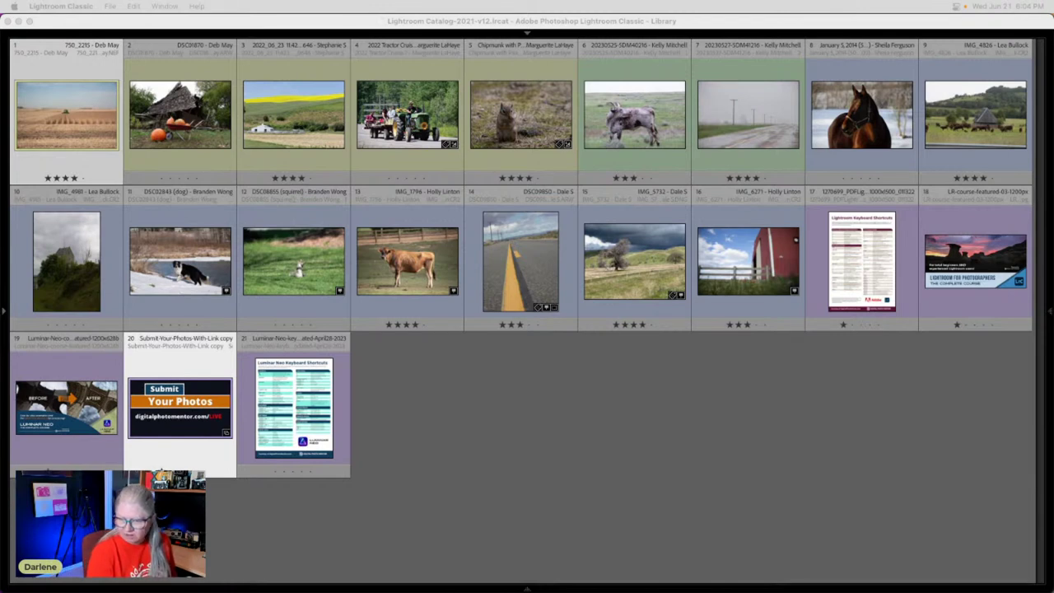
Open the first photo, the green harvester in a field, and show it fitted in Loupe view with the side panels visible.
click(667, 428)
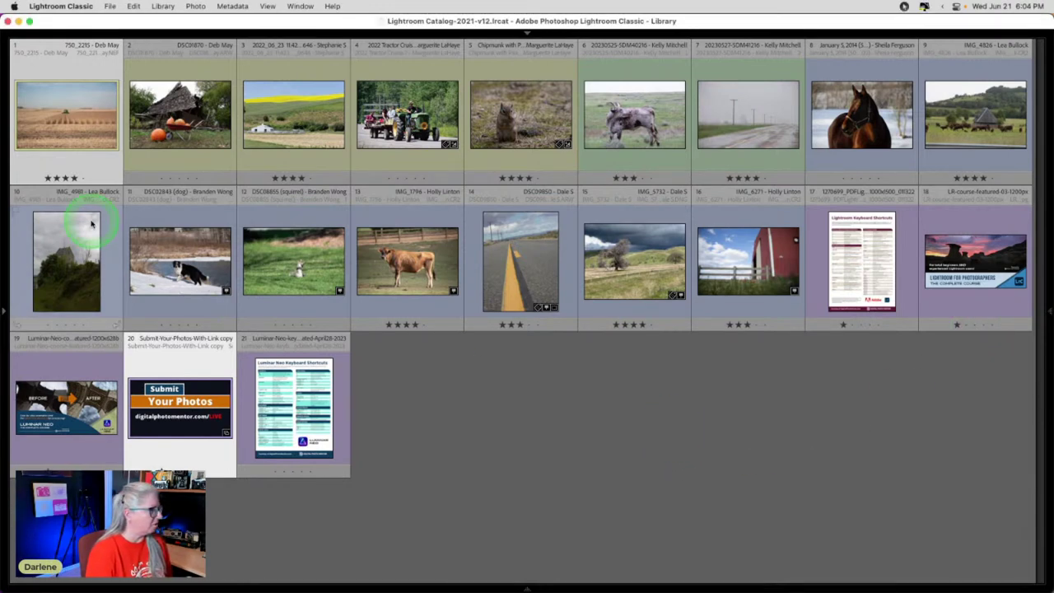
click(51, 121)
double_click(51, 121)
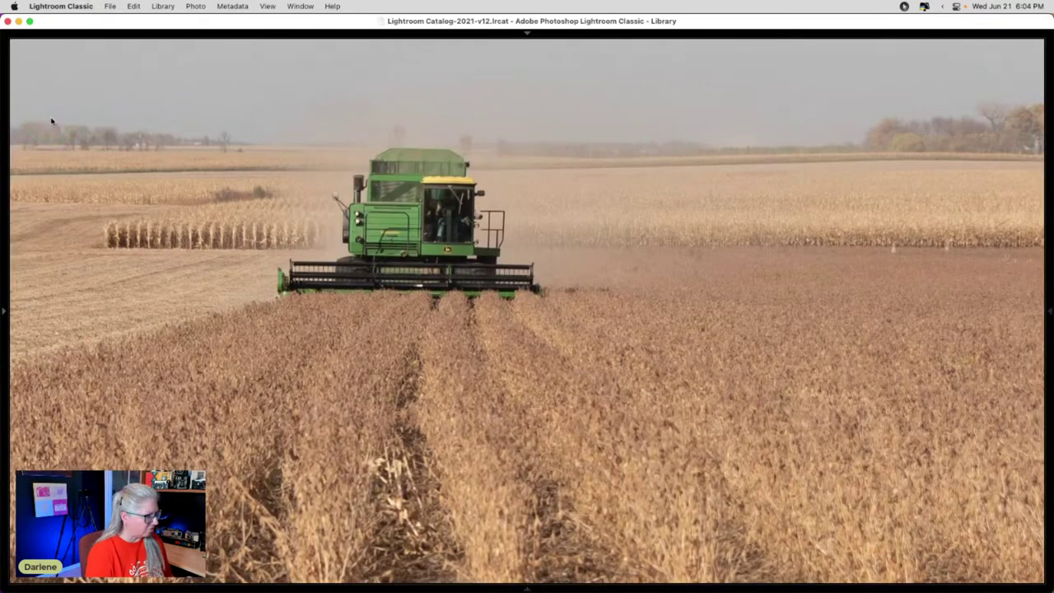
click(51, 121)
click(471, 230)
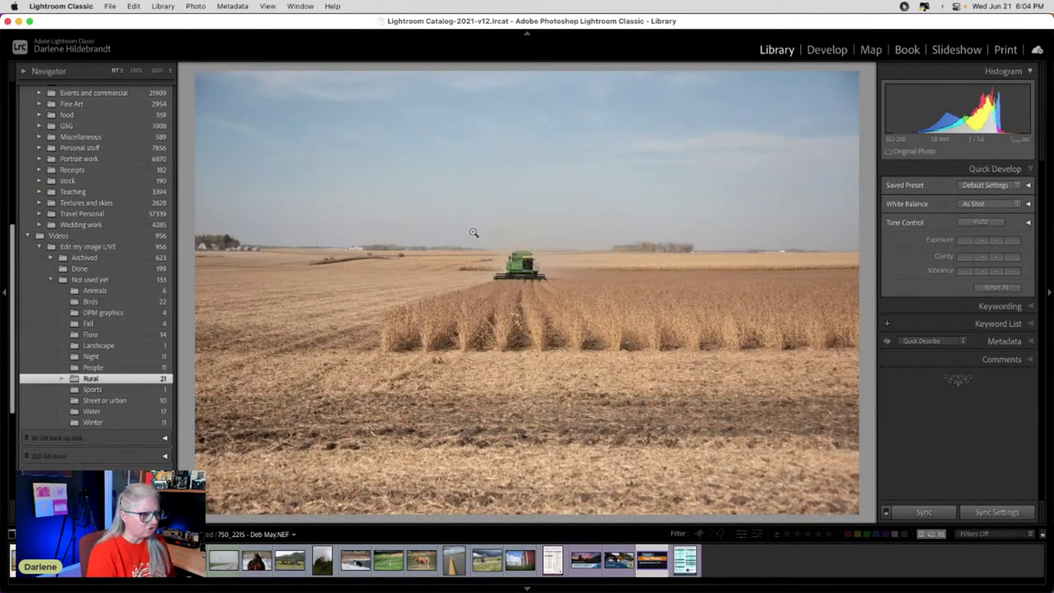
Show the harvester photo's metadata details and check its GPS entry.
click(996, 340)
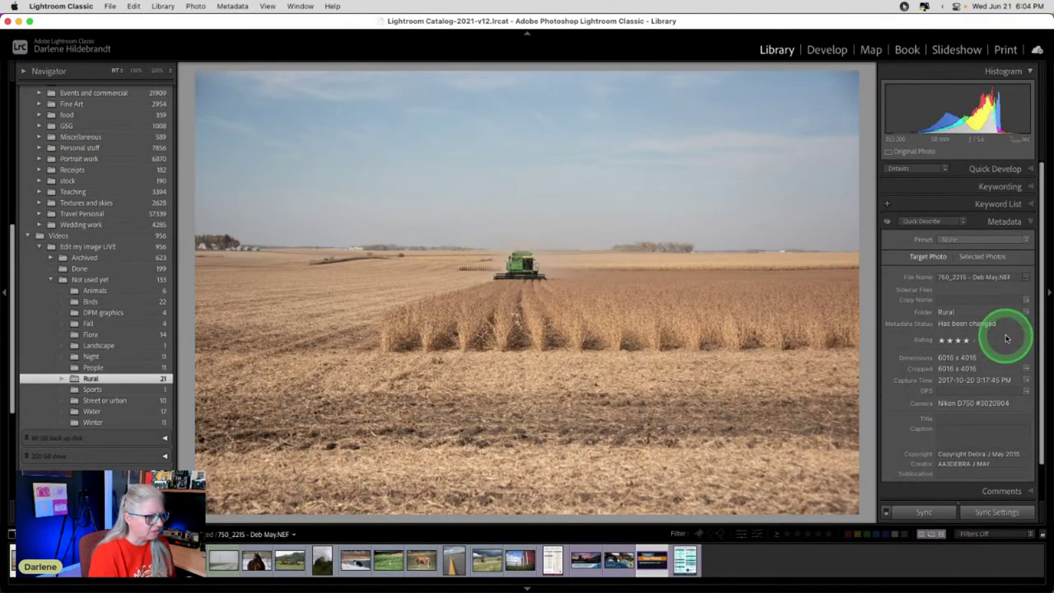
scroll(955, 310, down, 1)
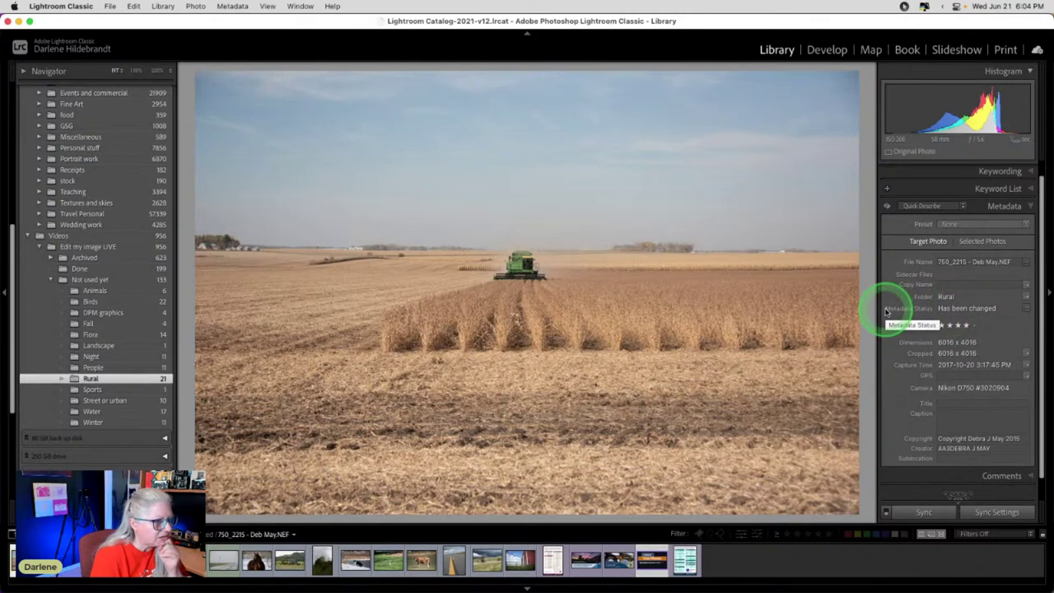
scroll(886, 311, up, 1)
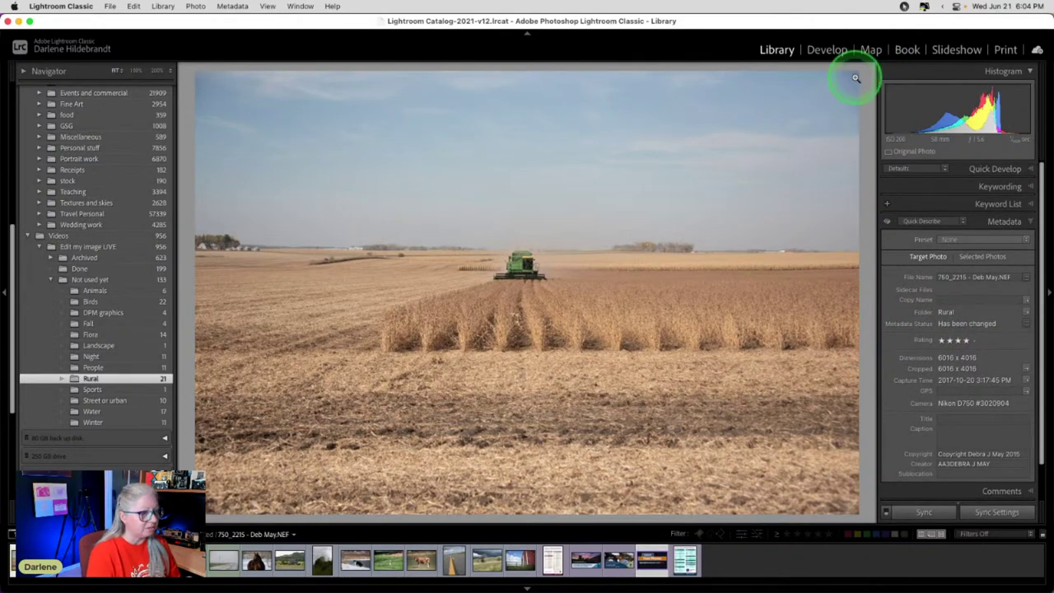
Examine the photo locations on the world map, selecting the eastern North America cluster and the western Canada photo.
click(870, 50)
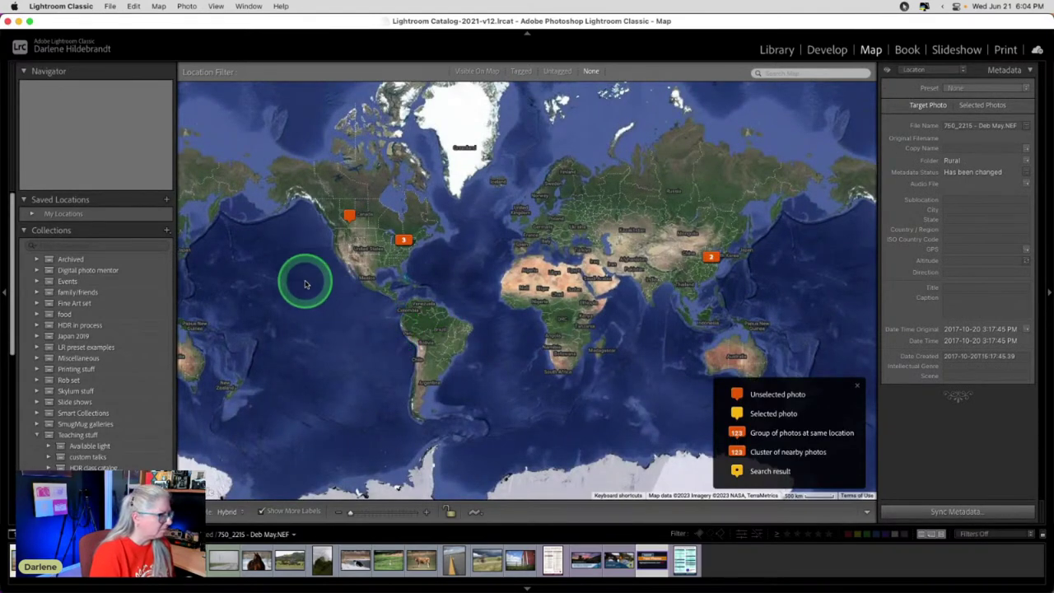
click(401, 240)
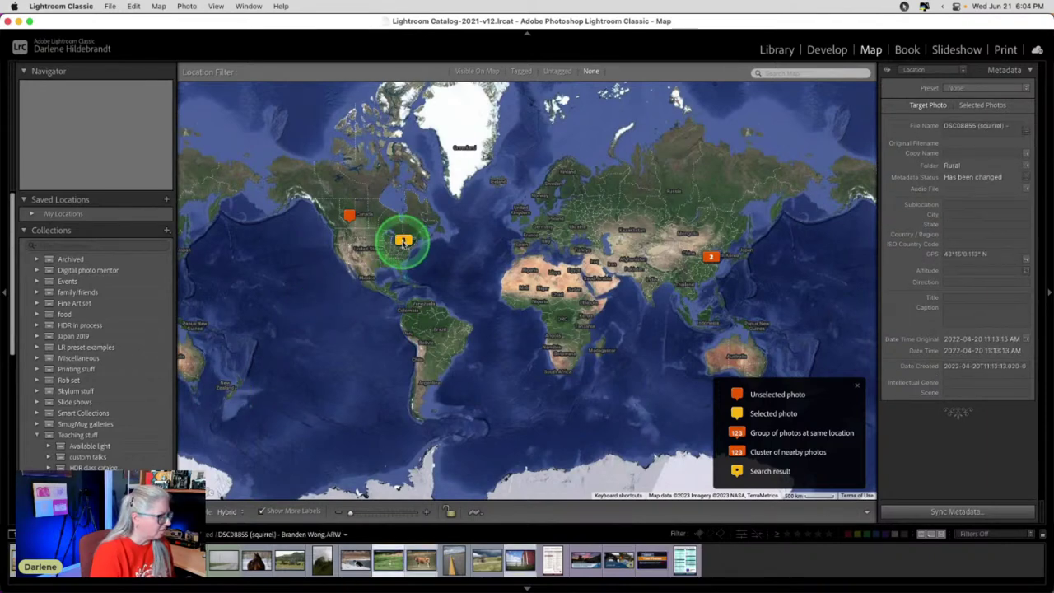
click(349, 216)
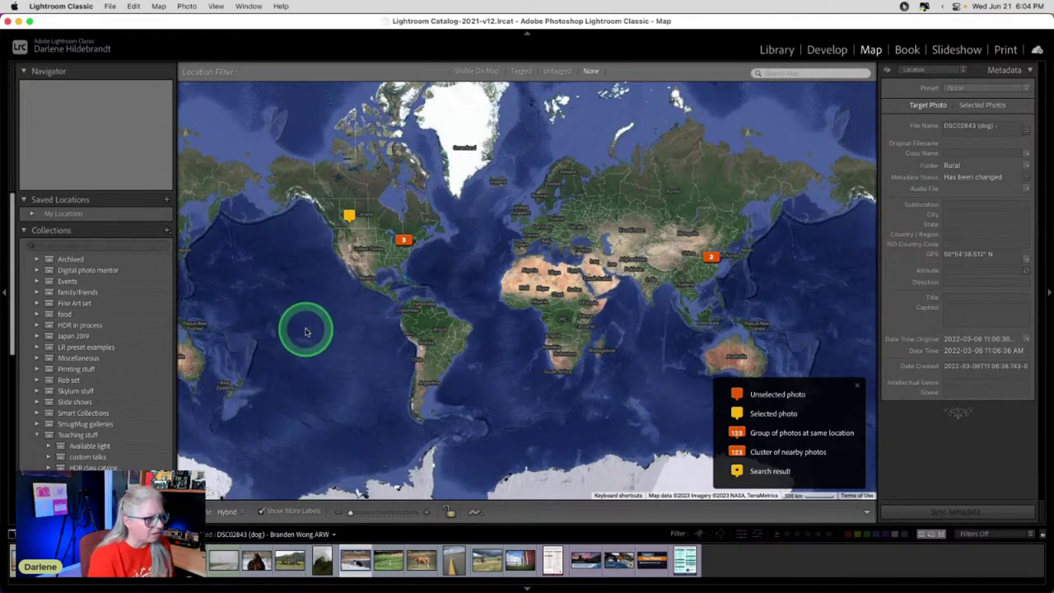
Return to the Library grid and reopen the harvester photo in Loupe view.
click(774, 51)
key(g)
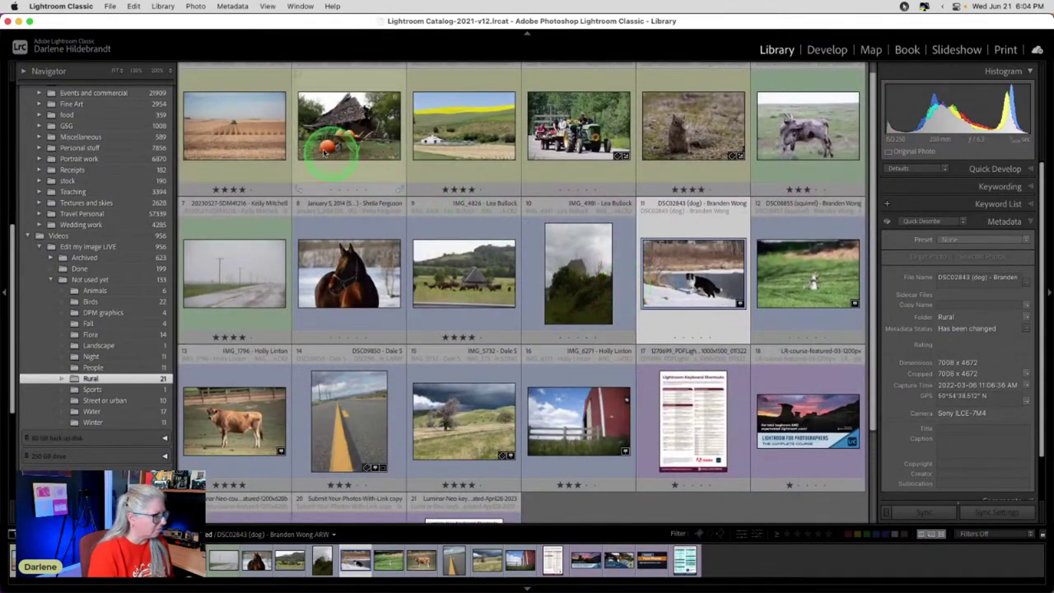
double_click(250, 139)
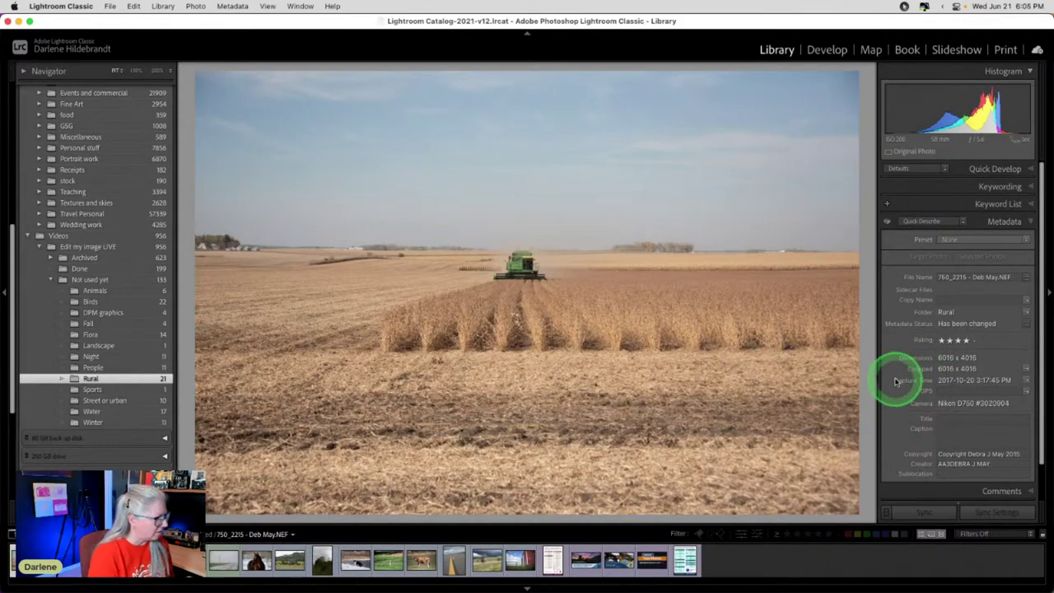
Page forward from the harvester photo to the black-and-white dog photo, checking each image's GPS metadata.
key(Right)
key(Right)
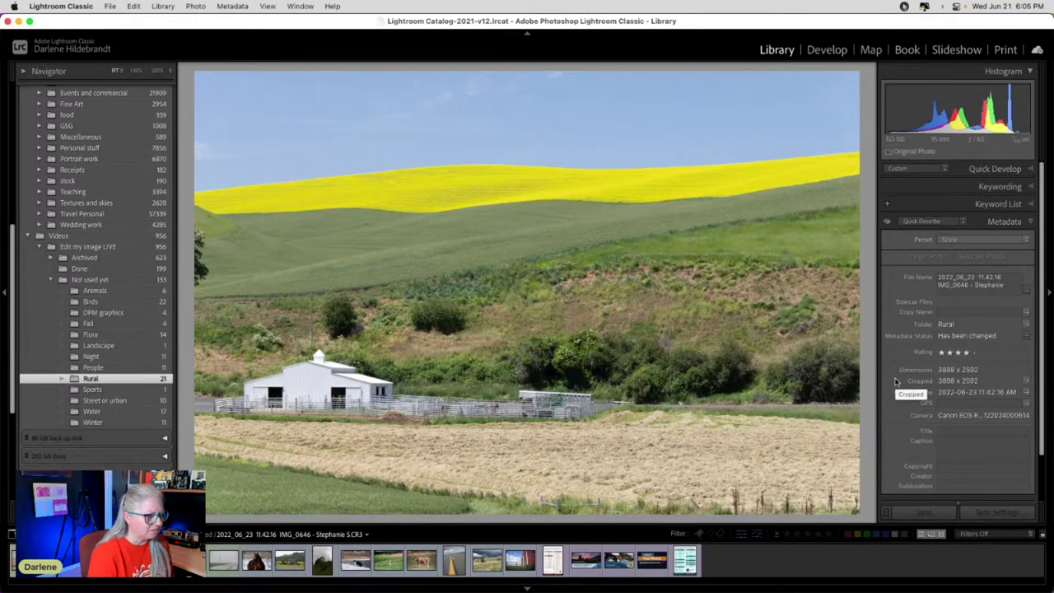
key(Right)
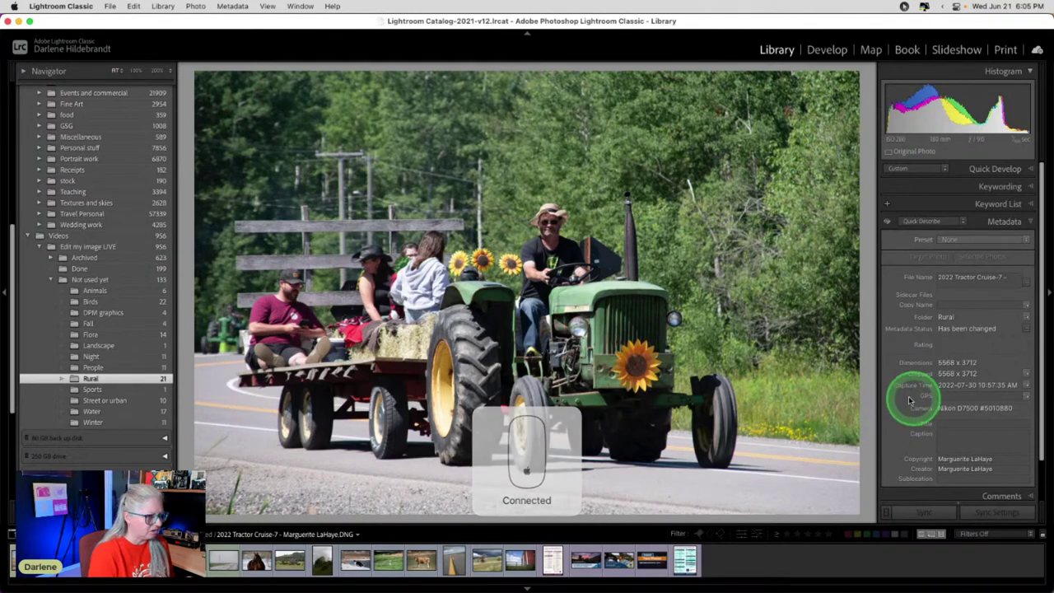
key(Right)
key(Right)
key(Right)
key(Right)
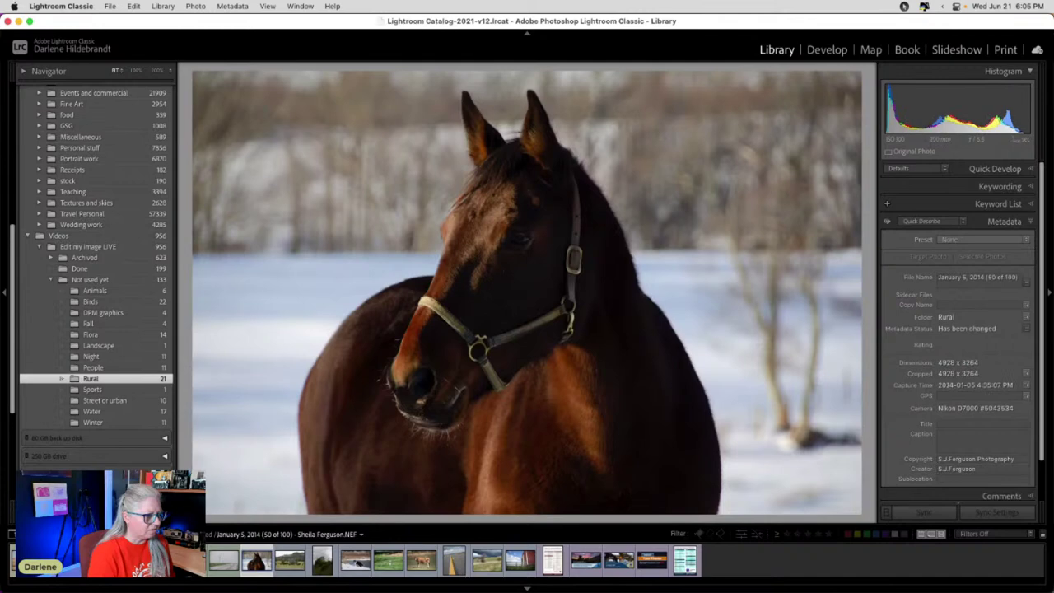
key(Right)
key(Right)
key(Right)
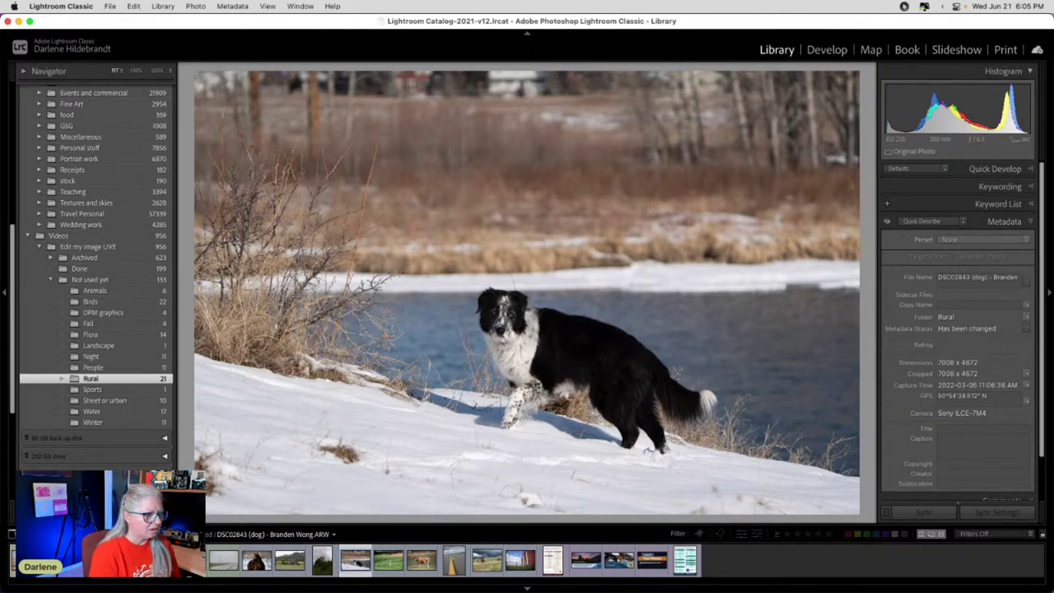
Examine on the map which photos are pinned in western Canada, at Toronto and near New York, including the two-photo group.
click(872, 53)
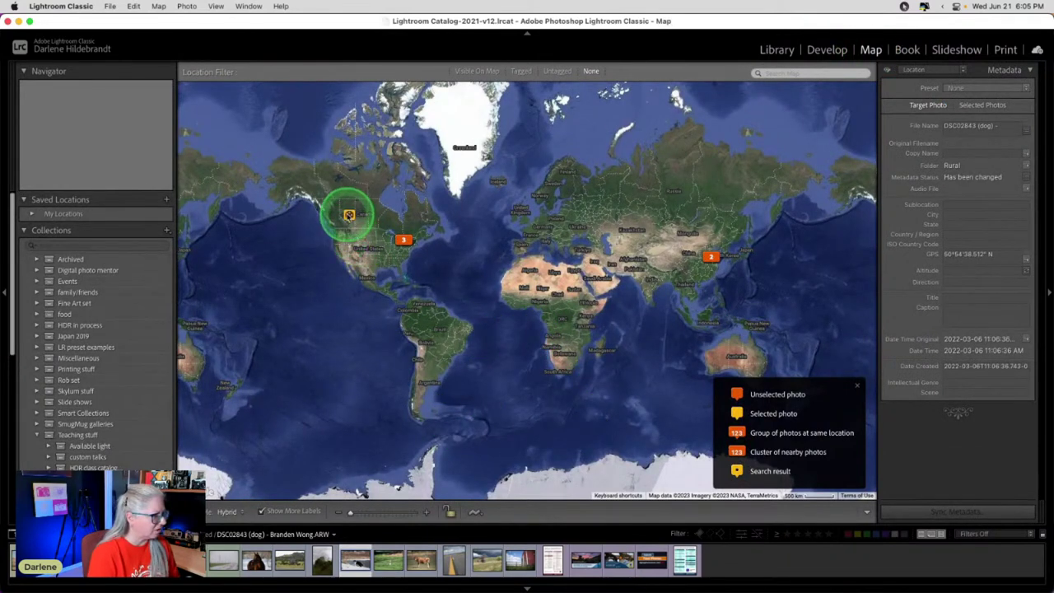
mouse_move(349, 215)
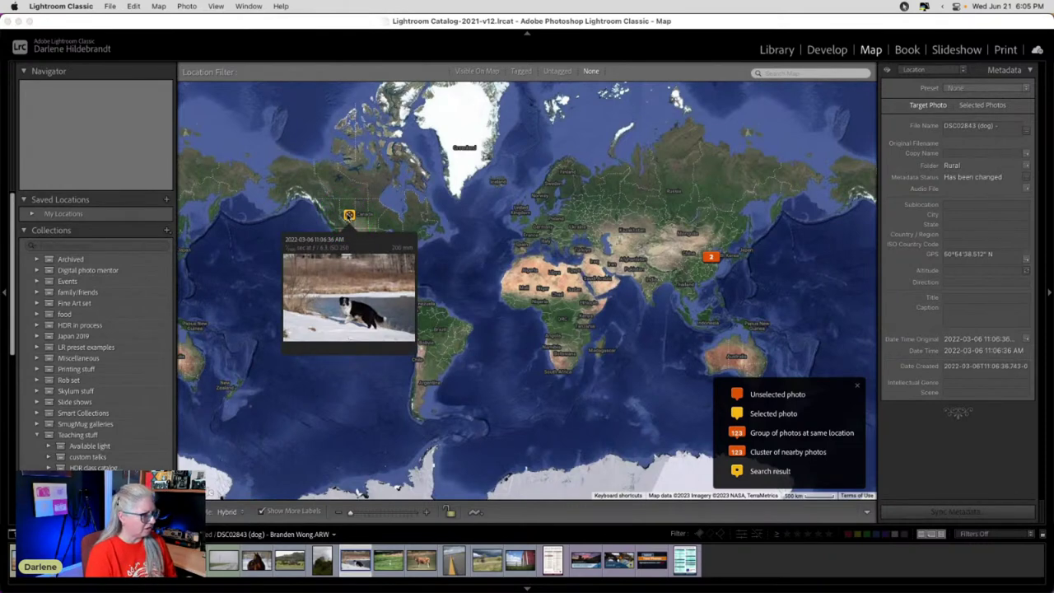
scroll(405, 277, up, 2)
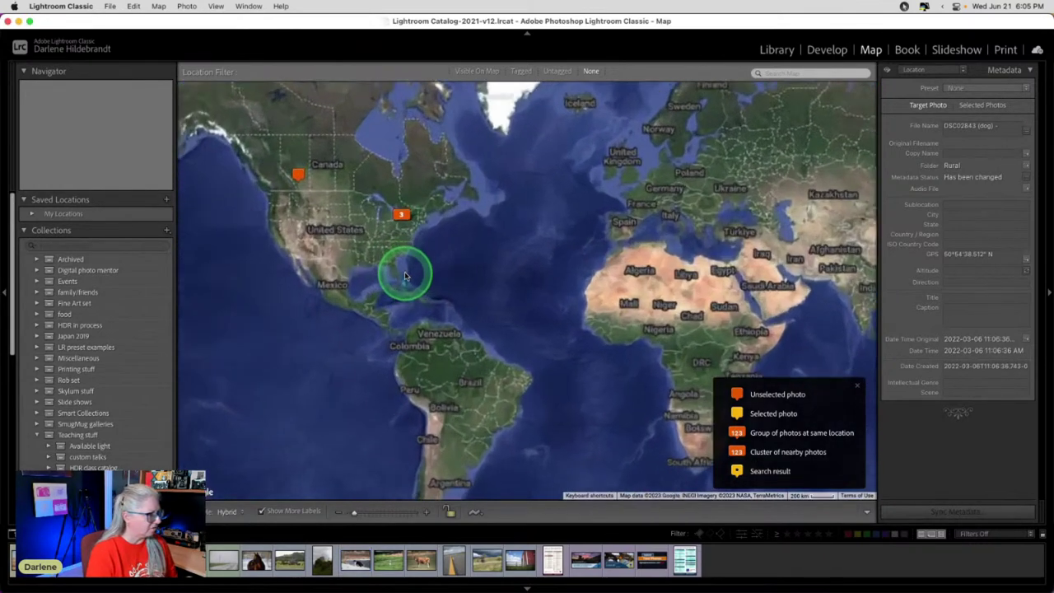
scroll(412, 262, up, 3)
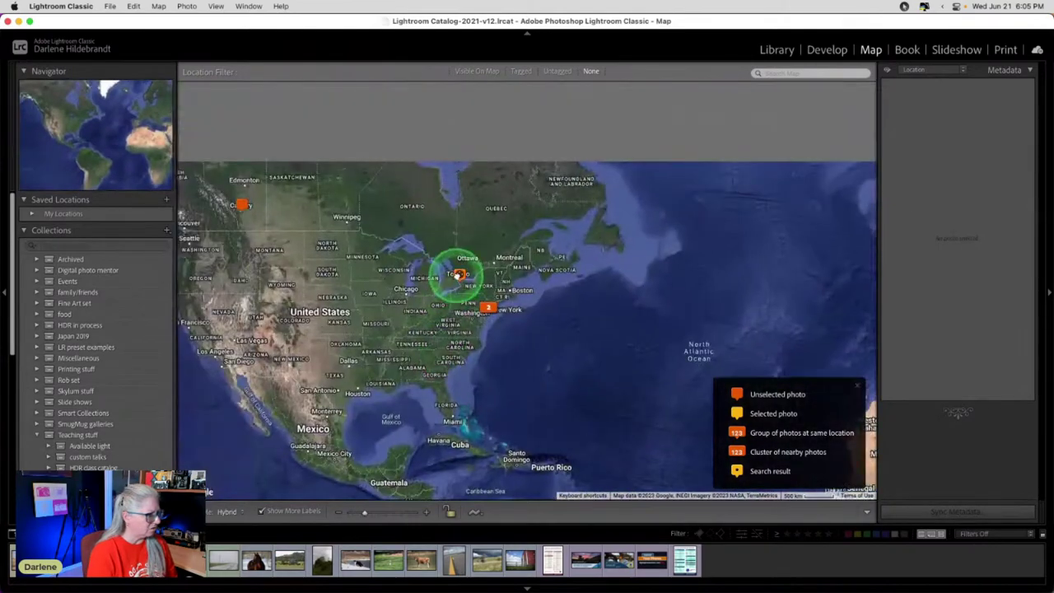
mouse_move(458, 275)
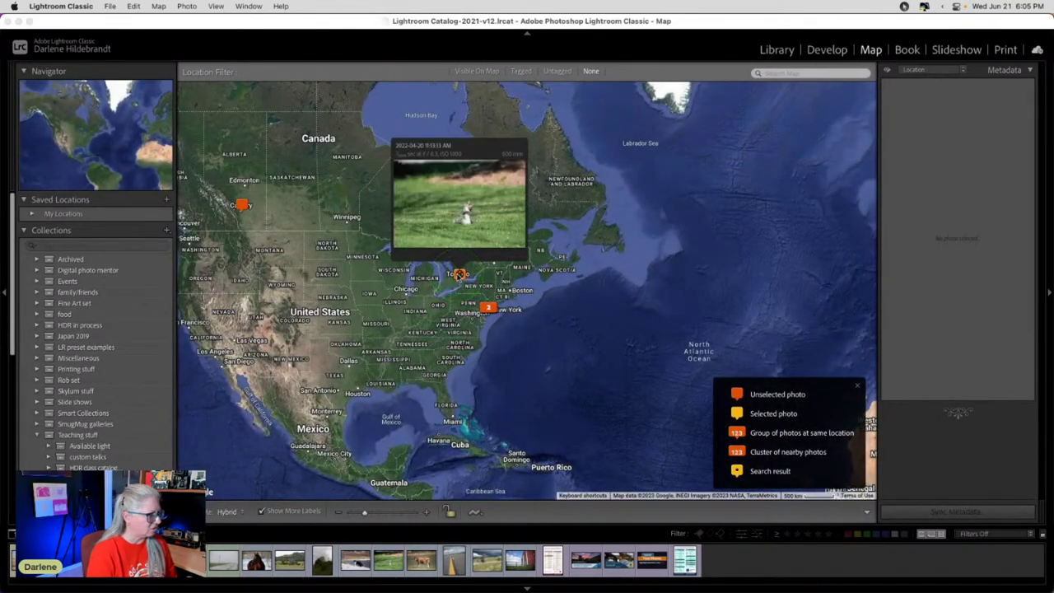
click(487, 309)
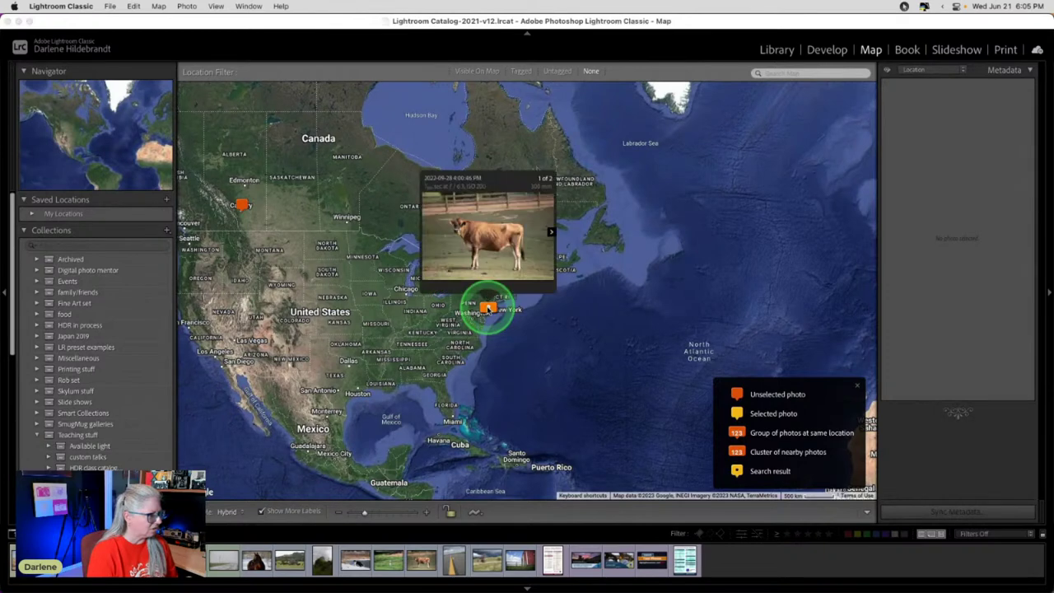
click(550, 234)
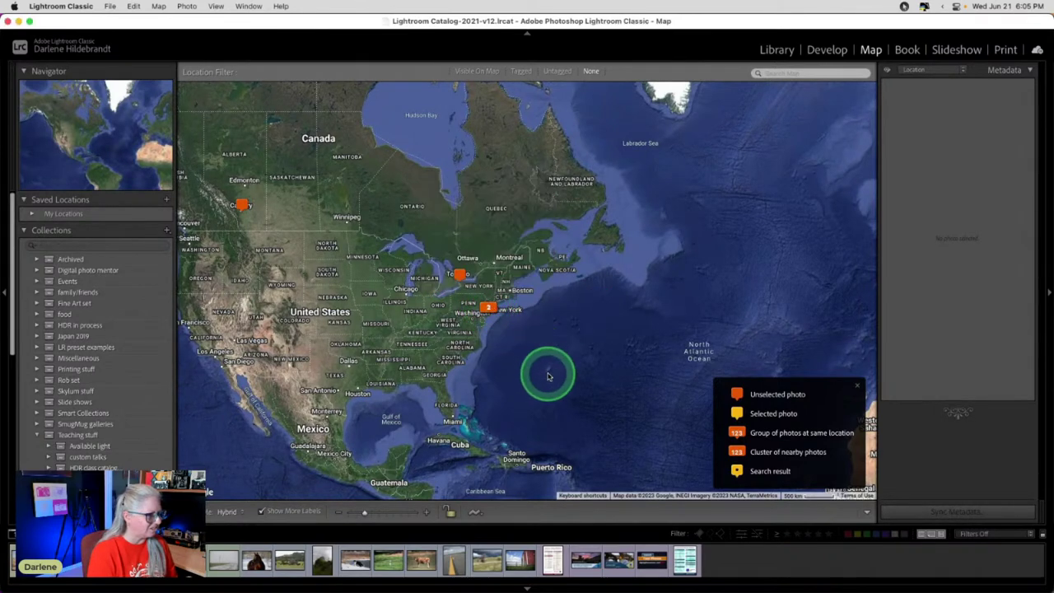
Close the map legend and open the harvester photo in the Develop module with the Basic adjustments in view.
click(856, 388)
key(g)
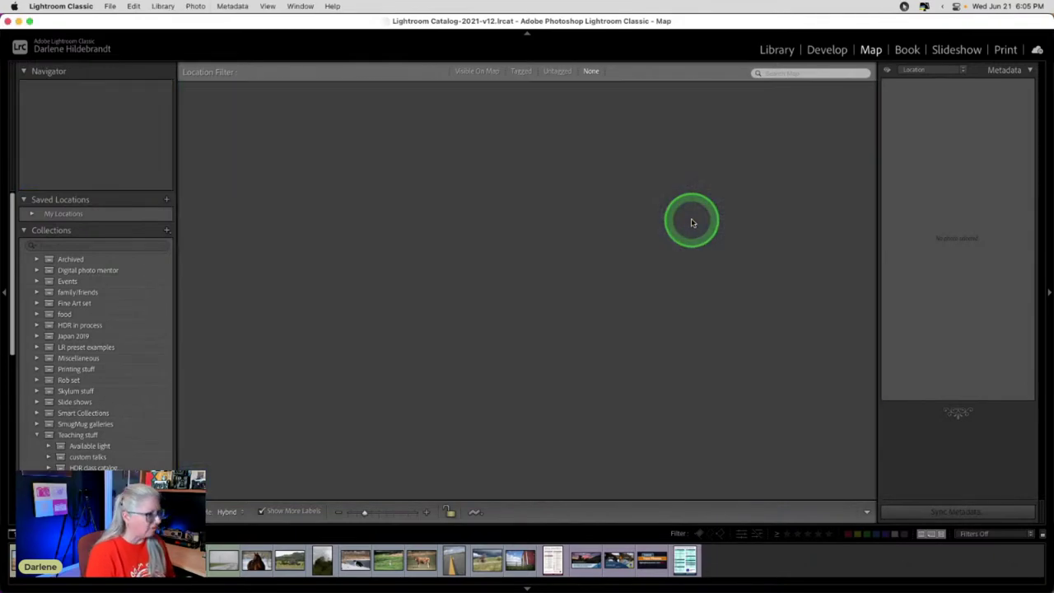
key(d)
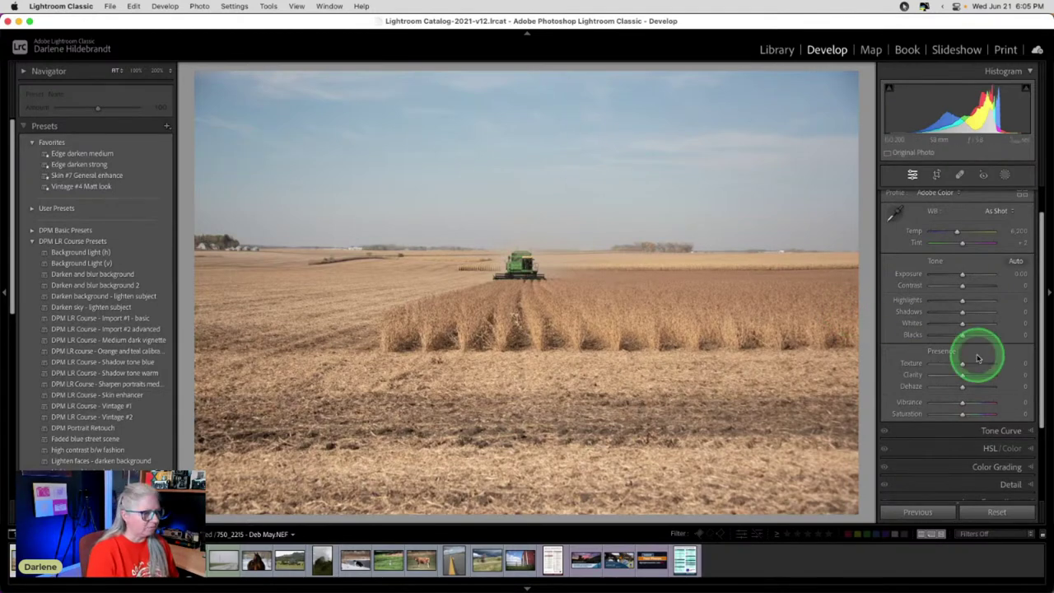
scroll(969, 265, up, 2)
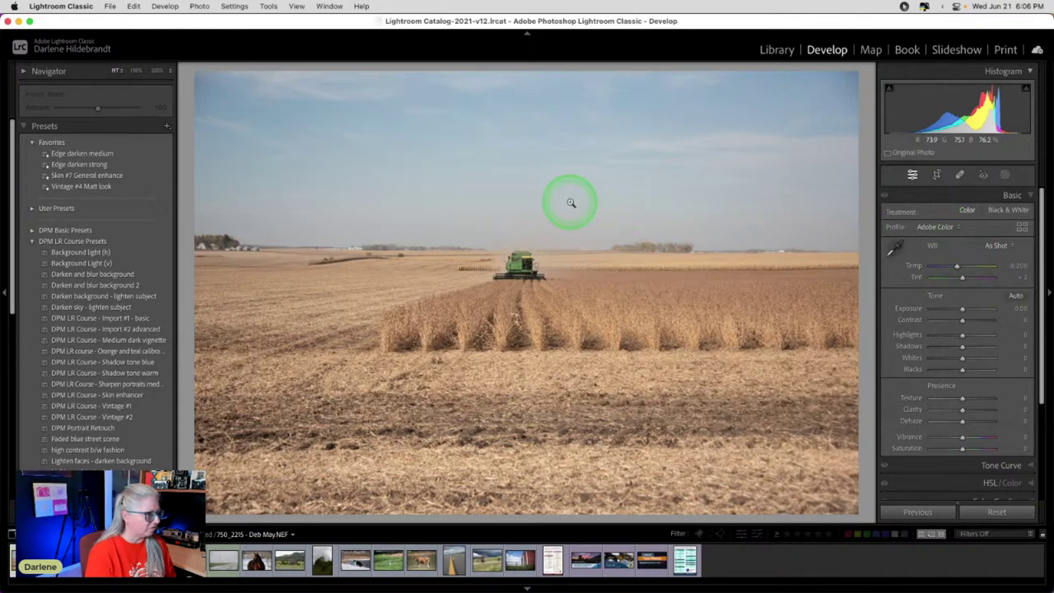
Return to Library Loupe view and display the info overlay with the harvester photo's exposure settings.
key(e)
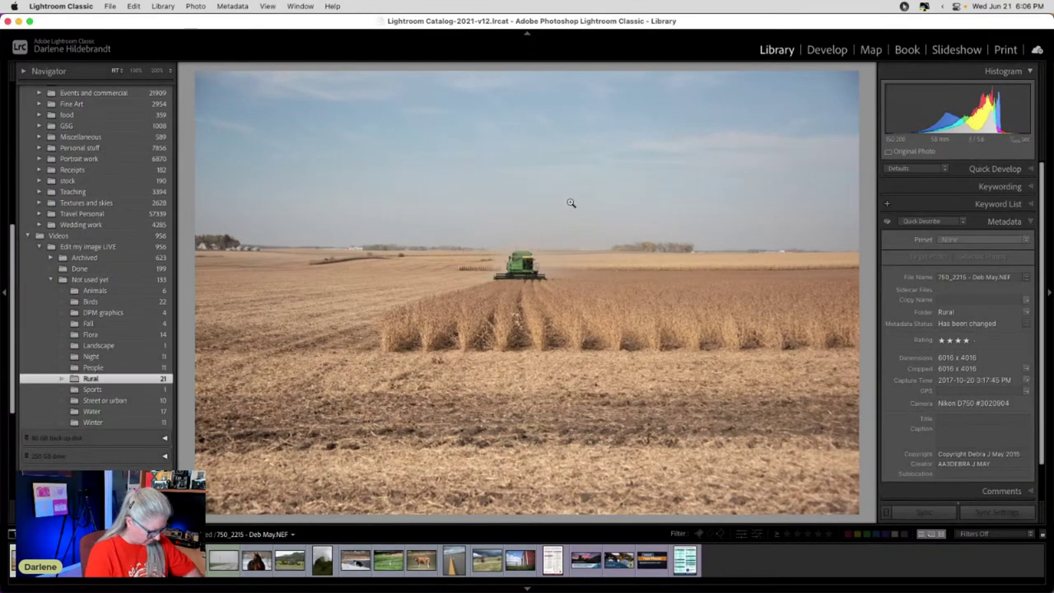
key(i)
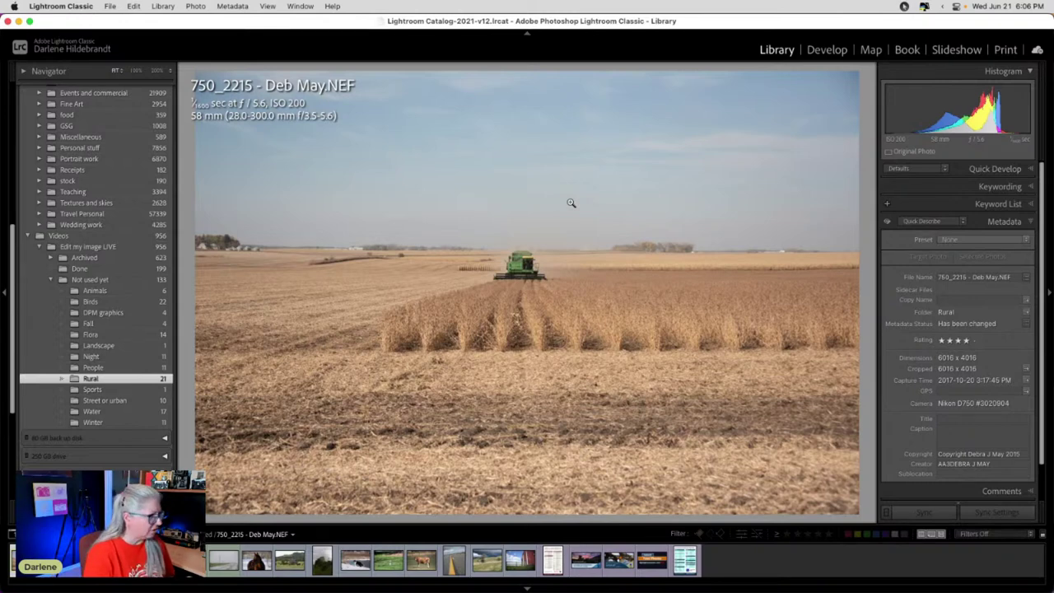
Open the Profile Browser in Develop and preview the Camera Matching profiles Flat, Landscape, Portrait and Vivid on the harvester photo.
key(d)
click(1017, 234)
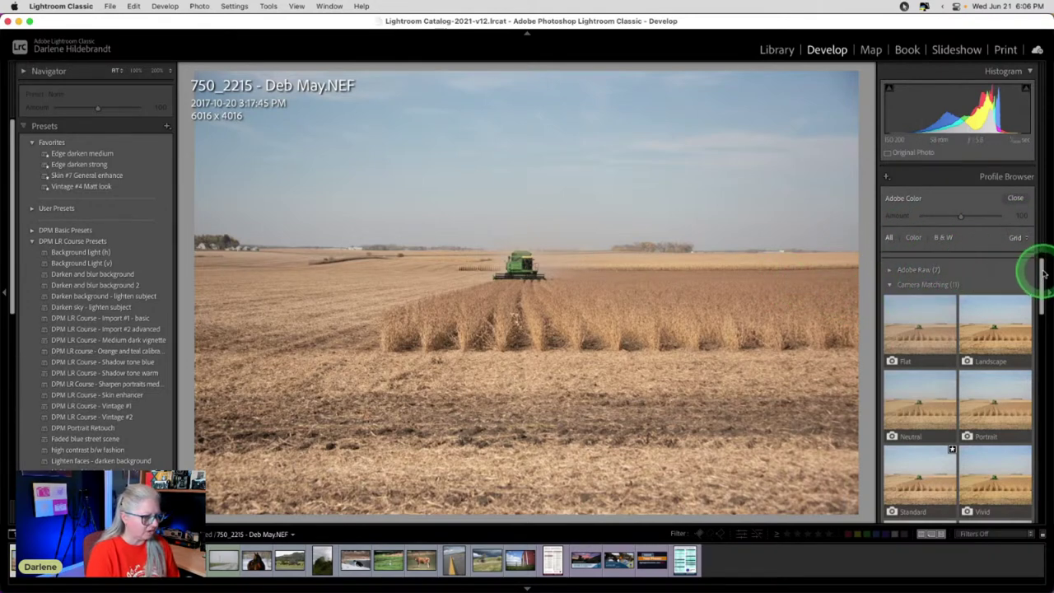
scroll(1042, 271, down, 2)
click(926, 286)
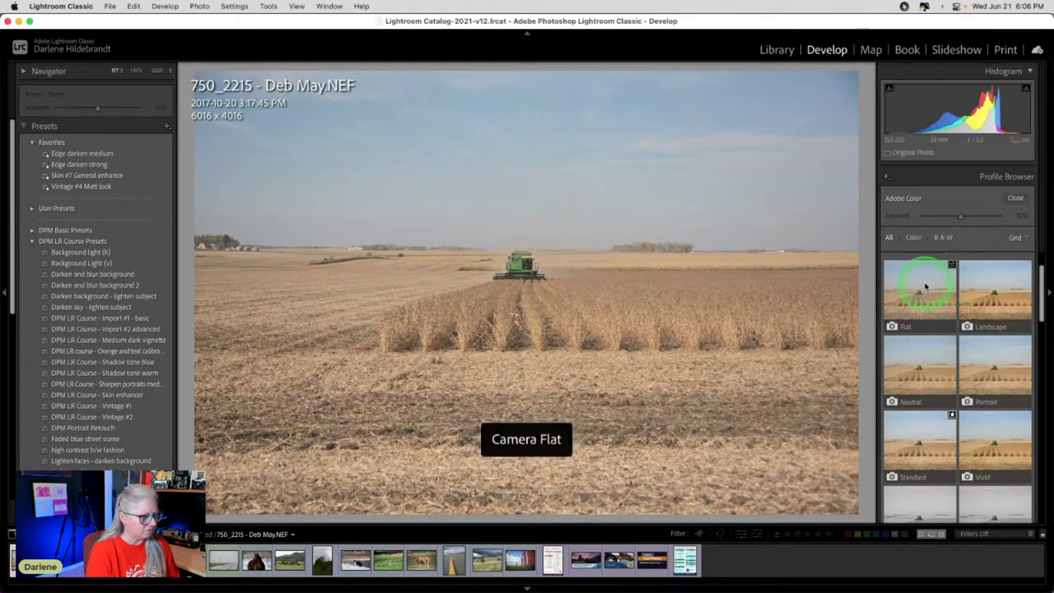
click(995, 288)
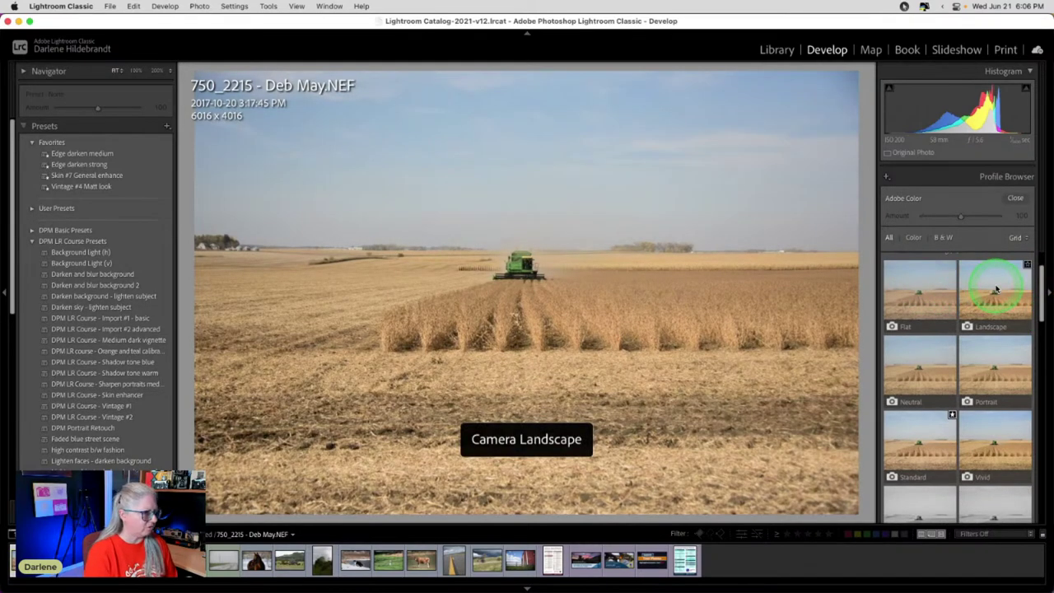
click(994, 367)
click(997, 465)
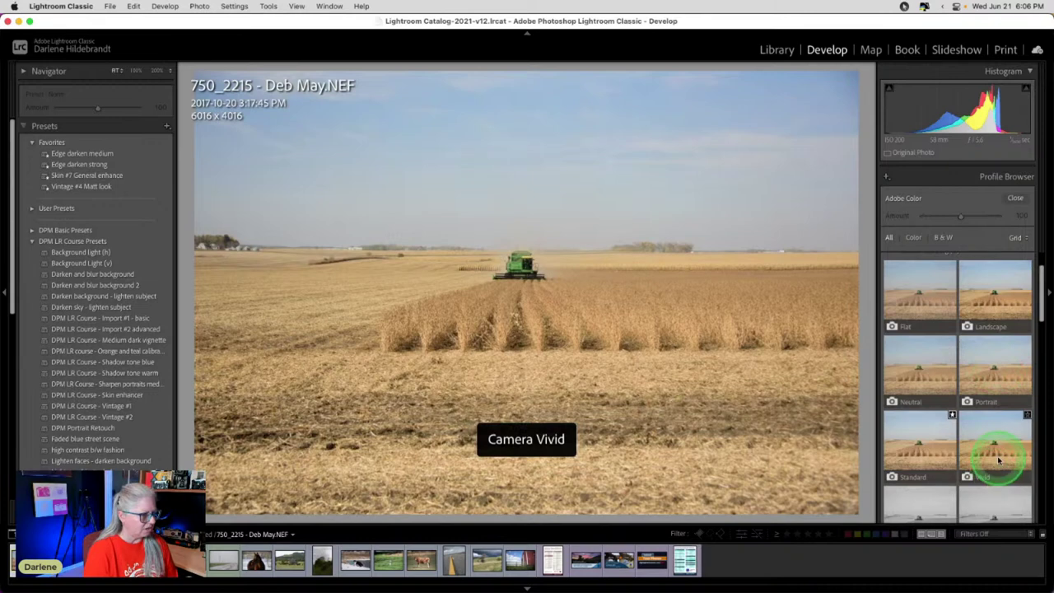
Apply the Camera Landscape profile to the harvester photo.
click(992, 292)
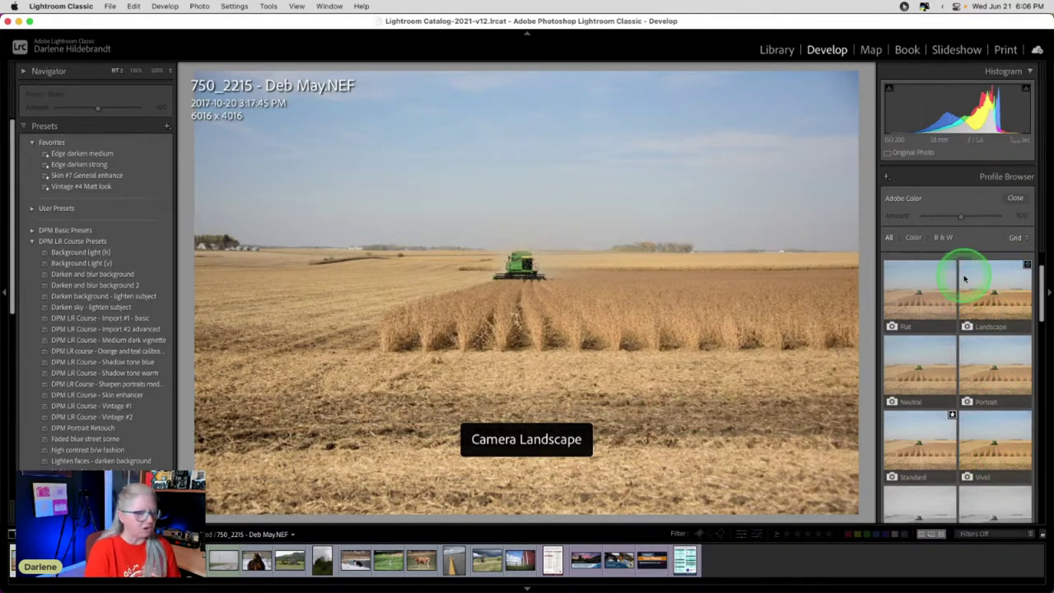
click(988, 215)
click(997, 276)
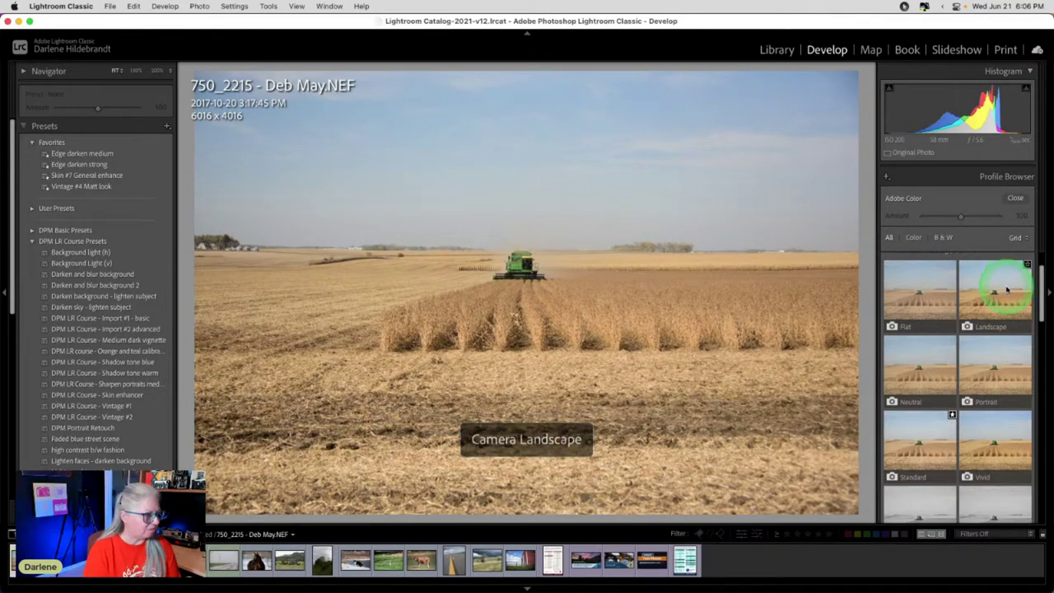
click(1002, 290)
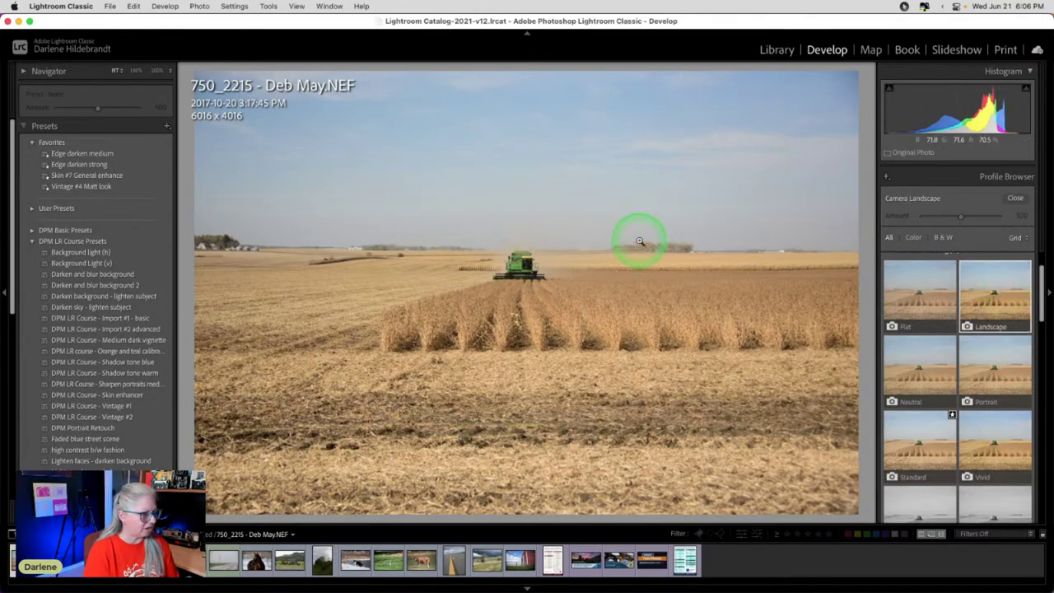
scroll(956, 272, down, 2)
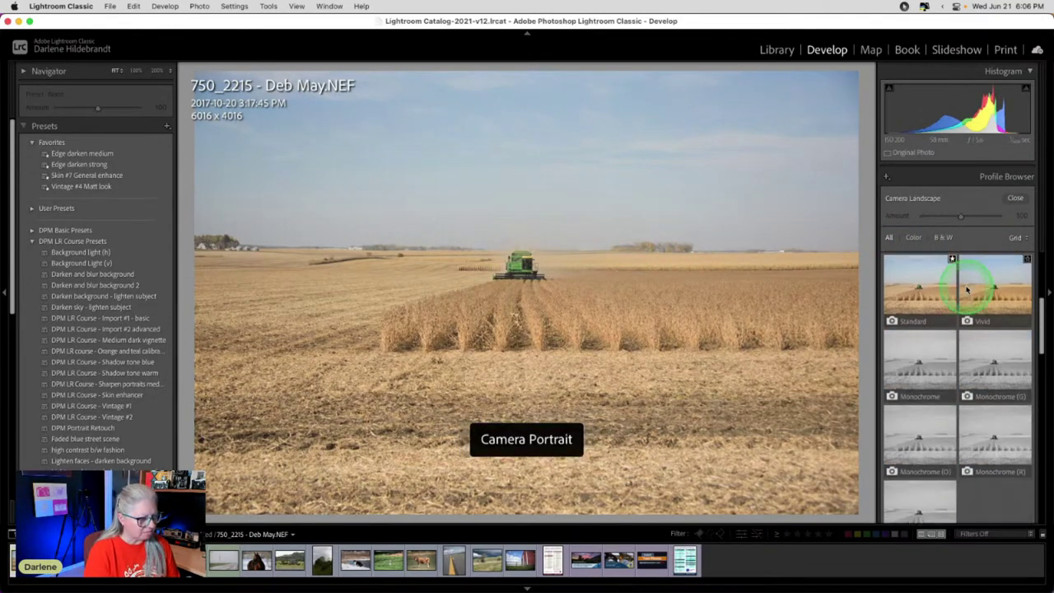
Close the Profile Browser and set Whites to +56 and Blacks to -44 in the Basic adjustments.
scroll(959, 272, up, 4)
click(1015, 198)
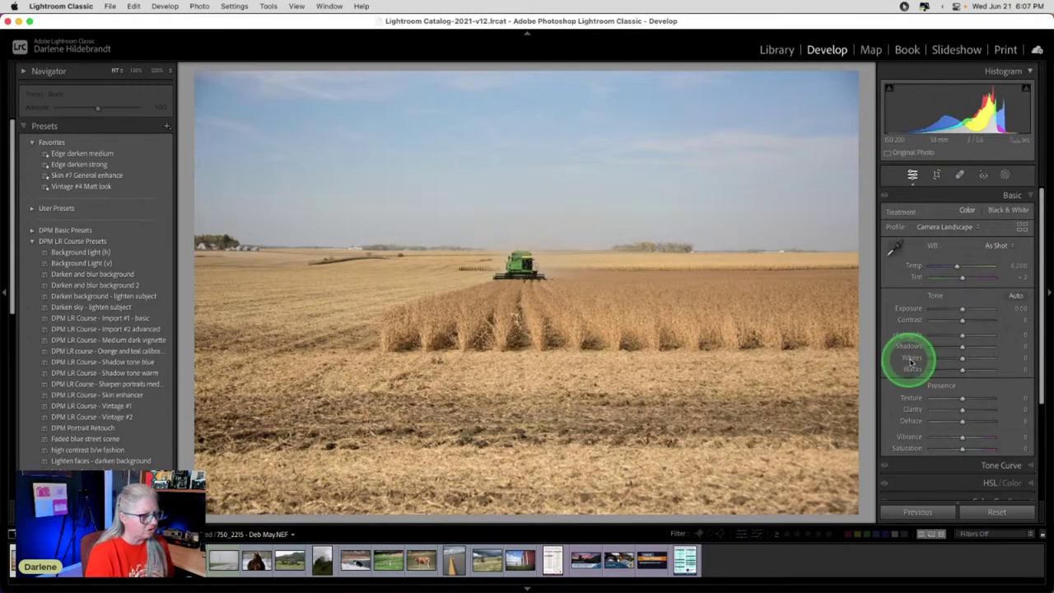
drag(913, 360, 912, 372)
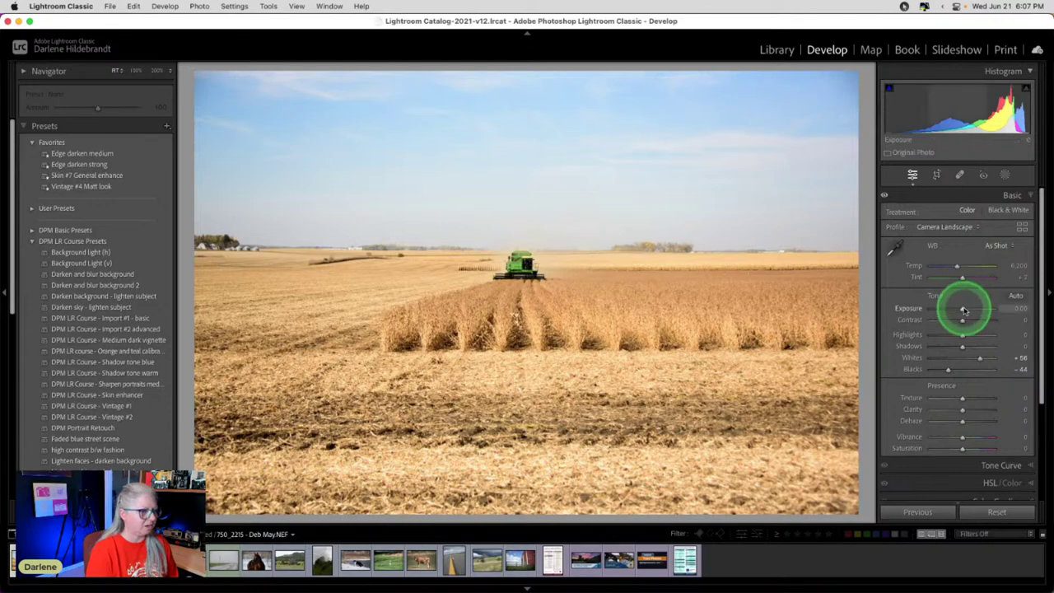
Try lowering the Exposure, reset it, and darken the photo to an Exposure of -0.52.
drag(962, 307, 958, 310)
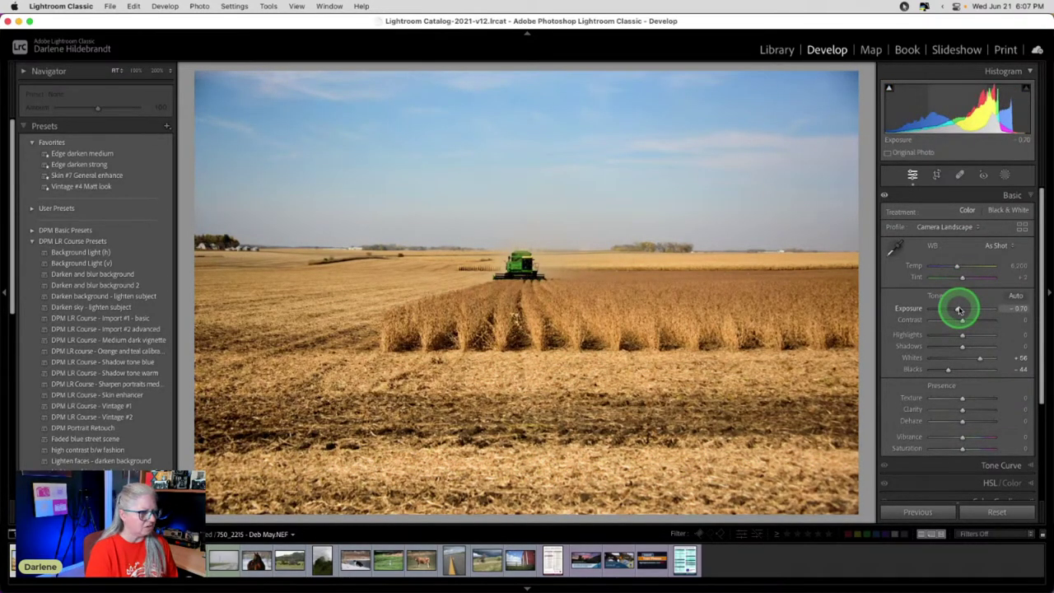
drag(959, 309, 959, 309)
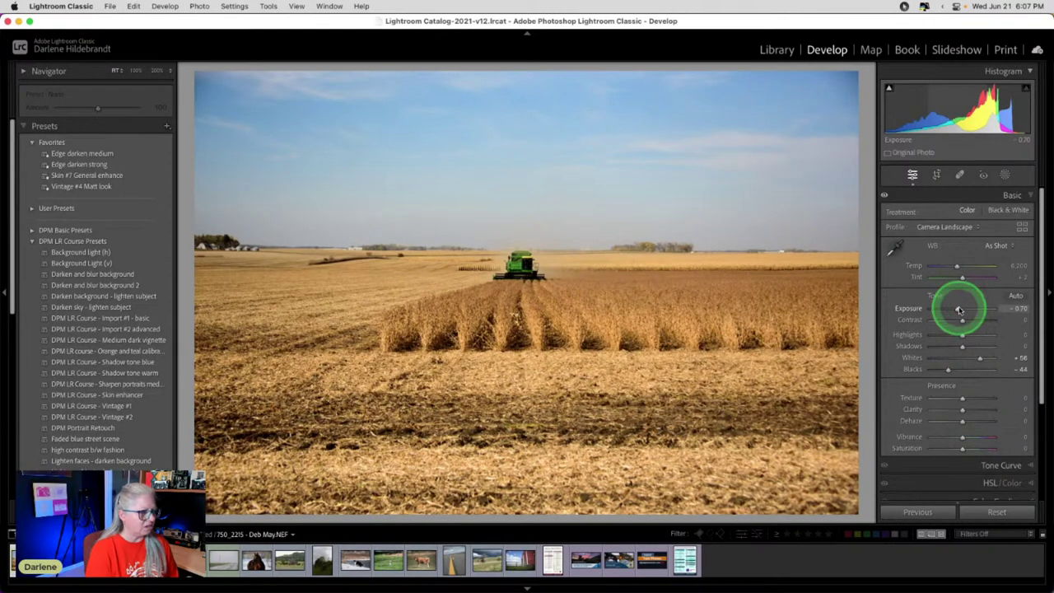
double_click(960, 309)
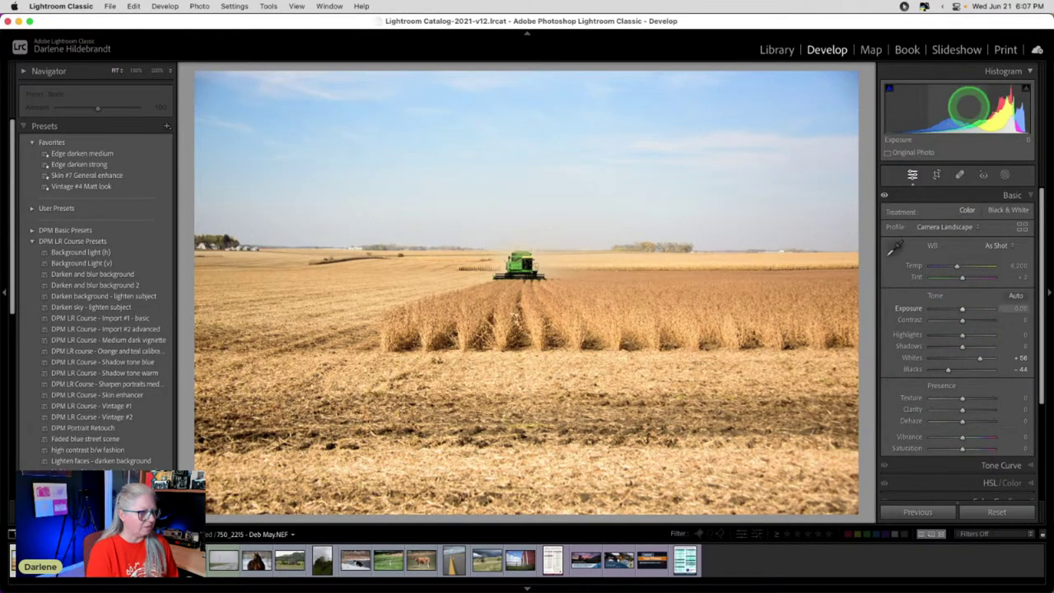
drag(967, 105, 954, 106)
click(968, 269)
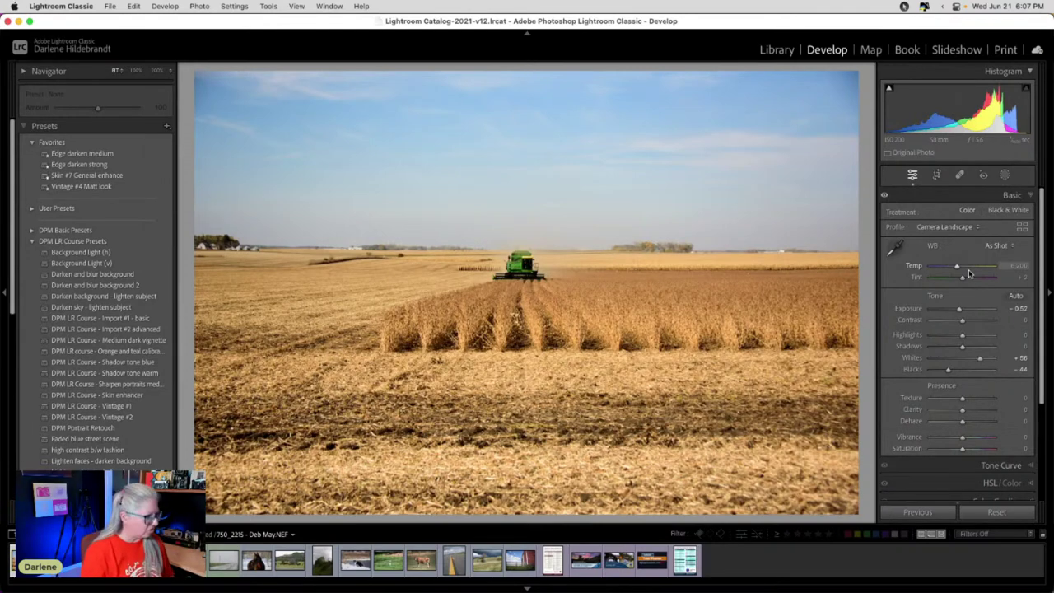
Reset a trial Auto straighten in the crop tool and level the photo along the horizon to an angle of -0.22.
key(r)
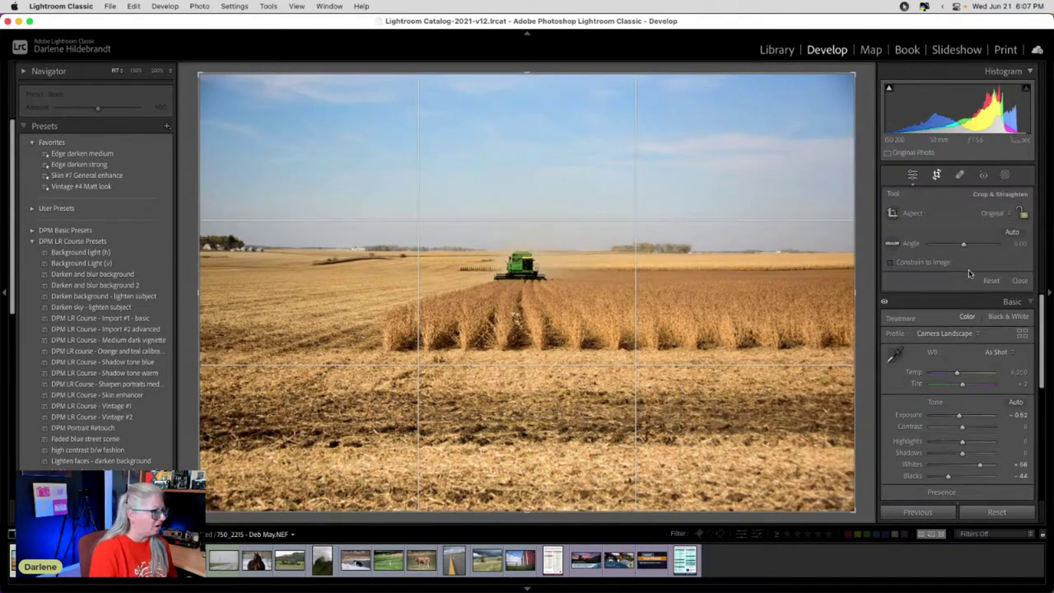
click(1011, 233)
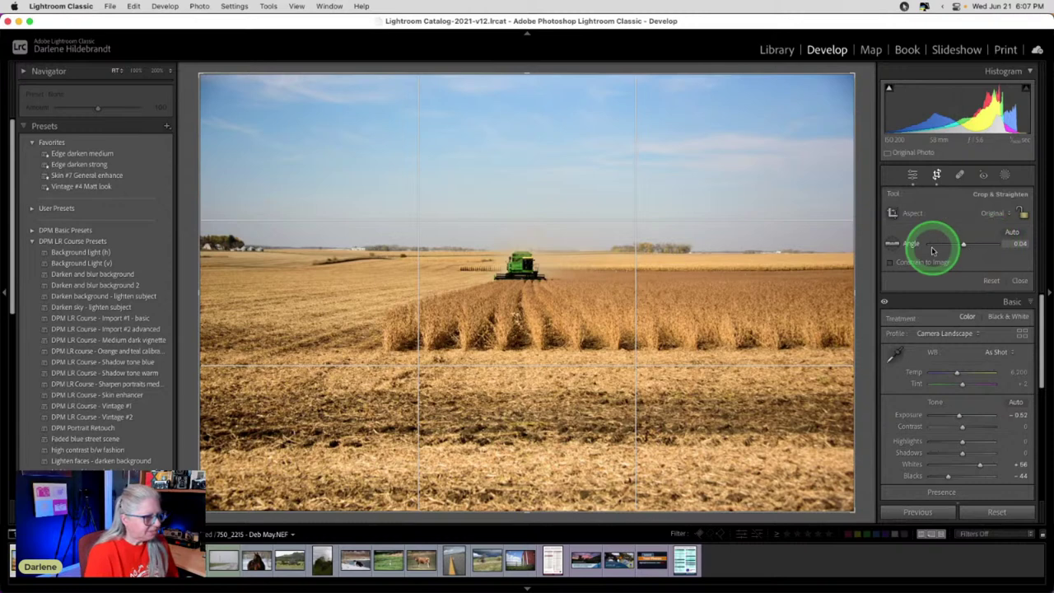
click(992, 280)
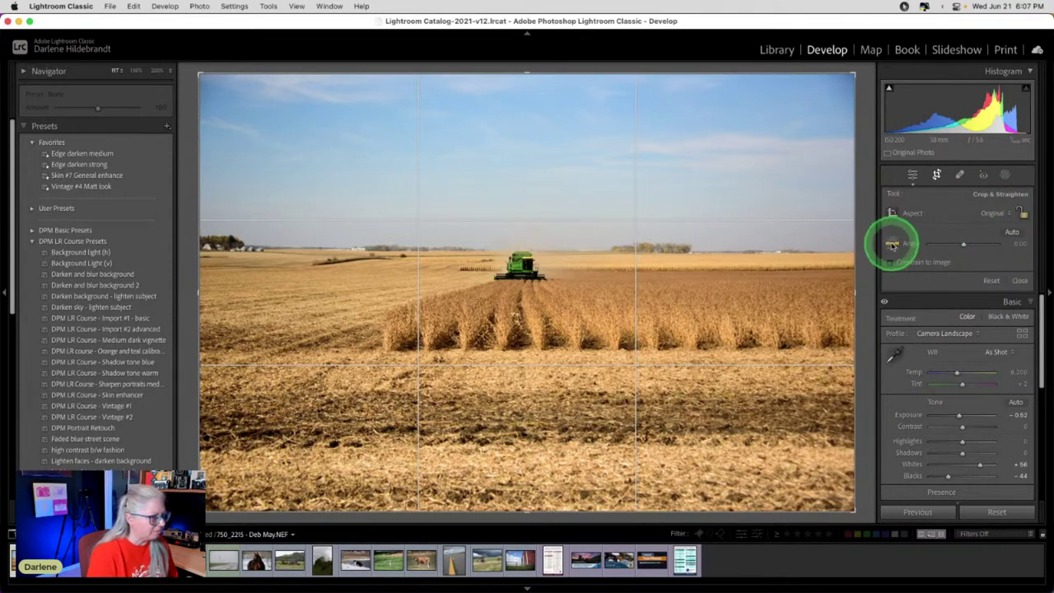
click(891, 243)
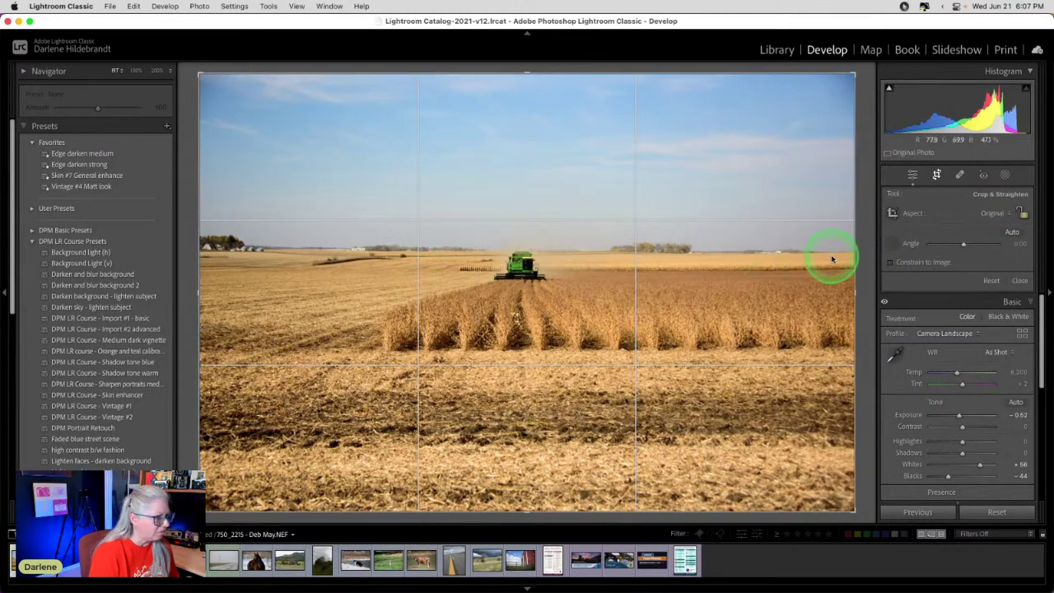
drag(837, 253, 205, 252)
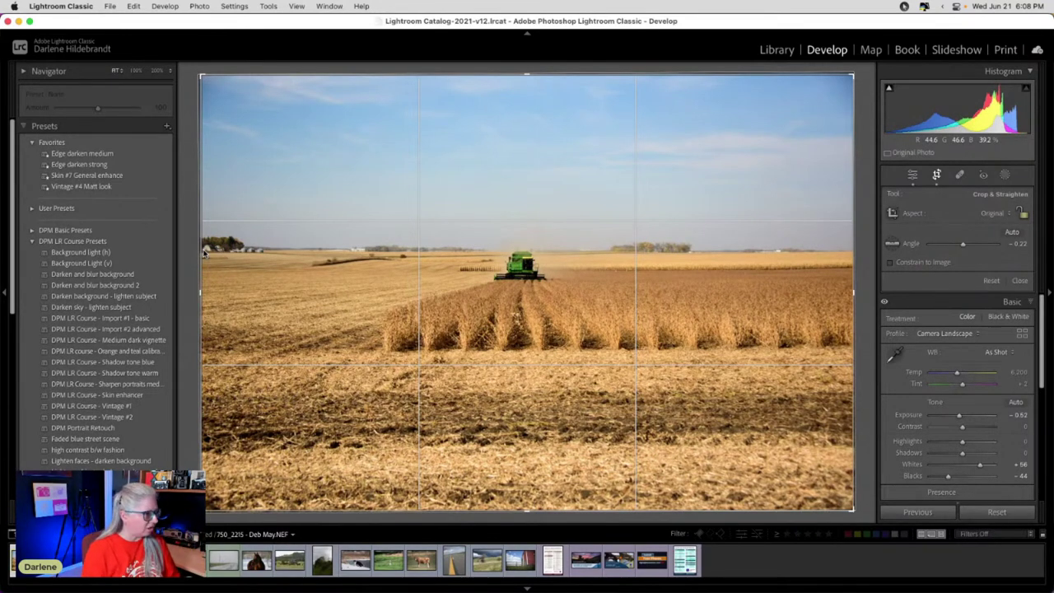
drag(745, 338, 627, 349)
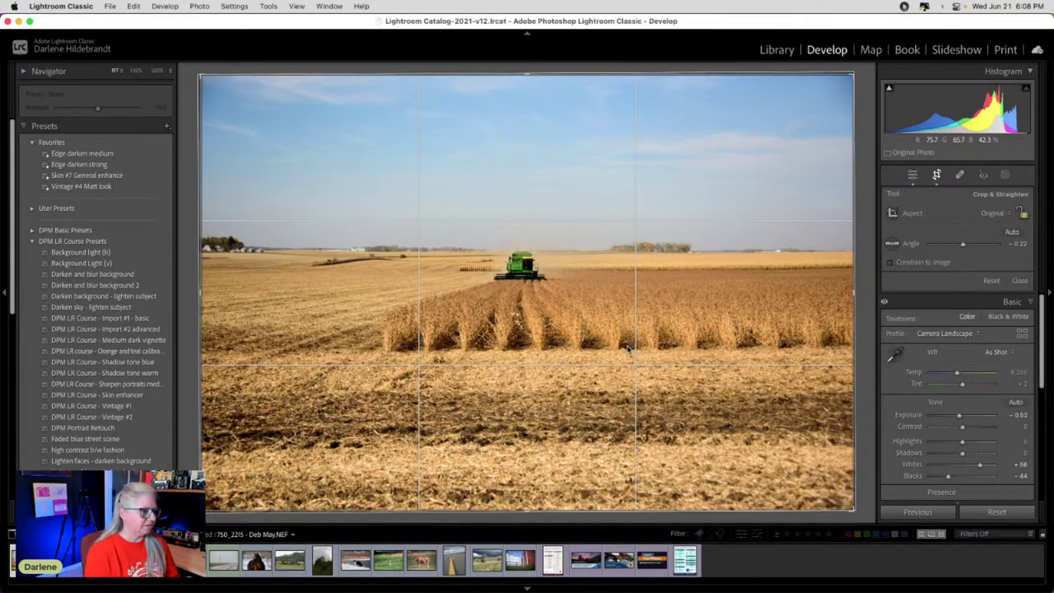
Unlock the crop aspect ratio and trim the foreground and upper sky to form a wide panoramic frame.
click(1020, 212)
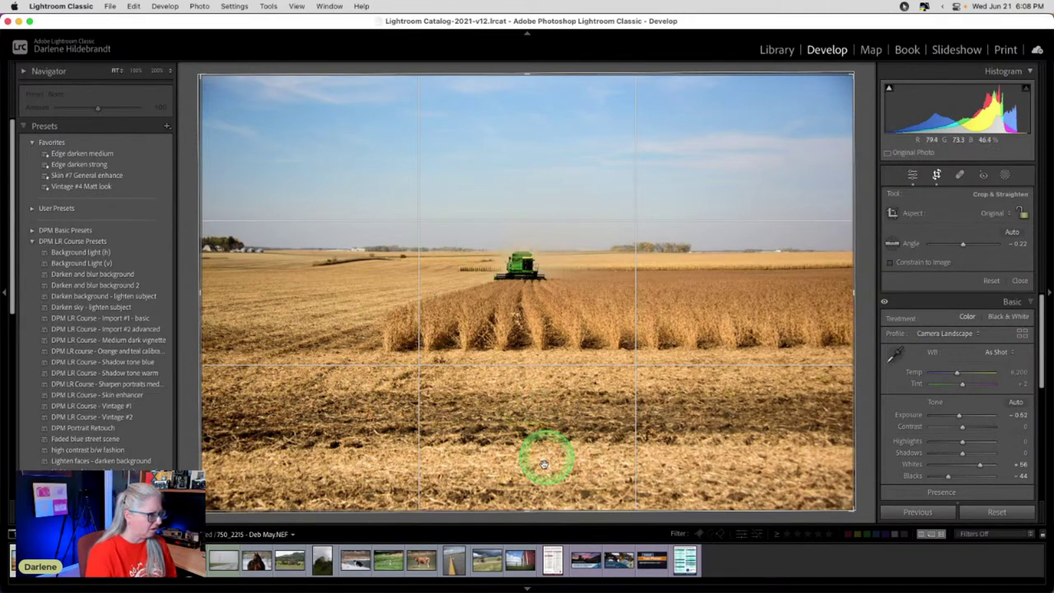
drag(526, 508, 461, 452)
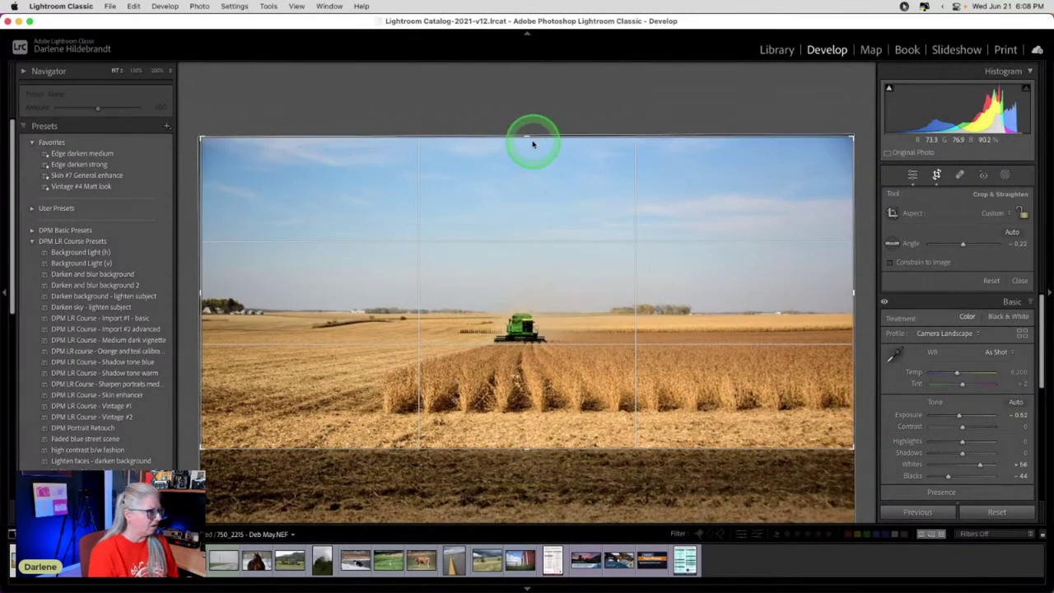
drag(528, 138, 519, 188)
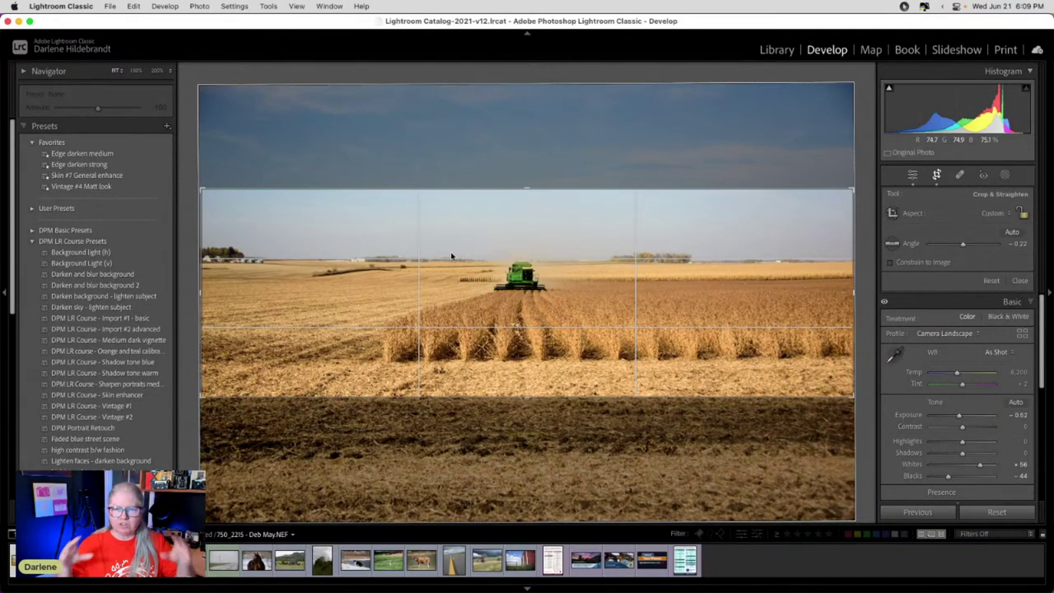
Reposition the photo inside the crop frame to include more sky, and extend the frame's left side to the photo's edge.
click(477, 277)
click(527, 198)
drag(581, 275, 560, 344)
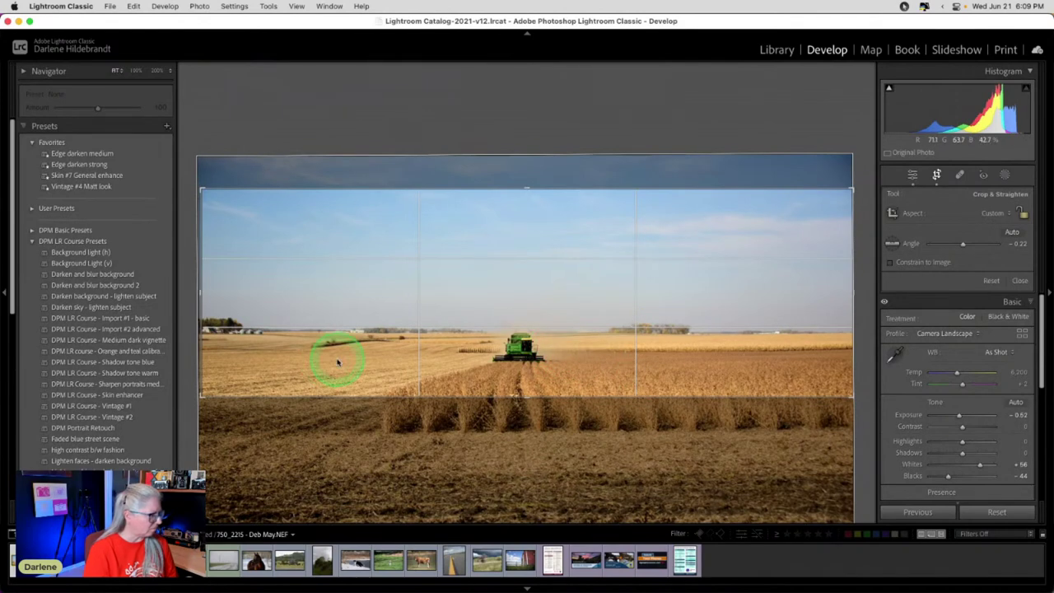
drag(201, 290, 181, 289)
drag(437, 313, 437, 356)
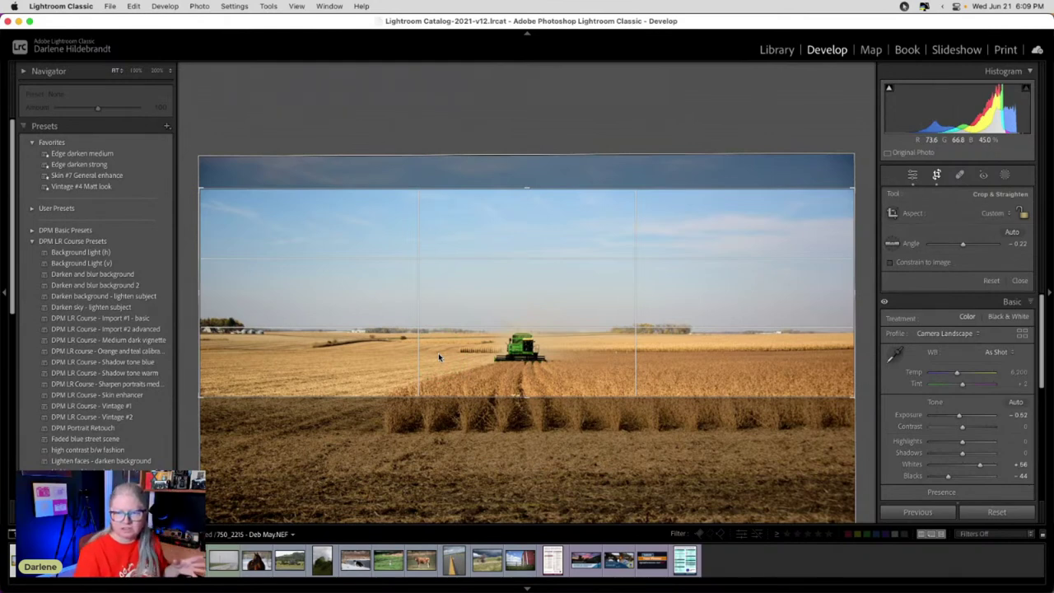
Make the crop frame slightly taller, place the horizon near its upper third line, and apply the crop.
drag(486, 301, 526, 173)
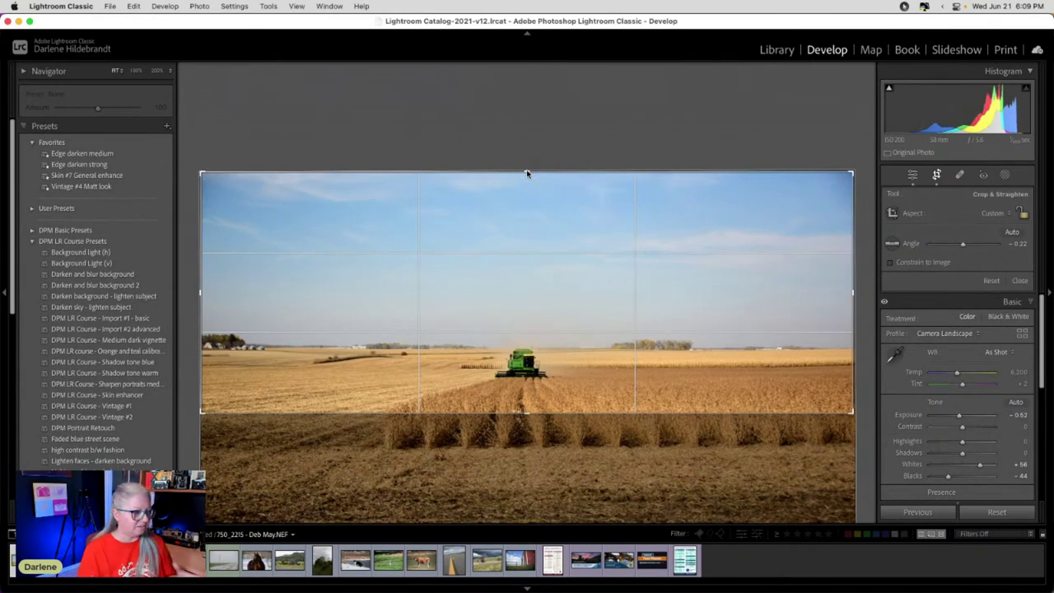
drag(489, 252, 492, 177)
drag(505, 270, 505, 236)
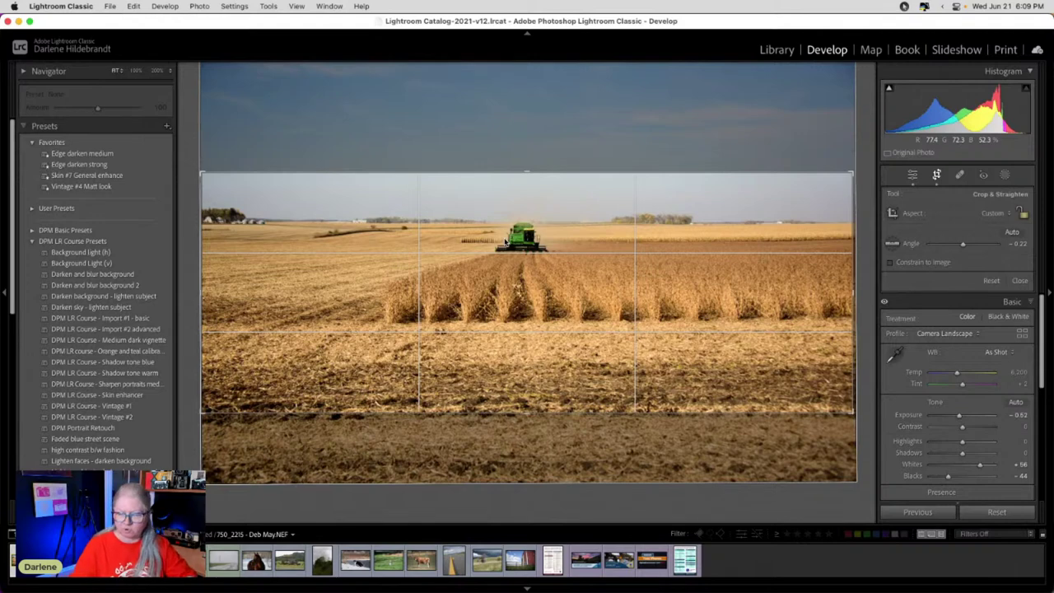
drag(505, 243, 507, 282)
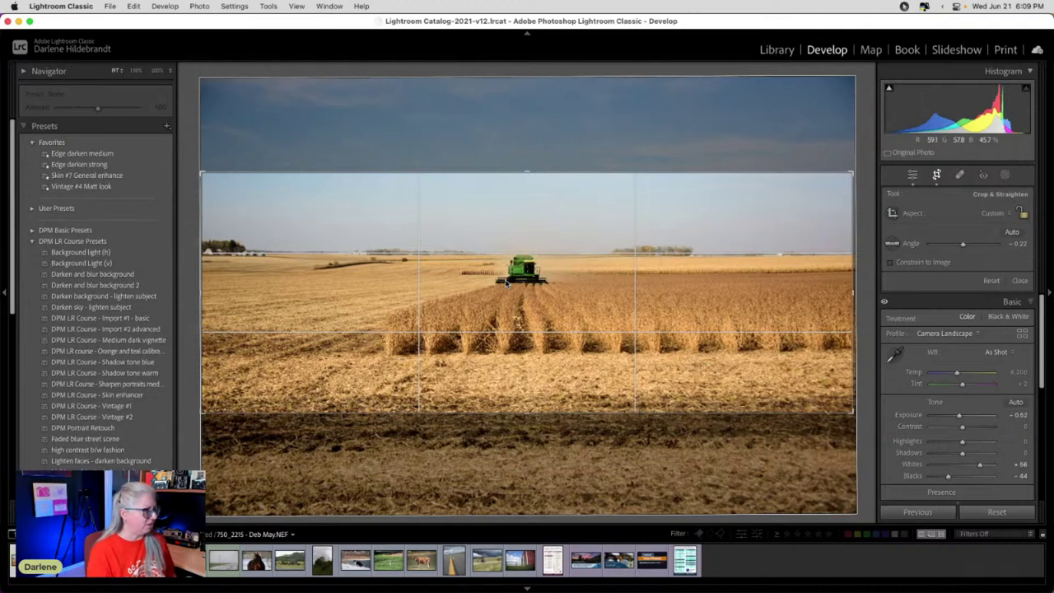
key(Return)
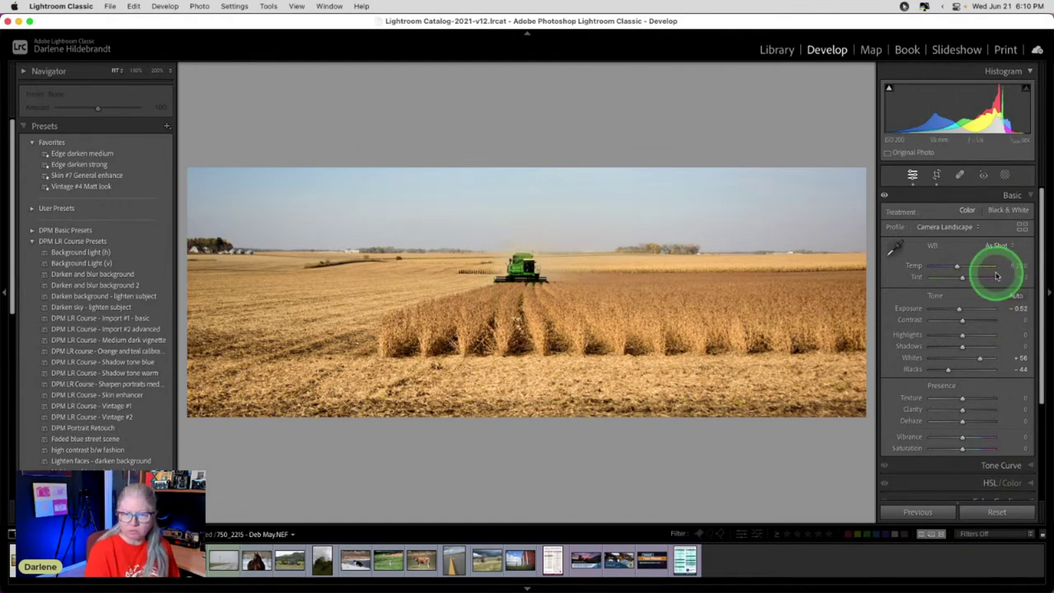
Try the Auto white balance, and set a custom white balance with Temp 5,500 and Tint +4.
click(995, 245)
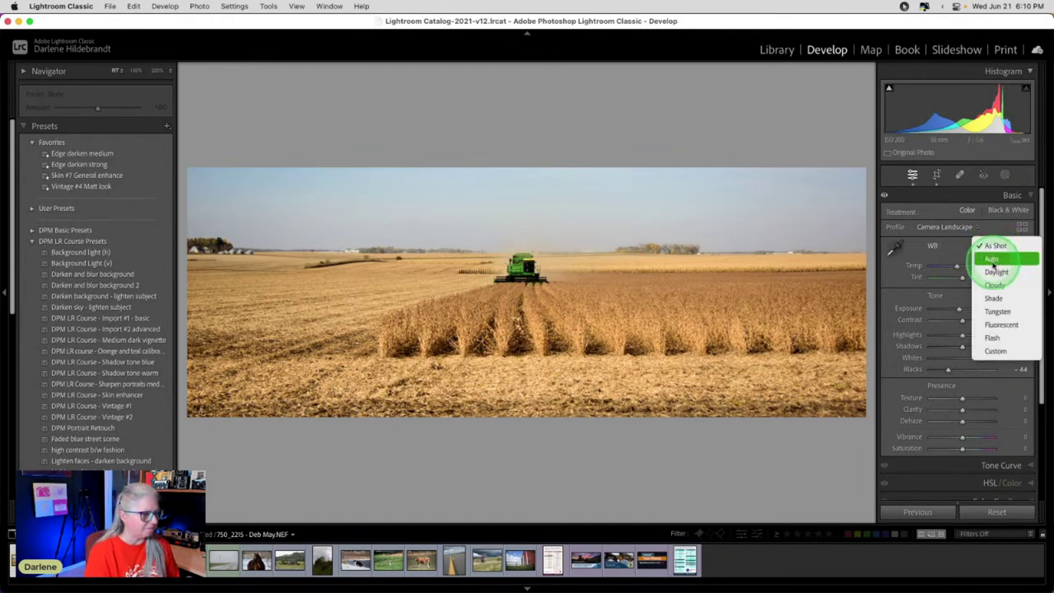
click(996, 259)
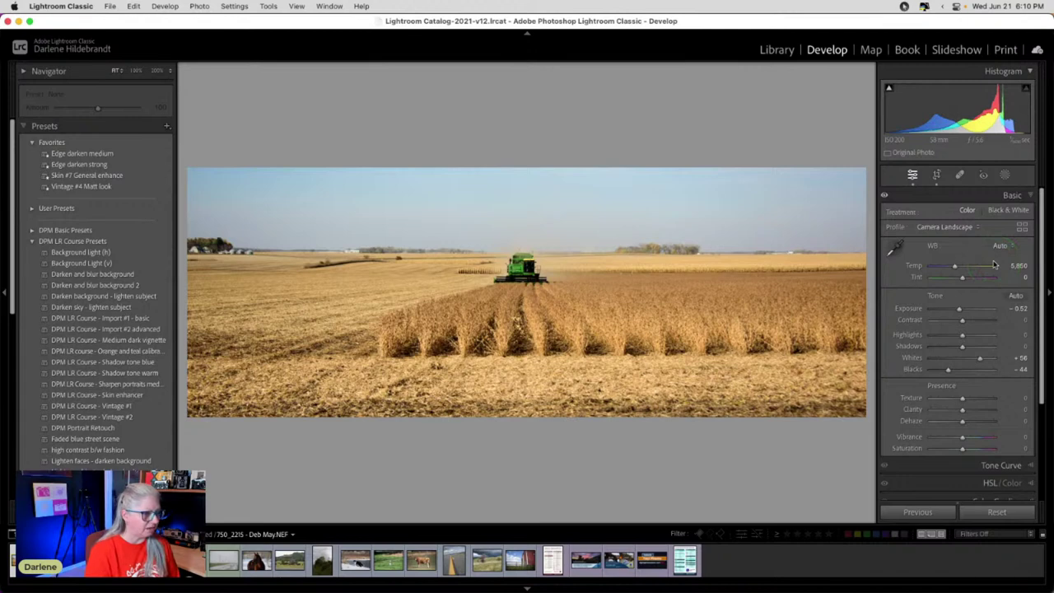
click(1006, 265)
click(1002, 247)
click(1005, 259)
click(1017, 277)
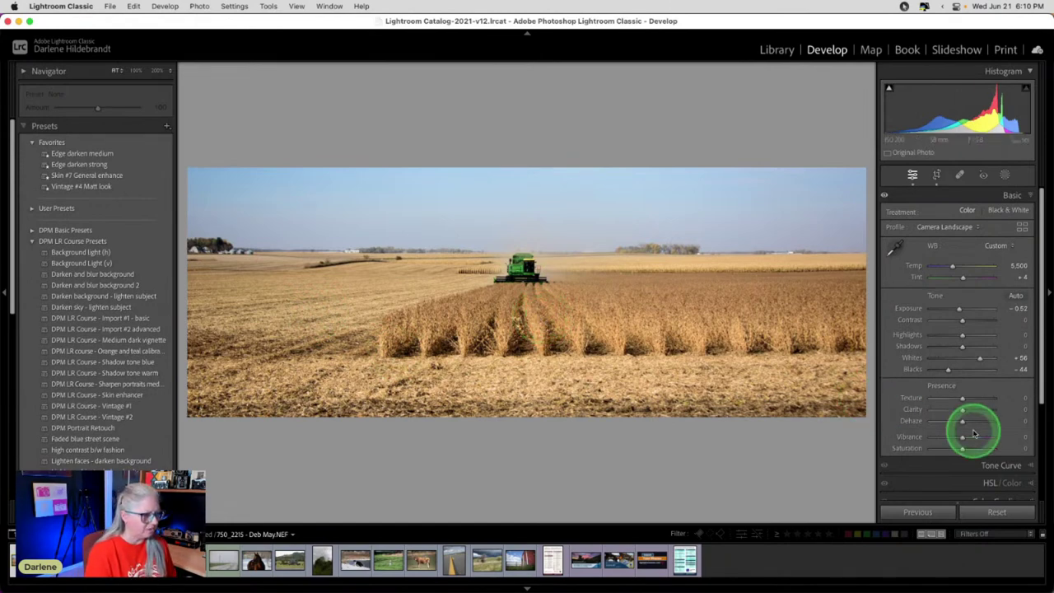
Set Clarity to +12 and Texture to +21, and check the crop rows' detail at 100% zoom.
drag(961, 409, 965, 397)
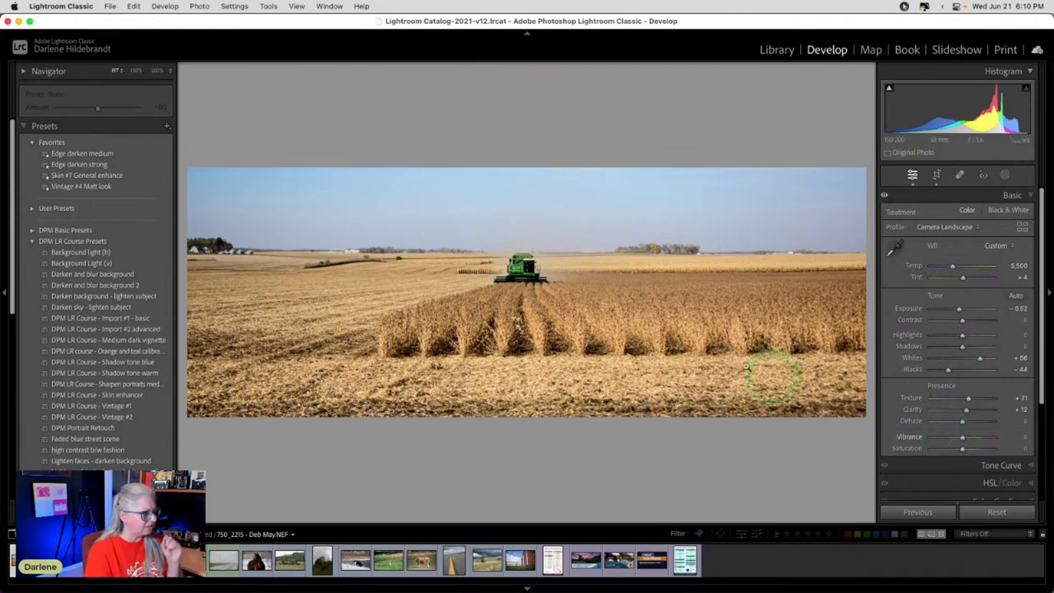
click(487, 351)
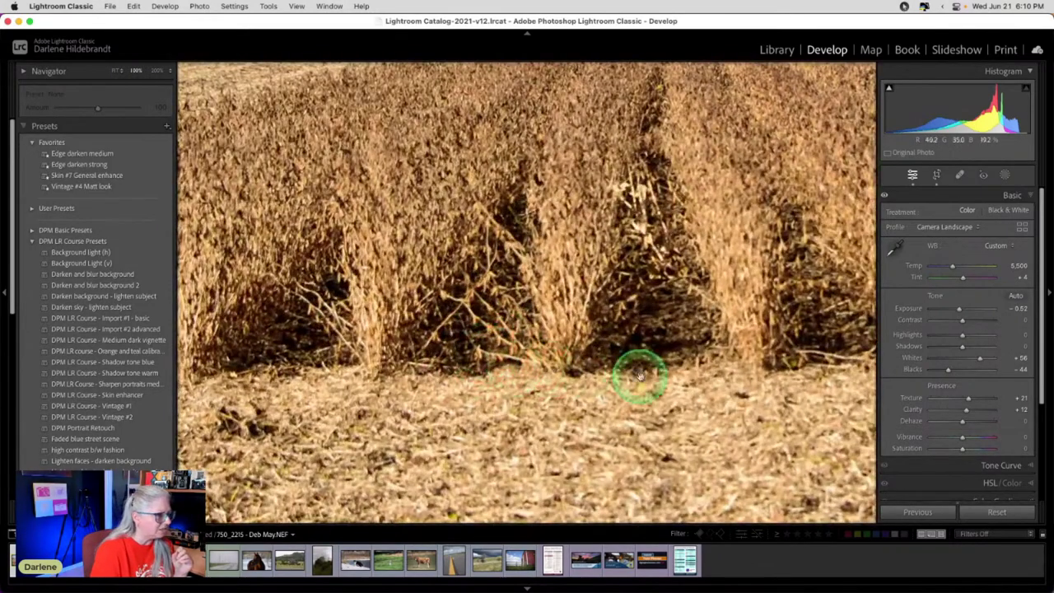
click(651, 349)
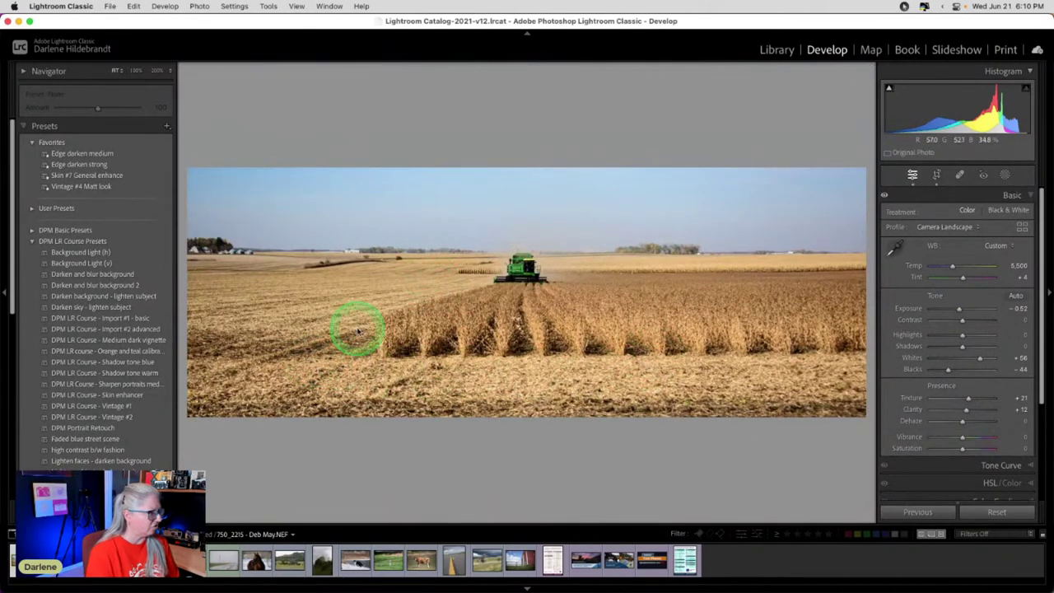
Add a post-crop vignette with Amount -56 and Highlights 13, using the Color Priority style.
scroll(952, 419, down, 3)
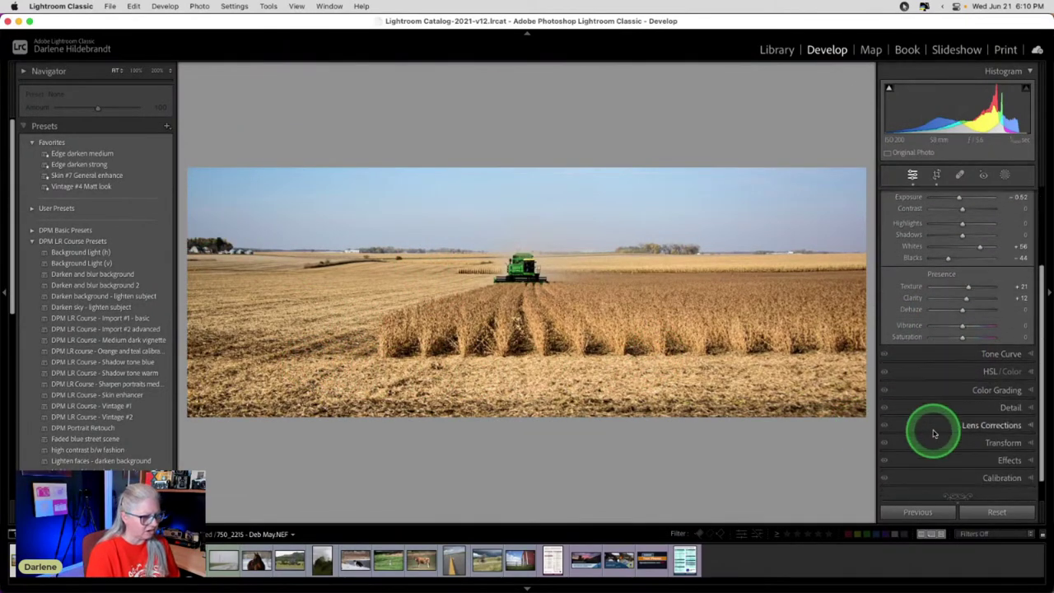
click(996, 459)
drag(962, 338, 944, 338)
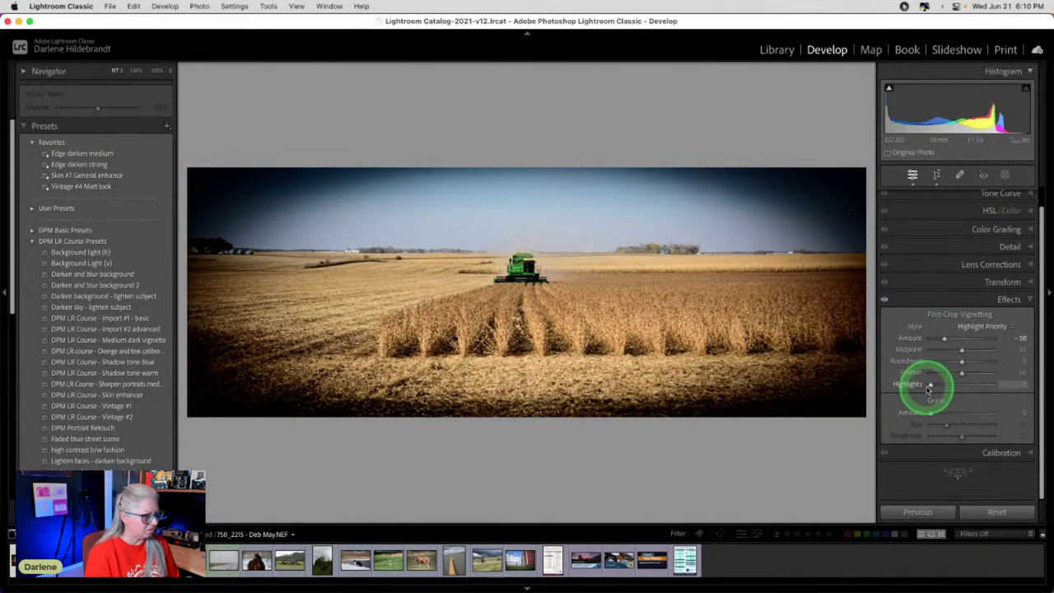
drag(930, 387, 937, 384)
click(981, 327)
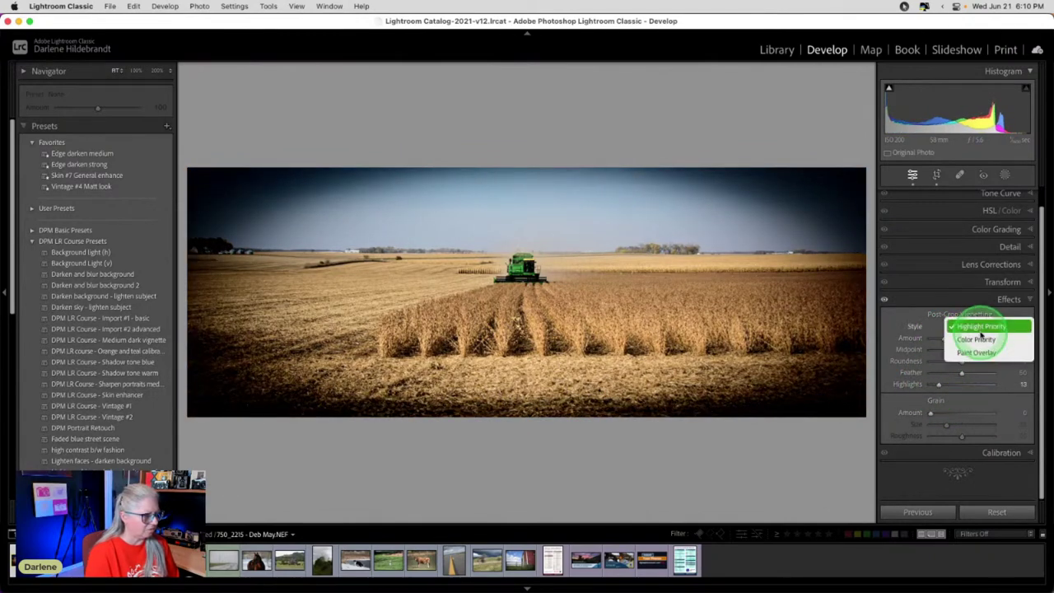
click(980, 340)
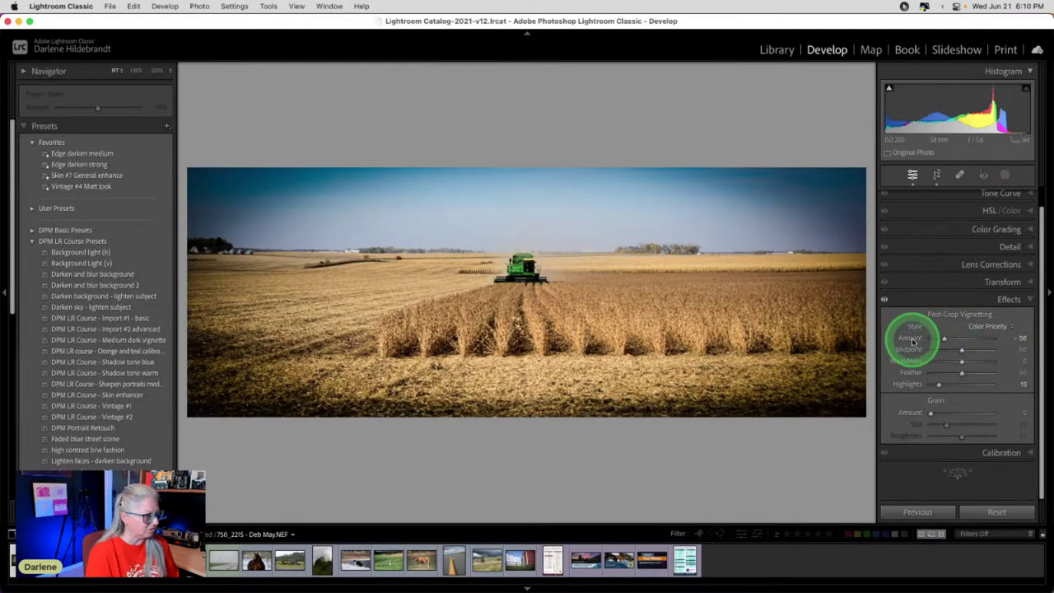
Soften the post-crop vignette with Midpoint 0, Roundness -45, Feather 88 and Amount -10.
drag(960, 372, 985, 371)
mouse_move(944, 338)
mouse_down()
mouse_move(961, 338)
mouse_move(930, 349)
mouse_move(959, 340)
mouse_up()
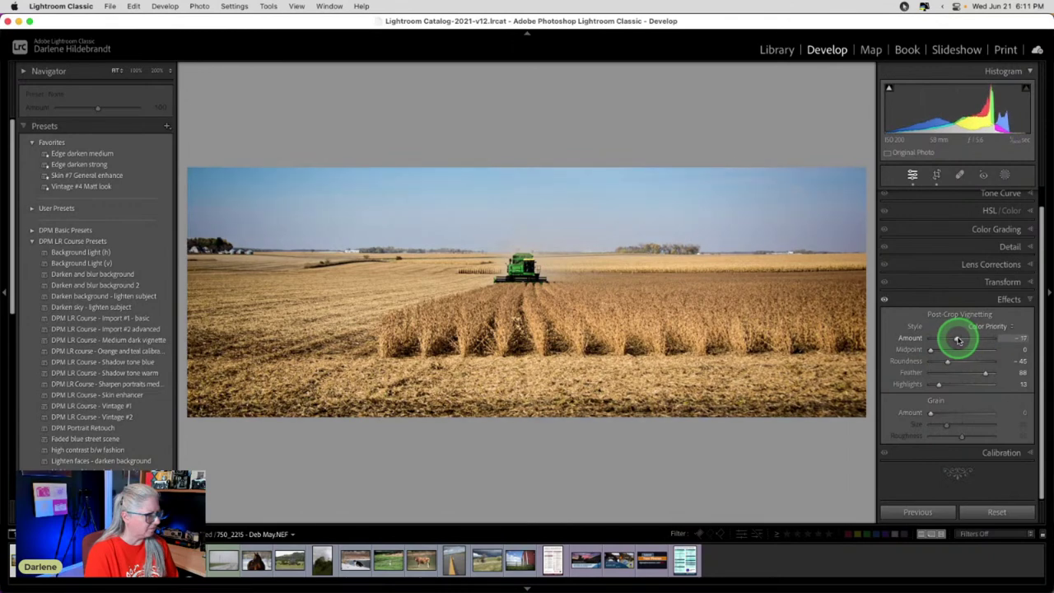
drag(960, 339, 958, 338)
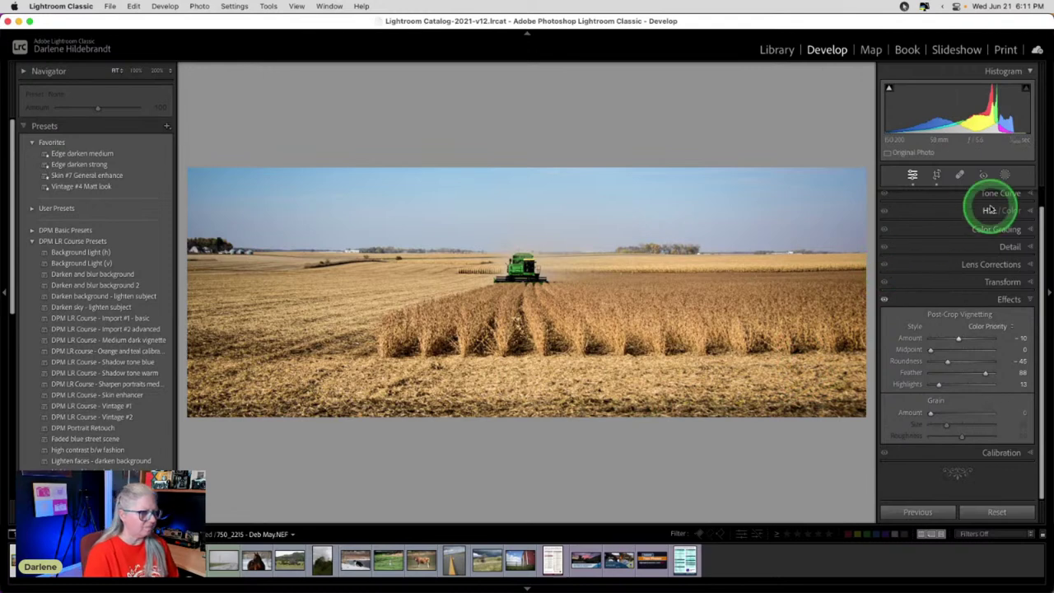
Add a linear gradient mask that fades upward over the stubble in the foreground of the harvester photo.
click(1005, 176)
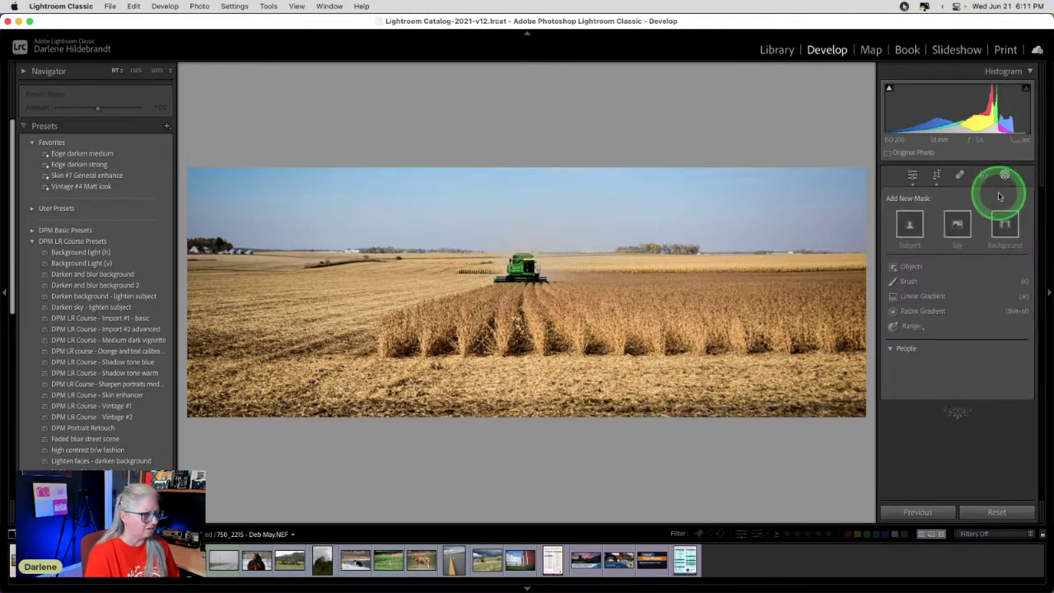
click(928, 297)
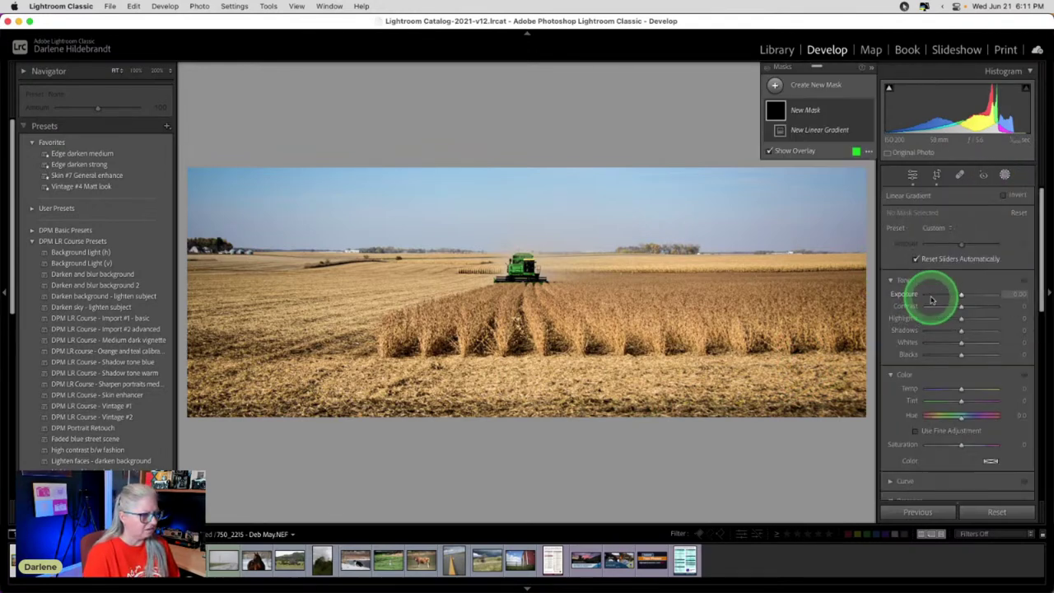
click(675, 323)
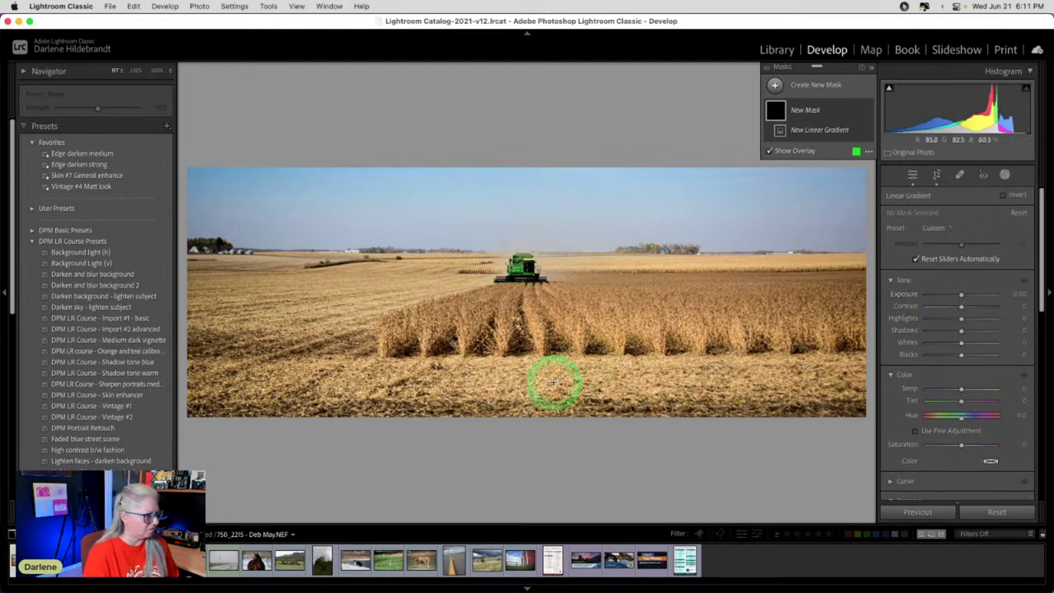
drag(542, 393, 543, 362)
drag(784, 360, 758, 362)
mouse_move(547, 323)
mouse_down()
mouse_move(551, 219)
mouse_move(552, 383)
mouse_move(552, 317)
mouse_move(552, 330)
mouse_up()
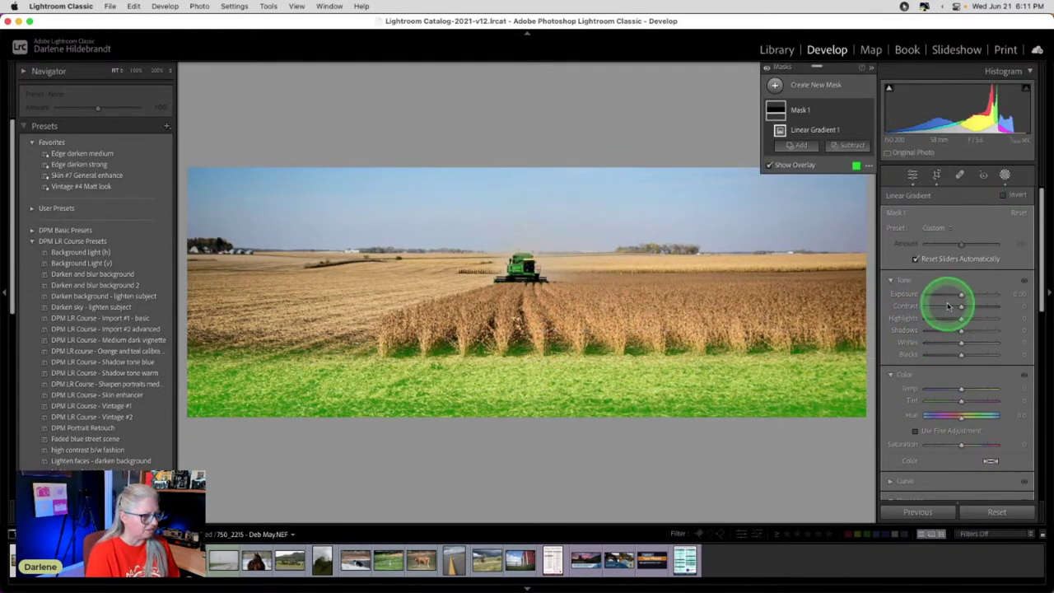
Darken and mute the foreground gradient mask with Exposure -0.51, Highlights -42, Blacks -18 and Saturation -23.
drag(960, 294, 957, 295)
drag(961, 355, 955, 356)
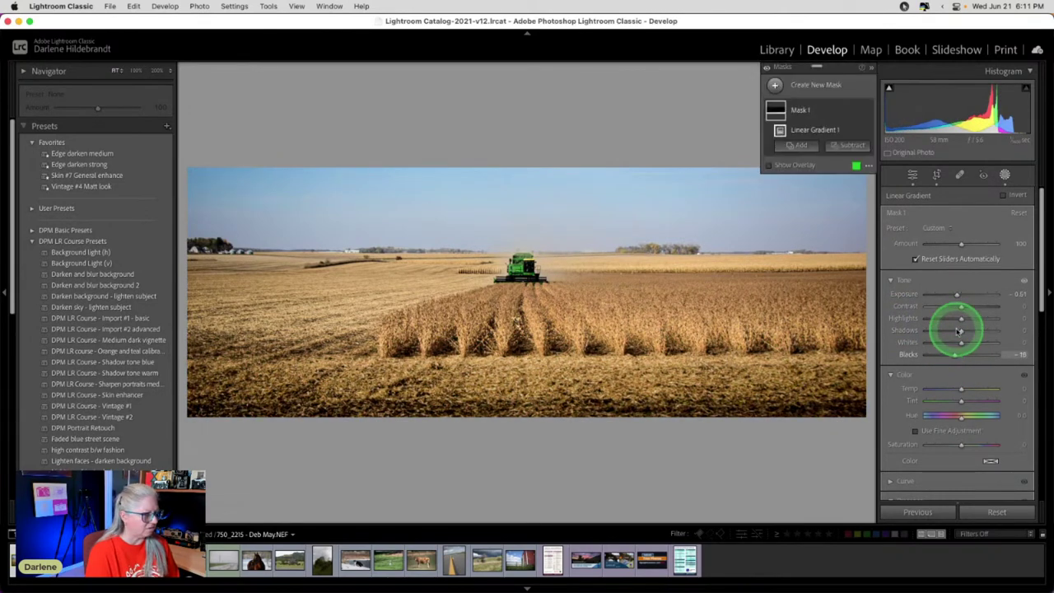
drag(957, 318, 947, 317)
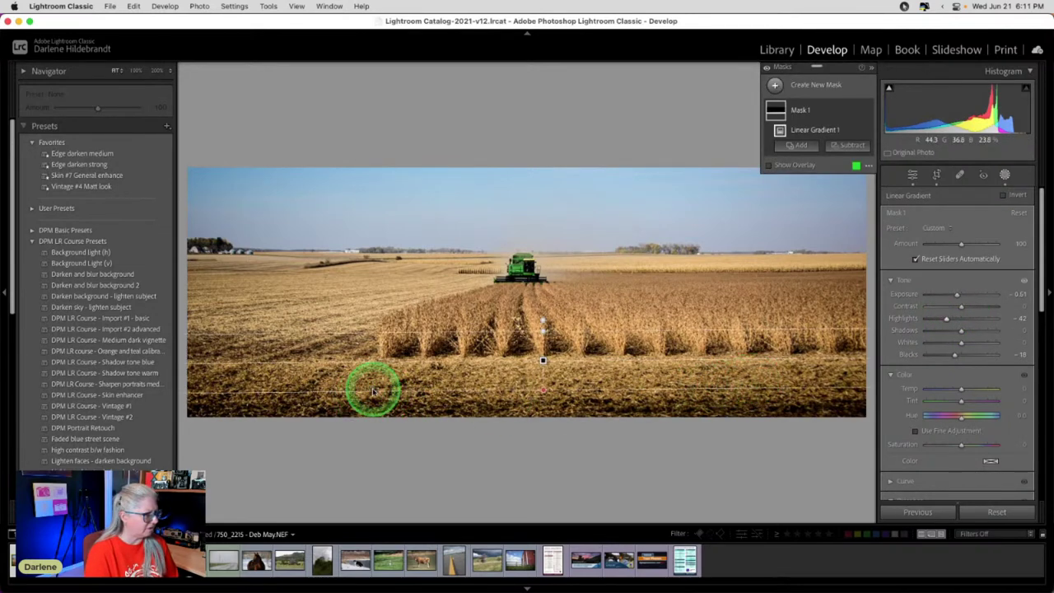
drag(963, 447, 953, 445)
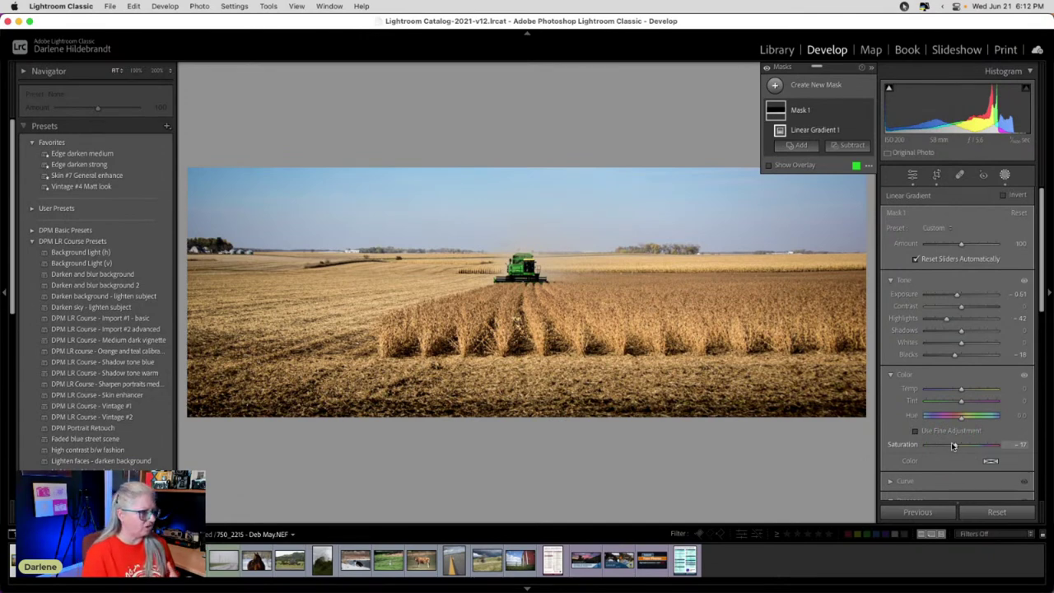
drag(954, 445, 951, 445)
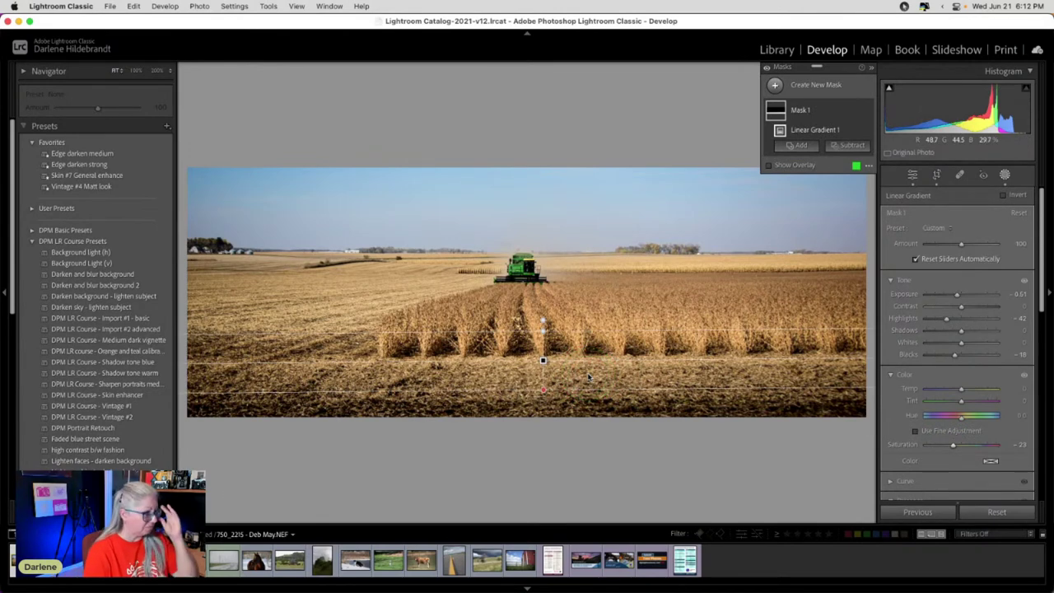
Add a Select Sky mask and boost its contrast with Dehaze 45, Whites 47, Blacks -27 and Highlights 29.
click(774, 85)
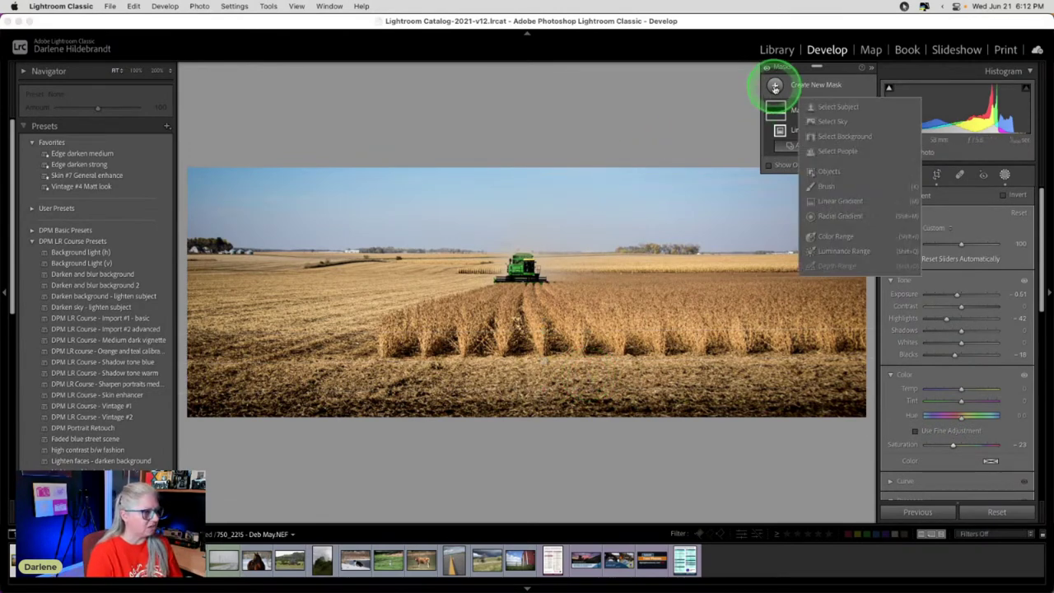
click(826, 122)
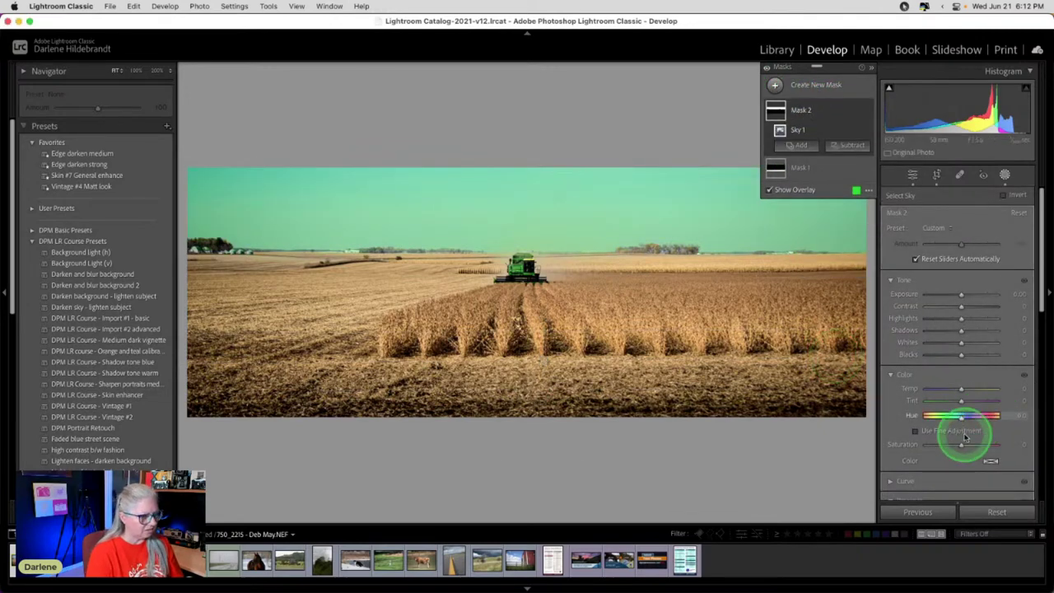
scroll(959, 444, down, 3)
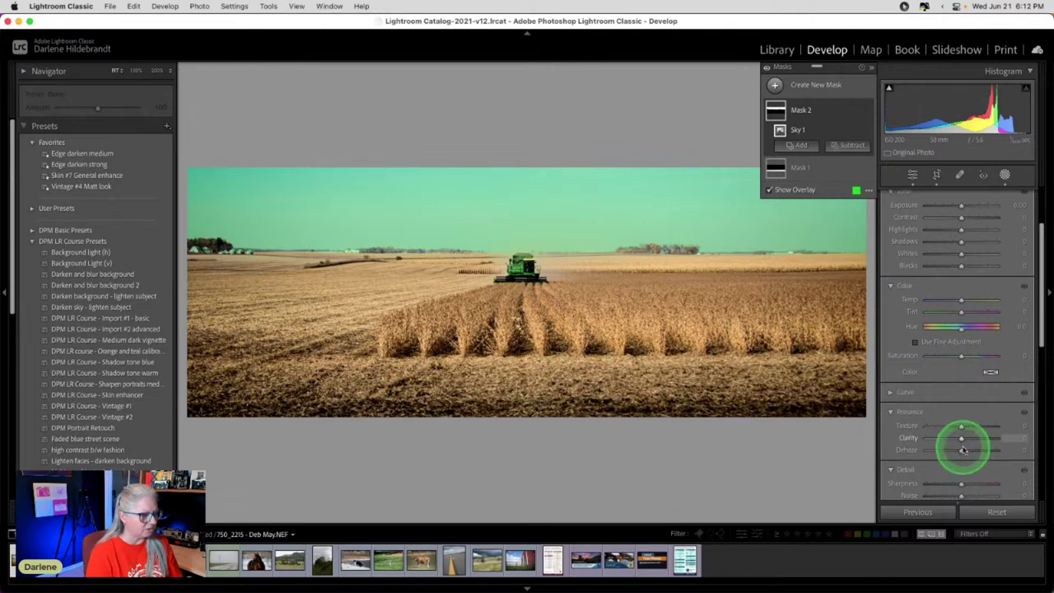
drag(961, 450, 1010, 447)
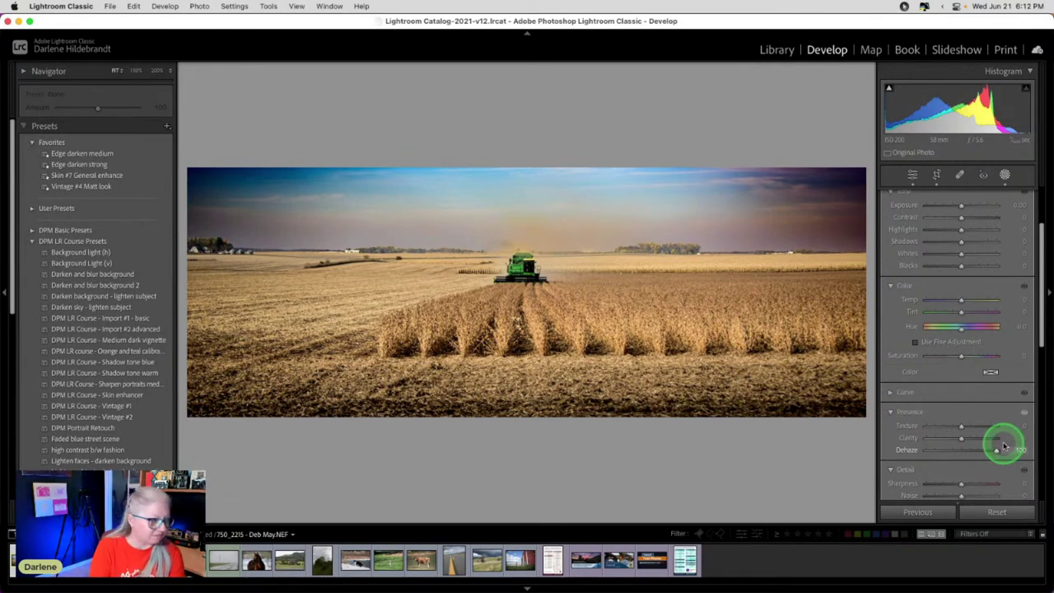
drag(1003, 446, 978, 445)
mouse_move(961, 252)
mouse_down()
mouse_move(987, 253)
mouse_move(952, 265)
mouse_up()
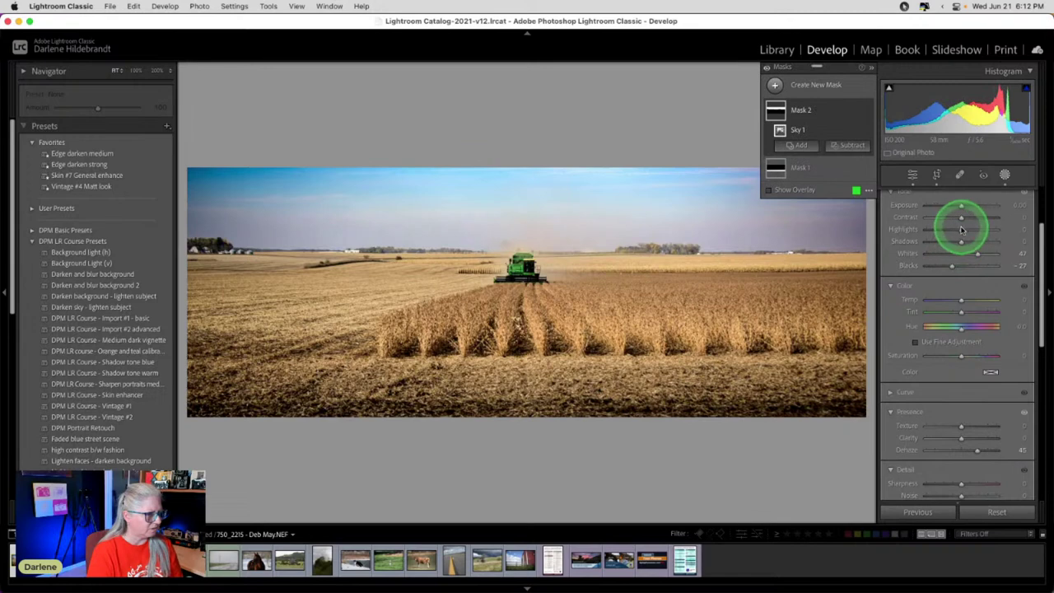
drag(960, 228, 972, 229)
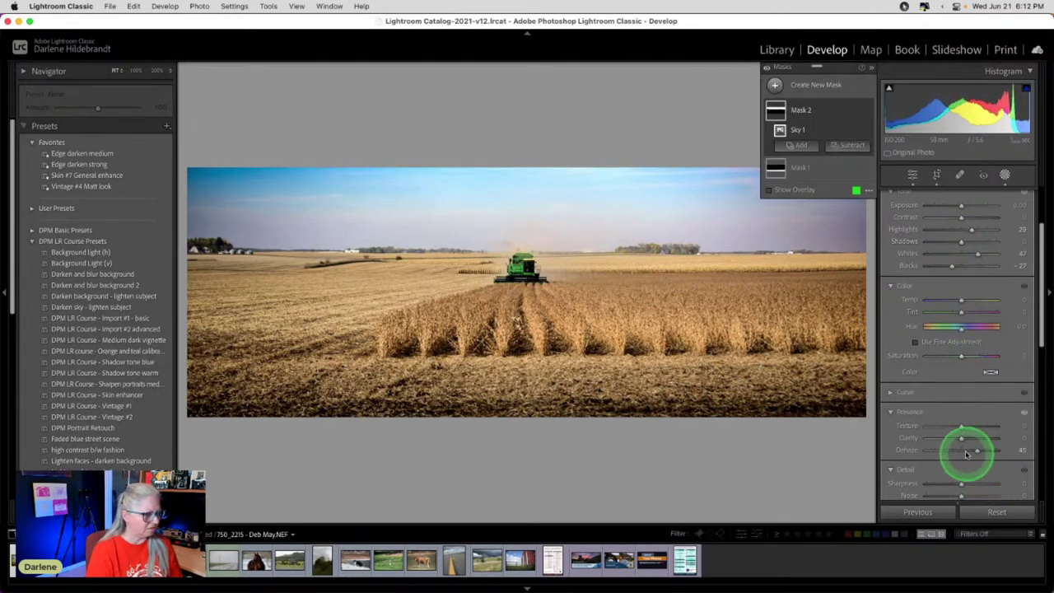
Refine the sky mask with Dehaze 33, Whites 26, Highlights 9 and Clarity 23.
mouse_move(977, 451)
mouse_down()
mouse_move(969, 448)
mouse_move(1011, 442)
mouse_move(972, 446)
mouse_up()
drag(979, 259, 971, 252)
drag(971, 229, 965, 229)
drag(961, 437, 970, 437)
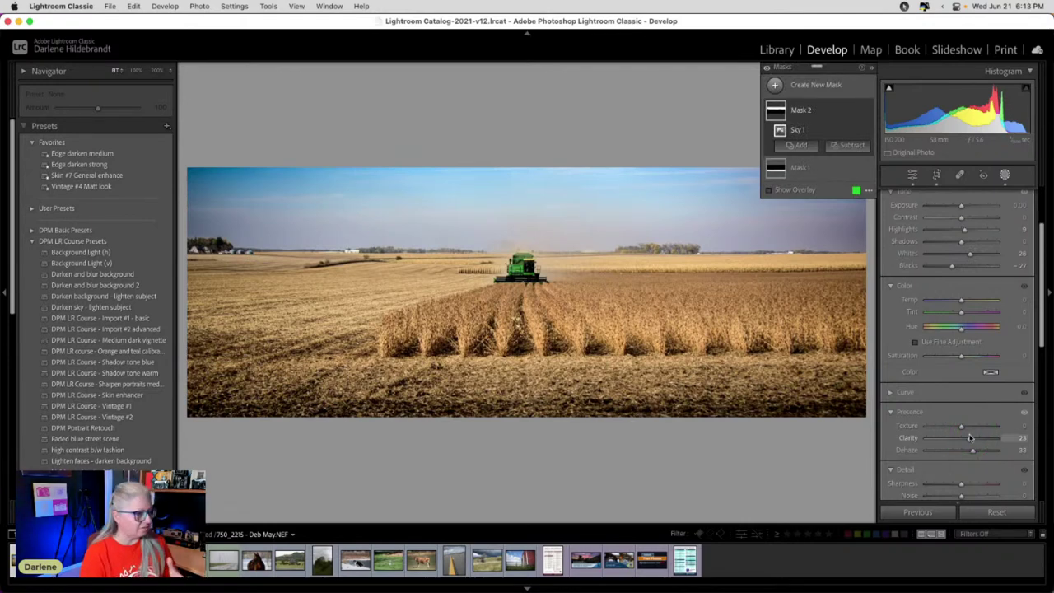
Tint the sky mask with a blue of hue 226 and 34% saturation, and set its Saturation to -15.
scroll(970, 437, up, 2)
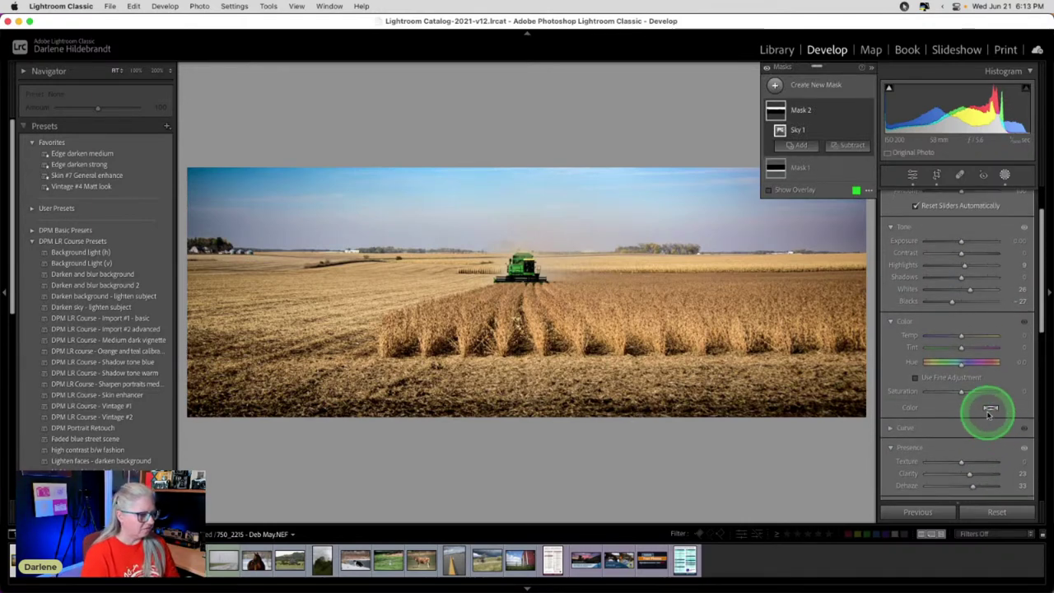
click(990, 416)
click(880, 428)
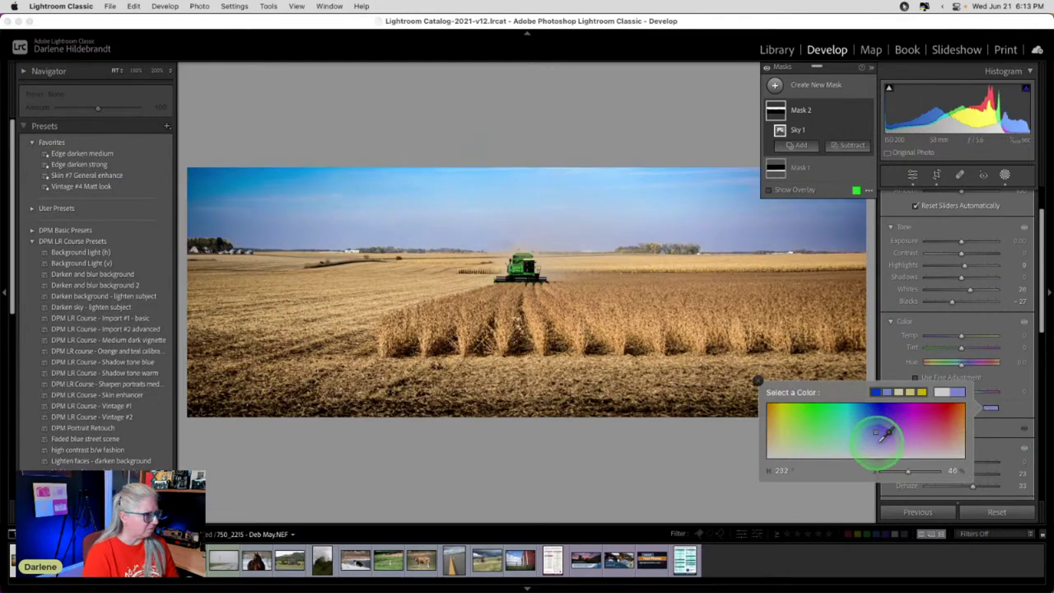
drag(880, 426, 878, 429)
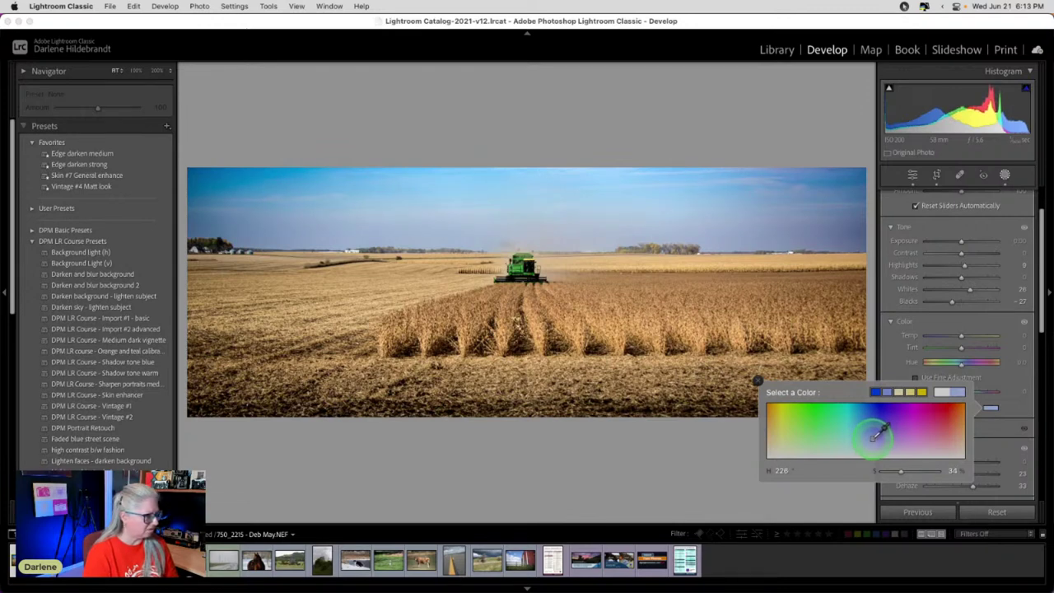
click(934, 321)
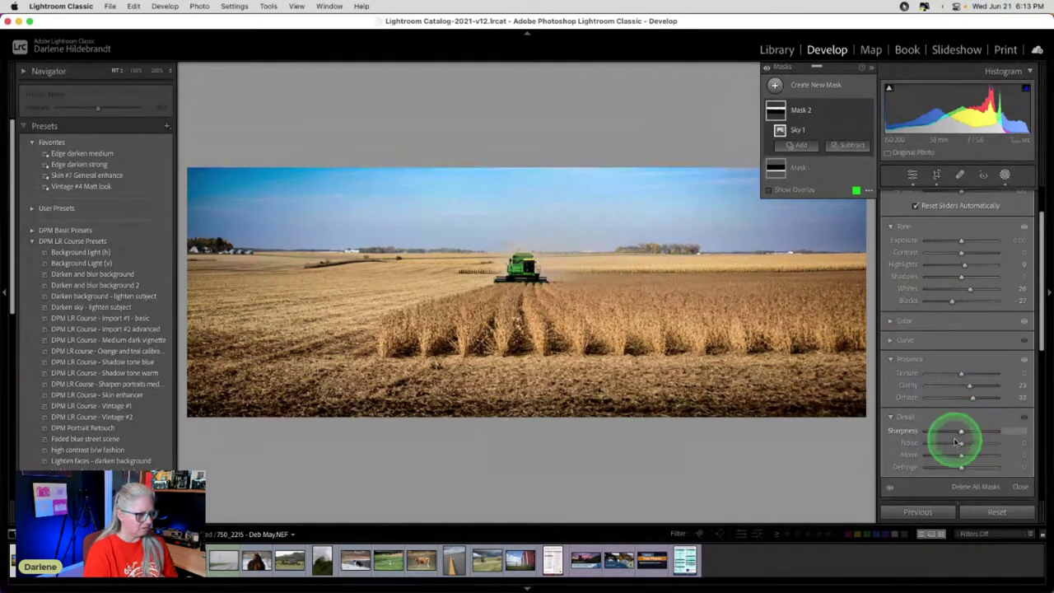
click(892, 321)
drag(959, 393, 960, 393)
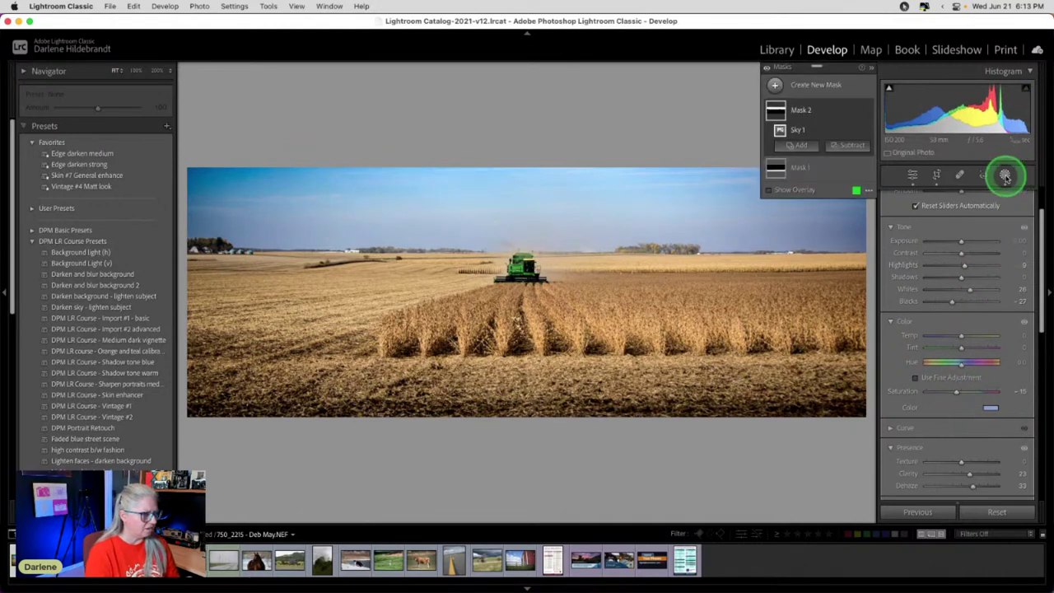
Leave masking and reset the post-crop vignette Amount to 0.
click(1004, 175)
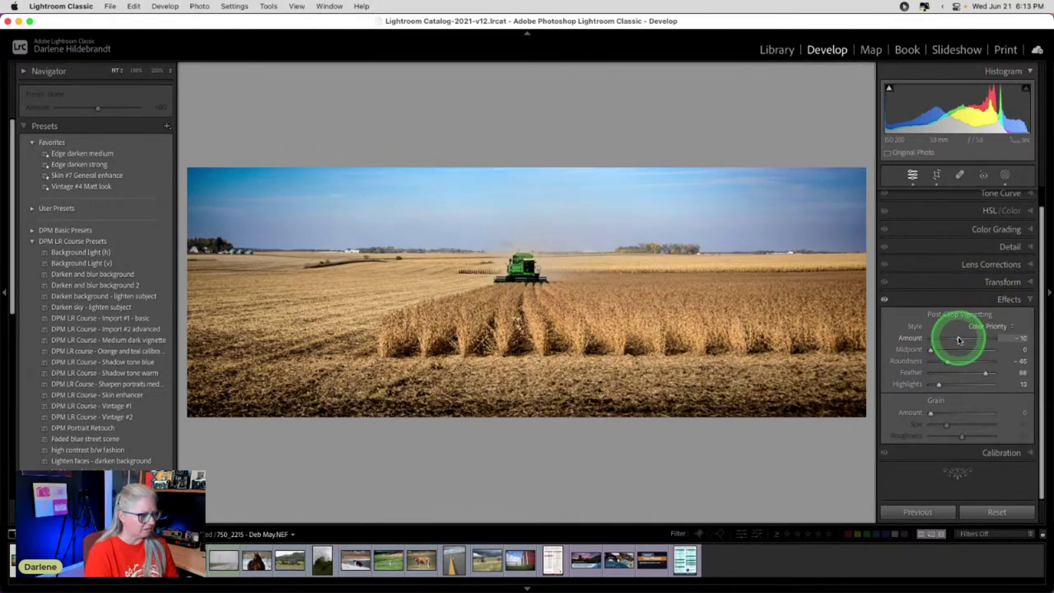
mouse_move(960, 340)
mouse_down()
mouse_move(950, 338)
mouse_move(965, 338)
mouse_up()
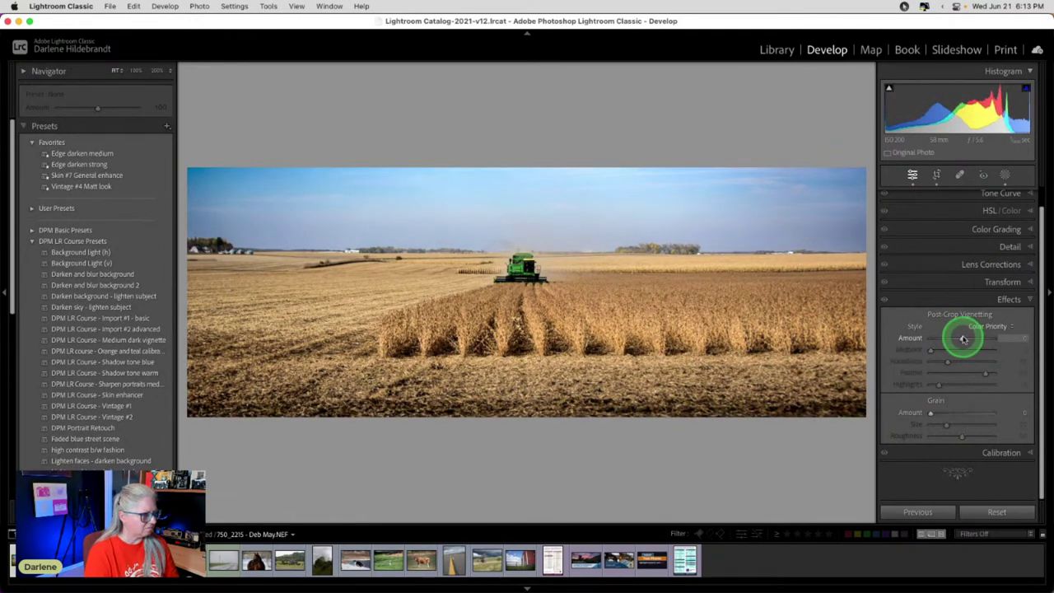
double_click(963, 338)
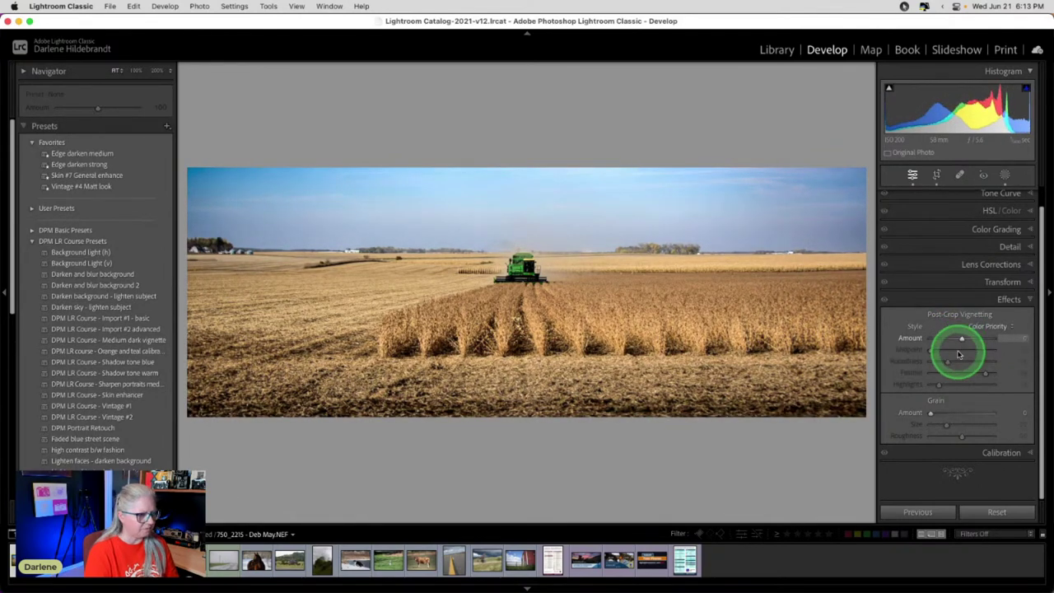
Enable lens profile corrections with the Nikon AF-S NIKKOR 28-300mm f/3.5-5.6 ED VR profile and remove chromatic aberration.
click(988, 264)
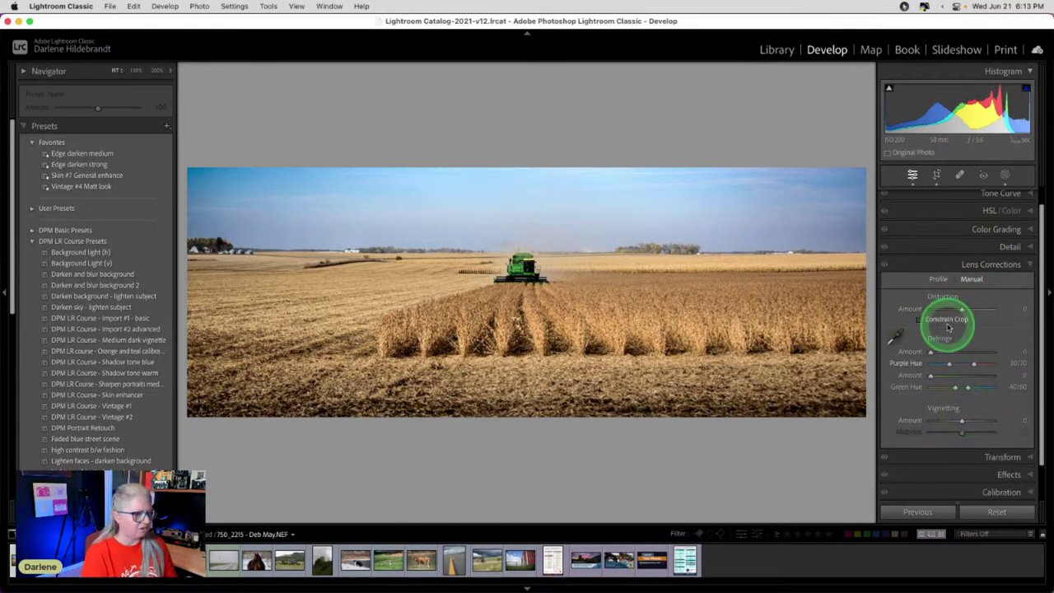
click(938, 280)
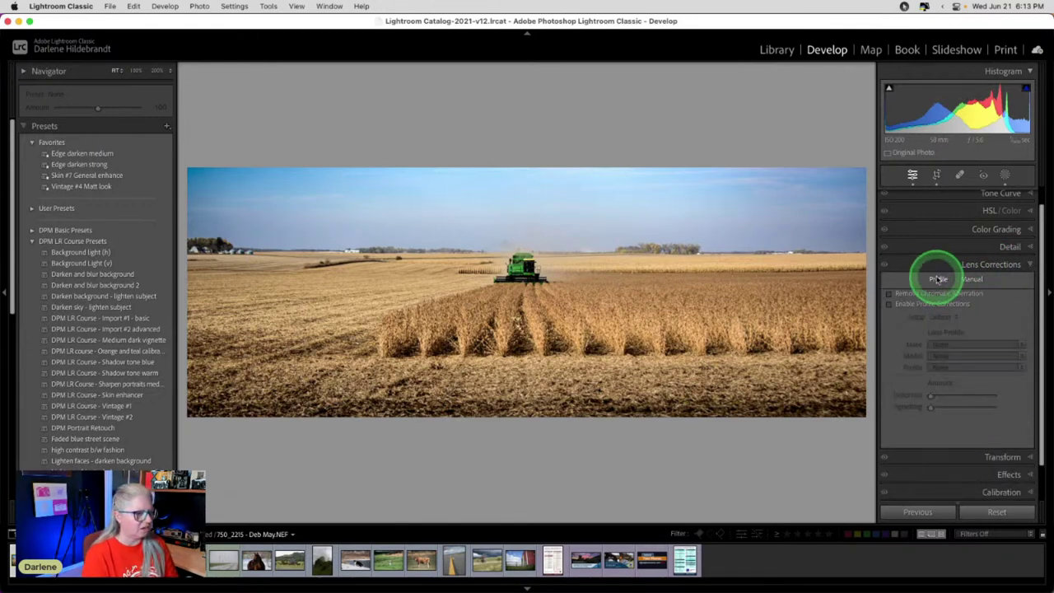
click(889, 304)
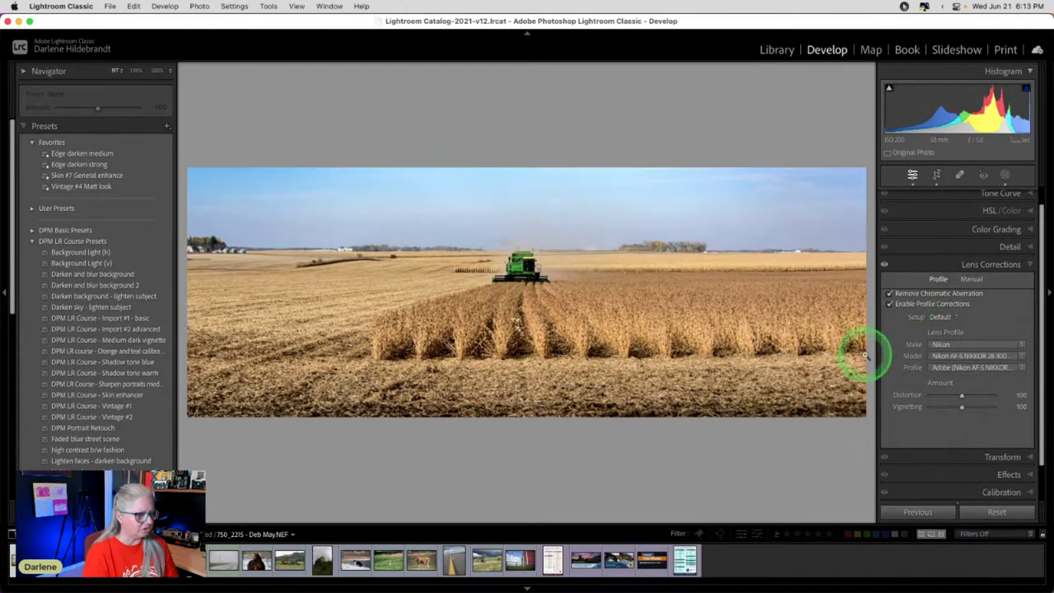
click(961, 355)
click(982, 360)
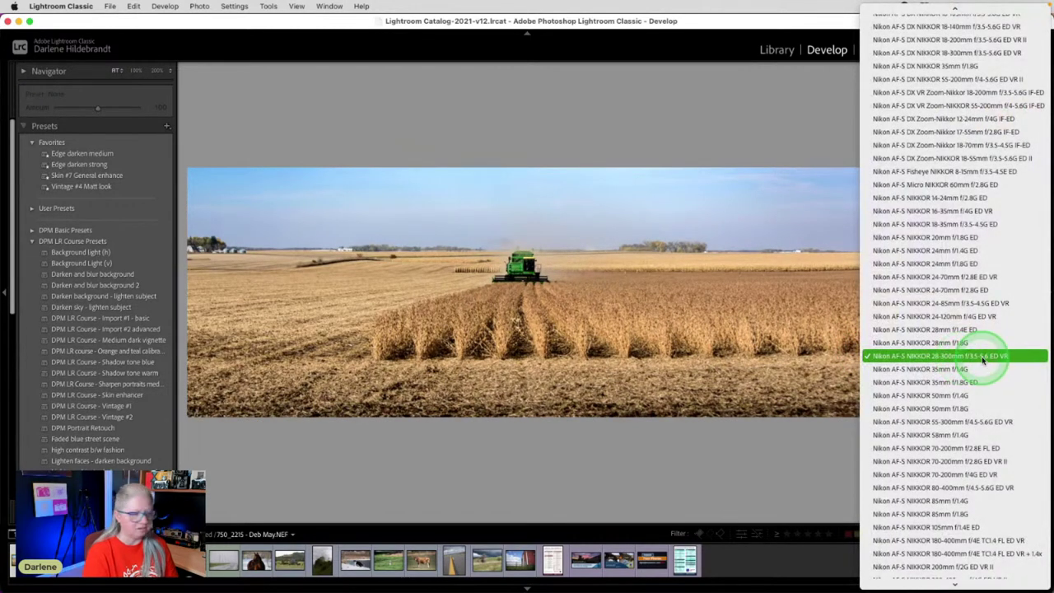
click(988, 359)
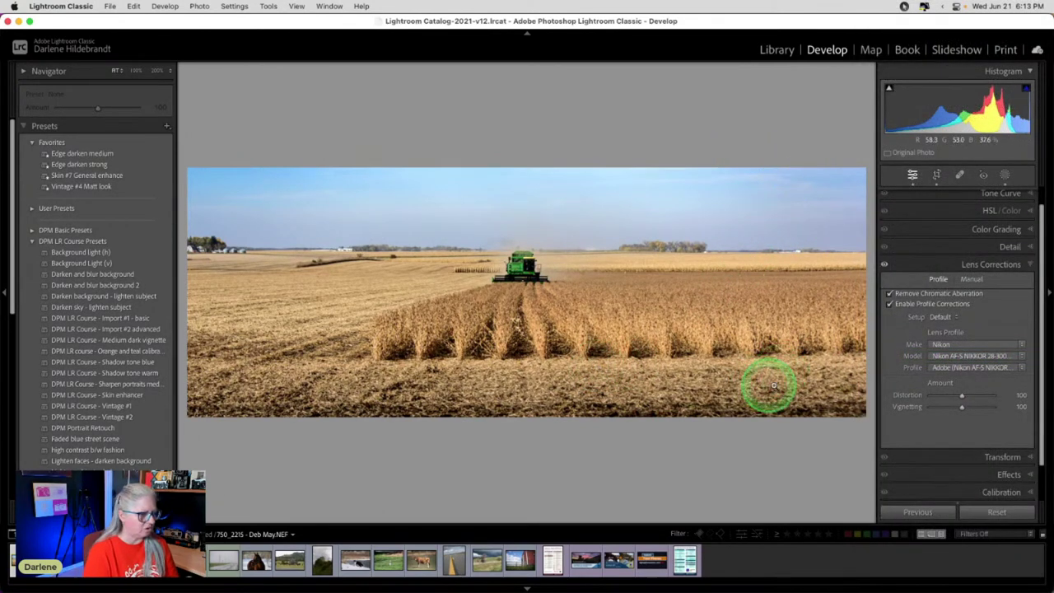
Set the lens profile's Distortion amount to 0, comparing the photo with and without lens corrections before and after the change.
click(884, 264)
click(884, 265)
click(884, 264)
click(884, 264)
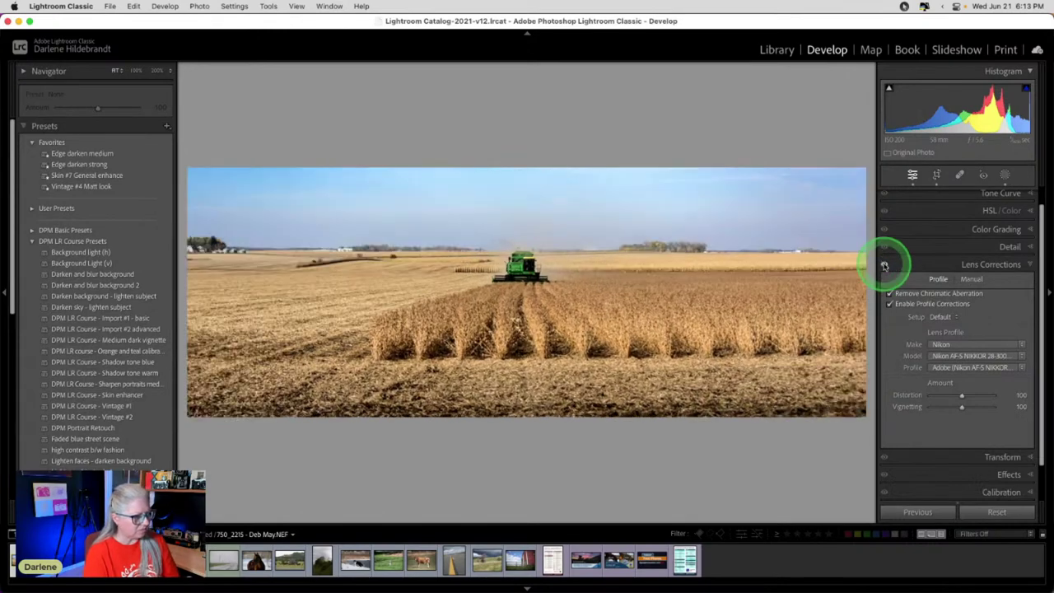
drag(960, 395, 846, 392)
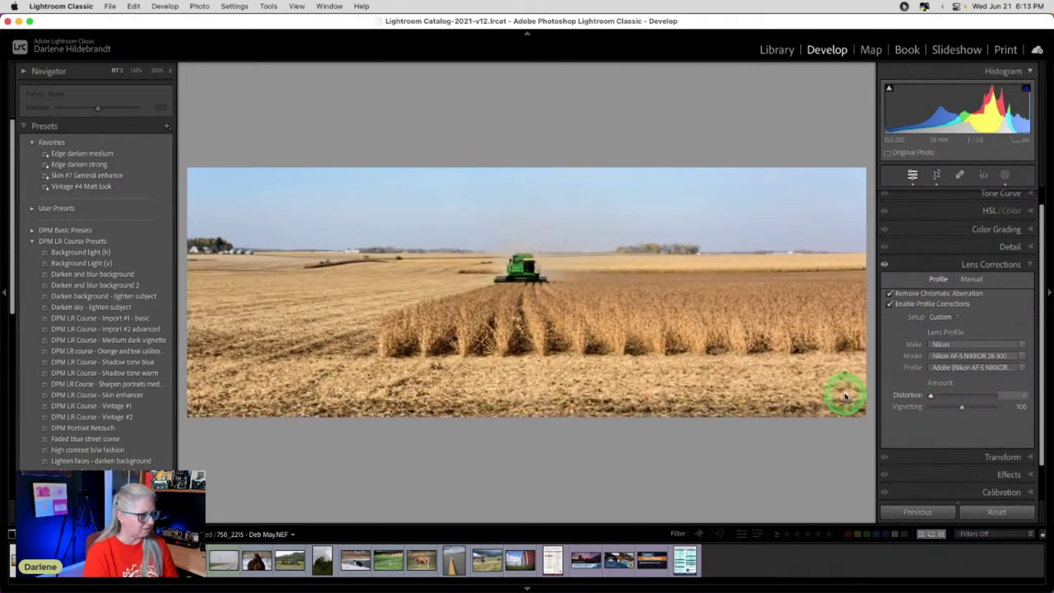
click(885, 265)
click(885, 264)
click(885, 264)
click(885, 265)
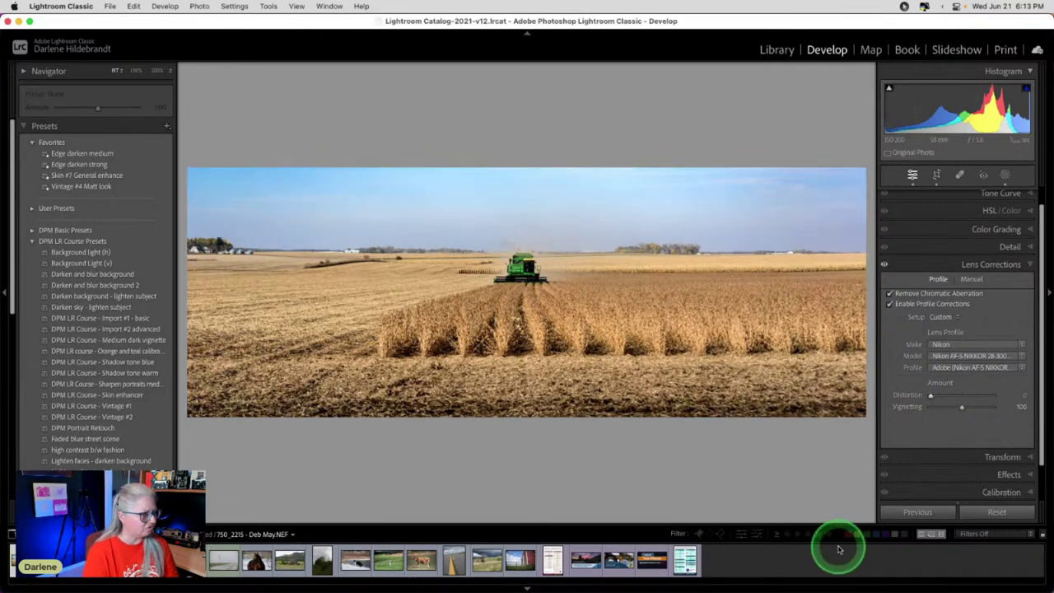
Reapply a subtle post-crop vignette with Amount -6 and Midpoint 42.
click(998, 474)
drag(959, 357, 958, 358)
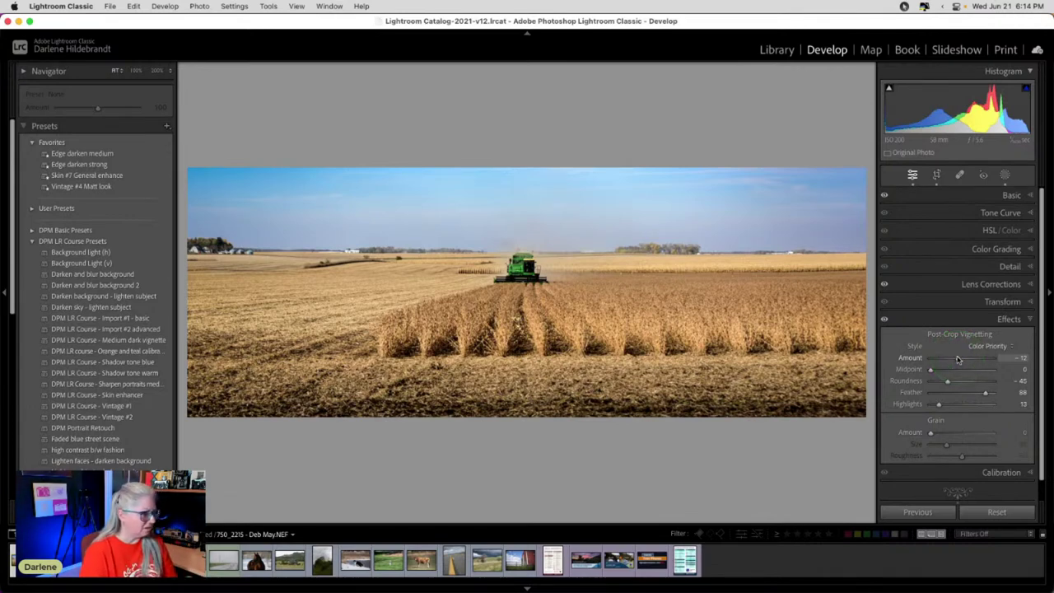
drag(930, 369, 960, 359)
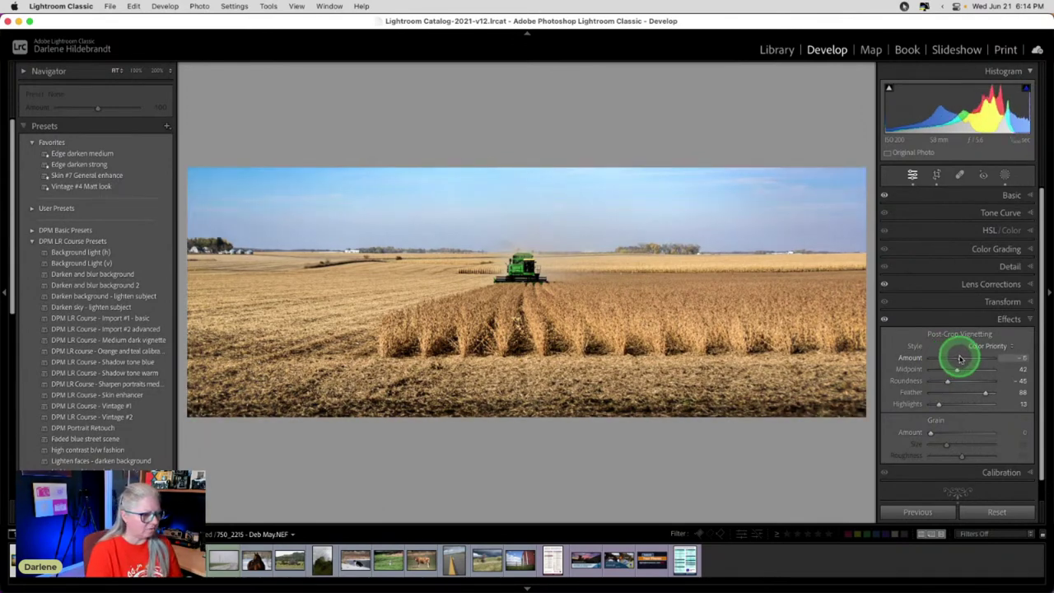
Add a linear gradient mask from the top of the sky and set Exposure -0.28, Highlights -15 and Whites 23.
click(1004, 174)
click(775, 85)
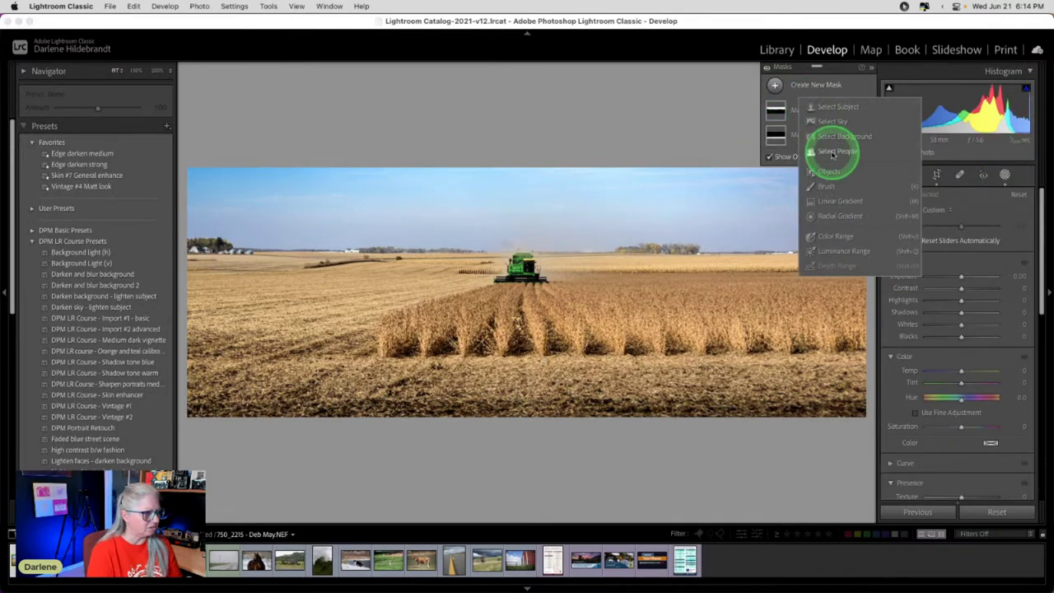
click(828, 190)
drag(538, 222, 582, 266)
drag(955, 294, 968, 343)
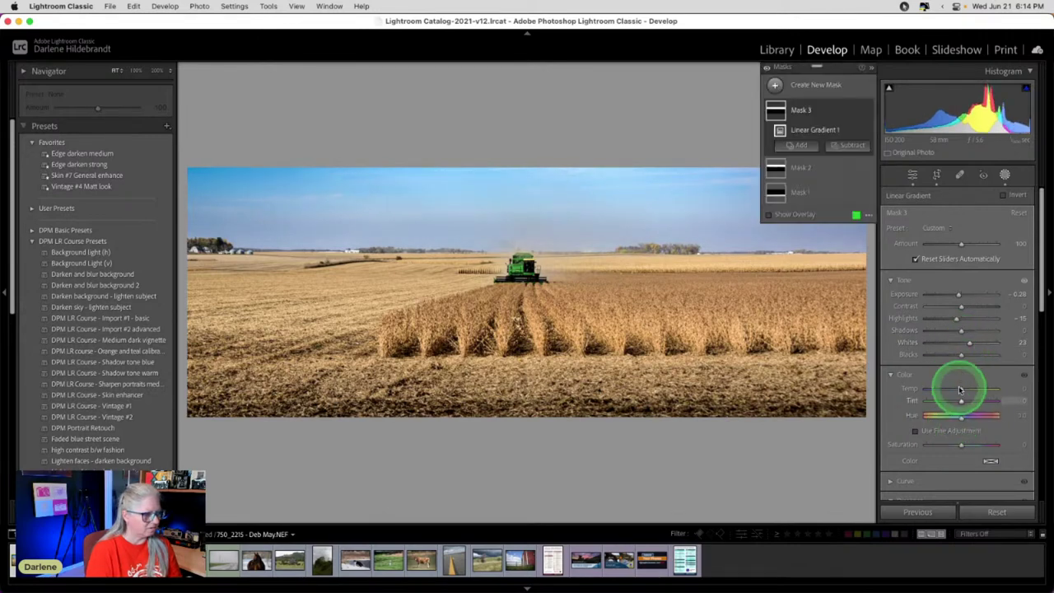
Set the sky gradient mask's Clarity to 23, Dehaze to -18 and Exposure to -0.30, and finish masking.
scroll(954, 436, down, 2)
scroll(953, 436, down, 1)
mouse_move(959, 459)
mouse_down()
mouse_move(984, 456)
mouse_move(932, 455)
mouse_move(982, 455)
mouse_move(967, 452)
mouse_move(966, 470)
mouse_move(953, 470)
mouse_up()
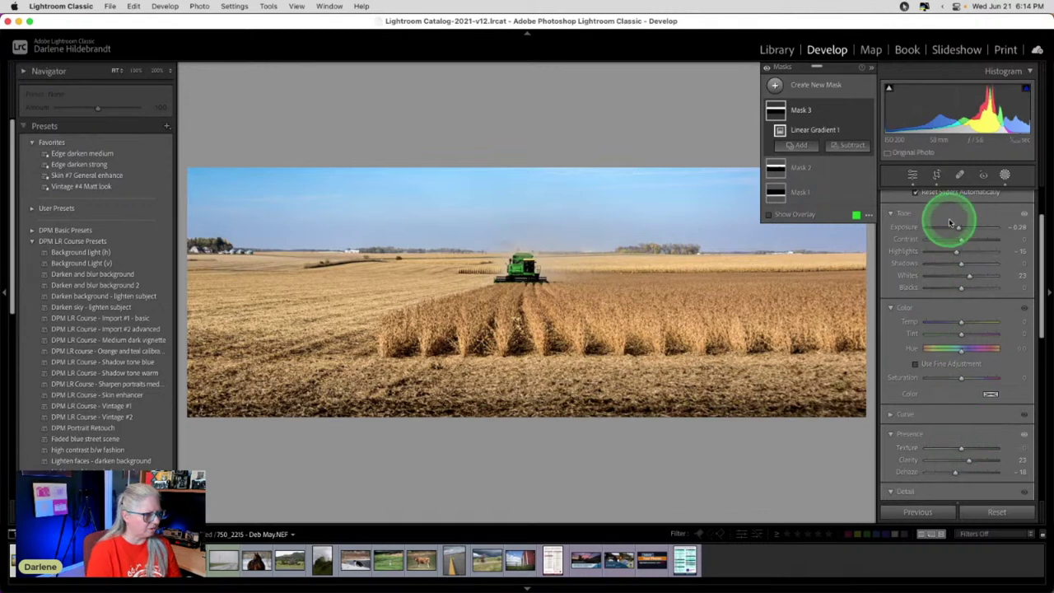
drag(957, 223, 960, 226)
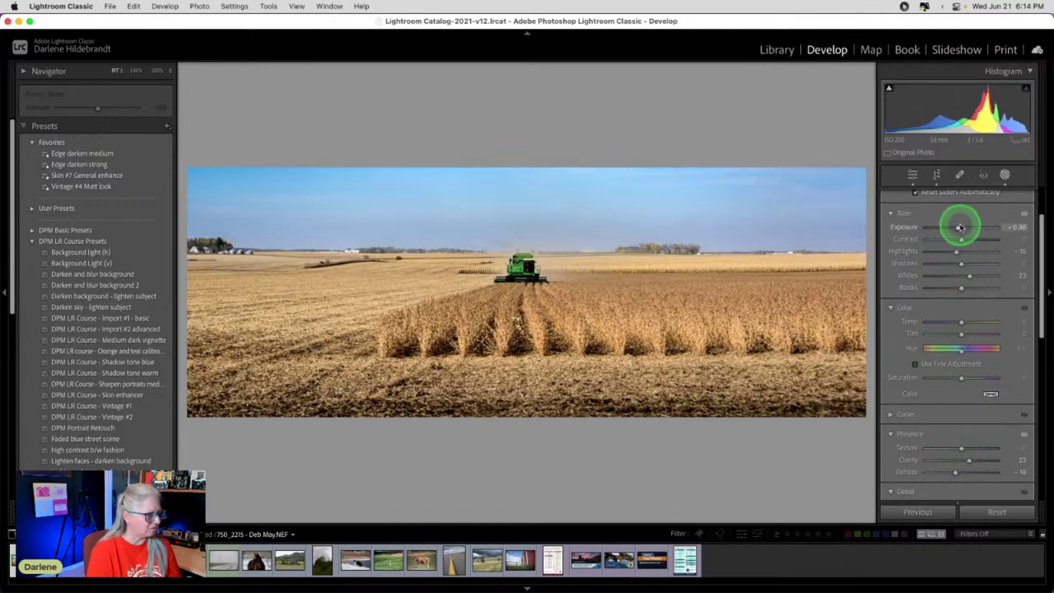
click(1006, 175)
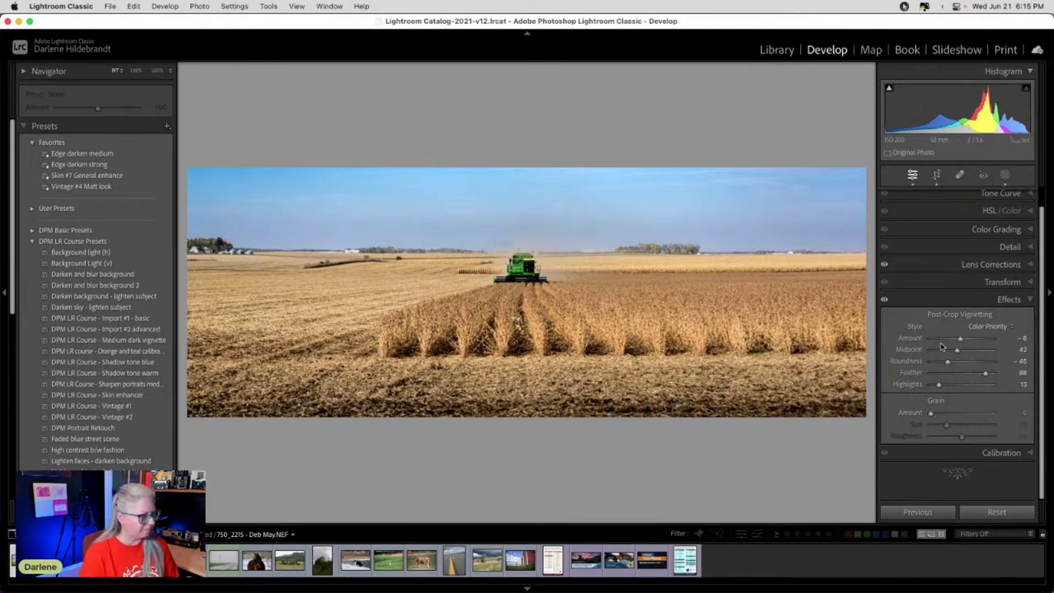
click(941, 347)
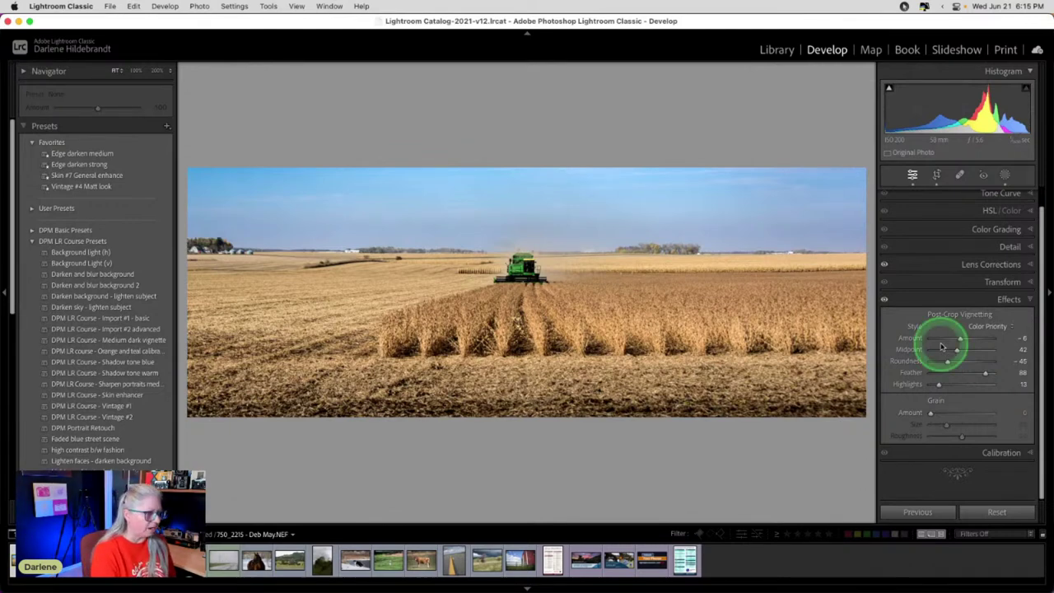
Add a wide radial gradient mask centered on the harvester, set Exposure -0.31, and invert it to affect the surroundings.
key(shift+m)
click(604, 232)
drag(604, 232, 806, 375)
drag(508, 273, 524, 291)
drag(222, 290, 271, 290)
scroll(941, 367, down, 2)
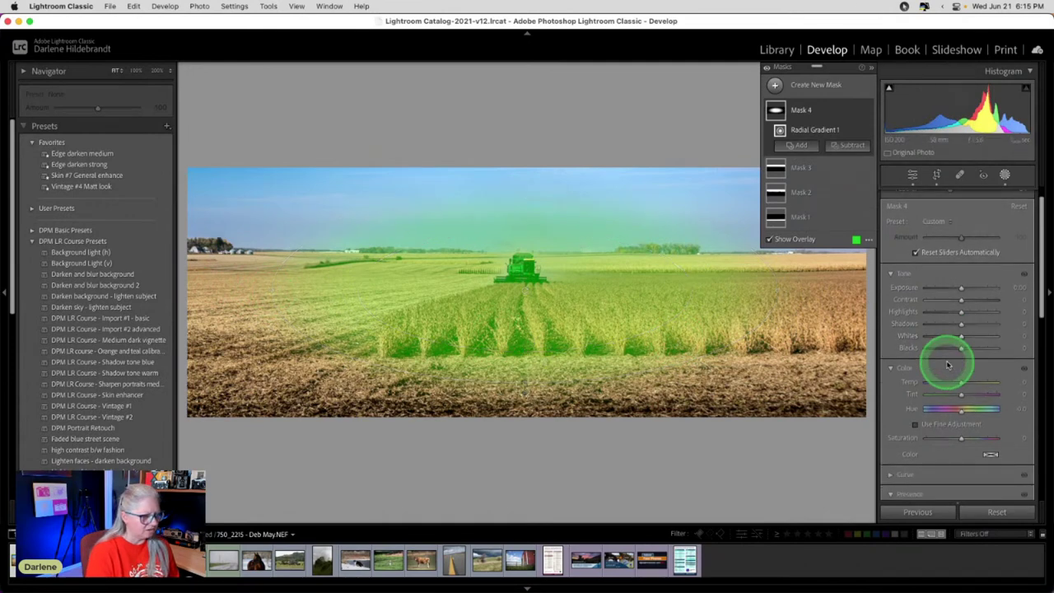
drag(961, 248, 958, 247)
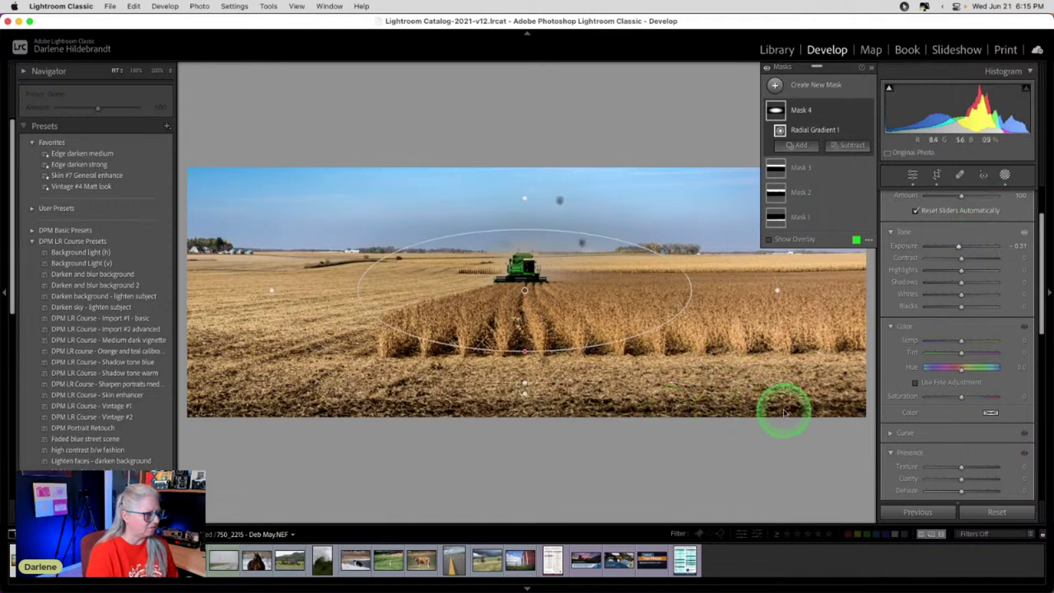
scroll(944, 313, up, 2)
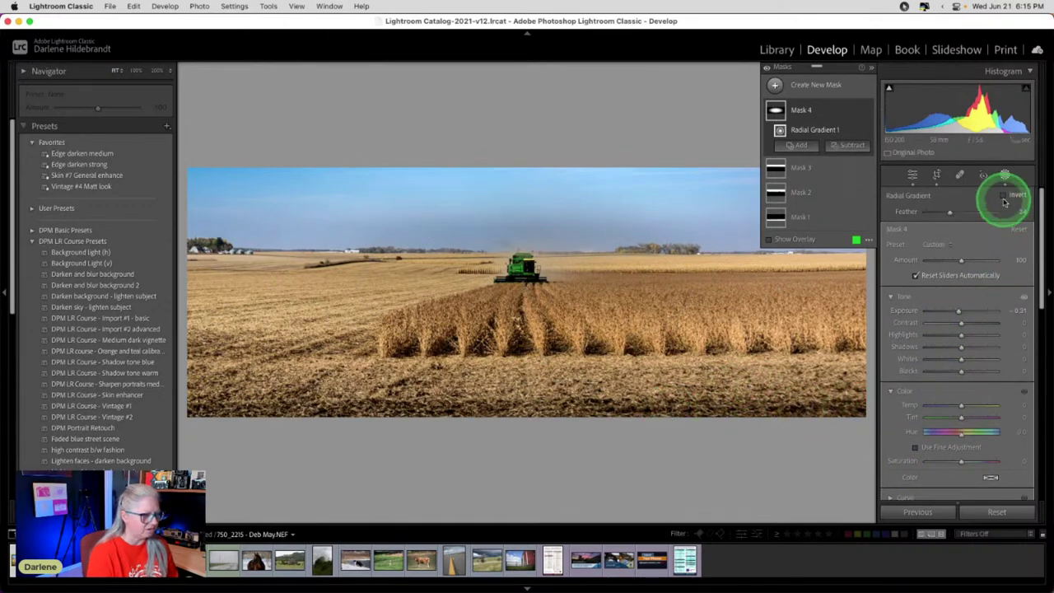
click(1001, 196)
Lower the inverted radial mask's Highlights, Blacks and Saturation to darken and mute the photo's edges, and finish masking.
scroll(959, 320, down, 1)
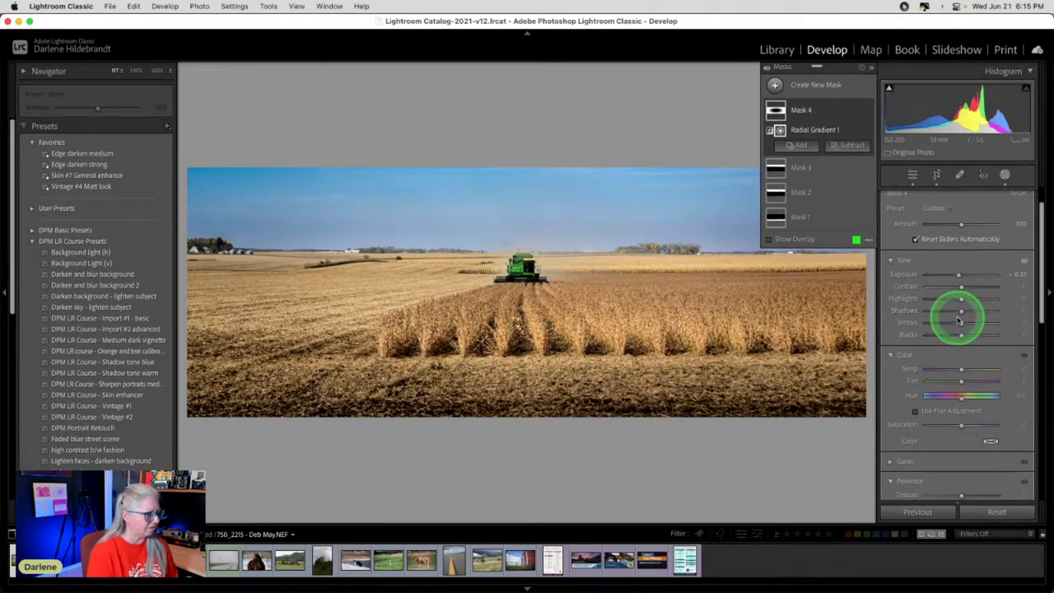
drag(962, 294, 950, 294)
drag(961, 330, 951, 330)
drag(943, 295, 953, 294)
click(950, 423)
drag(951, 424, 956, 422)
drag(953, 295, 955, 297)
drag(954, 421, 952, 421)
click(1004, 174)
click(1021, 349)
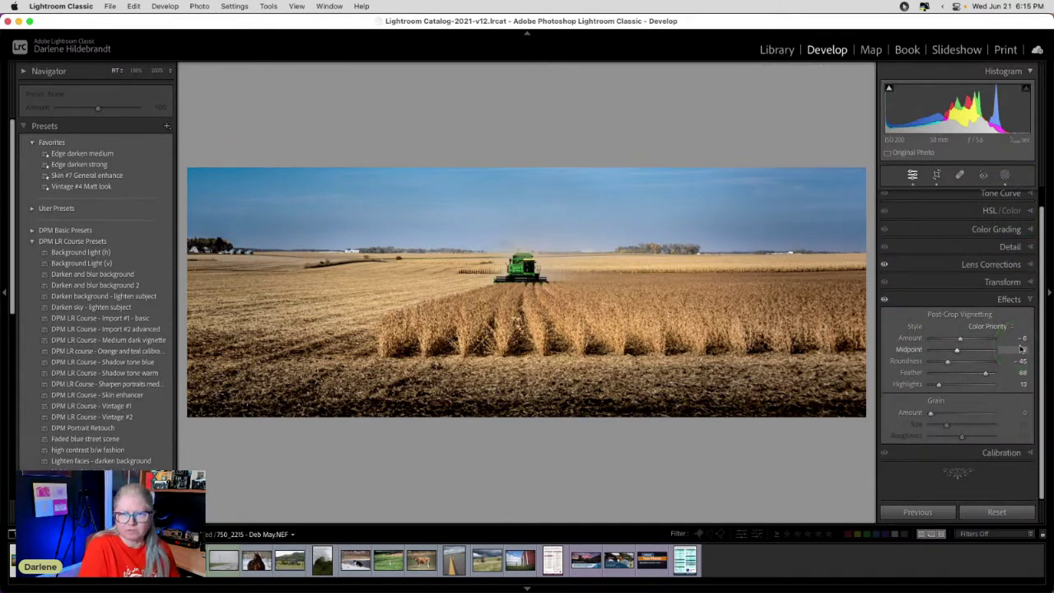
Compare the edited harvester photo with its unedited version.
key(backslash)
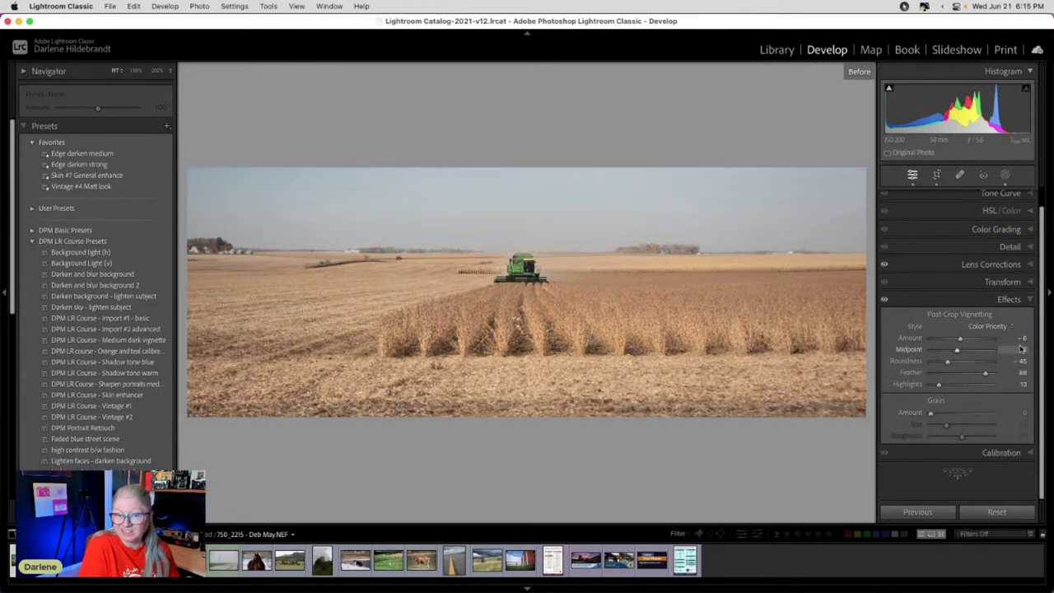
key(backslash)
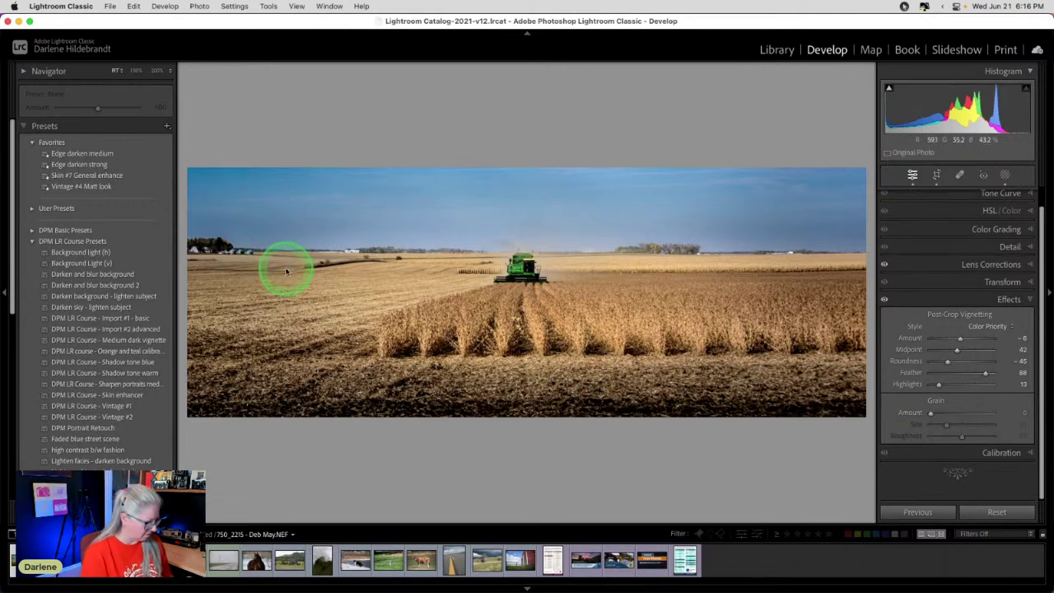
key(t)
key(t)
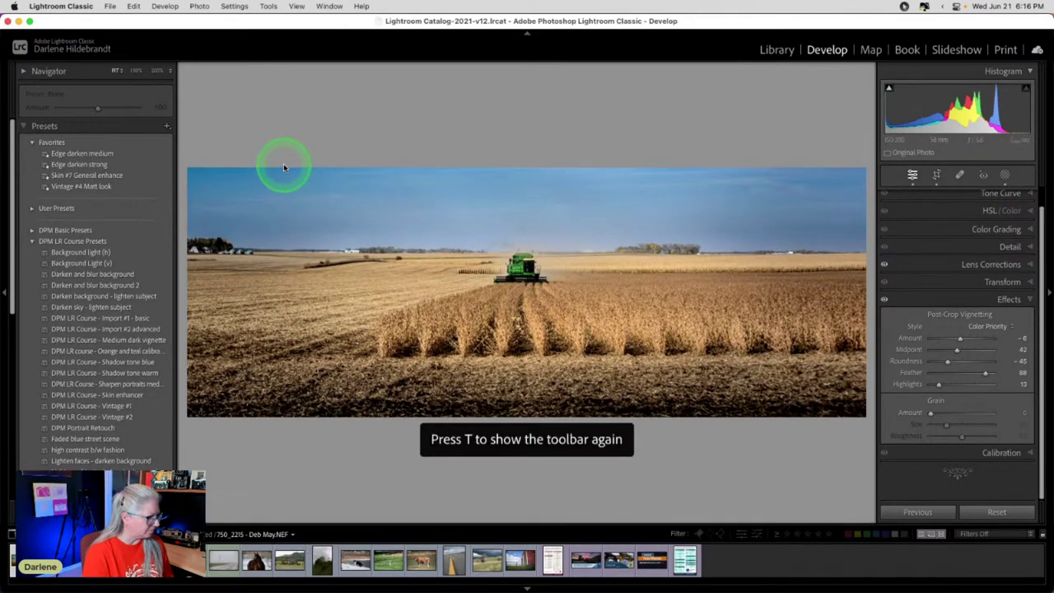
Try a tighter crop that places the harvester left of center, and undo the crop.
key(r)
drag(200, 218, 270, 226)
key(Return)
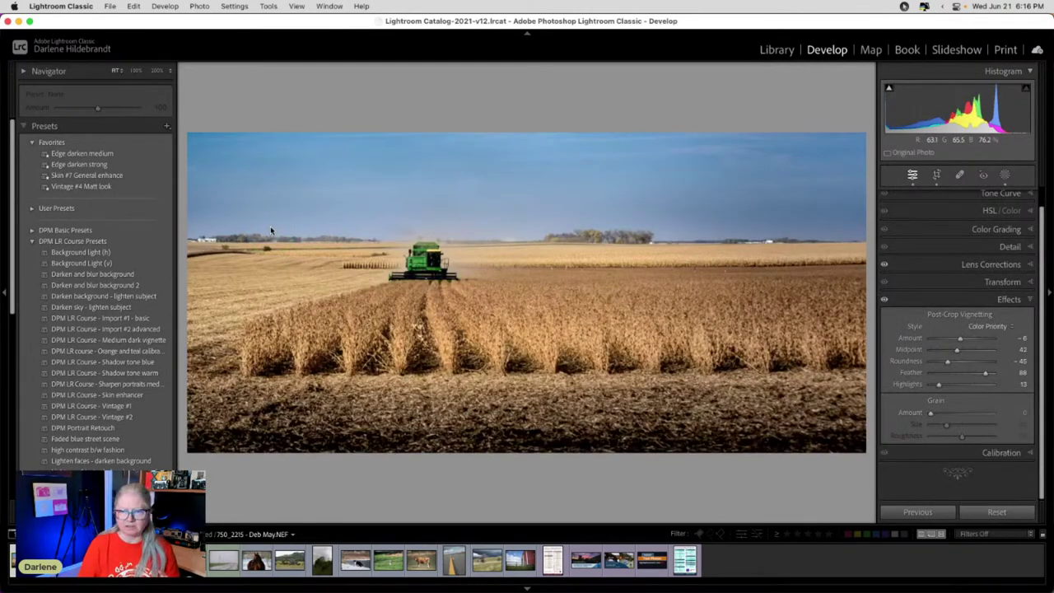
key(super+z)
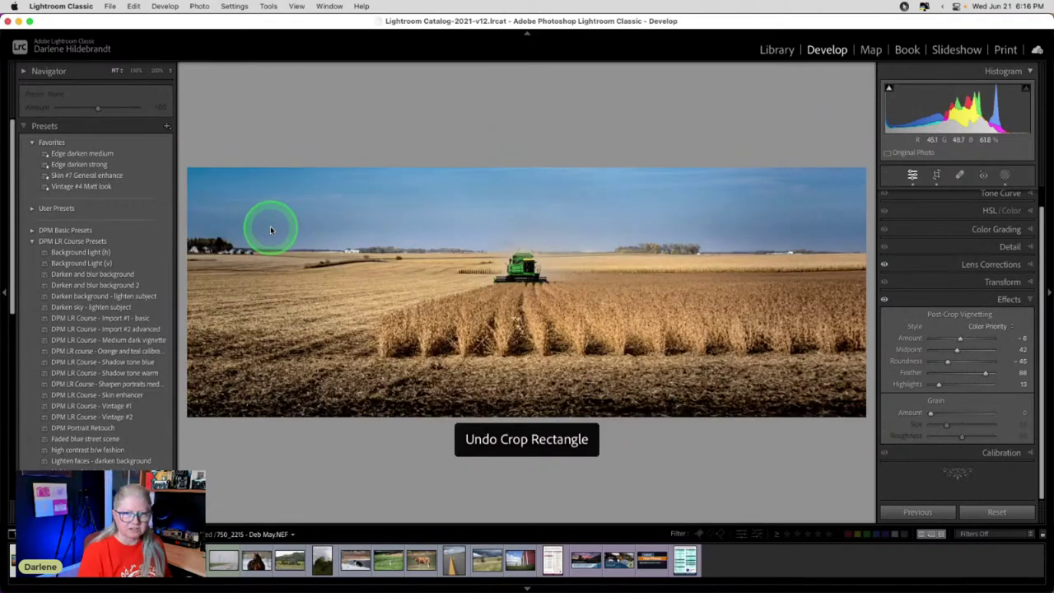
click(270, 225)
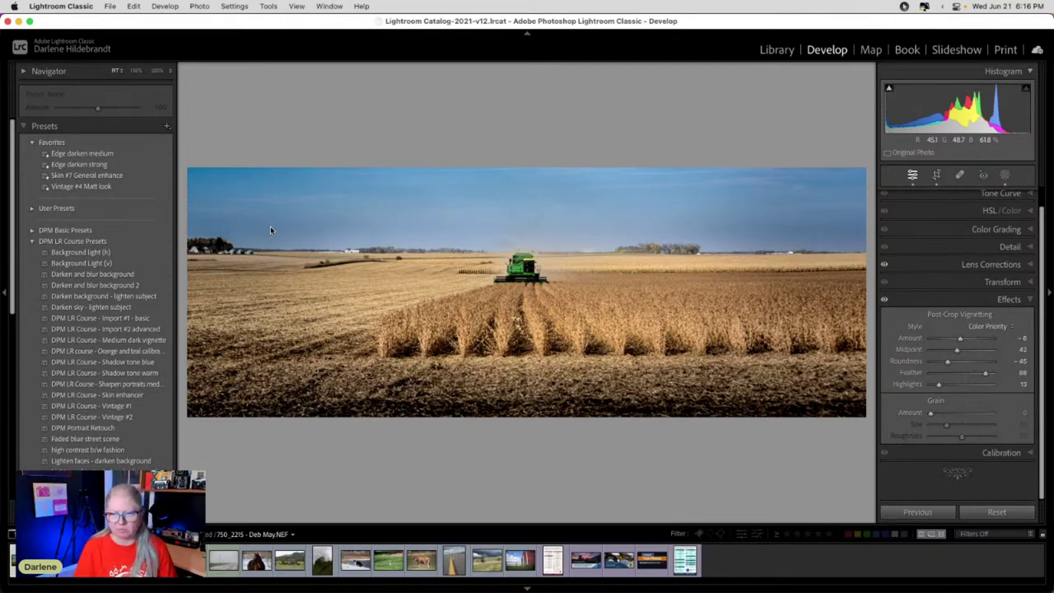
click(753, 573)
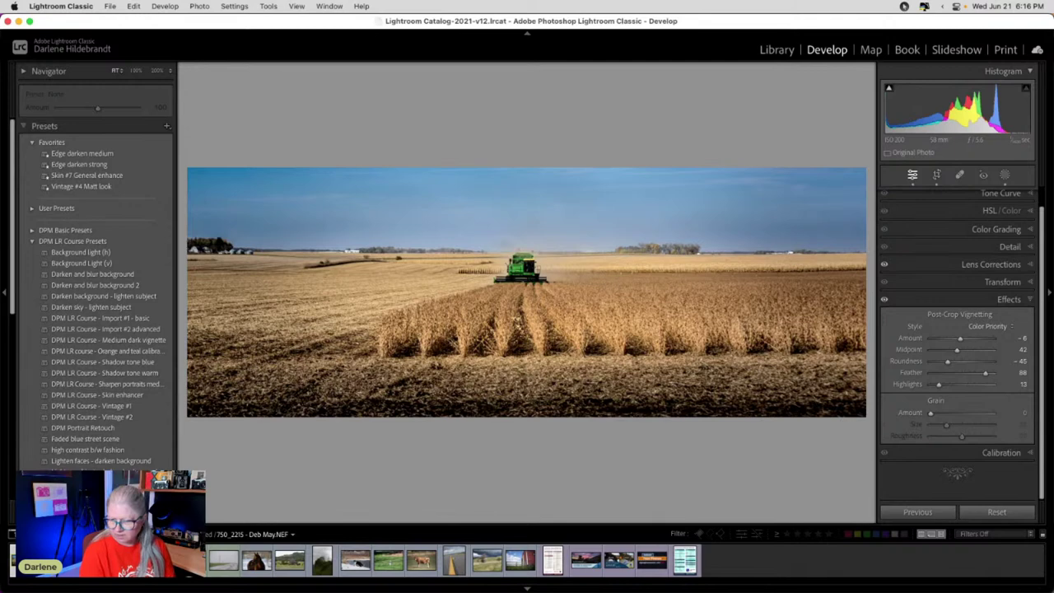
key(shift+f)
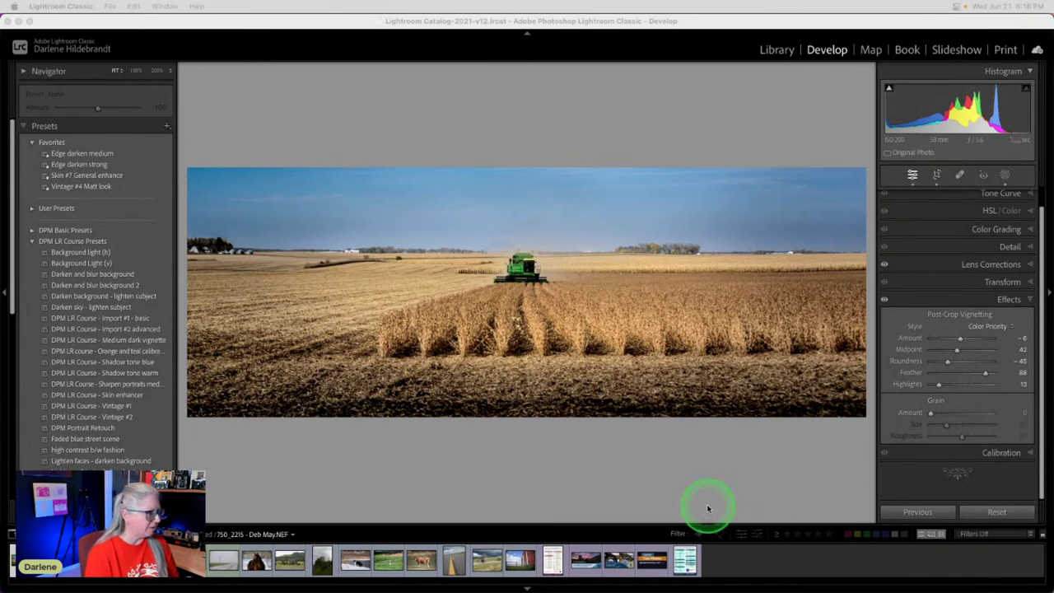
click(735, 447)
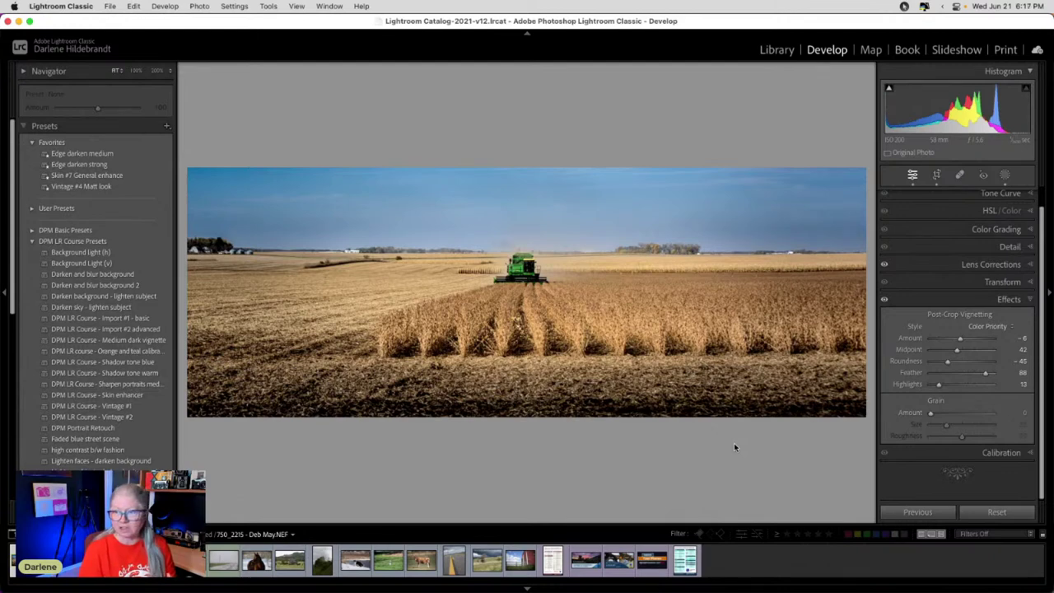
Reduce the whole photo's Saturation to -66 in the Basic adjustments.
scroll(930, 372, up, 1)
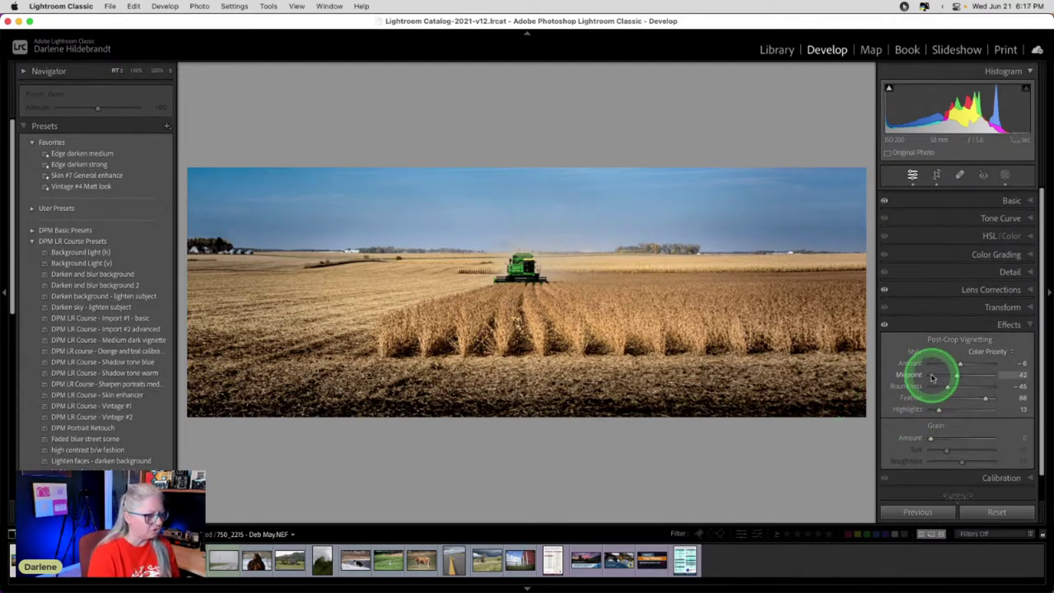
click(1008, 195)
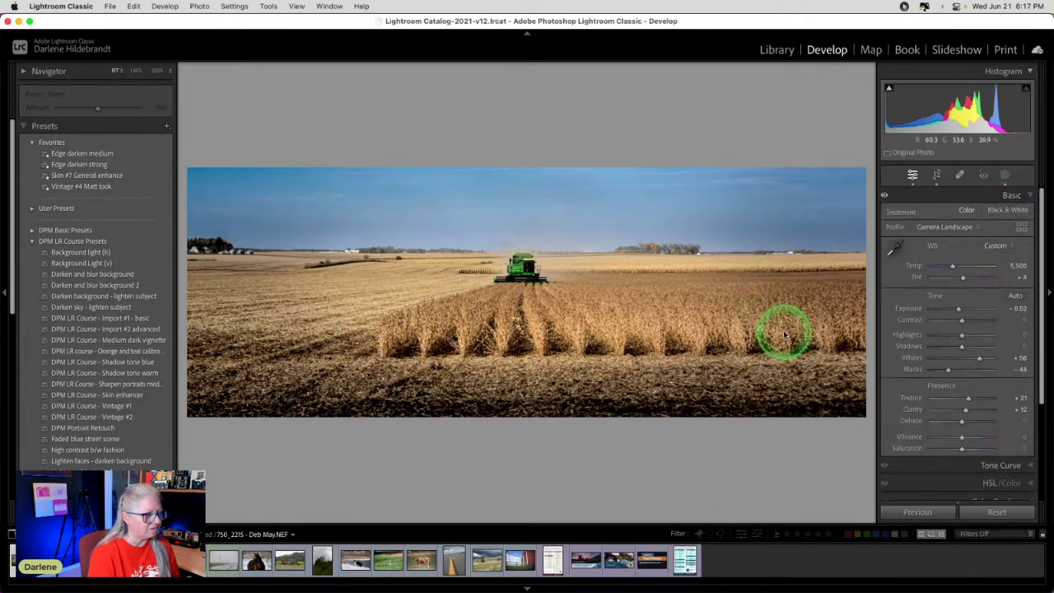
drag(961, 448, 940, 448)
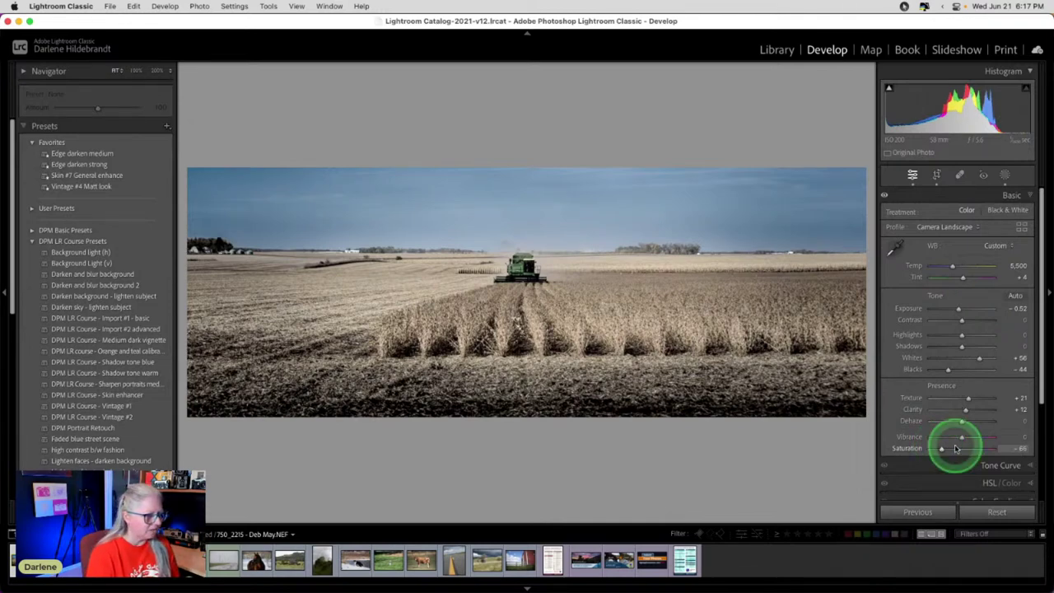
Tint the shadows yellow-brown with Color Grading, using Hue 53, Saturation 77 and Luminance -24.
scroll(951, 447, down, 3)
click(979, 371)
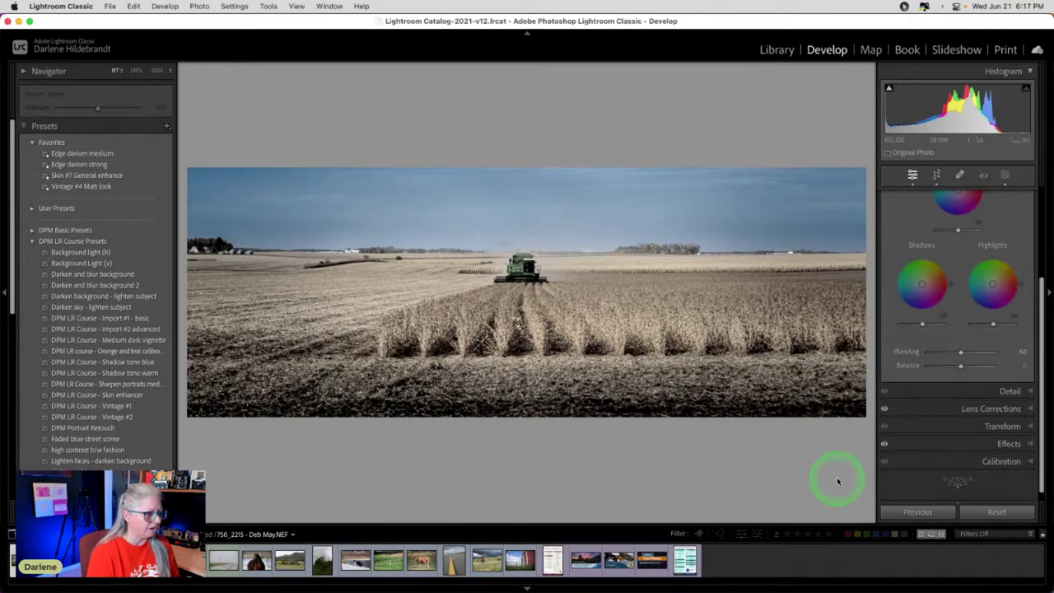
click(958, 200)
mouse_move(926, 350)
mouse_down()
mouse_move(939, 352)
mouse_move(929, 365)
mouse_move(990, 366)
mouse_move(944, 364)
mouse_move(985, 363)
mouse_move(944, 377)
mouse_move(976, 379)
mouse_move(885, 377)
mouse_move(1023, 369)
mouse_move(842, 381)
mouse_move(955, 370)
mouse_up()
Try a brighter Luminance for the Color Grading midtones and reset it to 0.
click(970, 200)
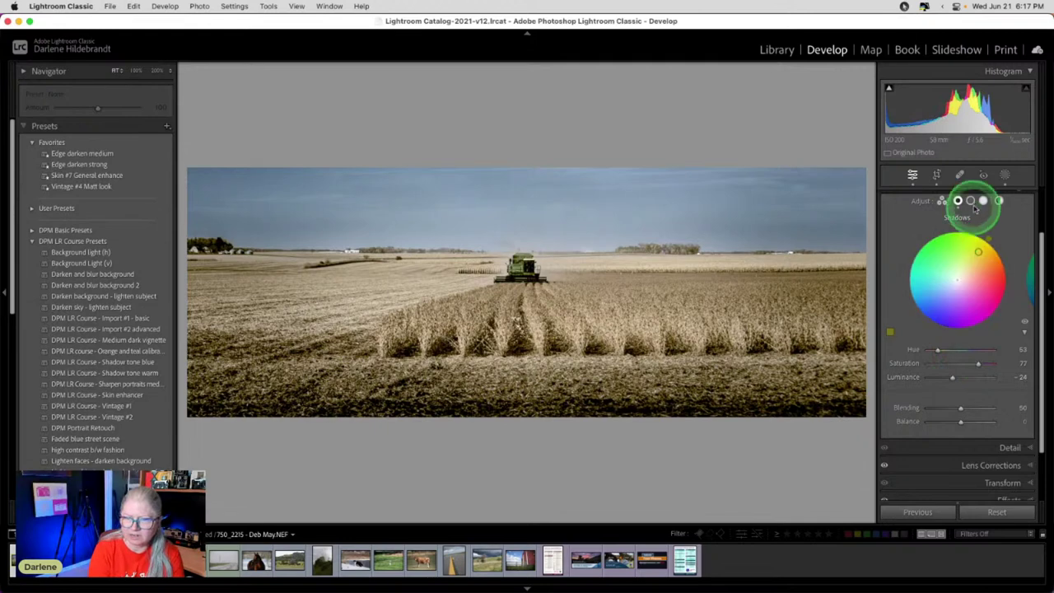
mouse_move(960, 379)
mouse_down()
mouse_move(929, 377)
mouse_move(990, 377)
mouse_move(915, 382)
mouse_move(983, 376)
mouse_move(974, 379)
mouse_up()
double_click(974, 378)
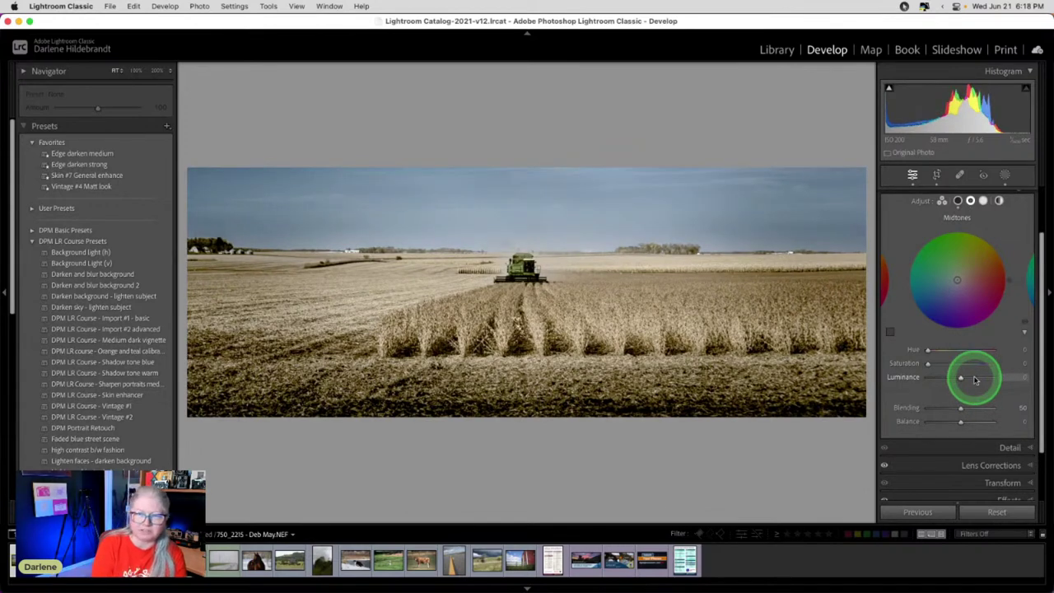
click(959, 378)
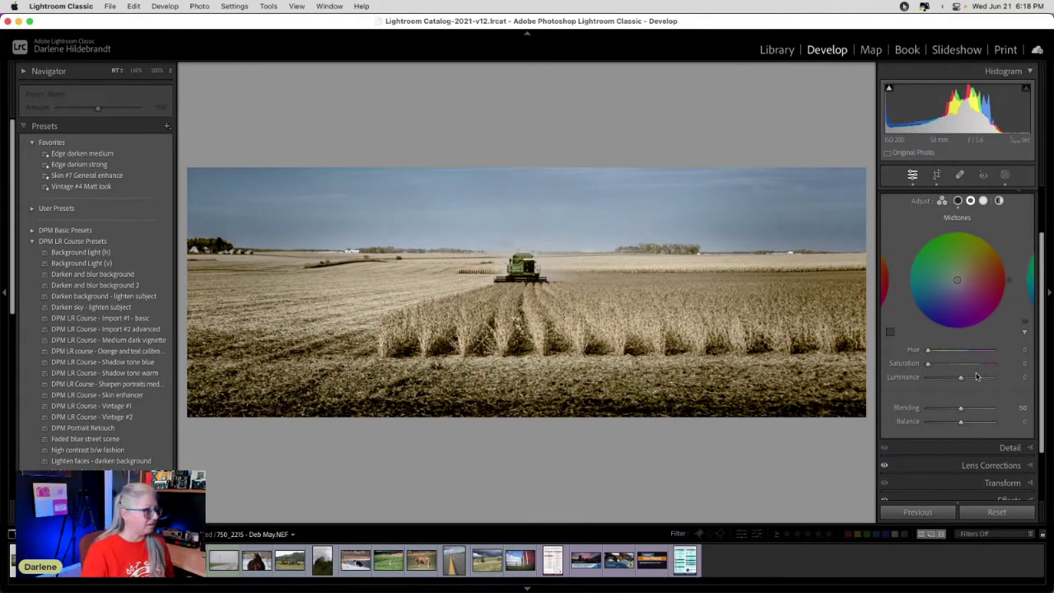
click(961, 377)
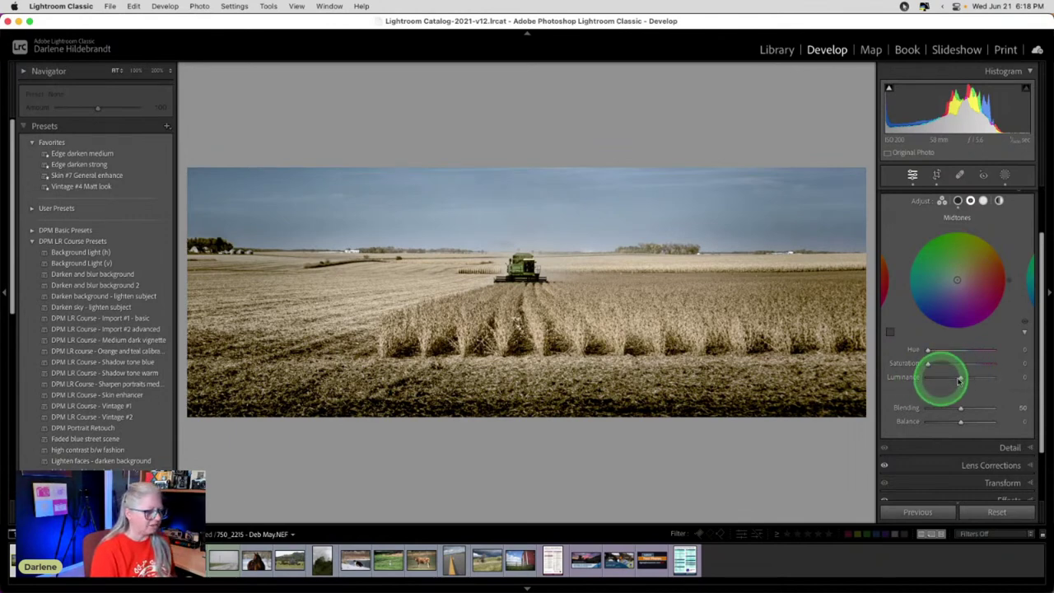
scroll(982, 385, up, 3)
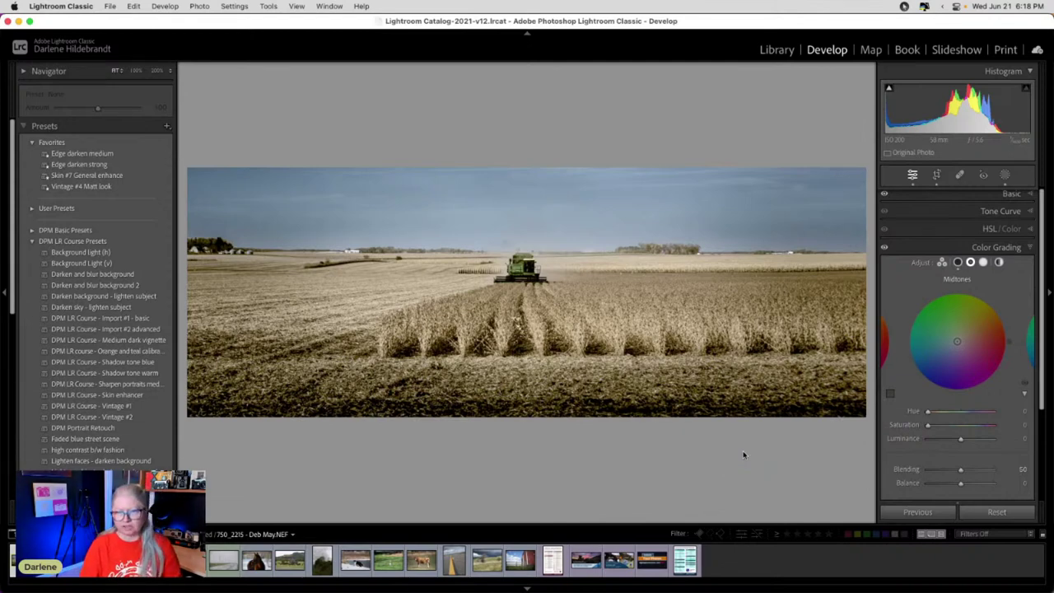
Return to the Library grid and look through the remaining submitted photos in the Rural folder.
key(g)
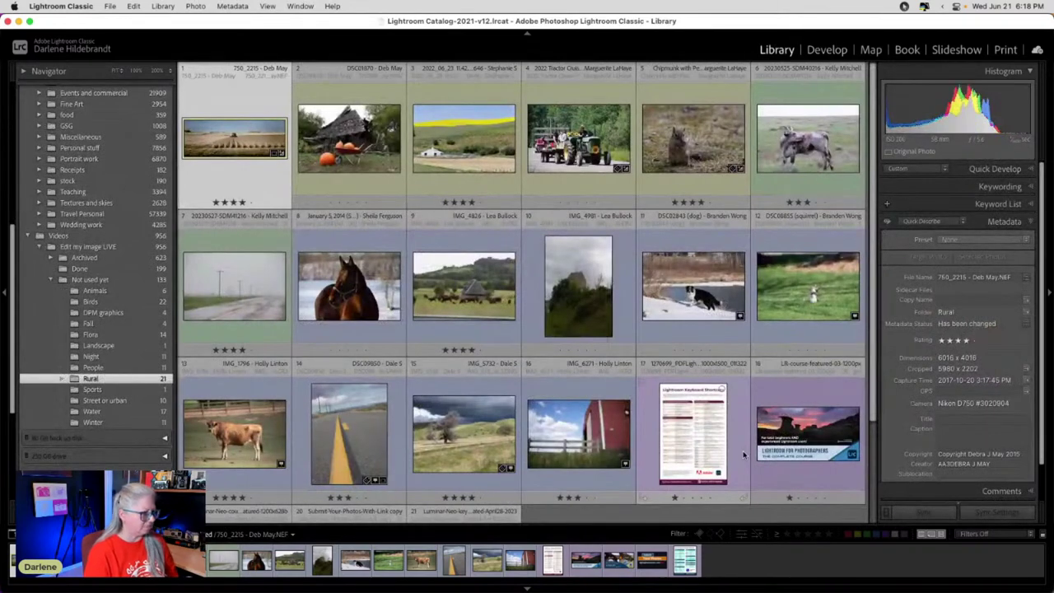
scroll(431, 317, down, 3)
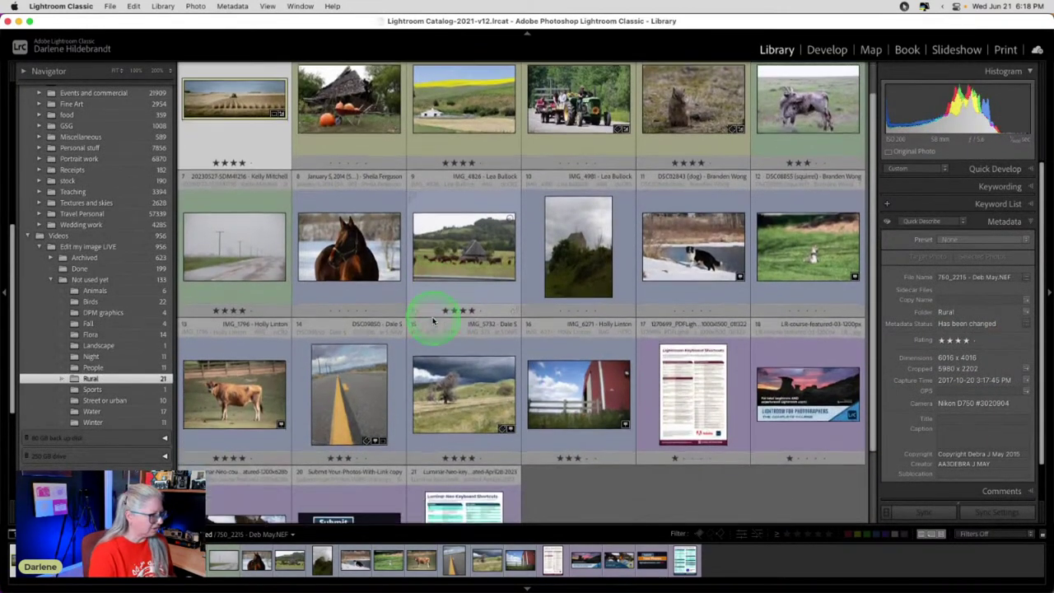
click(433, 322)
Switch to Luminar Neo and open the red barn and fence photo from the Rural folder.
key(super+Tab)
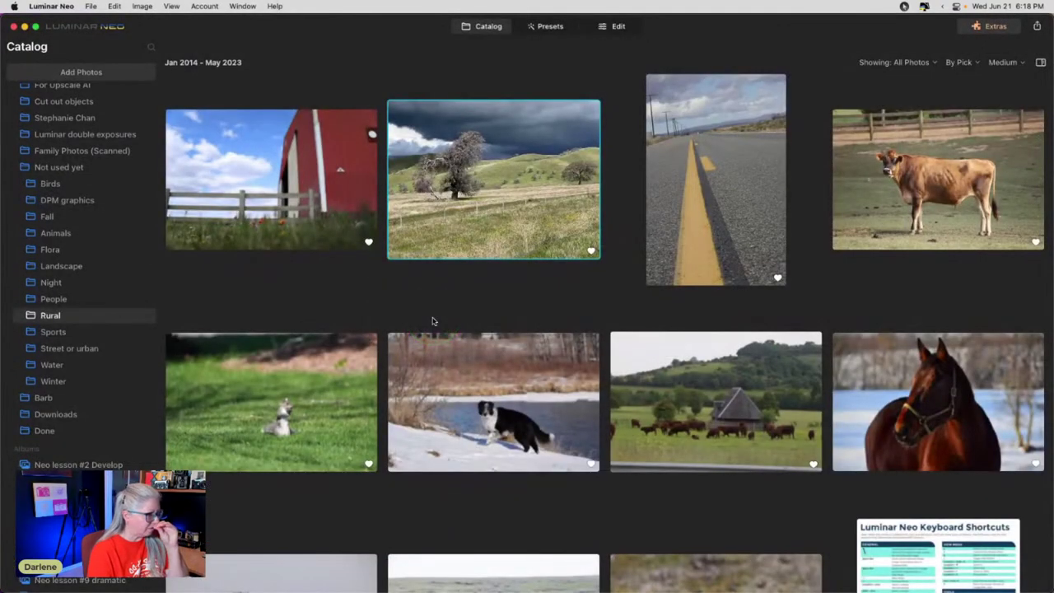
click(433, 321)
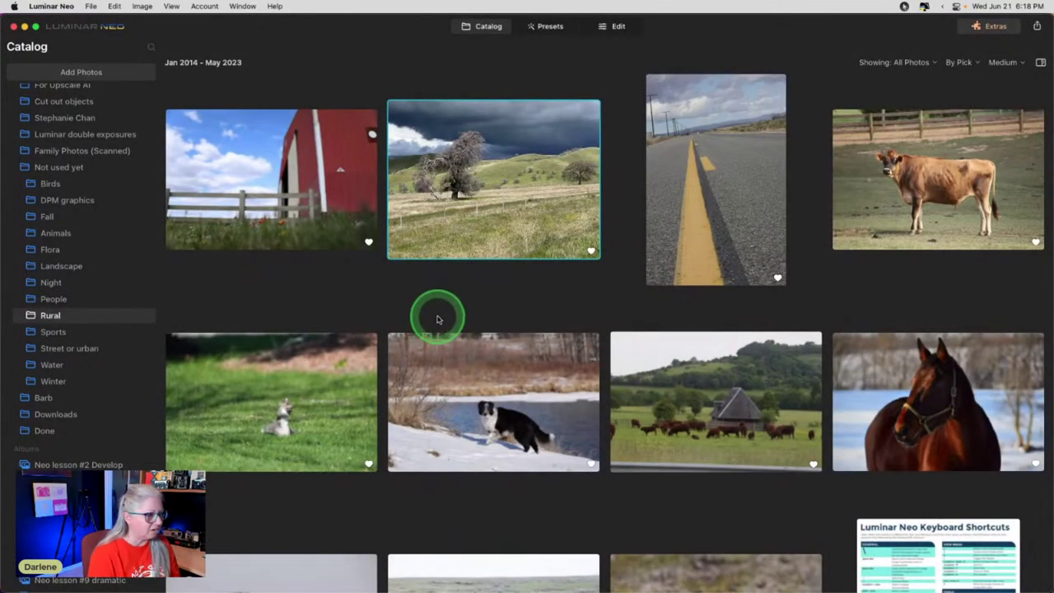
click(302, 223)
double_click(242, 207)
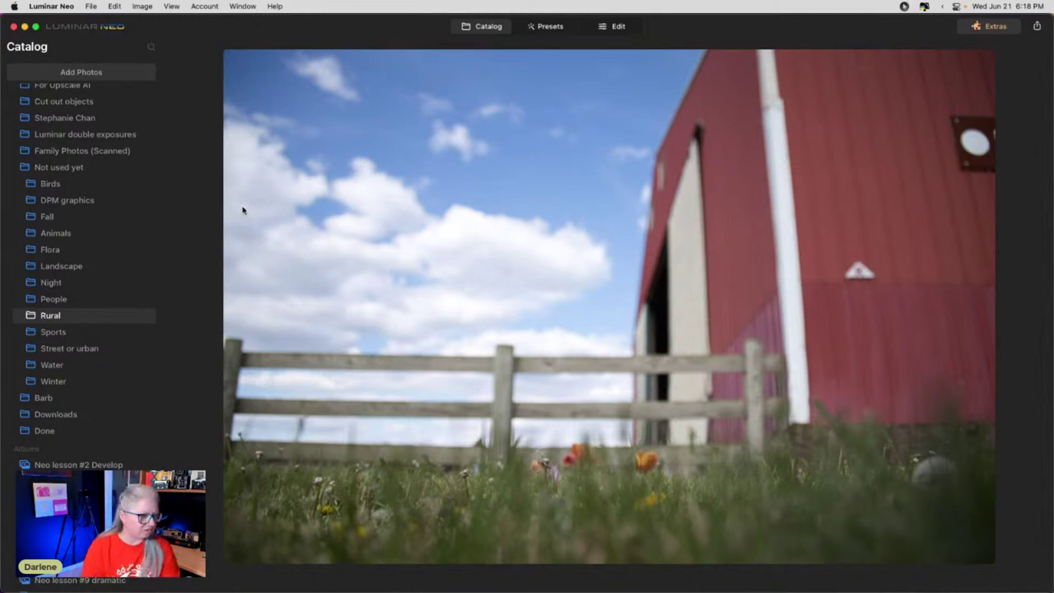
Zoom in on the barn photo's foreground and examine the focus across the flowers and grass.
click(313, 449)
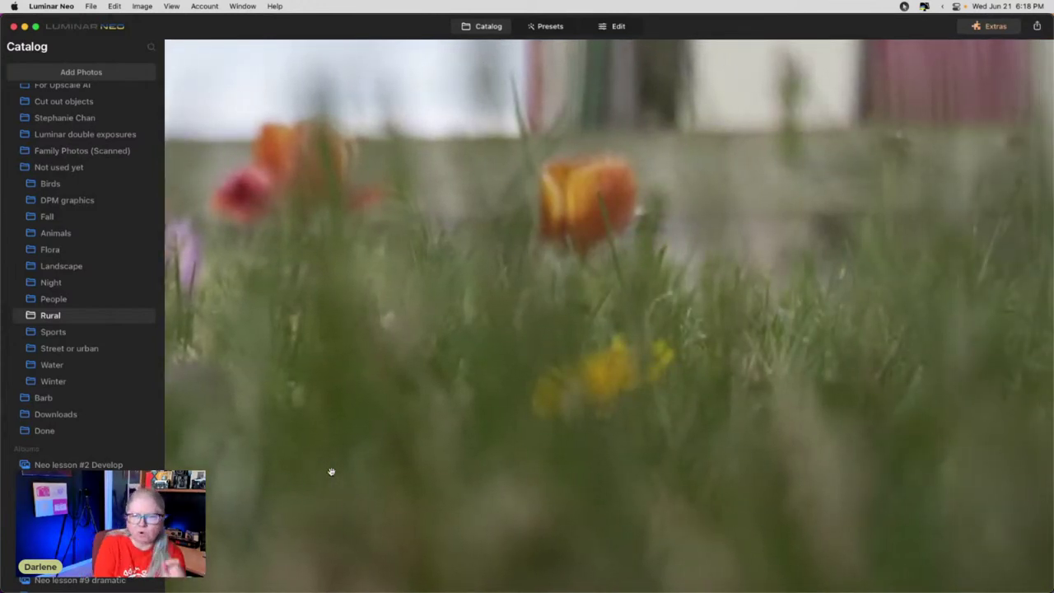
click(377, 466)
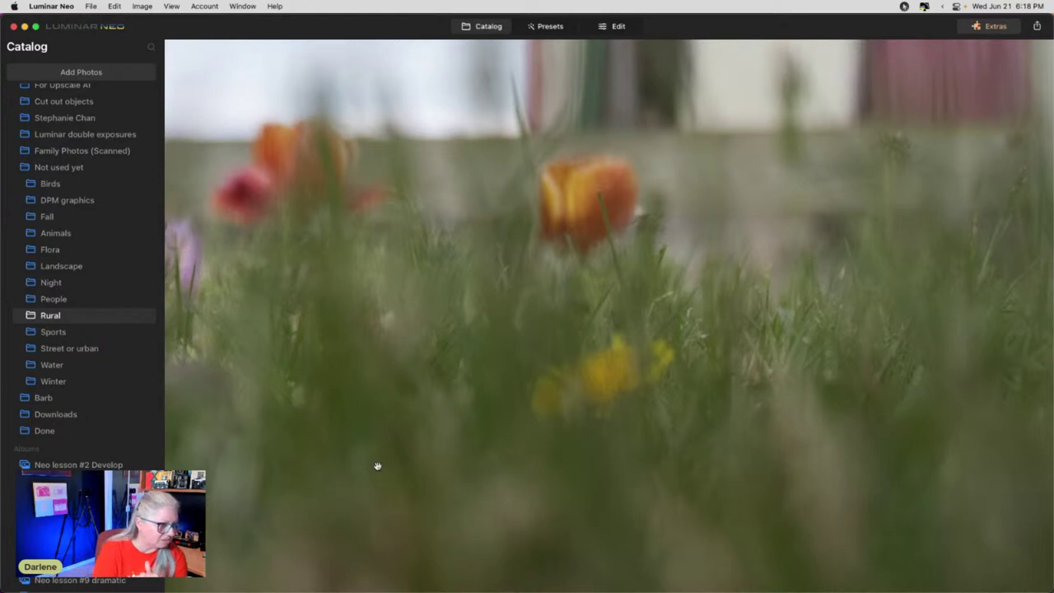
mouse_move(387, 449)
mouse_down()
mouse_move(237, 433)
mouse_move(289, 431)
mouse_move(299, 489)
mouse_move(270, 497)
mouse_up()
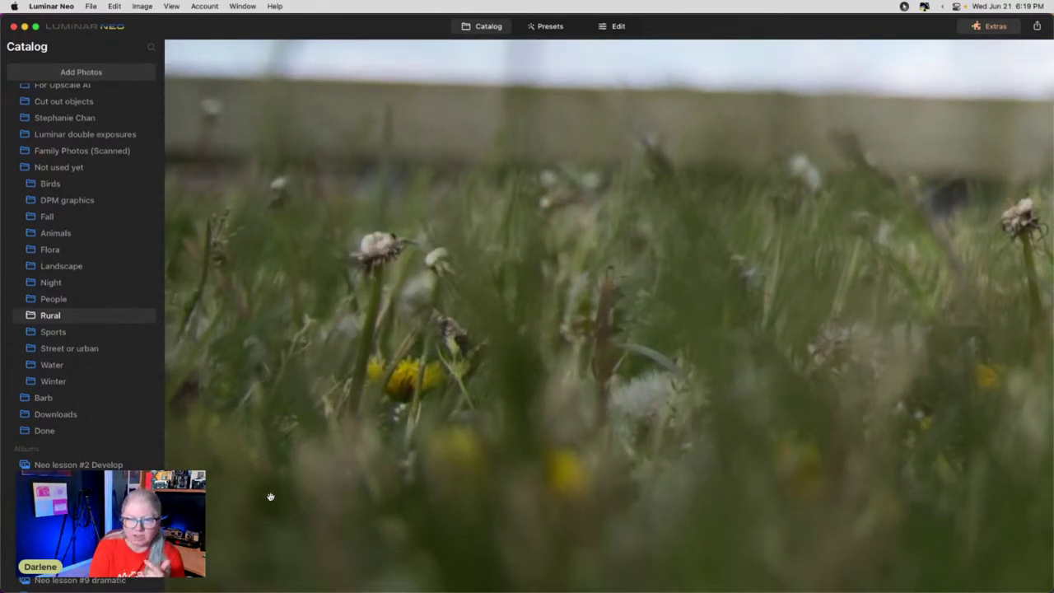
Examine the focus on the barn wall at full magnification and return to the whole photo.
mouse_move(270, 496)
mouse_down()
mouse_move(473, 447)
mouse_move(492, 461)
mouse_move(639, 473)
mouse_move(585, 491)
mouse_move(602, 501)
mouse_move(650, 473)
mouse_move(661, 448)
mouse_move(642, 470)
mouse_move(631, 460)
mouse_up()
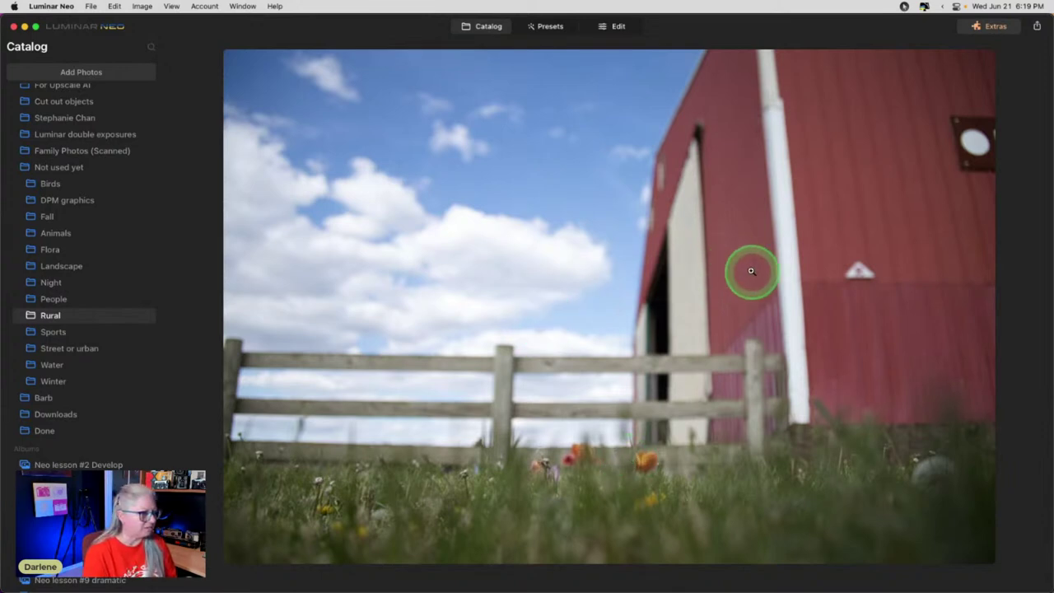
click(330, 488)
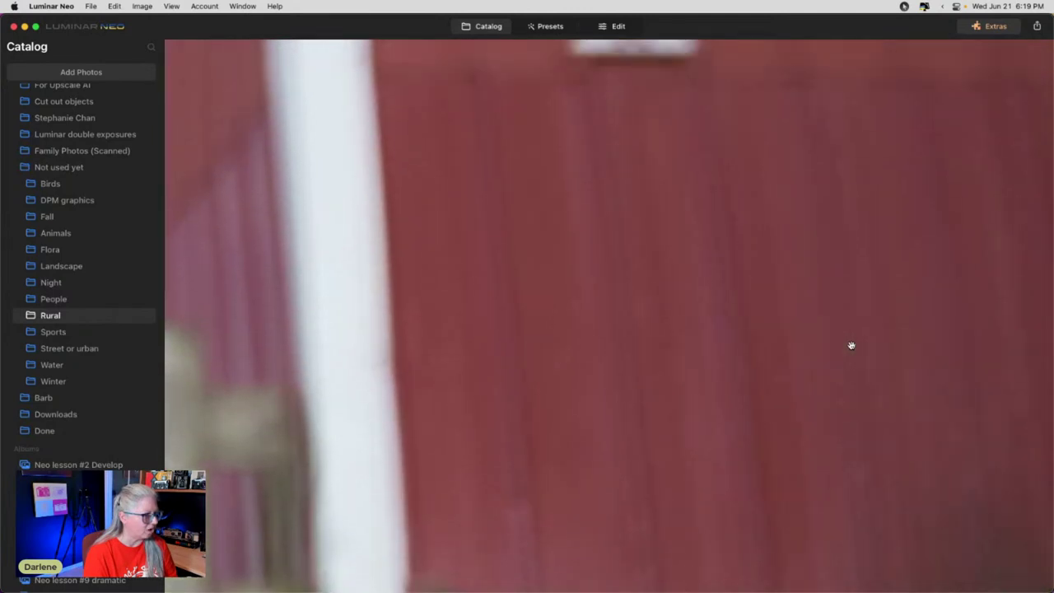
click(851, 346)
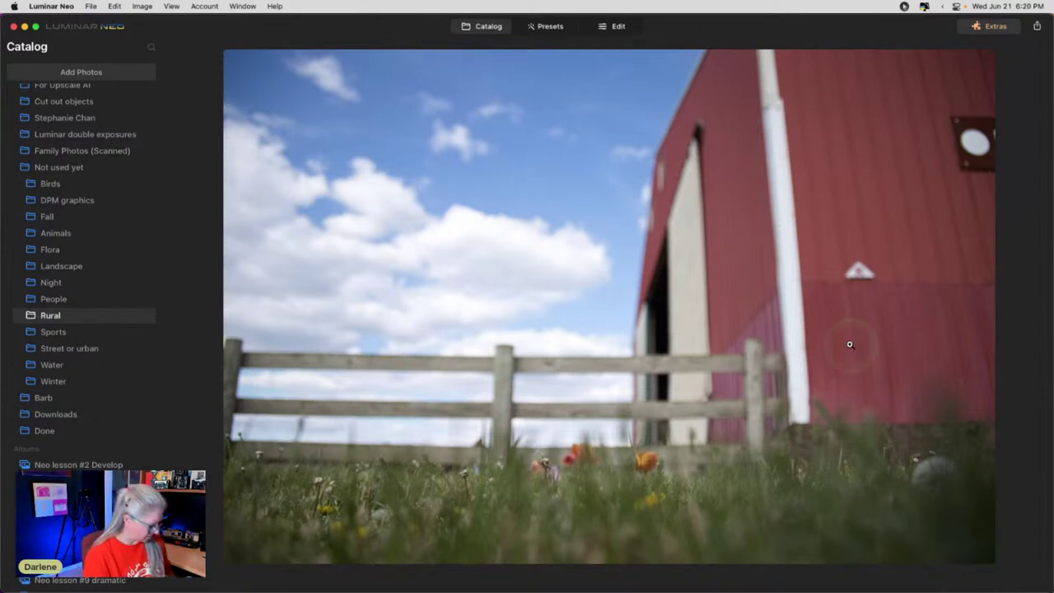
Open the barn photo for editing and erase the small white triangular sign from the red wall.
click(600, 28)
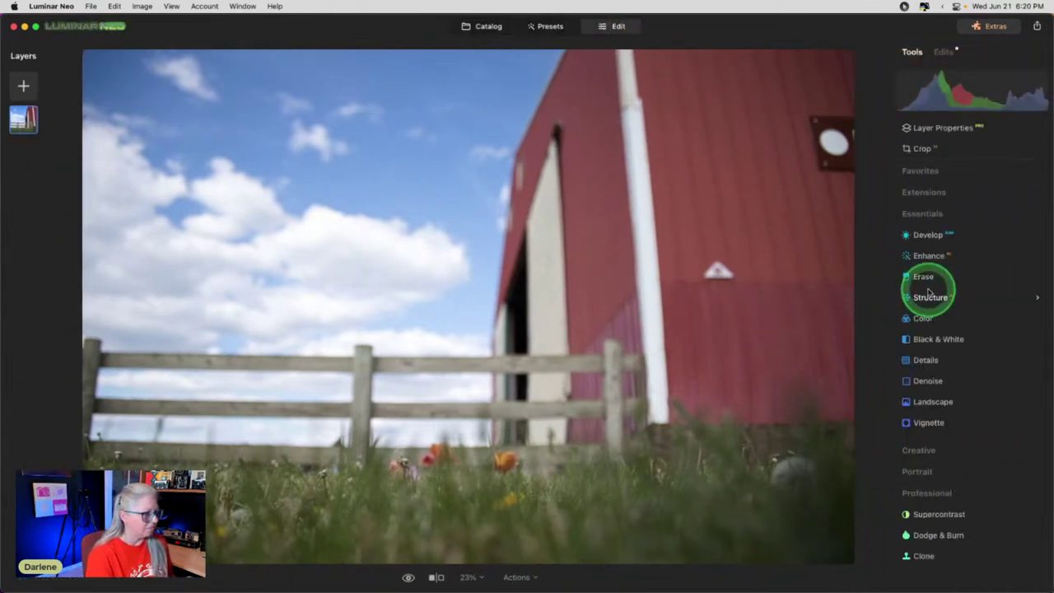
click(915, 277)
mouse_move(706, 275)
mouse_down()
mouse_move(717, 263)
mouse_move(734, 275)
mouse_move(710, 274)
mouse_up()
click(950, 367)
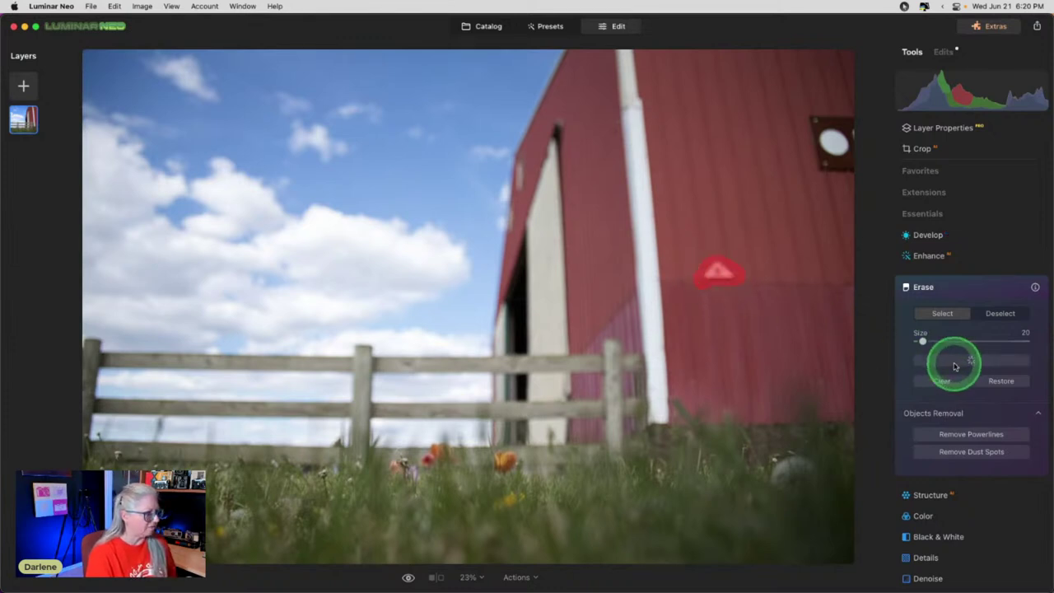
click(988, 366)
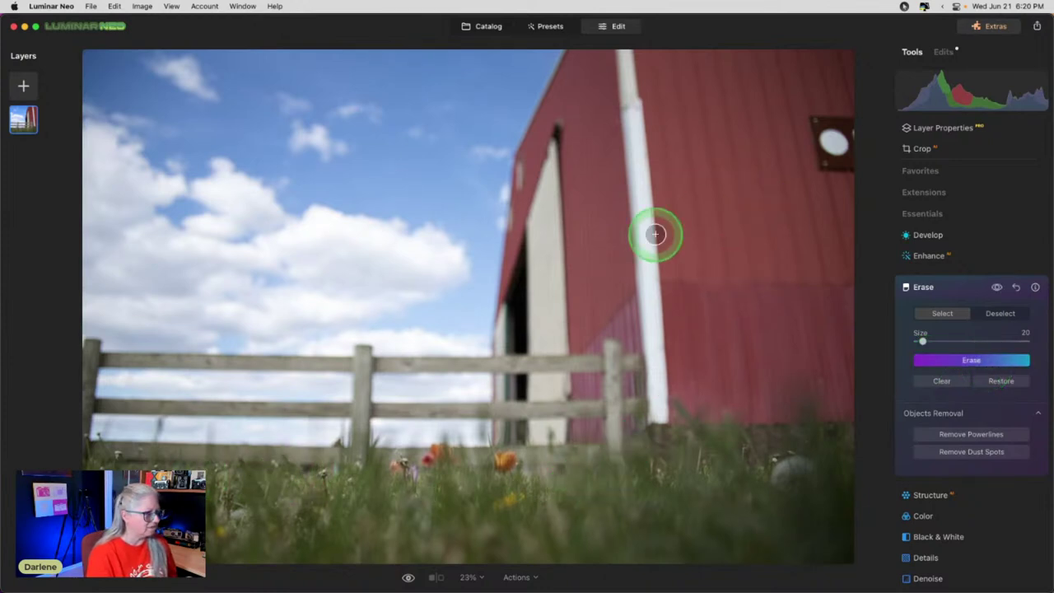
Erase the dark panel with the white circle at the barn photo's edge, including its leftover traces.
mouse_move(812, 134)
mouse_down()
mouse_move(812, 112)
mouse_move(821, 167)
mouse_move(850, 162)
mouse_move(848, 126)
mouse_up()
mouse_move(844, 131)
mouse_down()
mouse_move(828, 118)
mouse_move(837, 136)
mouse_move(829, 151)
mouse_move(818, 134)
mouse_move(826, 164)
mouse_up()
click(961, 364)
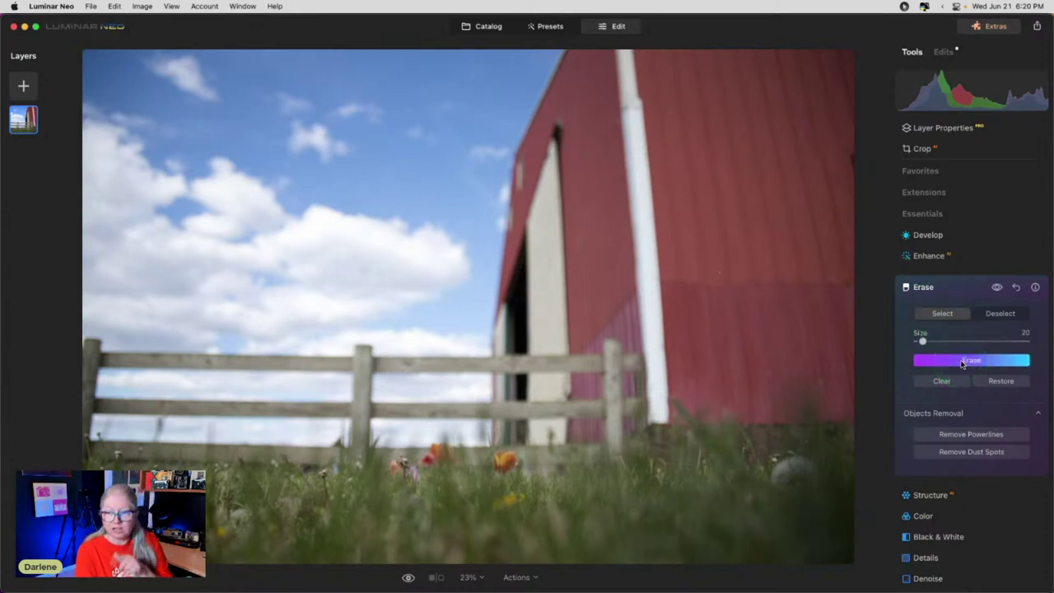
click(850, 157)
click(973, 360)
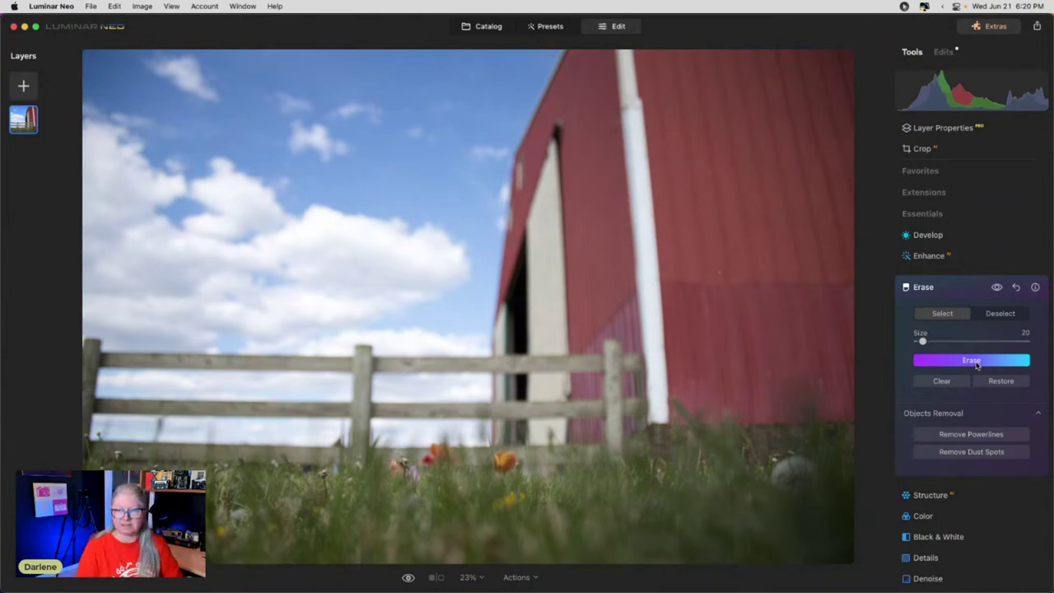
Return to the catalog and open the brown cow photo from the Rural folder for editing.
click(445, 309)
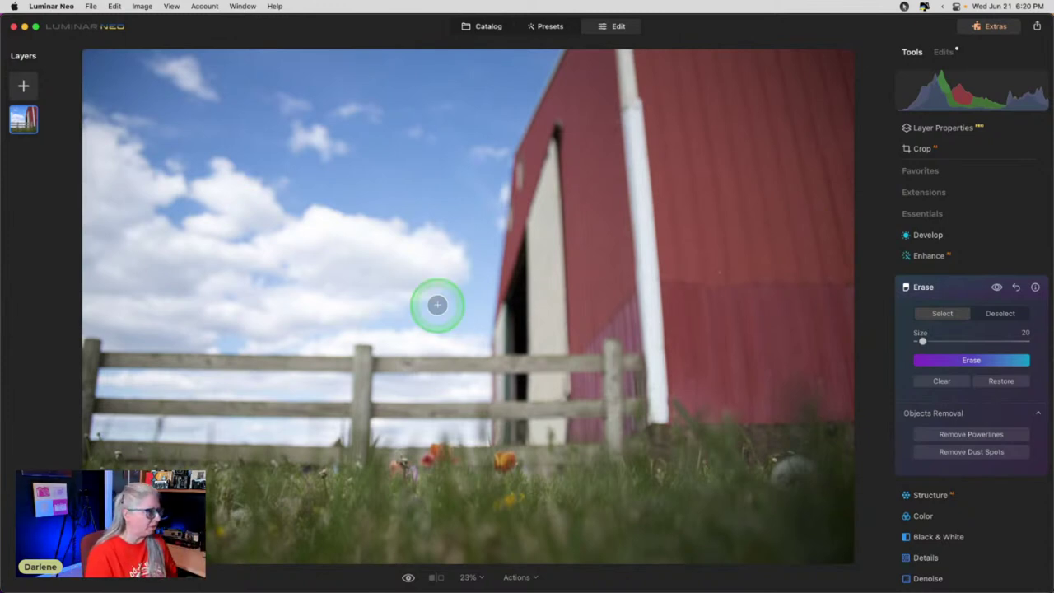
click(482, 47)
click(489, 28)
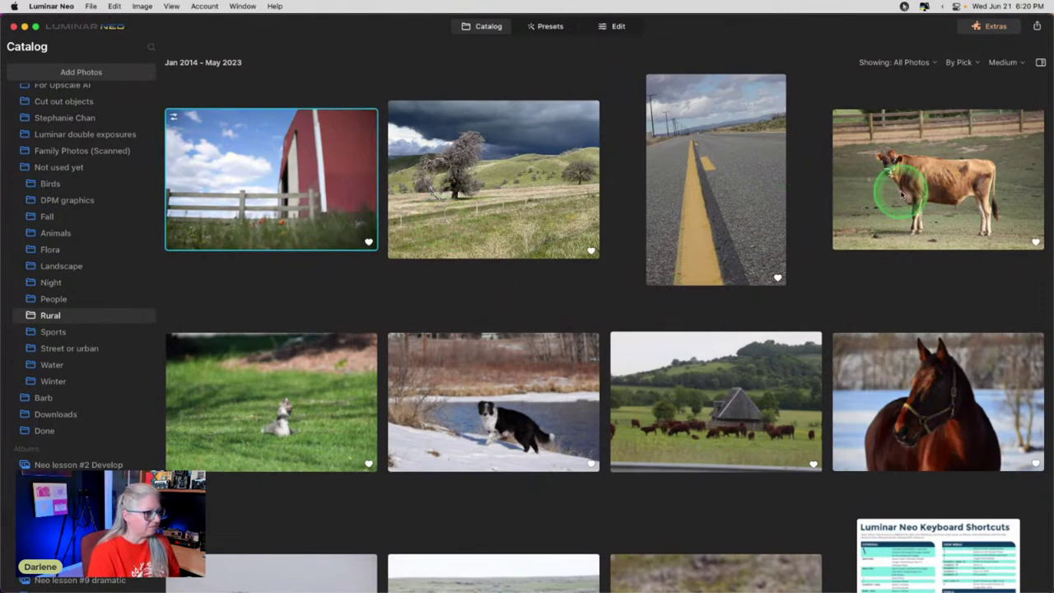
click(906, 194)
click(617, 27)
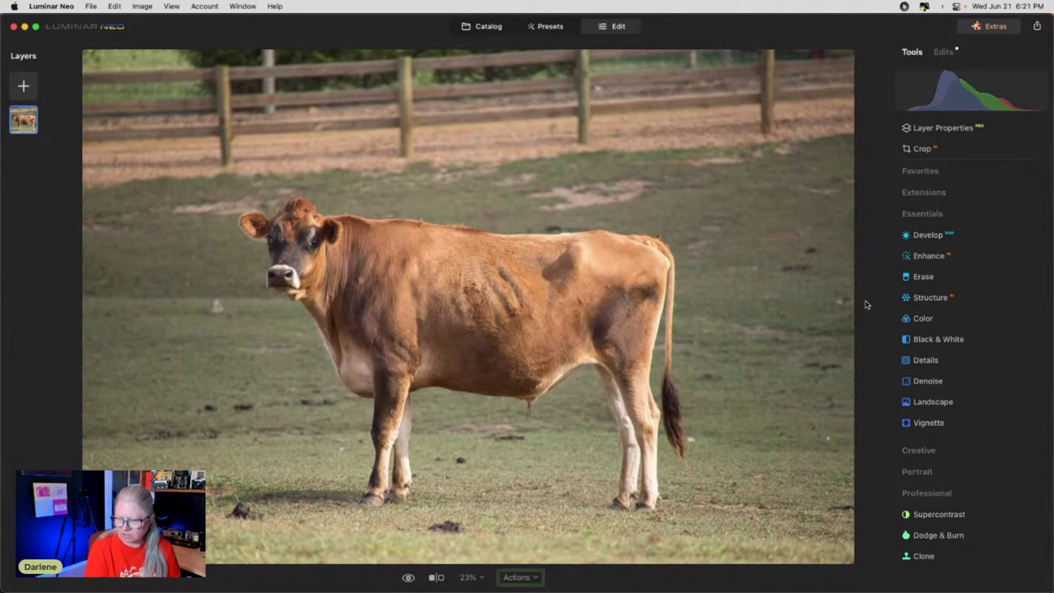
click(858, 311)
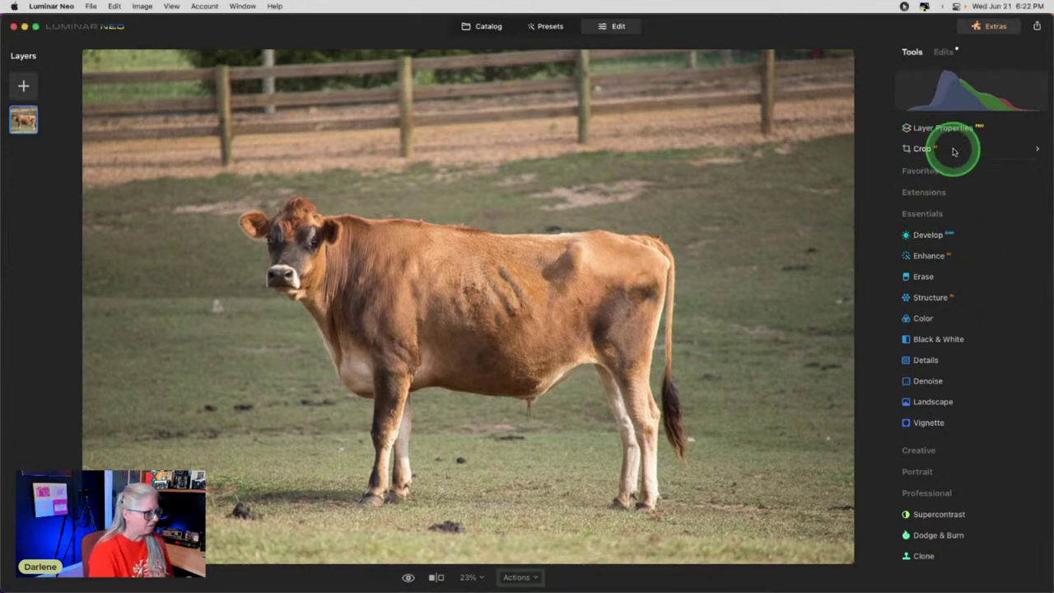
Try the Crop tool's automatic horizon alignment on the cow photo and reset it.
click(960, 150)
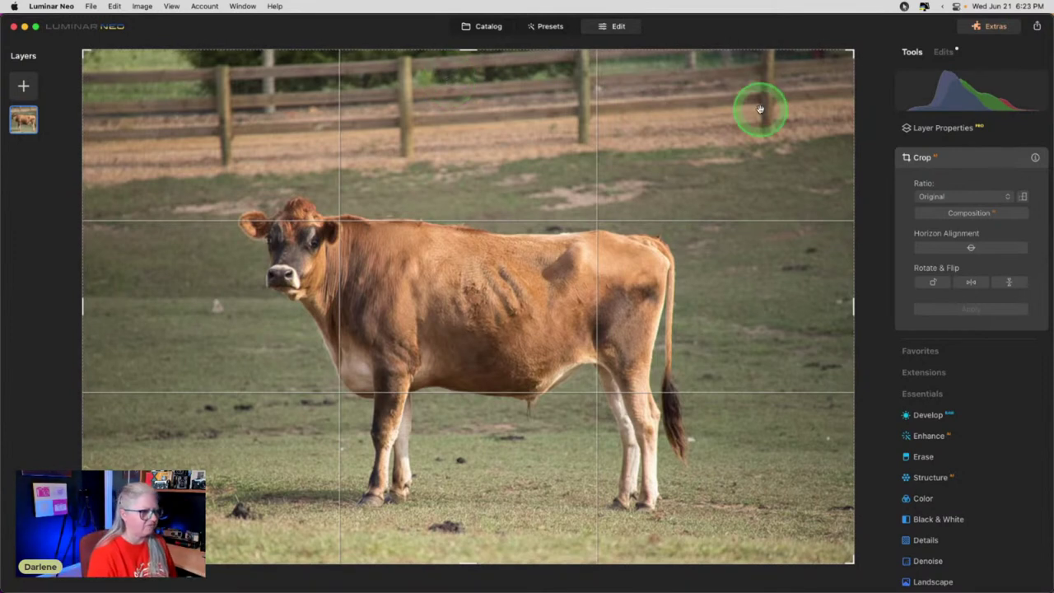
click(972, 249)
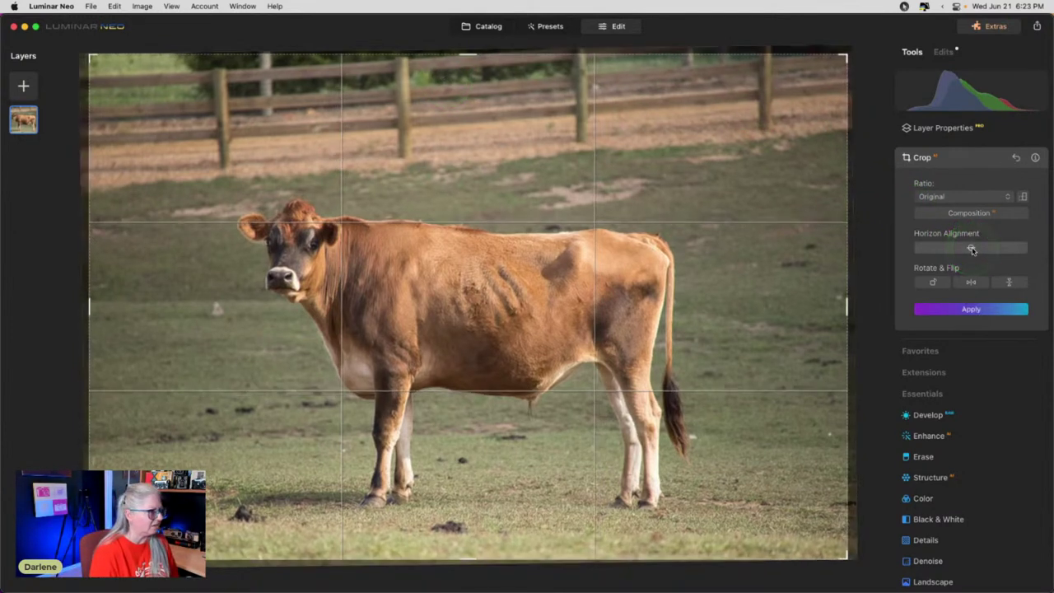
click(1018, 159)
Rotate the cow photo slightly, keep the Original ratio, and crop tighter around the cow.
drag(861, 85, 866, 95)
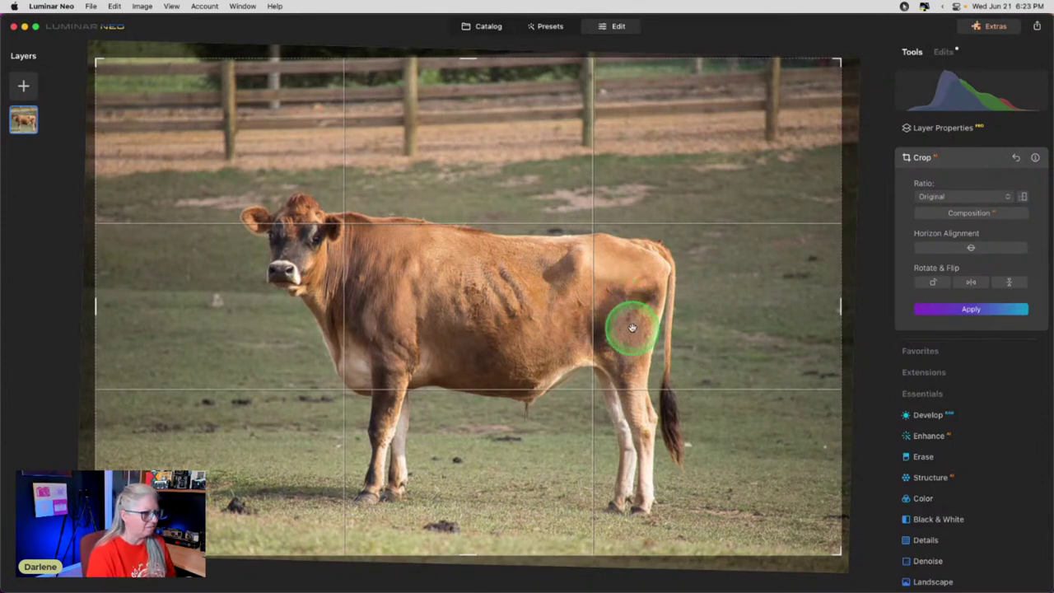
click(932, 197)
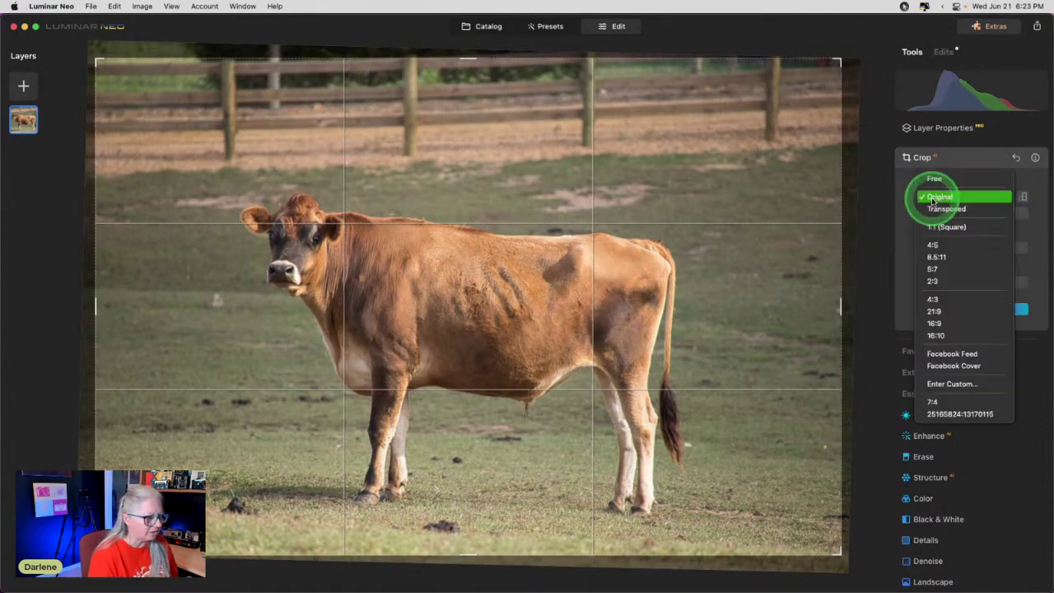
click(932, 198)
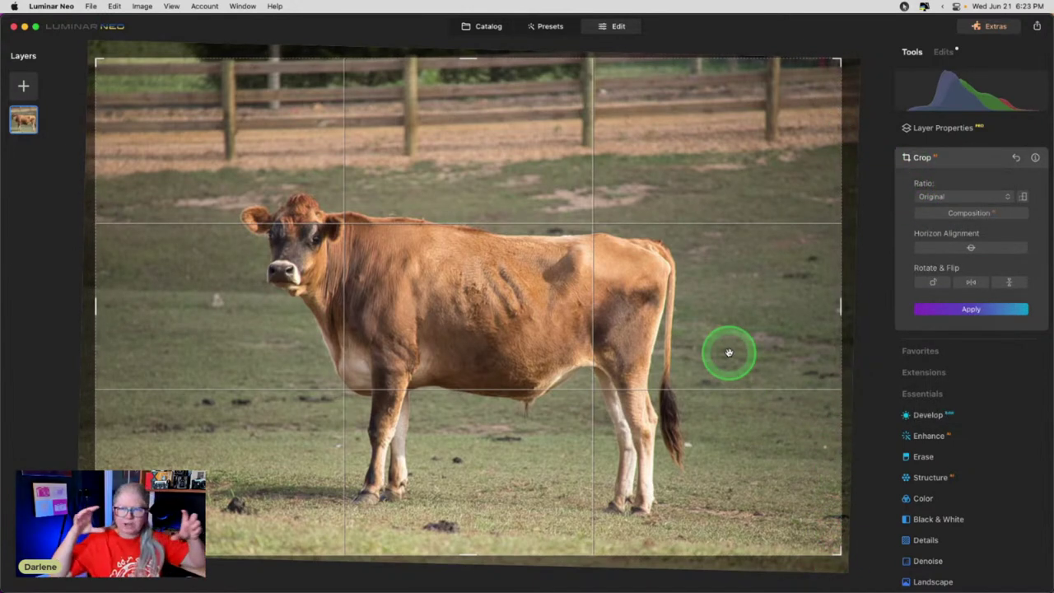
drag(732, 400, 799, 513)
mouse_move(569, 363)
mouse_down()
mouse_move(565, 348)
mouse_move(575, 349)
mouse_up()
drag(579, 349, 583, 344)
key(Return)
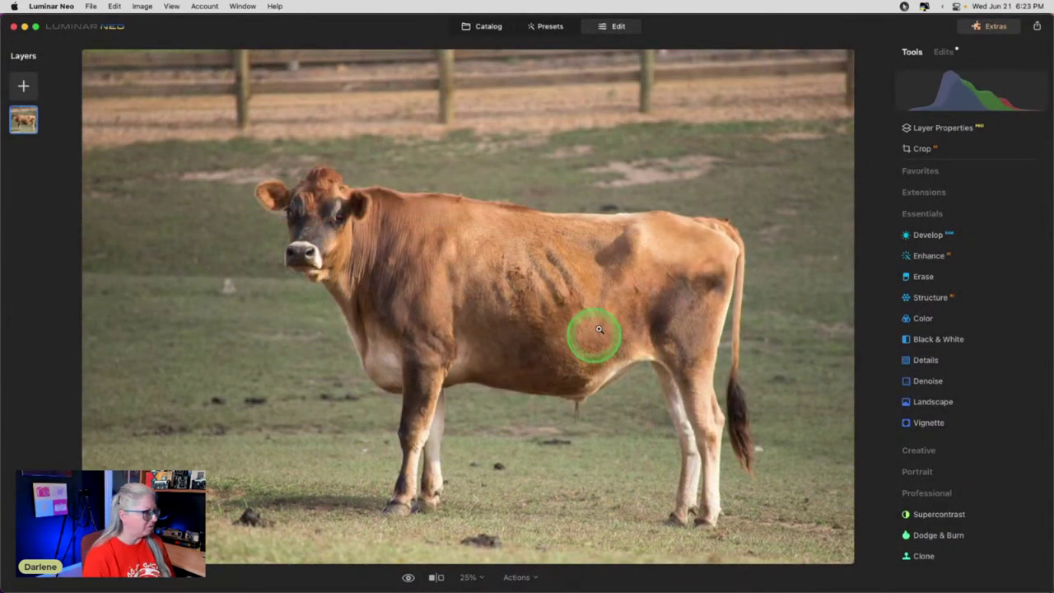
Reopen the crop and flip the cow photo horizontally so the cow faces the other way.
click(946, 151)
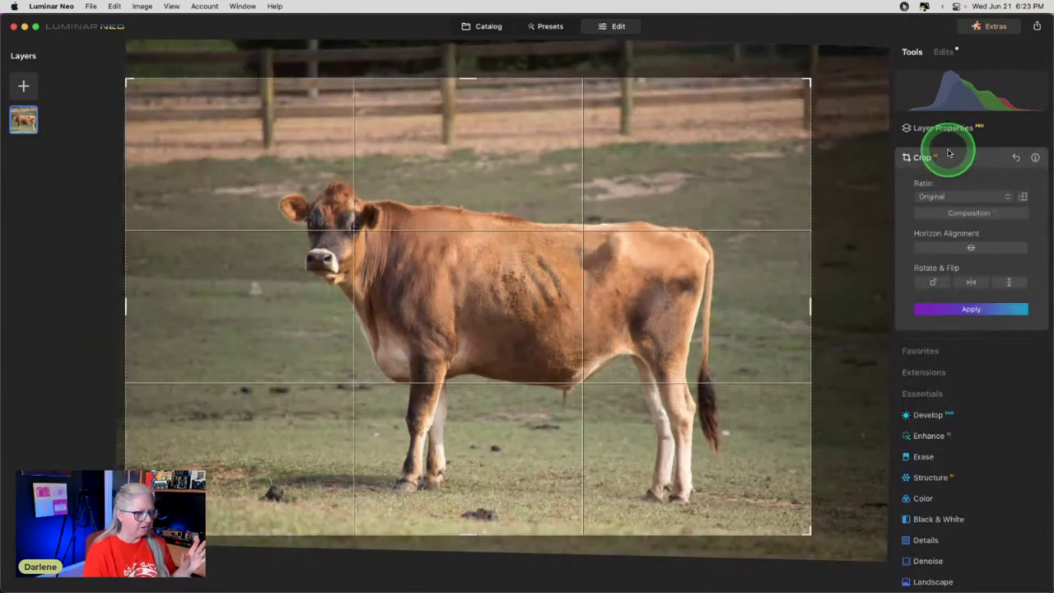
click(969, 281)
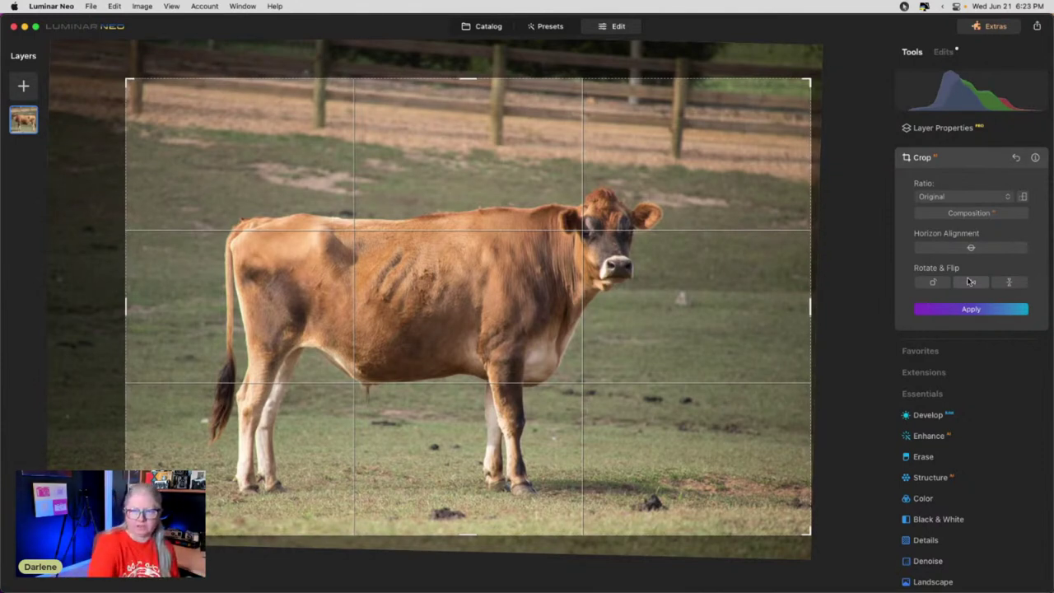
click(970, 282)
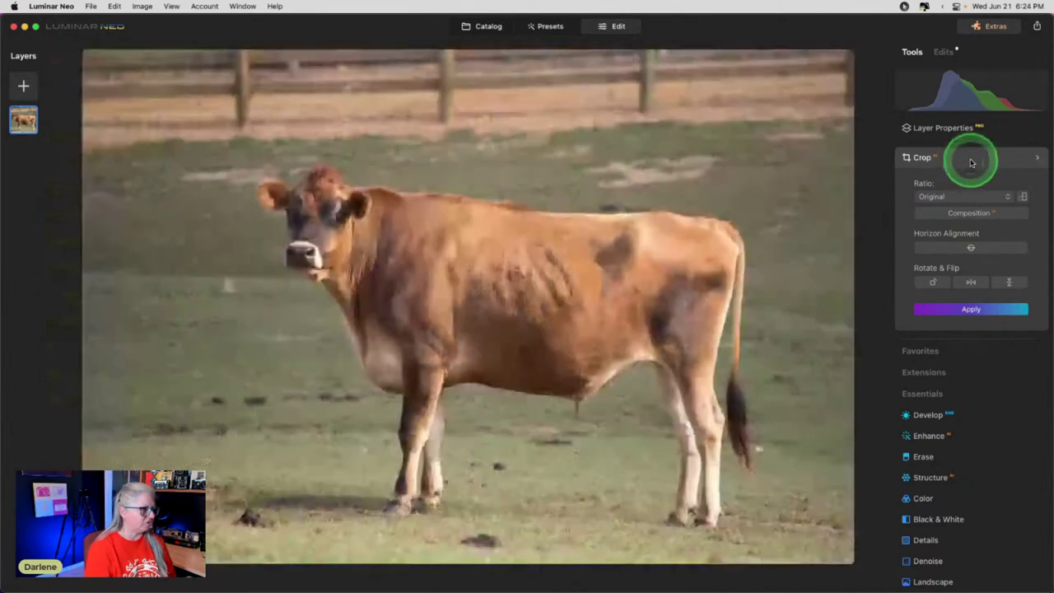
click(970, 163)
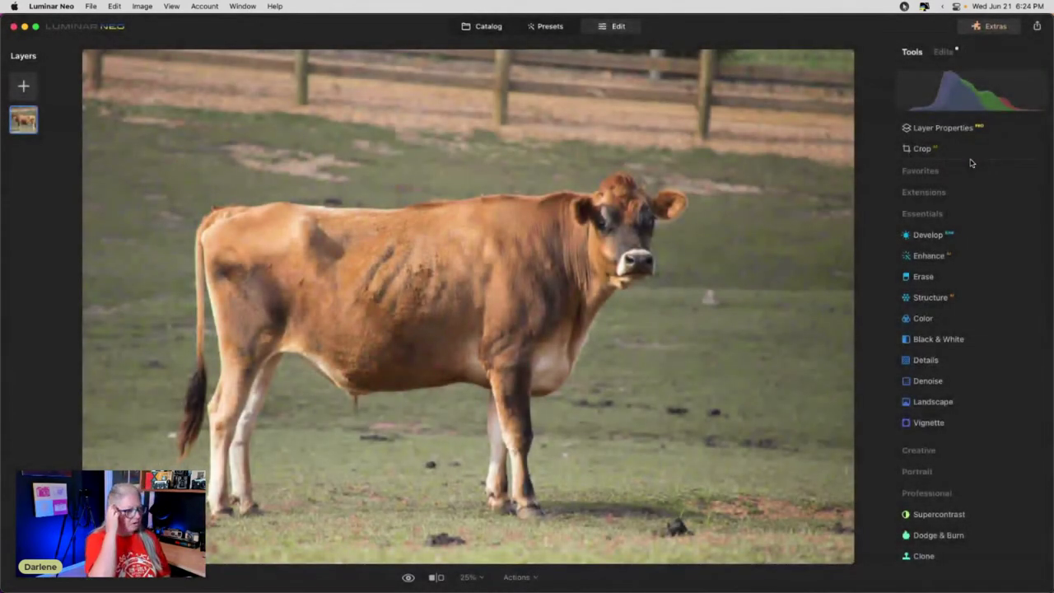
Try a further rotation of the flipped cow photo and reset all crop changes.
click(959, 147)
drag(857, 108, 843, 80)
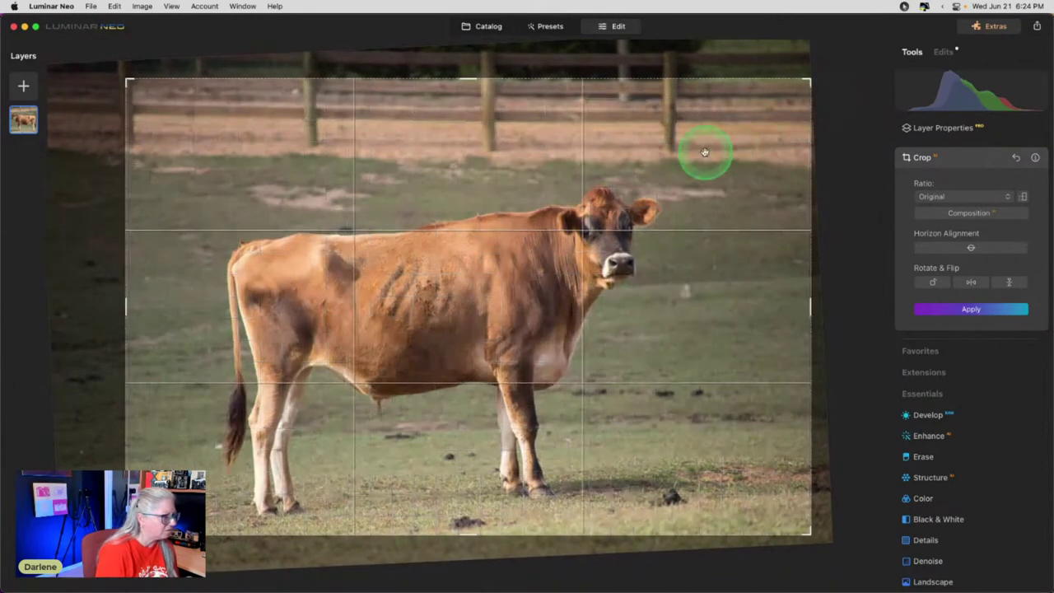
click(1015, 163)
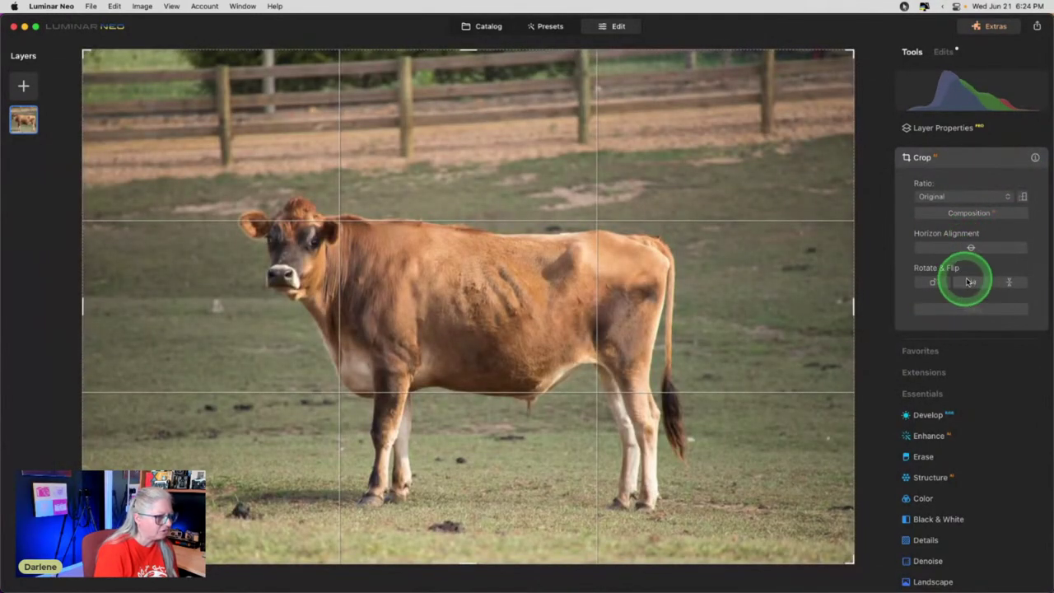
Flip the cow photo horizontally, straighten it, crop tighter around the cow at the Original ratio, and apply.
click(940, 281)
drag(868, 127, 862, 116)
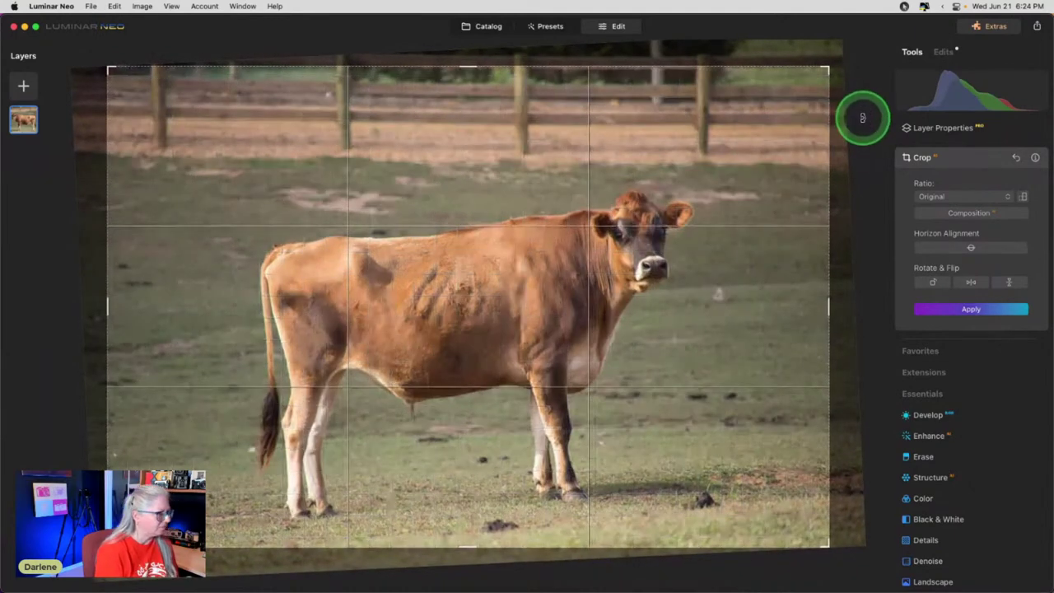
drag(107, 547, 167, 506)
drag(271, 447, 311, 394)
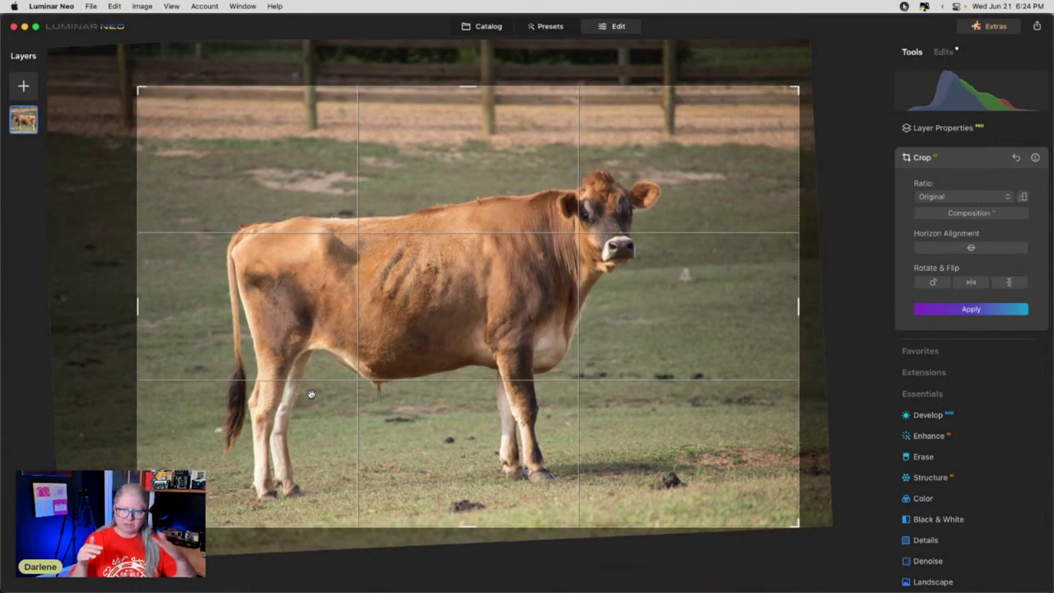
drag(310, 395, 372, 387)
key(shift+h)
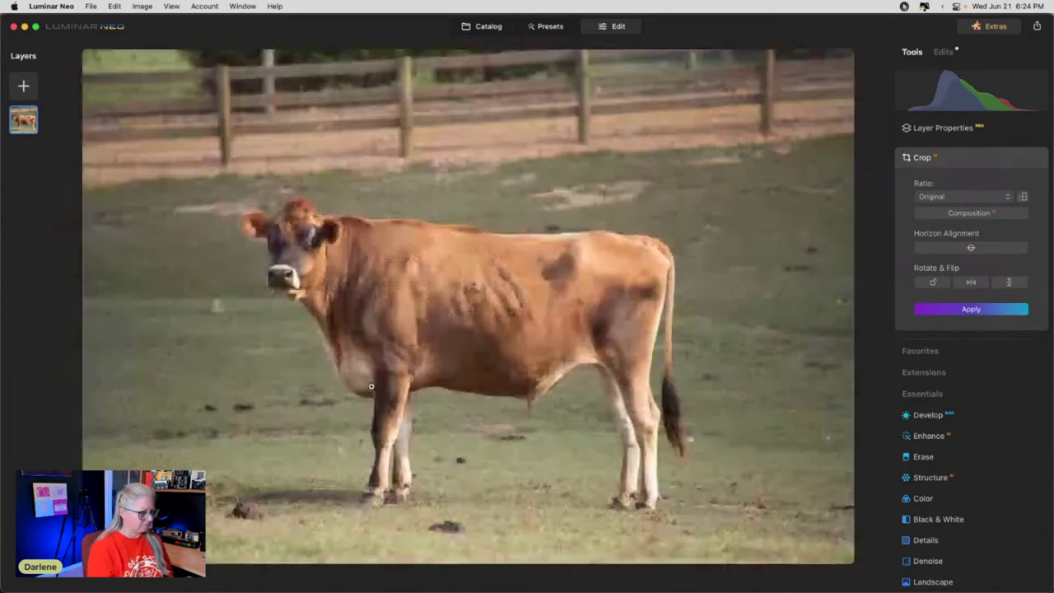
key(Return)
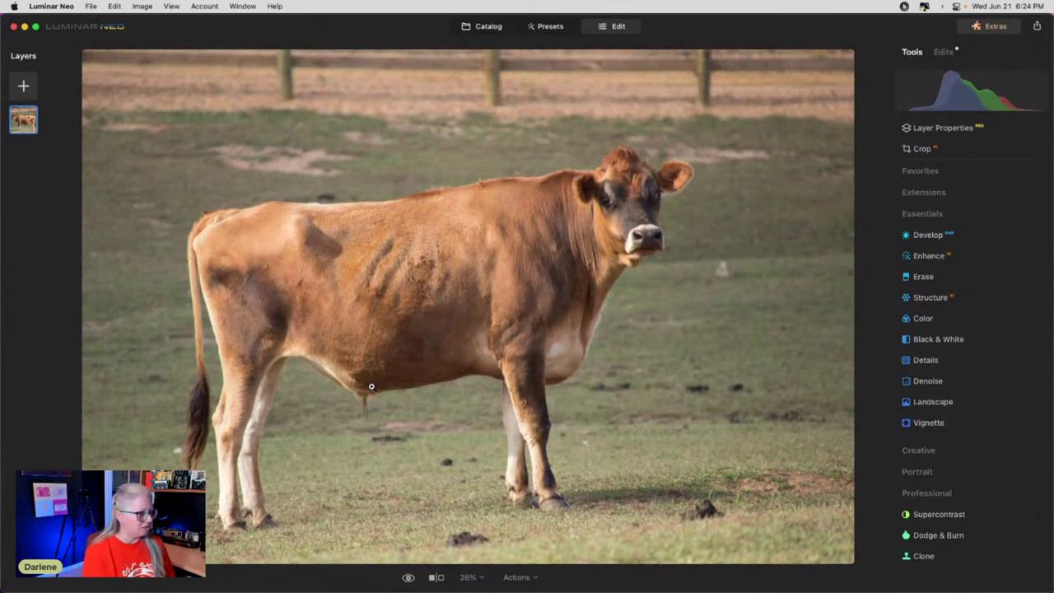
Open the Develop tool and examine the sharpness of the cow's face, back and coat at 100%.
click(955, 238)
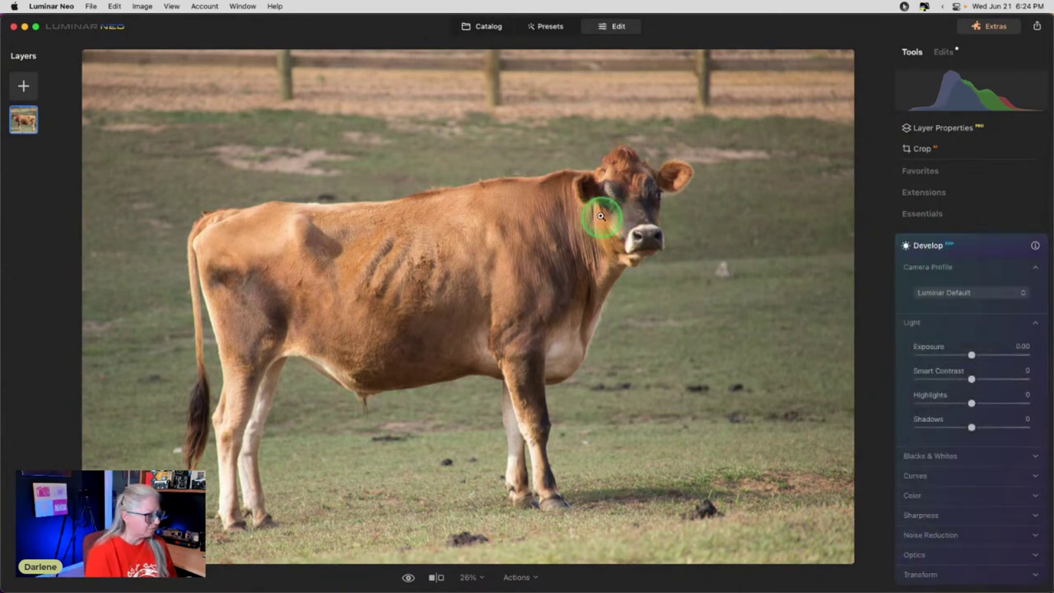
click(601, 216)
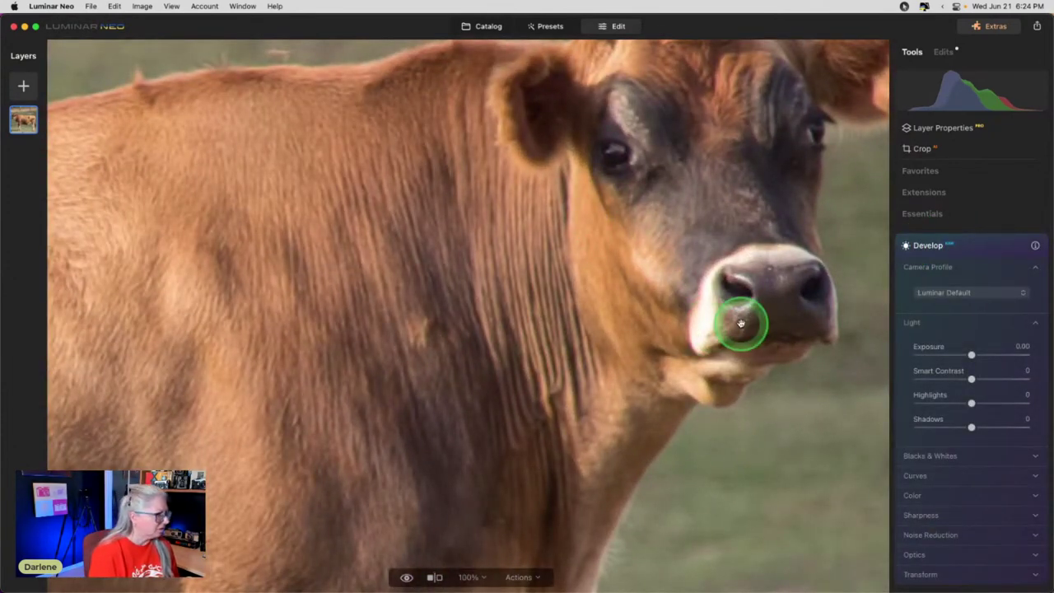
drag(743, 210, 431, 272)
drag(188, 263, 453, 363)
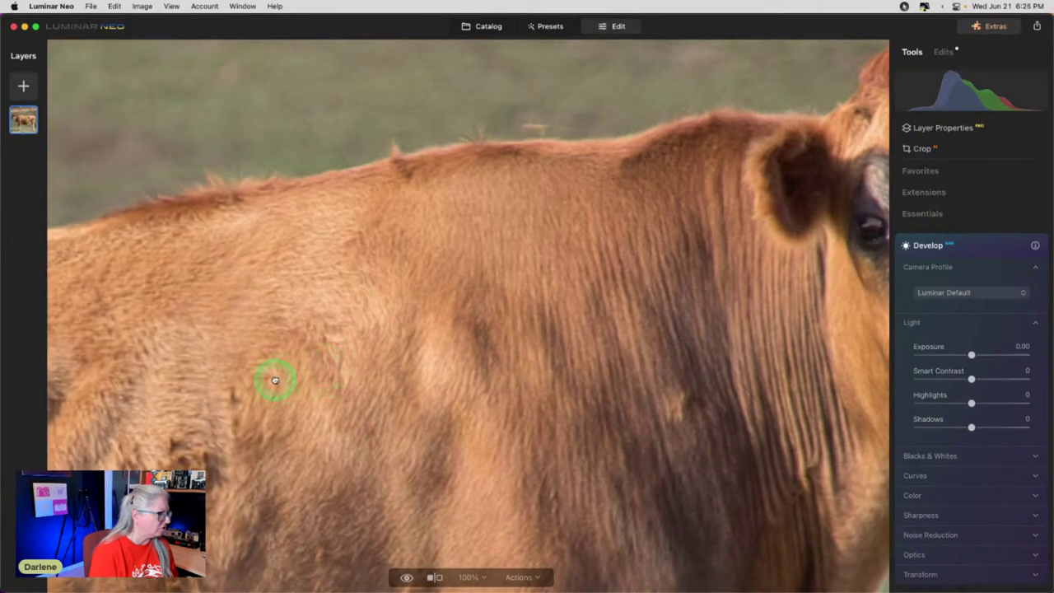
drag(275, 376, 647, 293)
key(super+minus)
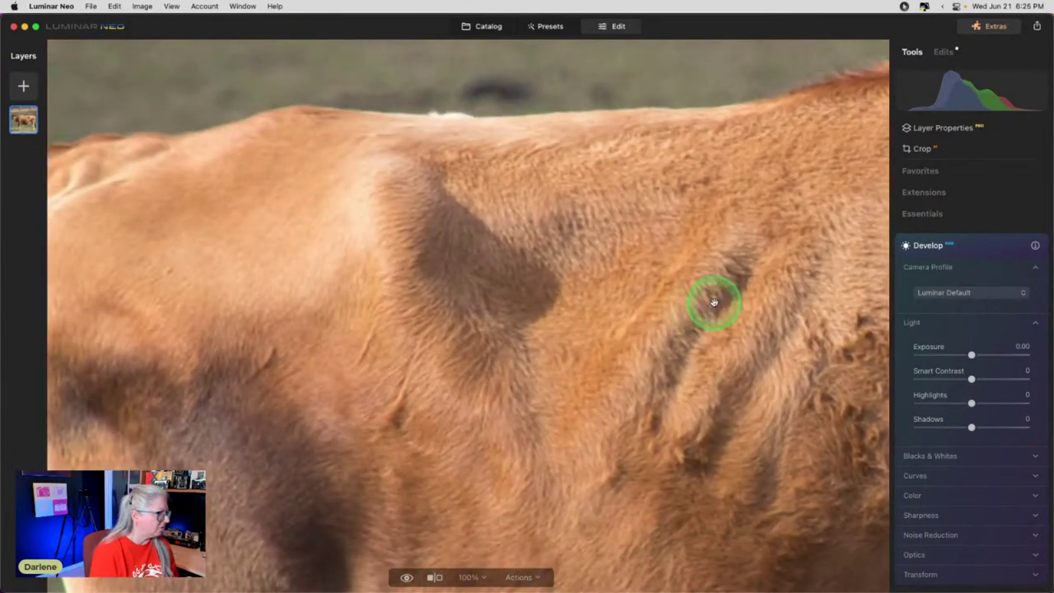
key(super+minus)
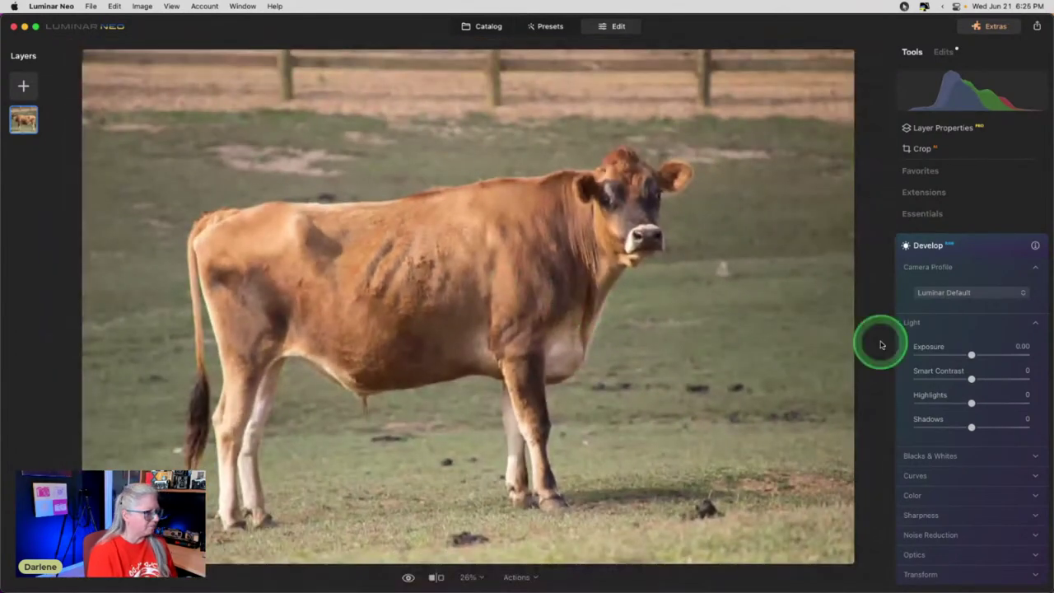
Set the cow photo's camera profile to Camera Landscape.
click(993, 294)
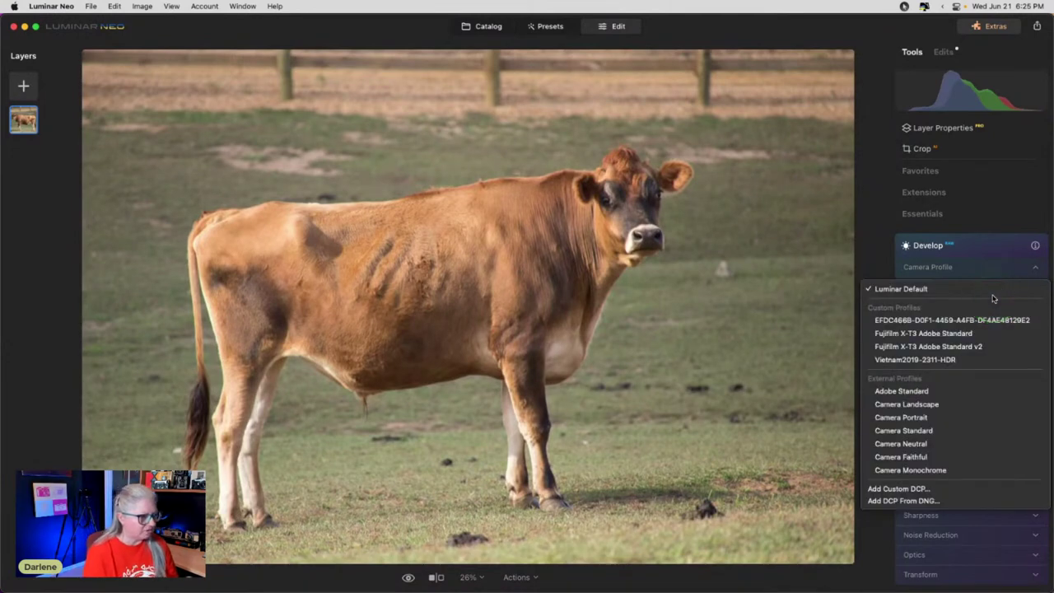
click(938, 404)
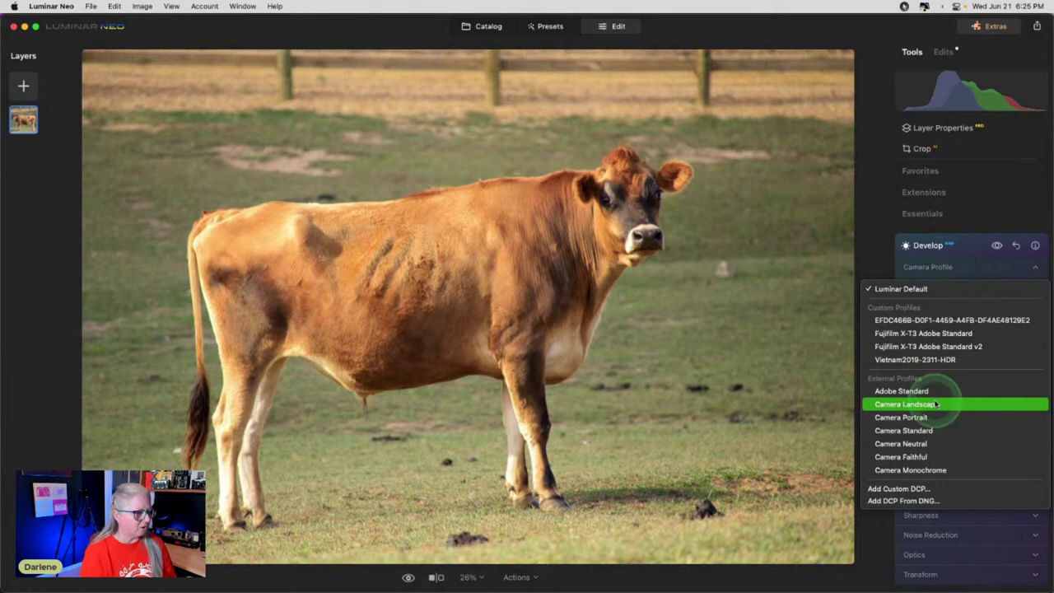
Compare the Camera Portrait, Camera Standard and Camera Neutral profiles on the cow photo and apply Camera Landscape.
click(910, 416)
click(913, 430)
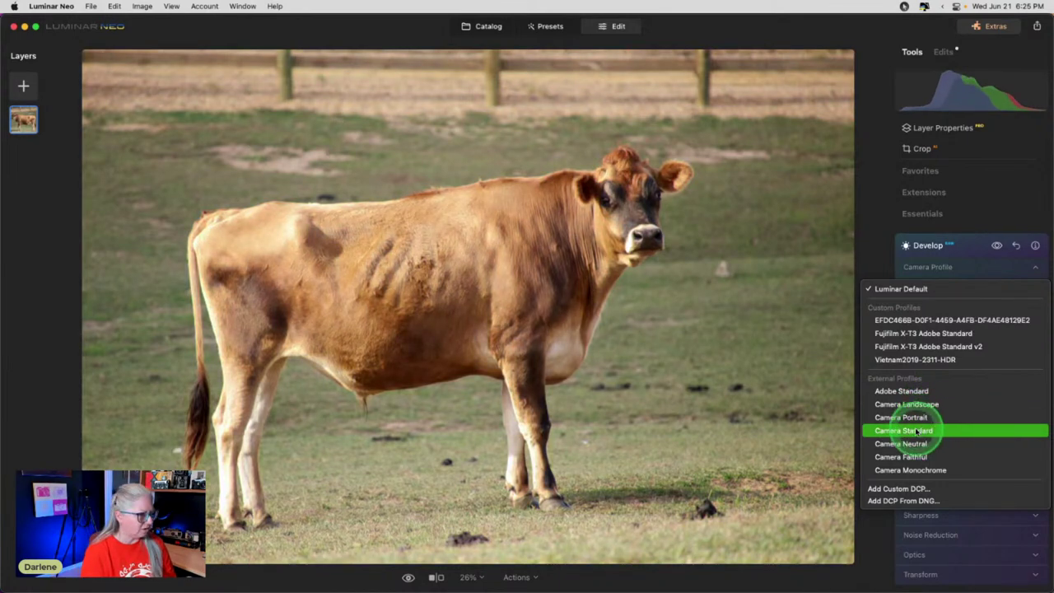
click(917, 444)
click(913, 429)
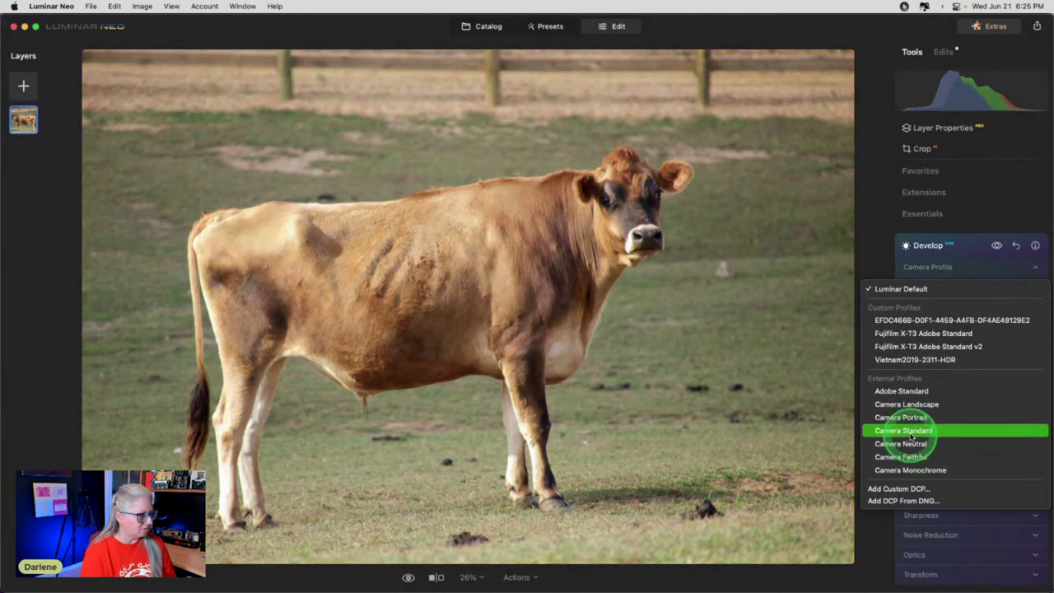
click(909, 405)
click(967, 400)
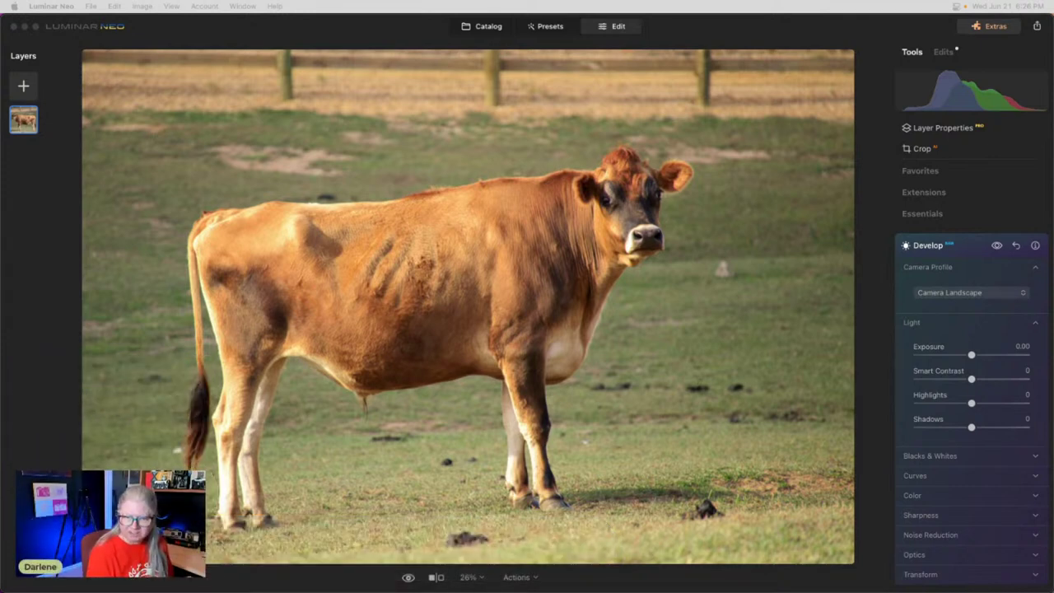
Expand the Curves and Blacks & Whites settings, show the clipping overlay, and set Highlights to -46.
click(912, 316)
scroll(911, 316, down, 3)
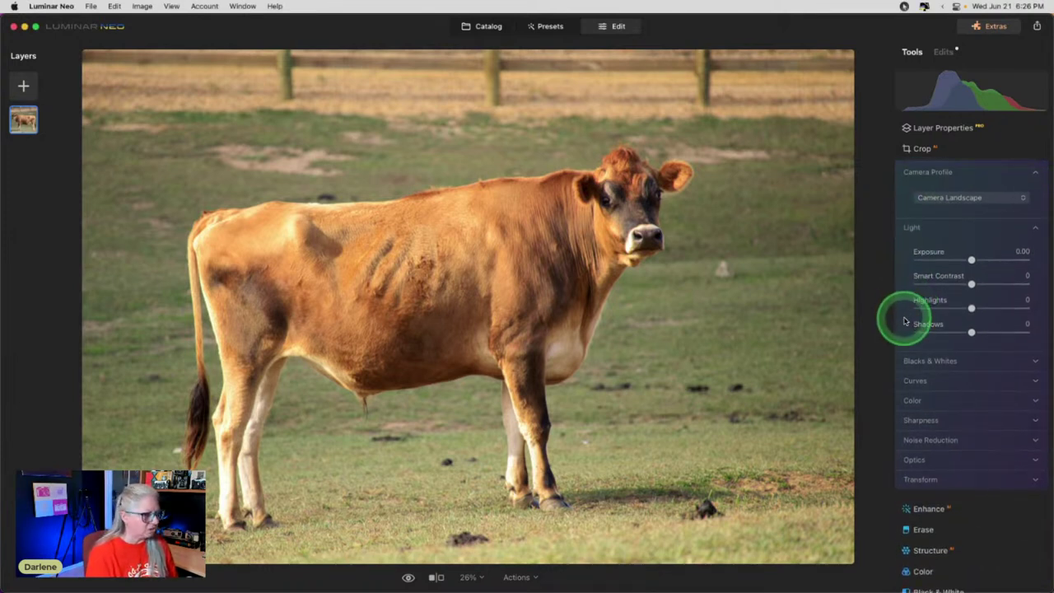
click(911, 381)
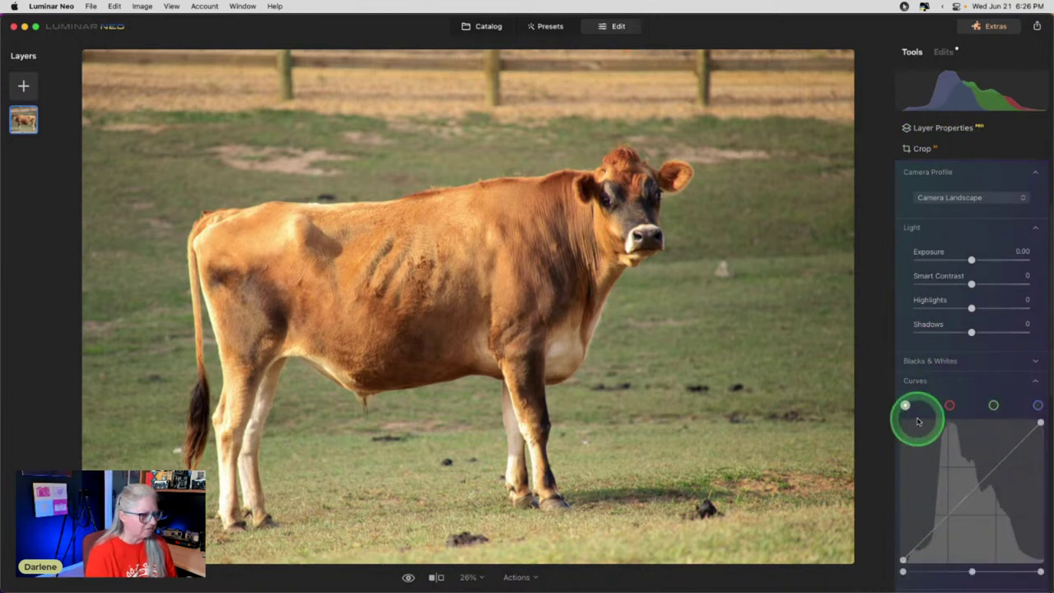
click(938, 362)
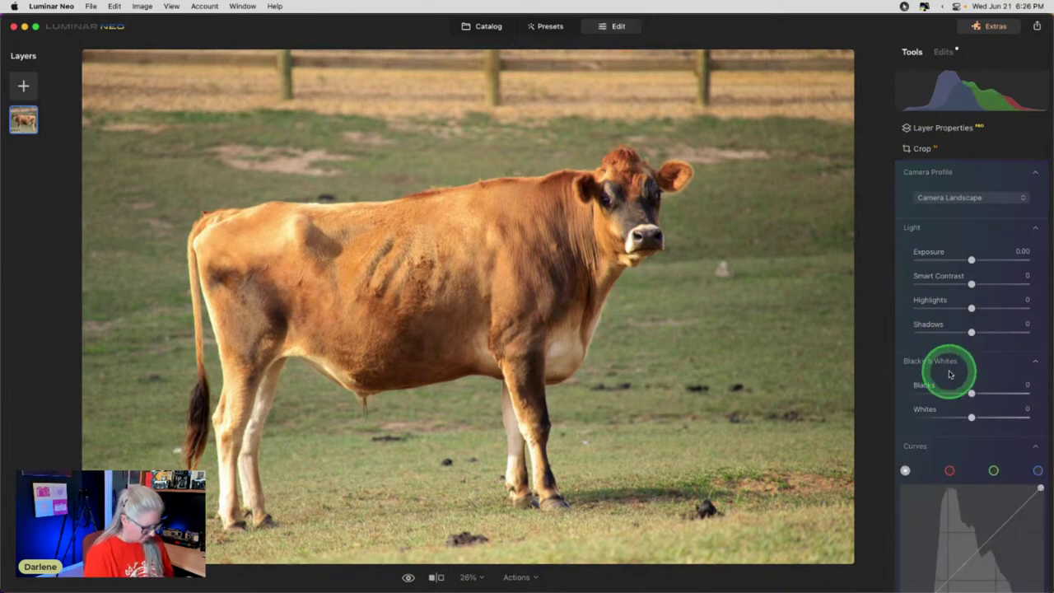
key(/)
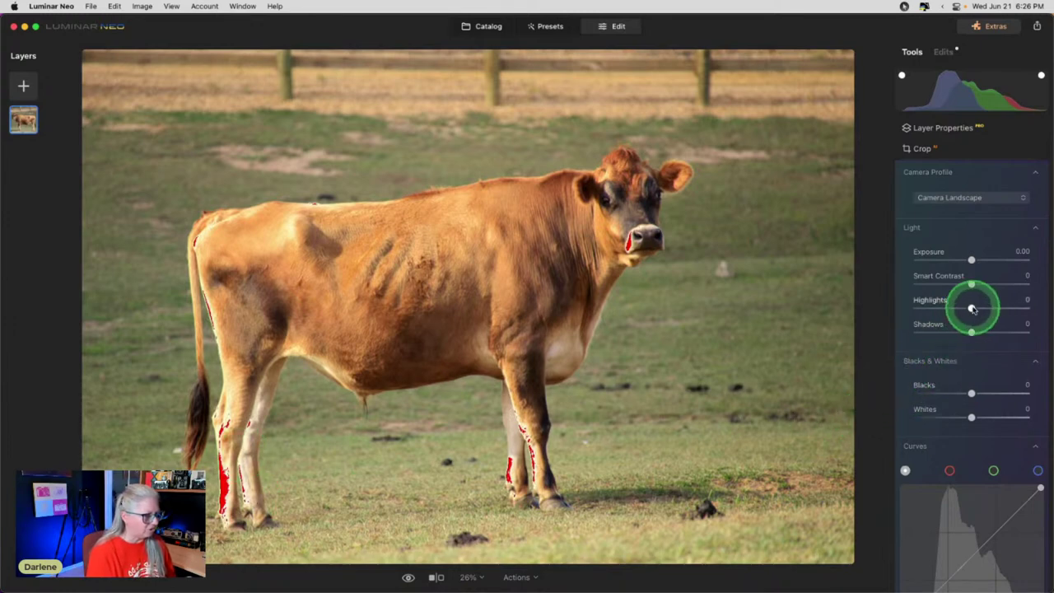
drag(966, 306, 945, 307)
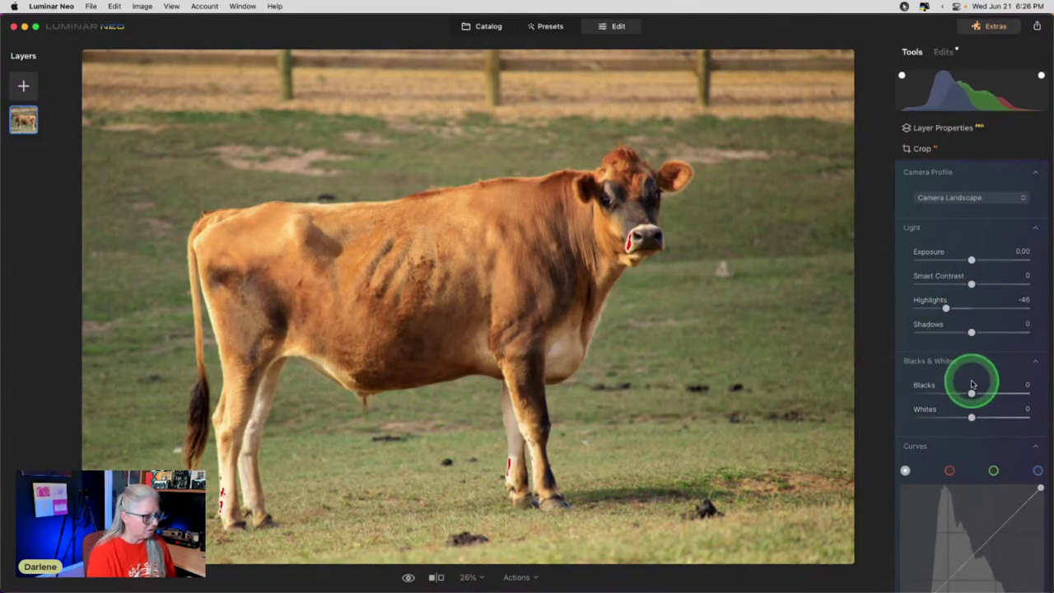
Set Blacks to -16 and move the tone curve's black point slightly inward to deepen the shadows.
mouse_move(972, 392)
mouse_down()
mouse_move(942, 392)
mouse_move(964, 392)
mouse_up()
scroll(963, 392, down, 3)
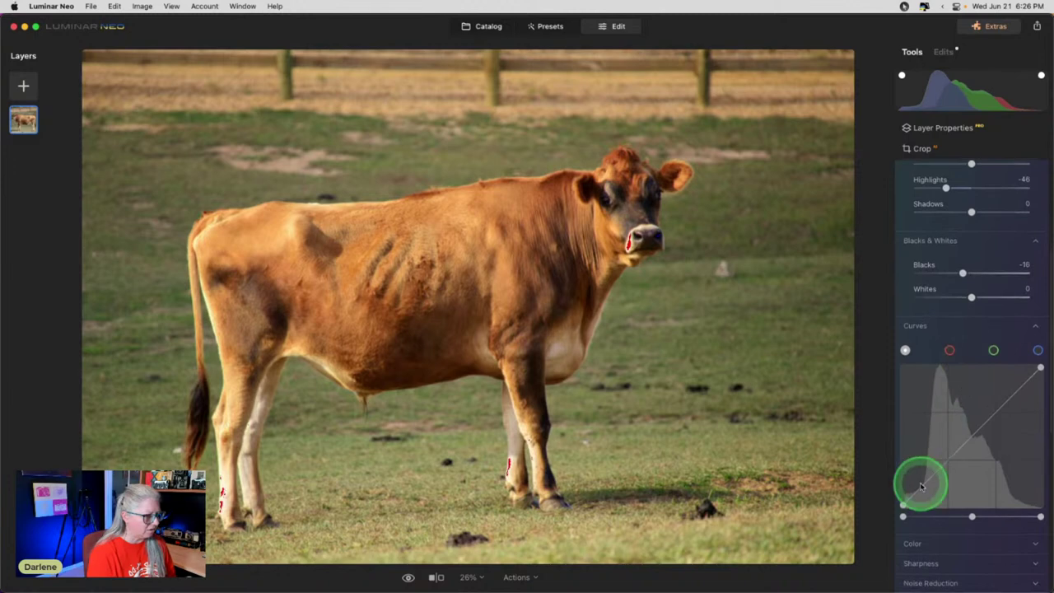
drag(903, 516, 910, 516)
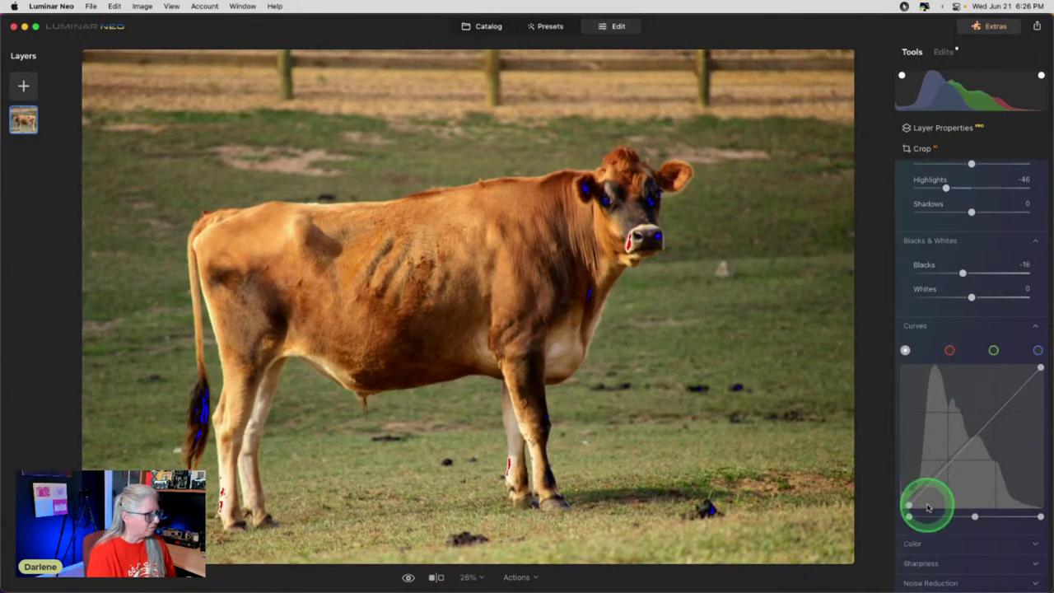
Raise the cow photo's Exposure to 0.30 and set Whites to -4.
scroll(945, 376, up, 2)
scroll(947, 378, up, 1)
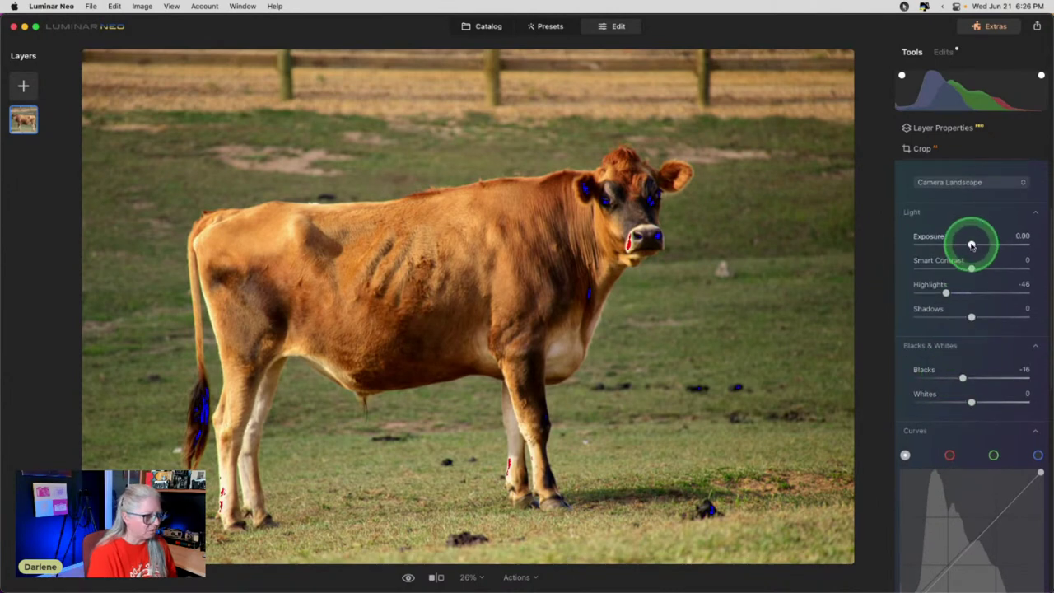
drag(966, 238, 975, 245)
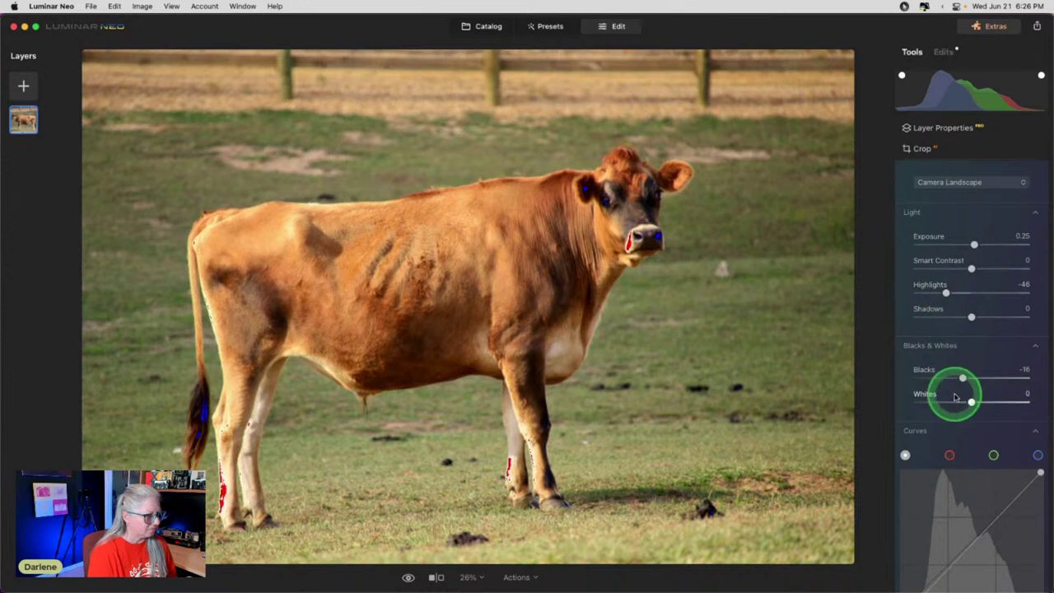
drag(971, 403, 967, 402)
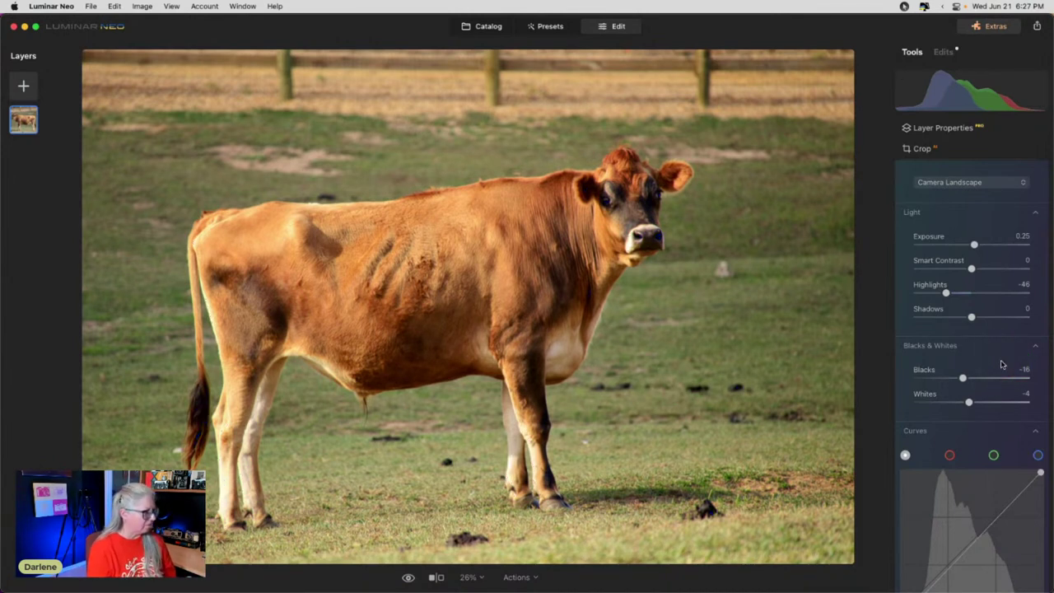
drag(973, 245, 976, 243)
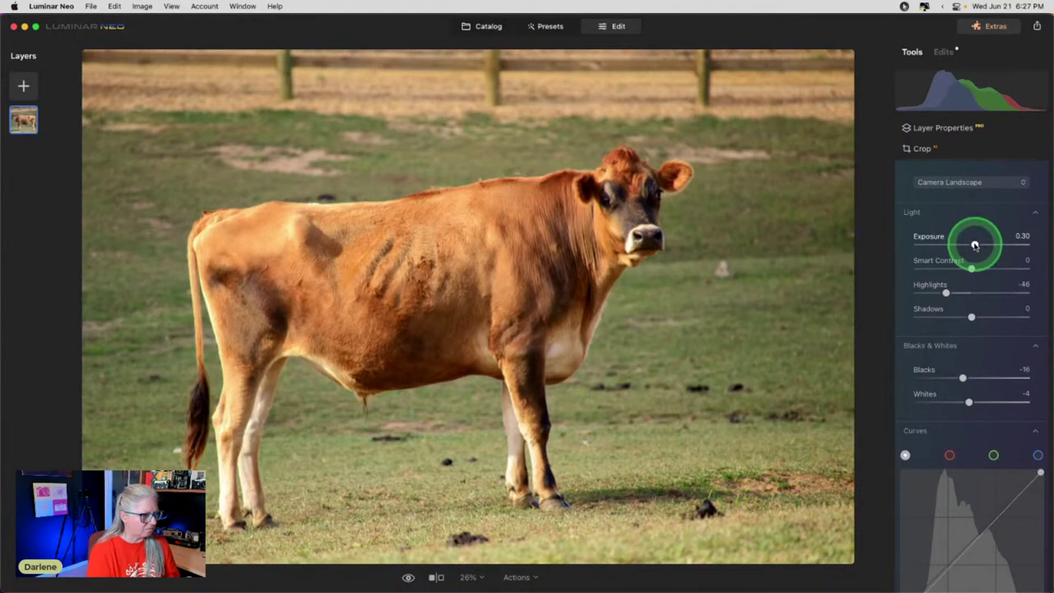
Enable Auto Fix Chromatic Aberrations and Auto Distortion Corrections in the Optics settings.
scroll(974, 245, up, 1)
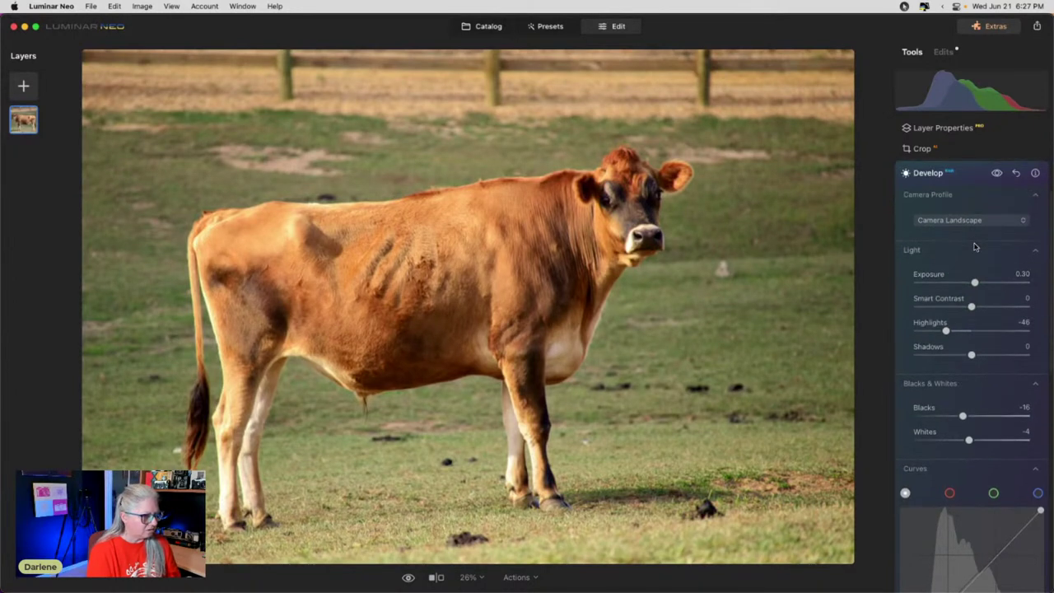
scroll(974, 245, down, 5)
click(906, 377)
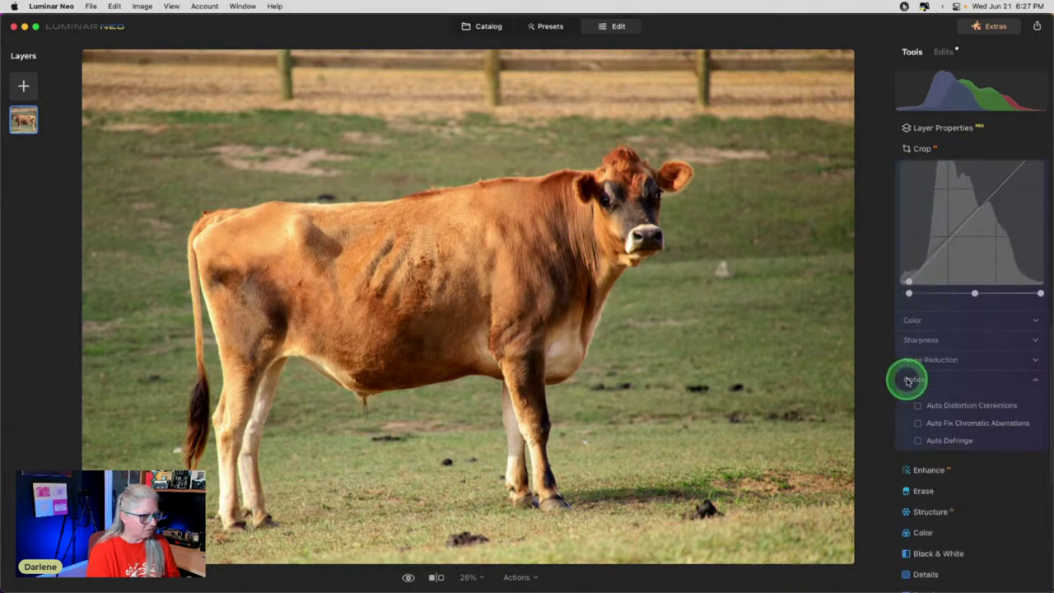
click(918, 463)
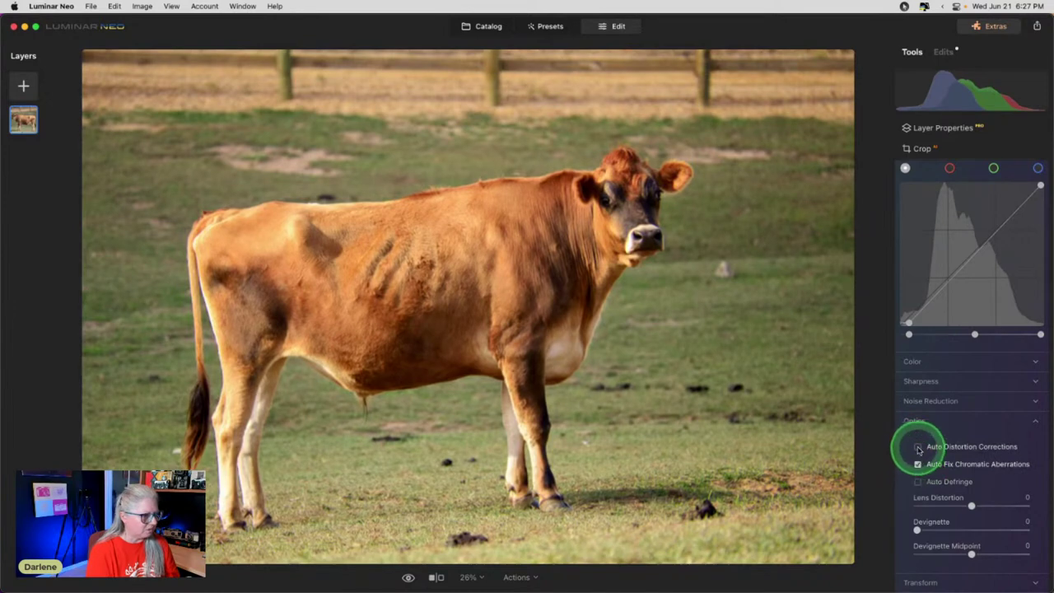
scroll(955, 421, down, 2)
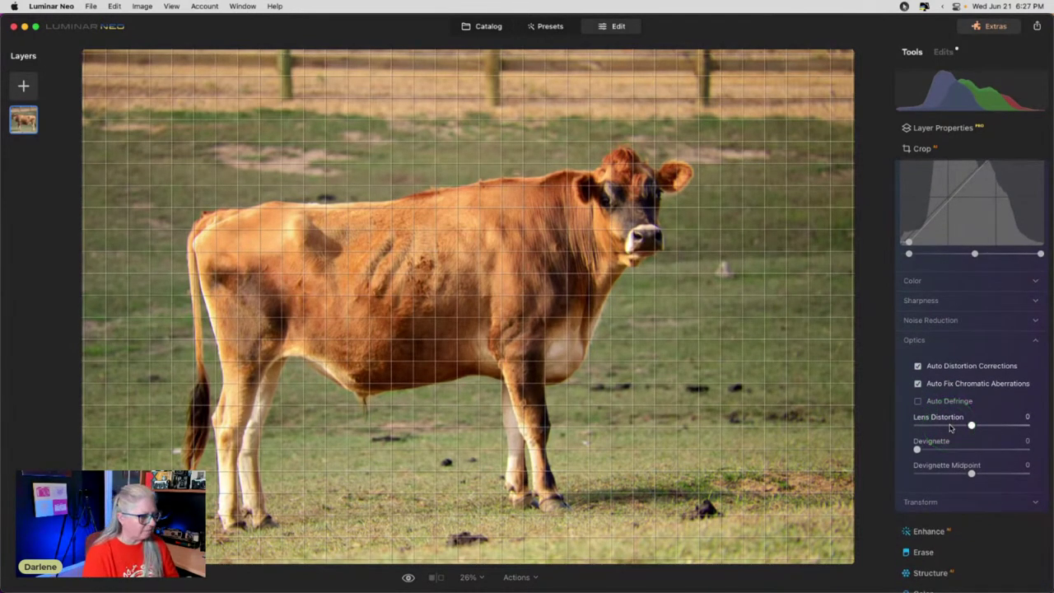
Try a stronger Devignette on the cow photo and return it to 0.
click(918, 451)
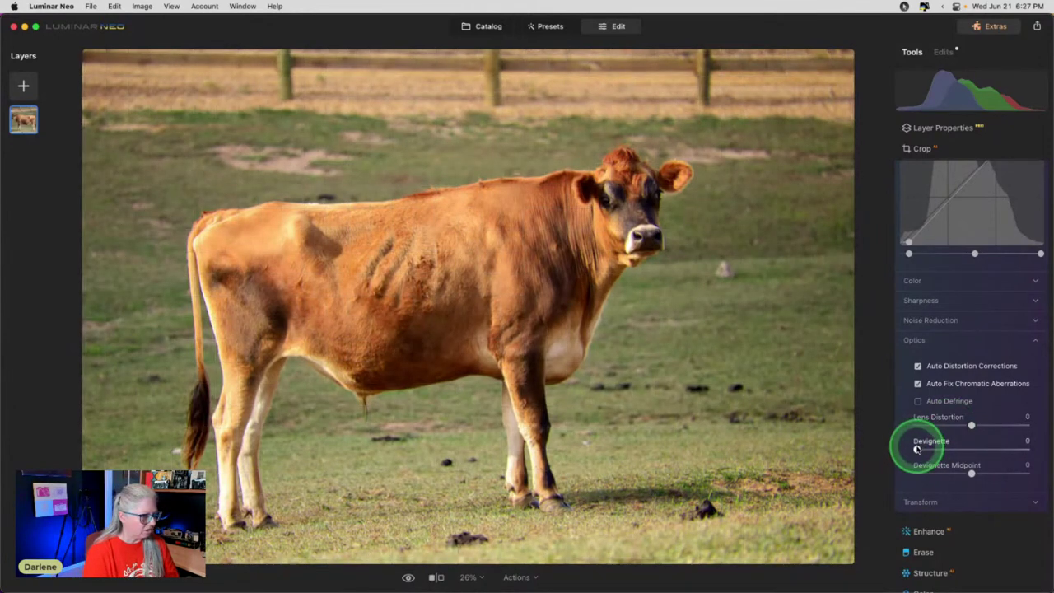
drag(917, 449, 986, 449)
drag(903, 447, 933, 419)
scroll(941, 404, up, 5)
scroll(960, 222, up, 3)
scroll(961, 219, down, 8)
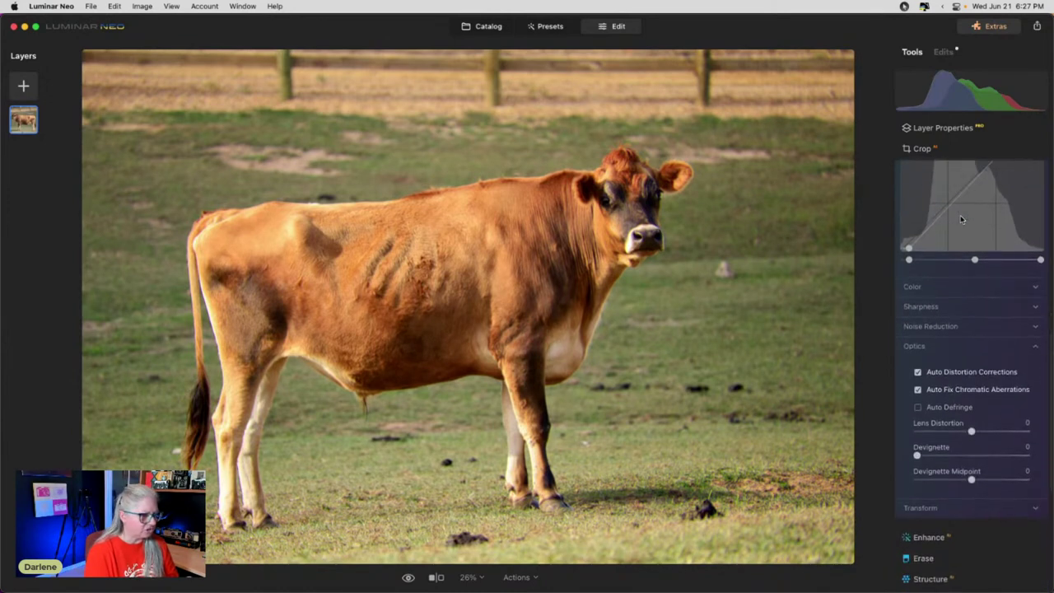
Compare the cow's muzzle at 100% with Auto Fix Chromatic Aberrations on and off, and enable Auto Defringe.
drag(511, 235, 765, 176)
click(918, 365)
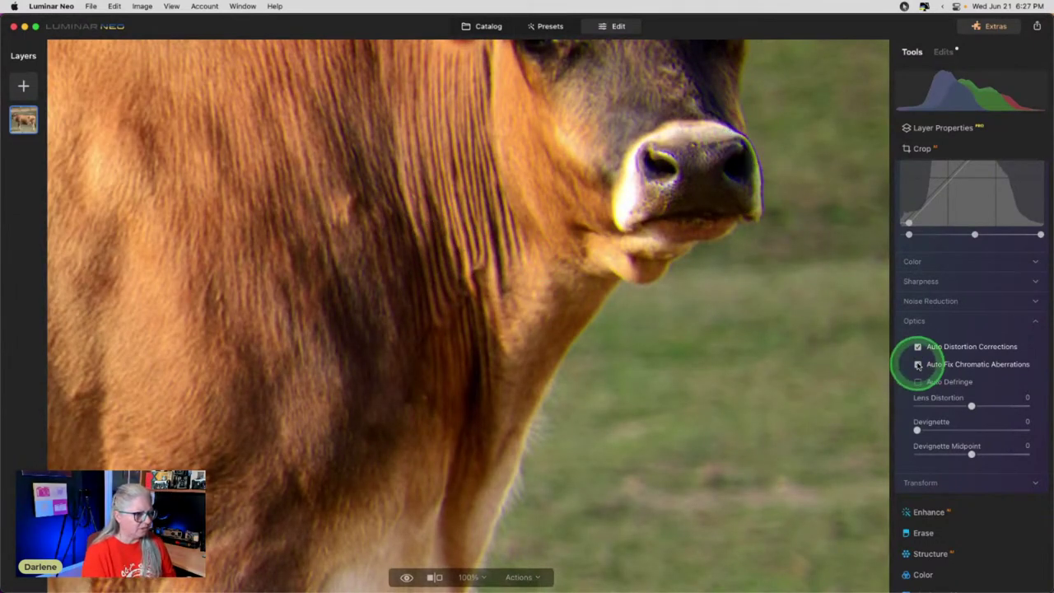
click(918, 366)
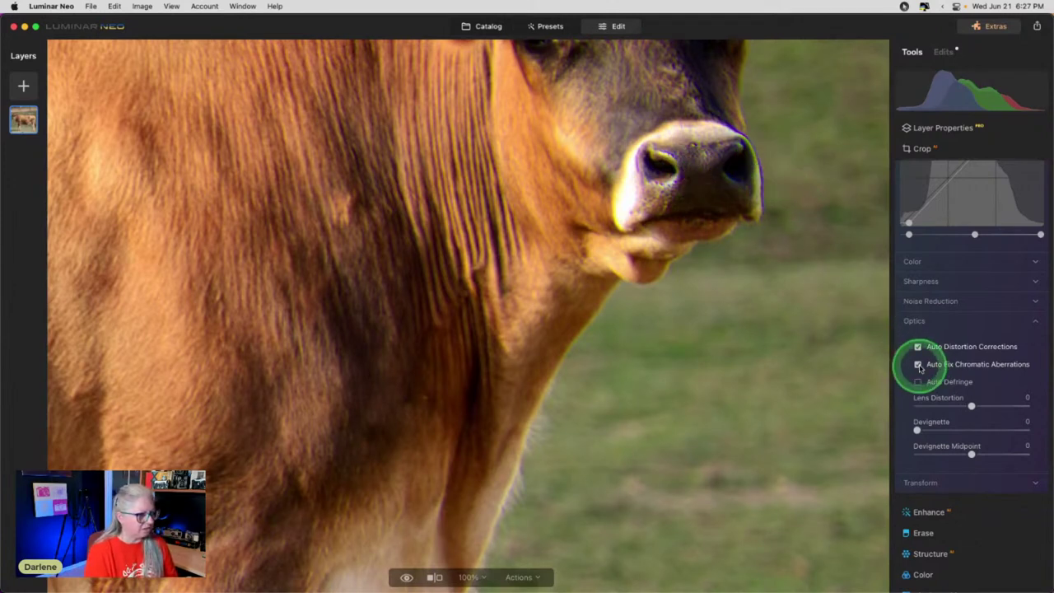
click(919, 364)
click(918, 382)
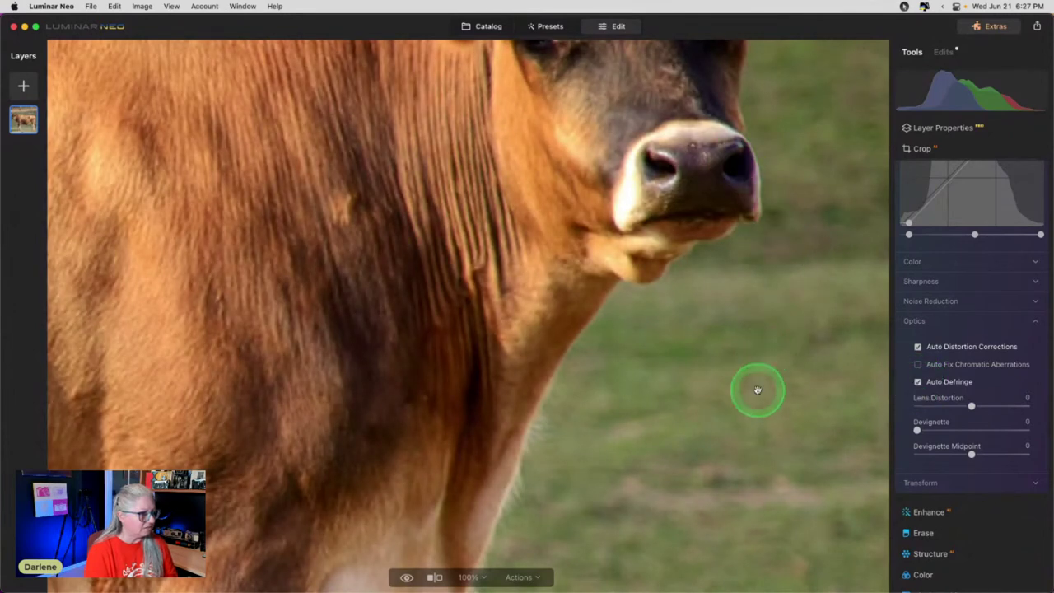
click(918, 365)
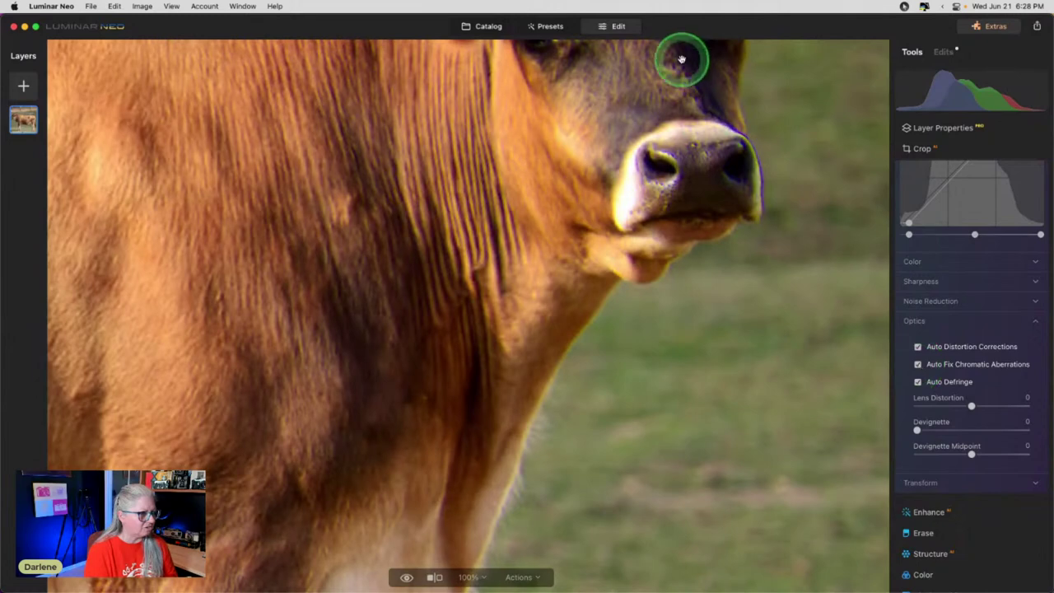
Check the color fringes on the cow's face and tail, turn off Auto Fix Chromatic Aberrations, and keep Auto Defringe on.
double_click(763, 264)
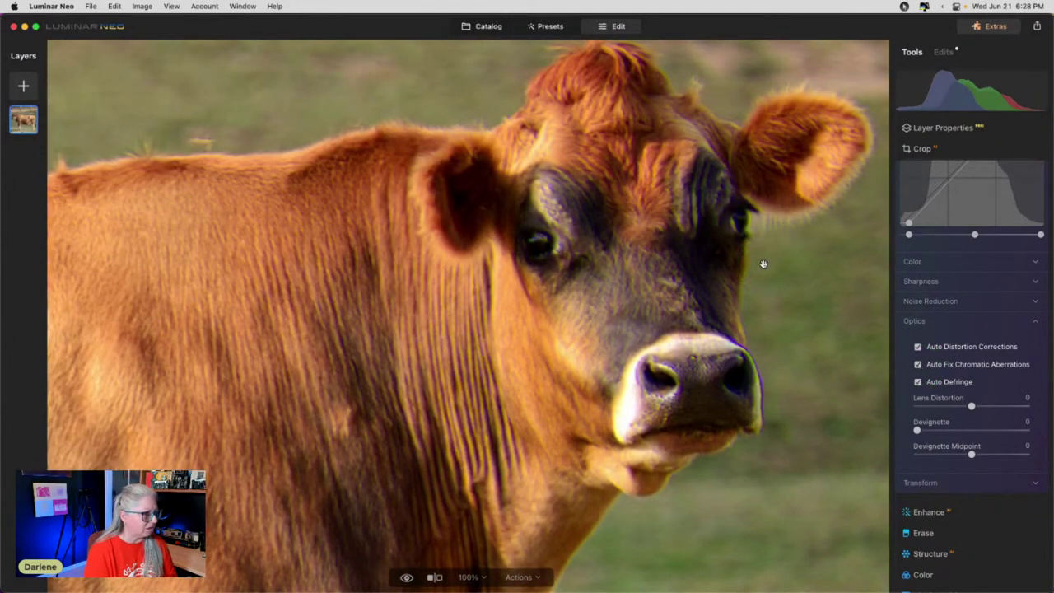
scroll(763, 264, up, 10)
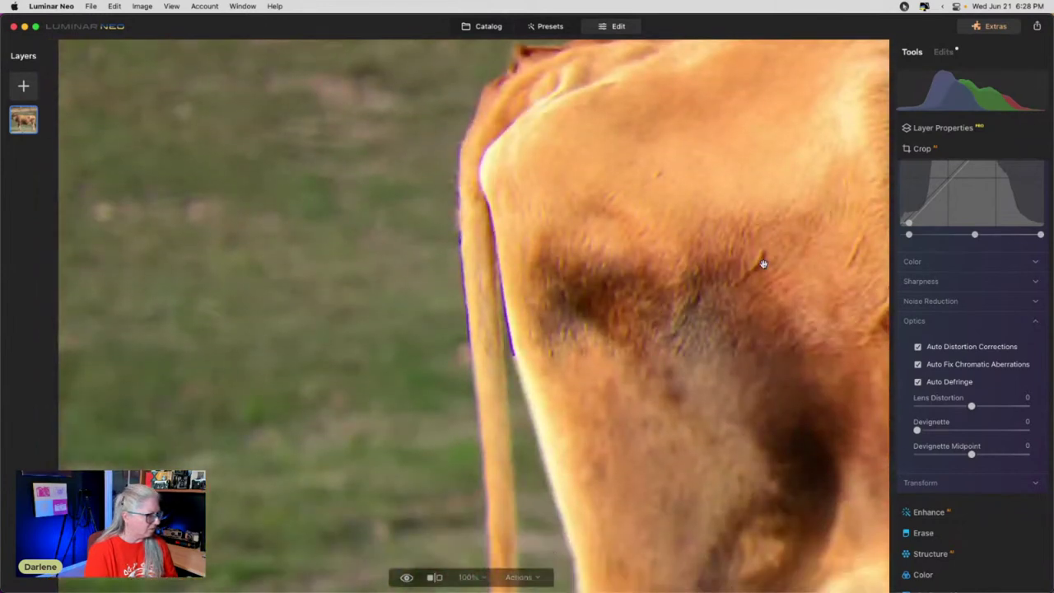
scroll(763, 263, down, 3)
scroll(763, 263, down, 3)
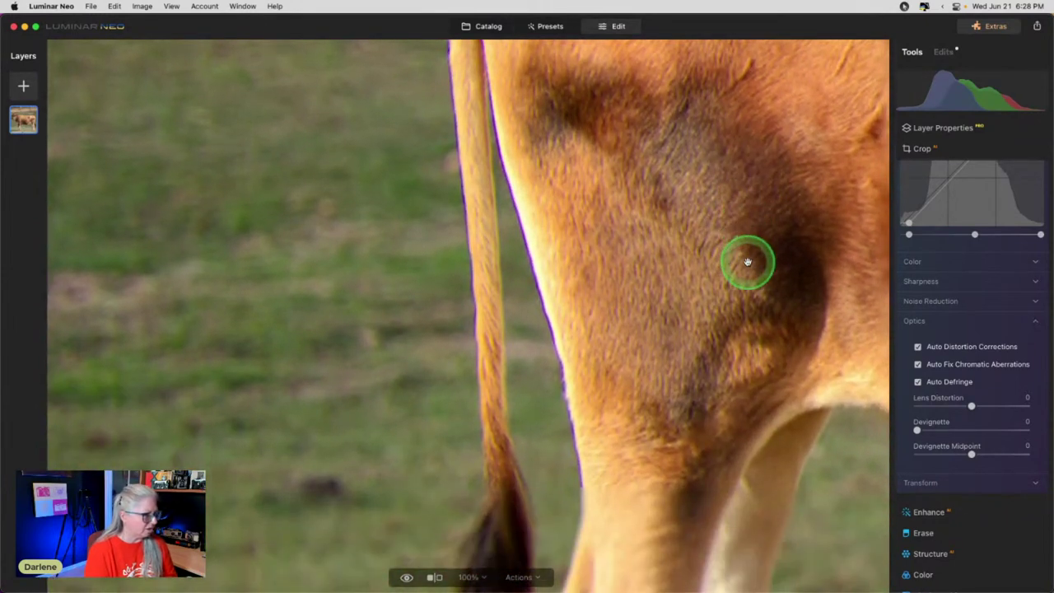
click(917, 380)
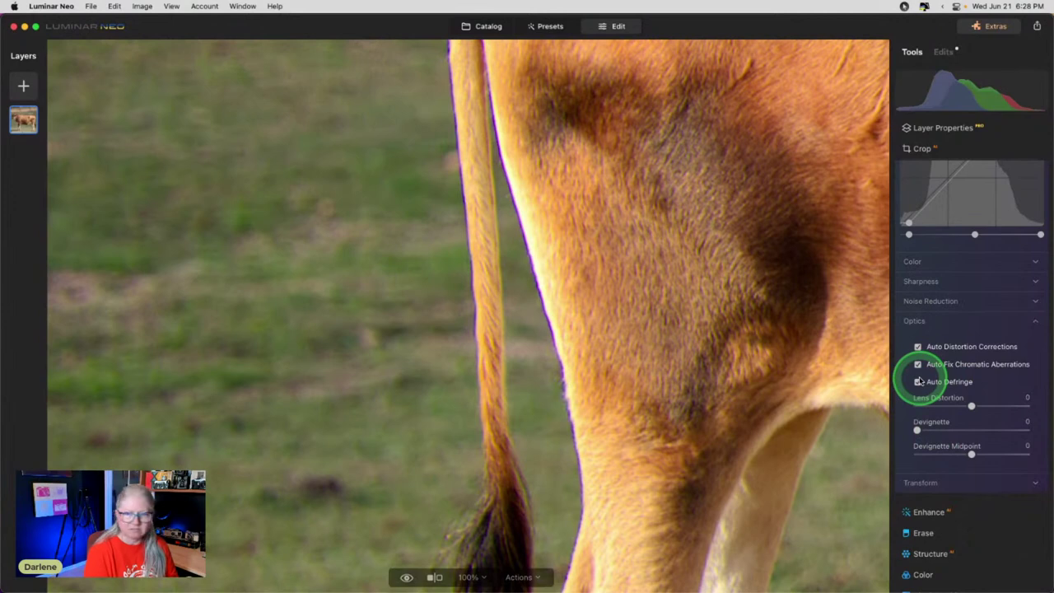
click(917, 364)
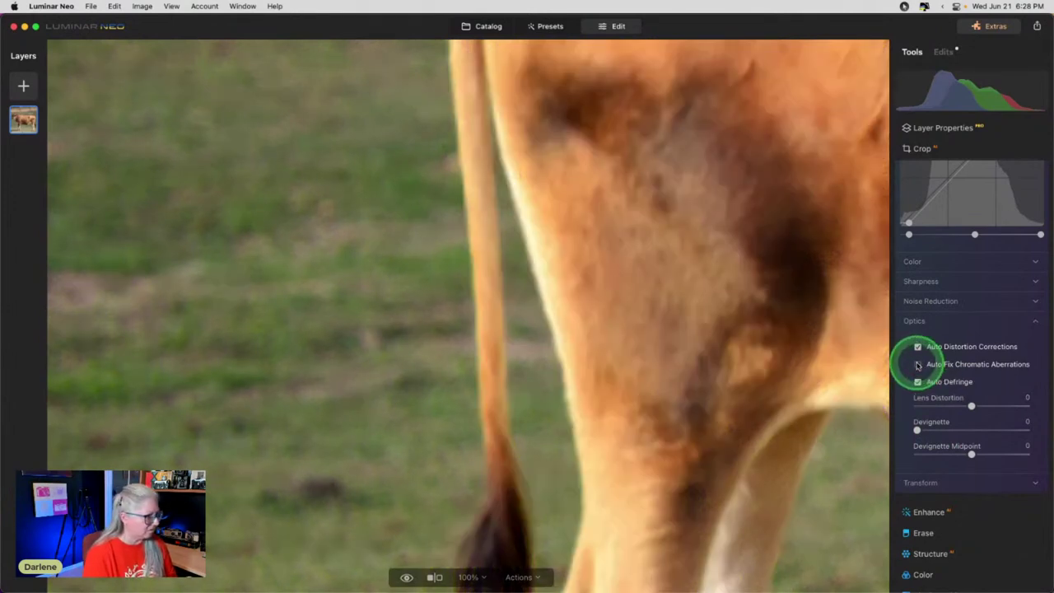
click(918, 381)
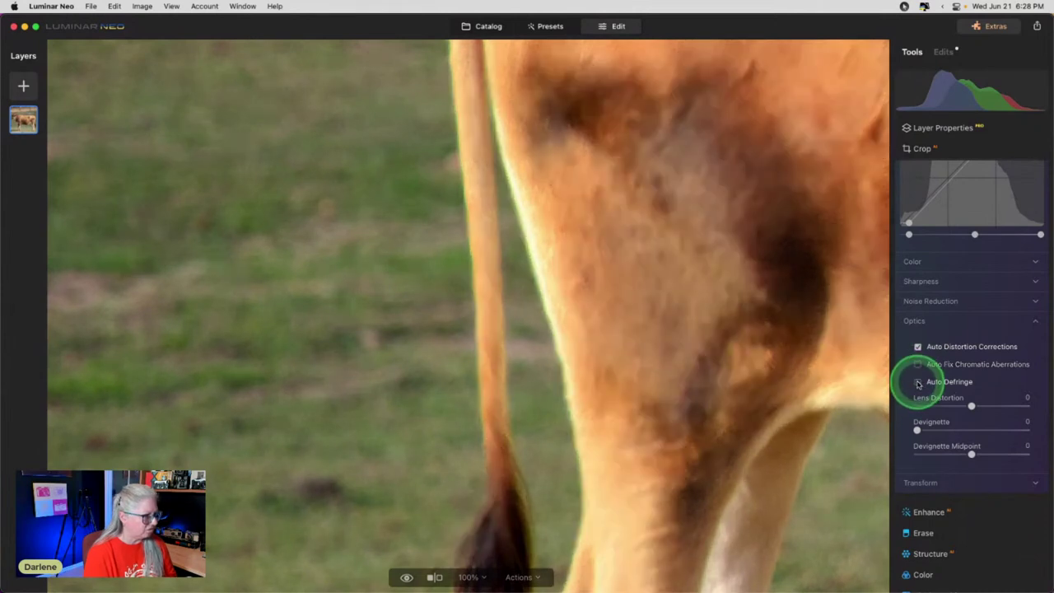
click(918, 382)
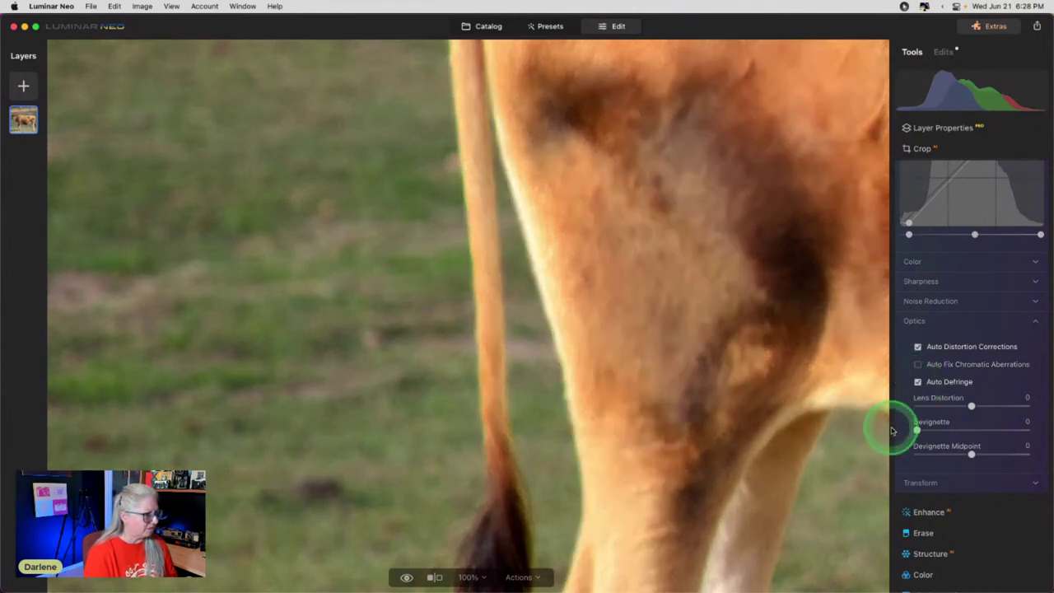
click(723, 320)
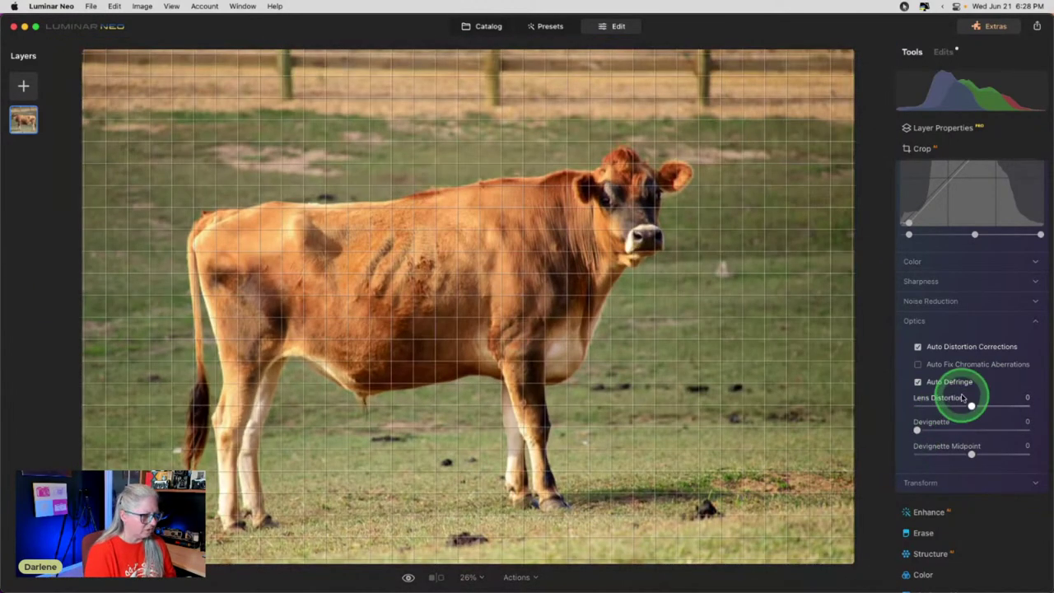
Add a vignette to the cow photo with Amount -74, Size 21, Roundness 34 and Feather -100.
scroll(960, 395, up, 5)
scroll(961, 398, up, 10)
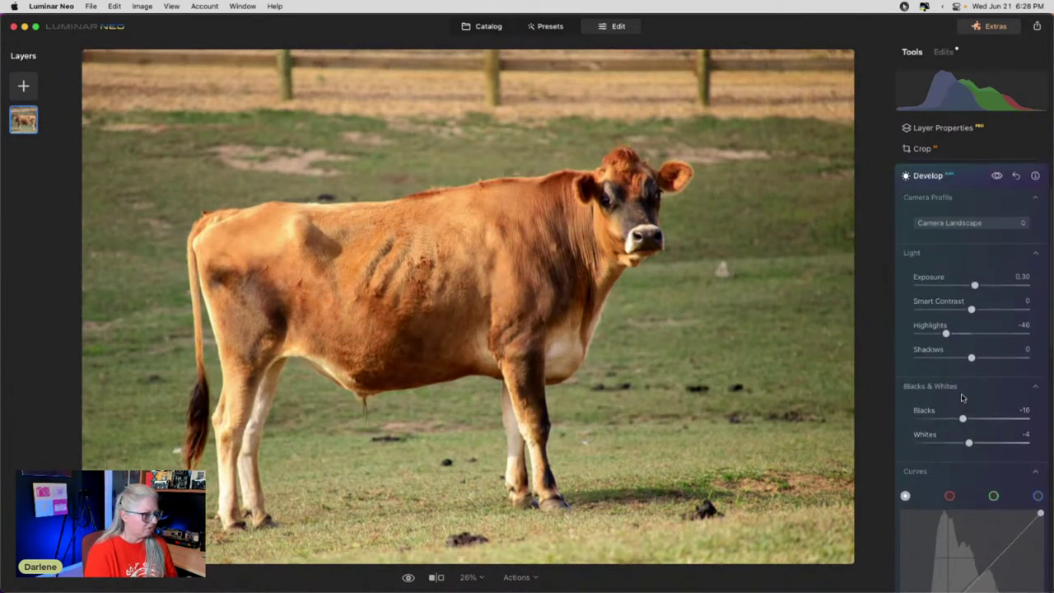
click(966, 227)
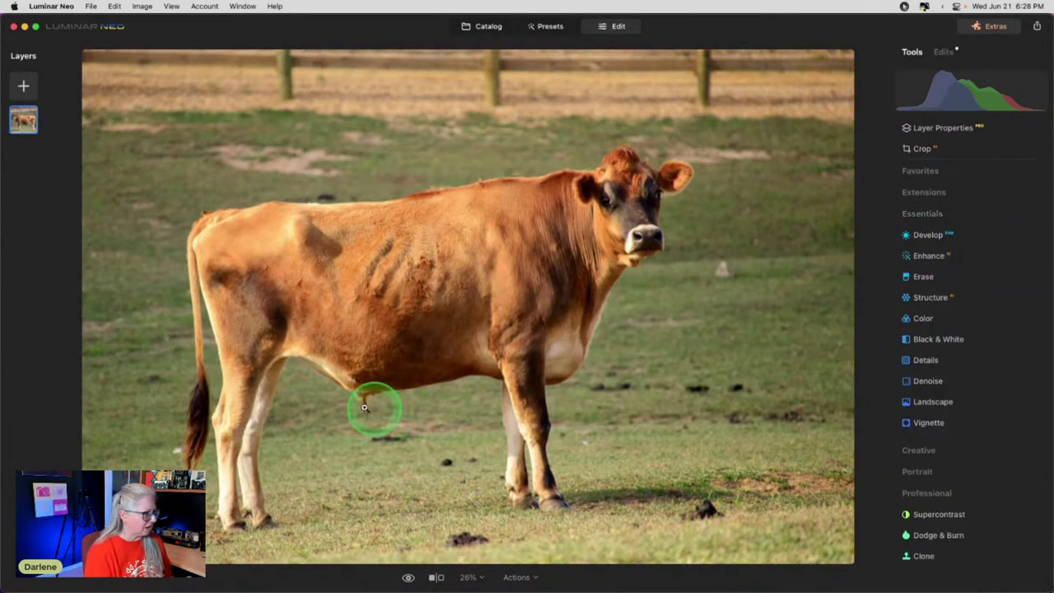
click(958, 422)
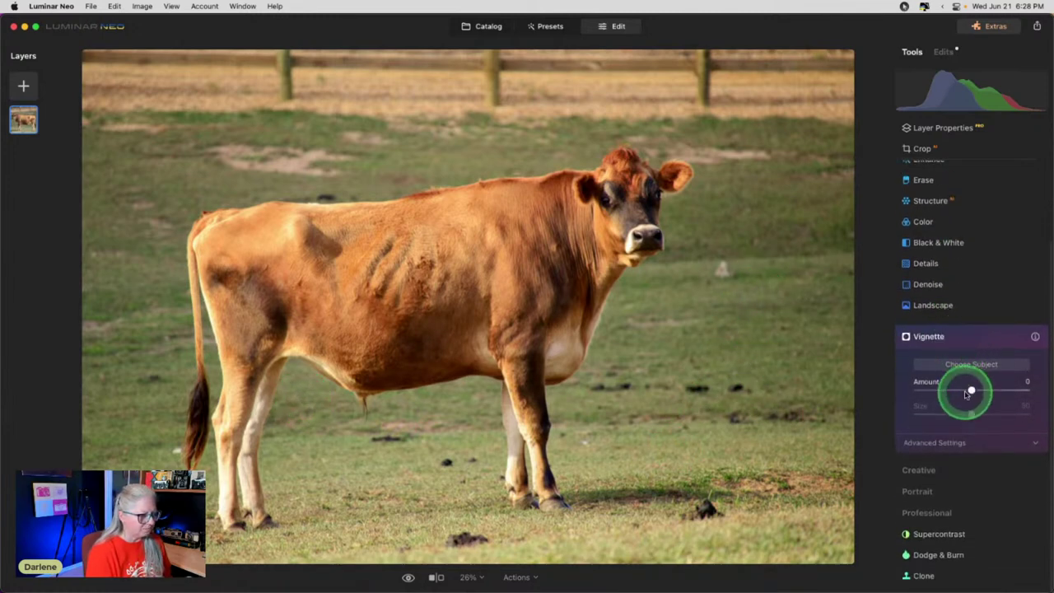
drag(970, 389, 940, 389)
click(938, 442)
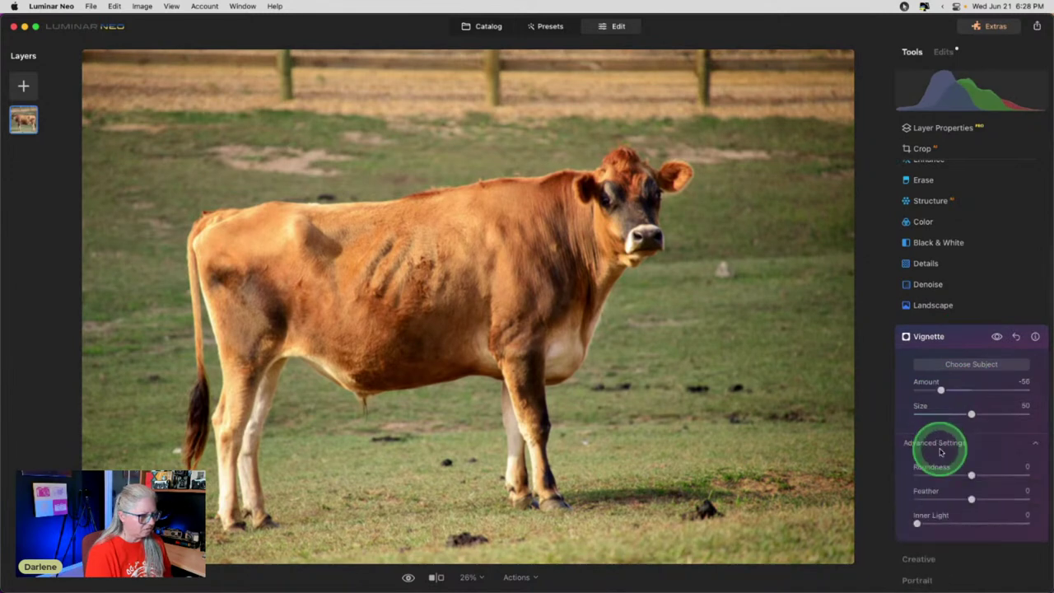
drag(966, 497, 881, 499)
drag(940, 389, 941, 414)
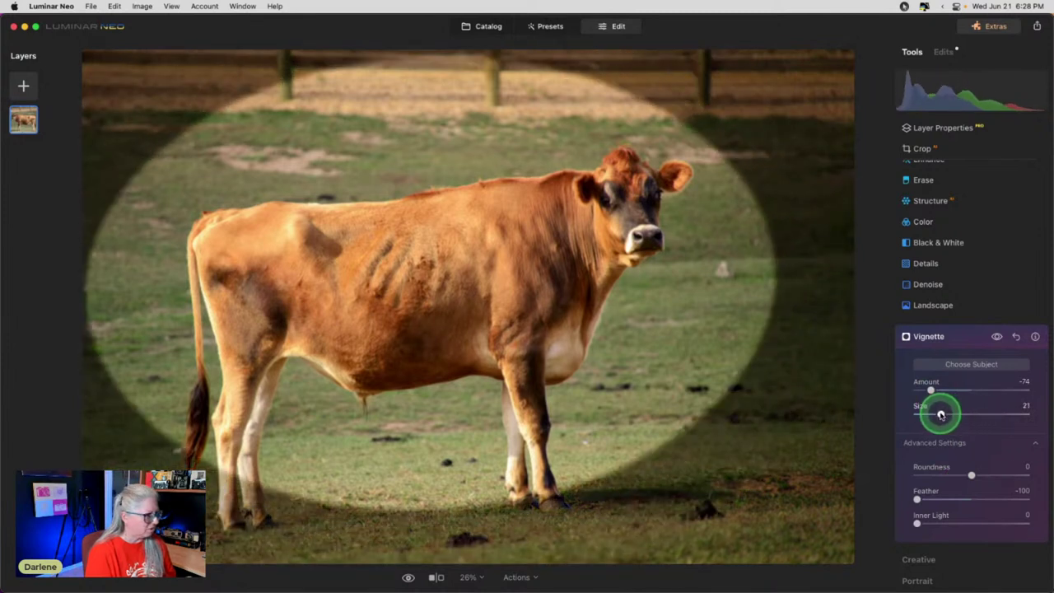
drag(971, 475, 990, 475)
Choose the middle of the cow's body as the subject to center the vignette on it.
click(972, 363)
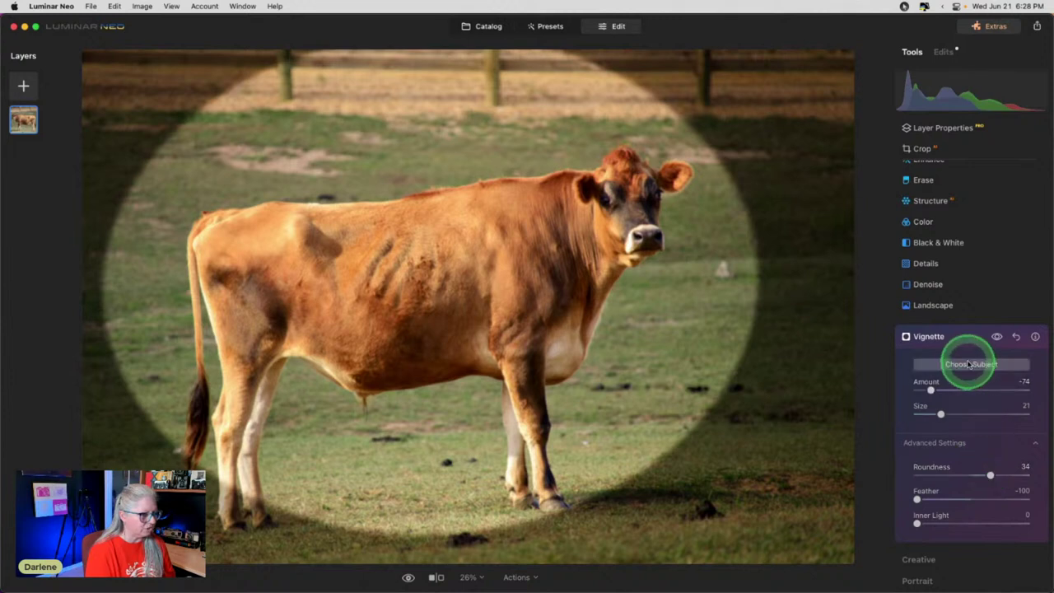
click(456, 280)
click(442, 293)
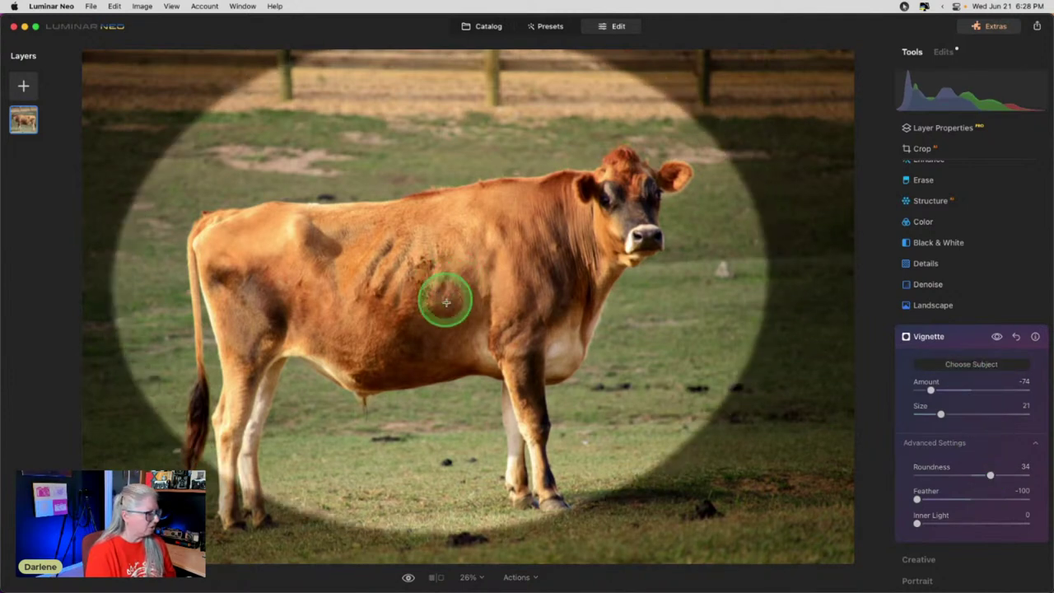
drag(446, 294, 453, 305)
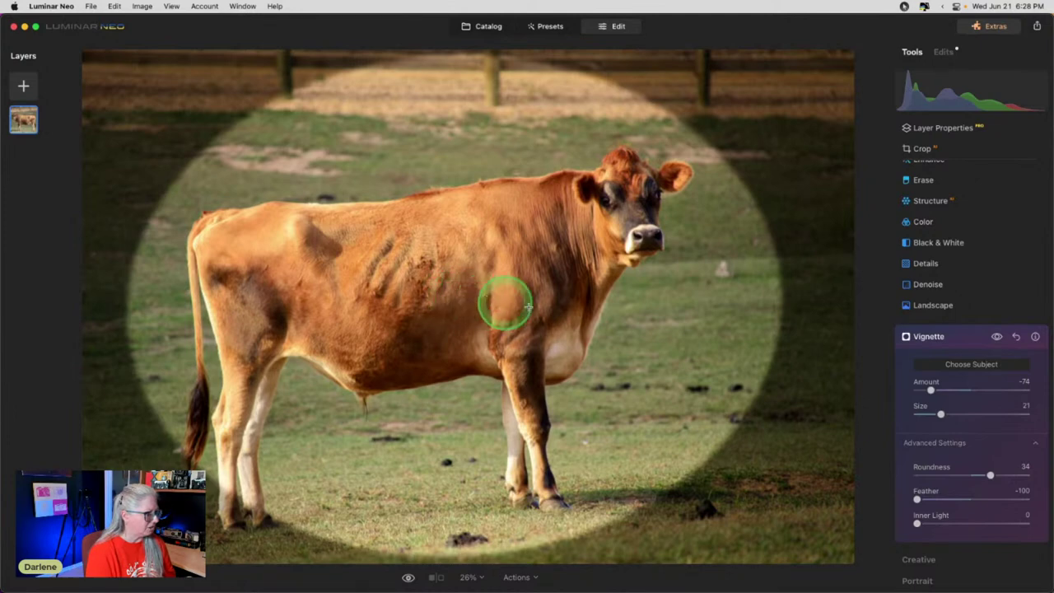
Soften the vignette by setting Amount to -52, Size to 35 and Feather to 71.
mouse_move(931, 391)
mouse_down()
mouse_move(958, 387)
mouse_move(949, 390)
mouse_up()
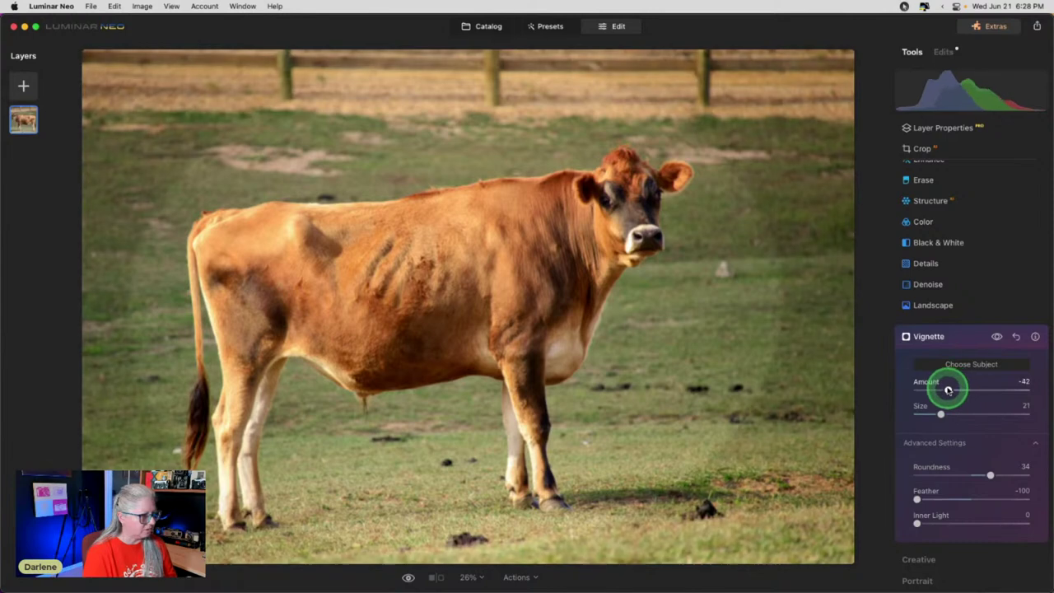
drag(916, 498, 1010, 498)
mouse_move(947, 390)
mouse_down()
mouse_move(957, 388)
mouse_move(945, 390)
mouse_up()
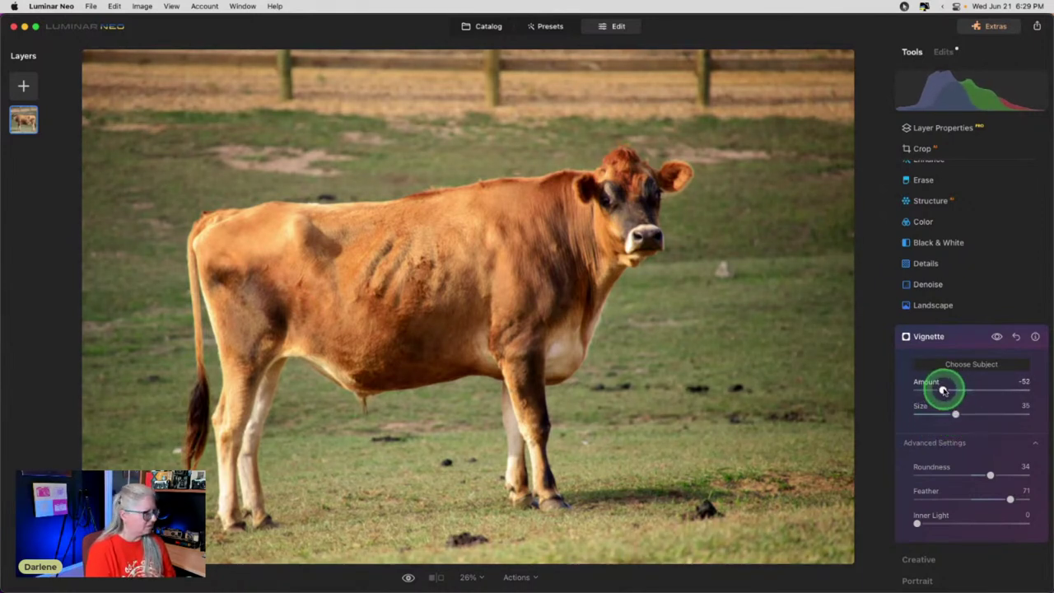
Refine the vignette's shape with Roundness -9, Size 11 and Feather 61, keeping Amount at -52.
drag(1009, 499, 916, 498)
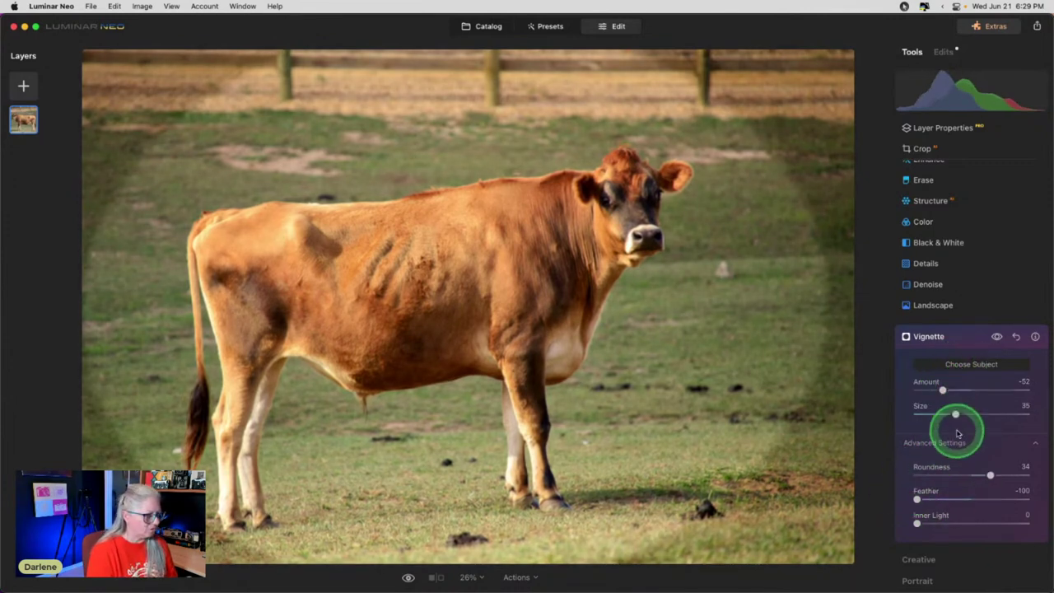
drag(990, 474, 965, 473)
drag(955, 414, 931, 413)
drag(916, 499, 1006, 499)
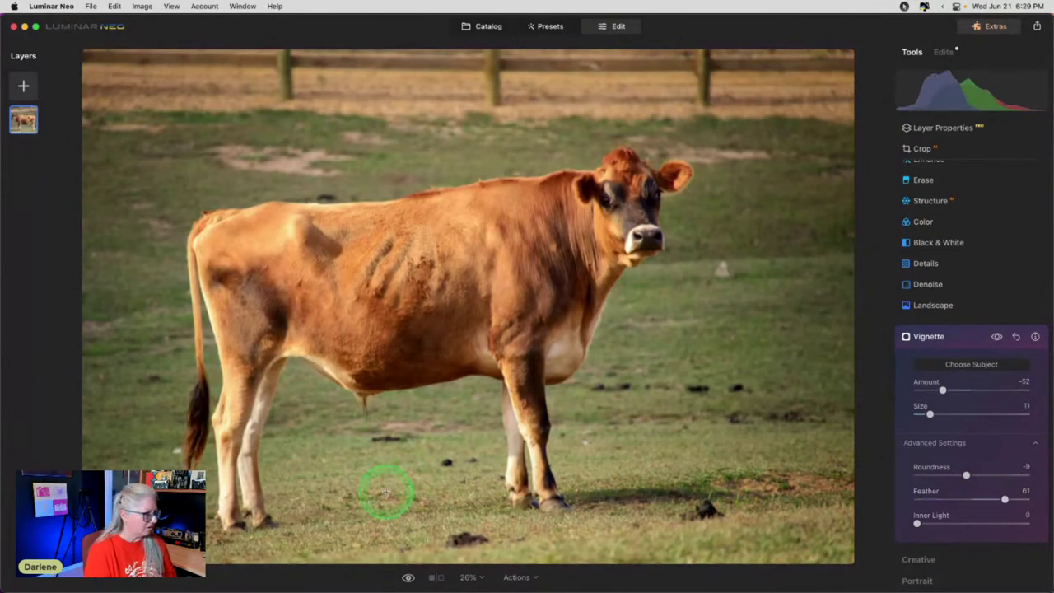
mouse_move(943, 387)
mouse_down()
mouse_move(952, 385)
mouse_move(944, 389)
mouse_up()
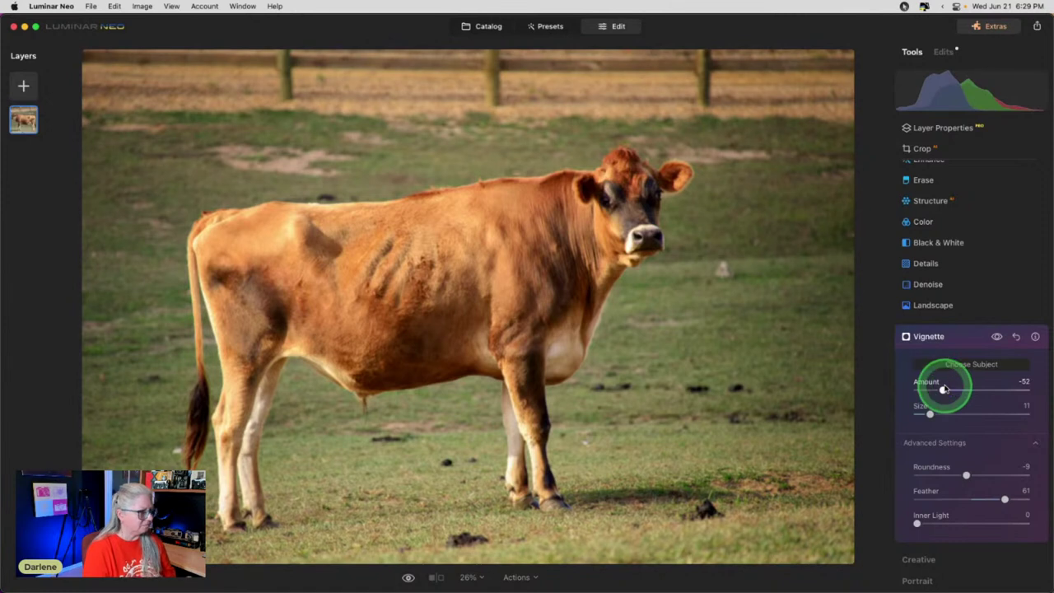
In the Color tool's HSL settings, set the Luminance of Yellow to 4 and Green to -29.
click(952, 336)
click(948, 317)
click(918, 426)
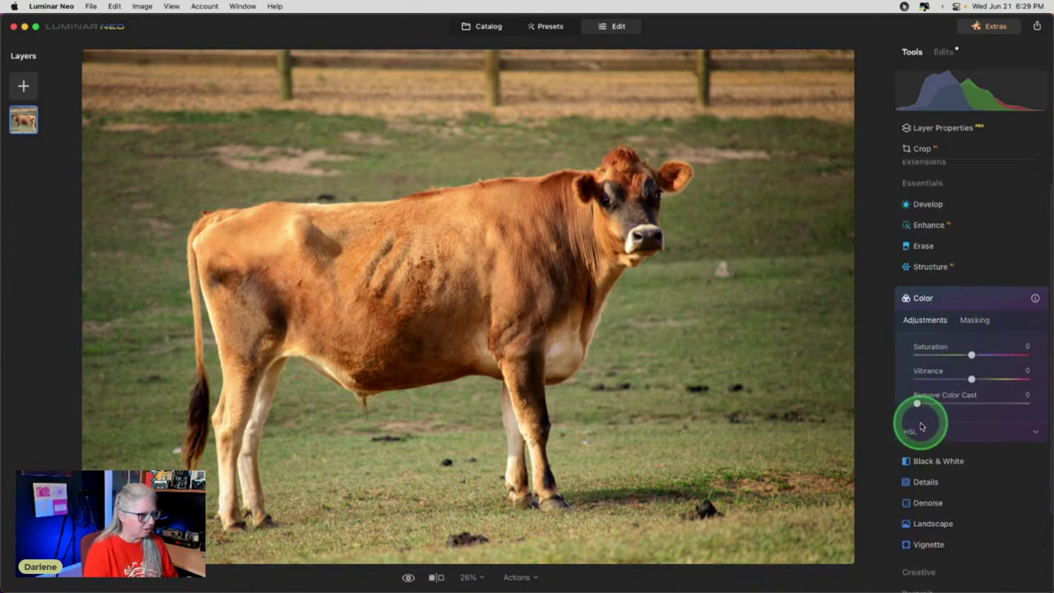
scroll(950, 348, down, 5)
click(934, 286)
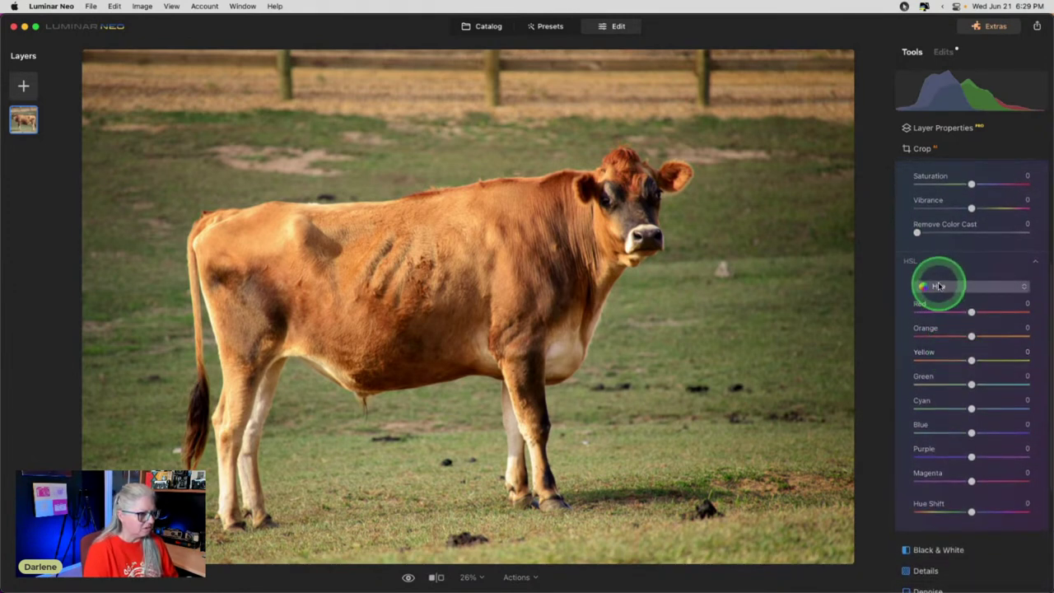
click(946, 327)
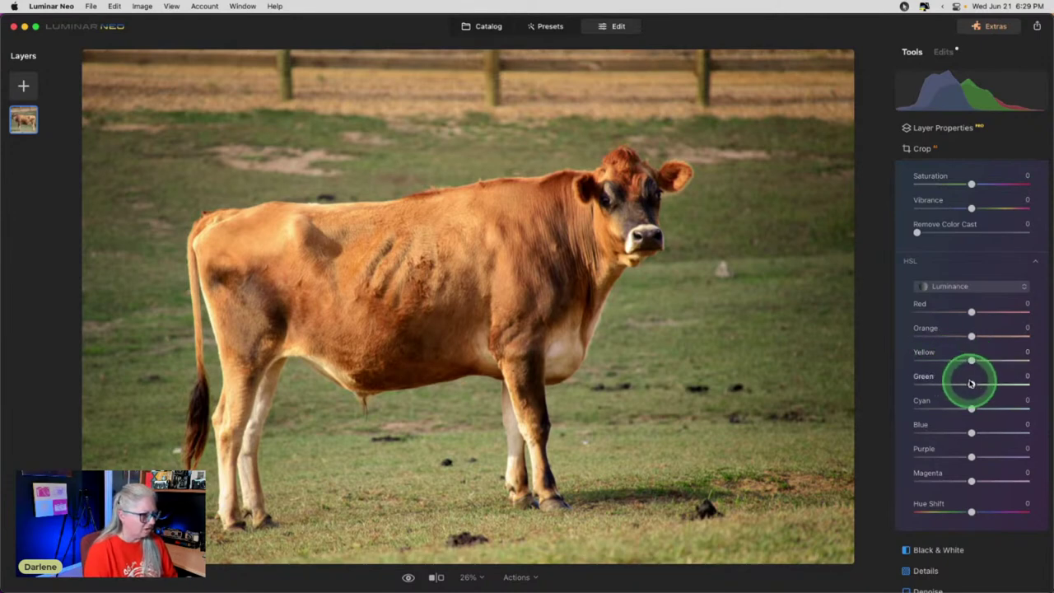
mouse_move(973, 384)
mouse_down()
mouse_move(917, 400)
mouse_move(865, 396)
mouse_move(1033, 399)
mouse_move(865, 395)
mouse_move(966, 415)
mouse_move(960, 404)
mouse_move(971, 405)
mouse_move(880, 400)
mouse_move(1029, 403)
mouse_move(814, 396)
mouse_move(1029, 403)
mouse_move(977, 392)
mouse_up()
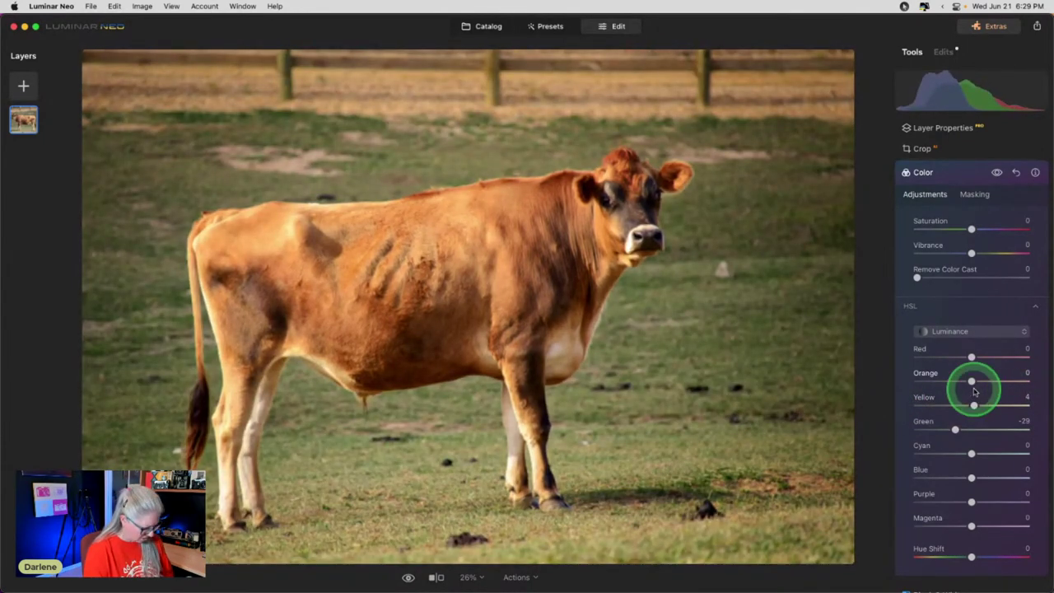
Darken the grass by setting the Yellow luminance to -14 and the Green luminance to -25.
drag(970, 405, 965, 432)
click(954, 427)
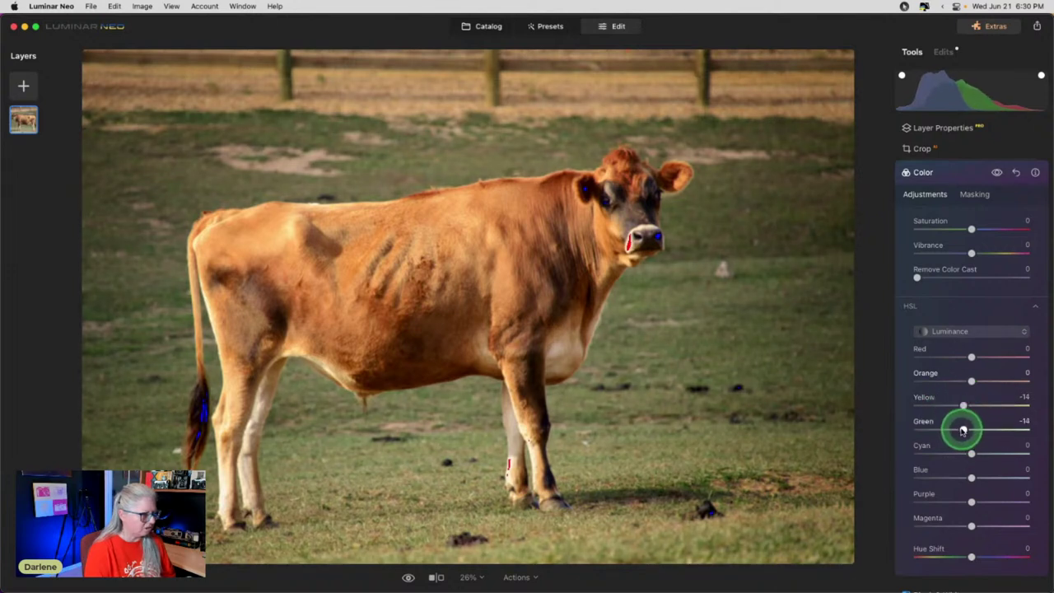
click(969, 389)
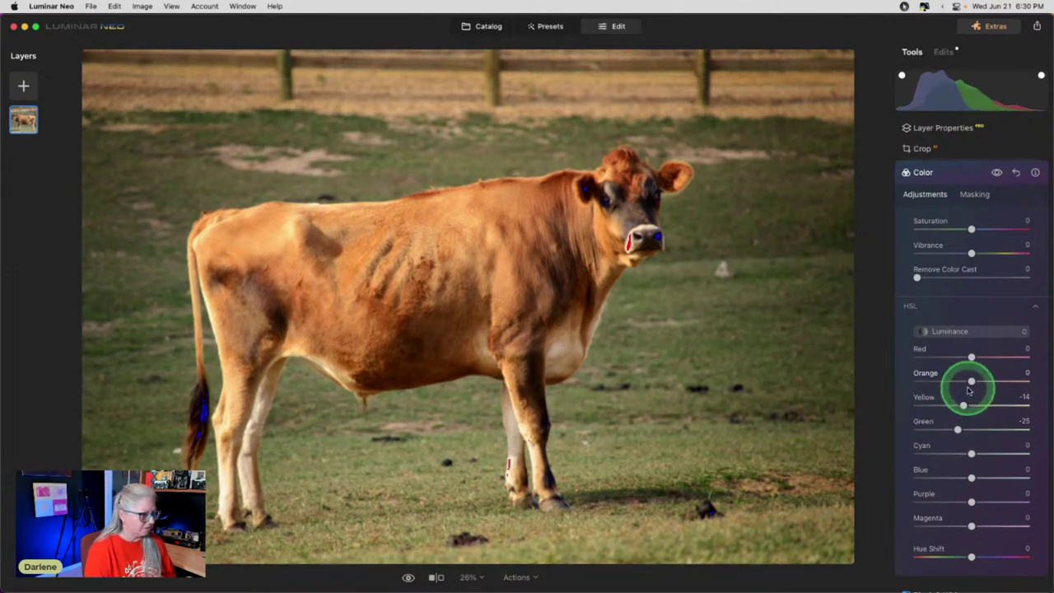
Try darker and brighter Orange luminance on the cow, up to 58, and reset it to 0.
drag(971, 383, 915, 378)
drag(918, 380, 1003, 380)
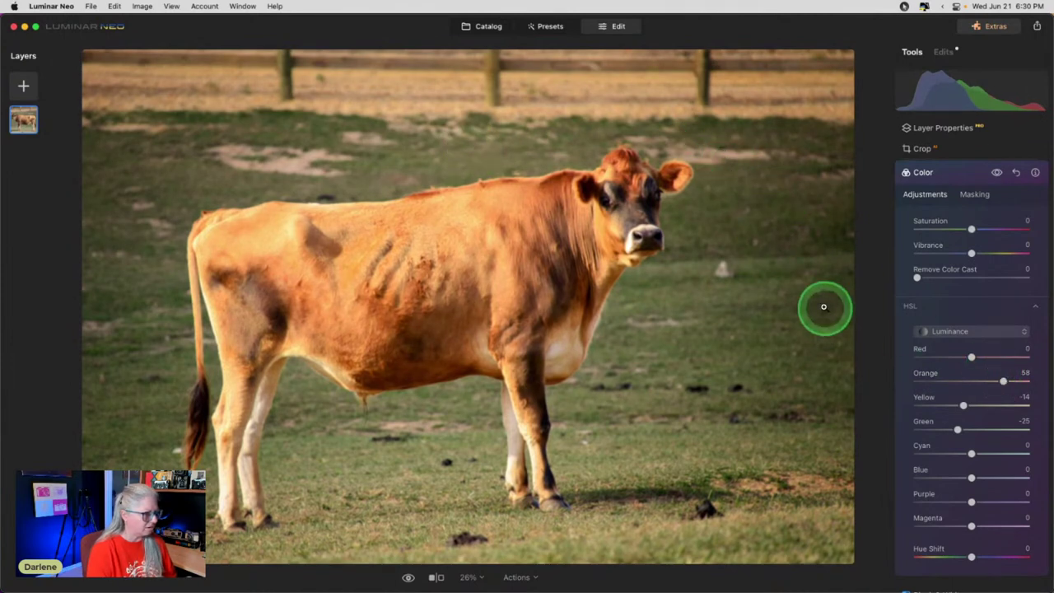
double_click(1002, 380)
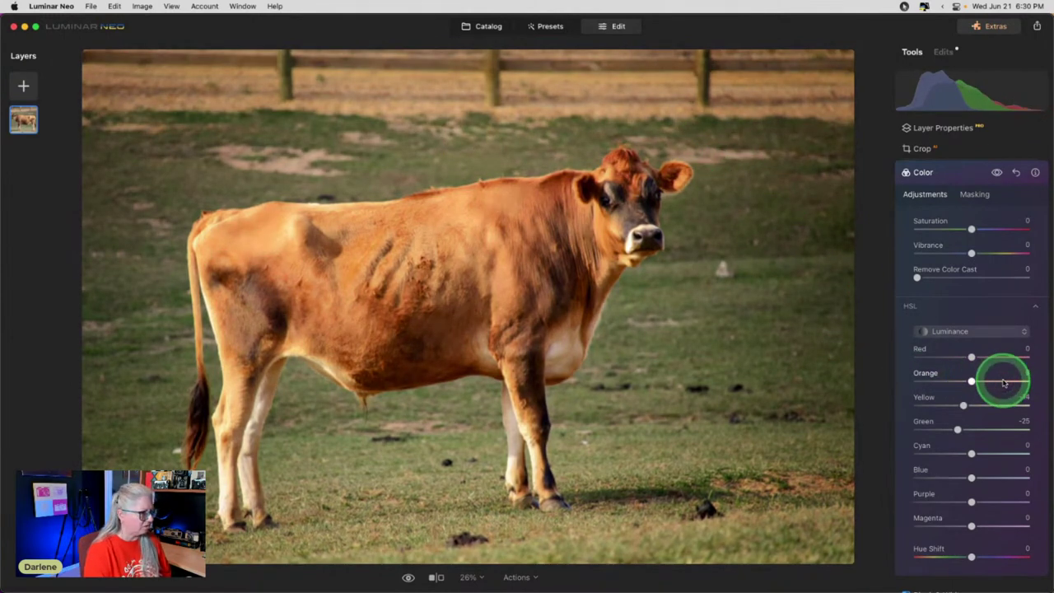
Compare the photo with and without the Color edits, and set the luminance of Orange to -38, Yellow to -17 and Green to -7.
click(996, 172)
click(996, 173)
click(997, 172)
click(996, 173)
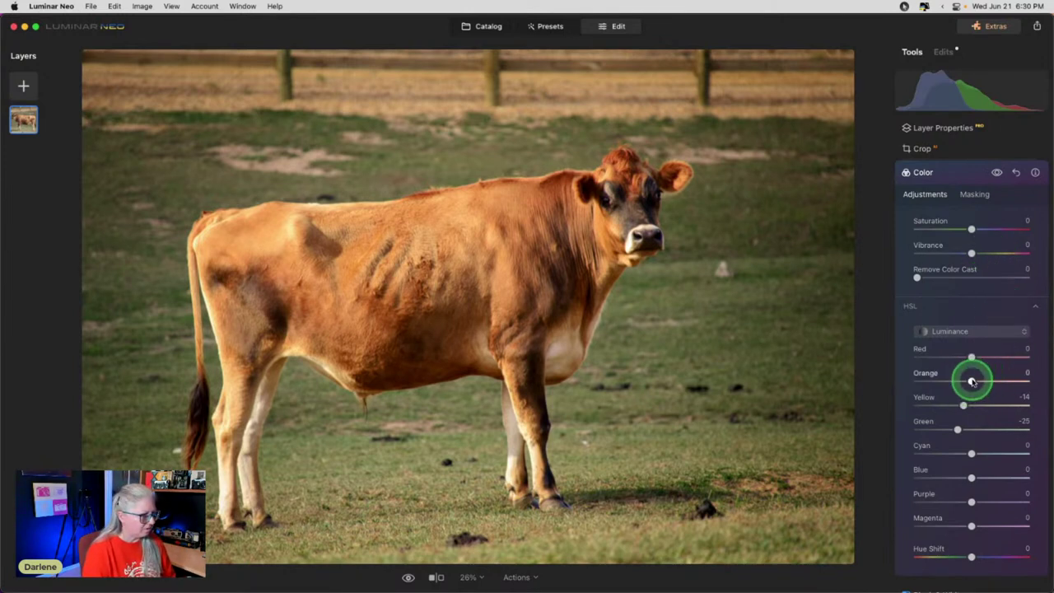
drag(967, 380, 956, 406)
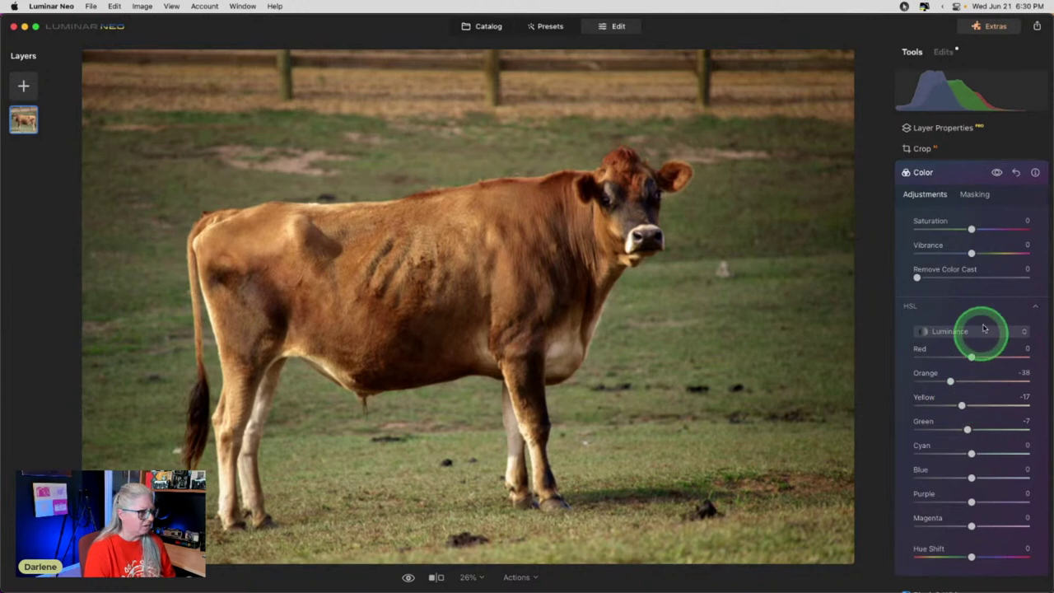
Limit the Color adjustments to the background with an AI mask of Natural Ground and Man Made Ground.
click(976, 194)
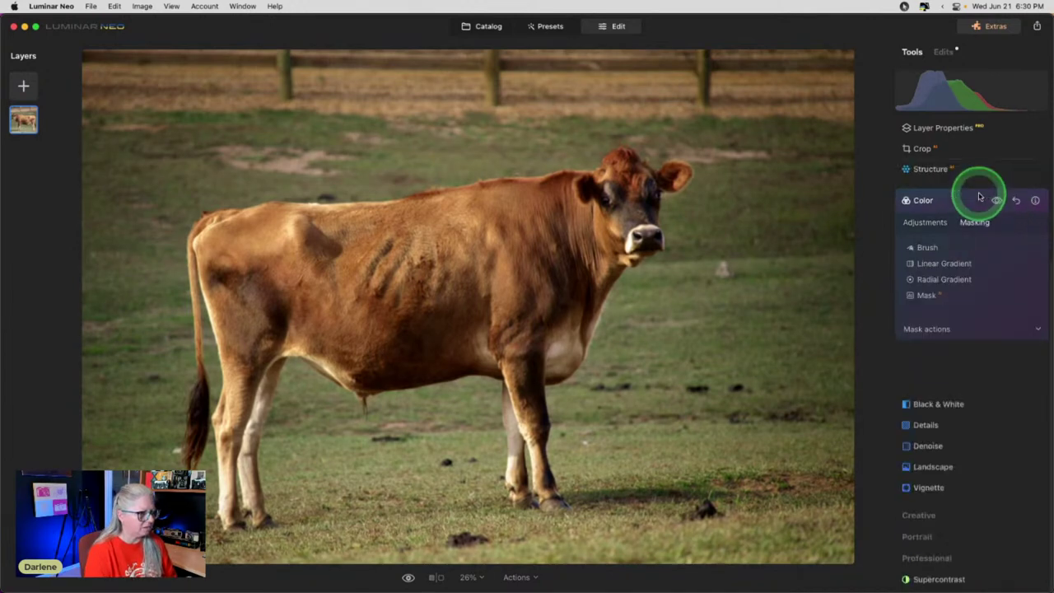
click(919, 296)
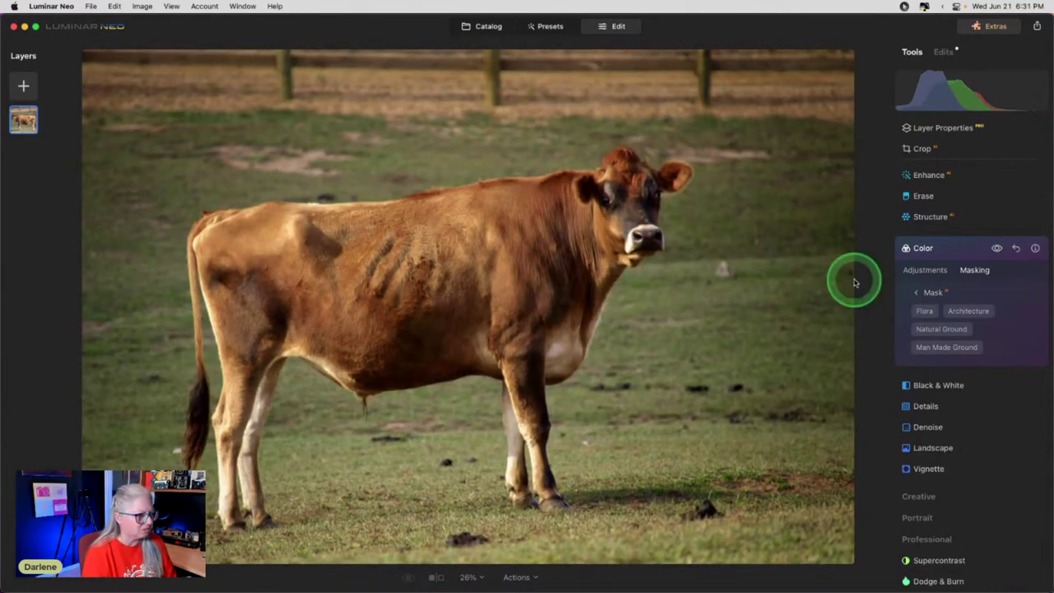
click(928, 350)
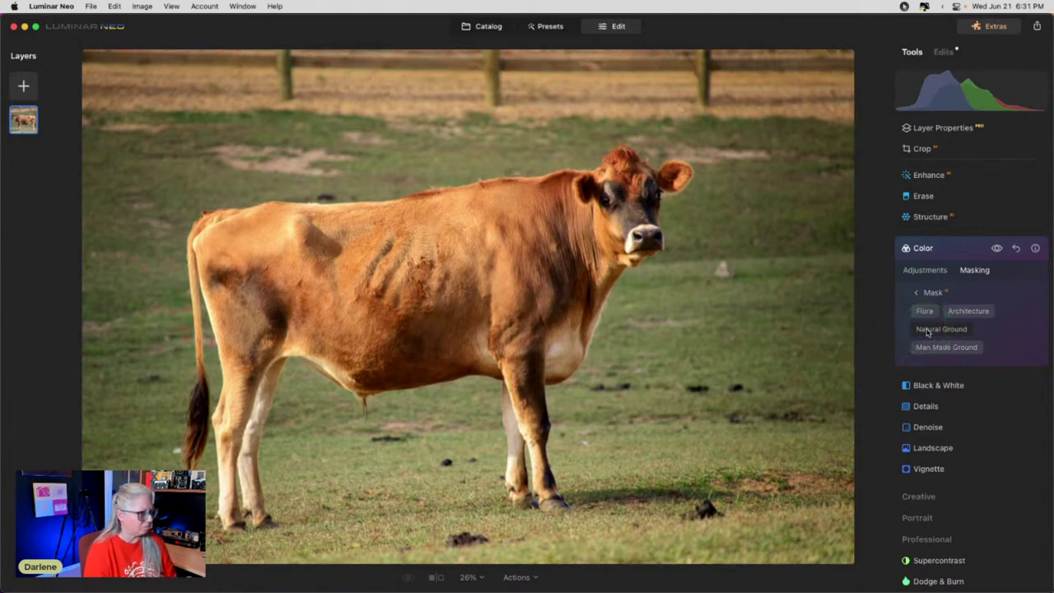
click(927, 329)
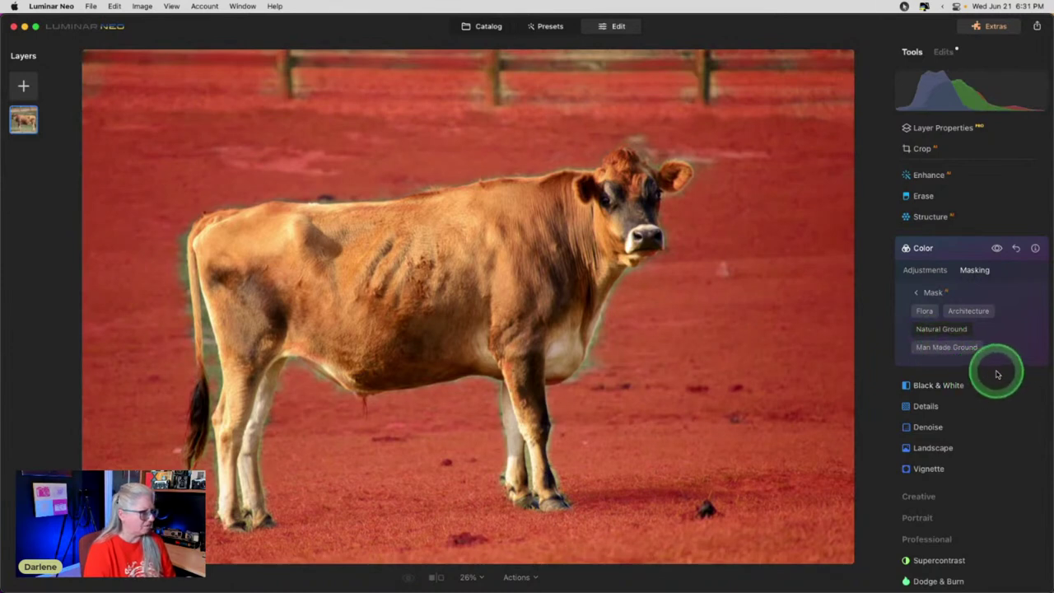
click(919, 348)
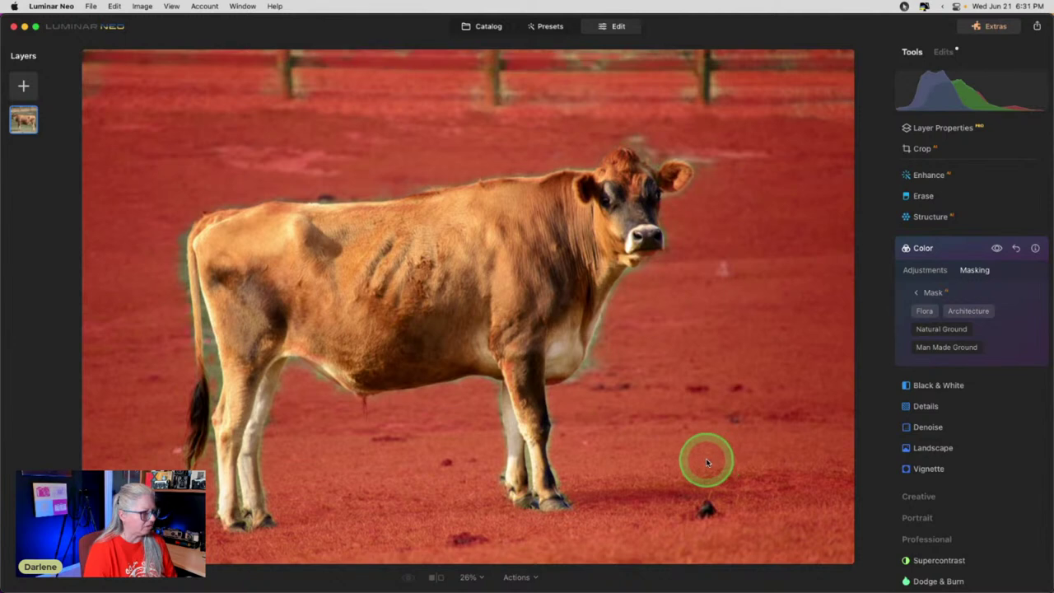
Try adding Architecture and Flora to the Color mask and remove each of them again.
click(960, 311)
click(960, 311)
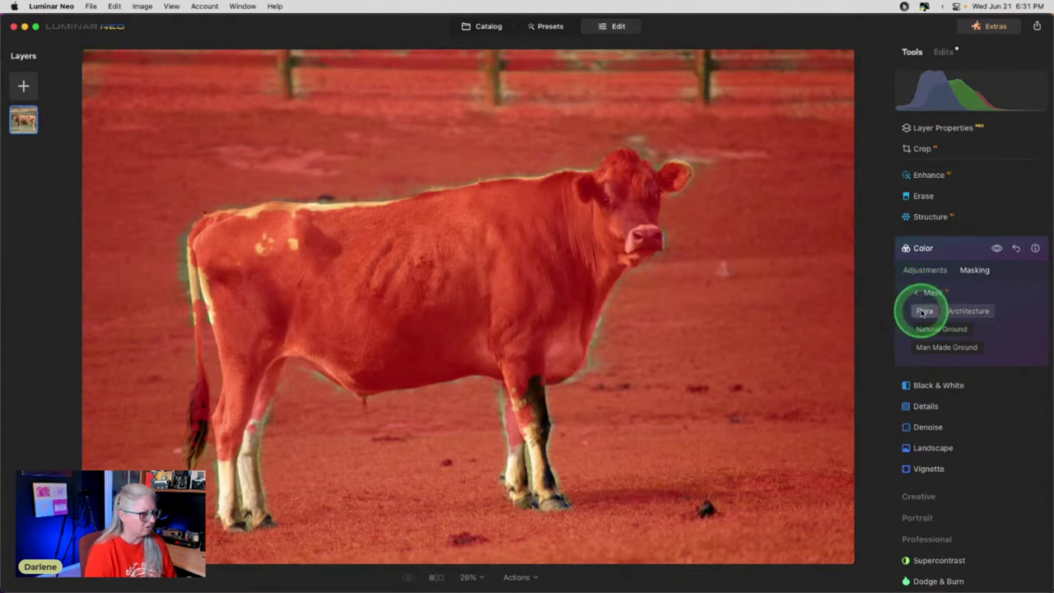
click(922, 312)
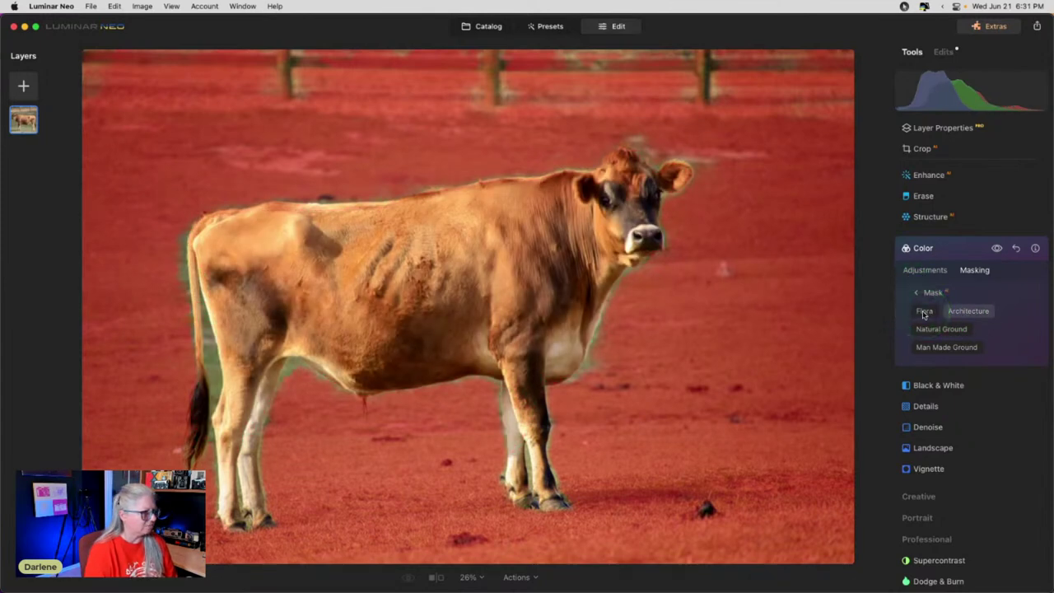
click(923, 312)
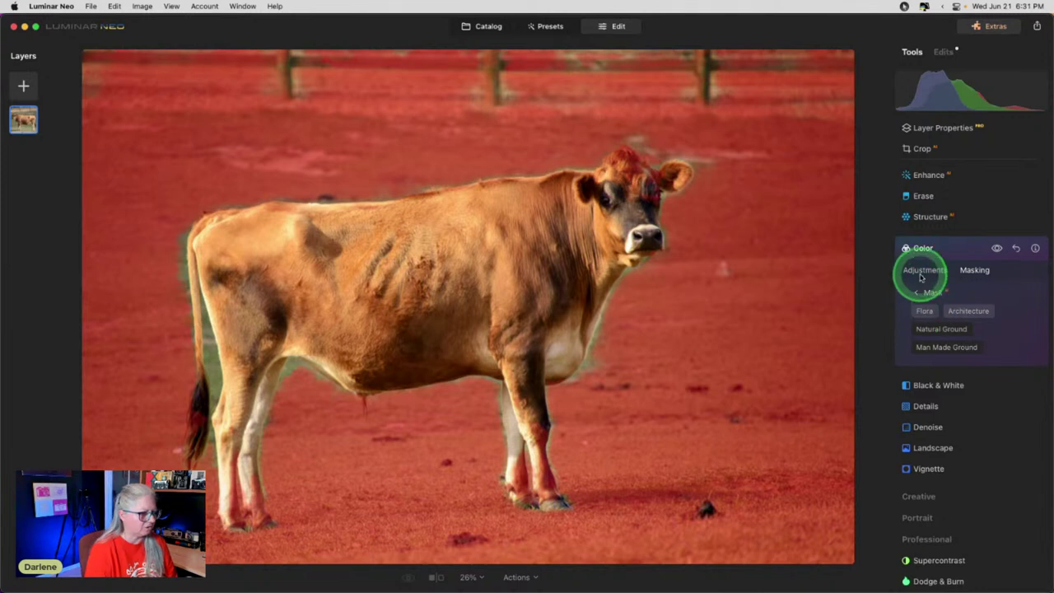
Paint the Color mask along the fence strip behind the cow with the brush and return to the color adjustments.
click(924, 293)
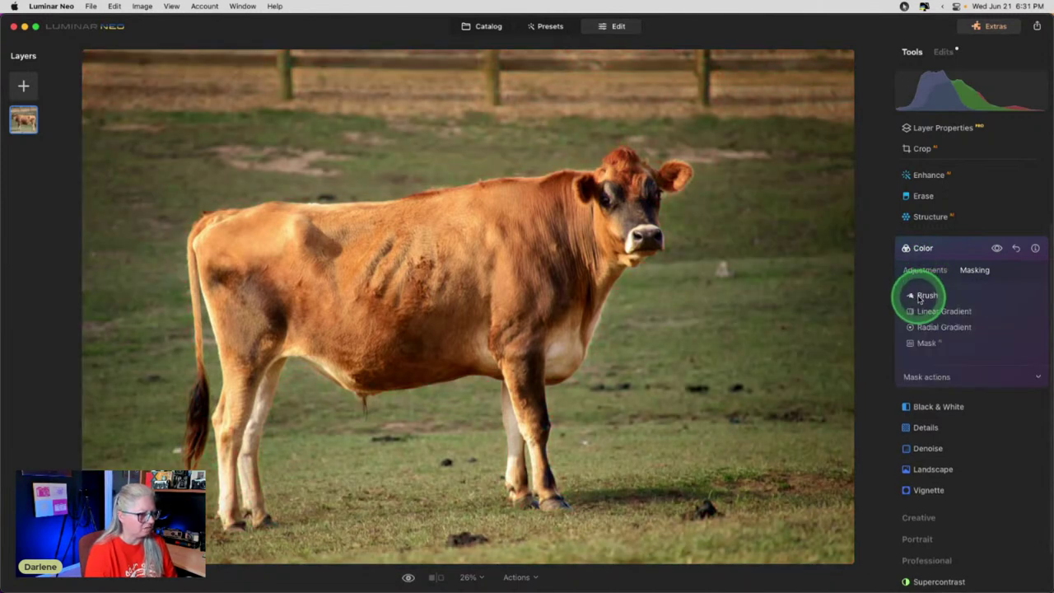
click(922, 296)
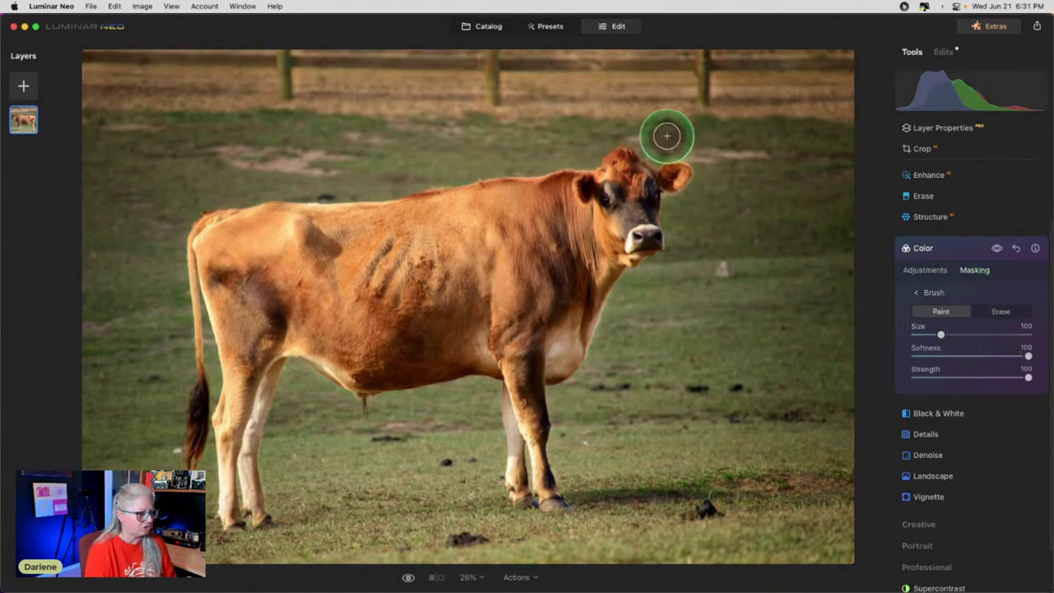
mouse_move(546, 78)
mouse_down()
mouse_move(630, 55)
mouse_move(689, 95)
mouse_move(853, 47)
mouse_move(727, 153)
mouse_move(501, 105)
mouse_move(522, 68)
mouse_move(275, 85)
mouse_move(200, 71)
mouse_move(95, 77)
mouse_up()
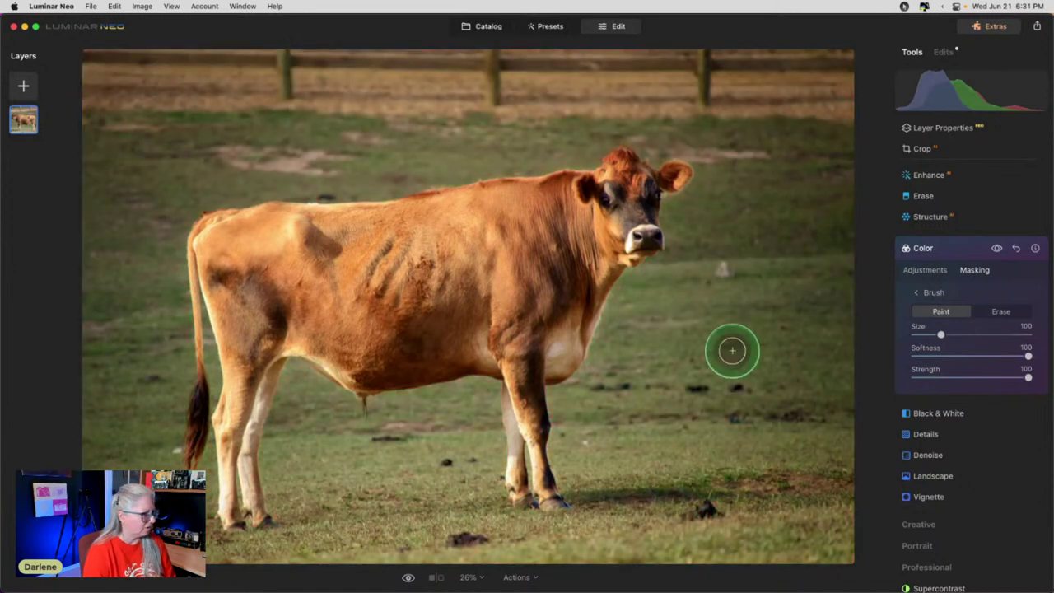
click(927, 291)
click(925, 271)
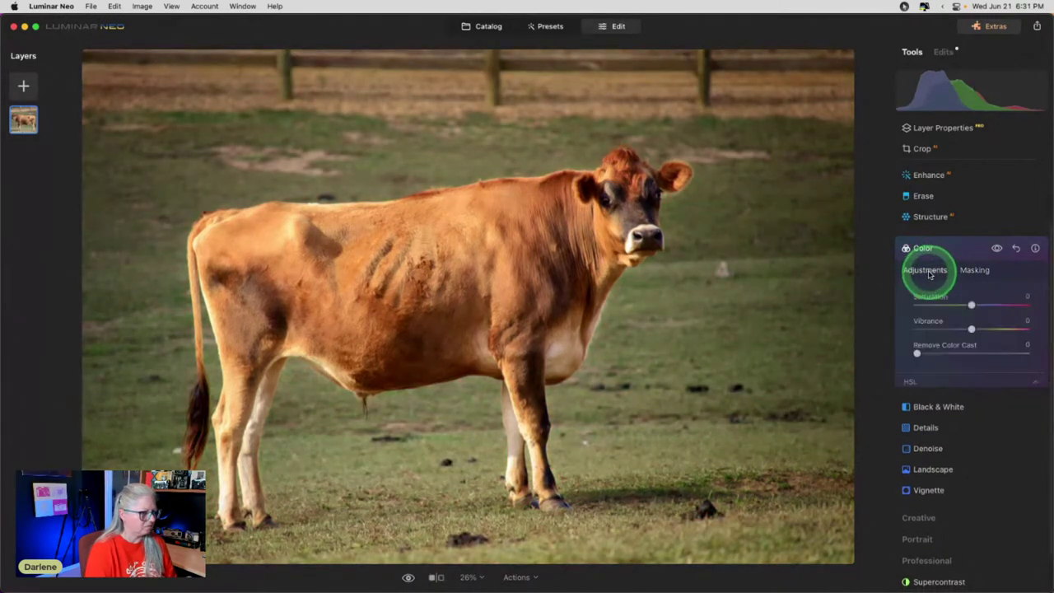
Compare the photo with and without the Color edits, and set the luminance of Orange to -25 and Yellow to -19.
click(996, 190)
click(997, 191)
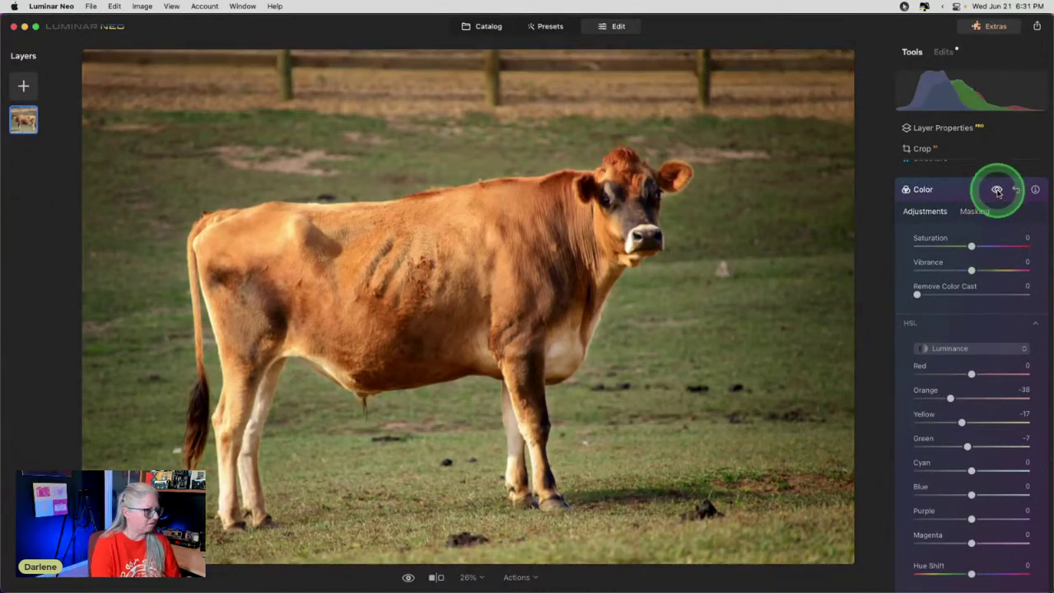
click(996, 190)
click(996, 190)
click(996, 190)
click(996, 191)
drag(950, 399, 960, 423)
click(961, 424)
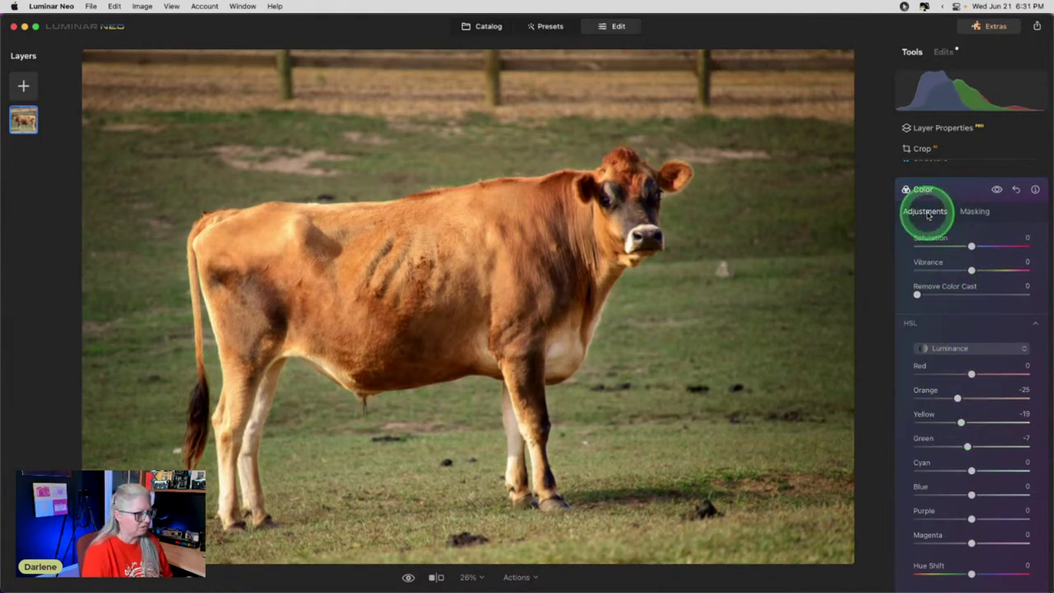
Shift the background's HSL hue with Orange at 7, Green at 13 and Yellow at -6, and close the Color tool.
click(947, 347)
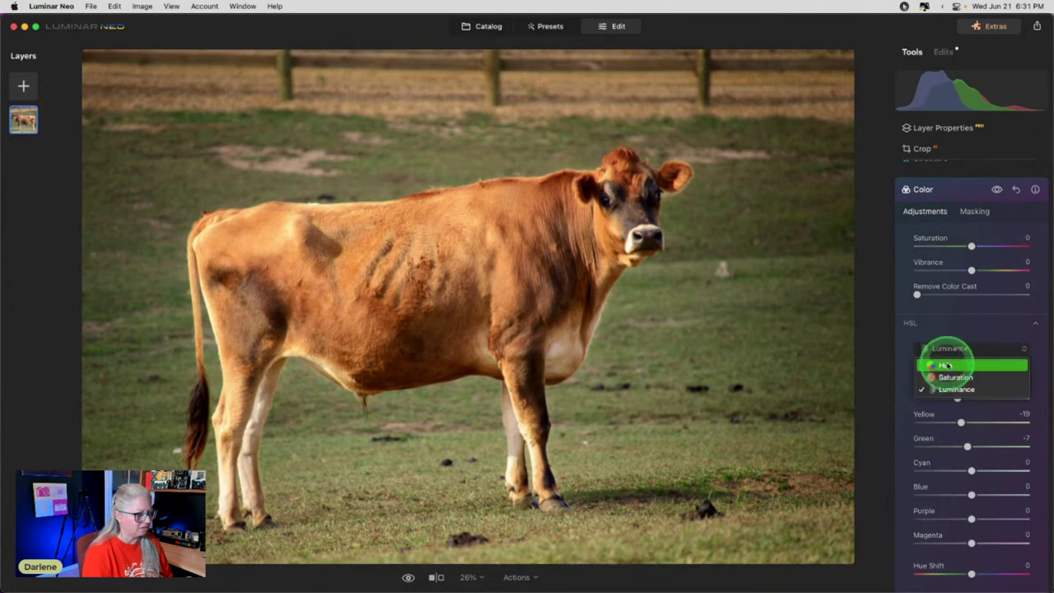
click(947, 358)
click(970, 398)
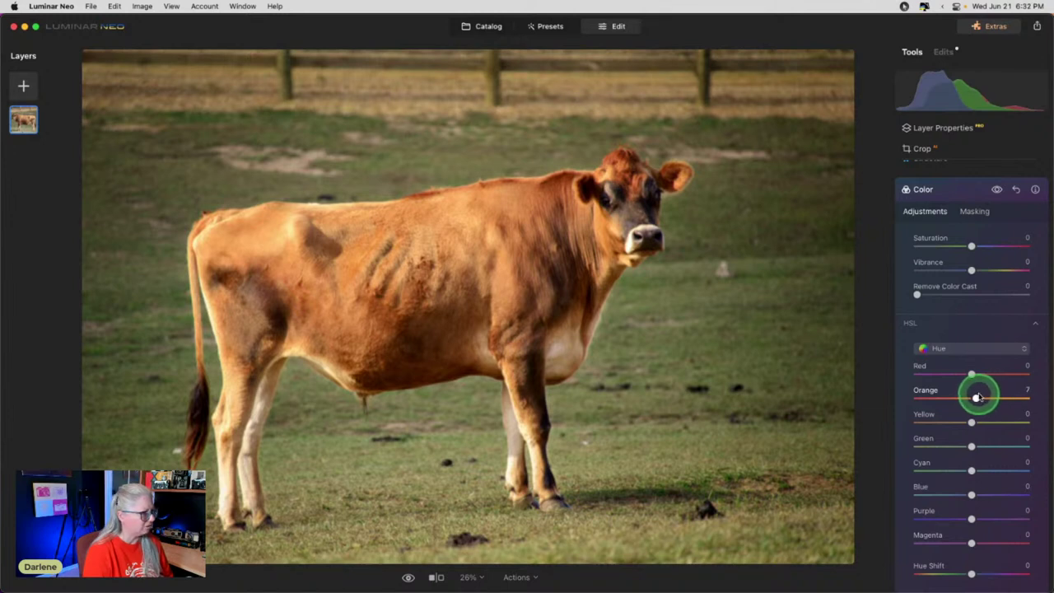
click(972, 448)
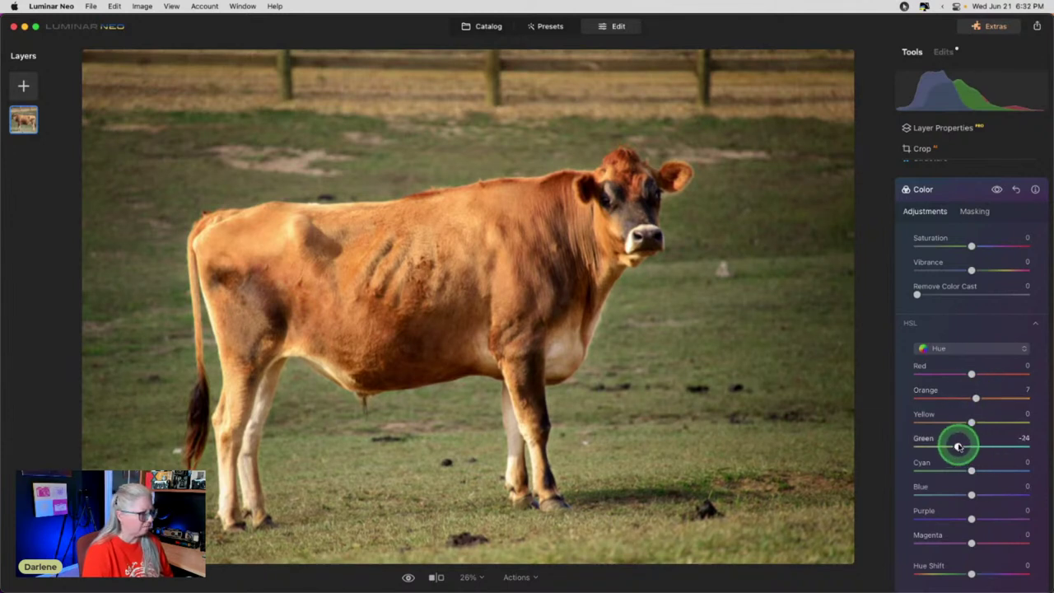
drag(1012, 446, 979, 447)
click(972, 423)
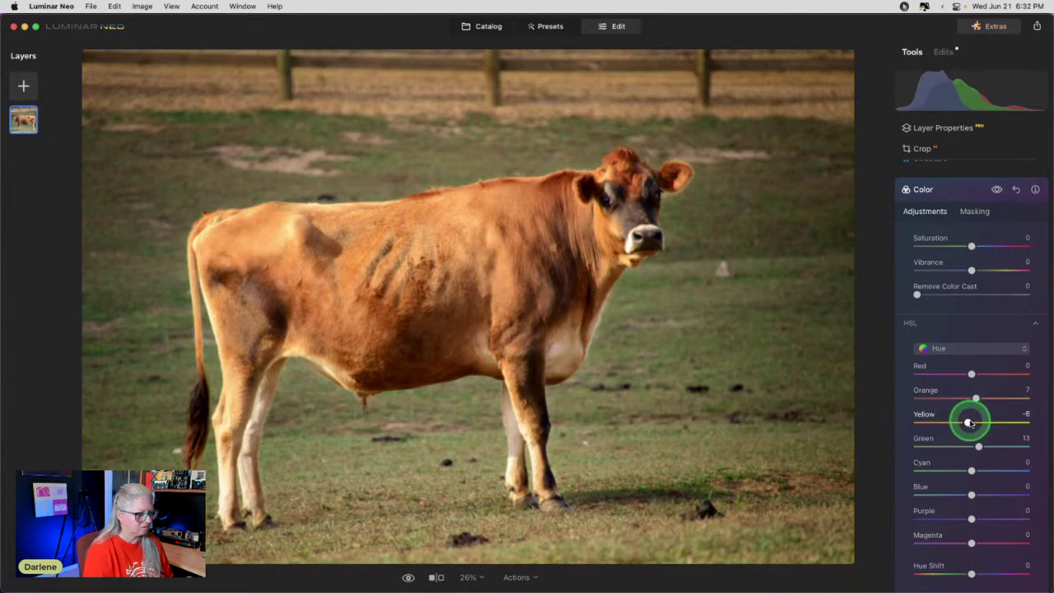
click(960, 188)
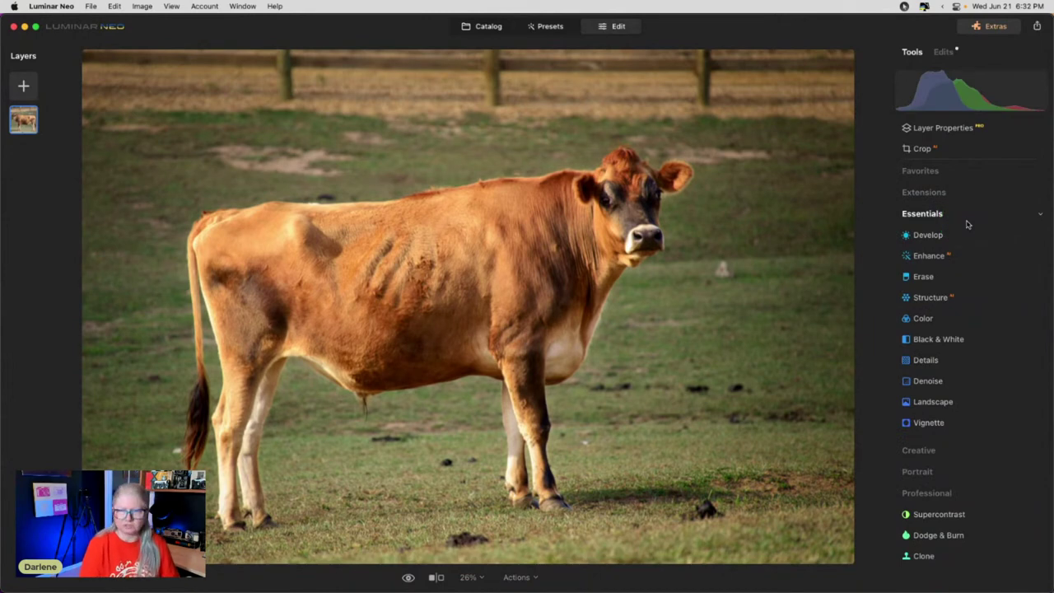
Compare the edited cow photo with its unedited original.
key(backslash)
key(backslash)
key(backslash)
key(backslash)
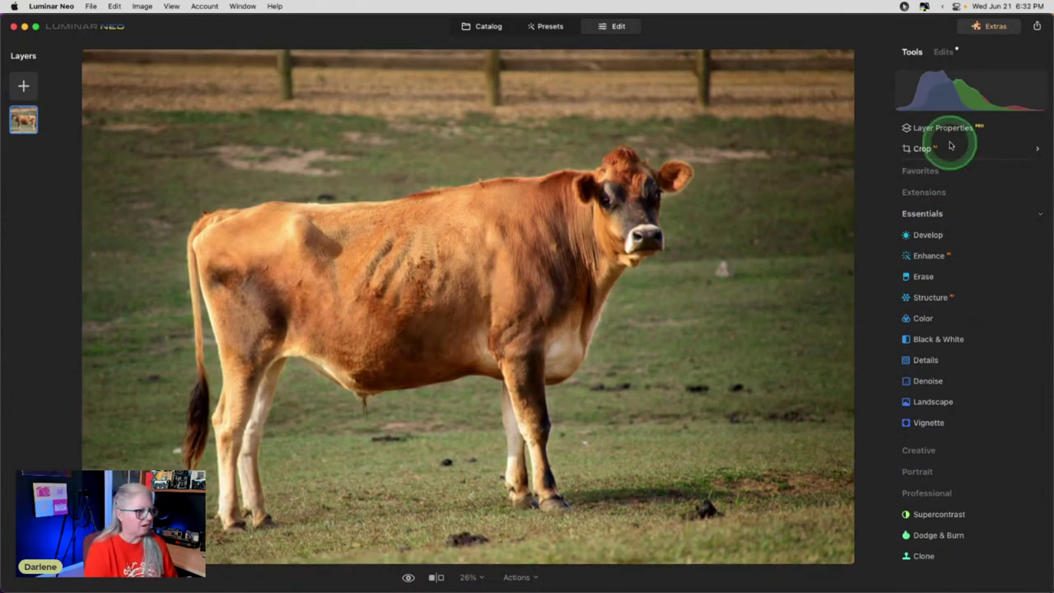
Copy the mask of the applied Color edit and return to the list of editing tools.
click(942, 52)
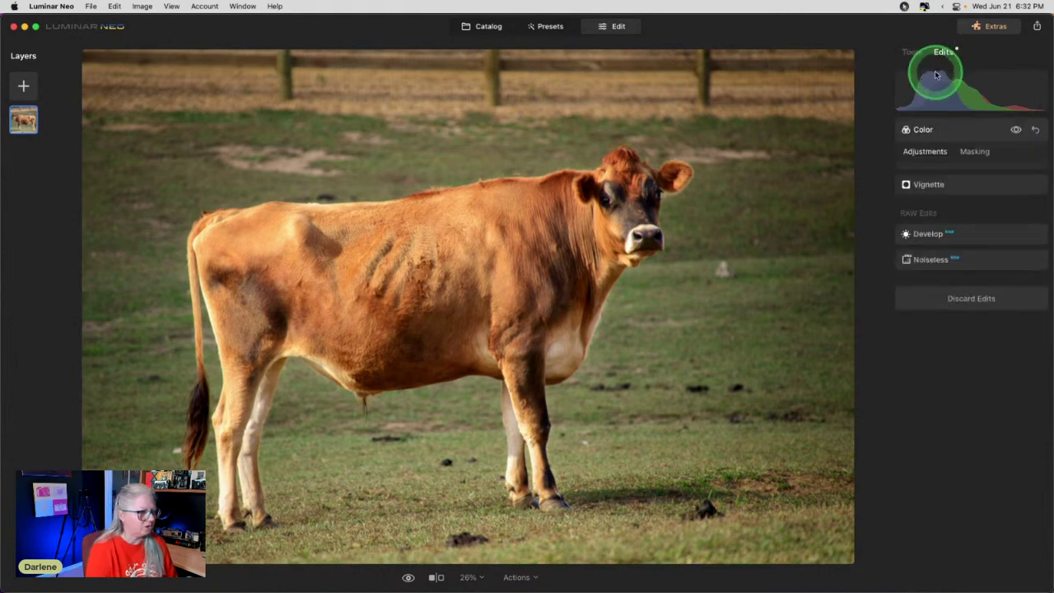
click(966, 152)
click(930, 256)
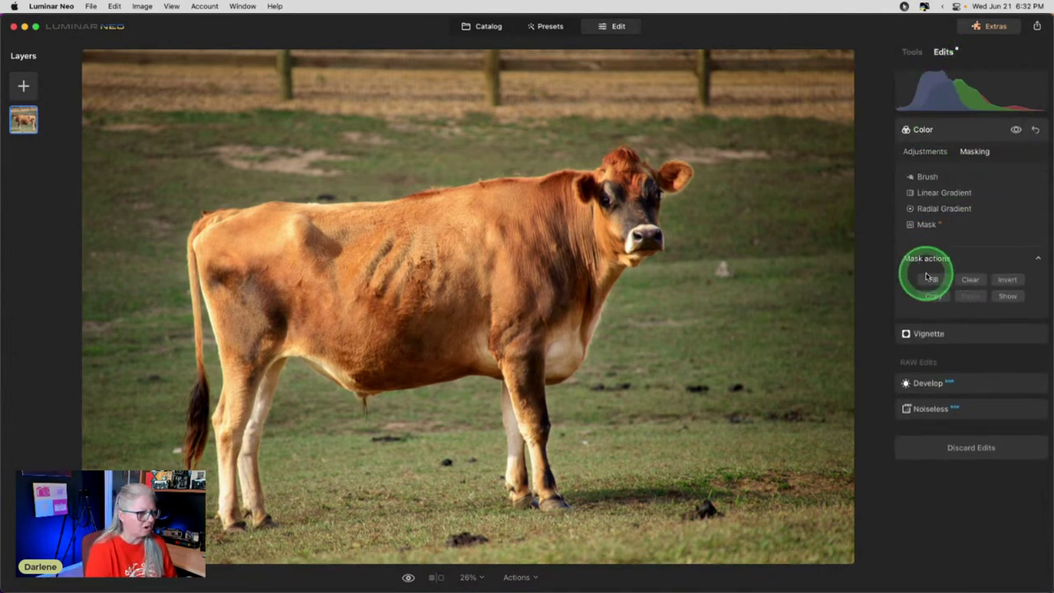
click(933, 295)
click(945, 127)
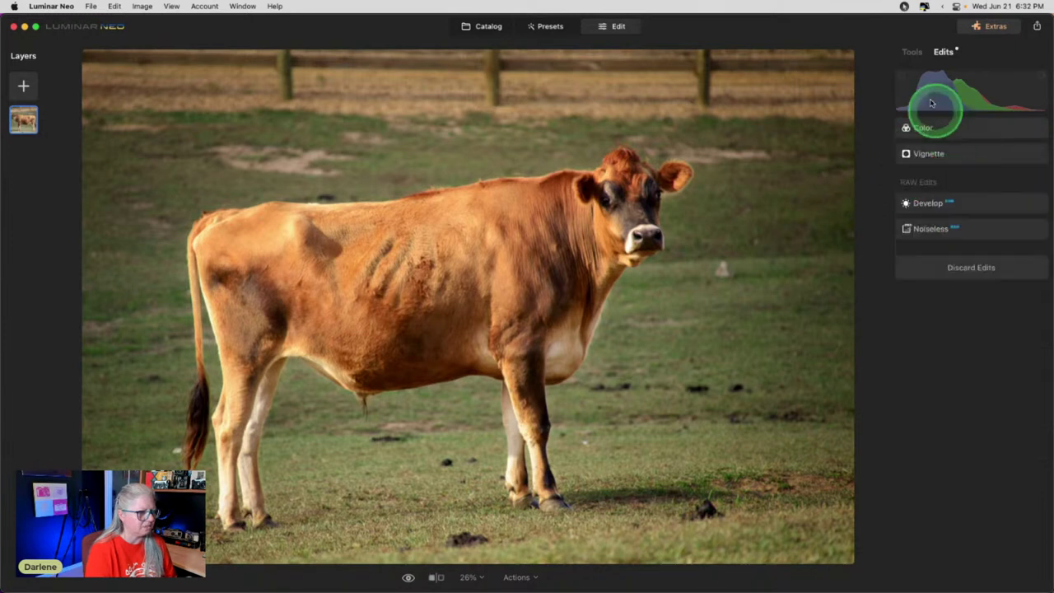
click(909, 54)
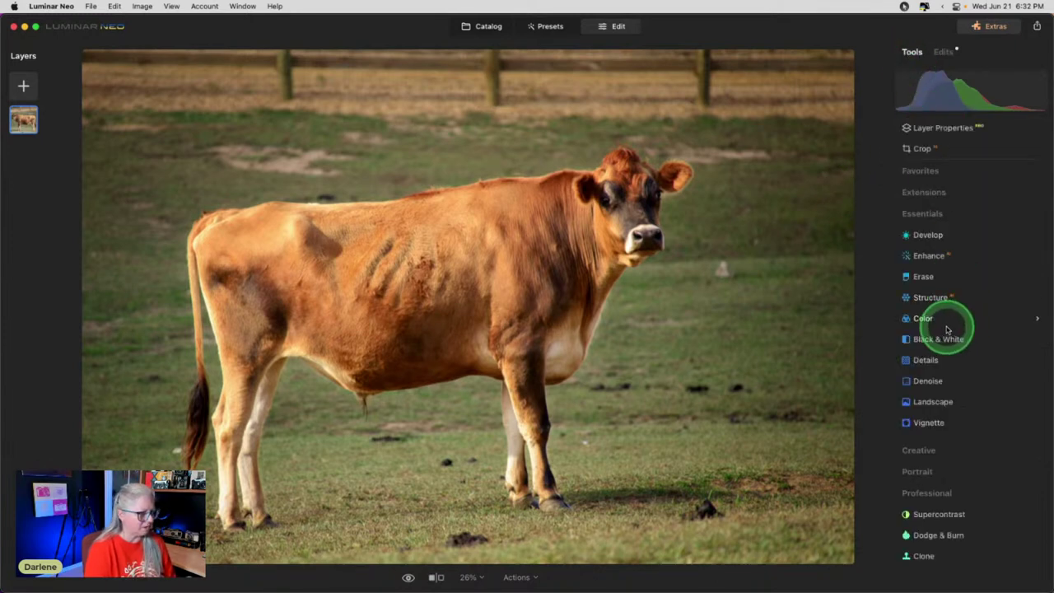
Add Structure to the photo with an amount of 36 and a boost of 22.
click(931, 298)
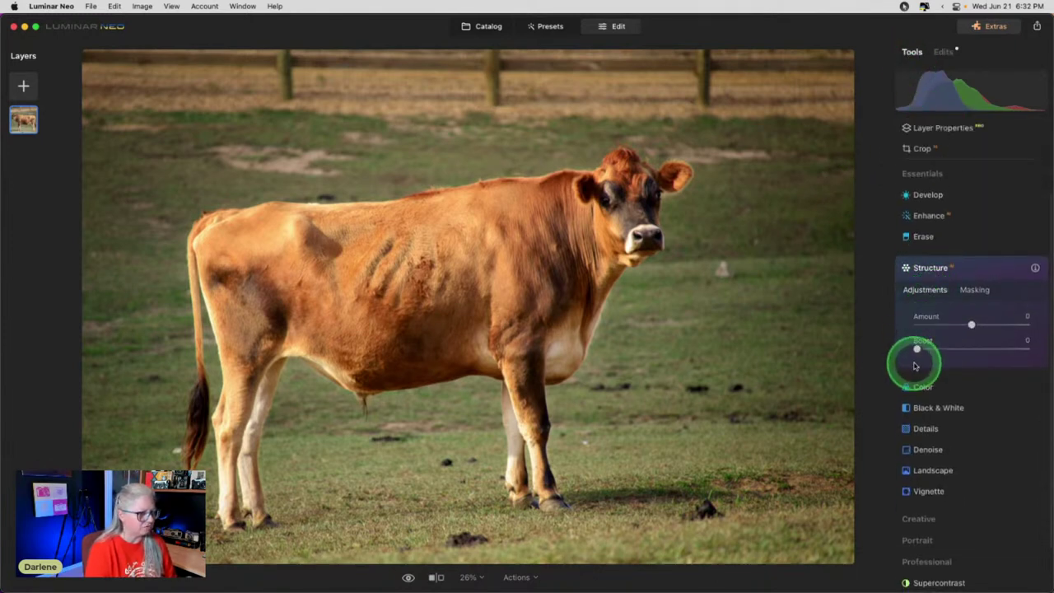
click(994, 326)
drag(916, 349, 947, 351)
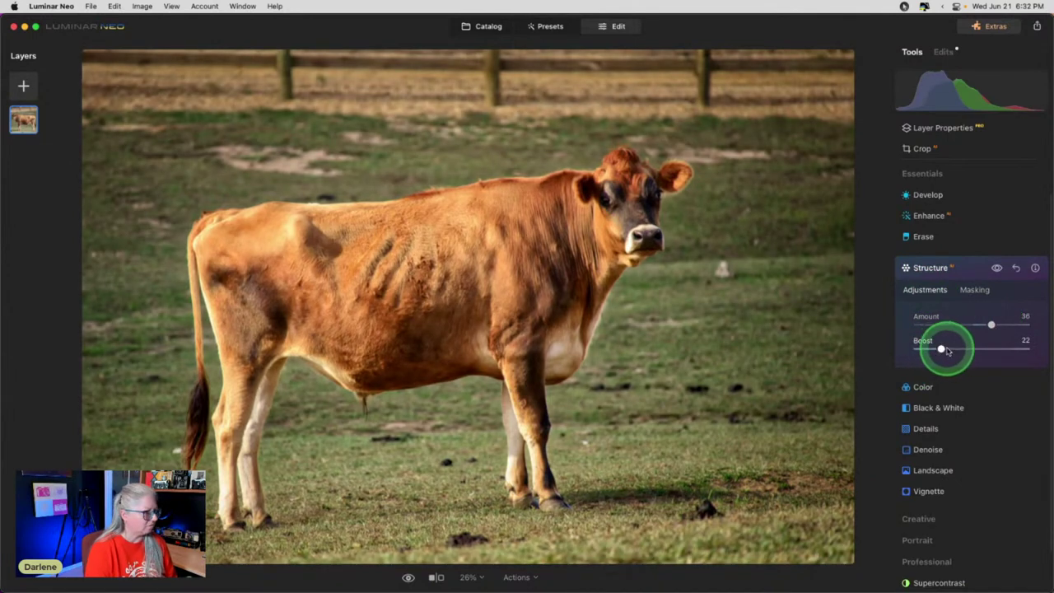
Paste the copied mask into Structure and invert it to cover only the cow, then hide the mask overlay.
click(974, 289)
click(921, 396)
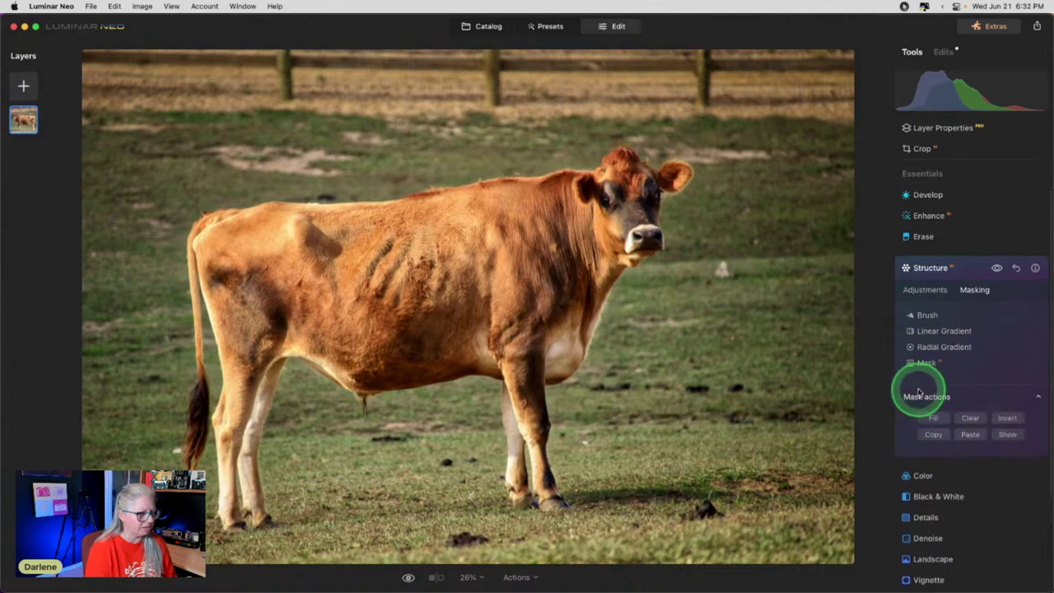
click(1004, 418)
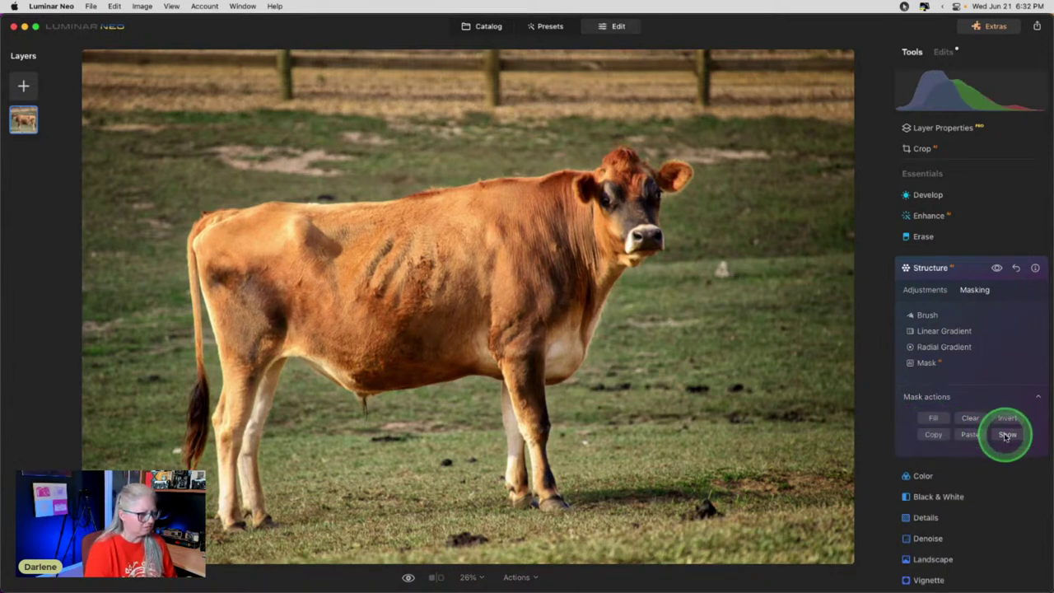
click(1008, 420)
click(1008, 421)
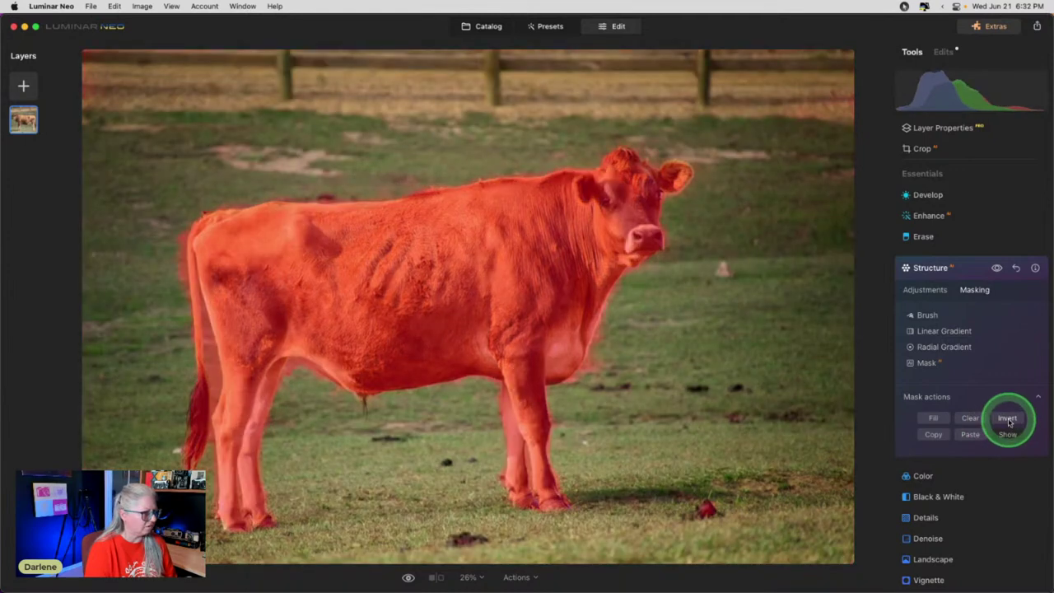
click(1006, 434)
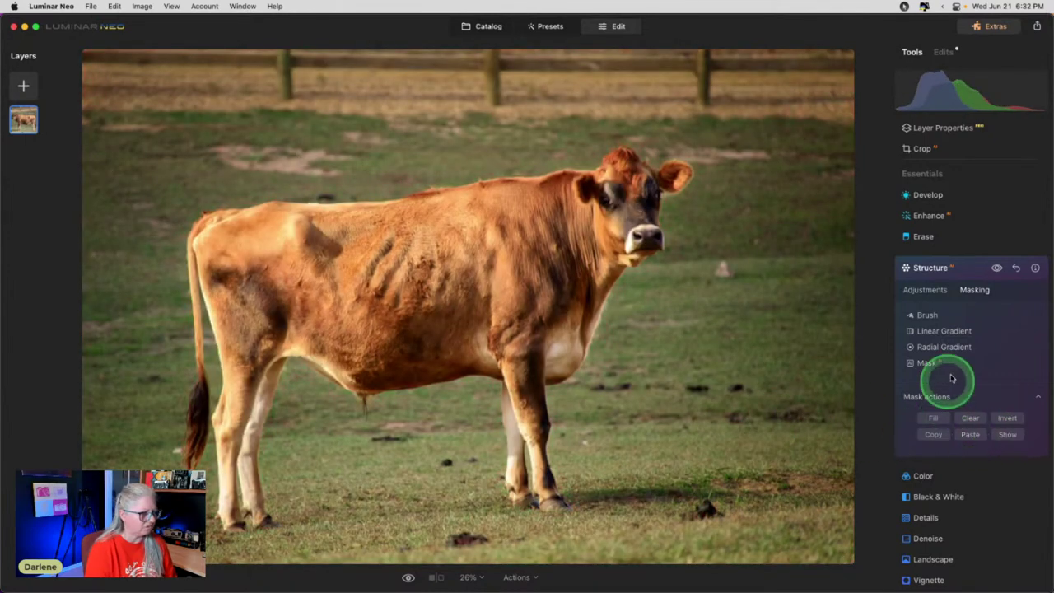
Compare the cow with and without the Structure edit and close the tool.
click(996, 269)
click(996, 270)
click(996, 269)
click(974, 269)
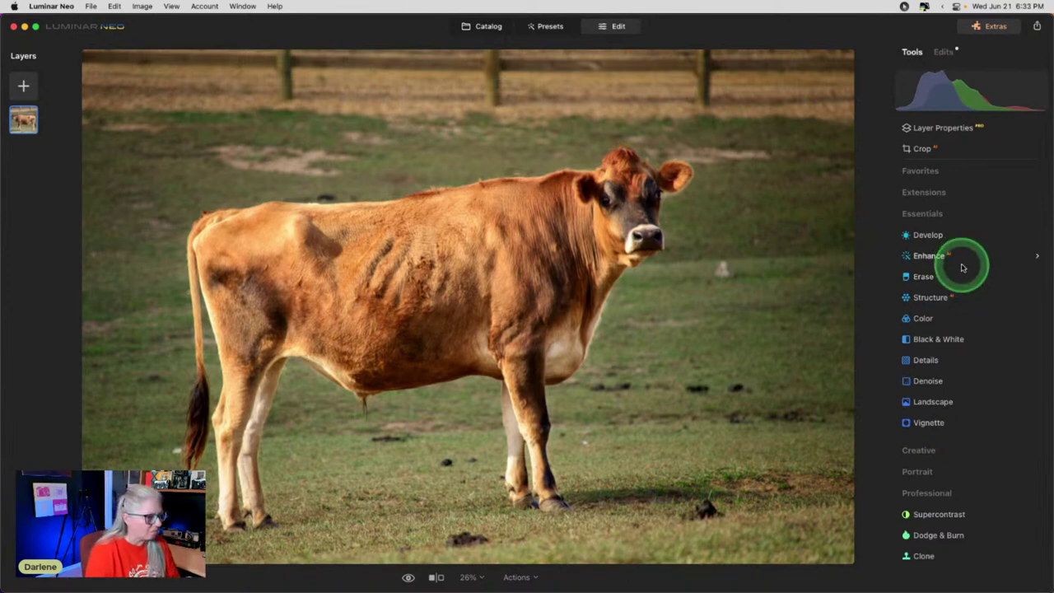
Examine the detail of the cow's head at 100% zoom and leave the Details tool unchanged.
click(945, 358)
scroll(951, 257, down, 3)
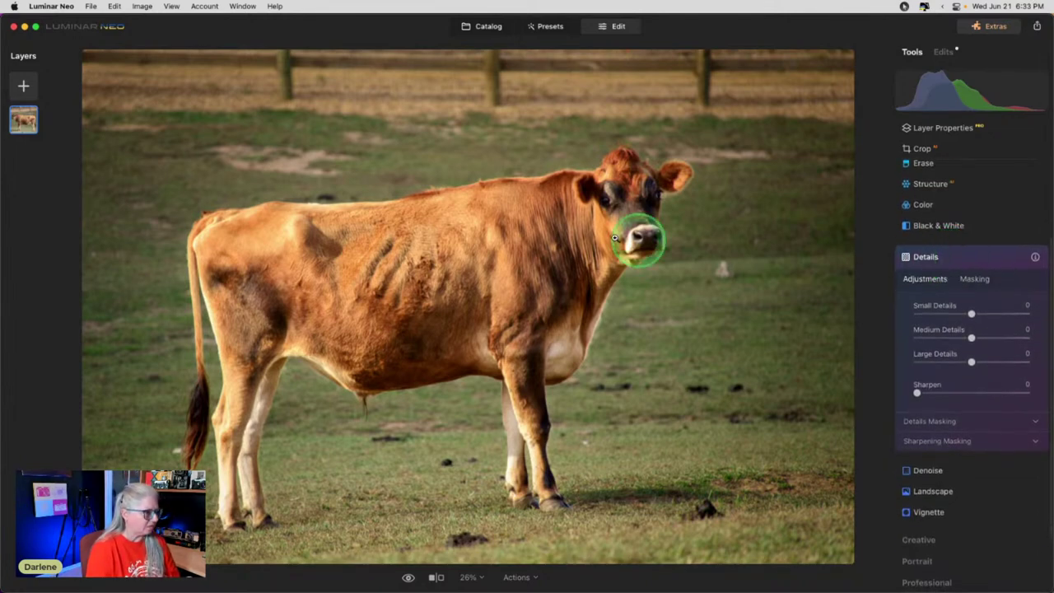
double_click(576, 216)
drag(705, 228, 564, 283)
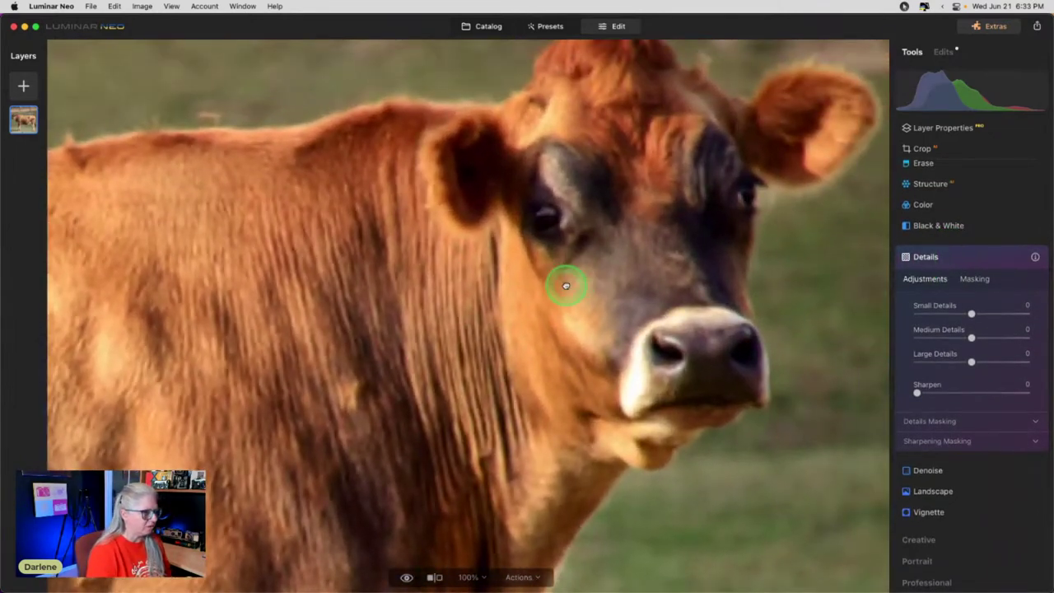
click(977, 262)
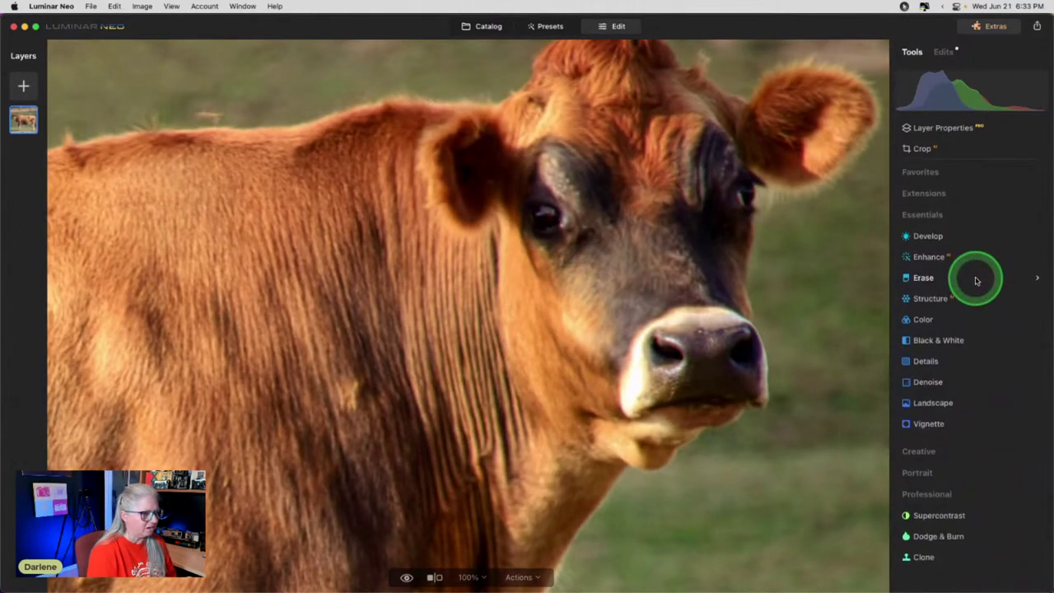
Apply Supersharp to the photo in Universal mode at the Low strength.
click(921, 194)
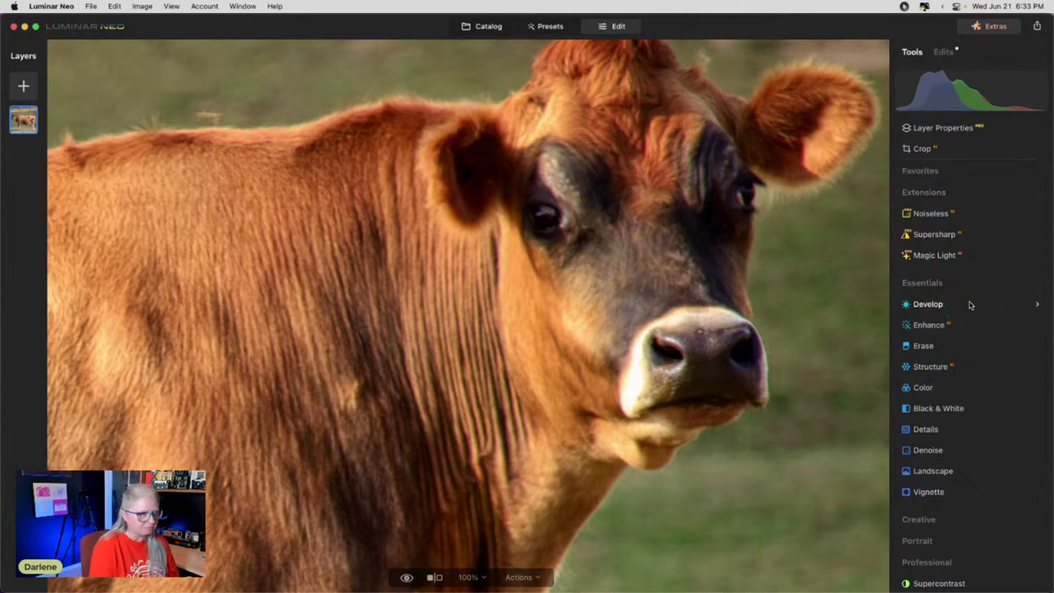
click(920, 170)
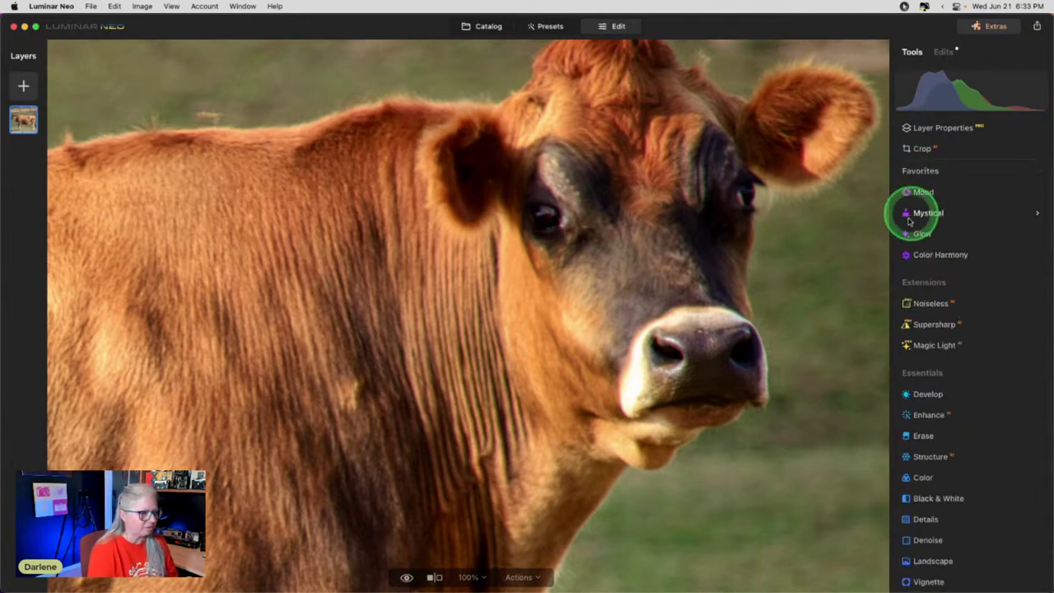
click(934, 323)
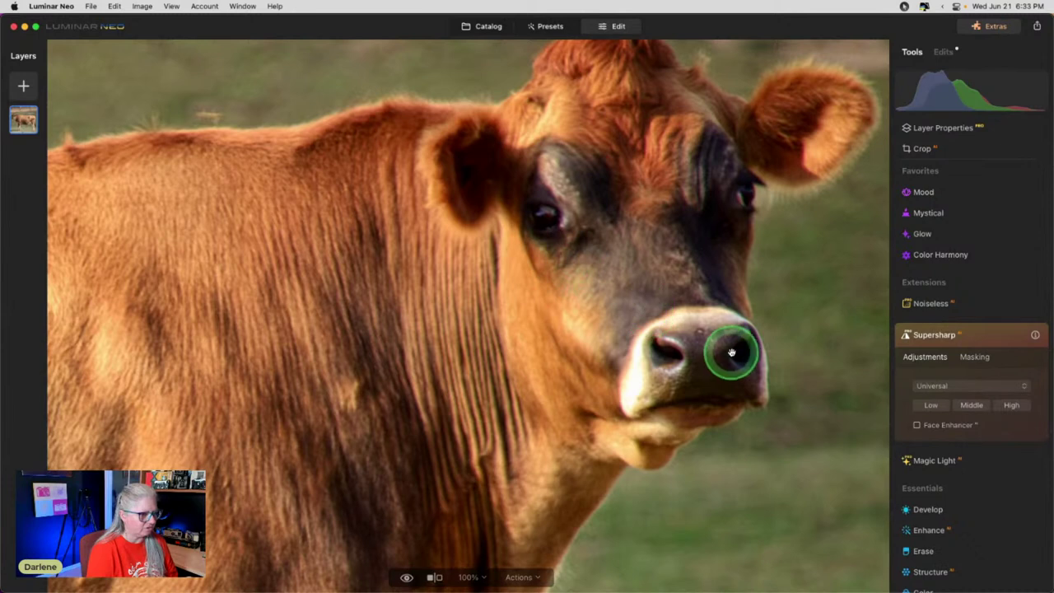
click(934, 386)
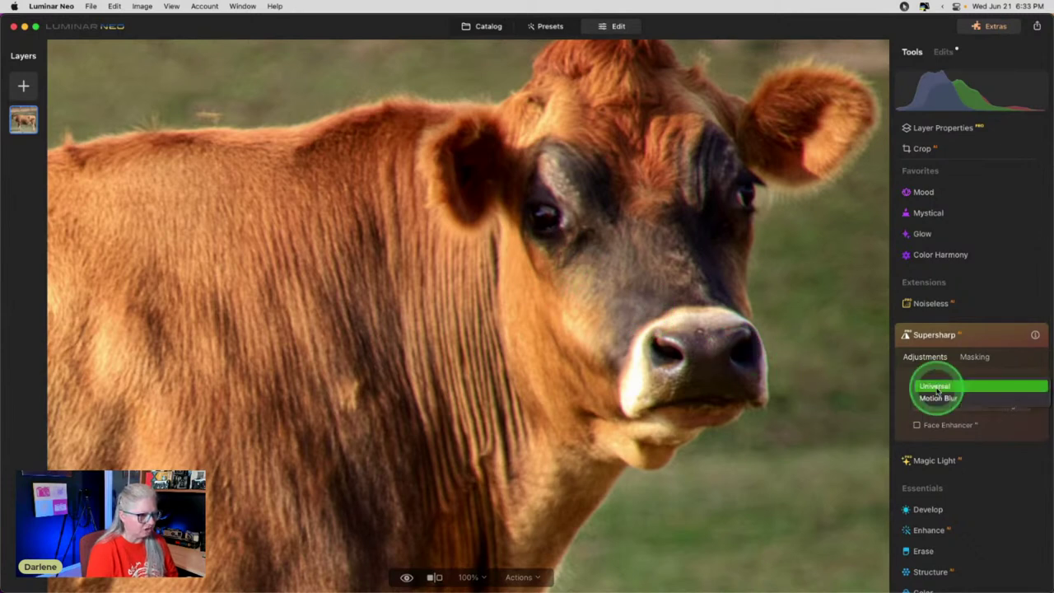
click(934, 387)
click(932, 405)
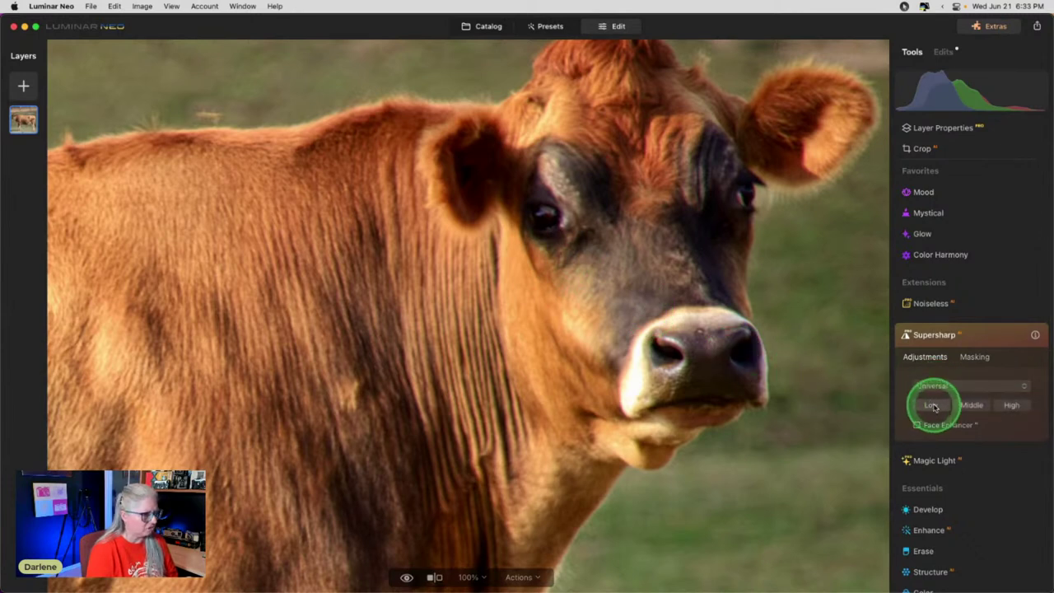
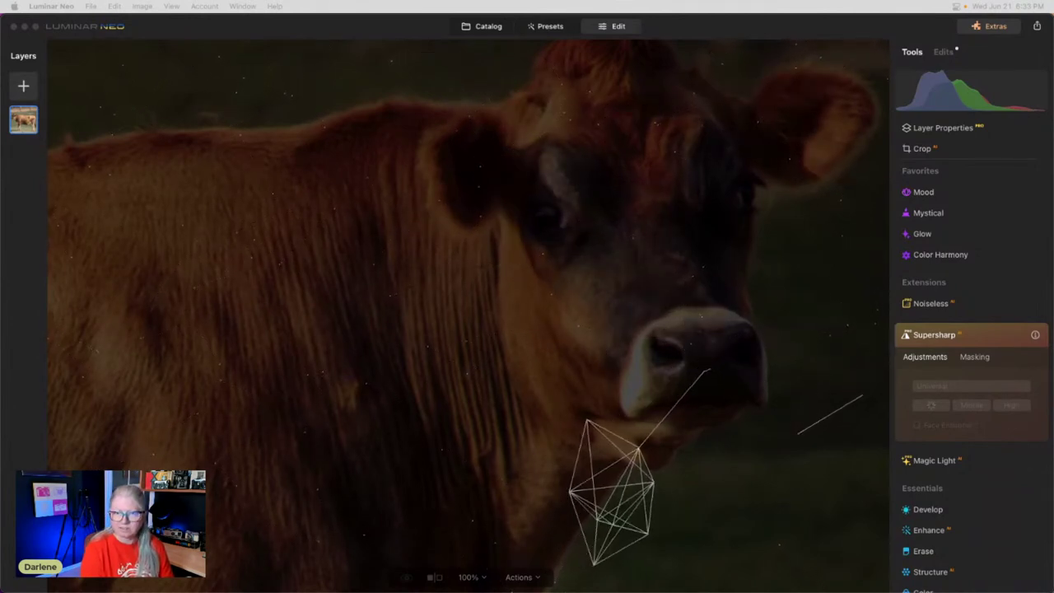
Switch to Chrome and examine the Encyclopedia Britannica and Countryside photos in the jersey cow image results.
click(861, 102)
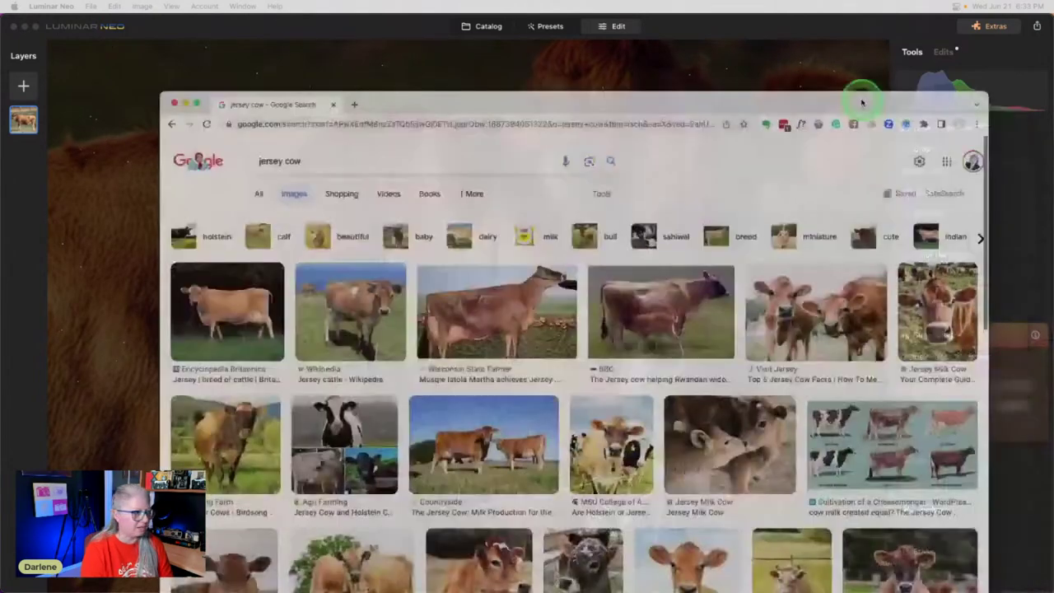
drag(862, 102, 840, 25)
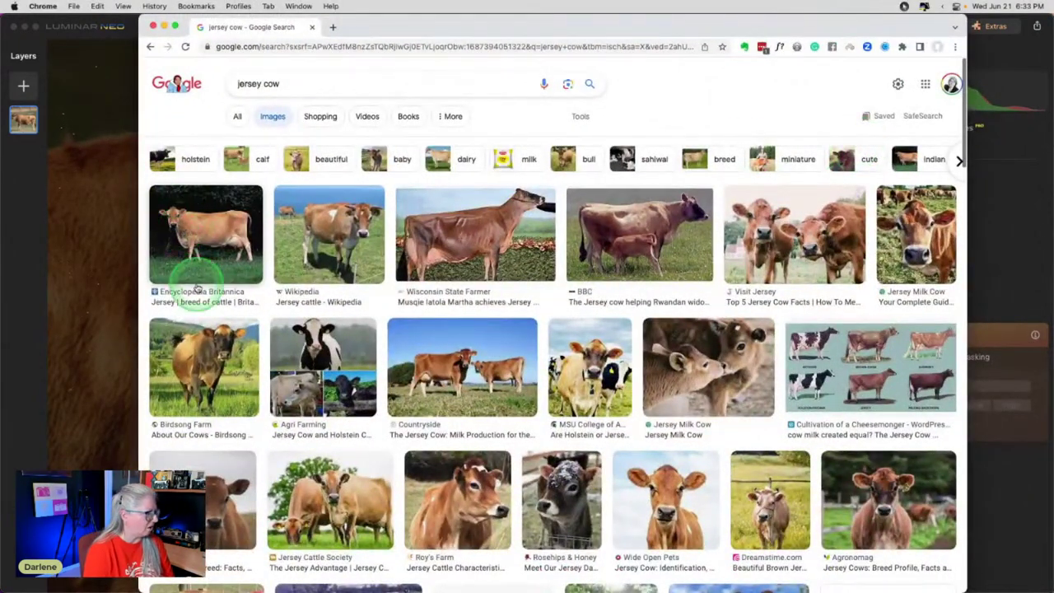
click(197, 241)
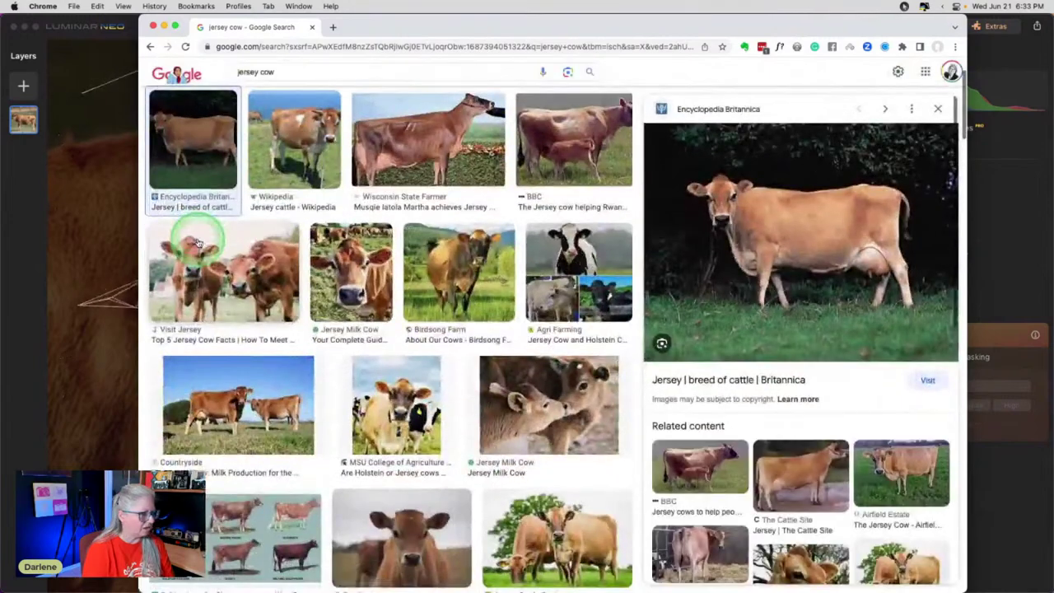
click(860, 240)
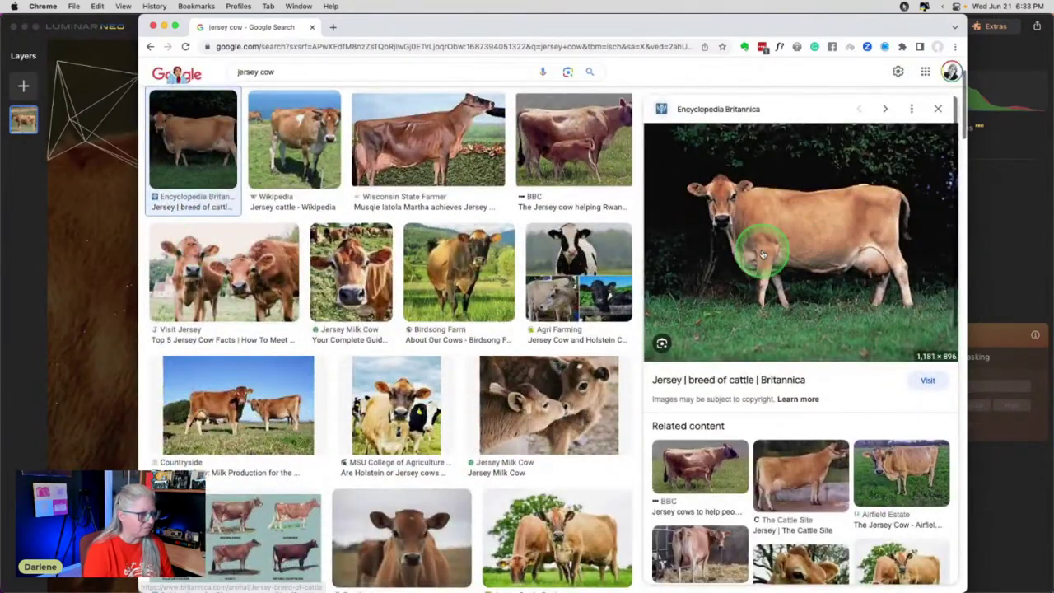
click(939, 111)
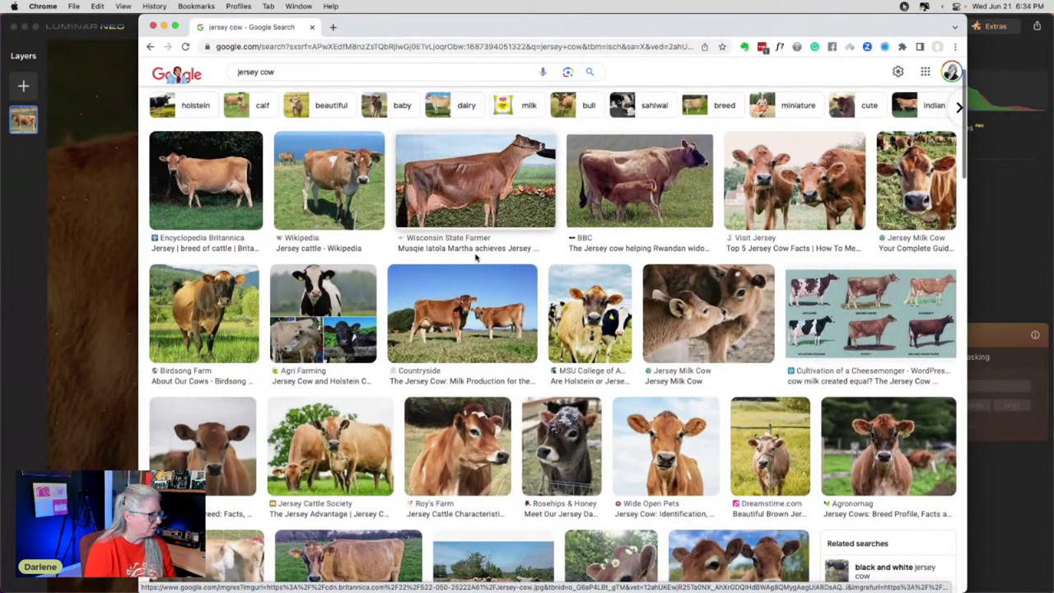
click(463, 310)
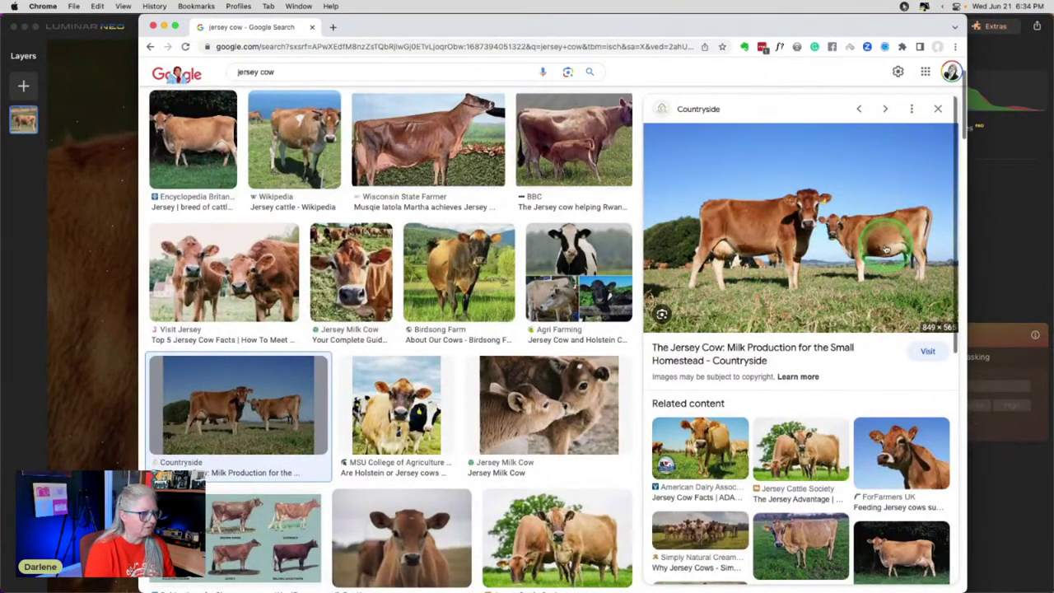
drag(879, 46, 896, 17)
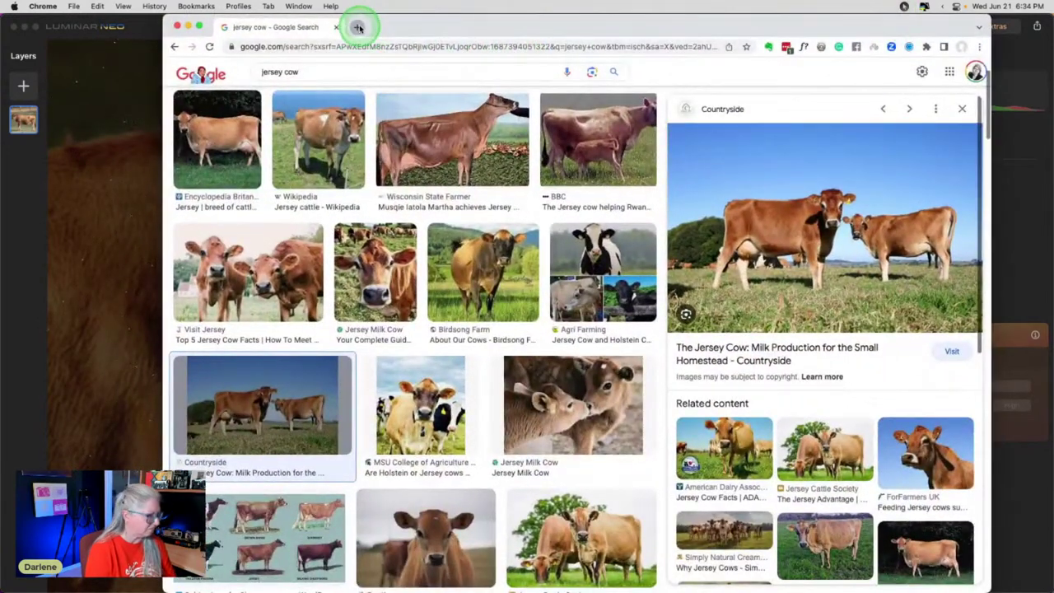
Search Google Images for guernsey cow in a new tab and compare the results with the jersey cow photos.
click(358, 28)
text(ju)
key(BackSpace)
key(BackSpace)
text(guer)
key(Return)
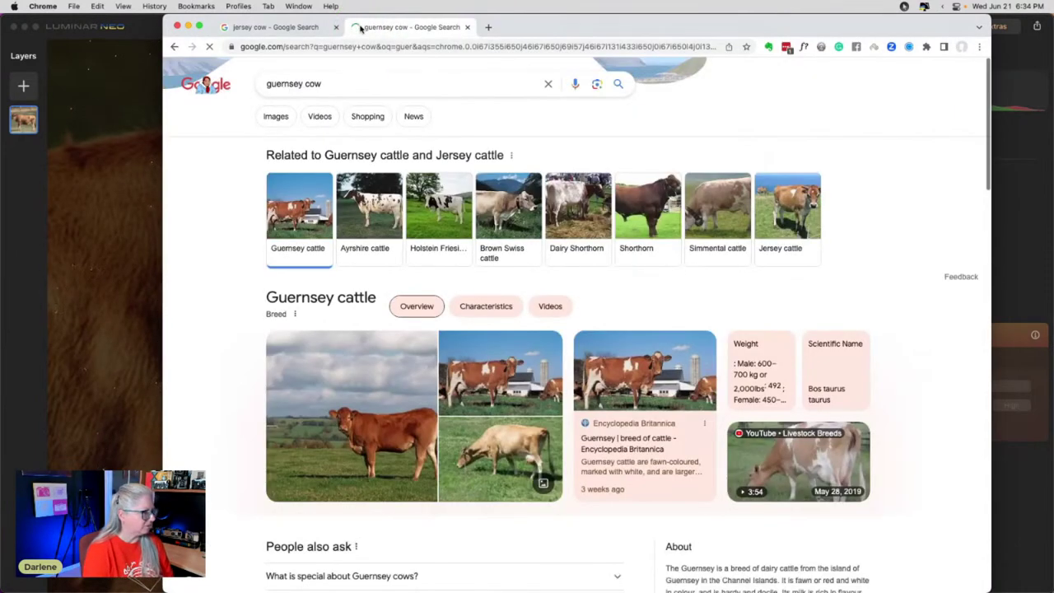
click(275, 116)
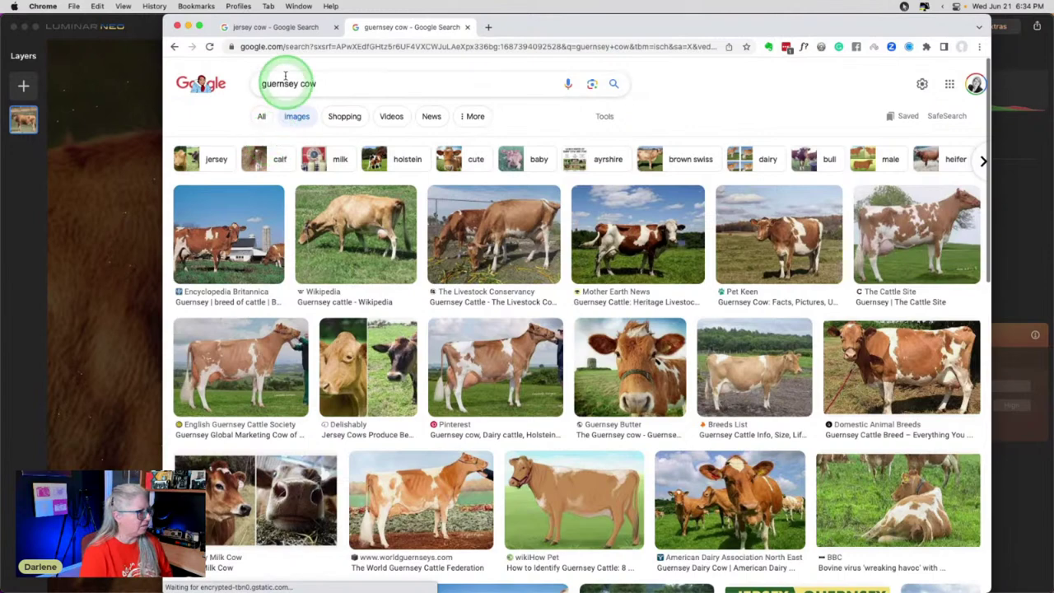
click(276, 27)
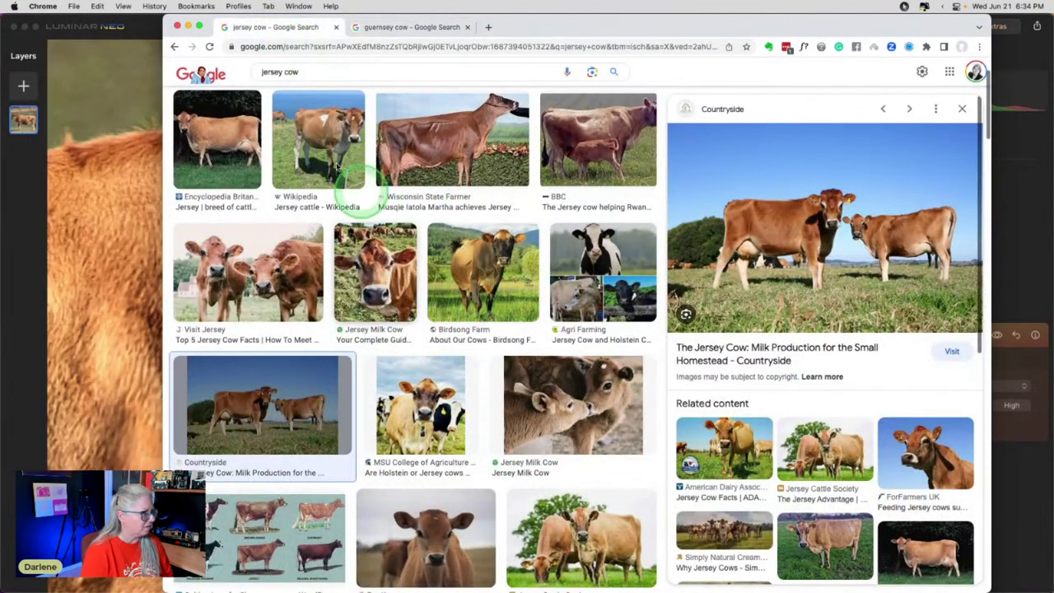
Switch back to Luminar Neo and compare the cow's head and coat with and without the Supersharp edit.
click(142, 18)
click(622, 294)
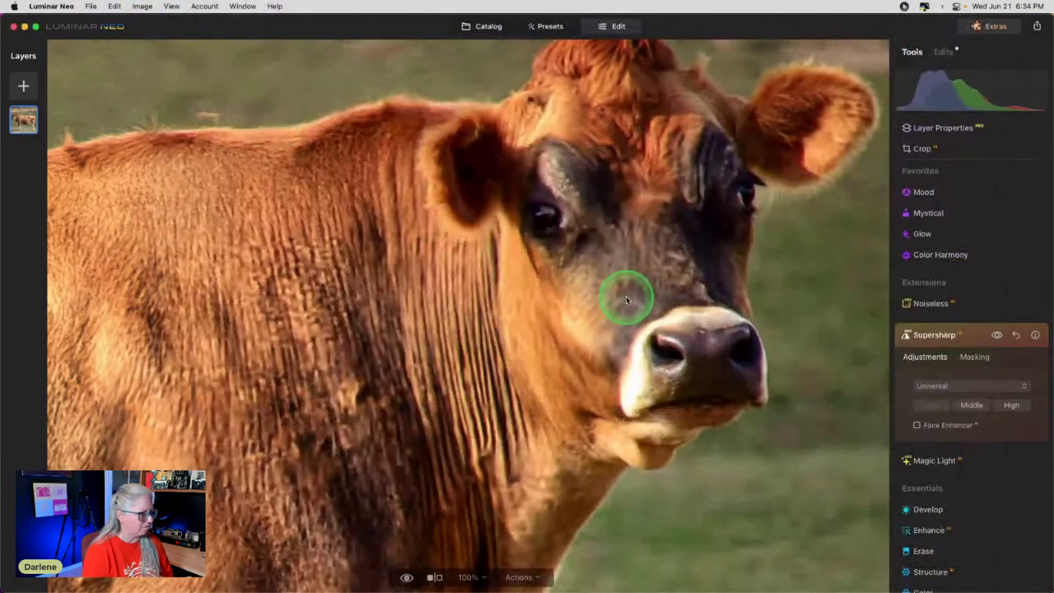
click(895, 414)
click(783, 400)
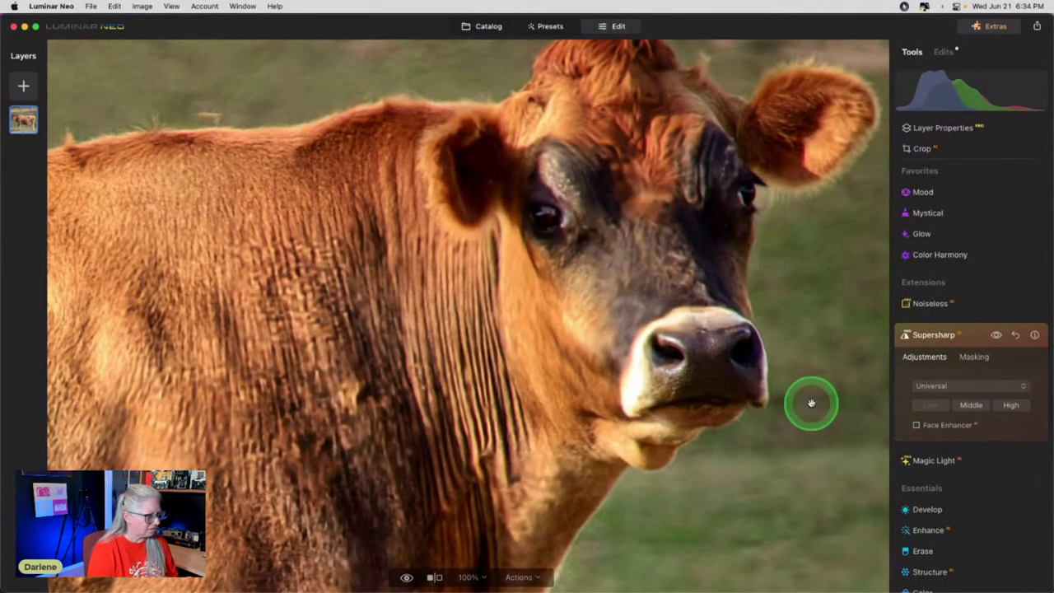
click(995, 335)
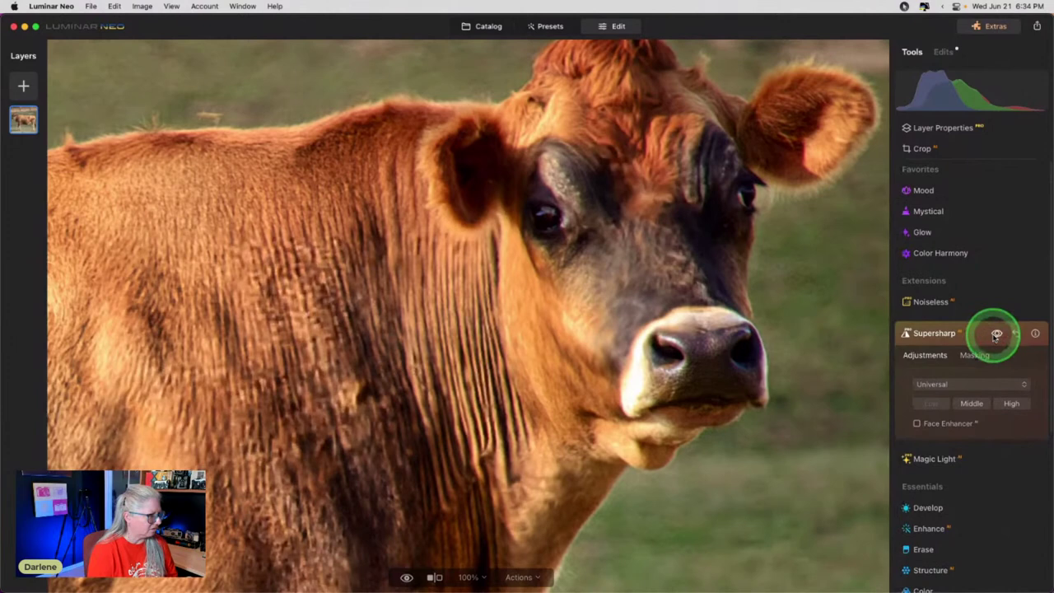
click(993, 334)
scroll(992, 334, down, 1)
click(712, 318)
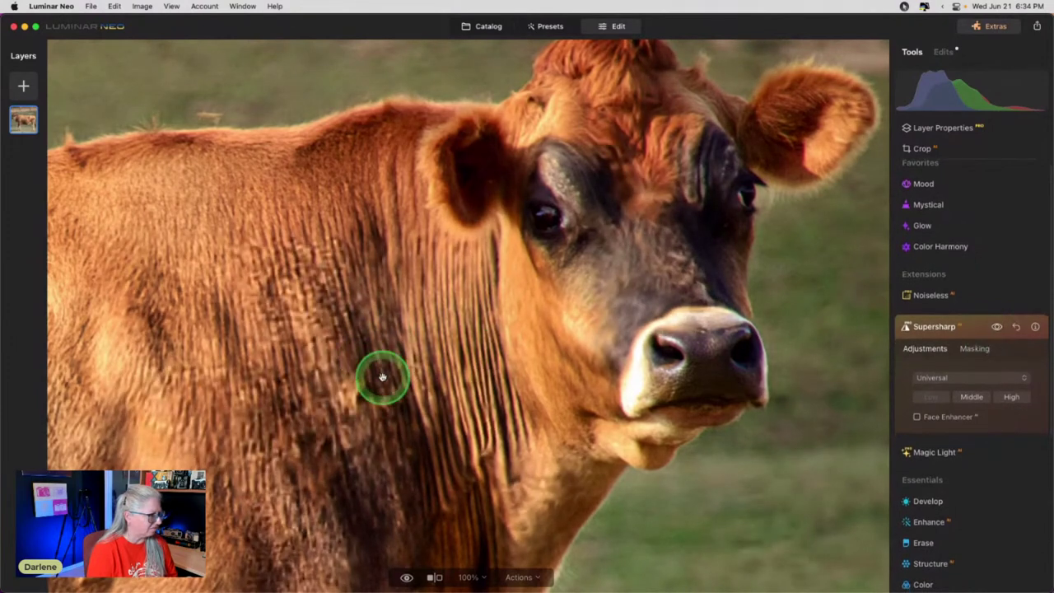
click(597, 382)
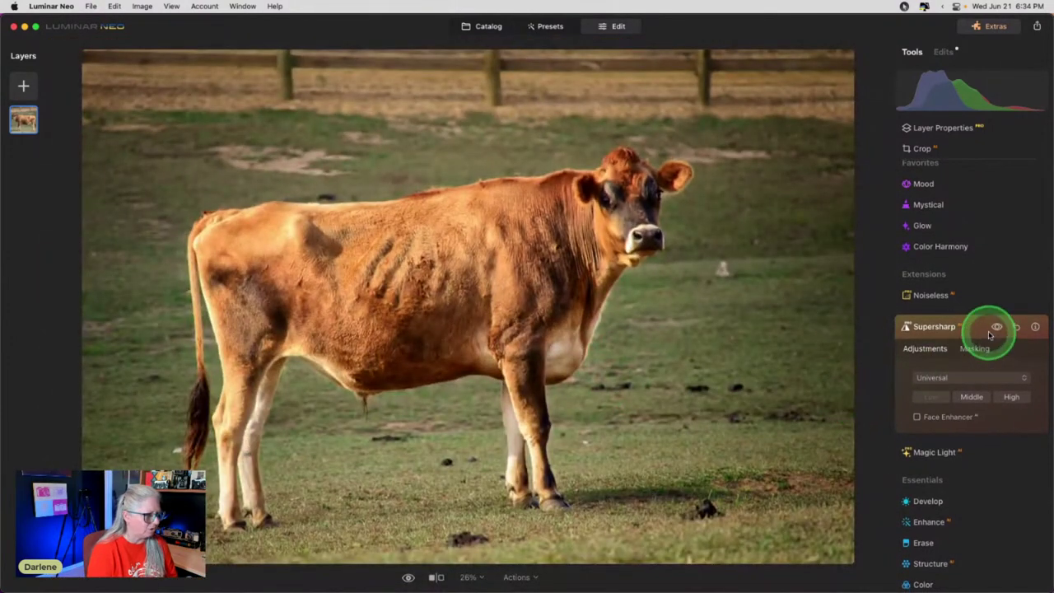
Reset the Supersharp edit and check the list of edits applied to the photo.
scroll(964, 329, down, 2)
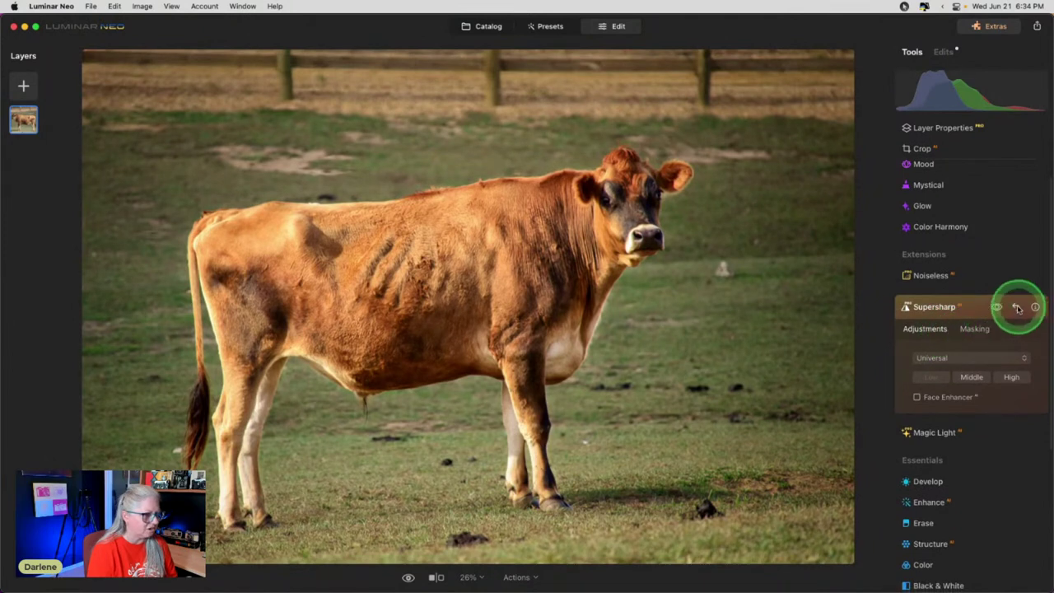
click(941, 64)
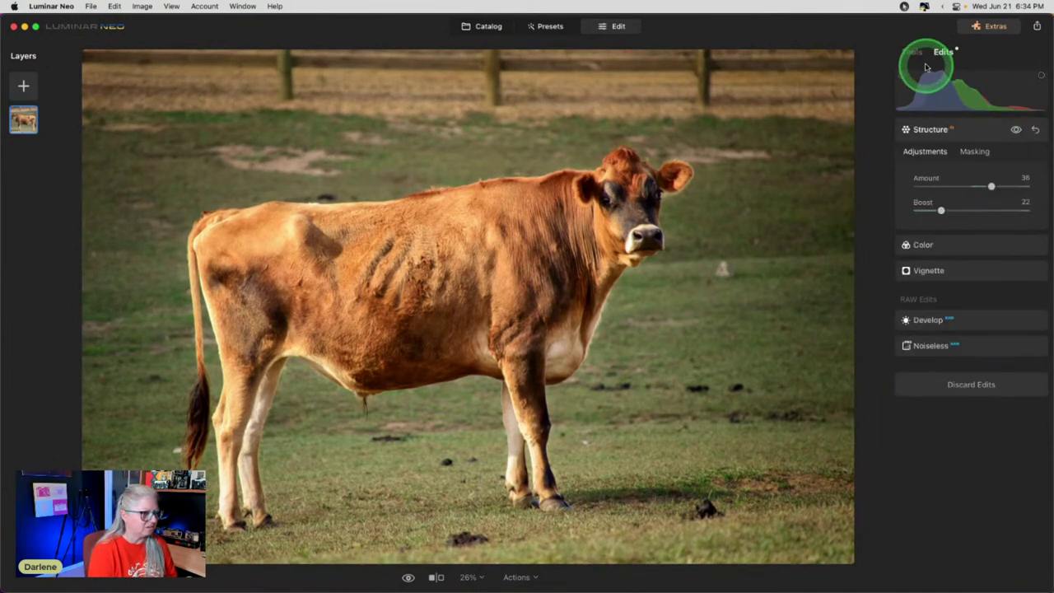
click(912, 52)
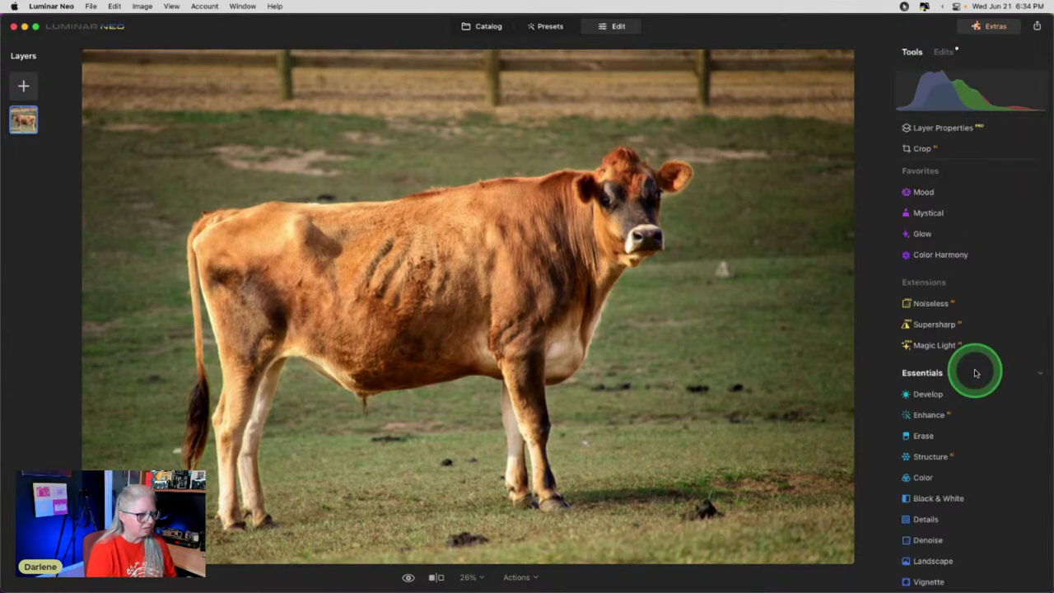
Apply Details to the cow photo with Small Details at 79 and Medium Details at 13, and compare the effect at 100% zoom.
scroll(977, 370, down, 4)
click(946, 381)
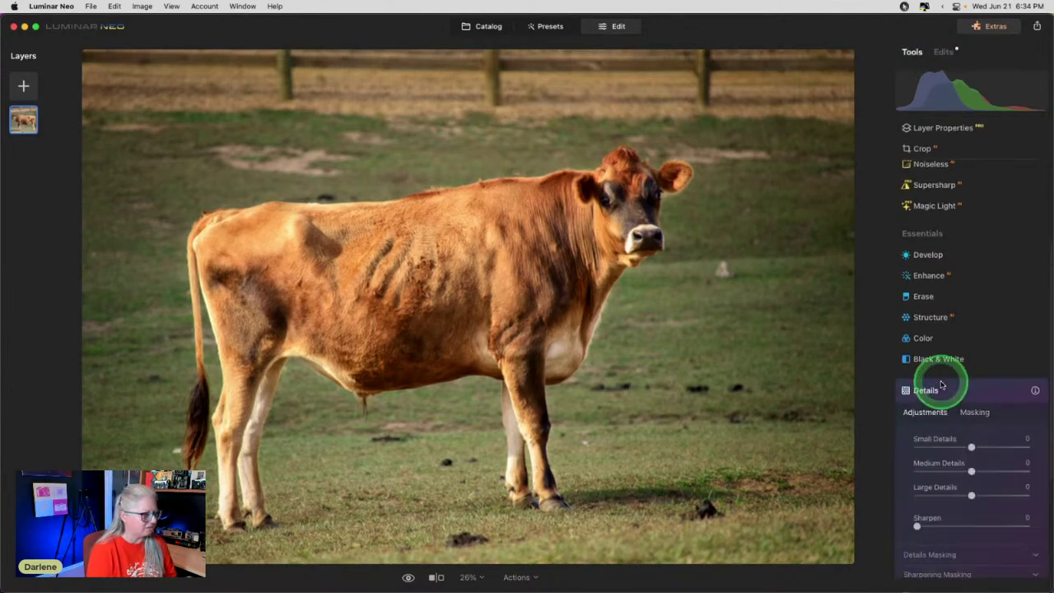
click(597, 224)
click(971, 447)
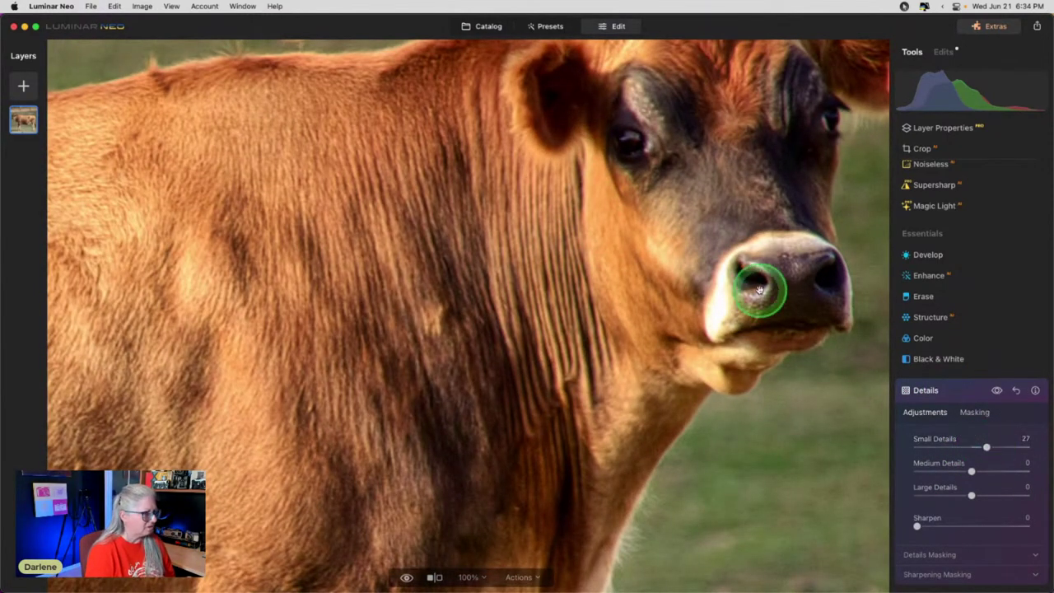
drag(764, 242, 671, 307)
click(978, 468)
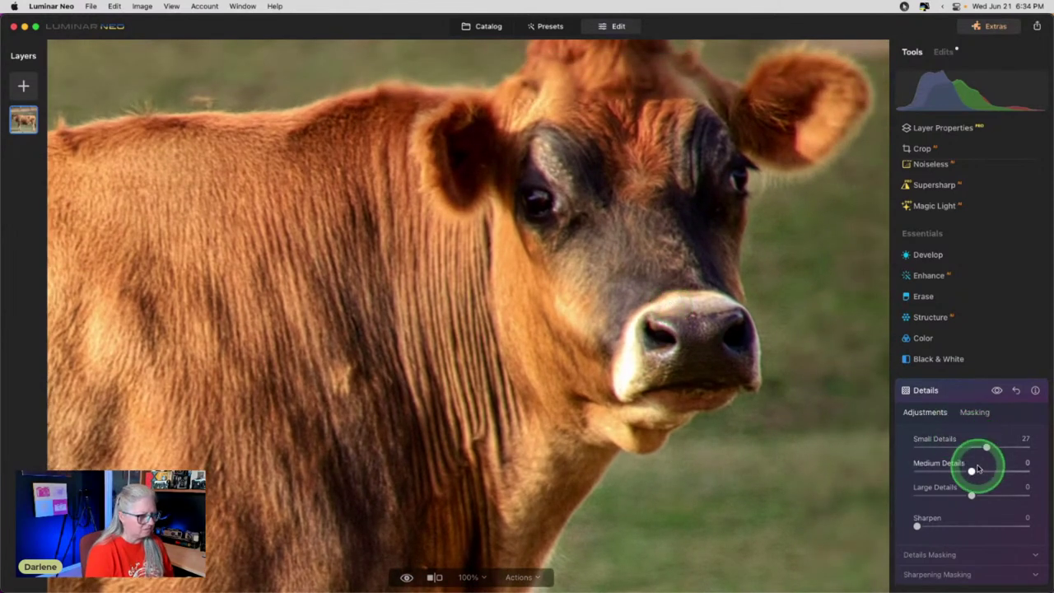
drag(972, 472, 1037, 442)
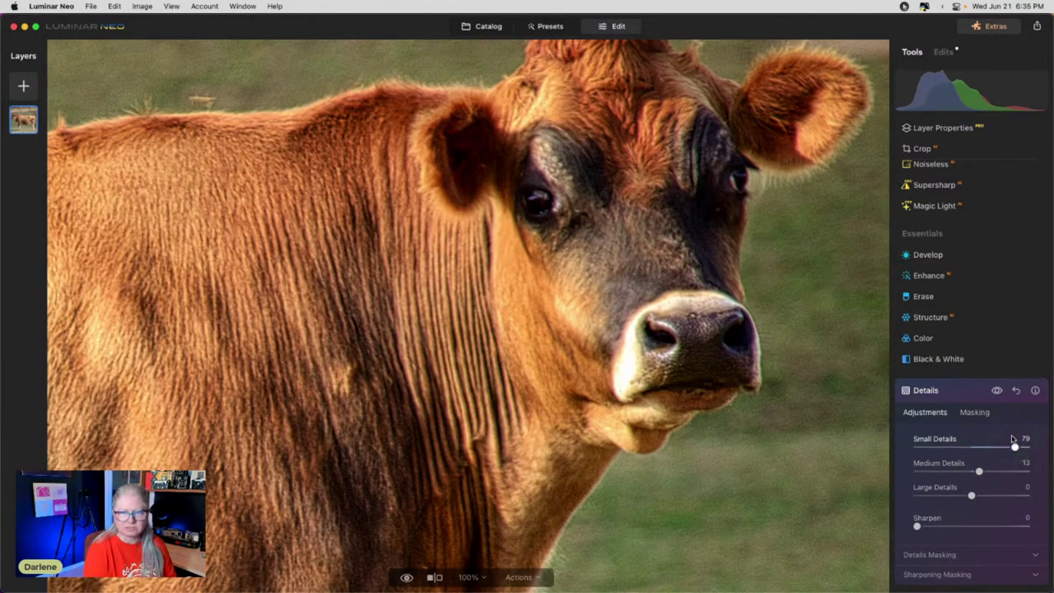
drag(996, 390, 996, 391)
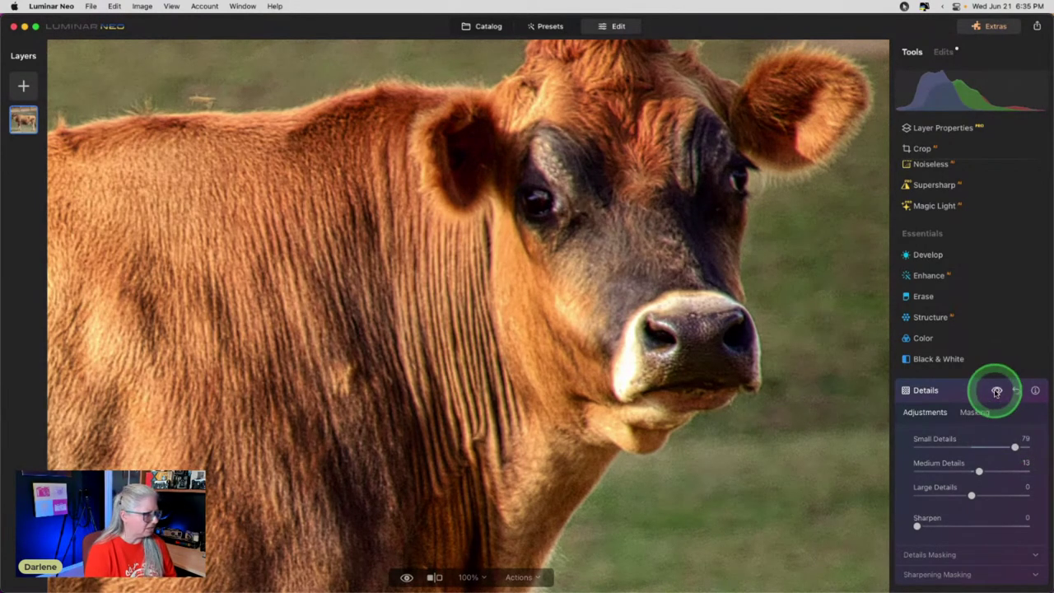
click(996, 391)
Set Small Details to 60, Medium Details to 52, Sharpen to 23 and the Sharpening Masking amount to 68.
click(979, 470)
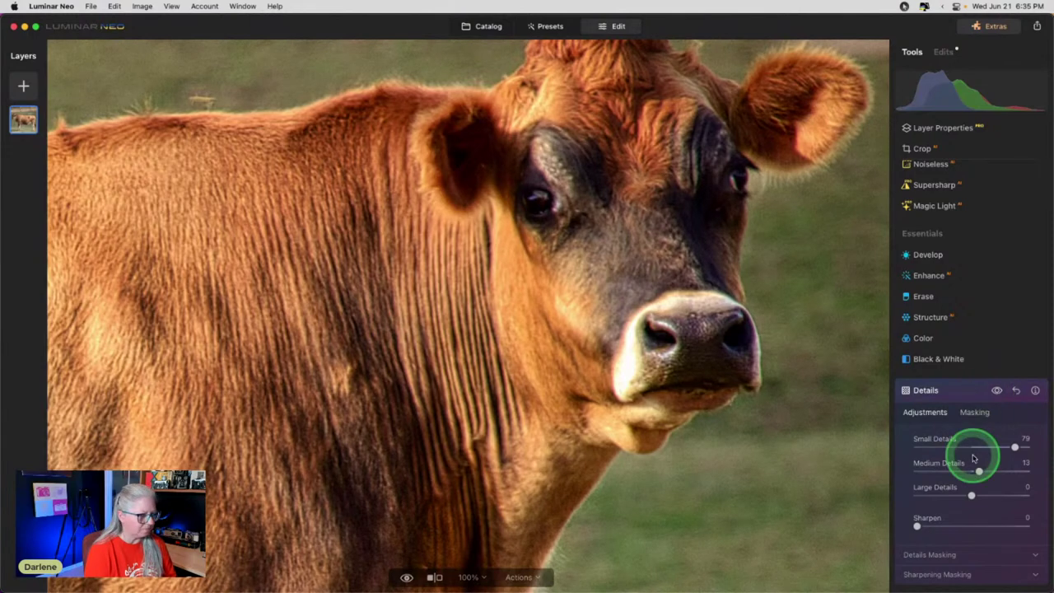
drag(1003, 471, 1004, 446)
drag(917, 525, 992, 516)
scroll(948, 519, down, 1)
click(938, 531)
scroll(938, 531, down, 2)
click(936, 534)
click(967, 541)
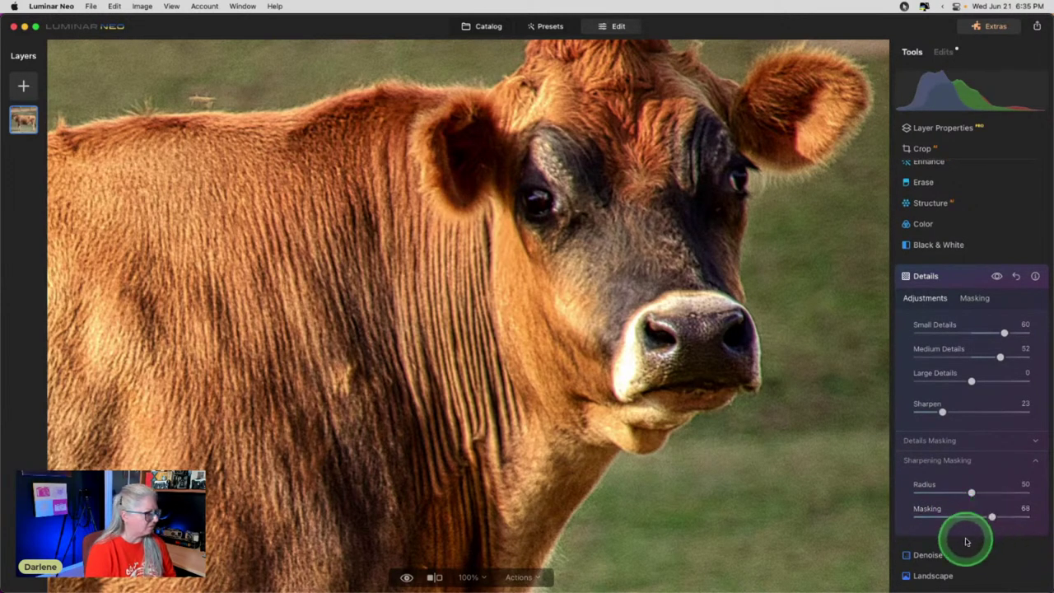
Paste the copied background mask into the Details edit and invert it to cover only the cow.
scroll(968, 535, up, 2)
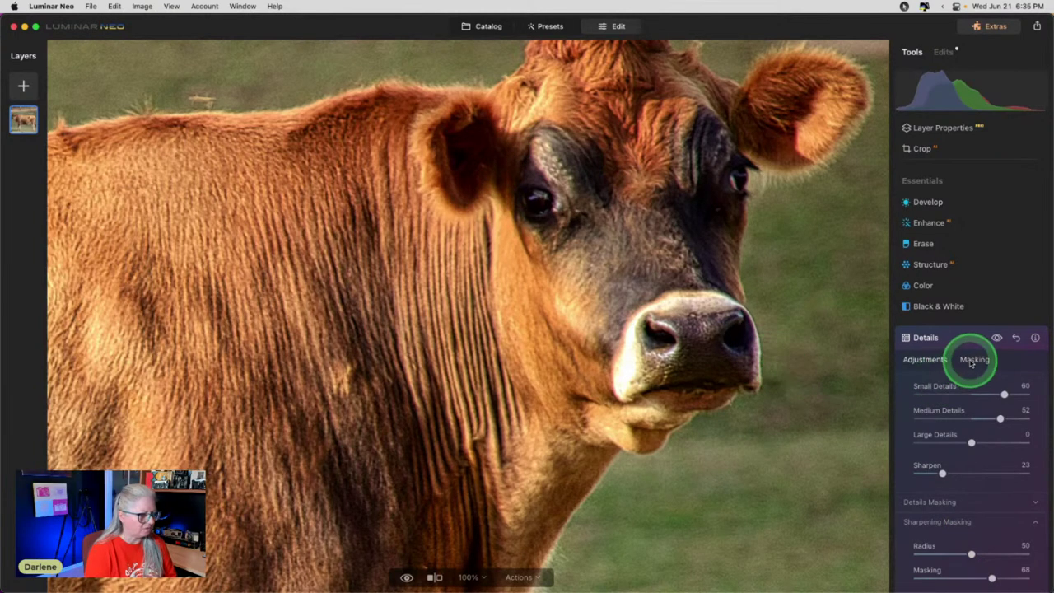
click(972, 362)
click(955, 464)
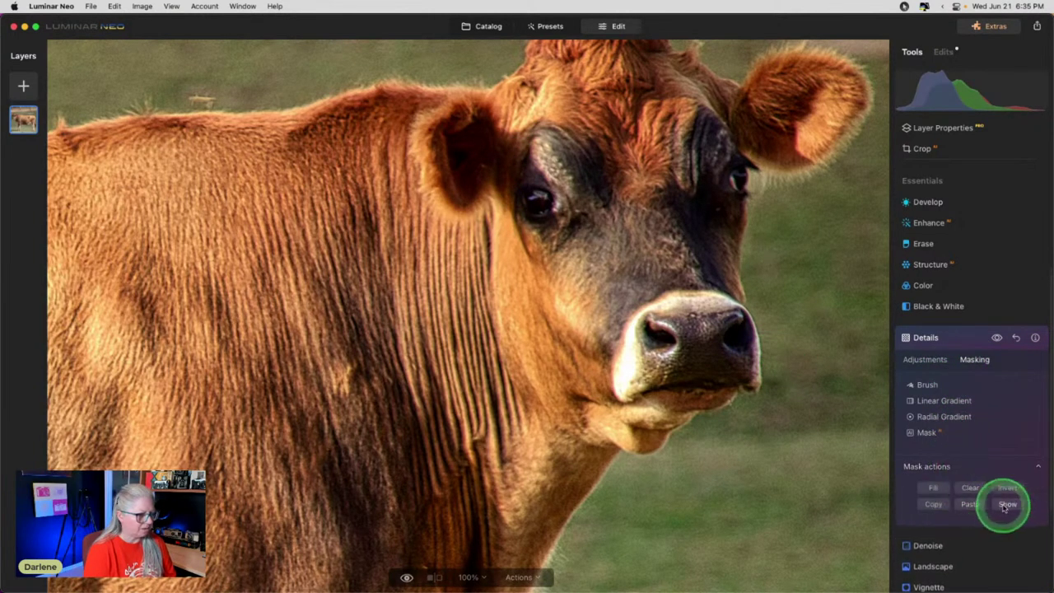
click(1007, 487)
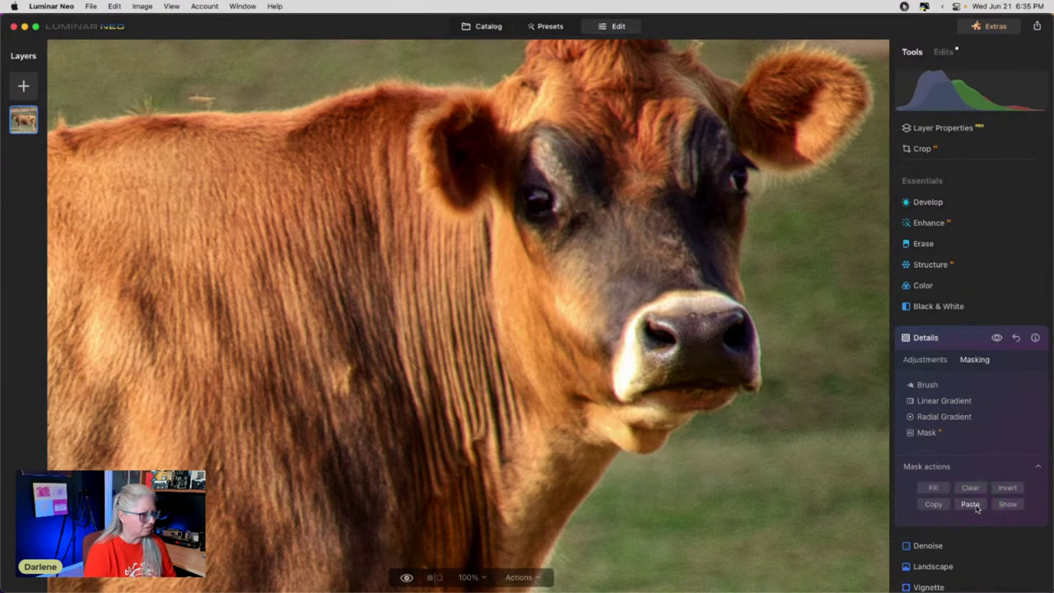
click(976, 507)
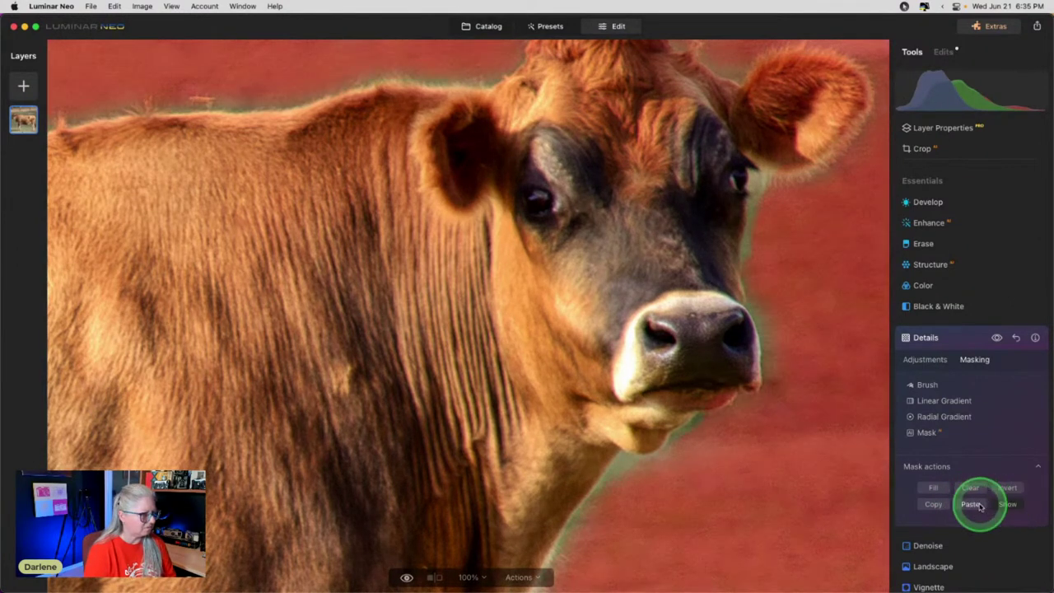
click(1004, 489)
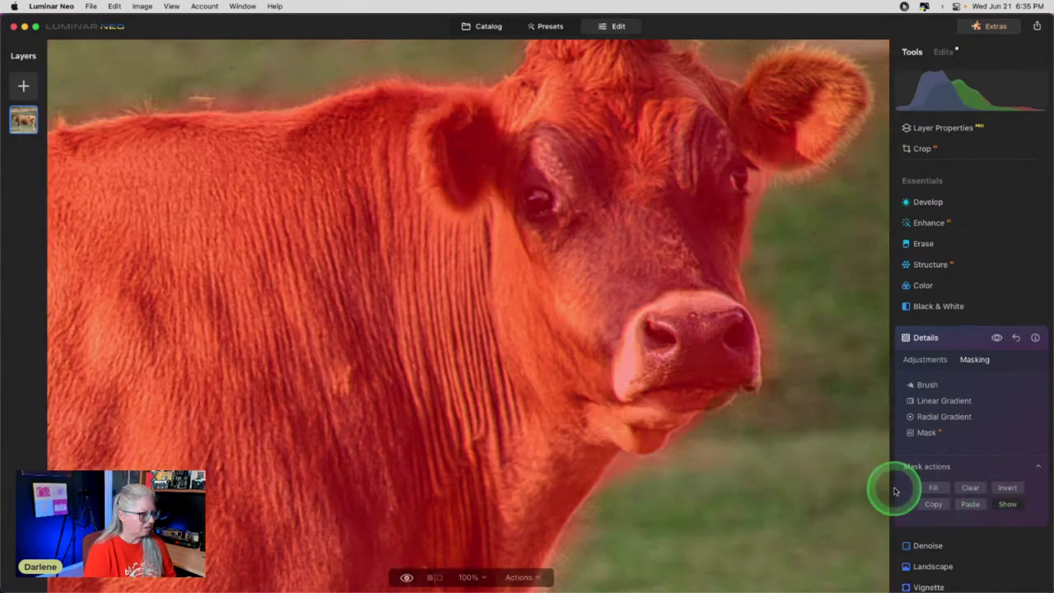
Compare the cow with and without the masked Details edit and return to the full photo view.
click(936, 362)
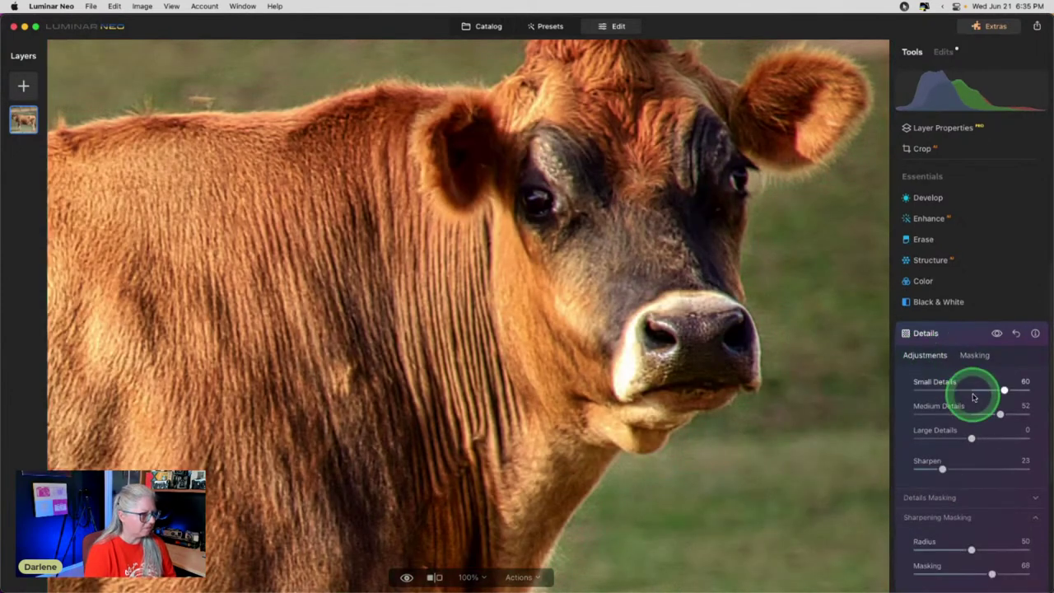
click(996, 335)
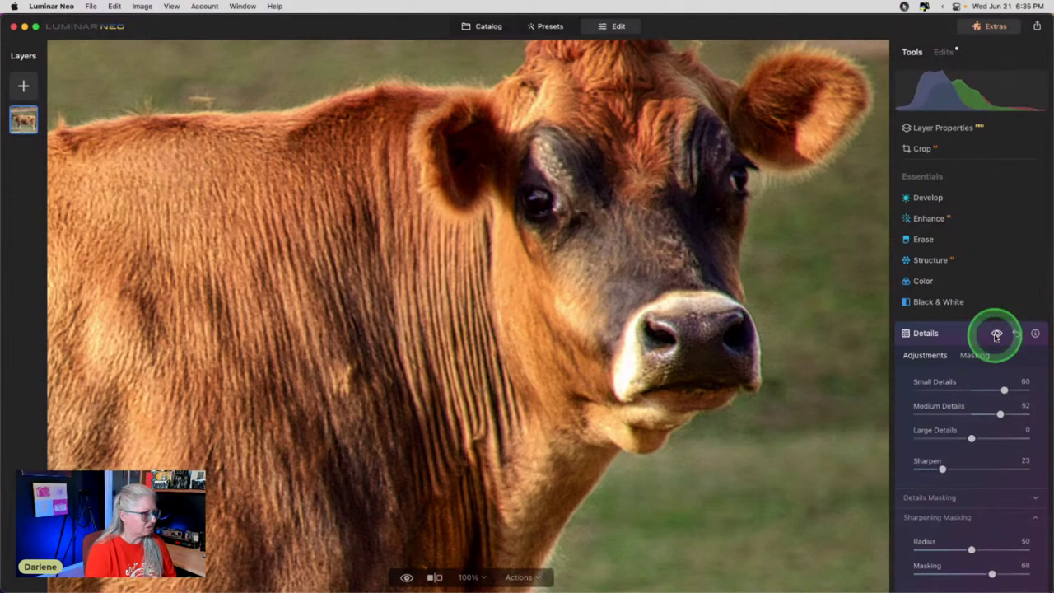
click(996, 335)
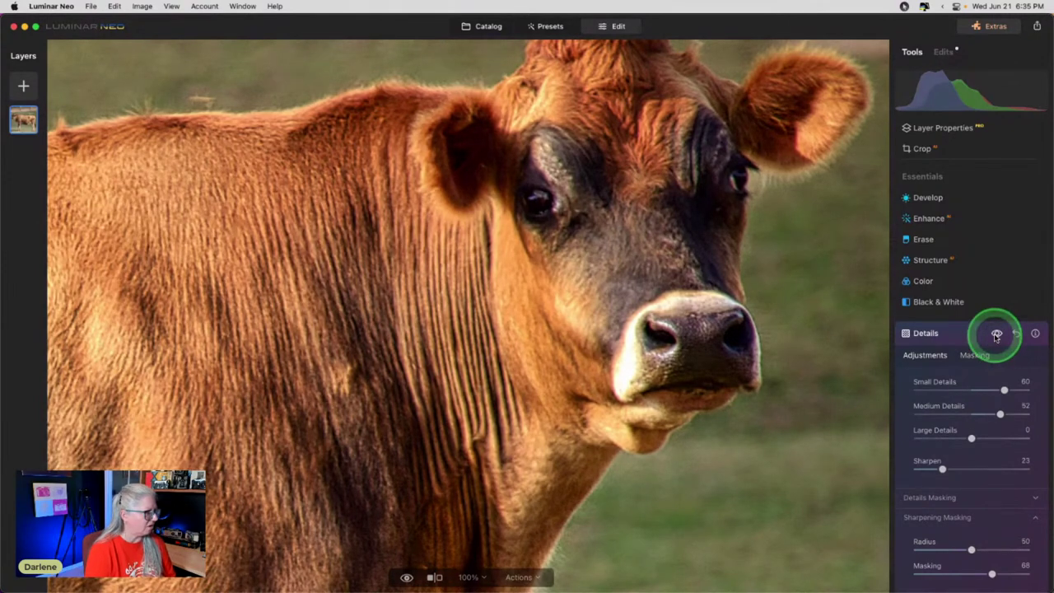
click(706, 343)
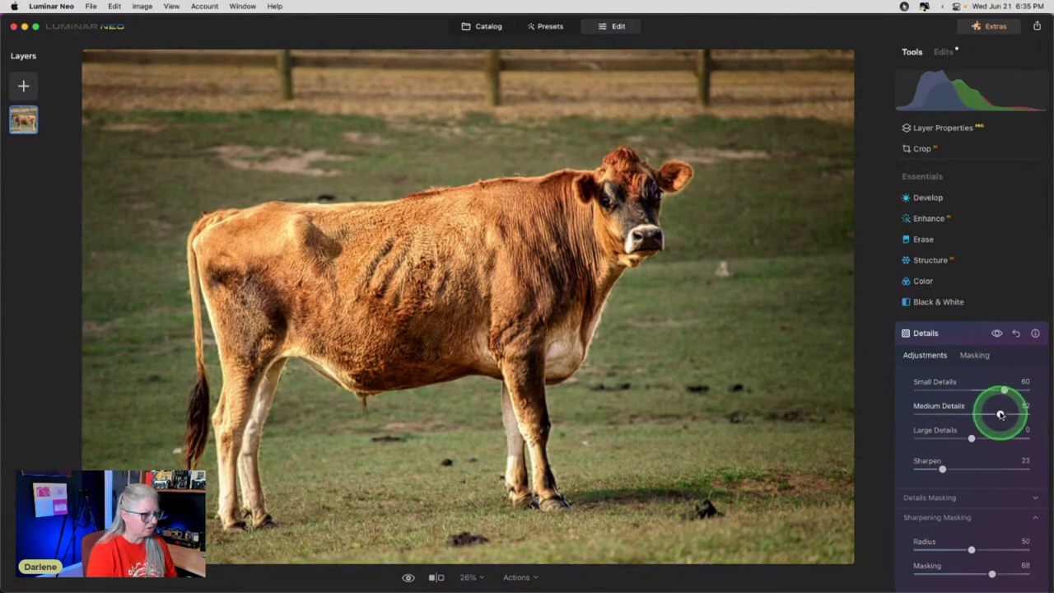
Reduce the Details edit to Small Details 30, Medium Details 26 and Sharpen 10, and compare its effect.
click(1003, 389)
drag(1005, 391, 986, 391)
click(941, 469)
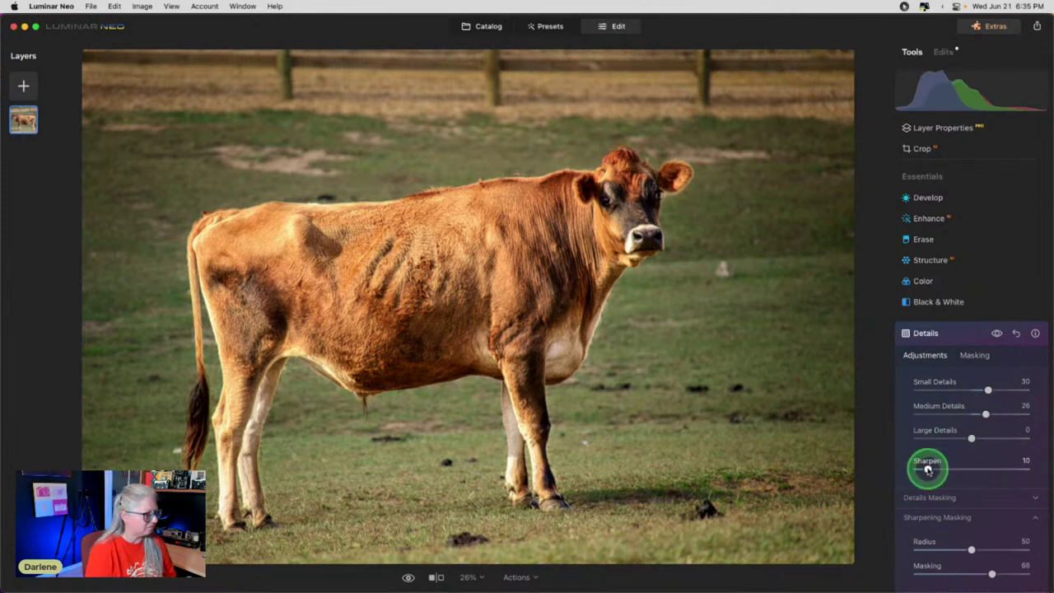
click(997, 332)
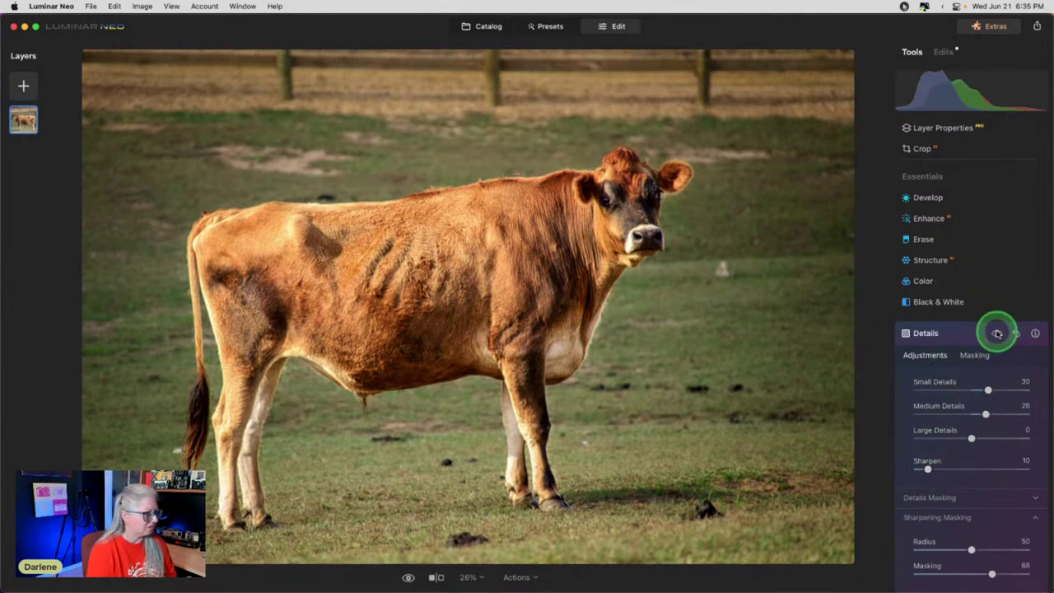
Set Small Details to 38 and Medium Details to 13, lower Large Details slightly, and compare the photo with the original.
click(987, 413)
click(990, 390)
click(953, 333)
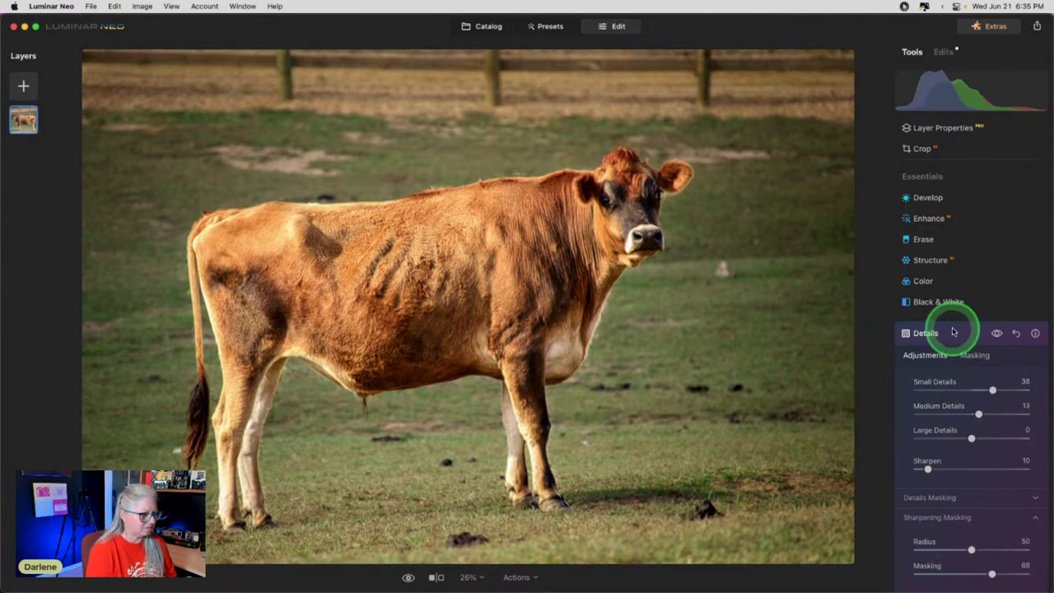
drag(974, 438, 962, 438)
click(968, 342)
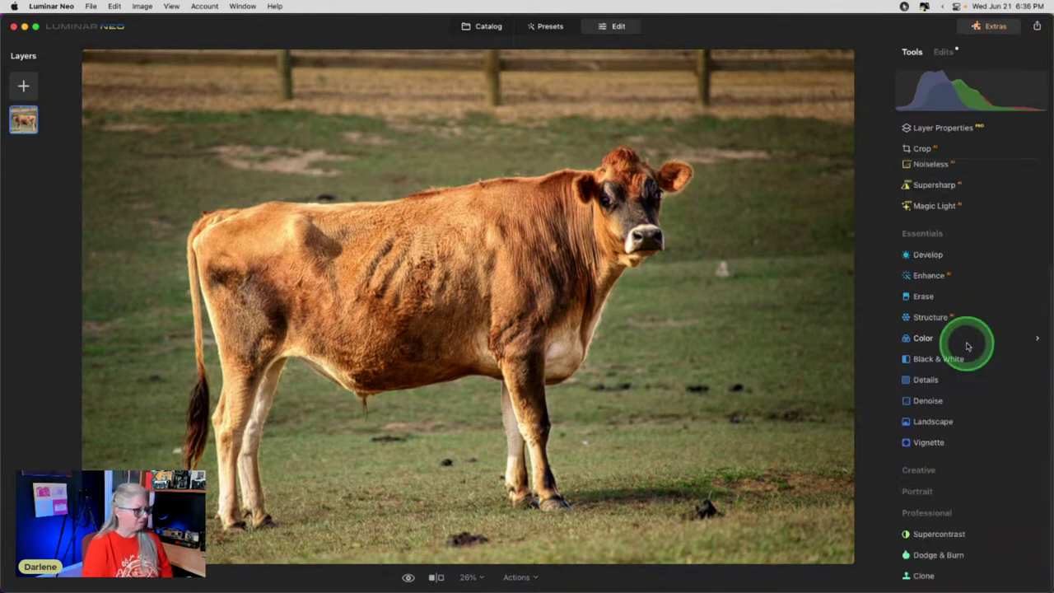
key(backslash)
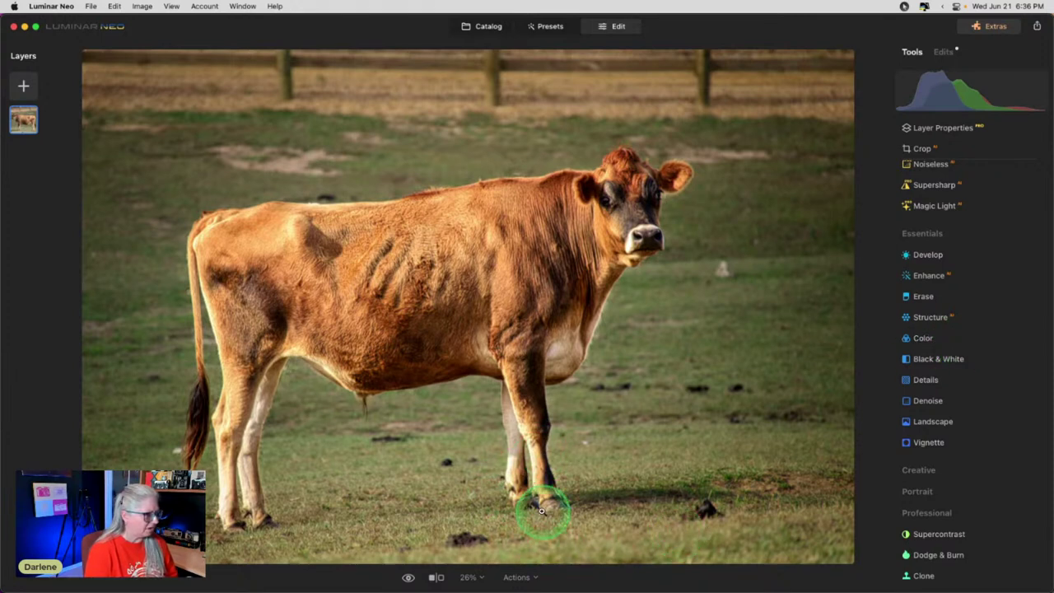
Erase the pale object in the grass beside the cow's head with the Erase tool at size 20.
click(924, 296)
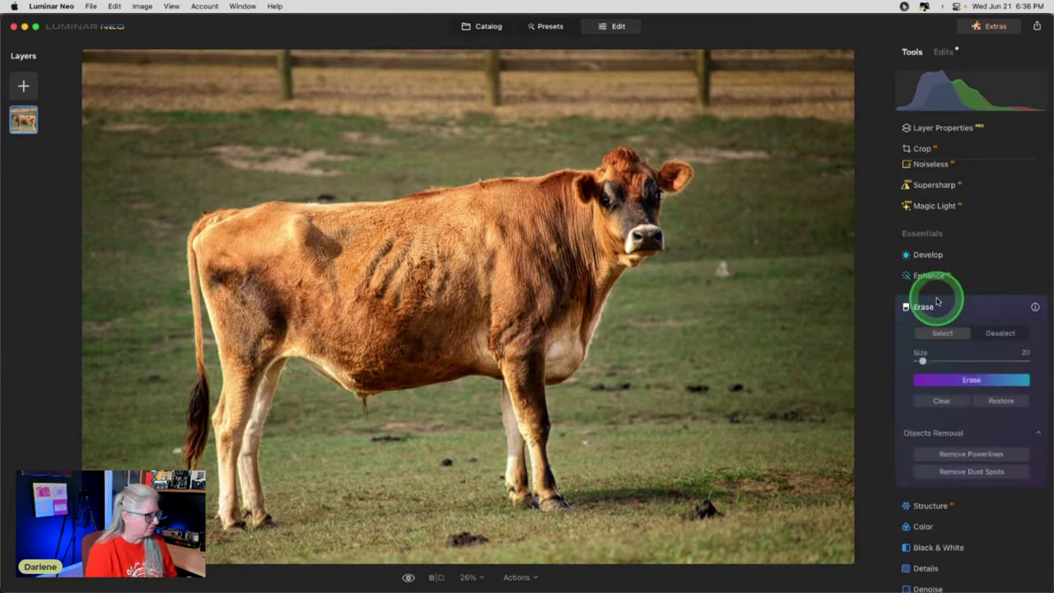
click(726, 273)
click(960, 379)
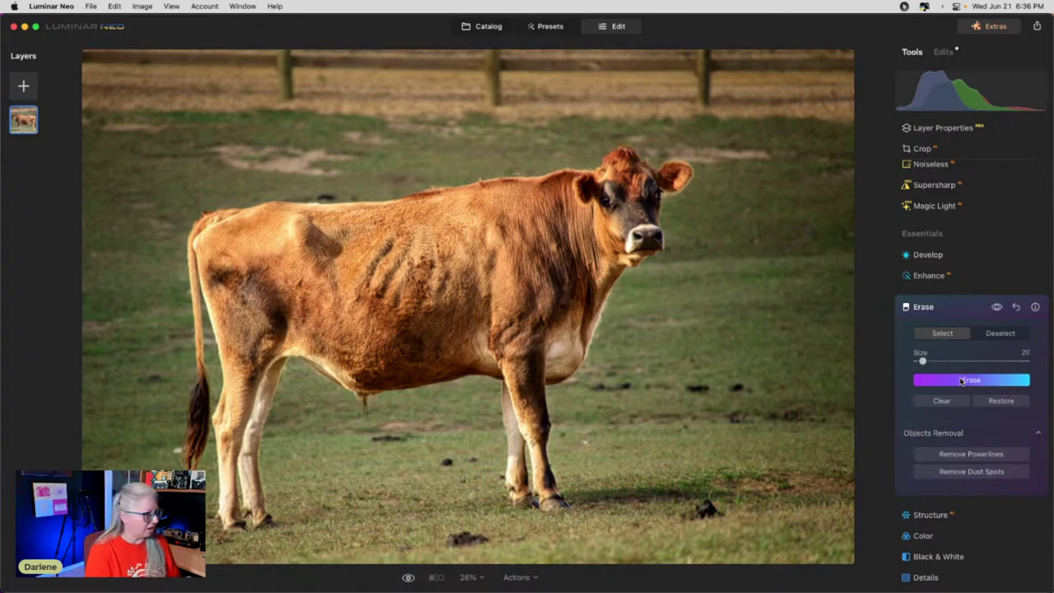
Erase the small spots on either side of the cow's front legs and the dark clump in the foreground grass.
click(586, 446)
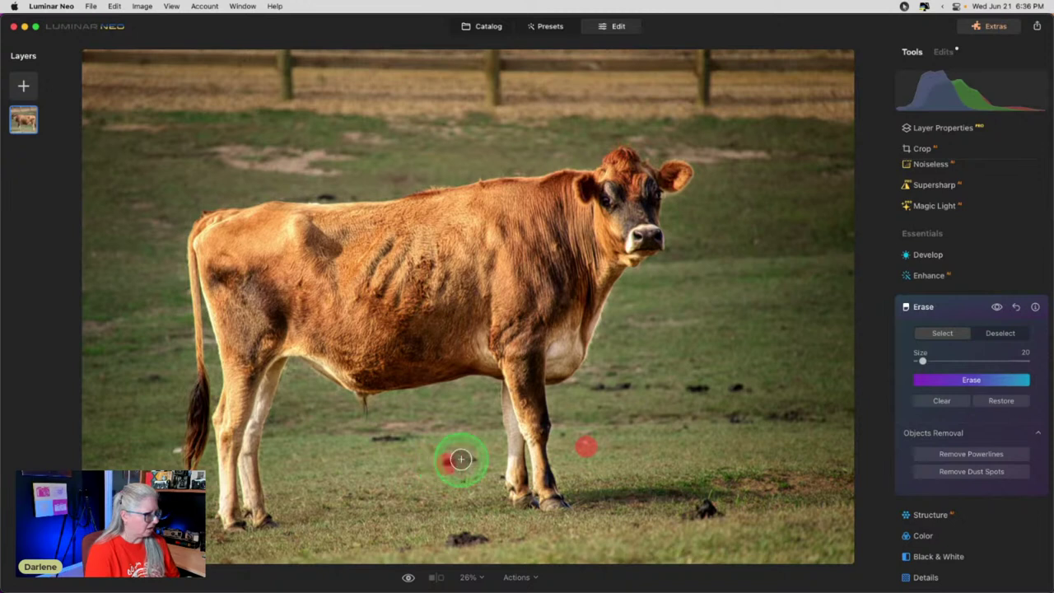
click(472, 458)
click(965, 380)
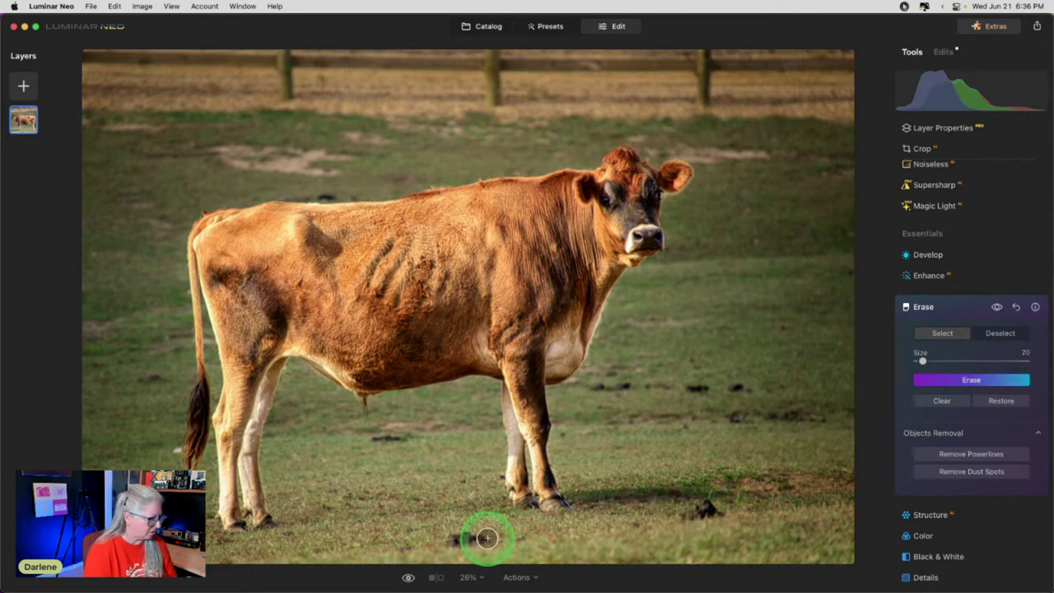
drag(446, 541, 445, 541)
click(971, 378)
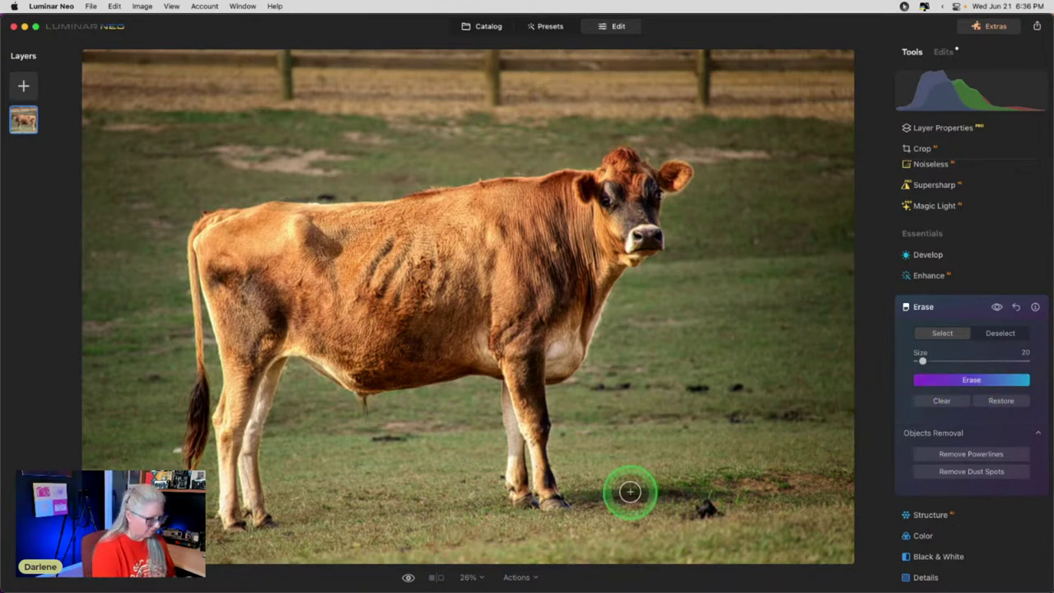
Erase the dark clump on the ground in front of the cow's front hooves.
scroll(630, 492, up, 3)
scroll(630, 491, down, 3)
scroll(630, 491, right, 5)
click(627, 492)
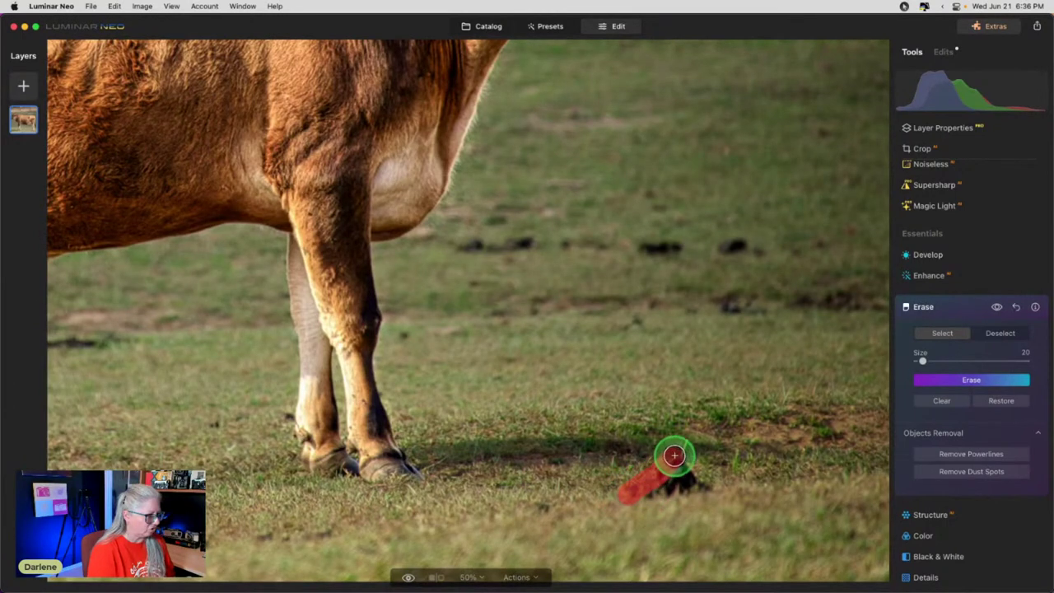
mouse_move(675, 468)
mouse_down()
mouse_move(717, 483)
mouse_move(653, 494)
mouse_move(676, 480)
mouse_up()
click(935, 386)
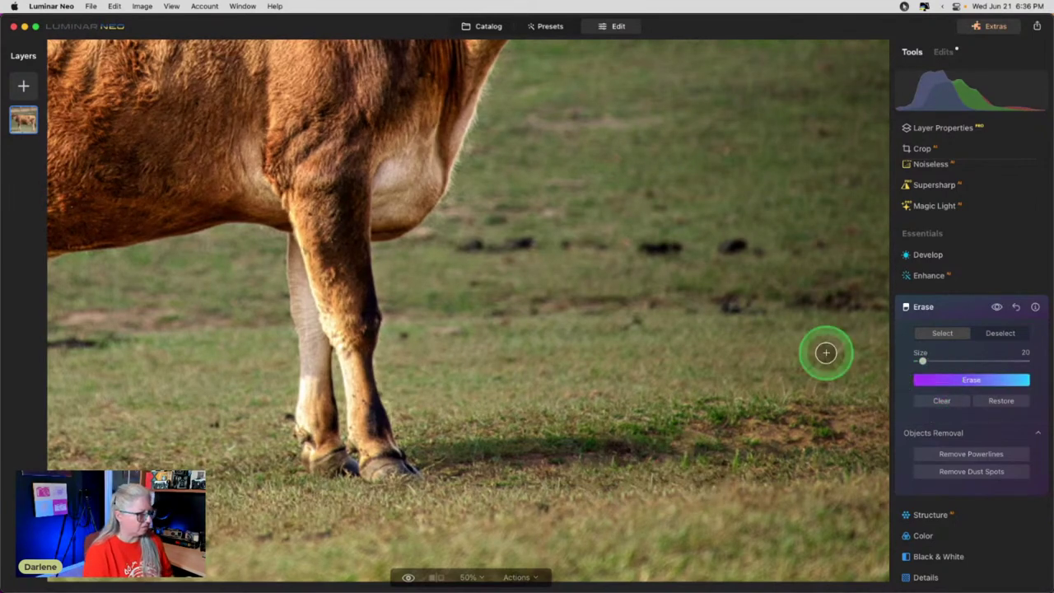
Erase the row of dark spots in the grass in front of the cow's chest, including the leftover mark.
drag(725, 249, 722, 249)
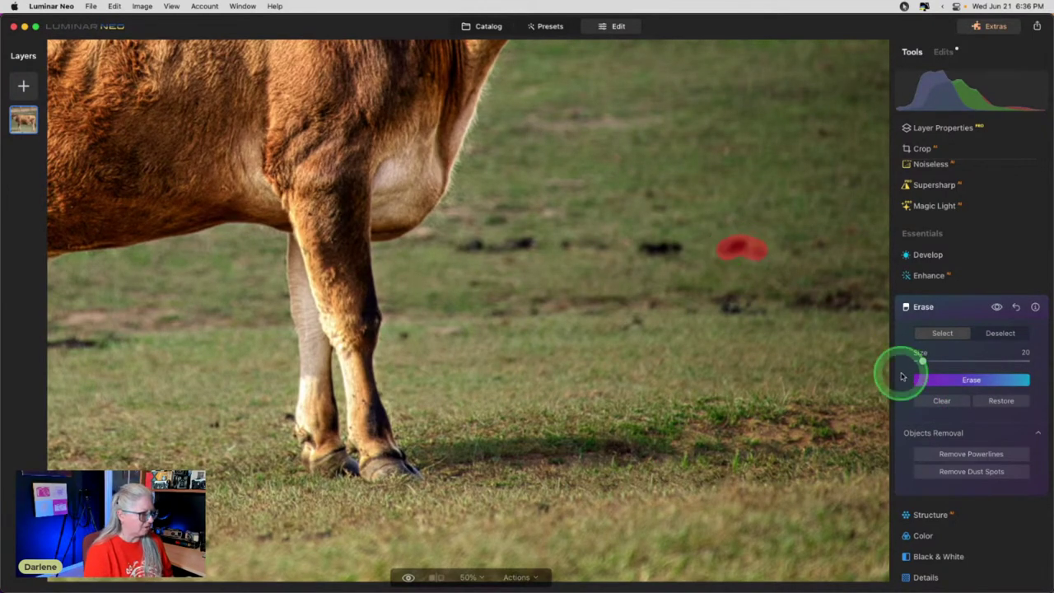
click(949, 381)
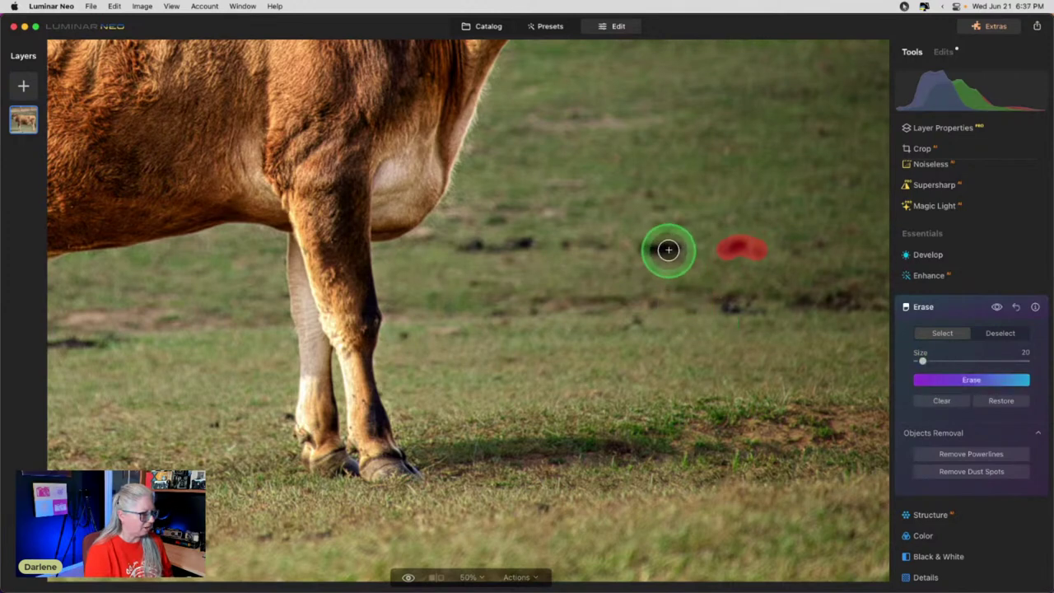
drag(649, 249, 648, 248)
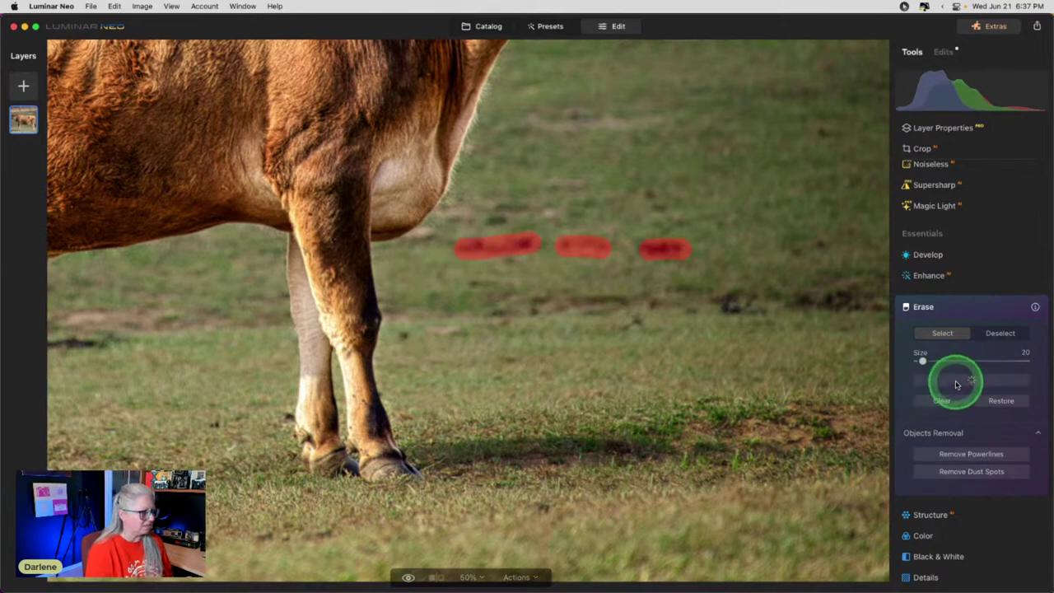
click(568, 243)
click(512, 244)
click(941, 379)
click(647, 251)
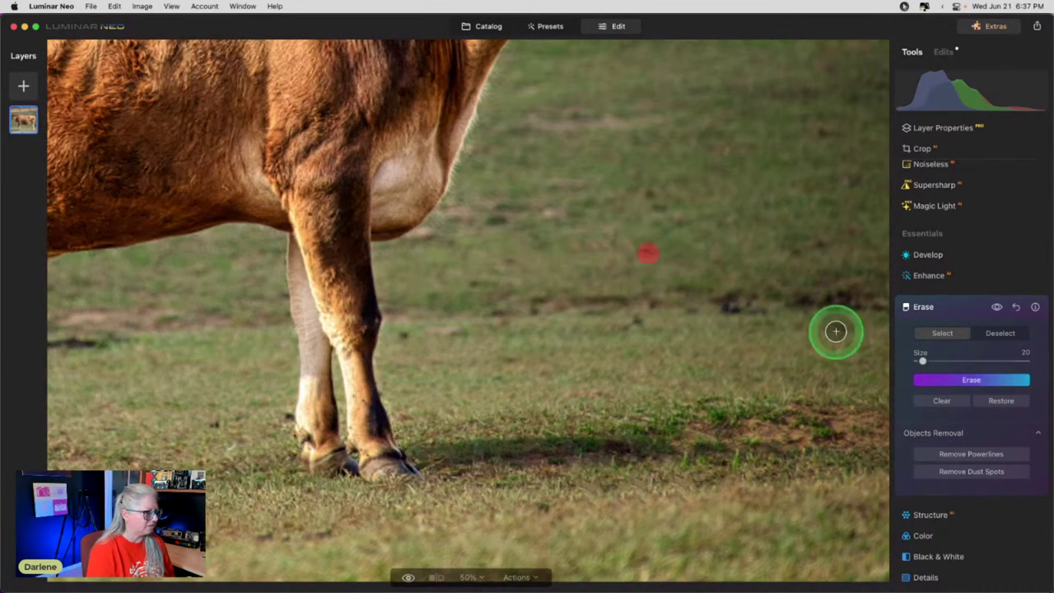
click(962, 379)
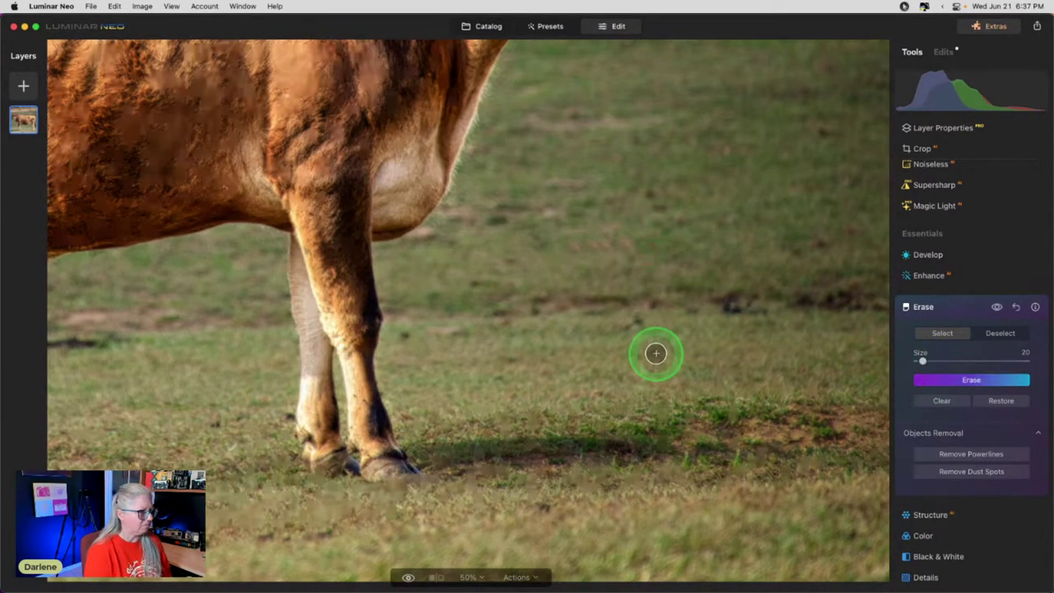
Erase the dark patch below the belly and the spot beside the front leg, and finish erasing with the whole photo in view.
scroll(655, 353, left, 10)
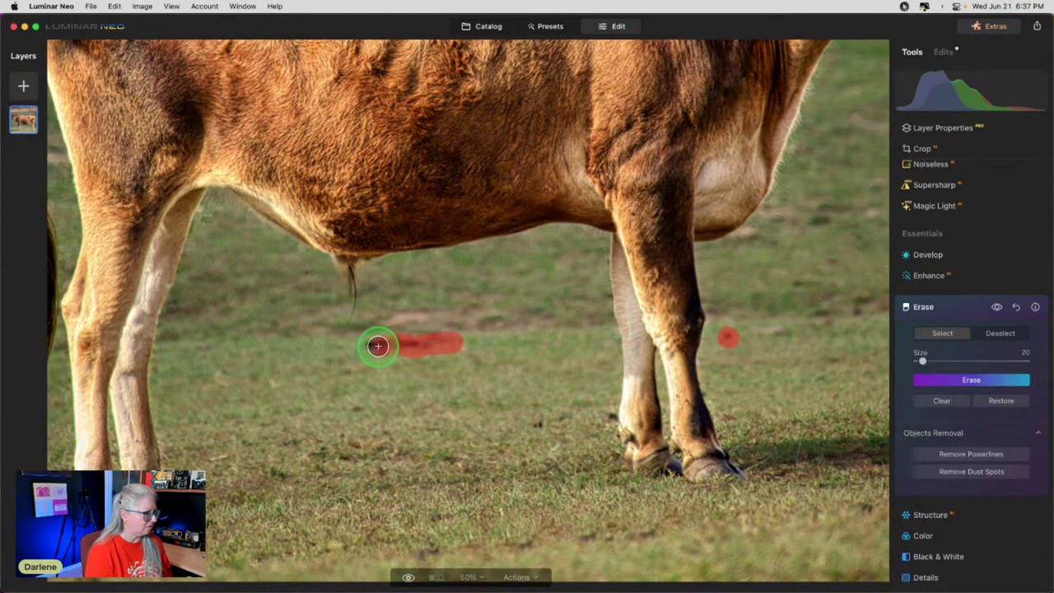
click(934, 379)
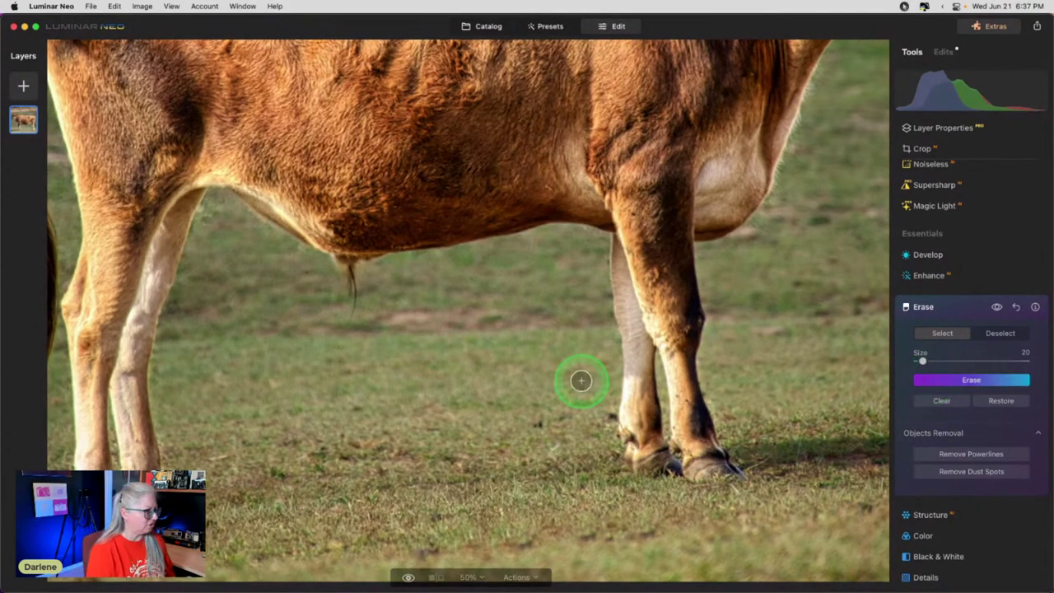
scroll(581, 381, left, 5)
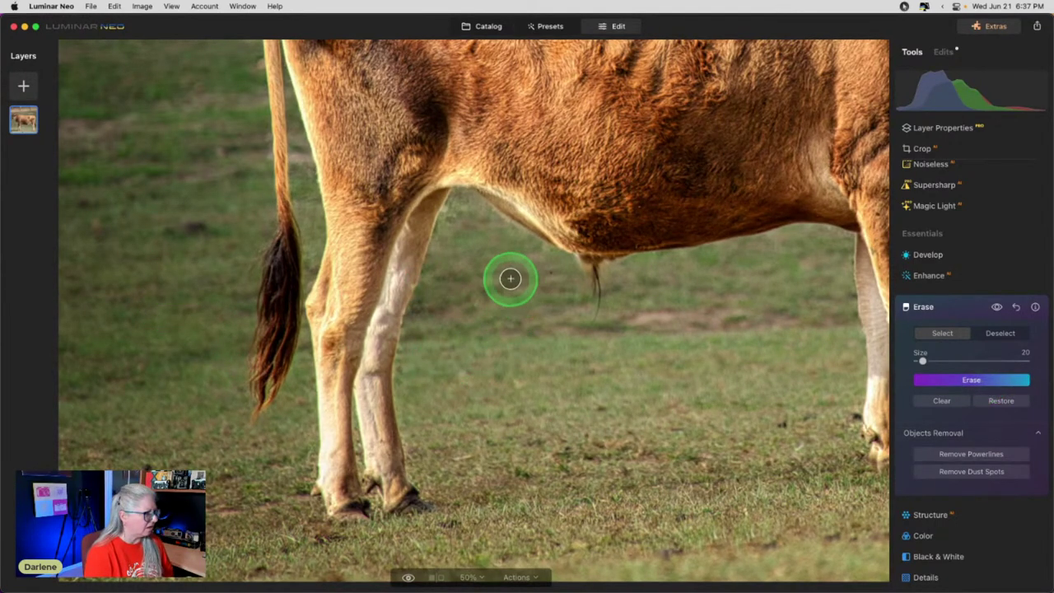
key(super+0)
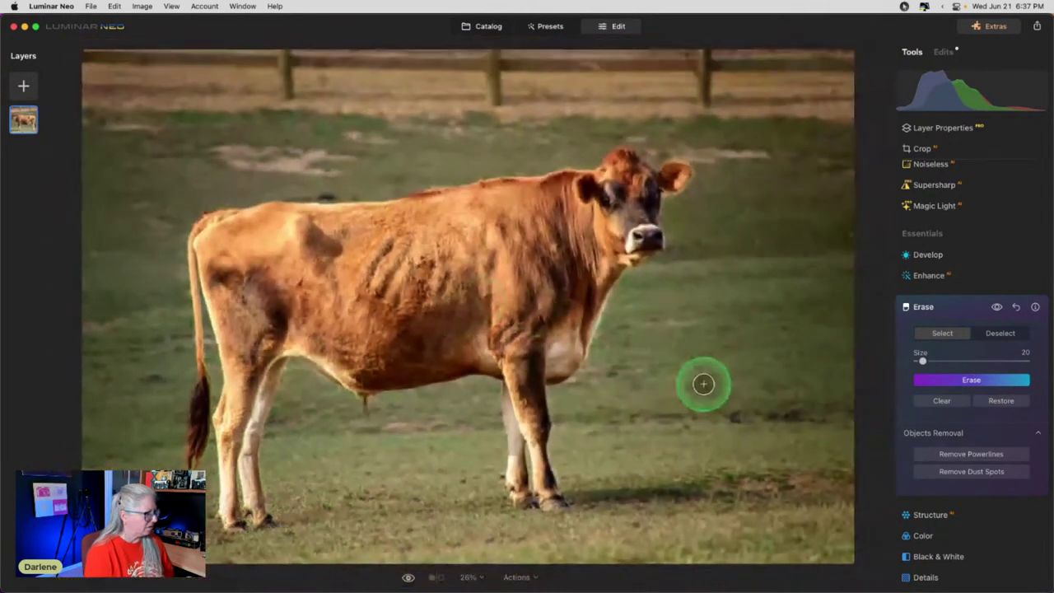
click(971, 391)
click(953, 309)
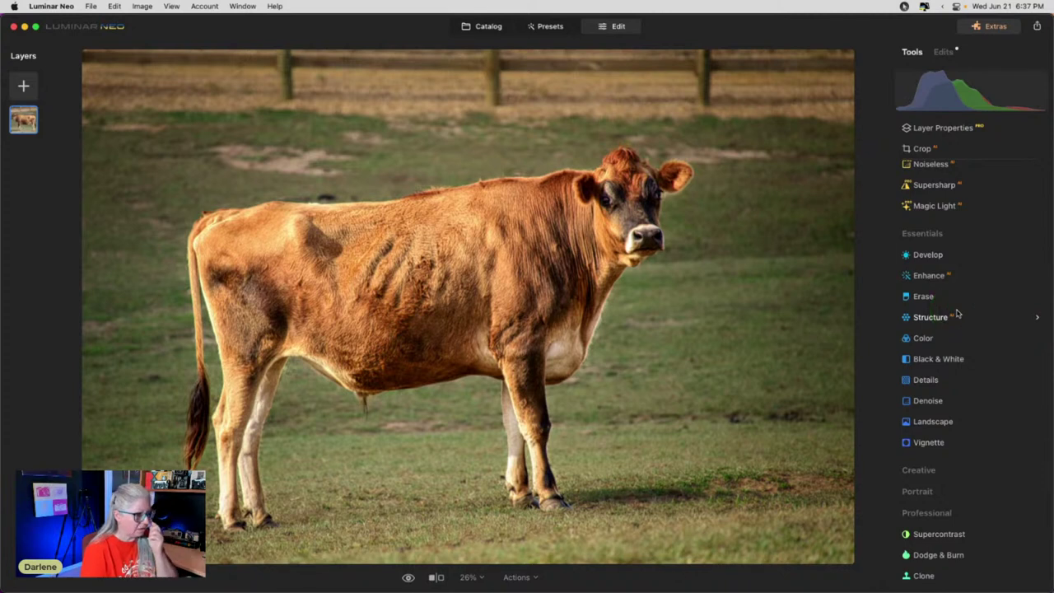
Start a new Develop edit on the cow photo with Exposure -0.78 and Blacks -48.
drag(948, 258, 889, 256)
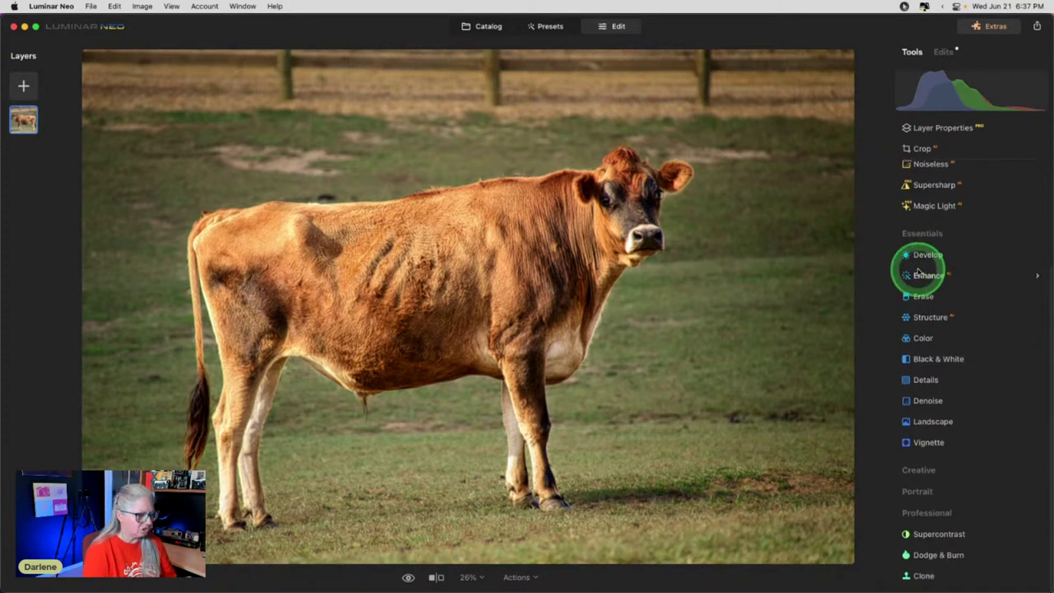
click(947, 260)
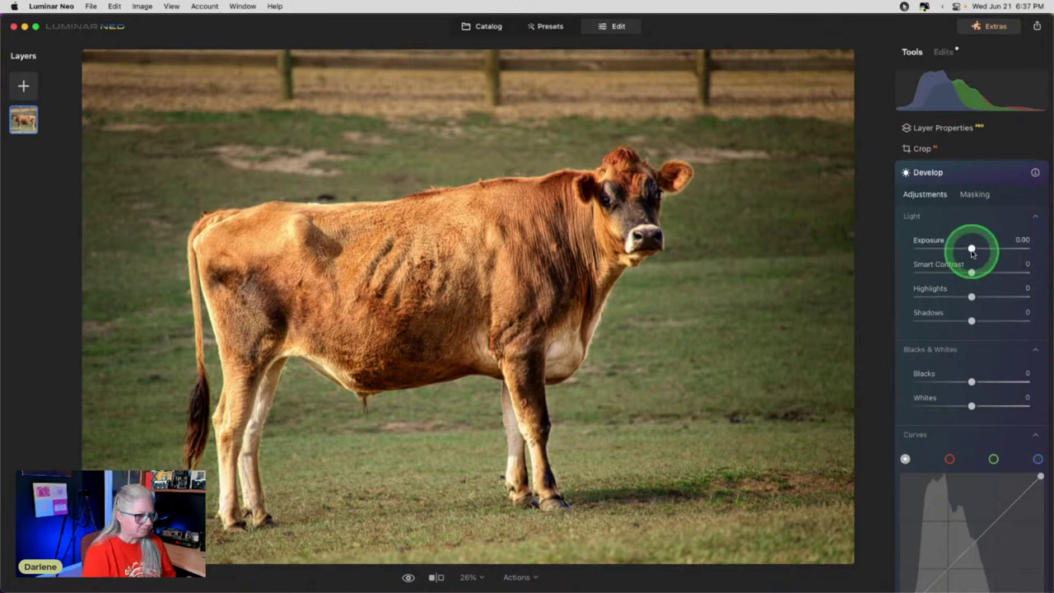
drag(972, 248, 963, 248)
drag(972, 382, 945, 378)
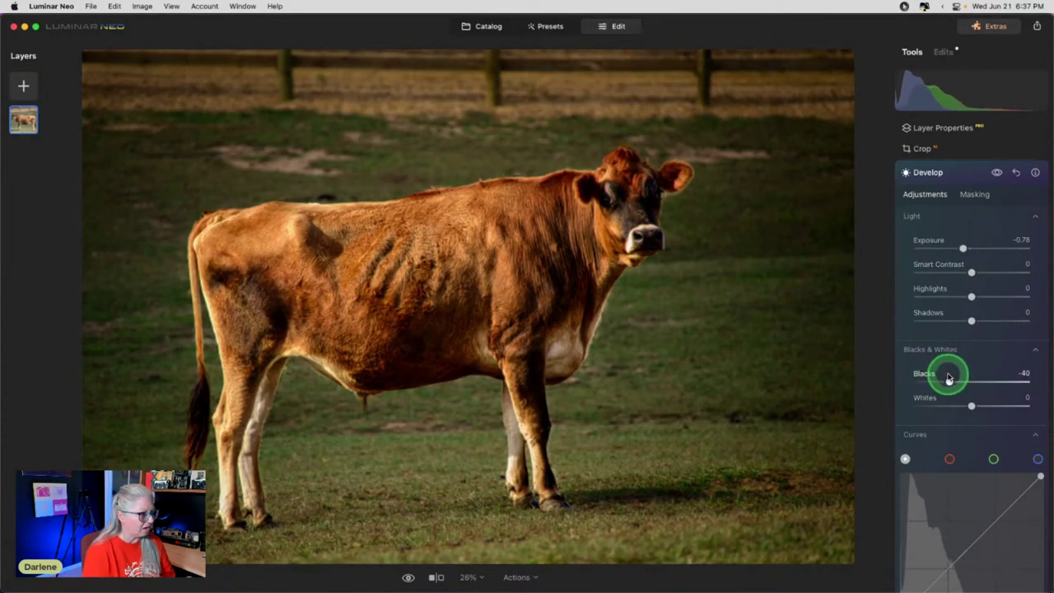
Brush the Develop edit's mask onto the outer grass and fence areas around the cow using size 172, softness 80 and strength 33.
click(975, 195)
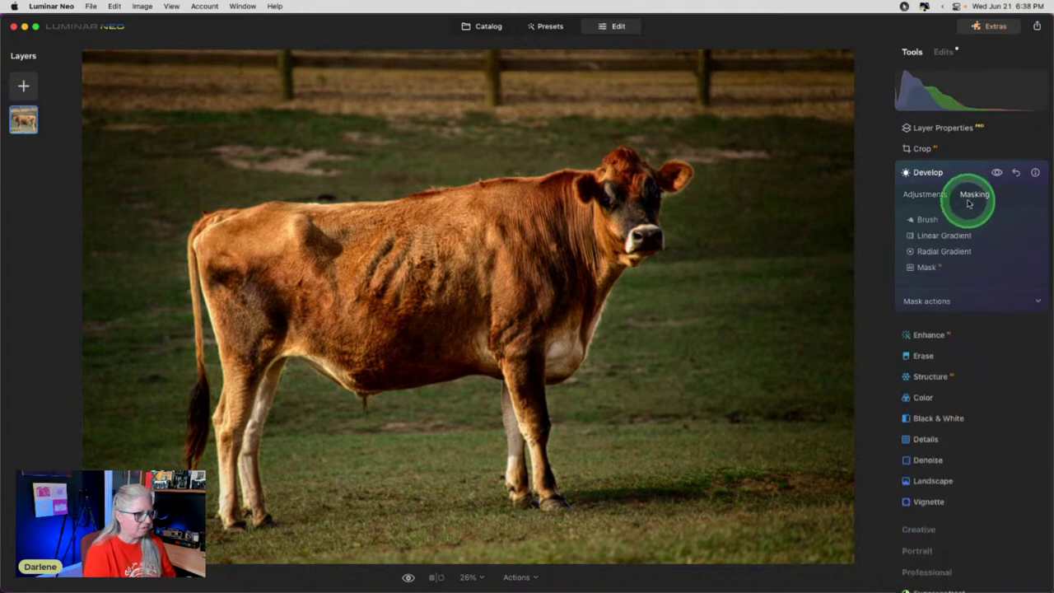
click(927, 220)
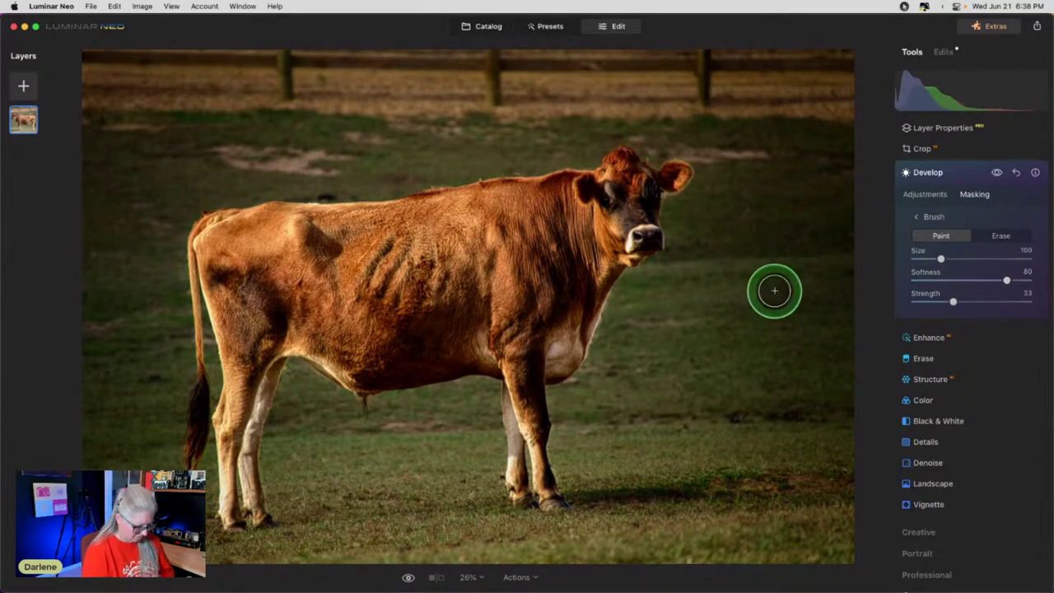
key(bracketright)
key(bracketright)
key(bracketright)
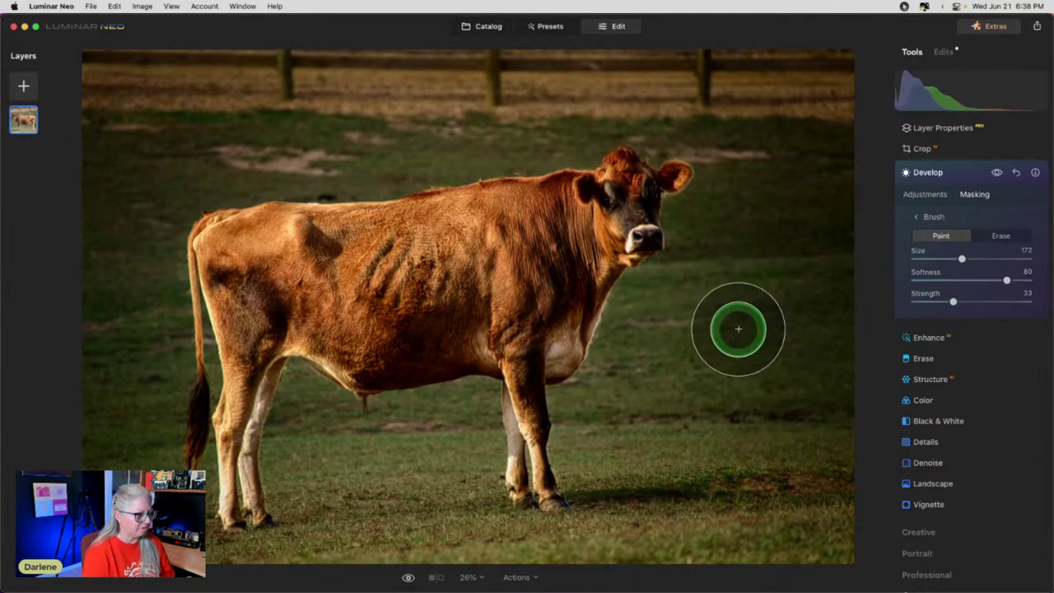
mouse_move(777, 431)
mouse_down()
mouse_move(785, 508)
mouse_move(829, 549)
mouse_up()
mouse_move(818, 426)
mouse_down()
mouse_move(658, 534)
mouse_move(823, 440)
mouse_move(760, 369)
mouse_move(839, 344)
mouse_move(810, 291)
mouse_move(837, 253)
mouse_move(828, 339)
mouse_move(760, 311)
mouse_move(659, 355)
mouse_move(701, 373)
mouse_move(719, 424)
mouse_move(655, 521)
mouse_move(620, 527)
mouse_move(746, 327)
mouse_move(722, 289)
mouse_move(790, 288)
mouse_up()
mouse_move(642, 525)
mouse_down()
mouse_move(612, 541)
mouse_move(438, 494)
mouse_move(513, 558)
mouse_move(619, 439)
mouse_move(658, 411)
mouse_up()
mouse_move(849, 169)
mouse_down()
mouse_move(798, 113)
mouse_move(642, 52)
mouse_move(536, 90)
mouse_move(141, 73)
mouse_move(222, 124)
mouse_move(140, 106)
mouse_move(132, 144)
mouse_up()
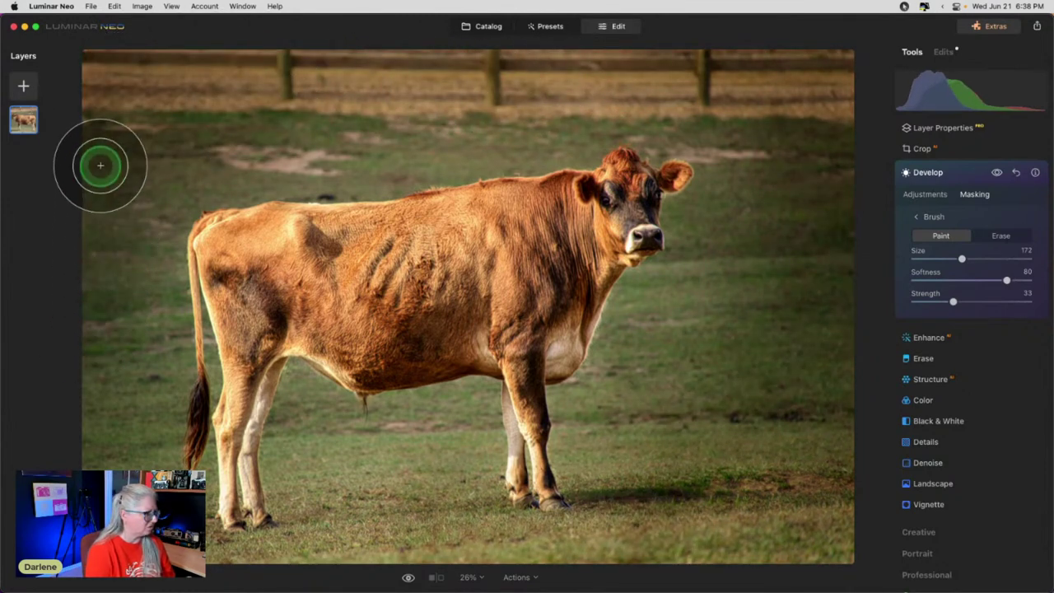
mouse_move(146, 365)
mouse_down()
mouse_move(73, 489)
mouse_move(211, 562)
mouse_move(304, 562)
mouse_move(293, 475)
mouse_move(367, 535)
mouse_move(388, 523)
mouse_move(535, 555)
mouse_move(856, 555)
mouse_up()
mouse_move(444, 540)
mouse_down()
mouse_move(425, 489)
mouse_move(477, 532)
mouse_move(381, 487)
mouse_move(317, 544)
mouse_move(266, 567)
mouse_move(153, 488)
mouse_up()
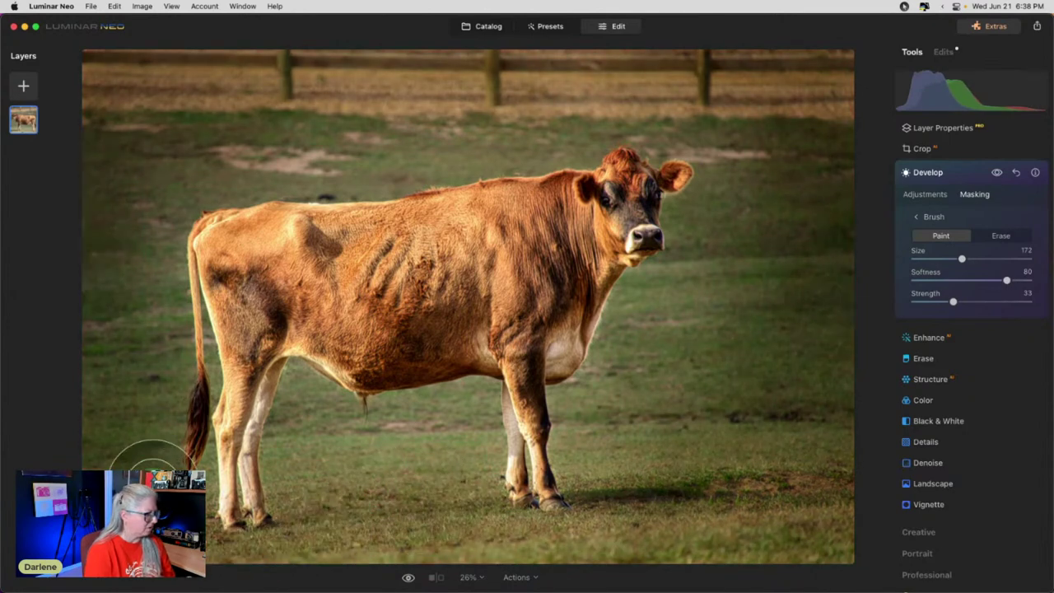
Set the Develop edit's Blacks to -15 and its mask brush to softness 100 and strength 22.
click(926, 203)
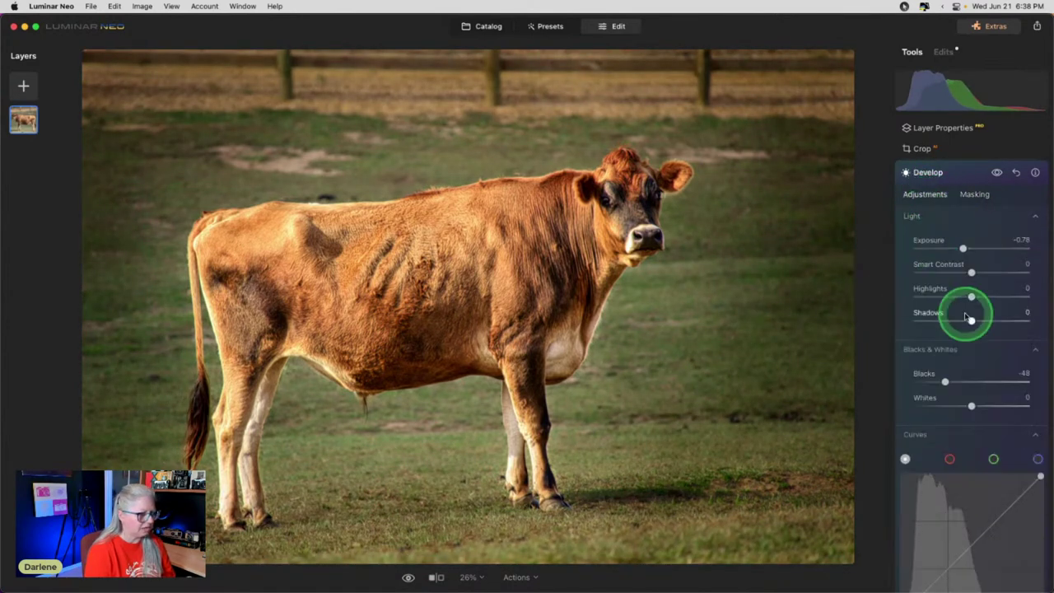
click(945, 382)
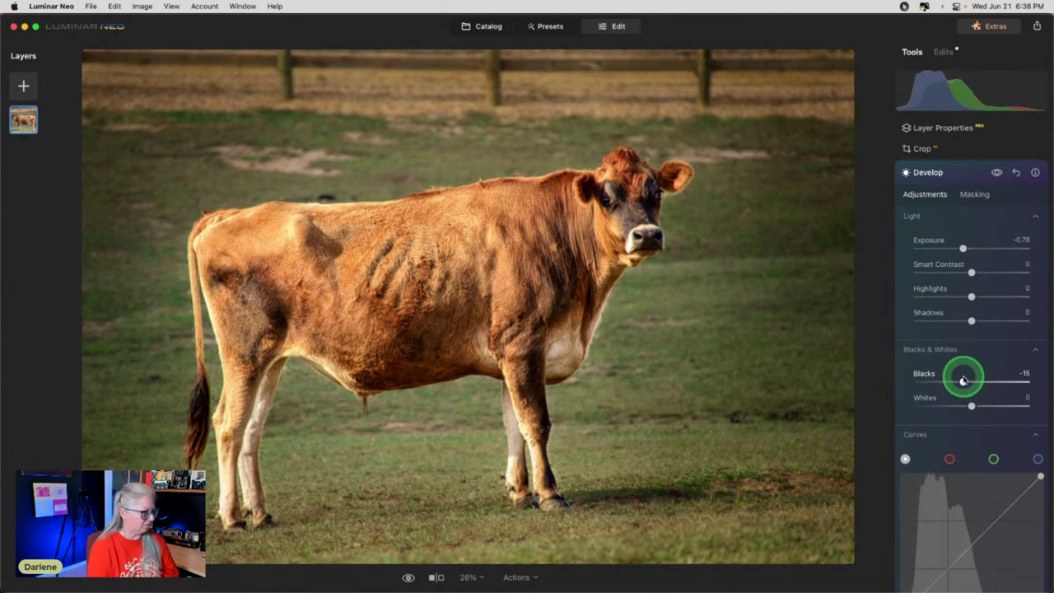
click(973, 193)
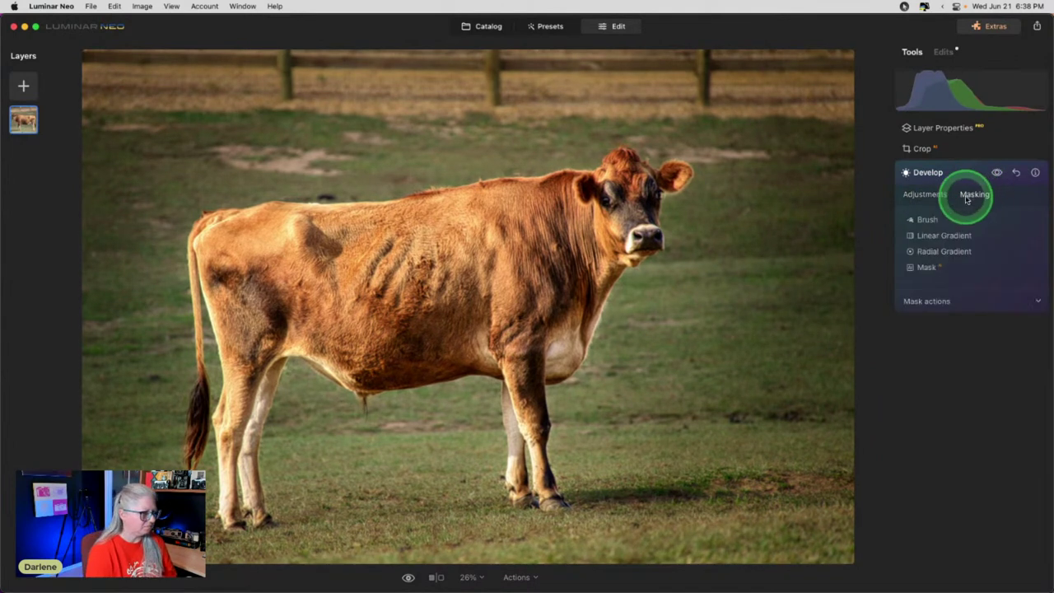
click(916, 218)
click(933, 302)
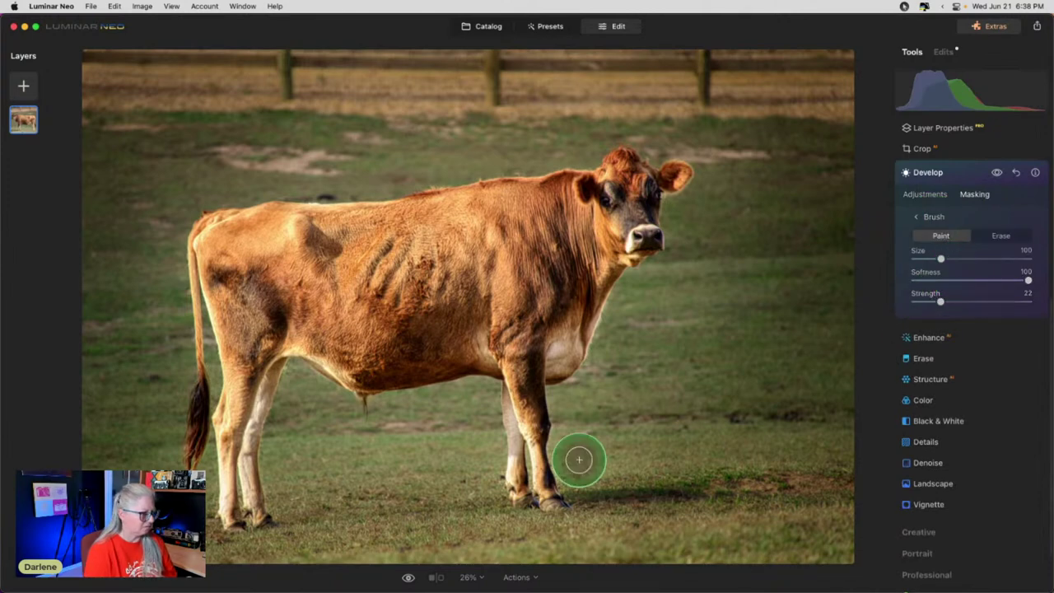
Paint the darkening mask over the grass around the cow's legs and in front of its chest with the size 100 brush.
mouse_move(567, 404)
mouse_down()
mouse_move(634, 466)
mouse_move(488, 524)
mouse_move(490, 427)
mouse_move(468, 429)
mouse_move(468, 496)
mouse_move(339, 468)
mouse_move(308, 410)
mouse_move(361, 487)
mouse_move(416, 432)
mouse_move(428, 460)
mouse_up()
mouse_move(611, 463)
mouse_down()
mouse_move(558, 414)
mouse_move(503, 457)
mouse_up()
drag(448, 499, 494, 468)
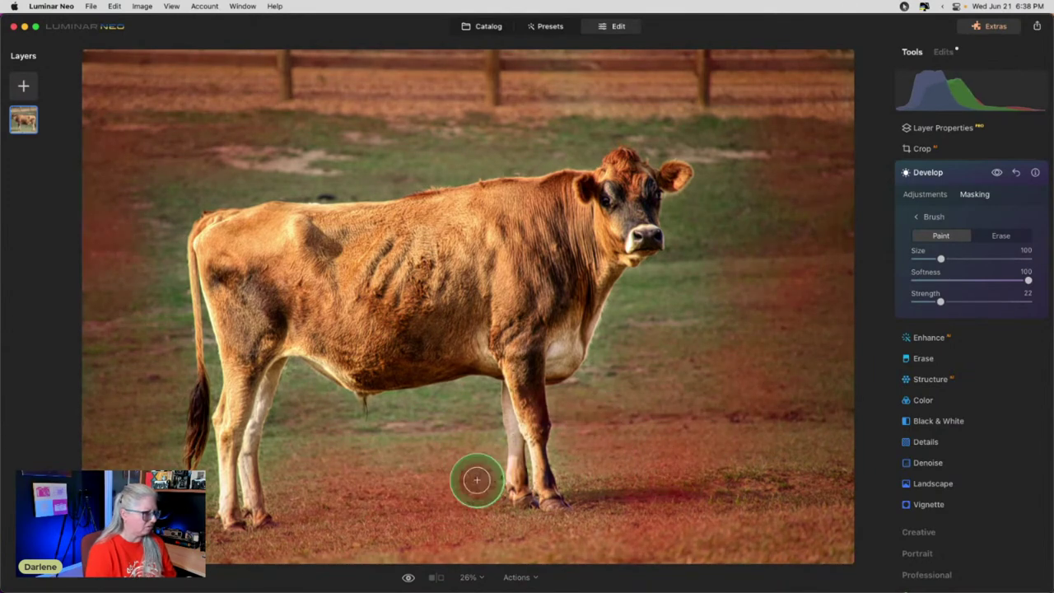
mouse_move(713, 306)
mouse_down()
mouse_move(840, 329)
mouse_move(815, 354)
mouse_up()
drag(282, 494, 247, 459)
drag(317, 404, 235, 463)
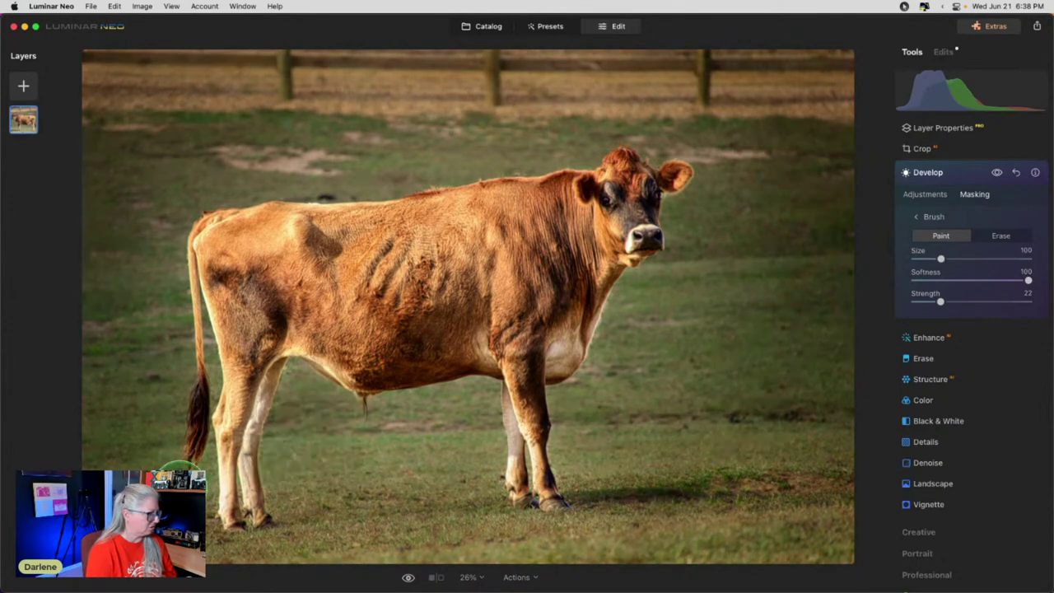
Extend the darkening mask over the grass behind the cow's rear, above its back and around its front.
mouse_move(168, 317)
mouse_down()
mouse_move(179, 296)
mouse_move(153, 189)
mouse_up()
mouse_move(212, 158)
mouse_down()
mouse_move(347, 138)
mouse_move(307, 177)
mouse_move(417, 152)
mouse_move(503, 162)
mouse_move(244, 141)
mouse_up()
mouse_move(142, 190)
mouse_down()
mouse_move(124, 216)
mouse_move(188, 235)
mouse_up()
mouse_move(548, 140)
mouse_down()
mouse_move(766, 185)
mouse_move(690, 188)
mouse_up()
mouse_move(651, 360)
mouse_down()
mouse_move(666, 313)
mouse_move(630, 298)
mouse_move(790, 329)
mouse_up()
mouse_move(699, 388)
mouse_down()
mouse_move(652, 360)
mouse_move(617, 365)
mouse_up()
mouse_move(749, 486)
mouse_down()
mouse_move(757, 538)
mouse_move(728, 561)
mouse_move(703, 540)
mouse_up()
Enlarge the mask brush to 196, paint over the foreground, far grass and fence, and return to the Develop adjustments.
key(bracketright)
key(bracketright)
key(bracketright)
mouse_move(752, 513)
mouse_down()
mouse_move(830, 539)
mouse_move(790, 544)
mouse_up()
mouse_move(583, 549)
mouse_down()
mouse_move(630, 536)
mouse_move(814, 531)
mouse_move(802, 531)
mouse_up()
mouse_move(416, 518)
mouse_down()
mouse_move(428, 472)
mouse_move(494, 551)
mouse_move(741, 505)
mouse_up()
mouse_move(521, 478)
mouse_down()
mouse_move(410, 494)
mouse_move(342, 532)
mouse_move(247, 537)
mouse_move(247, 466)
mouse_move(204, 499)
mouse_move(49, 433)
mouse_move(78, 508)
mouse_move(113, 538)
mouse_move(117, 310)
mouse_move(105, 223)
mouse_up()
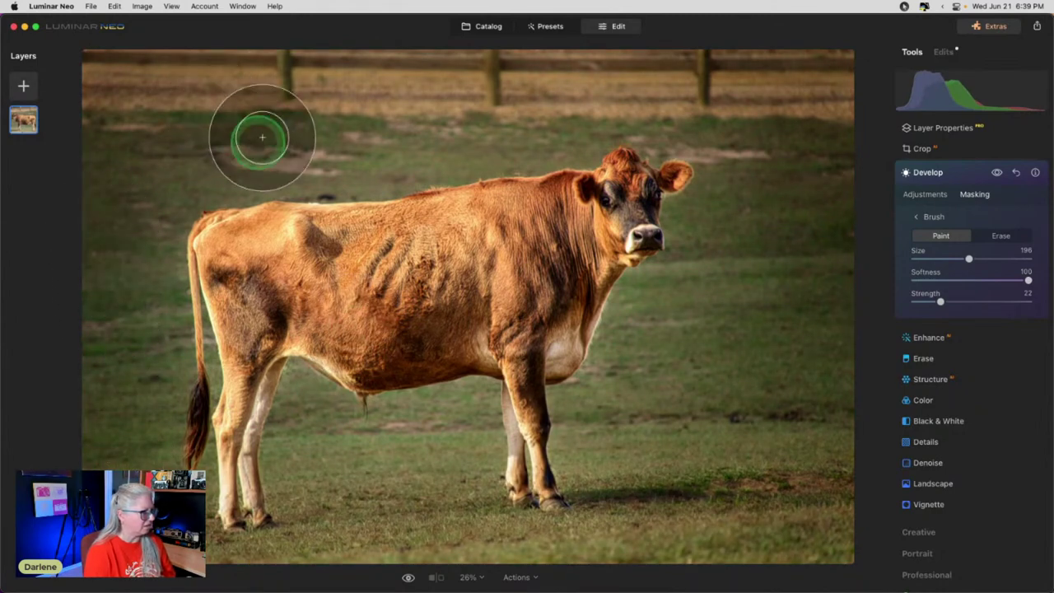
drag(96, 73, 121, 93)
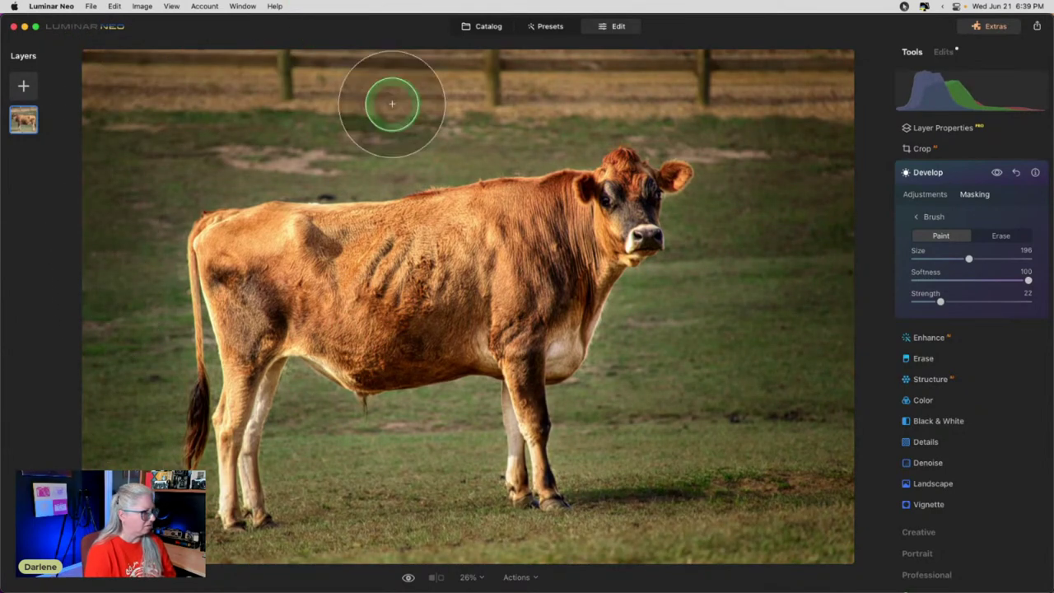
mouse_move(431, 106)
mouse_down()
mouse_move(549, 85)
mouse_move(365, 51)
mouse_up()
mouse_move(631, 80)
mouse_down()
mouse_move(738, 115)
mouse_move(806, 77)
mouse_move(843, 107)
mouse_up()
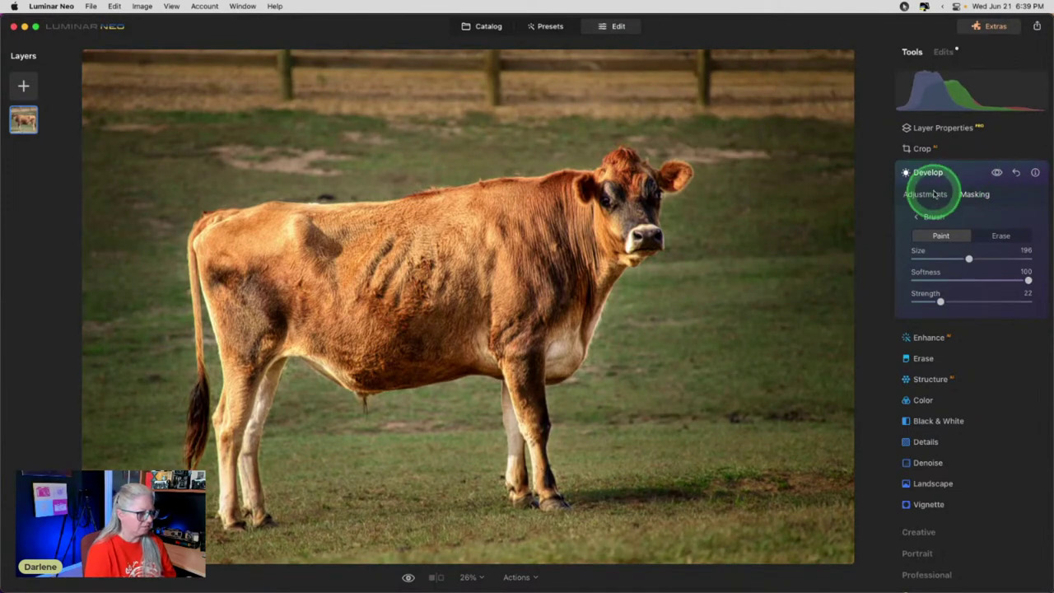
click(929, 201)
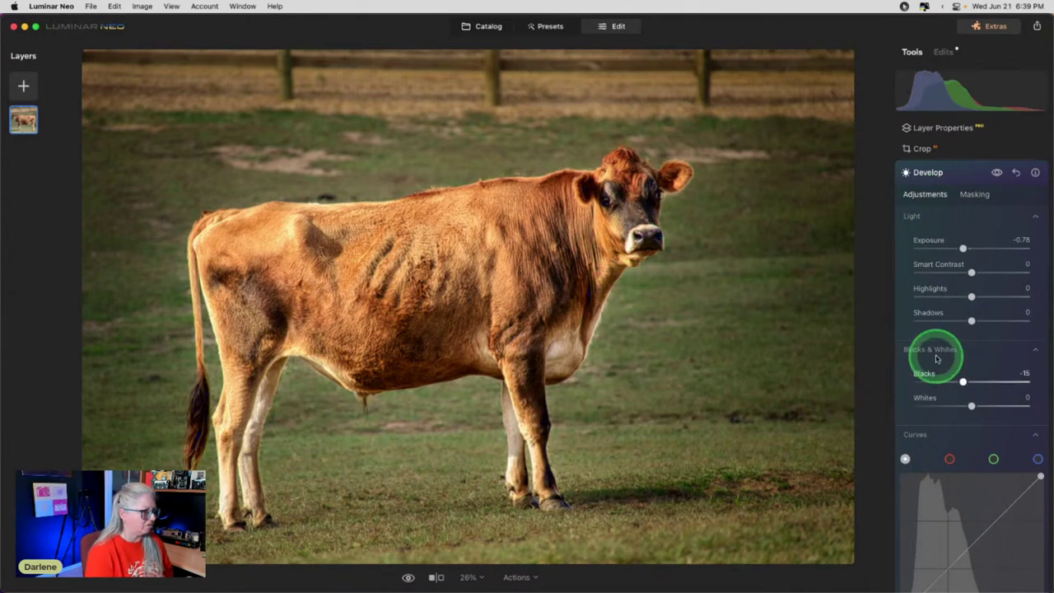
Compare the photo with and without the Develop adjustments.
click(996, 174)
click(997, 177)
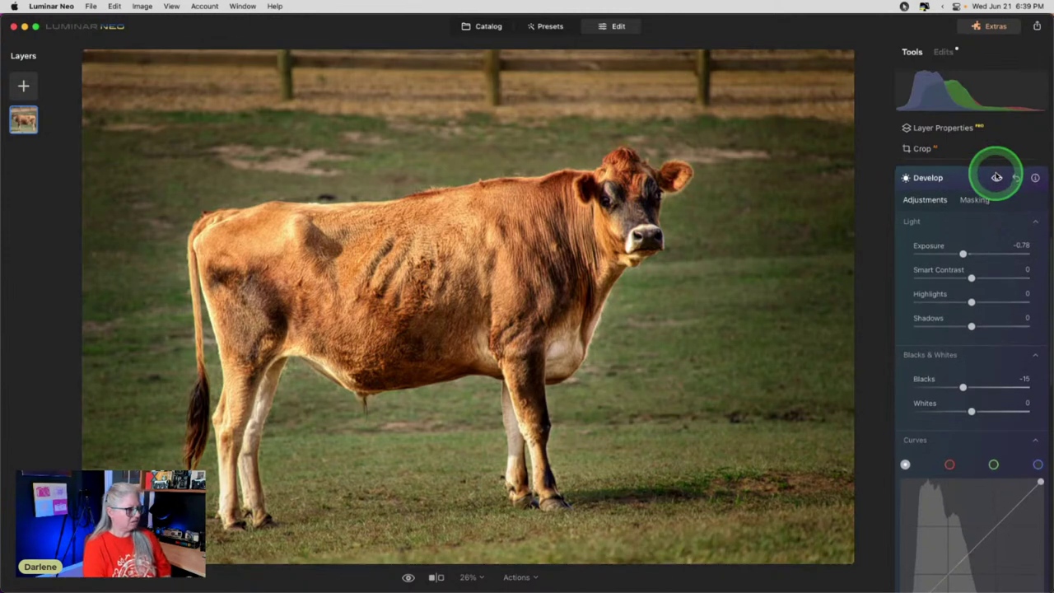
click(996, 177)
click(996, 177)
click(996, 177)
click(996, 177)
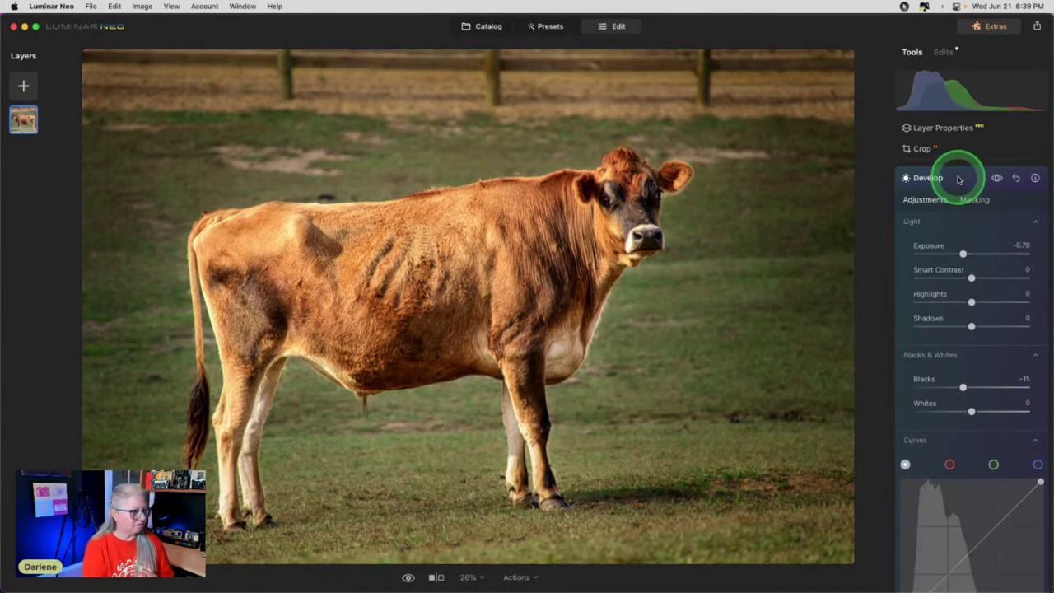
Copy the mask used by the Develop adjustment.
click(962, 200)
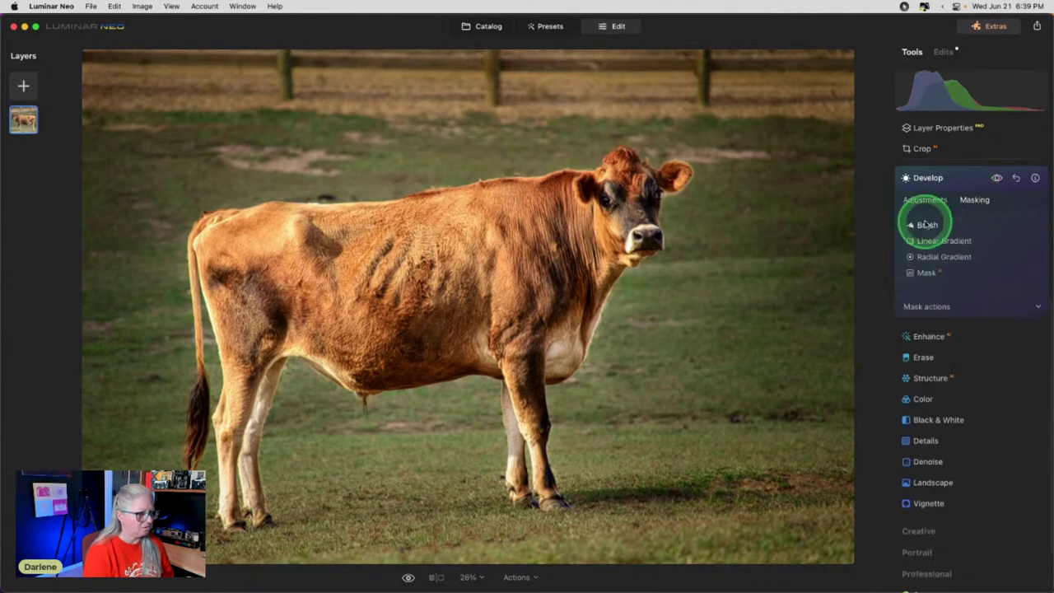
click(936, 307)
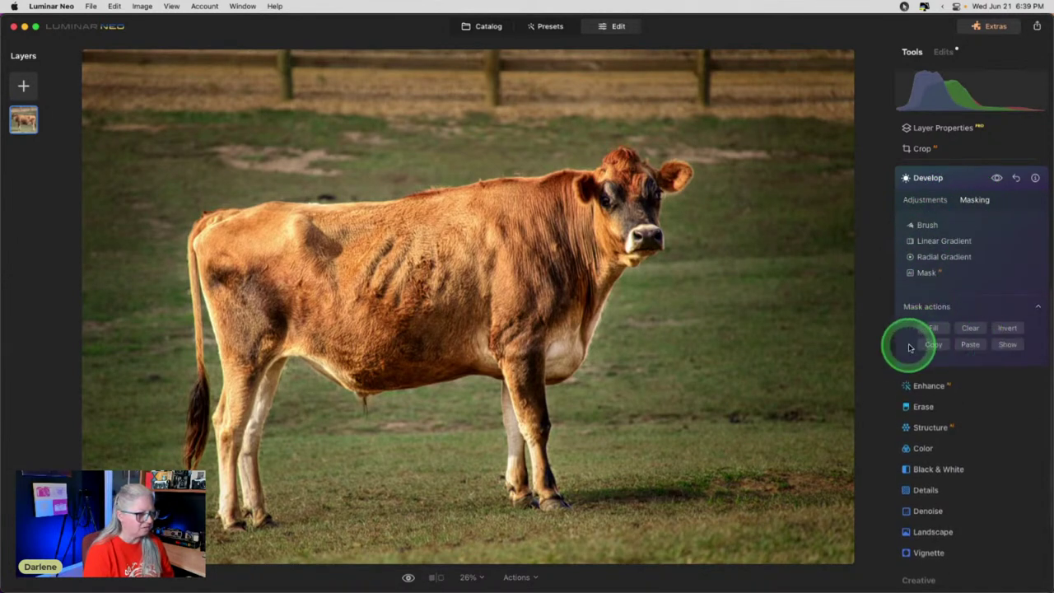
click(958, 177)
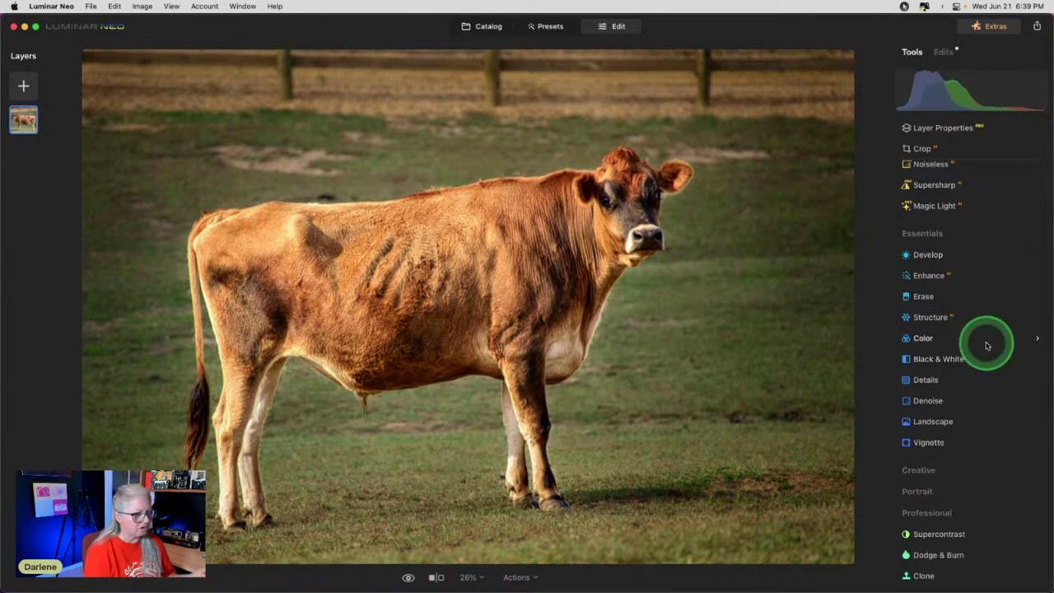
Apply Structure with Amount -70 and Boost 30, and paste the copied Develop mask onto it.
click(933, 320)
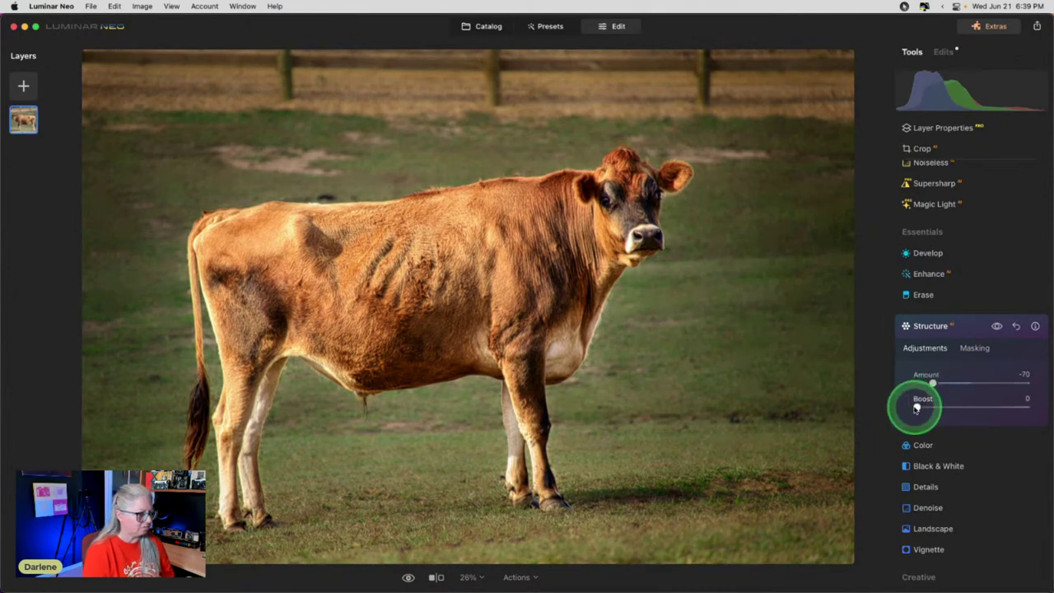
click(968, 348)
scroll(957, 354, down, 2)
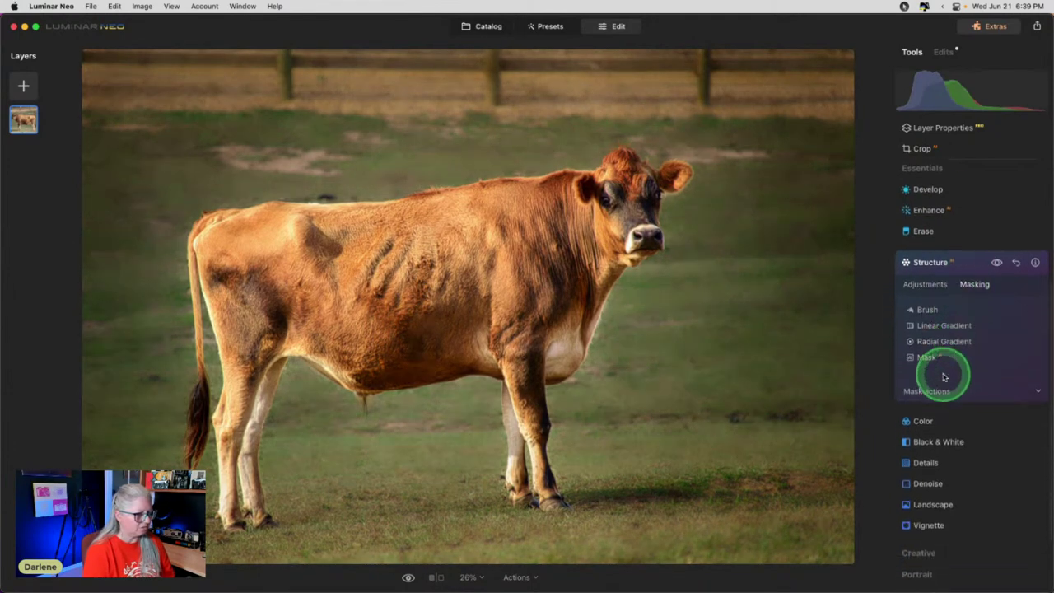
click(936, 394)
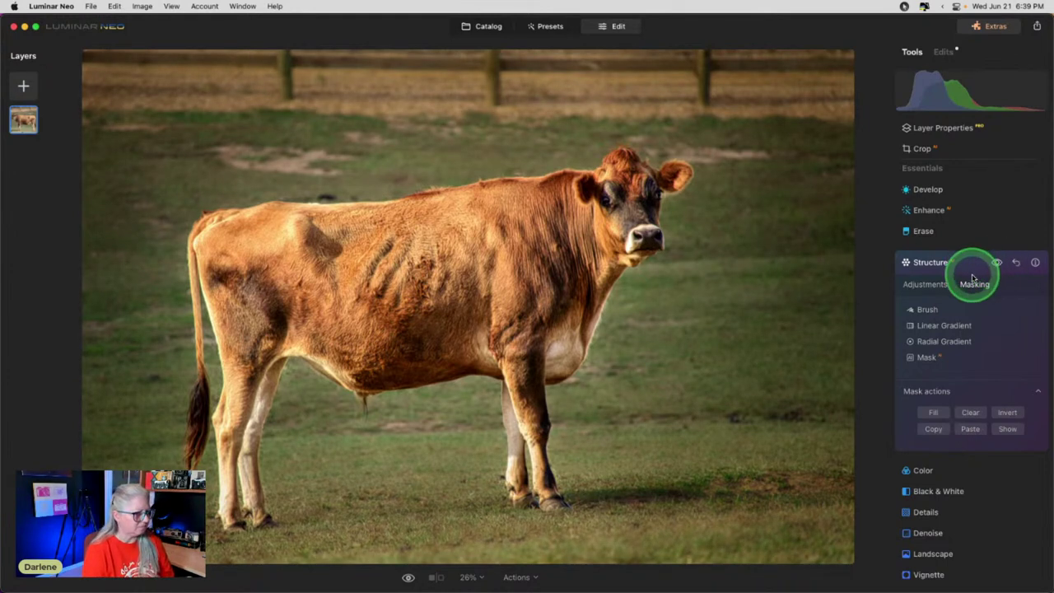
Erase the Structure mask over the foreground grass using a size 244 brush with softness 100 and strength 69.
click(929, 309)
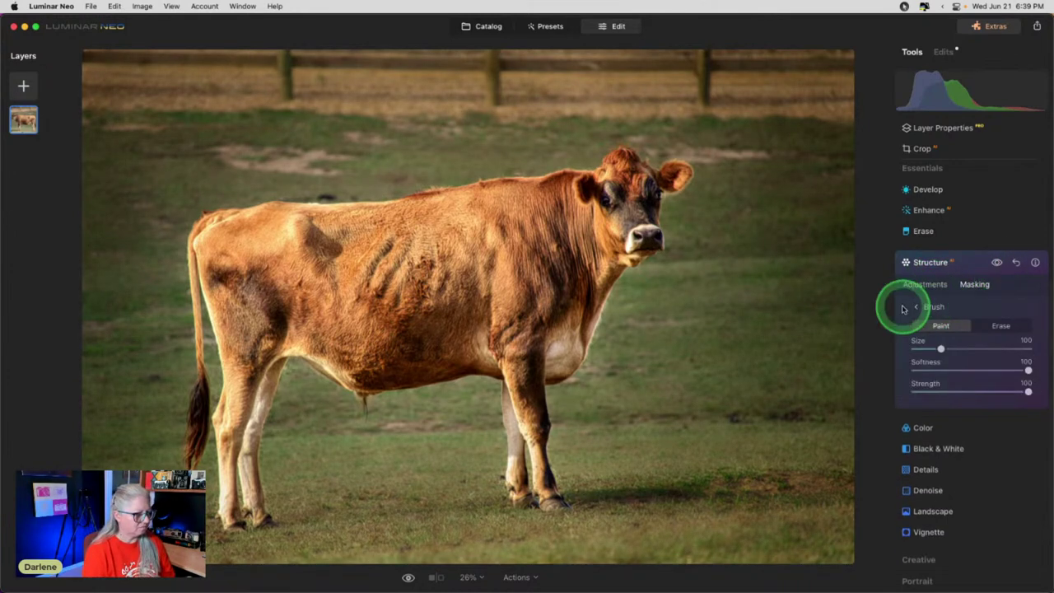
click(1000, 325)
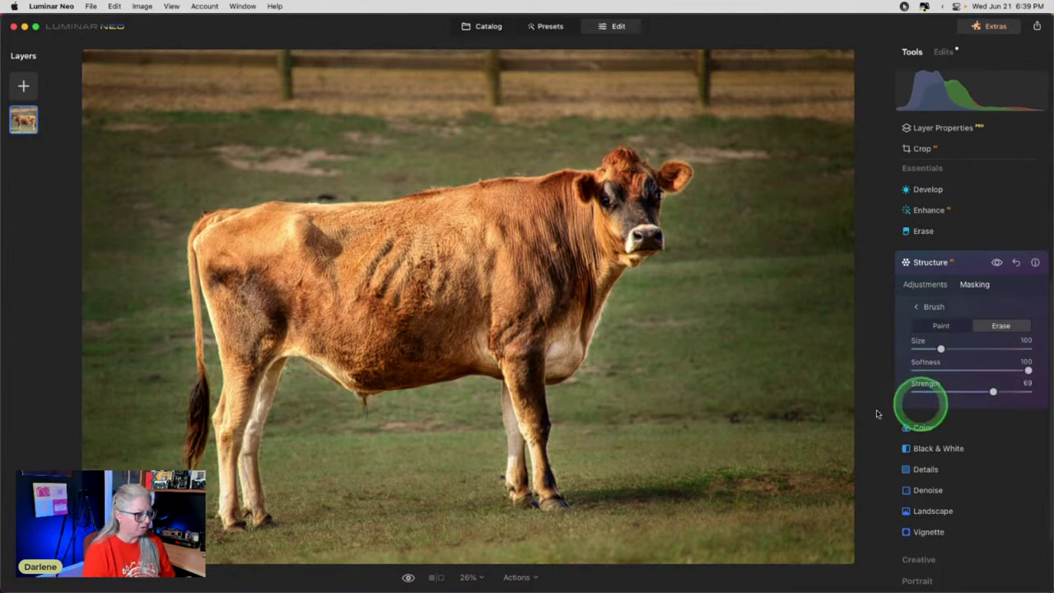
key(bracketright)
key(bracketright)
key(bracketright)
key(bracketright)
key(bracketright)
key(bracketright)
mouse_move(609, 491)
mouse_down()
mouse_move(776, 548)
mouse_move(733, 496)
mouse_move(124, 526)
mouse_up()
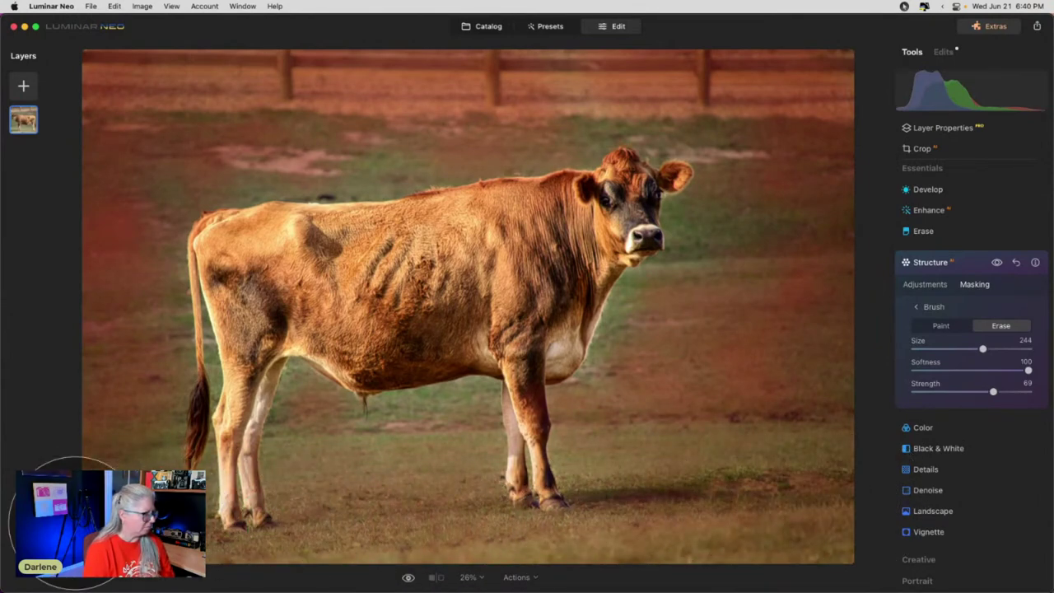
drag(600, 447, 318, 506)
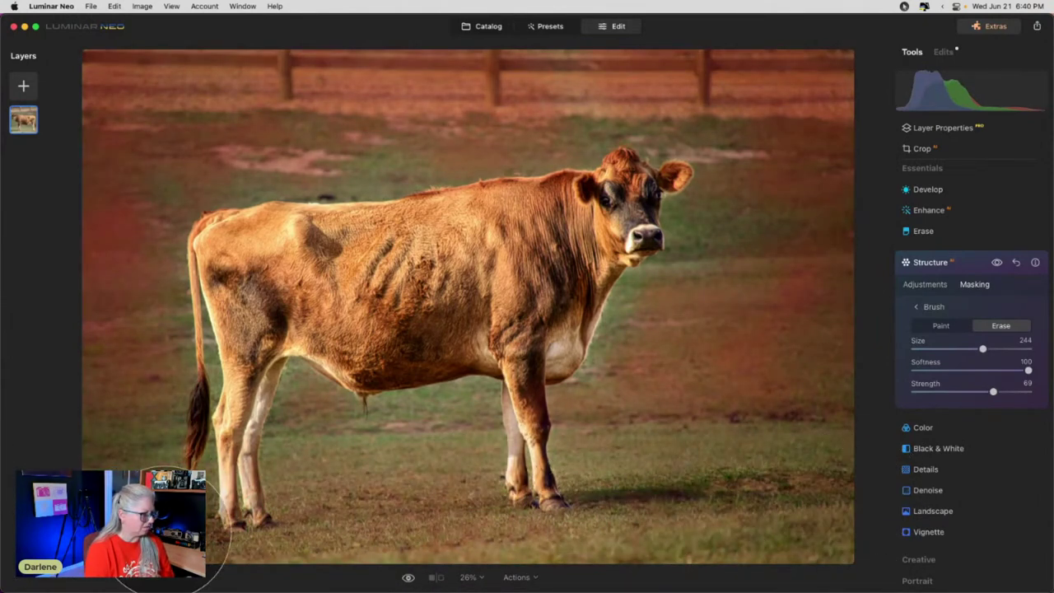
click(928, 307)
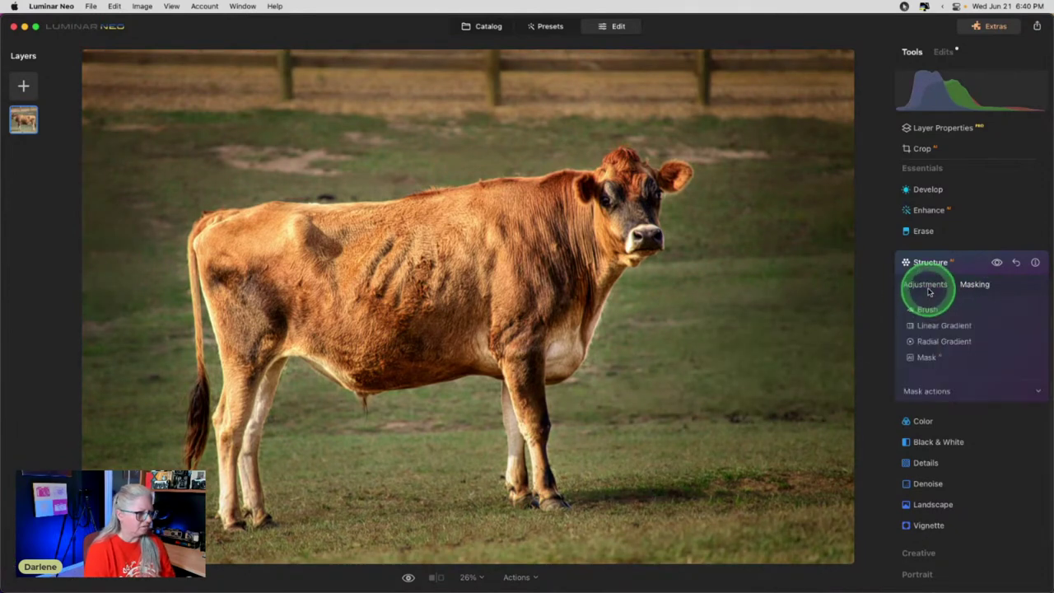
click(925, 284)
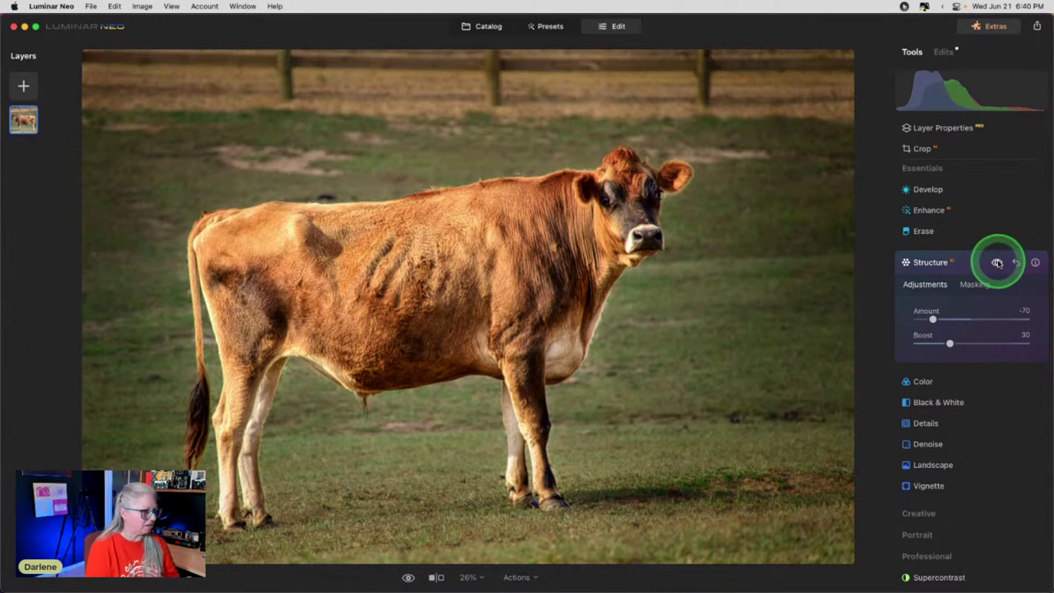
click(967, 263)
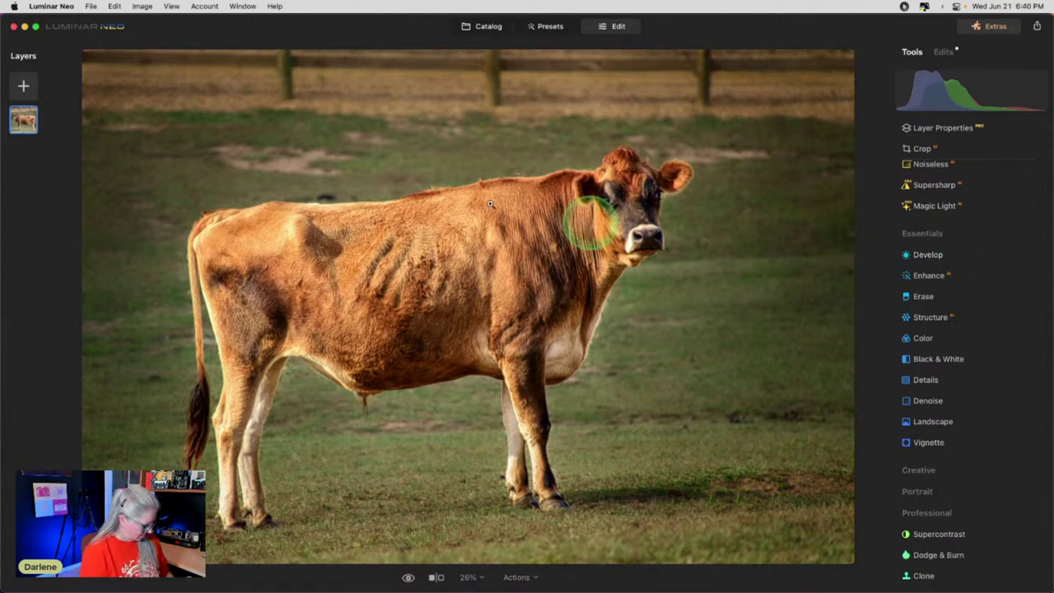
Duplicate the photo layer and blend the copy in Multiply mode at about 15 opacity.
click(25, 119)
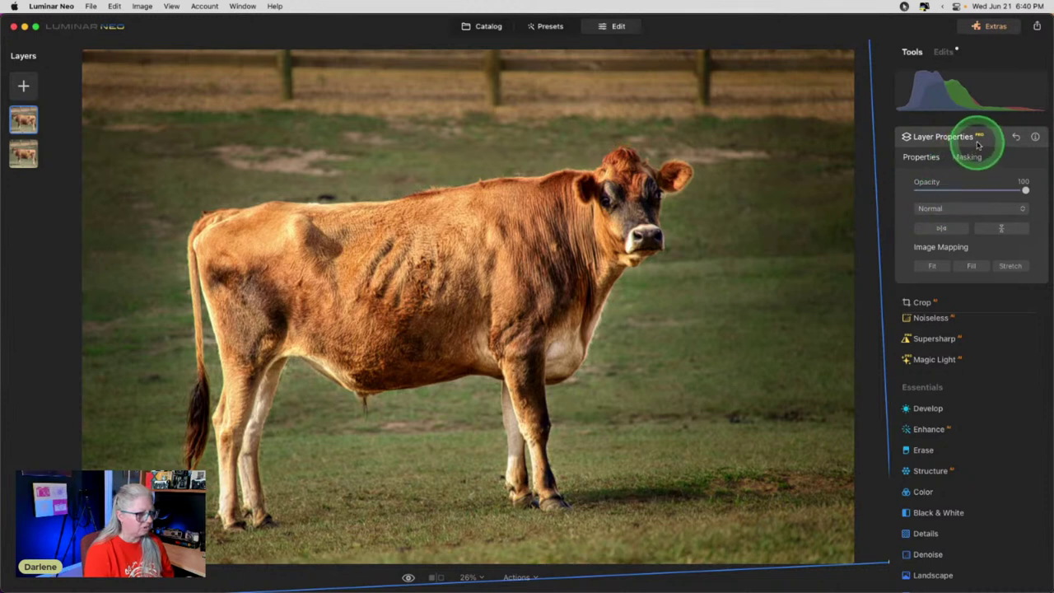
click(954, 208)
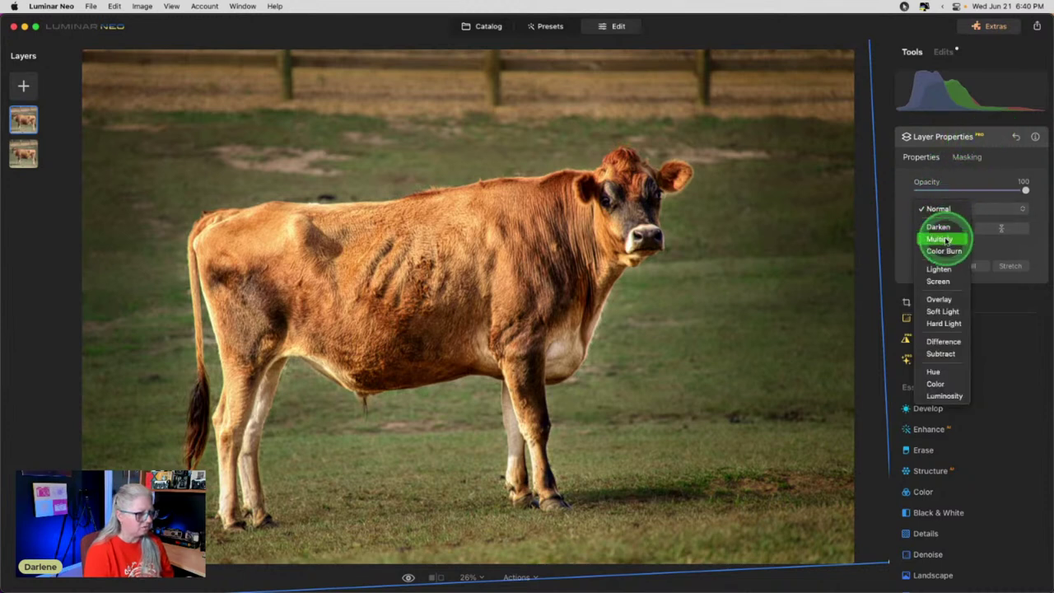
click(941, 238)
click(1025, 190)
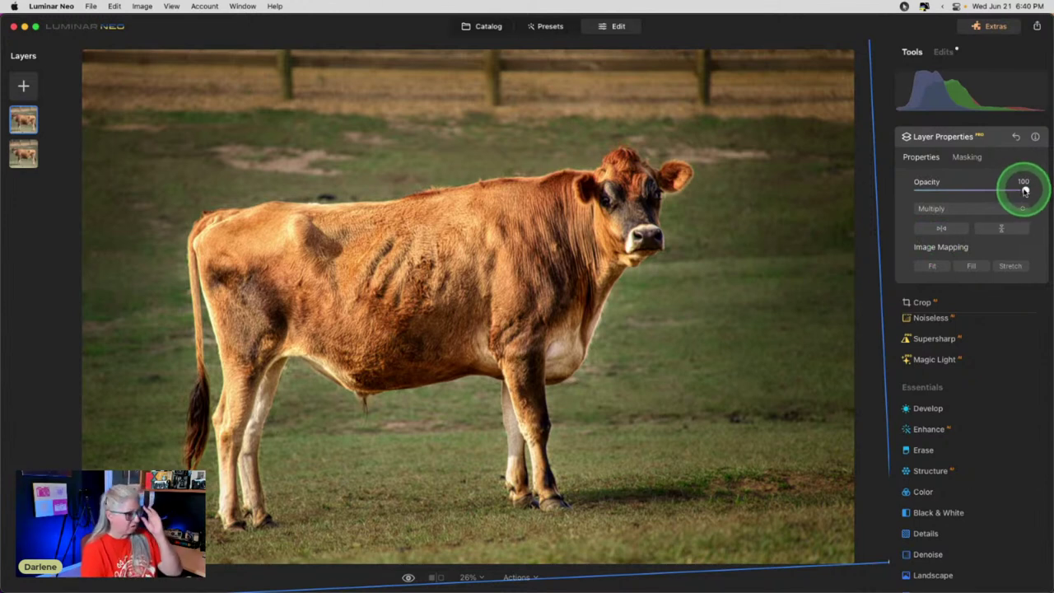
mouse_move(1025, 190)
mouse_down()
mouse_move(964, 188)
mouse_move(1035, 188)
mouse_up()
click(918, 163)
click(931, 208)
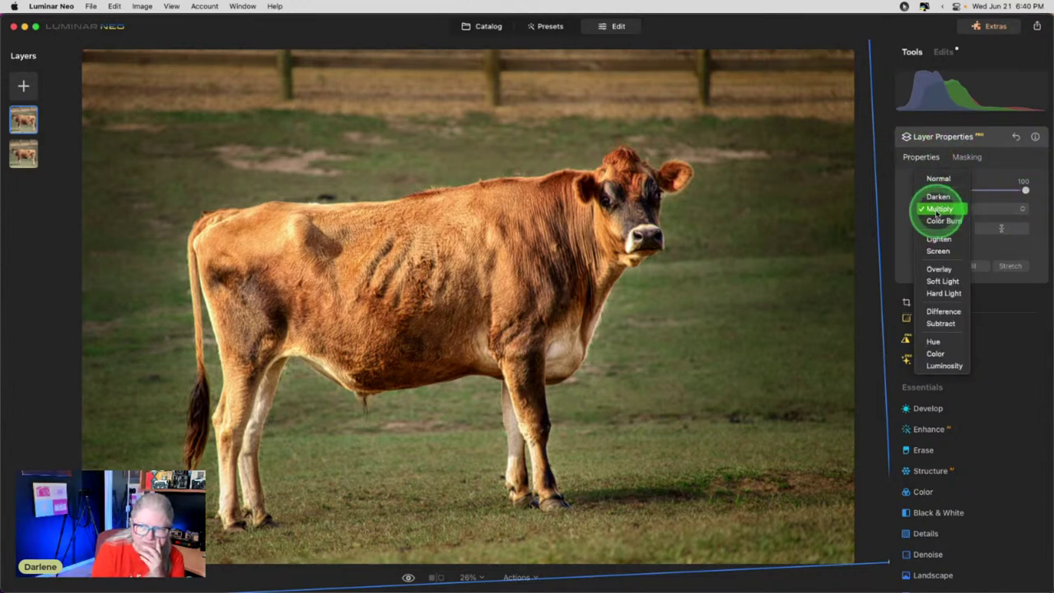
click(939, 209)
click(1013, 315)
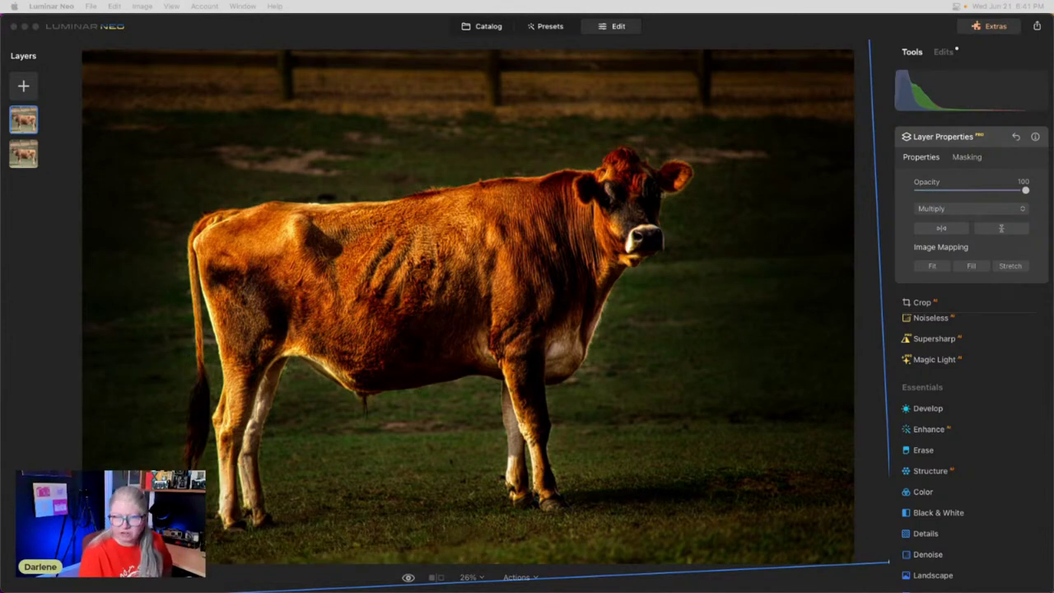
click(850, 30)
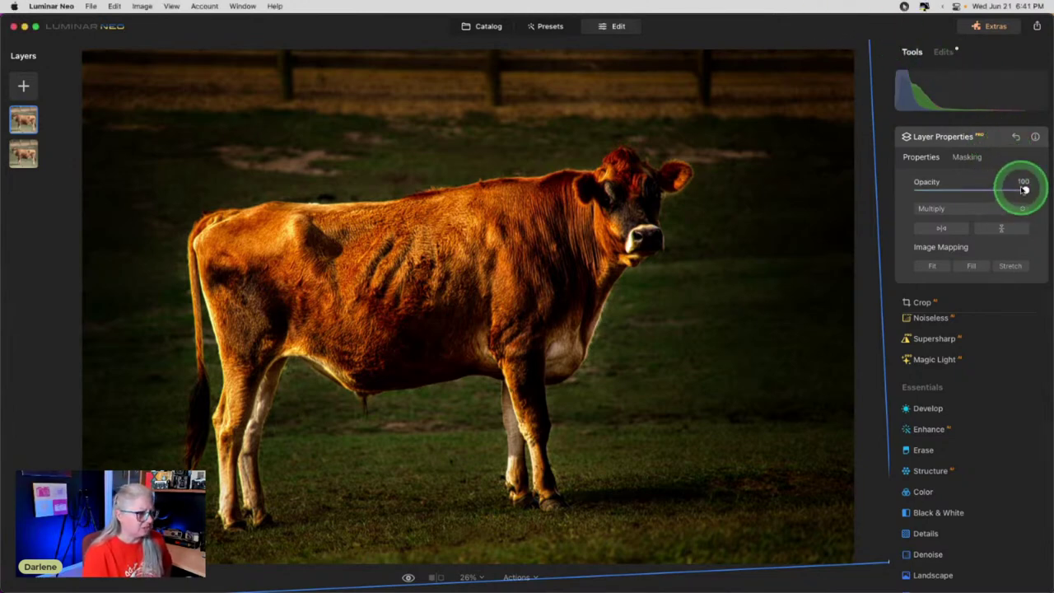
drag(1023, 189, 933, 188)
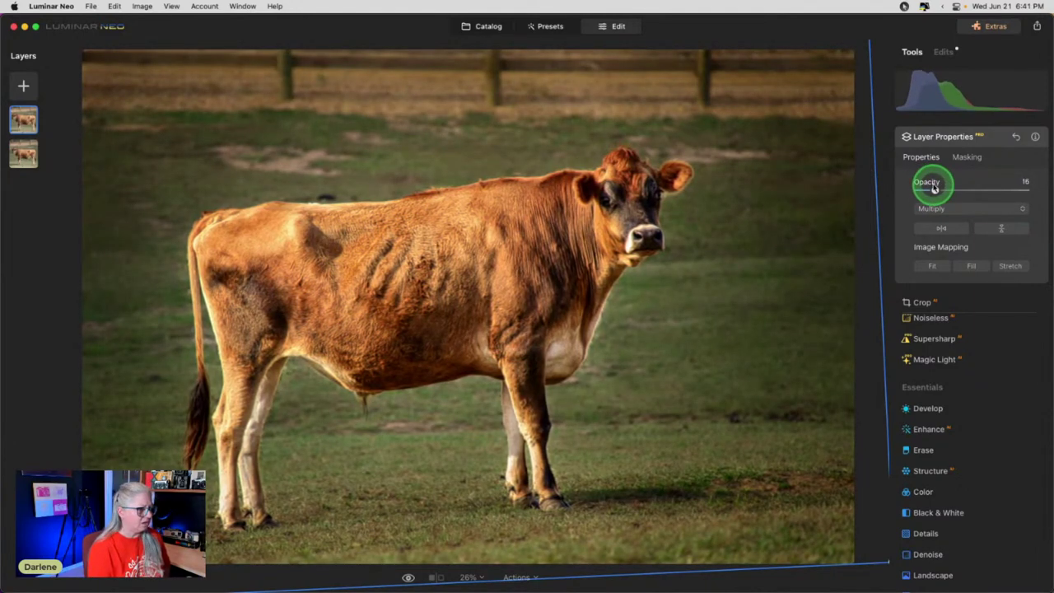
Erase the Multiply layer's mask over the cow using a brush of size 175, softness 100 and strength 46.
click(965, 156)
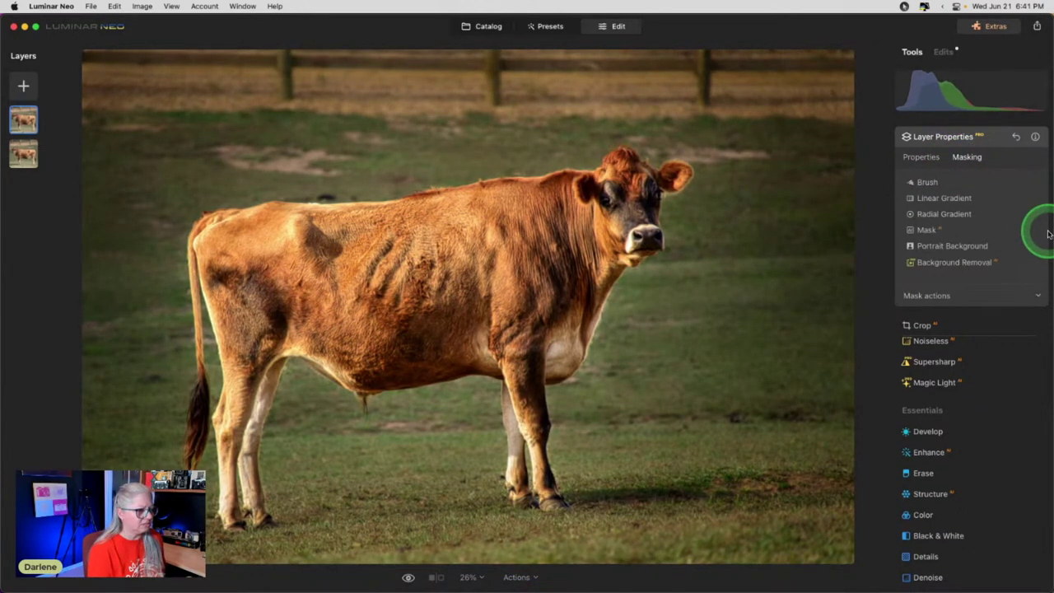
click(967, 294)
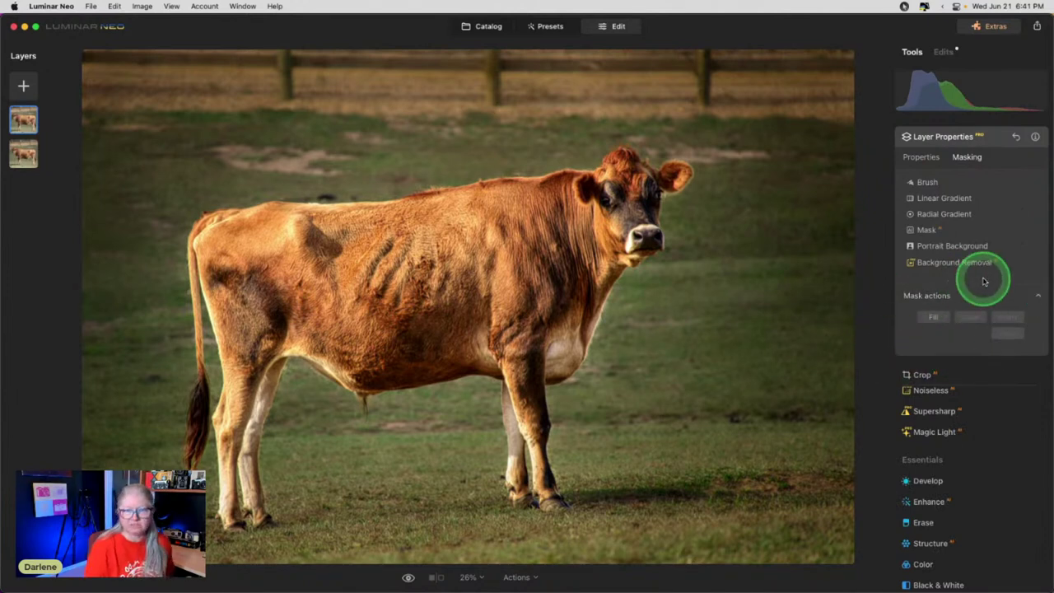
click(931, 184)
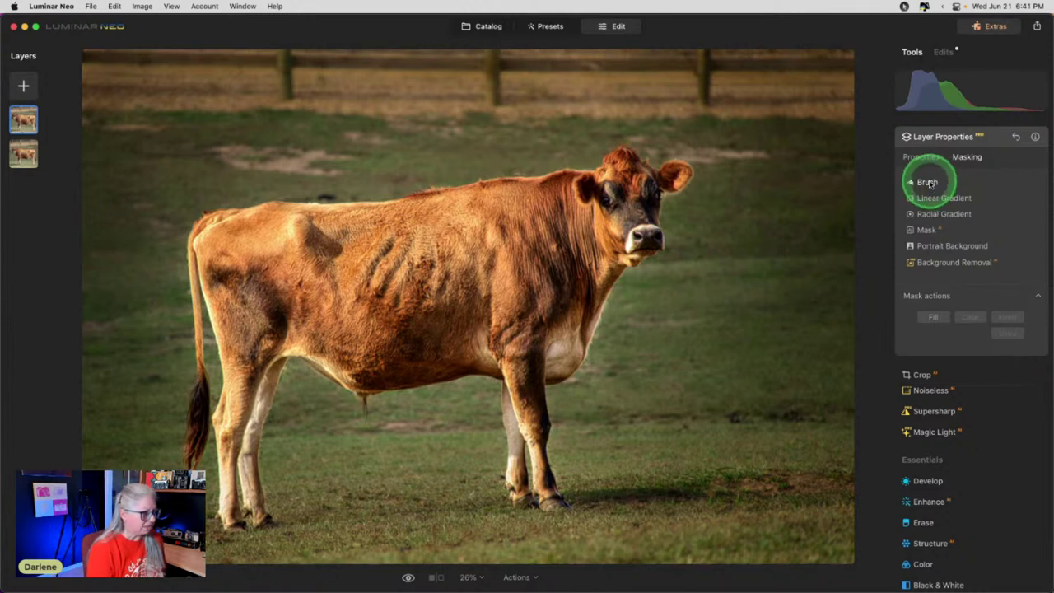
click(929, 182)
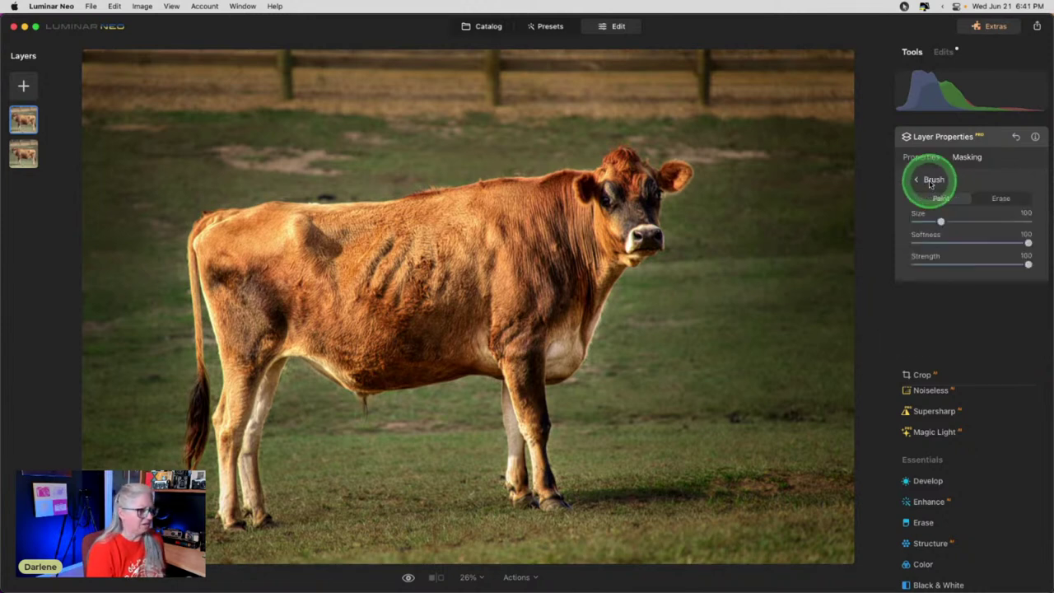
click(963, 264)
click(935, 242)
drag(940, 222, 962, 221)
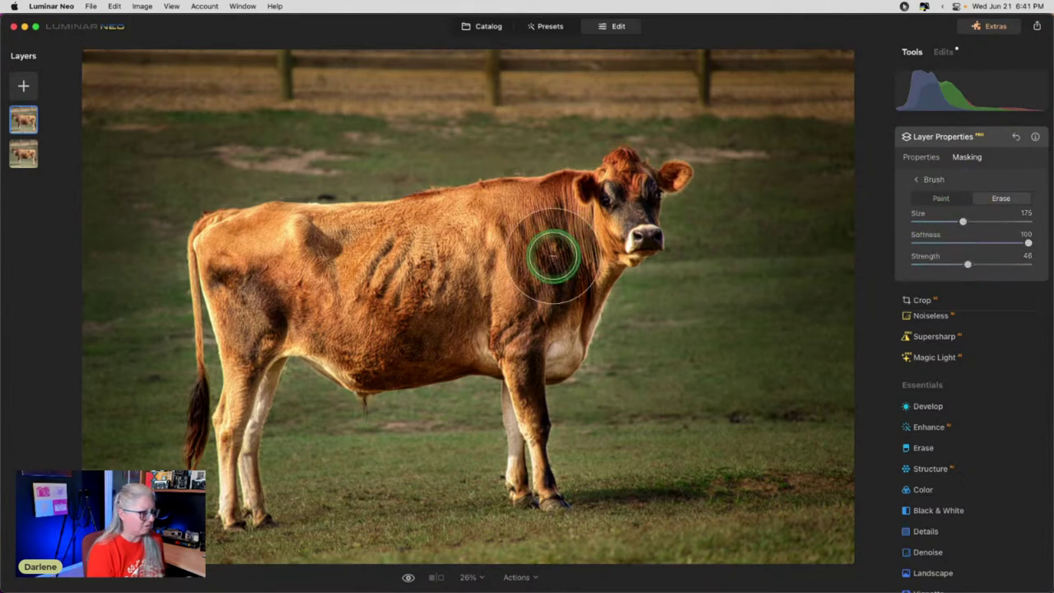
mouse_move(642, 179)
mouse_down()
mouse_move(447, 238)
mouse_move(601, 189)
mouse_move(497, 329)
mouse_move(538, 404)
mouse_move(653, 254)
mouse_move(242, 254)
mouse_move(312, 247)
mouse_move(332, 464)
mouse_move(461, 395)
mouse_move(505, 447)
mouse_move(591, 395)
mouse_move(664, 183)
mouse_move(311, 255)
mouse_move(179, 405)
mouse_move(198, 444)
mouse_up()
mouse_move(695, 243)
mouse_down()
mouse_move(784, 256)
mouse_move(704, 357)
mouse_move(705, 388)
mouse_move(651, 424)
mouse_up()
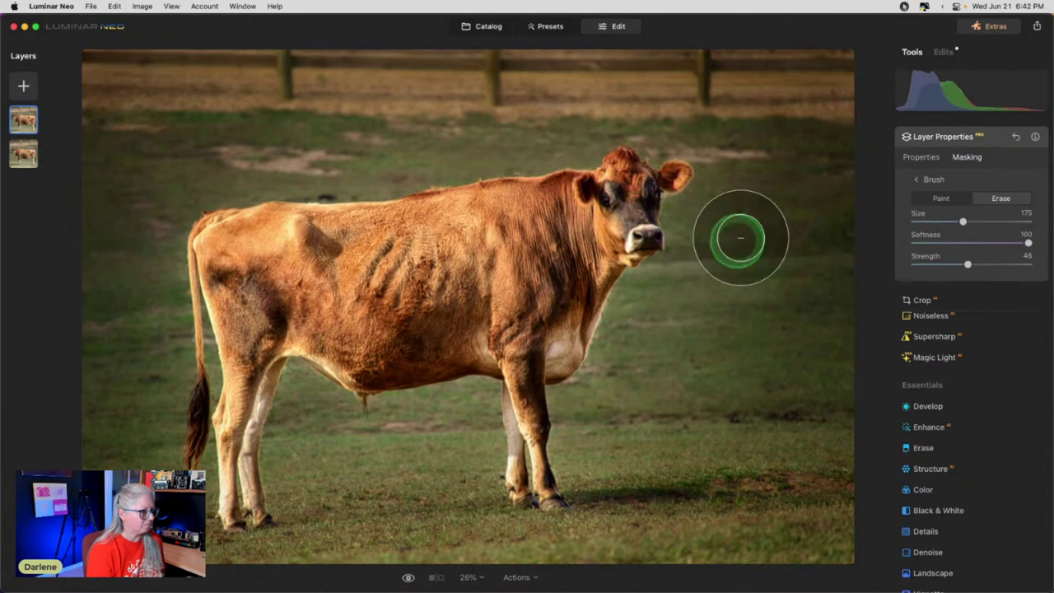
mouse_move(266, 179)
mouse_down()
mouse_move(184, 209)
mouse_move(555, 99)
mouse_move(689, 189)
mouse_move(558, 253)
mouse_move(546, 442)
mouse_move(483, 322)
mouse_move(387, 296)
mouse_up()
mouse_move(289, 283)
mouse_down()
mouse_move(597, 224)
mouse_move(543, 177)
mouse_move(556, 177)
mouse_up()
drag(617, 189, 632, 207)
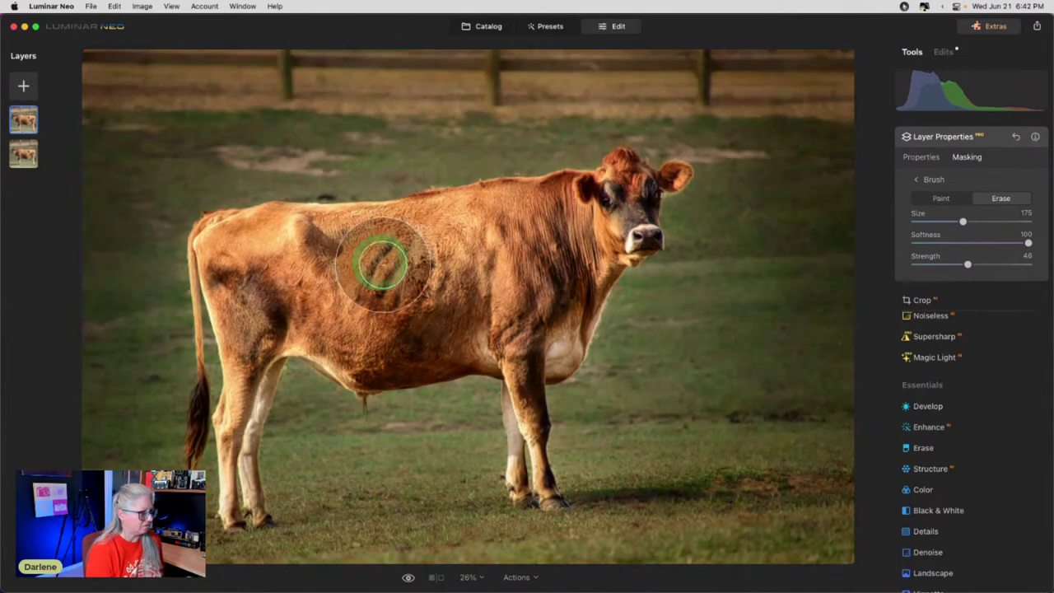
Fine-tune the Multiply layer's opacity.
click(922, 158)
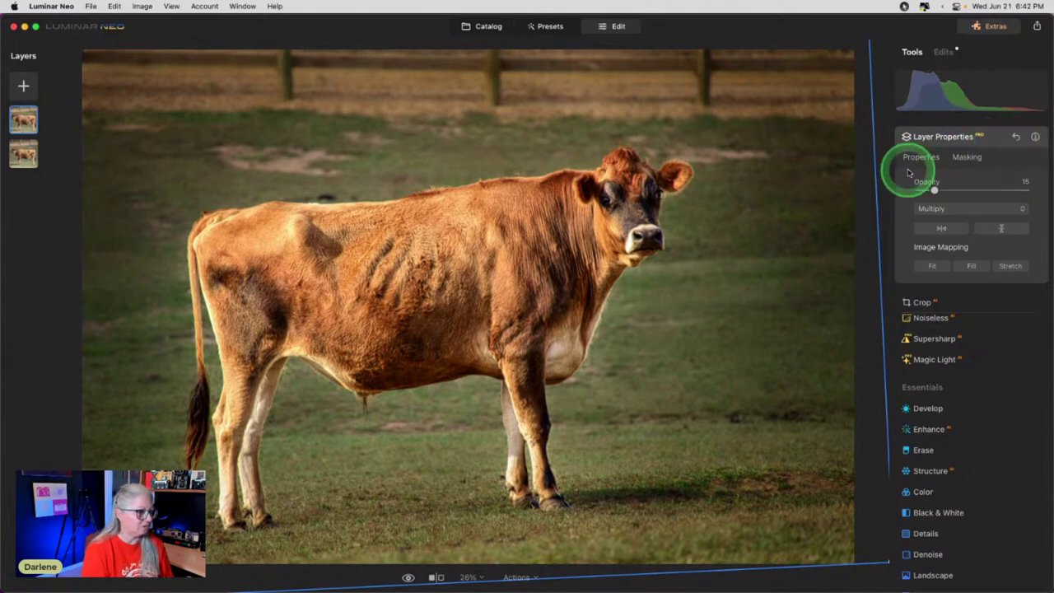
mouse_move(934, 191)
mouse_down()
mouse_move(896, 186)
mouse_move(971, 191)
mouse_move(936, 188)
mouse_up()
click(990, 137)
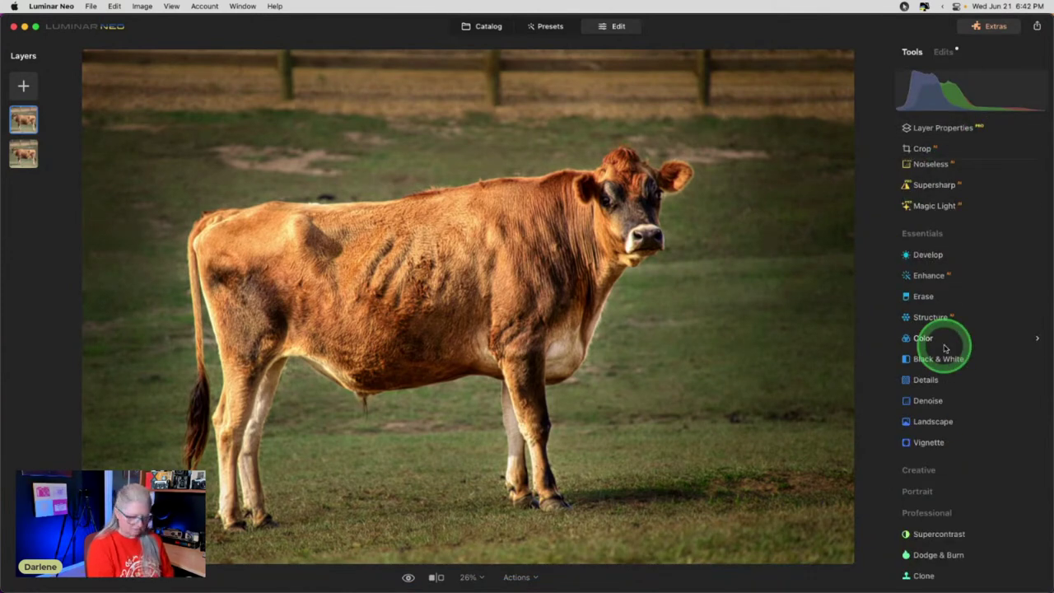
Compare the edited photo with its original version.
key(backslash)
key(backslash)
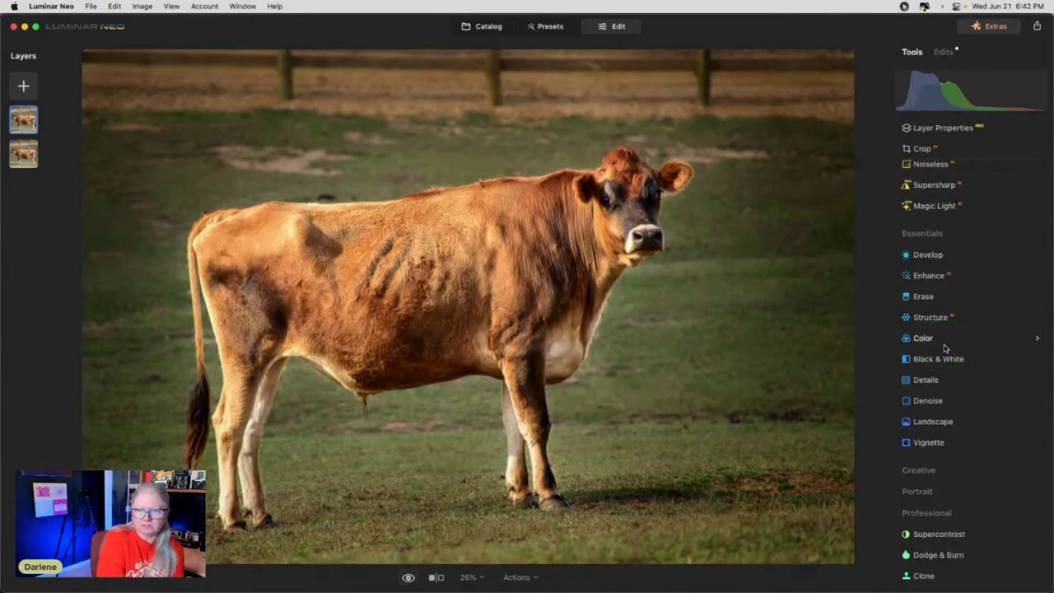
key(backslash)
key(backslash)
Remove the thin strand hanging below the cow's belly using Erase with a size 20 brush.
click(931, 320)
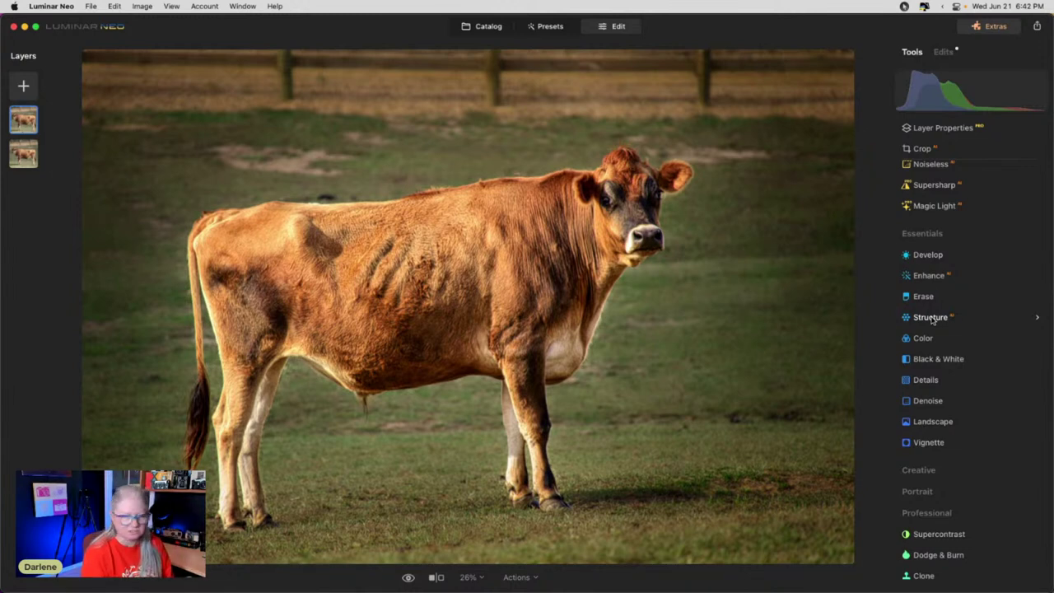
click(922, 296)
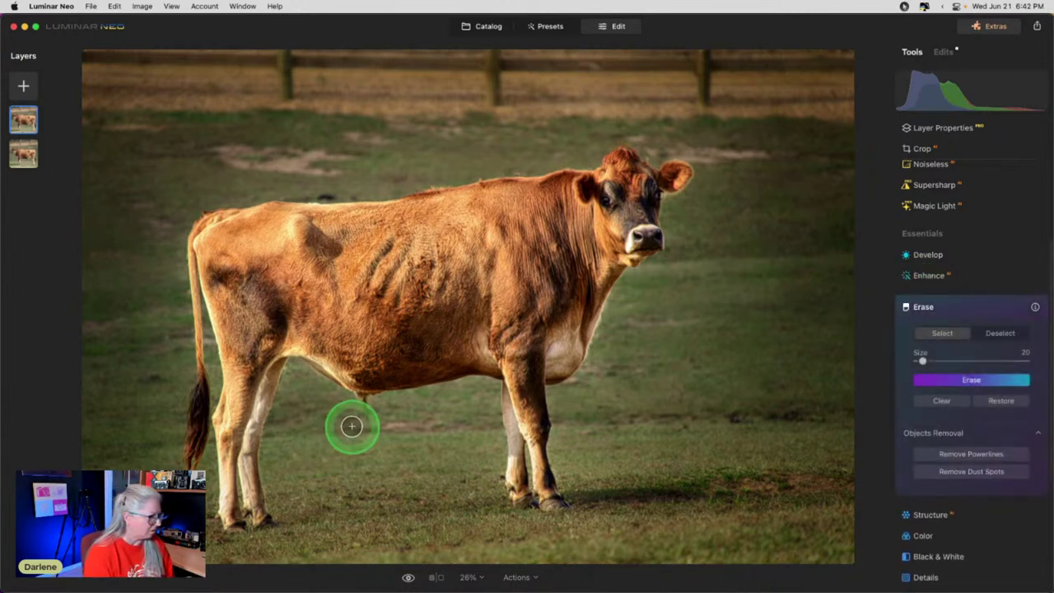
drag(360, 419, 365, 406)
click(969, 379)
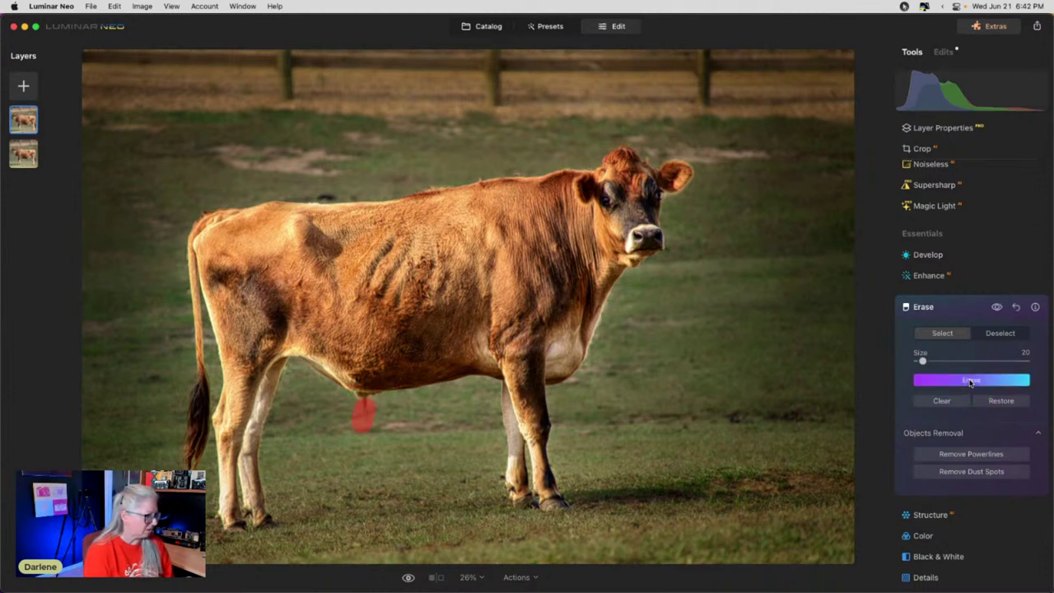
Remove the thin strand below the cow's belly from the base layer too, using Erase with a size 20 brush.
click(961, 305)
click(24, 154)
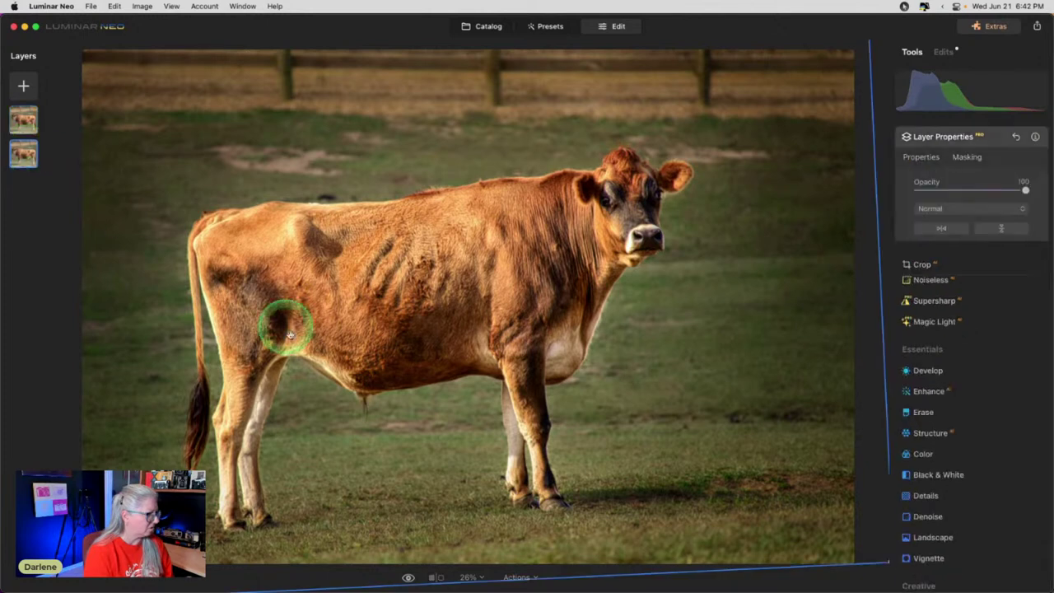
click(915, 411)
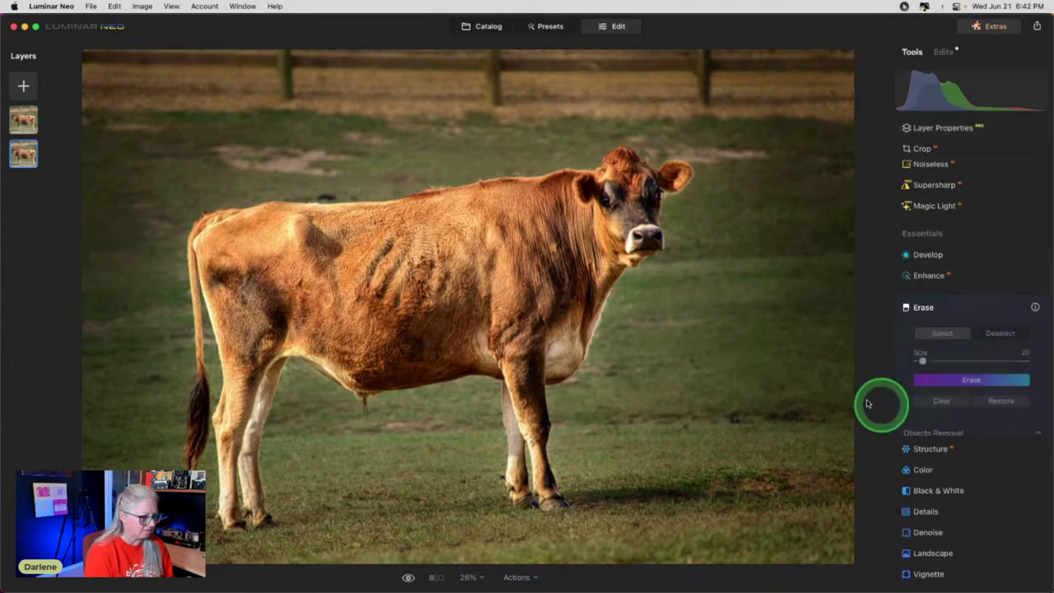
drag(366, 423, 365, 404)
click(968, 381)
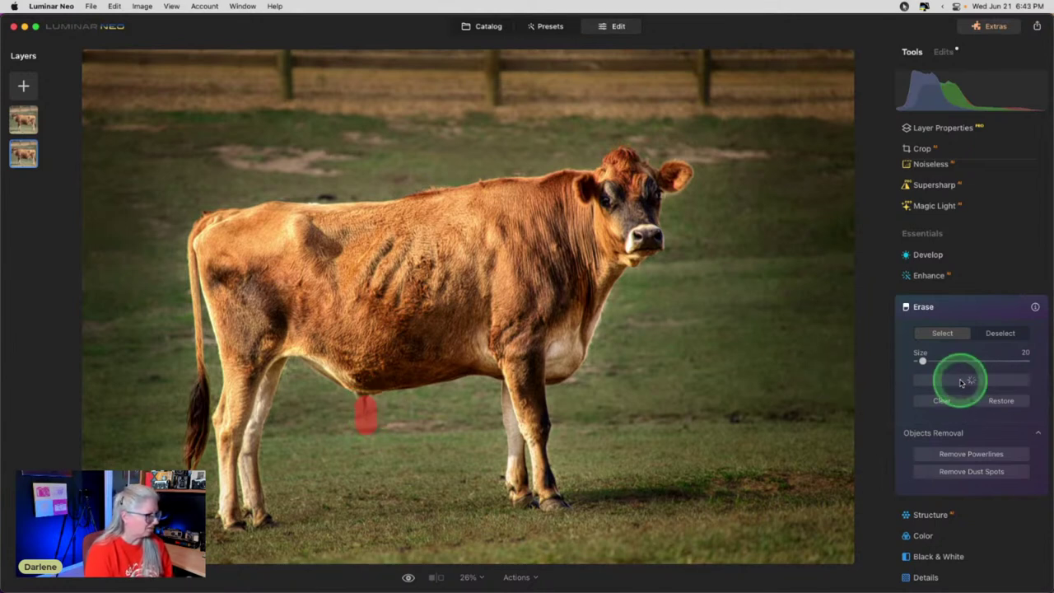
click(960, 306)
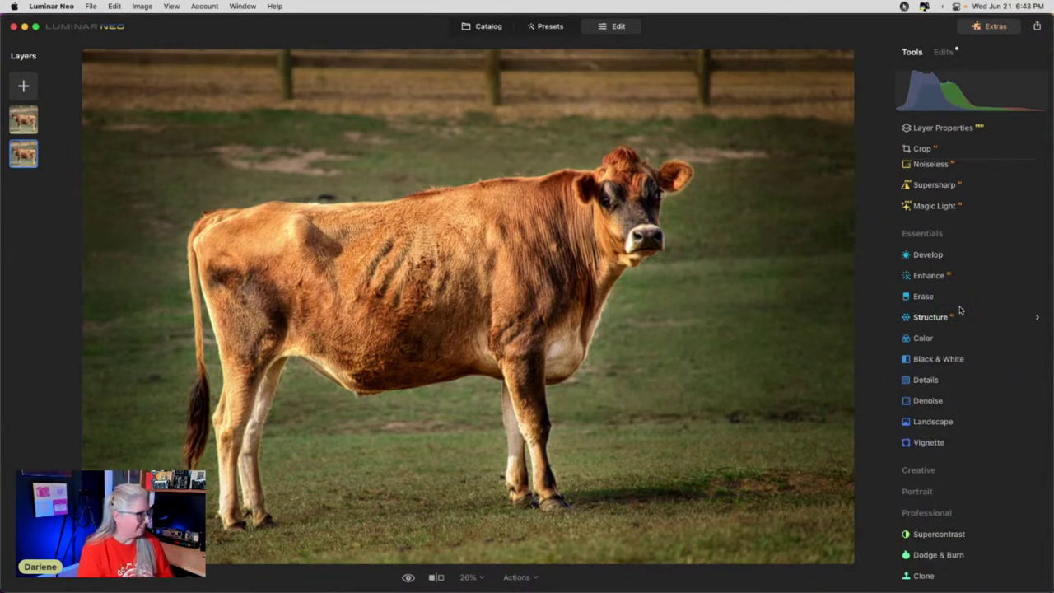
Compare the retouched photo with its original version.
key(backslash)
key(backslash)
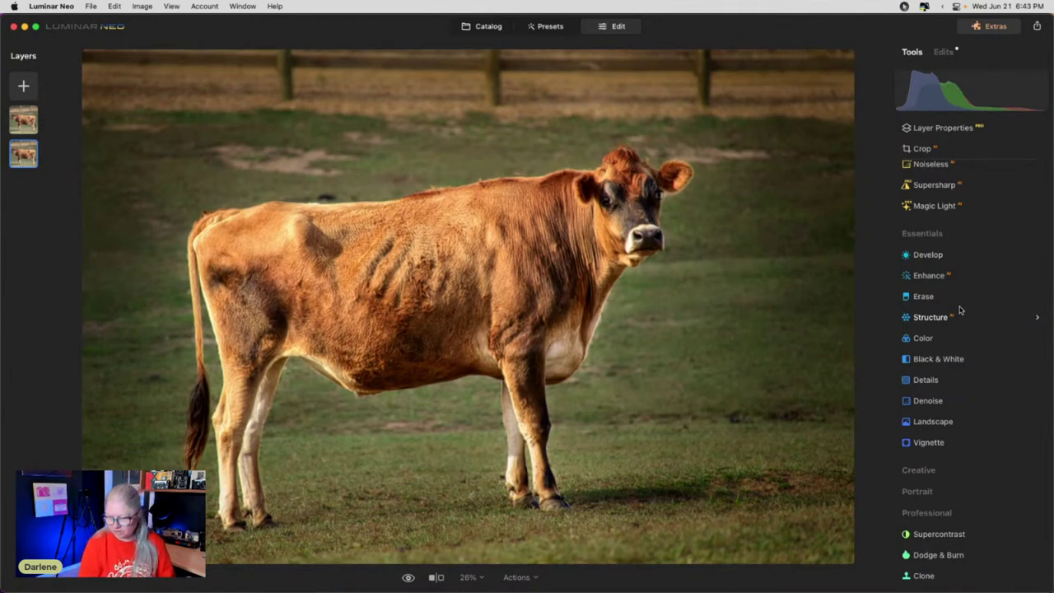
click(958, 309)
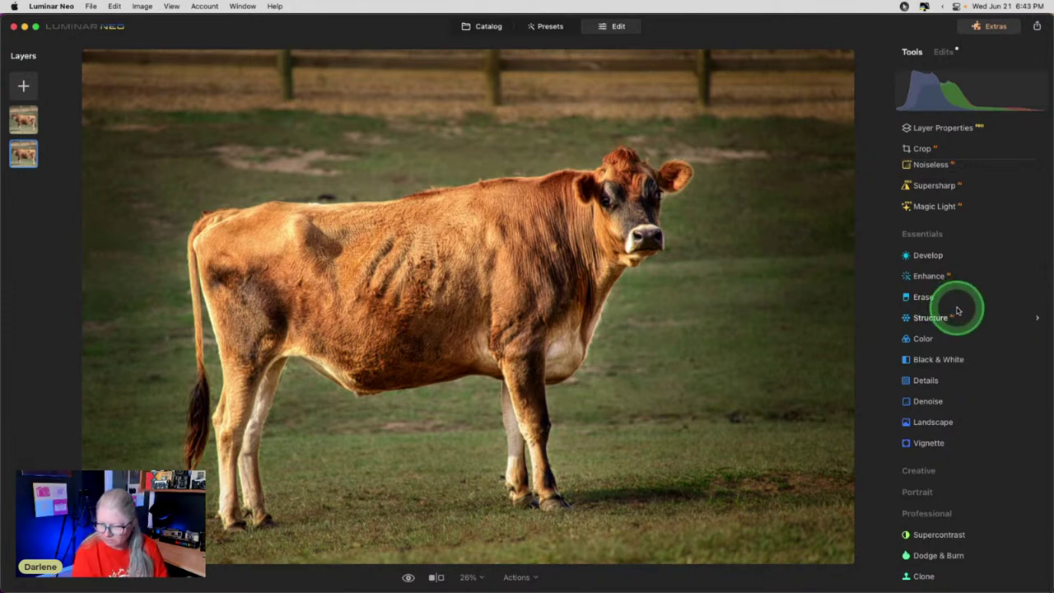
click(960, 306)
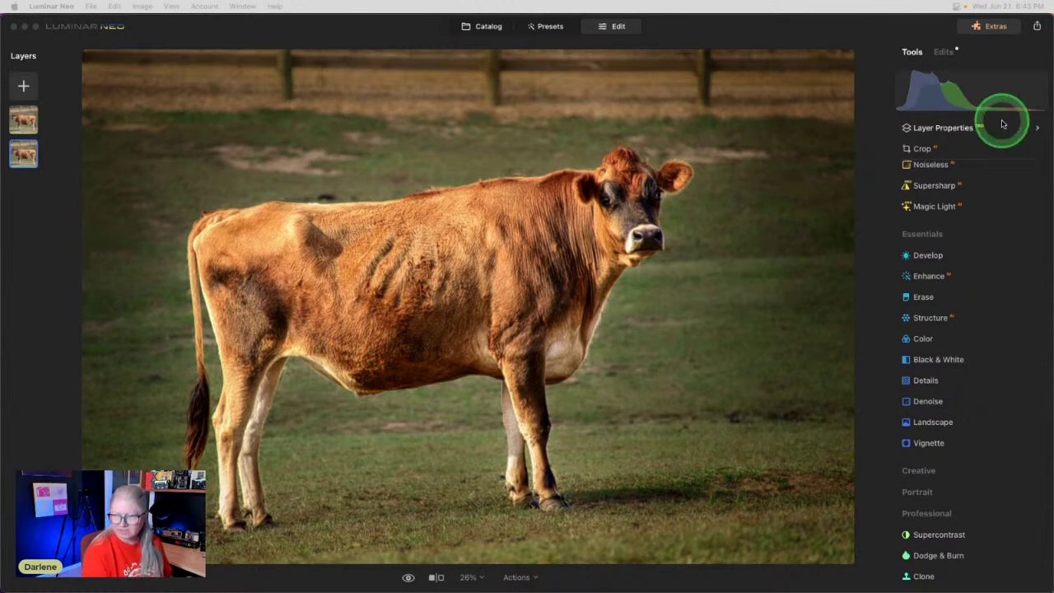
click(701, 34)
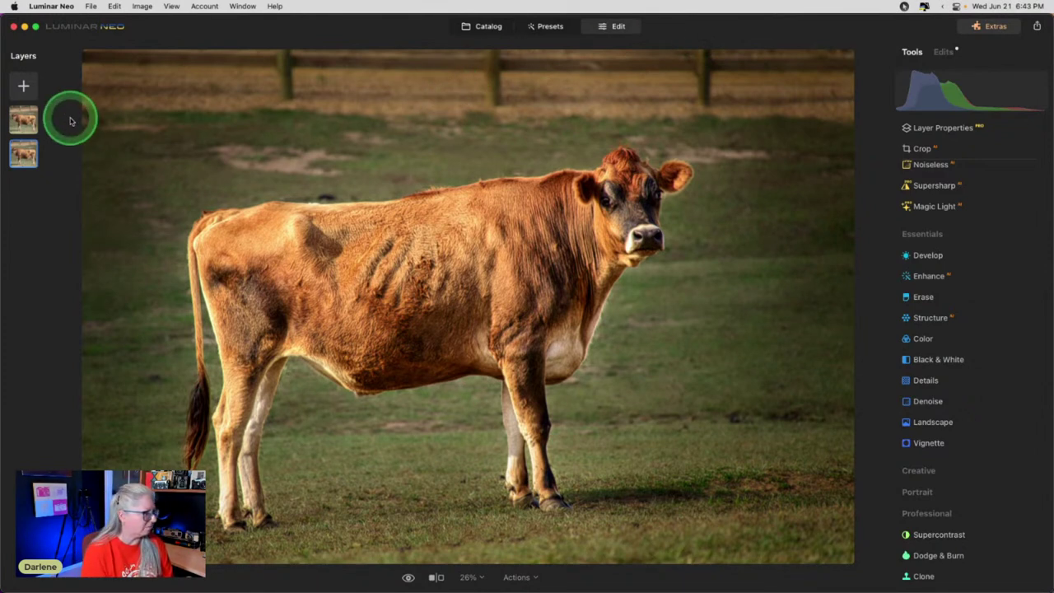
Hide the Multiply layer and apply Mystical to the base layer with an amount of about 15, adjusting its shadows.
right_click(23, 120)
click(43, 123)
scroll(906, 279, up, 5)
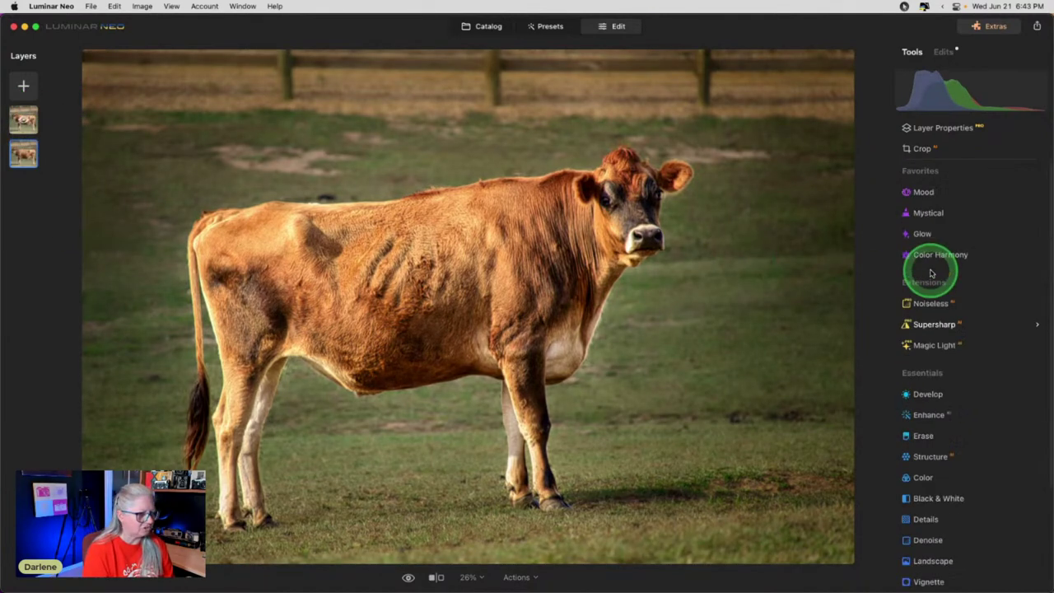
click(918, 212)
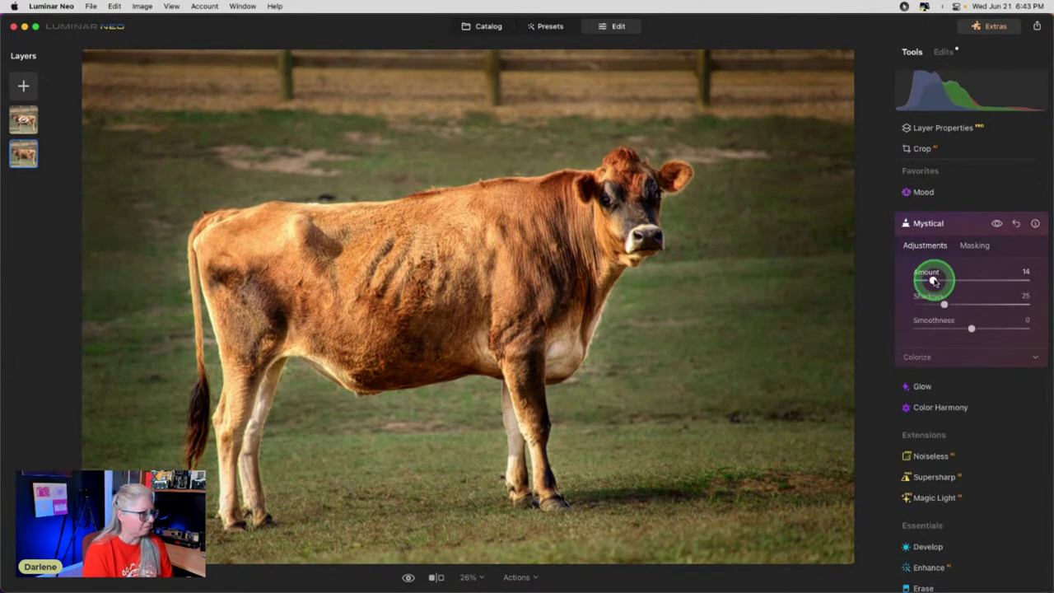
click(932, 354)
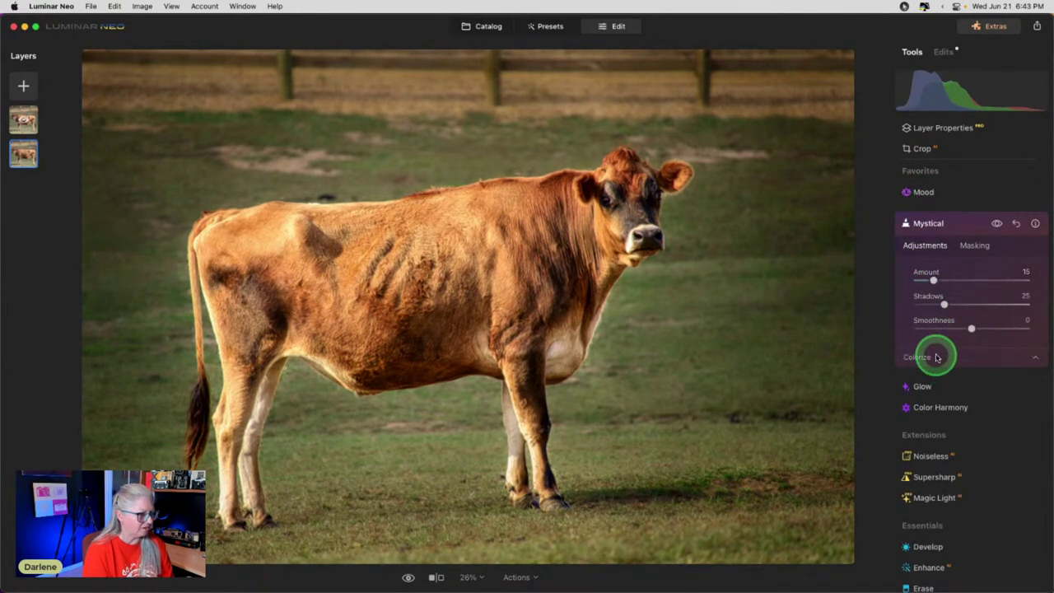
drag(945, 305, 943, 282)
click(960, 224)
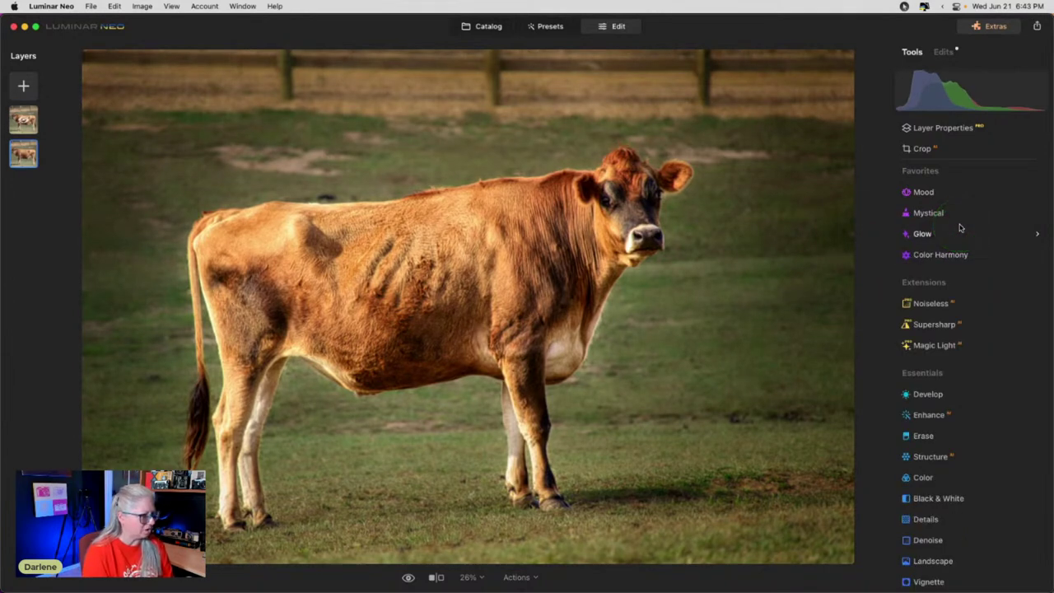
Try the Color Contrast amount in Color Harmony on the base layer.
scroll(959, 227, down, 5)
click(945, 497)
click(945, 535)
scroll(955, 461, up, 5)
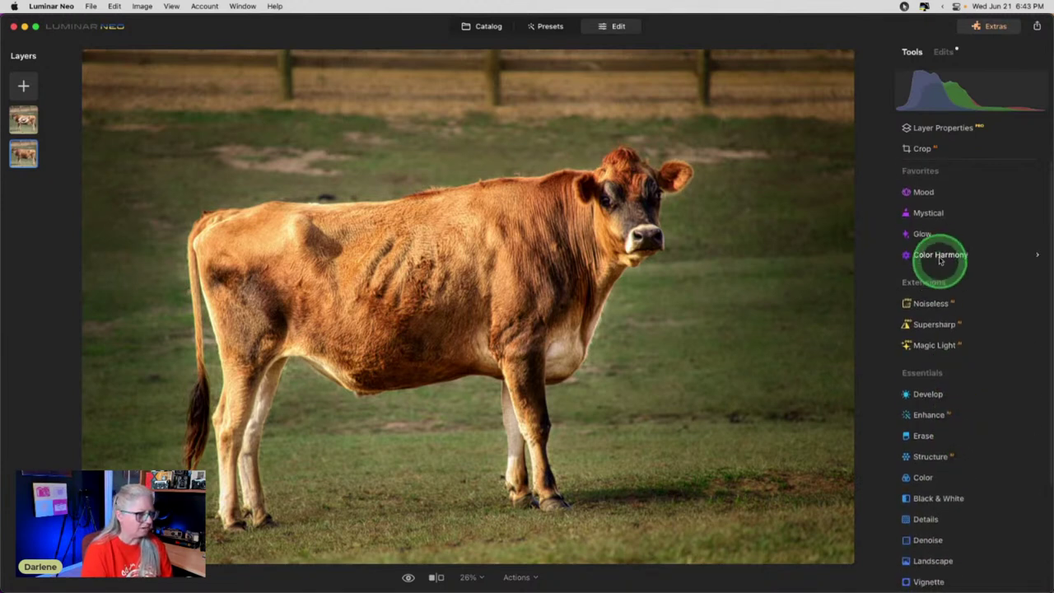
click(943, 254)
click(925, 375)
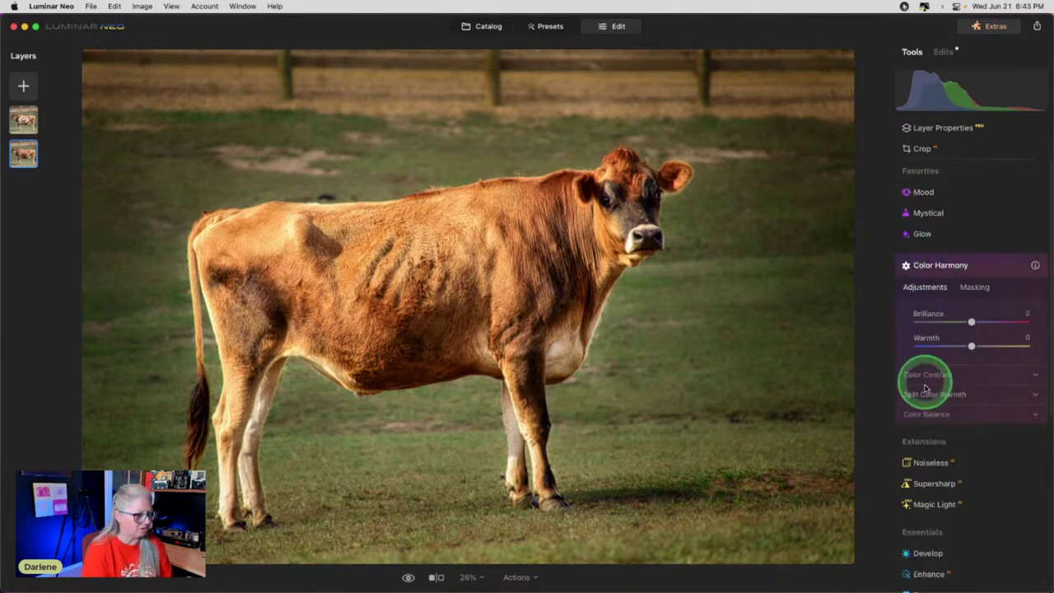
drag(922, 405, 892, 401)
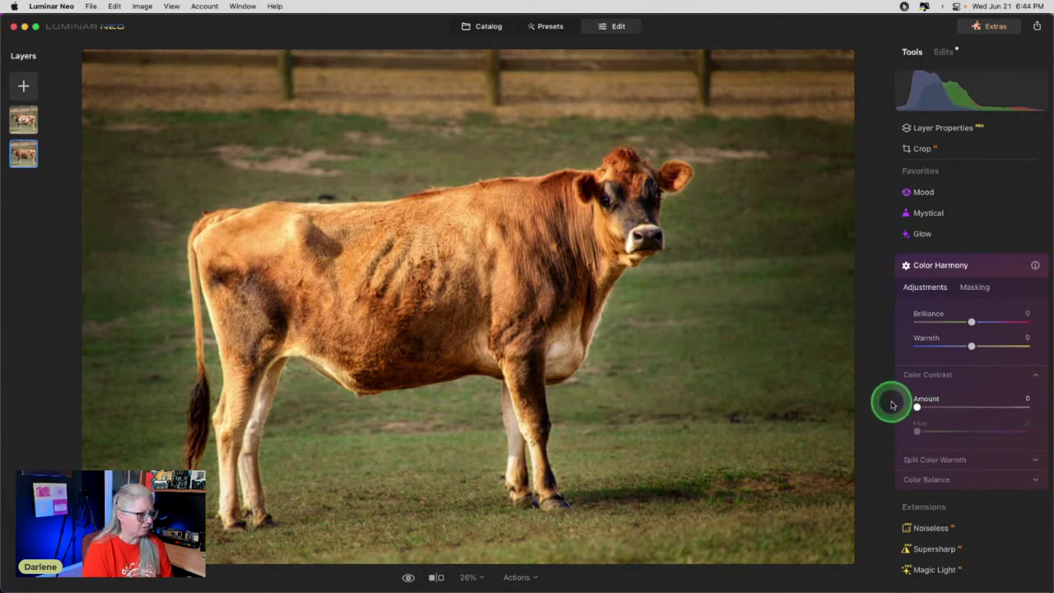
scroll(918, 449, down, 2)
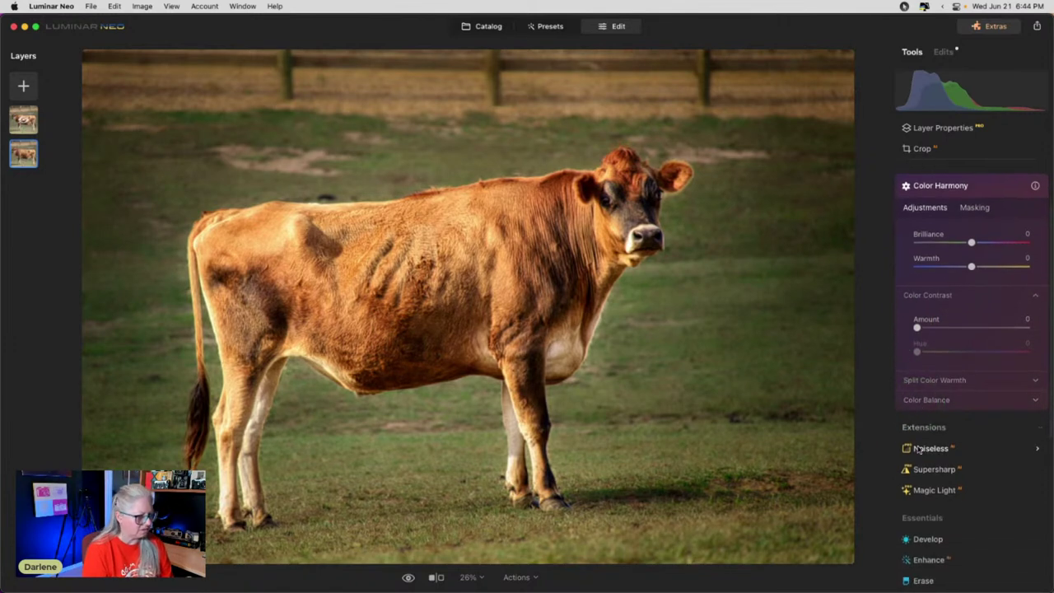
scroll(918, 449, up, 2)
click(990, 263)
Apply Supercontrast with midtones contrast 15, midtones balance -36, shadows contrast 14 and shadows balance 37, and preview its effect.
scroll(957, 379, down, 4)
click(946, 535)
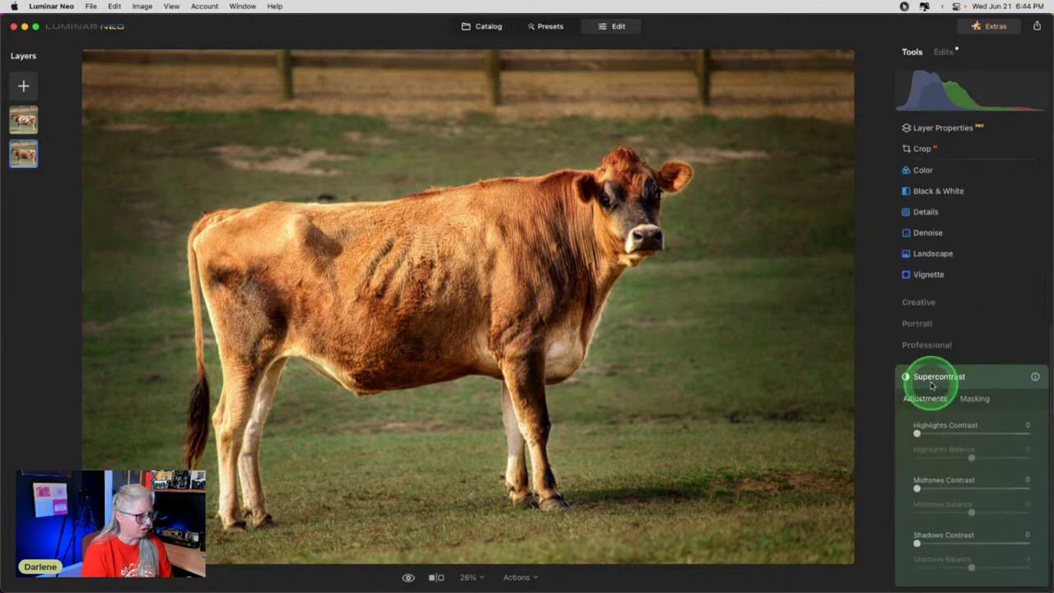
drag(979, 438, 953, 461)
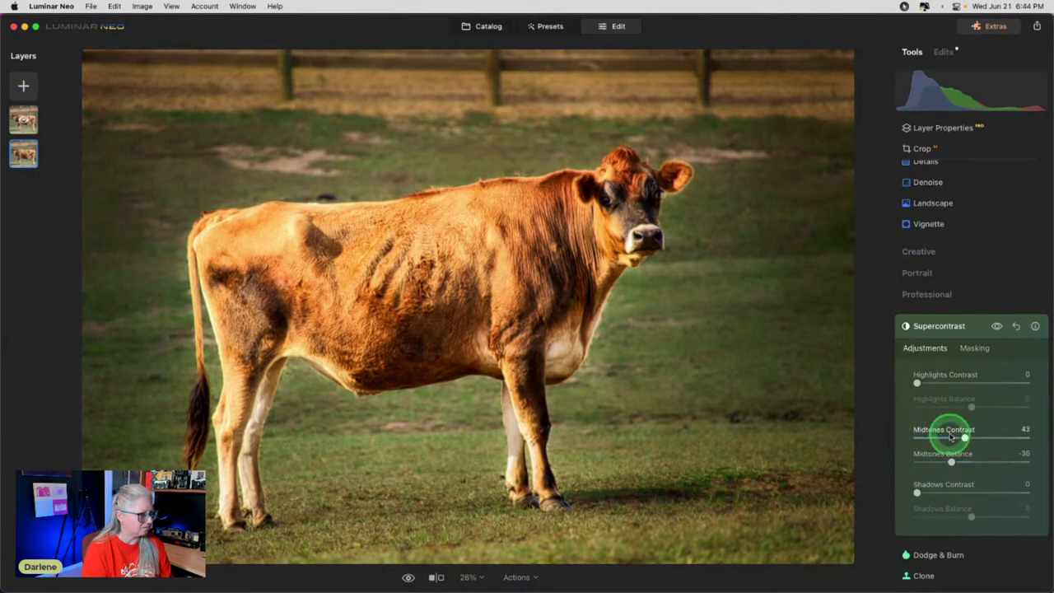
mouse_move(925, 431)
mouse_down()
mouse_move(946, 436)
mouse_move(897, 435)
mouse_move(943, 436)
mouse_move(933, 437)
mouse_up()
mouse_move(916, 493)
mouse_down()
mouse_move(960, 492)
mouse_move(964, 513)
mouse_move(950, 513)
mouse_move(1001, 515)
mouse_move(932, 492)
mouse_up()
click(959, 492)
click(997, 327)
click(997, 327)
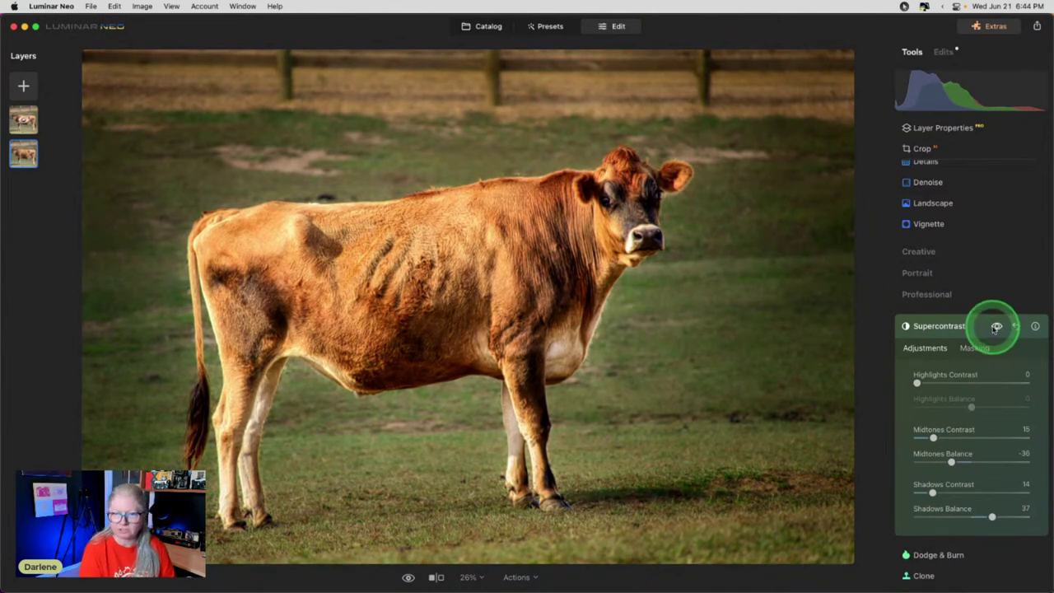
click(971, 328)
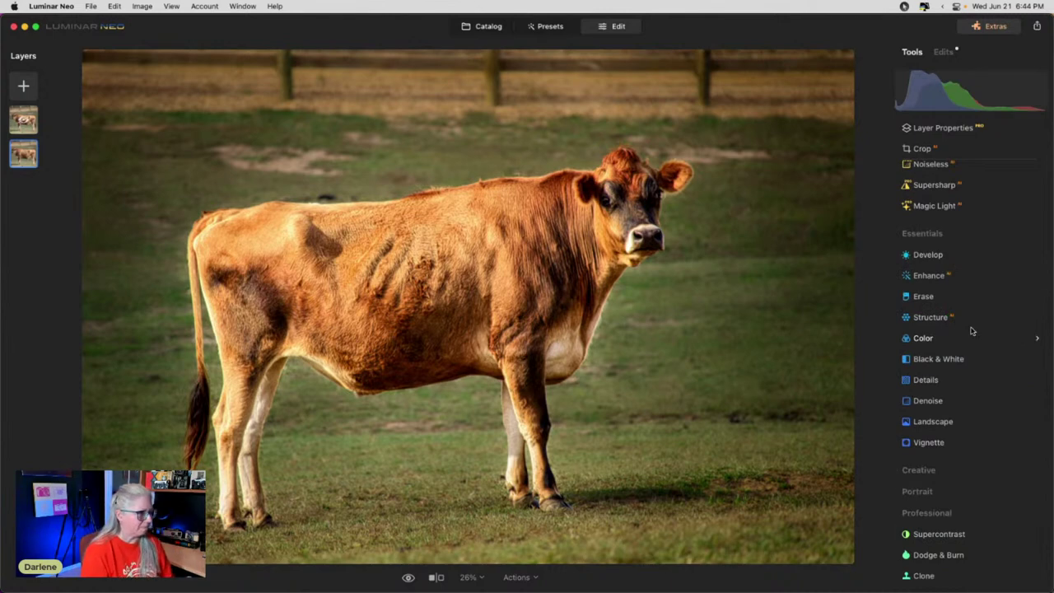
Adjust the base layer's white balance in Develop to temperature -6 and tint -9.
click(946, 256)
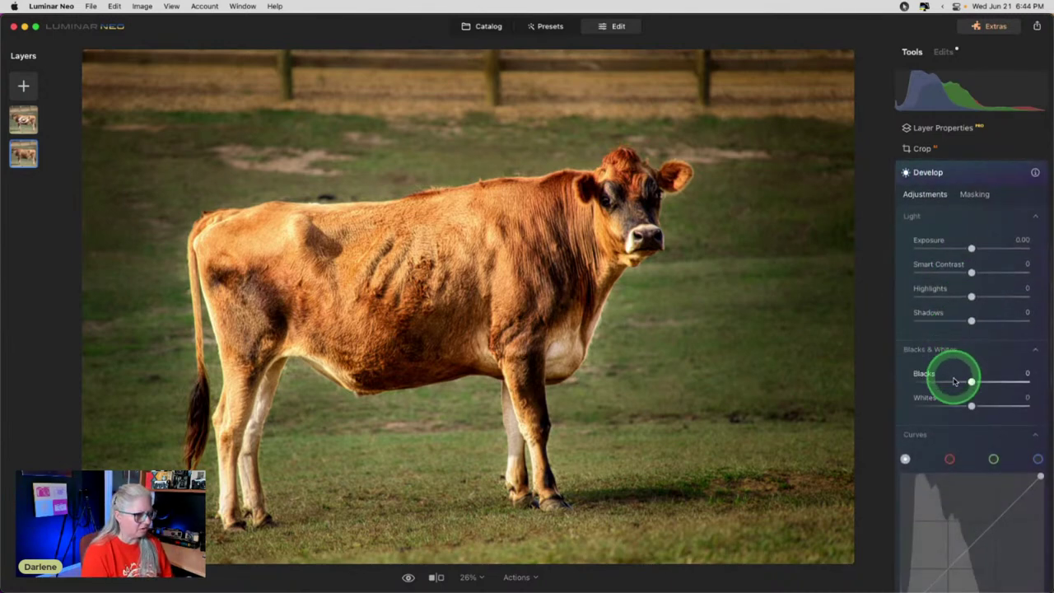
click(936, 433)
scroll(938, 431, down, 5)
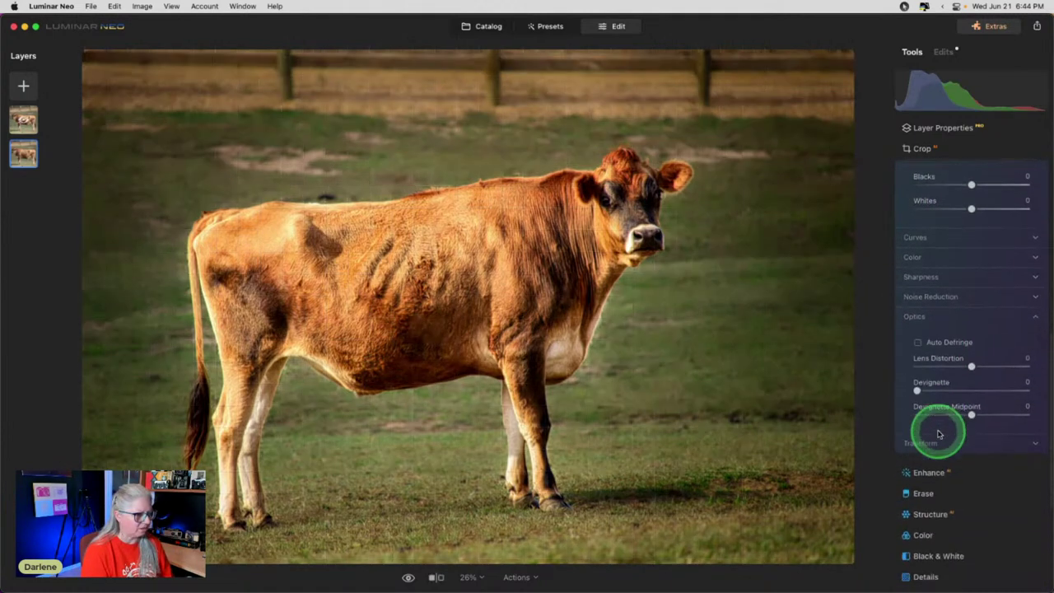
click(923, 255)
drag(972, 316, 968, 340)
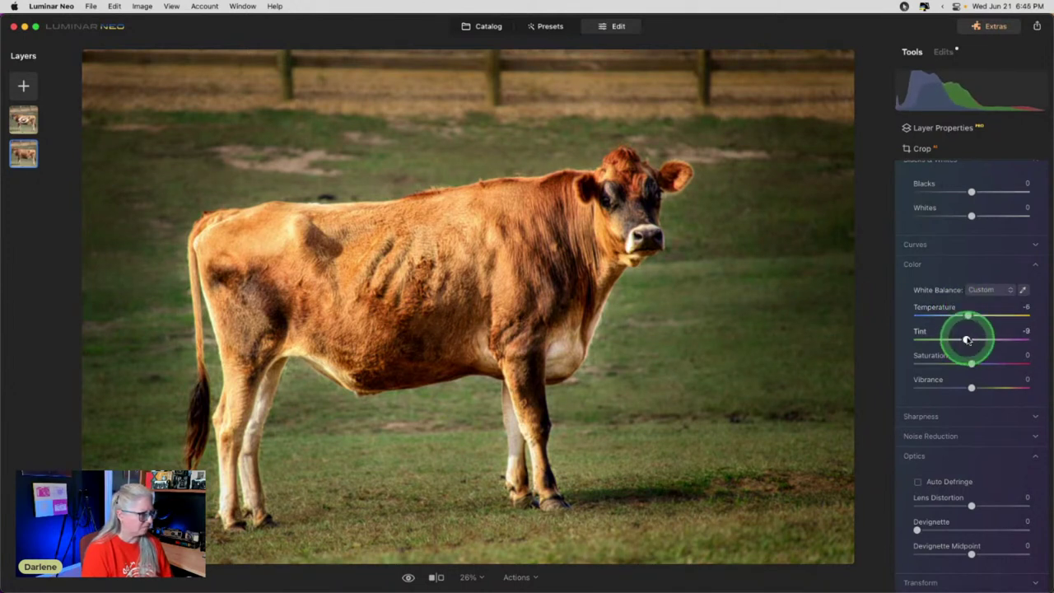
scroll(962, 337, up, 3)
scroll(973, 237, up, 4)
click(964, 182)
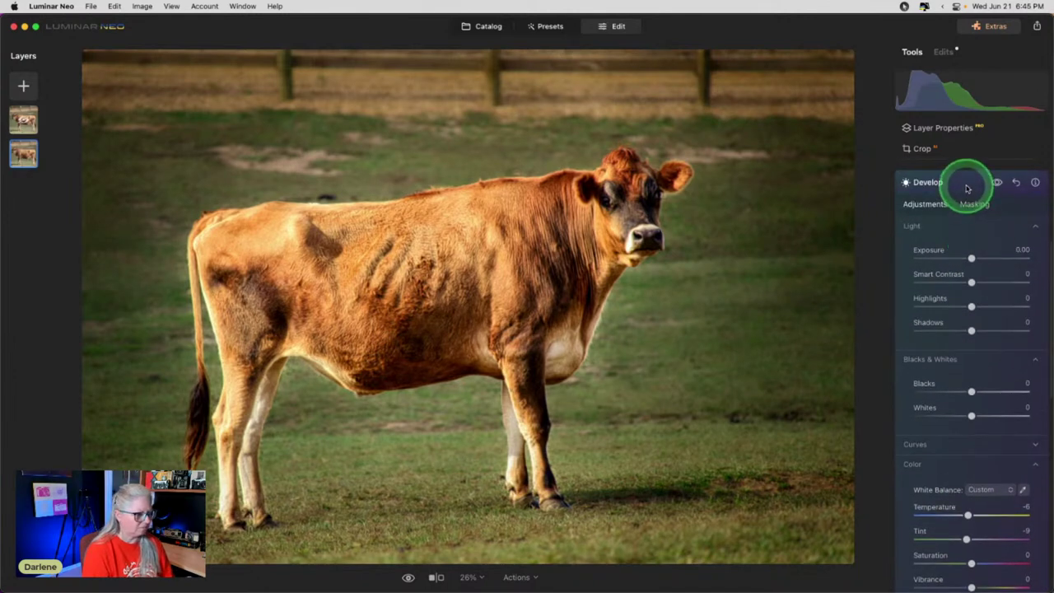
Compare the finished cow photo with its original and return to the photo catalog.
key(backslash)
key(backslash)
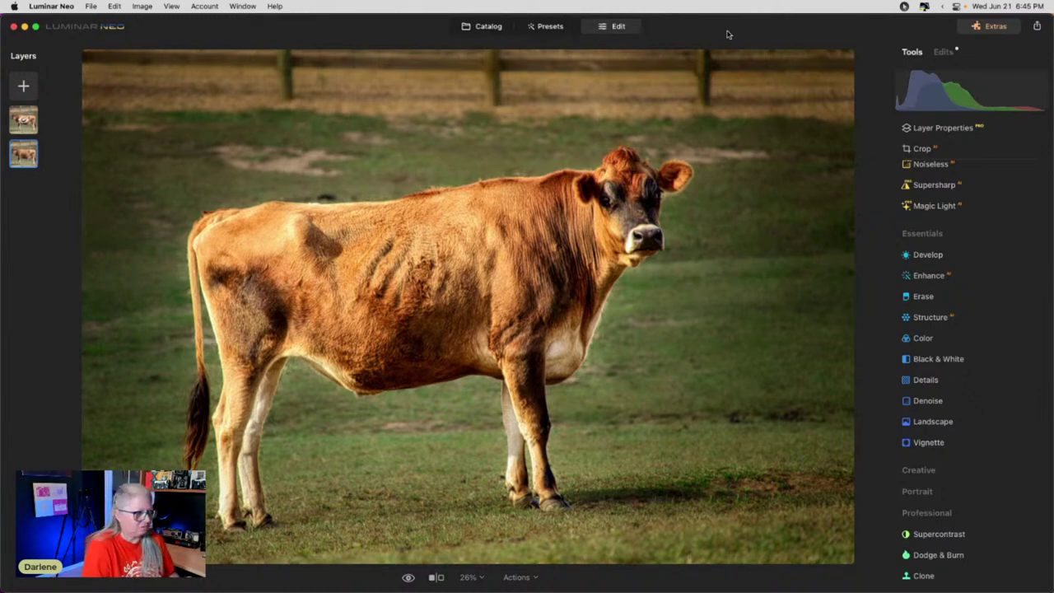
click(484, 27)
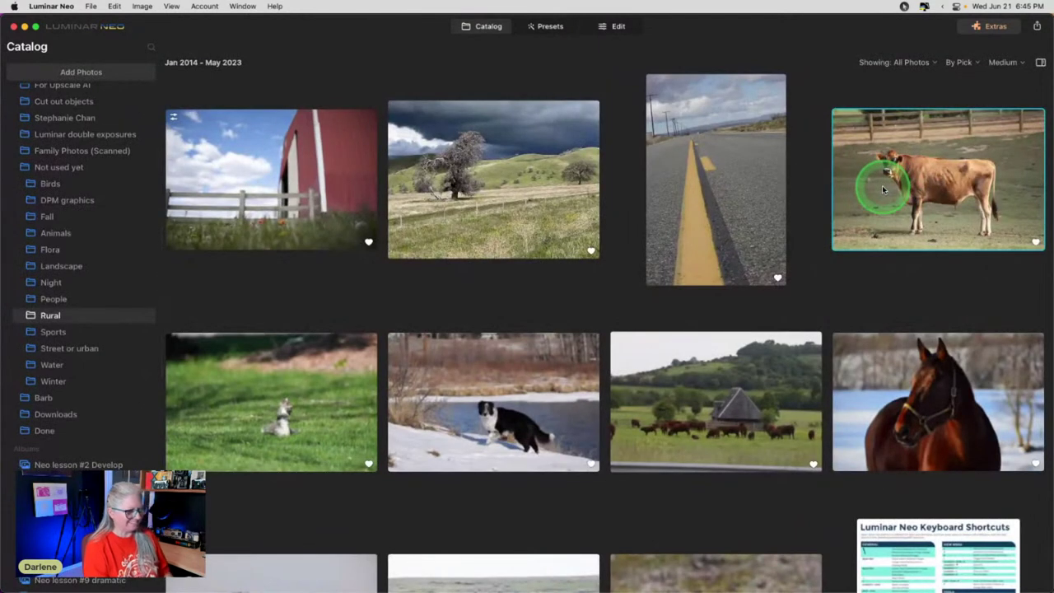
click(608, 211)
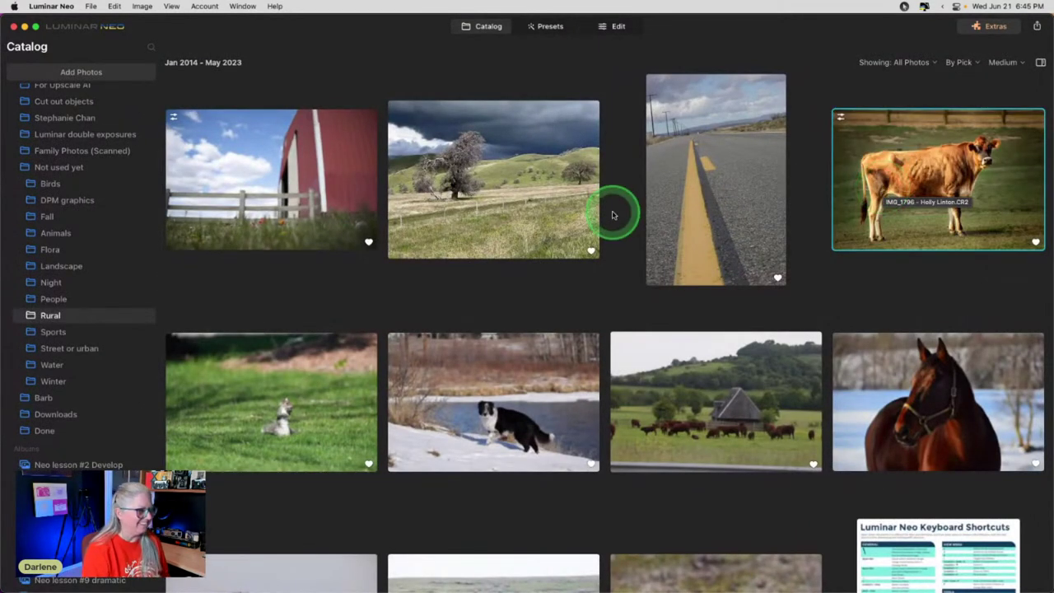
click(611, 215)
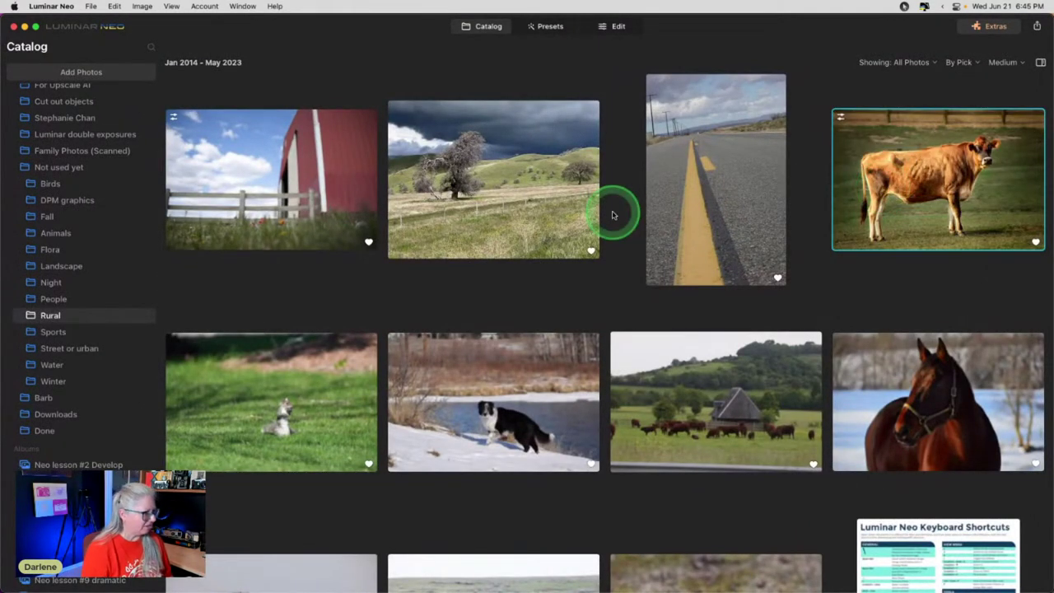
Switch to Lightroom Classic and give the cow photo and the harvested-field panorama a red color label.
key(super+Tab)
key(super+Tab)
click(612, 215)
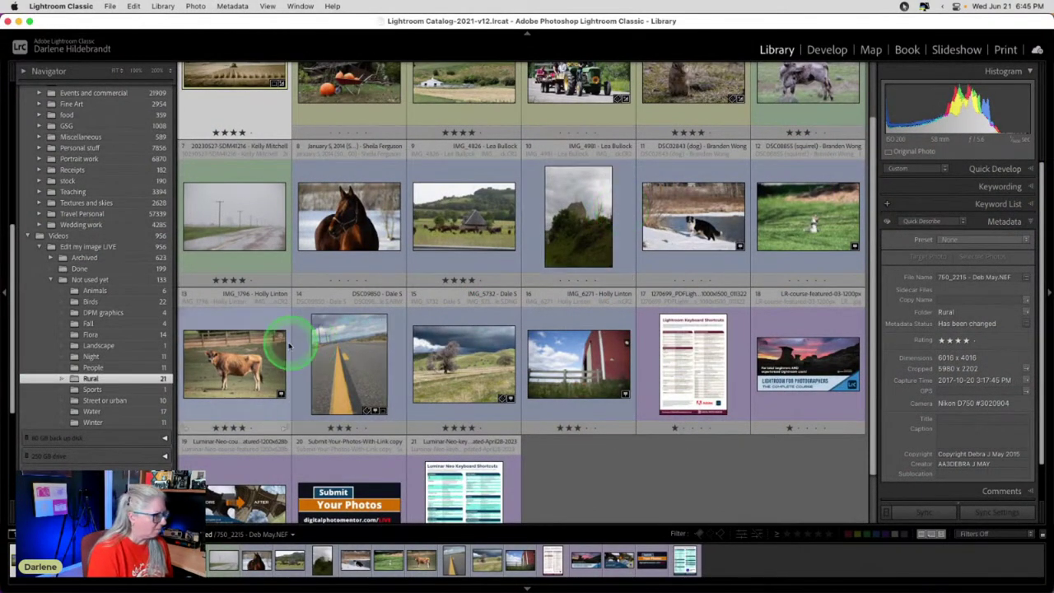
click(234, 358)
key(6)
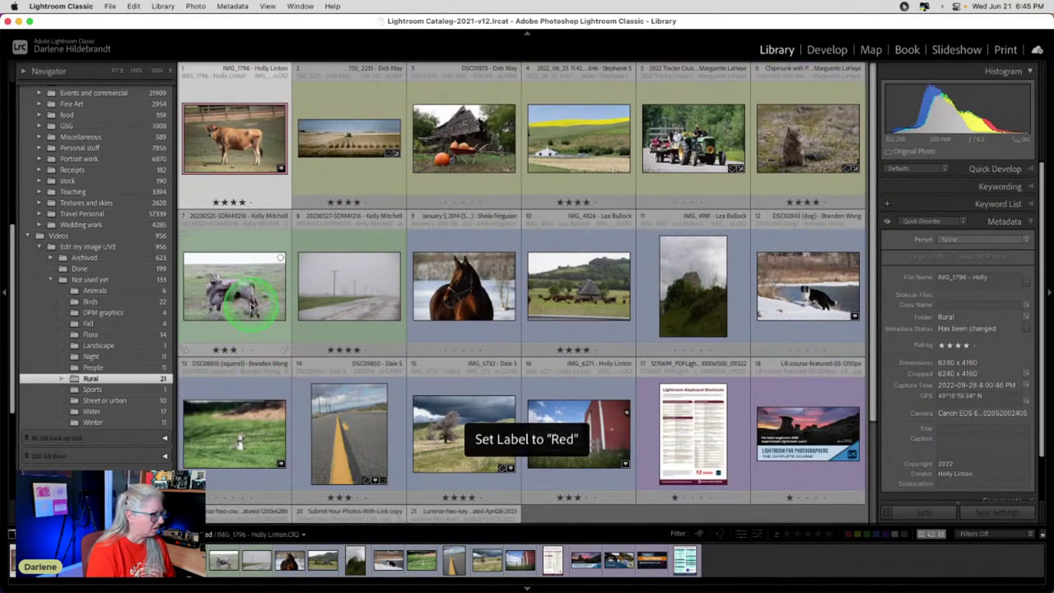
click(333, 164)
key(6)
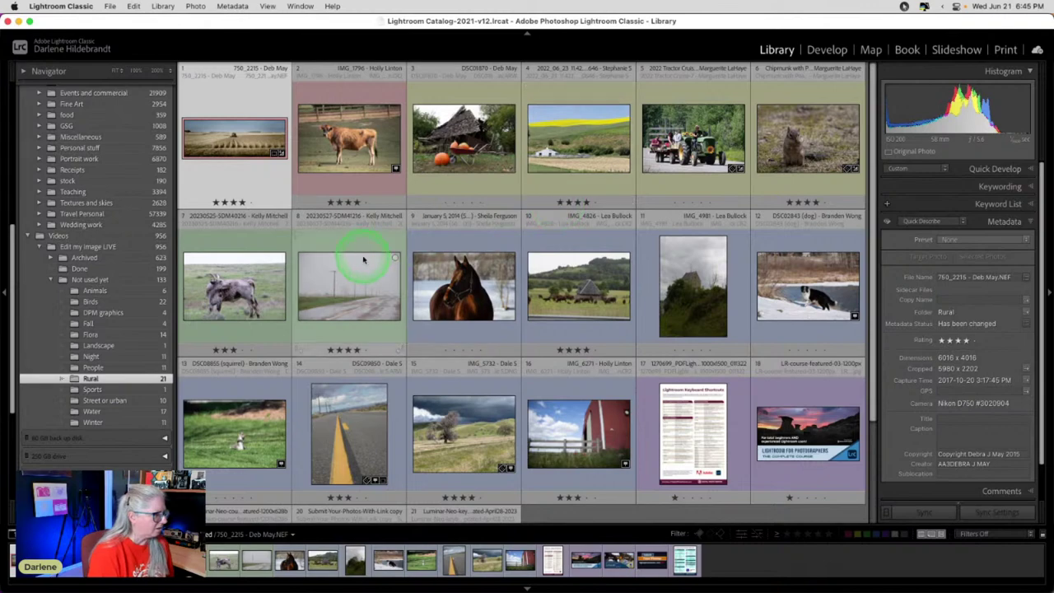
View the yellow-field farm photo and the chipmunk photo enlarged, one after the other.
double_click(582, 156)
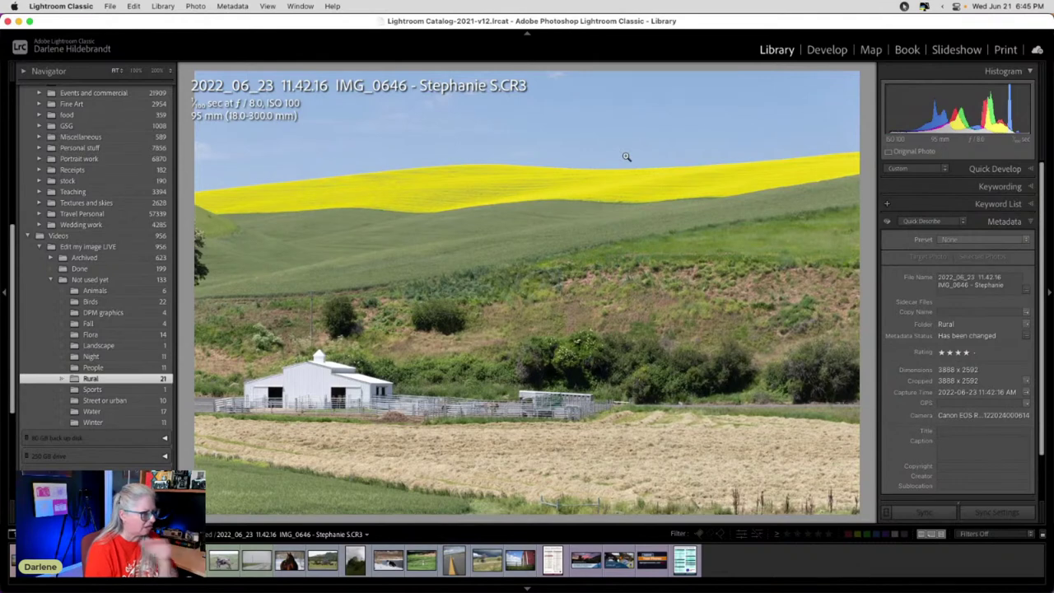
double_click(617, 159)
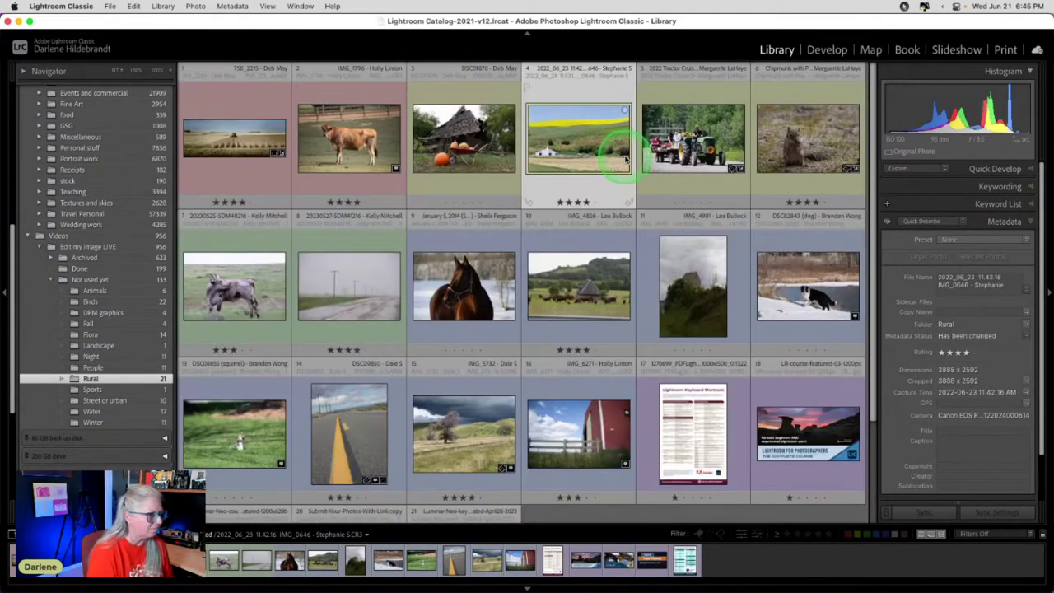
click(815, 155)
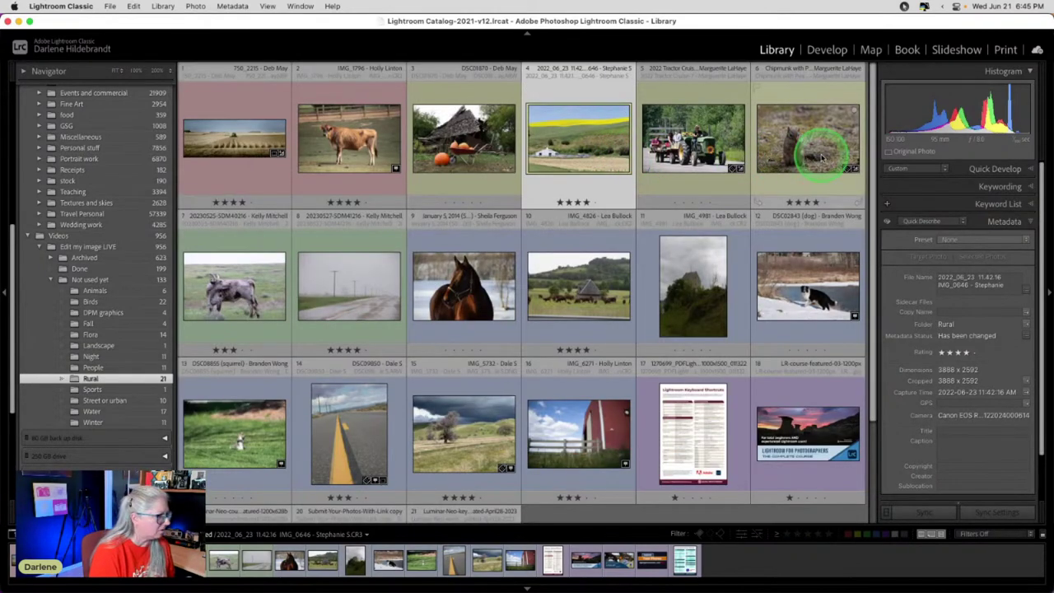
double_click(819, 156)
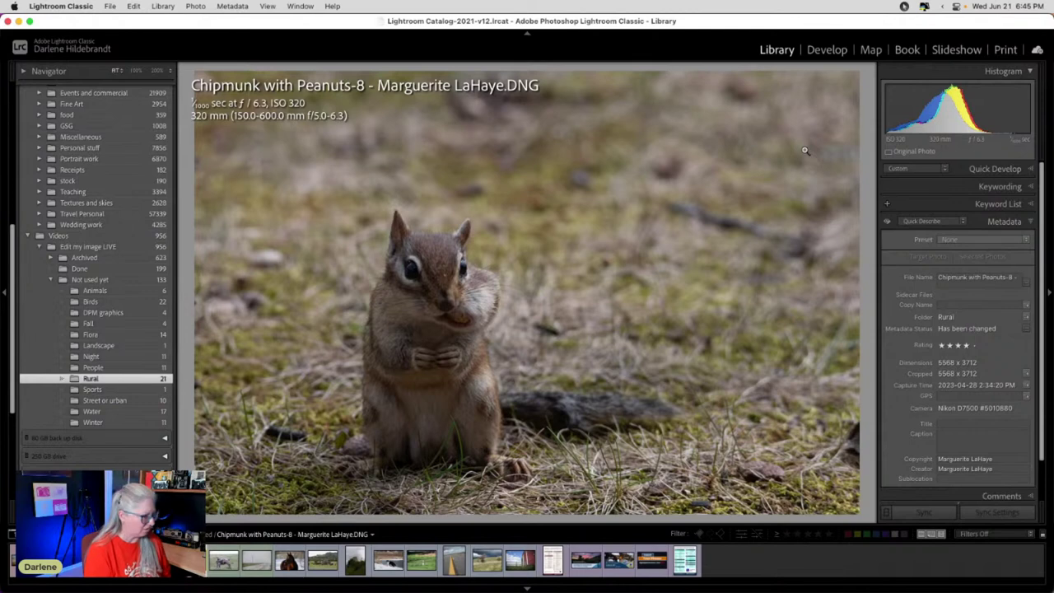
View the longhorn, horse and foggy-road photos enlarged, one after the other, and return to the photo grid.
key(Right)
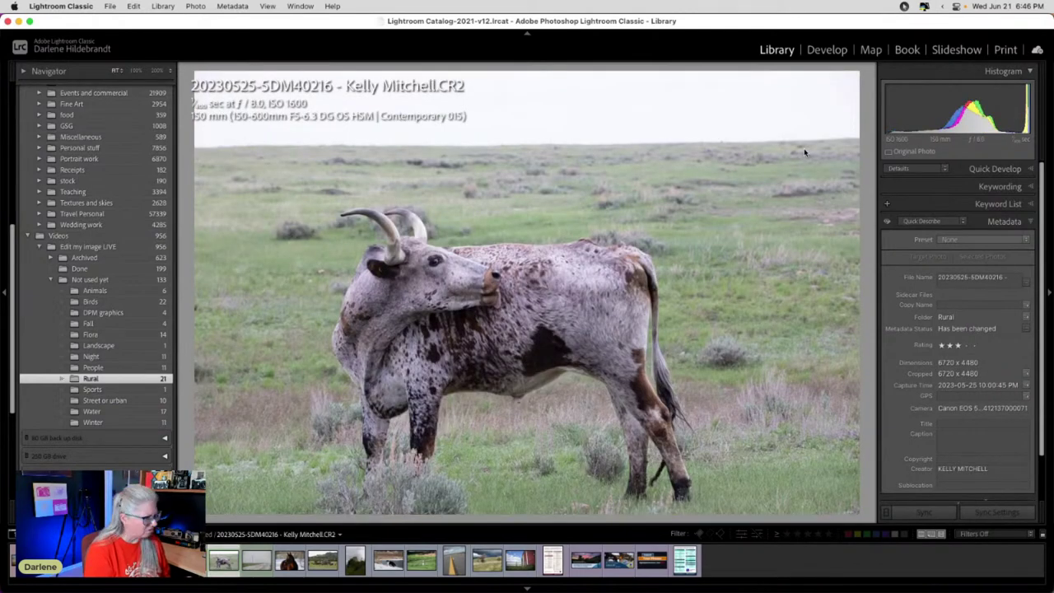
key(g)
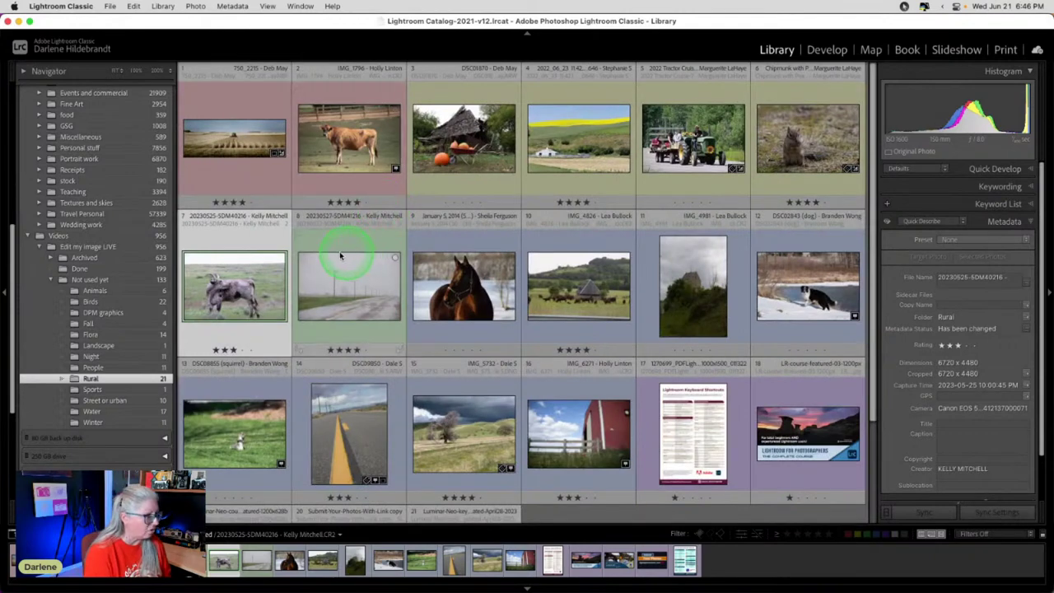
double_click(445, 306)
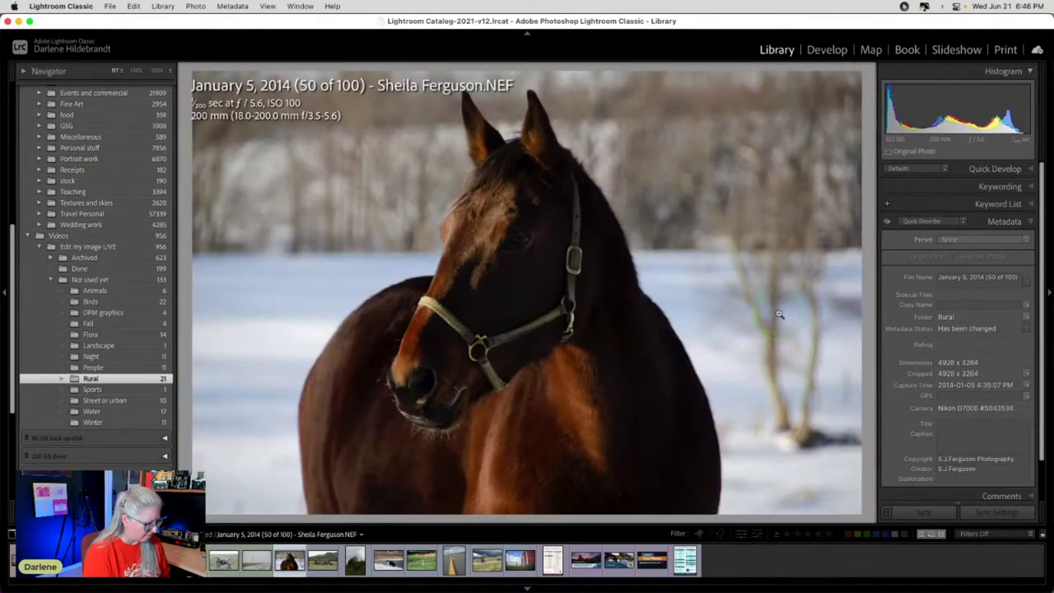
key(g)
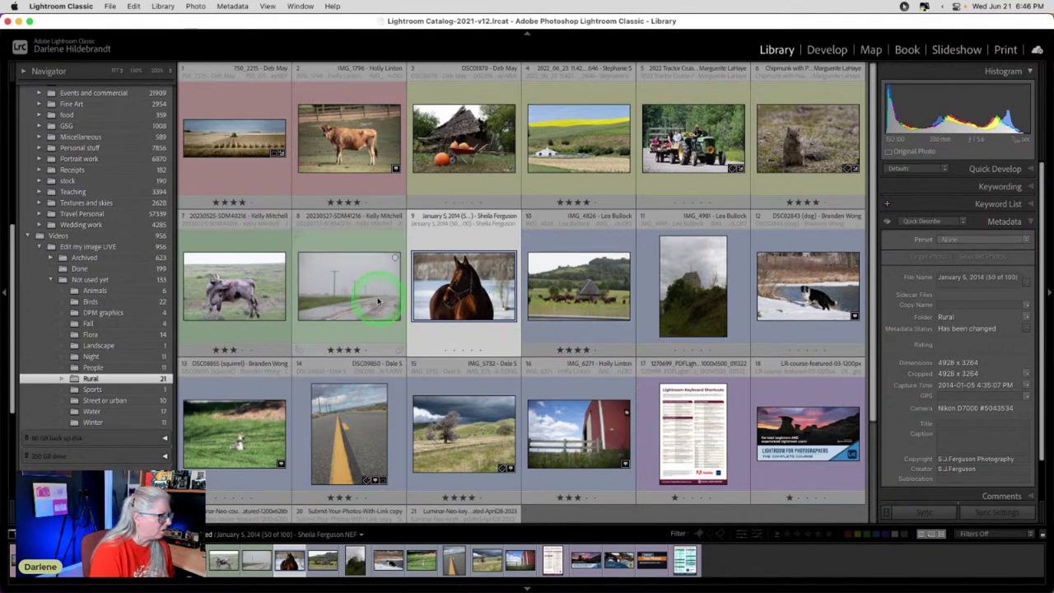
double_click(340, 294)
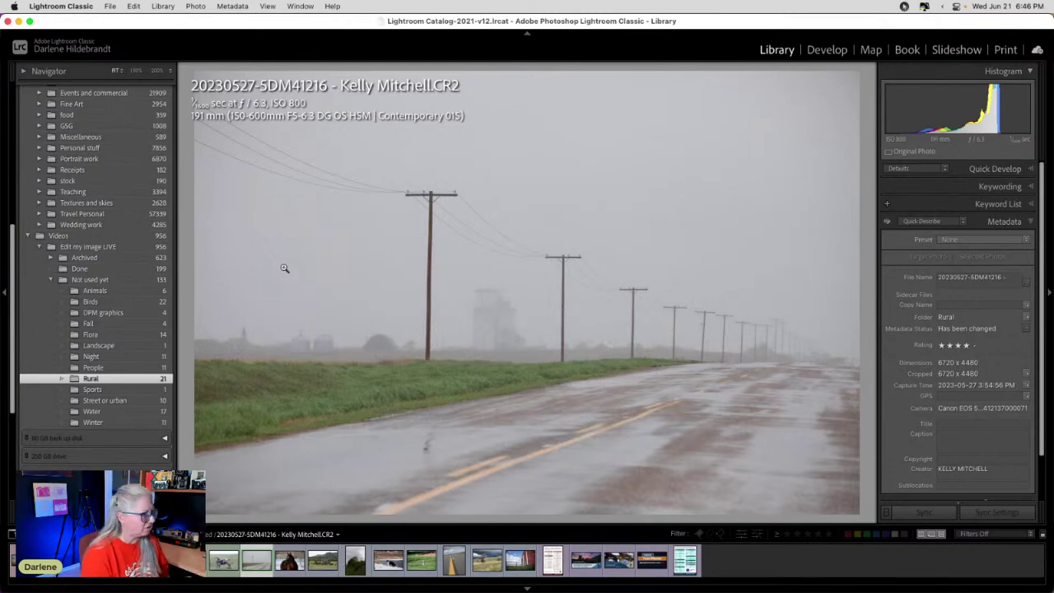
double_click(284, 268)
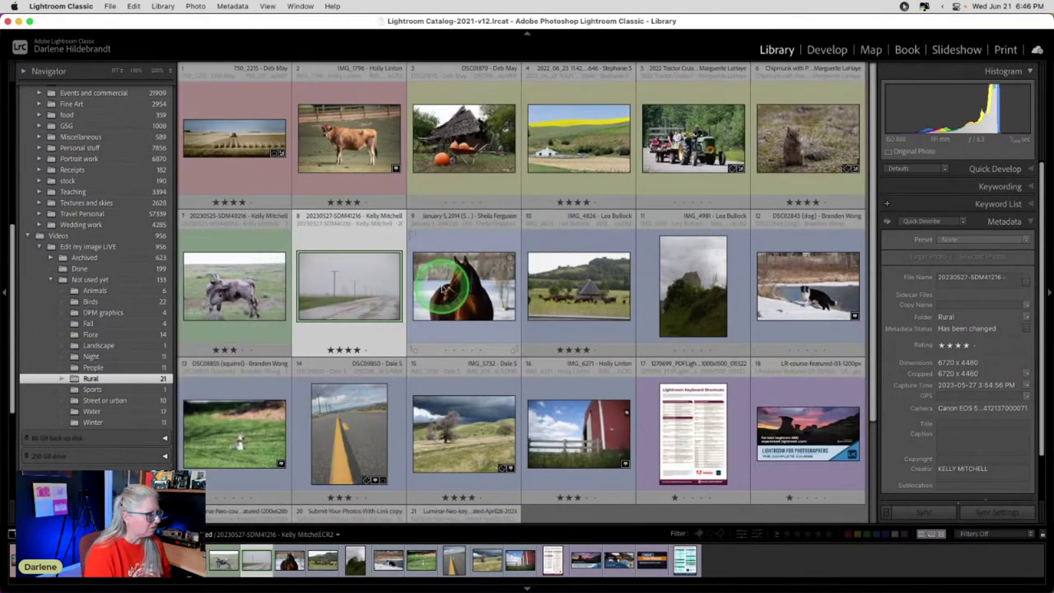
Open the yellow-field farm photo in Develop and apply the Camera Landscape profile from the Camera Matching profiles.
click(576, 142)
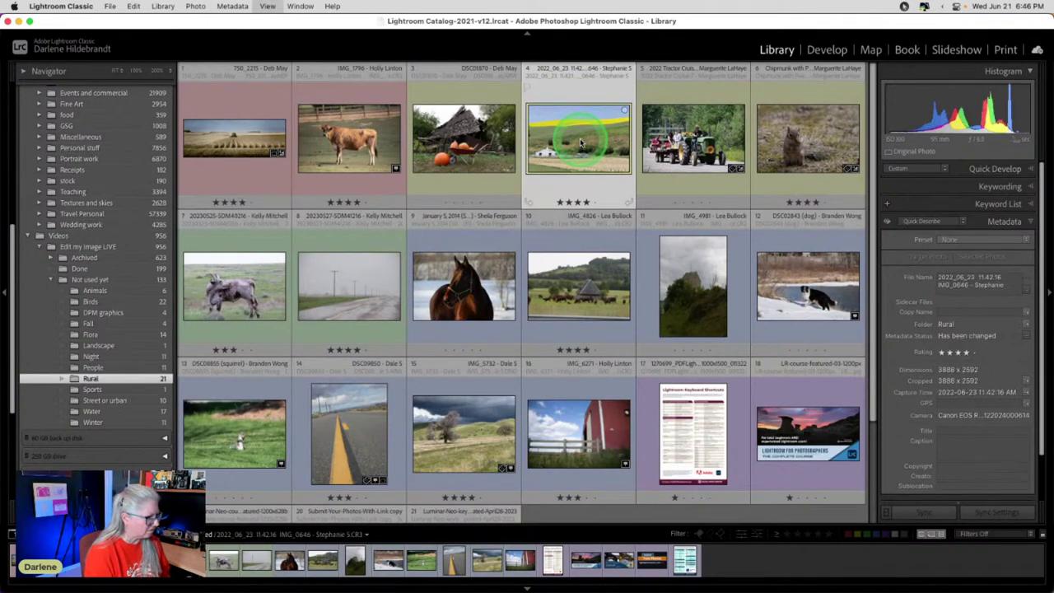
key(d)
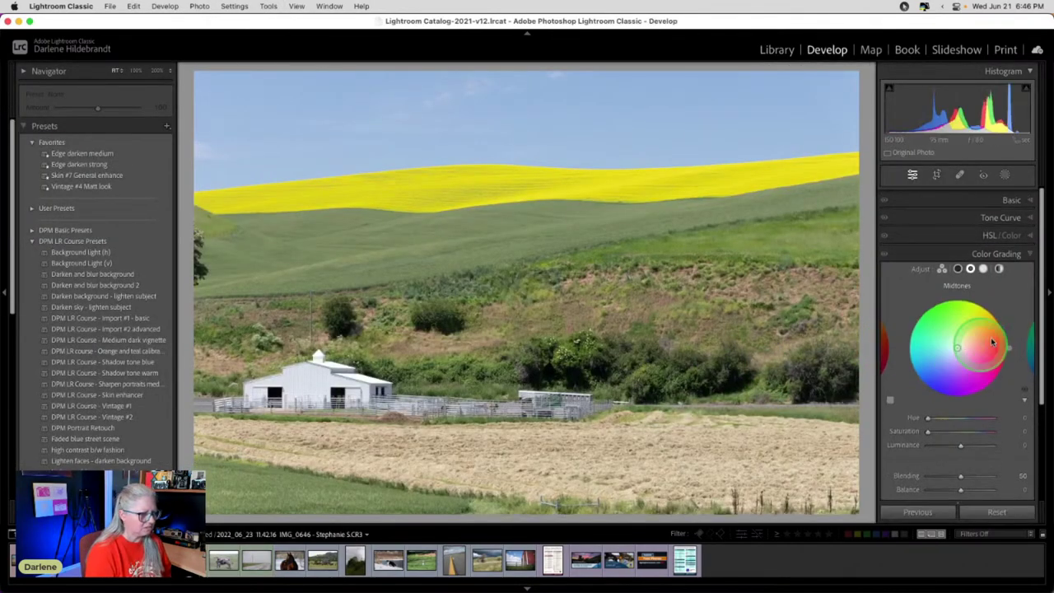
click(1009, 198)
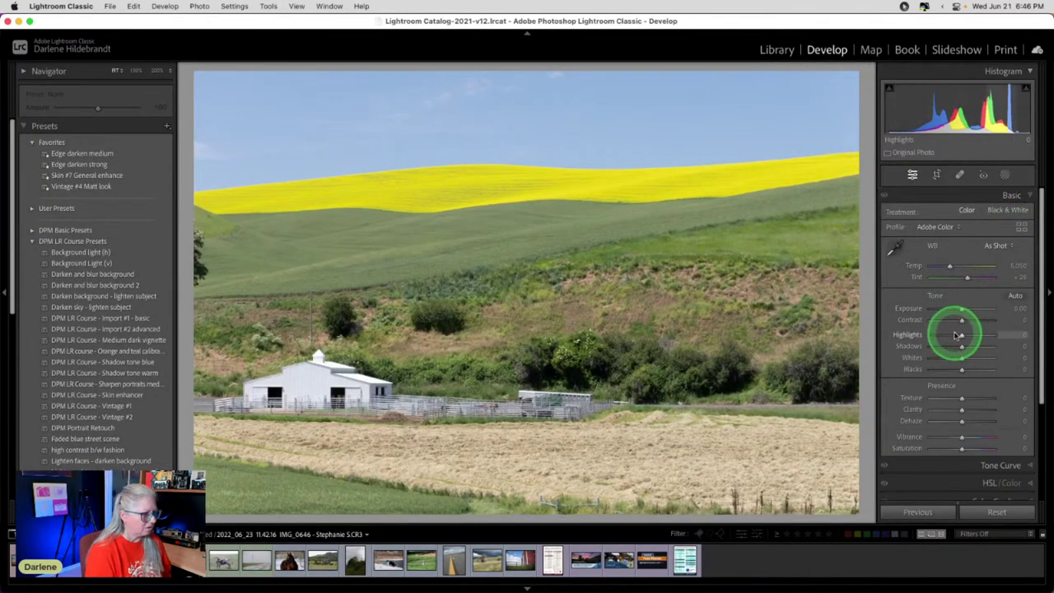
click(1019, 228)
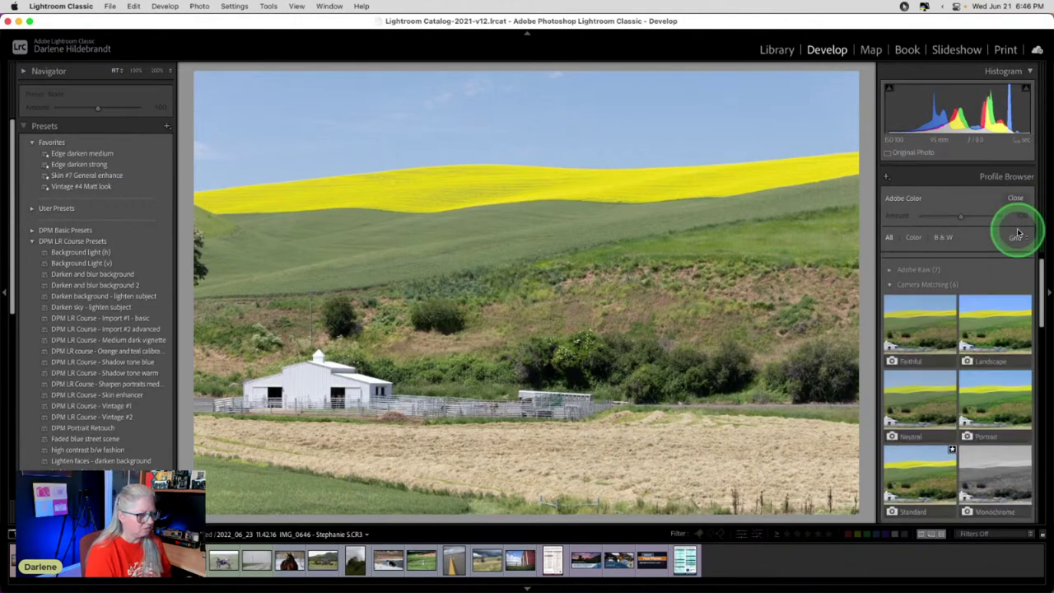
click(996, 328)
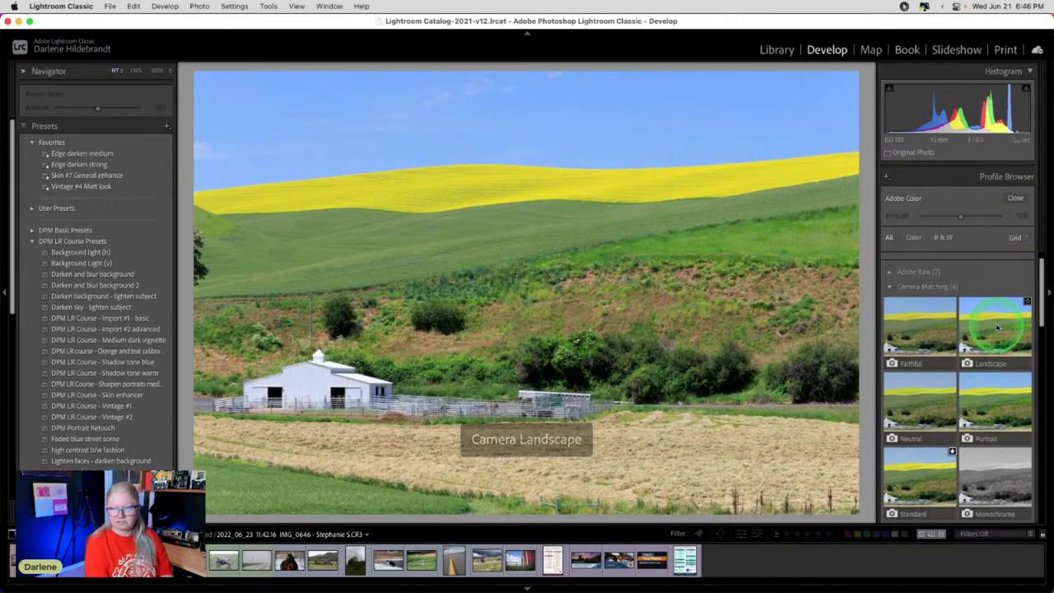
click(997, 239)
click(994, 327)
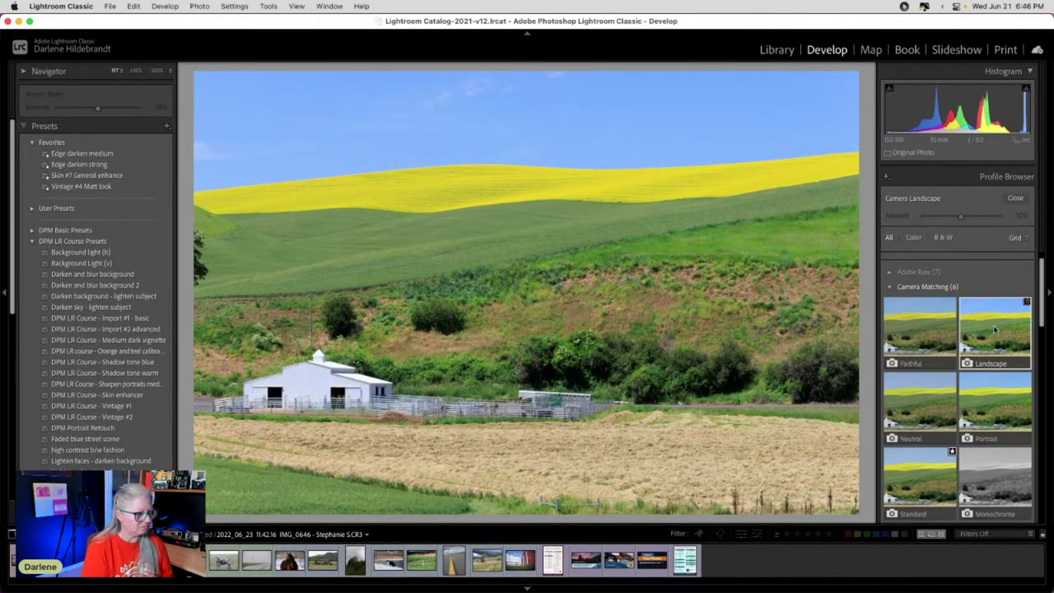
Collapse the expanded profile groups and open the Modern group for browsing.
click(909, 346)
click(993, 216)
click(933, 271)
click(890, 286)
scroll(890, 288, down, 1)
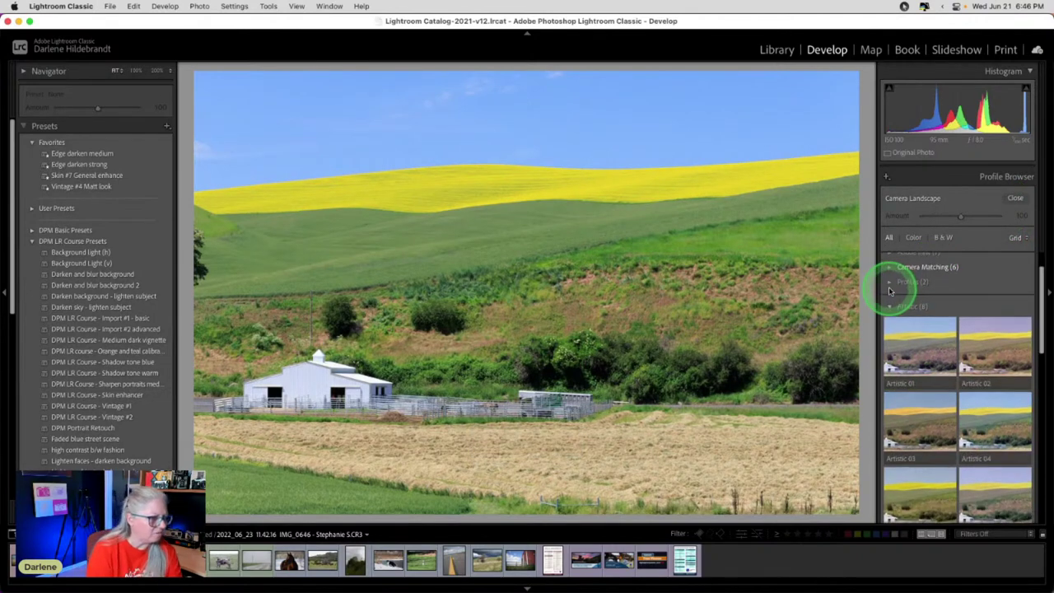
scroll(890, 294, up, 1)
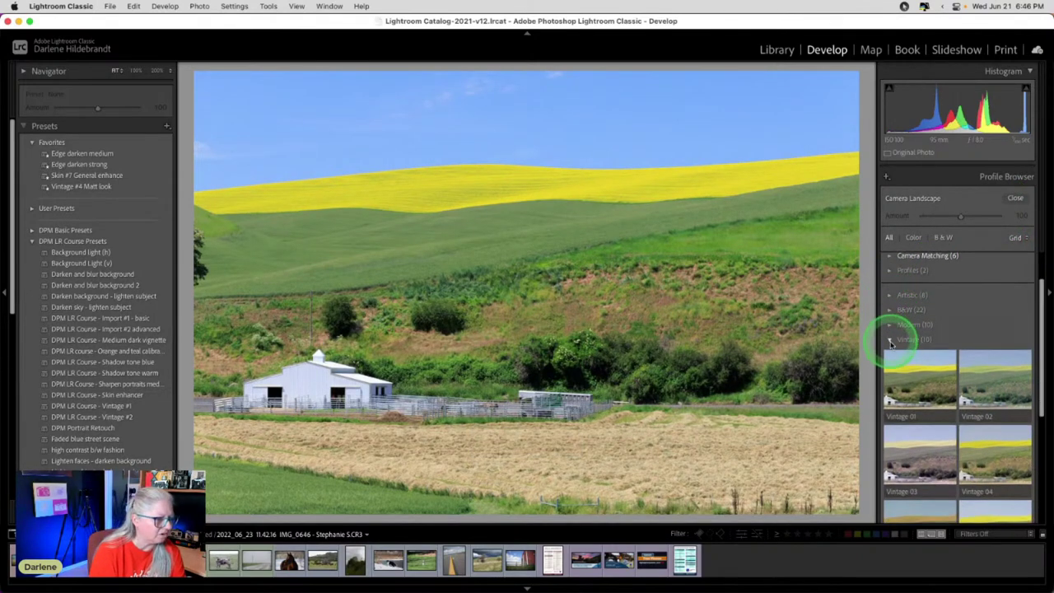
click(890, 342)
click(894, 373)
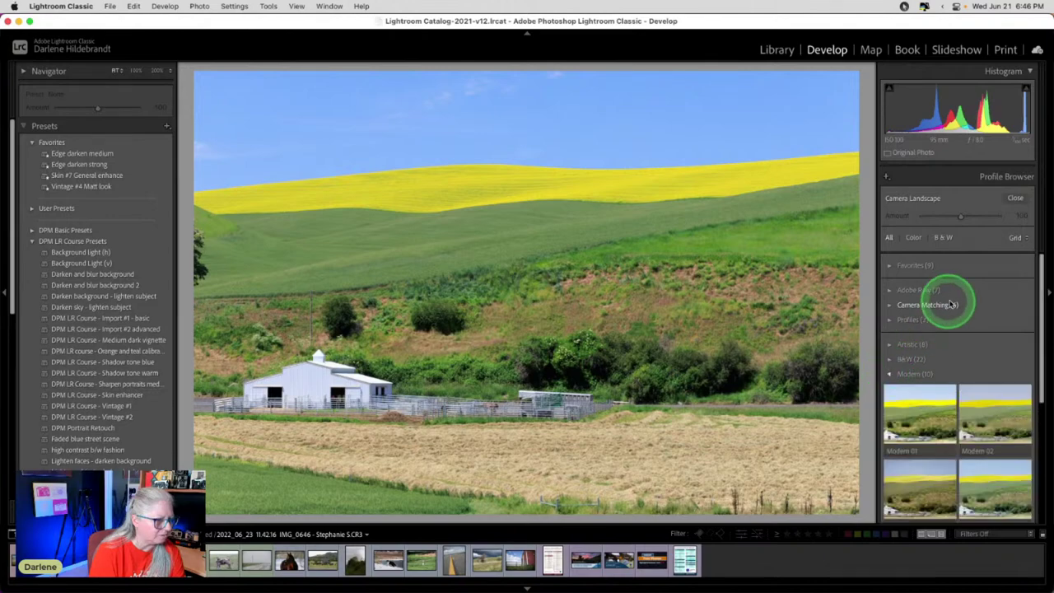
Preview the Modern profiles on the farm photo, including Modern 01, Modern 07 and Modern 09.
scroll(980, 287, down, 1)
scroll(980, 288, down, 1)
click(976, 289)
click(931, 296)
scroll(947, 412, down, 1)
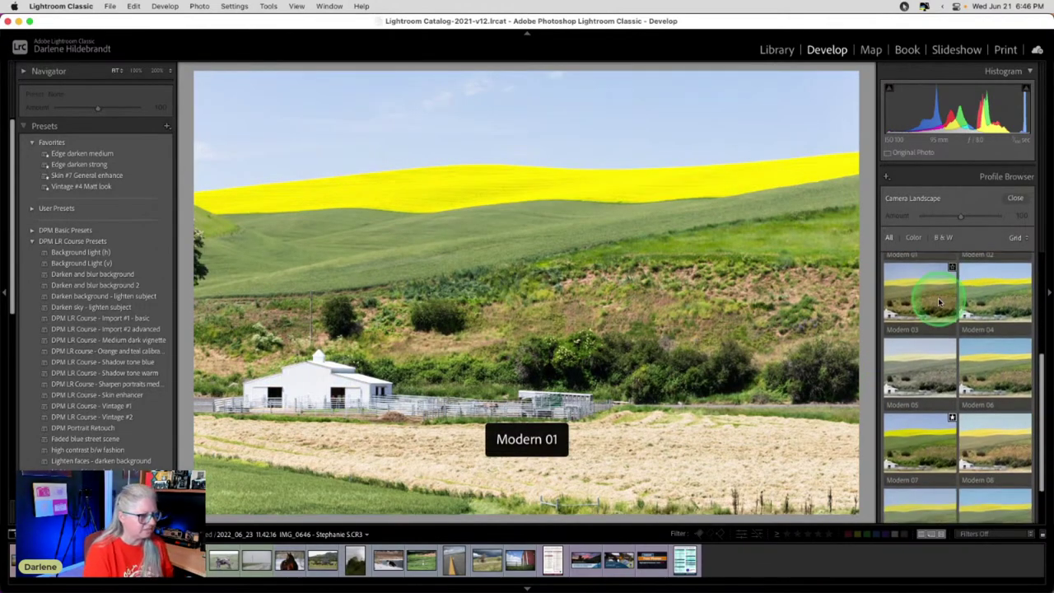
click(947, 412)
click(909, 438)
scroll(891, 435, down, 1)
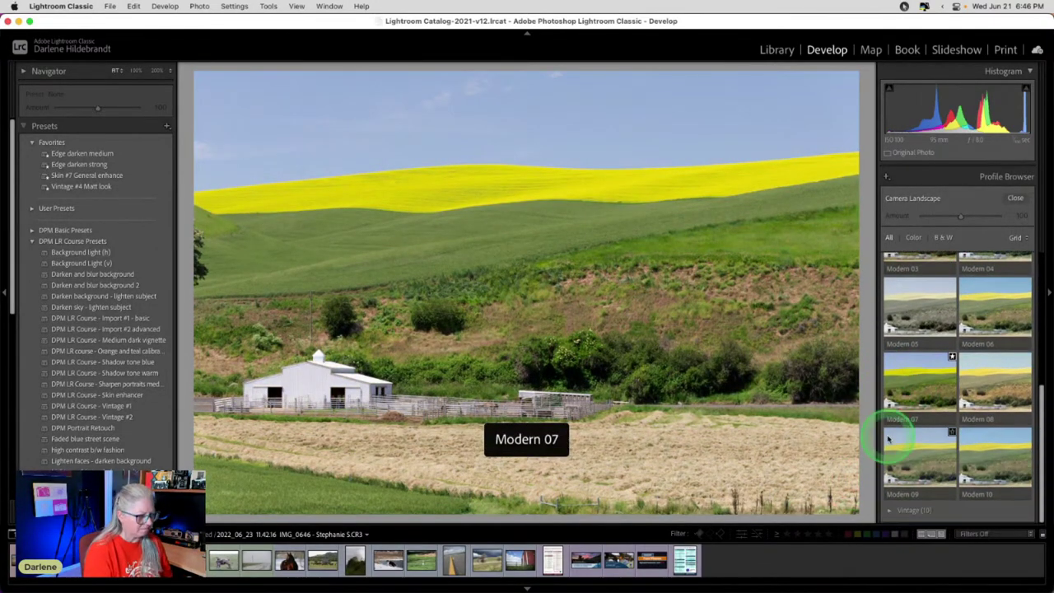
click(911, 444)
click(1006, 458)
click(917, 448)
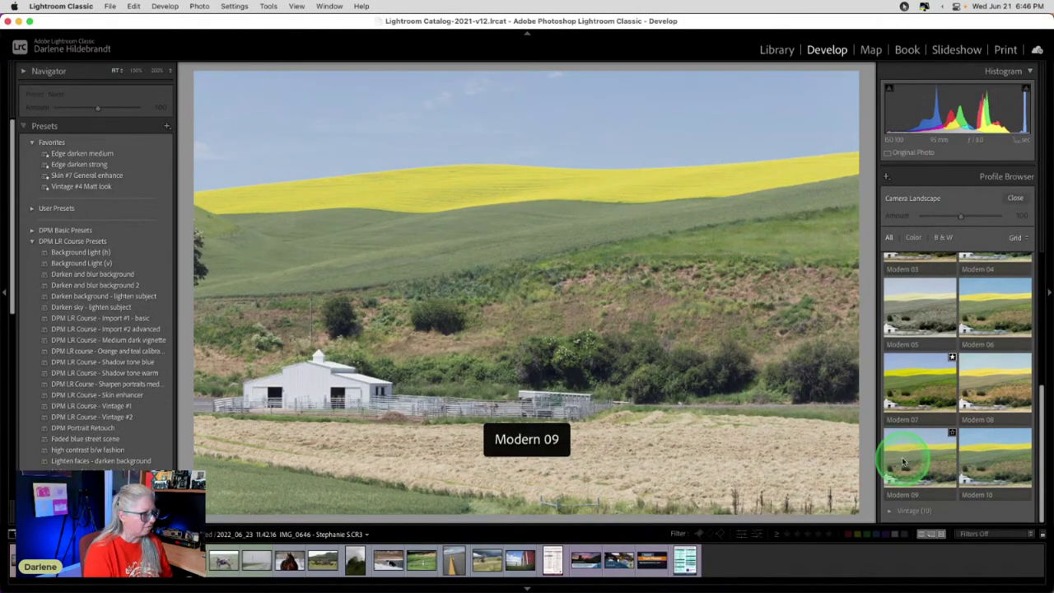
Compare further profile previews, keep Camera Landscape, and return to the basic adjustments.
scroll(902, 461, up, 1)
click(903, 455)
click(978, 350)
click(988, 278)
click(1001, 323)
click(1000, 349)
click(910, 348)
click(993, 348)
click(987, 212)
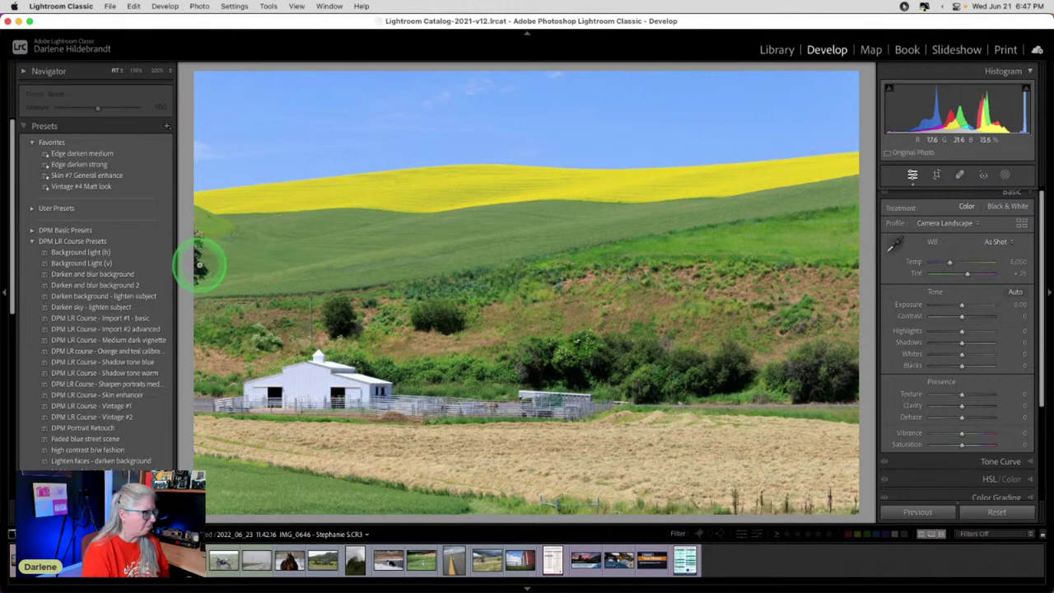
Inspect the partial tree at the photo's left edge and the hillside above the barn at 100% magnification.
click(204, 258)
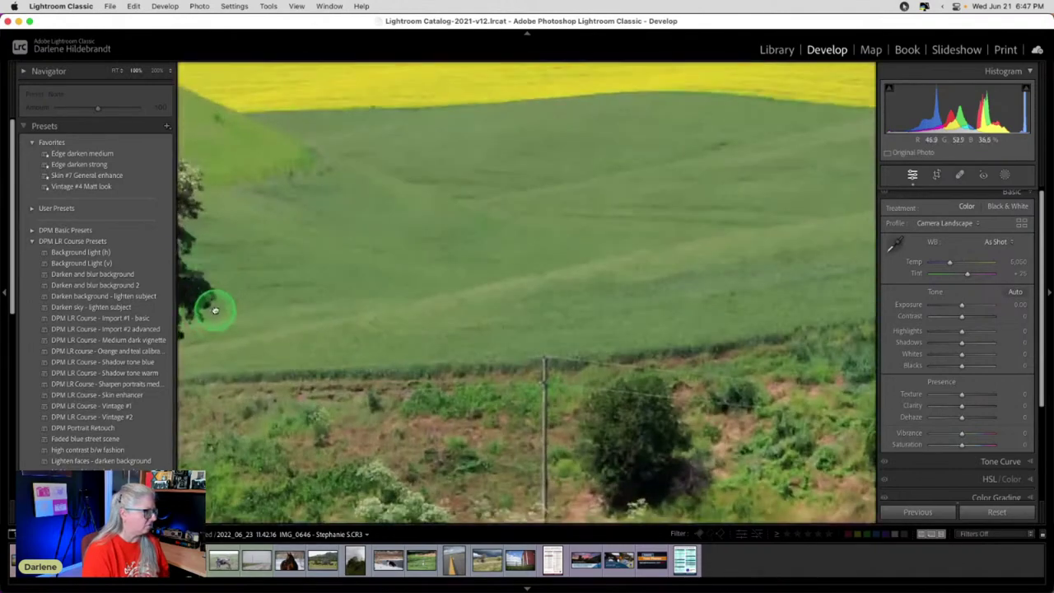
drag(212, 309, 353, 308)
drag(457, 412, 446, 236)
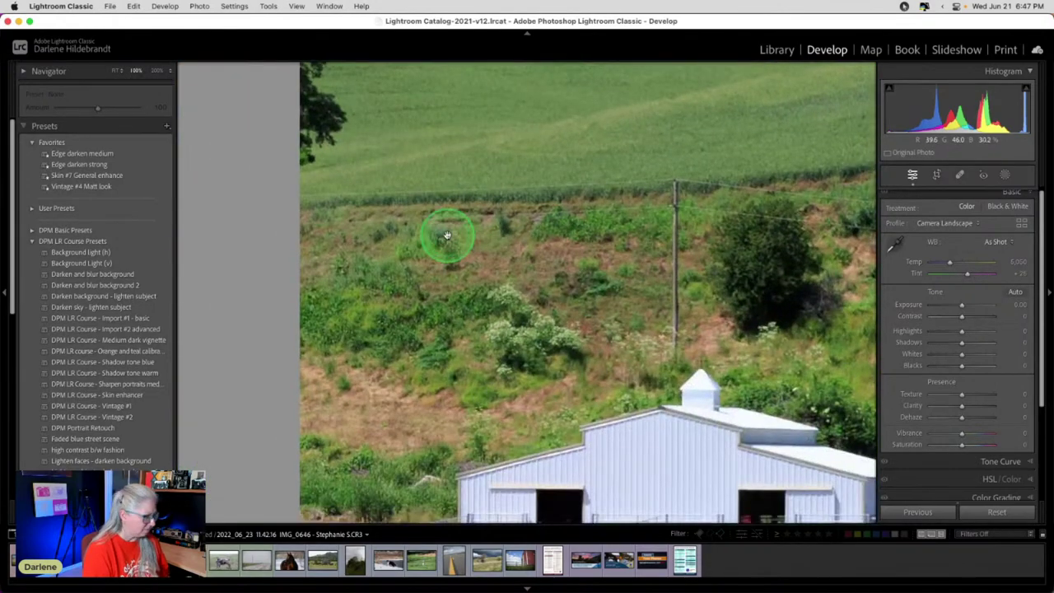
click(446, 237)
Try a tighter crop from the photo's upper-left corner to trim the partial tree at the edge.
key(r)
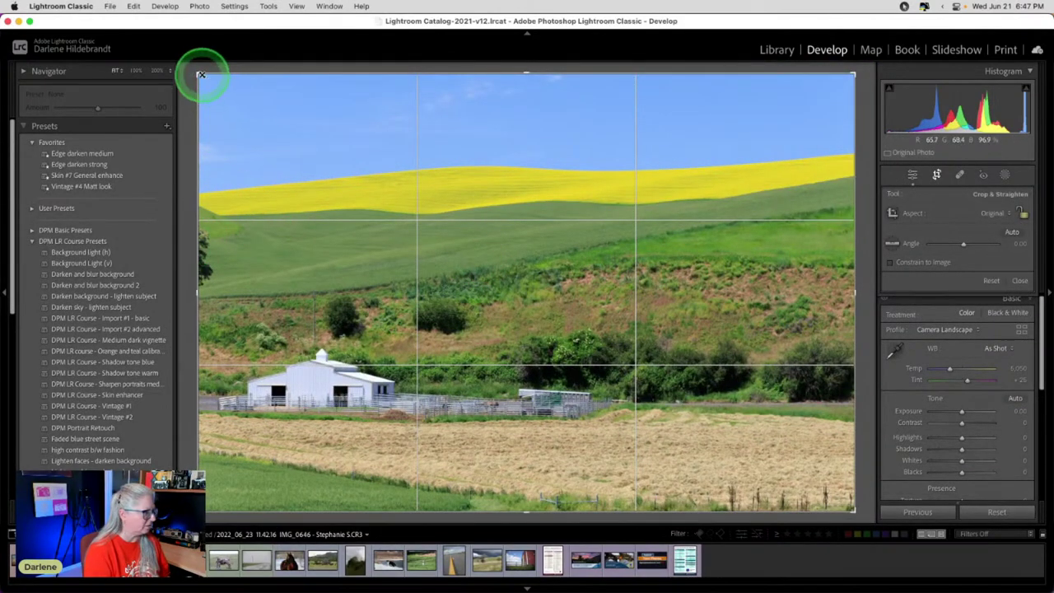
drag(201, 74, 206, 78)
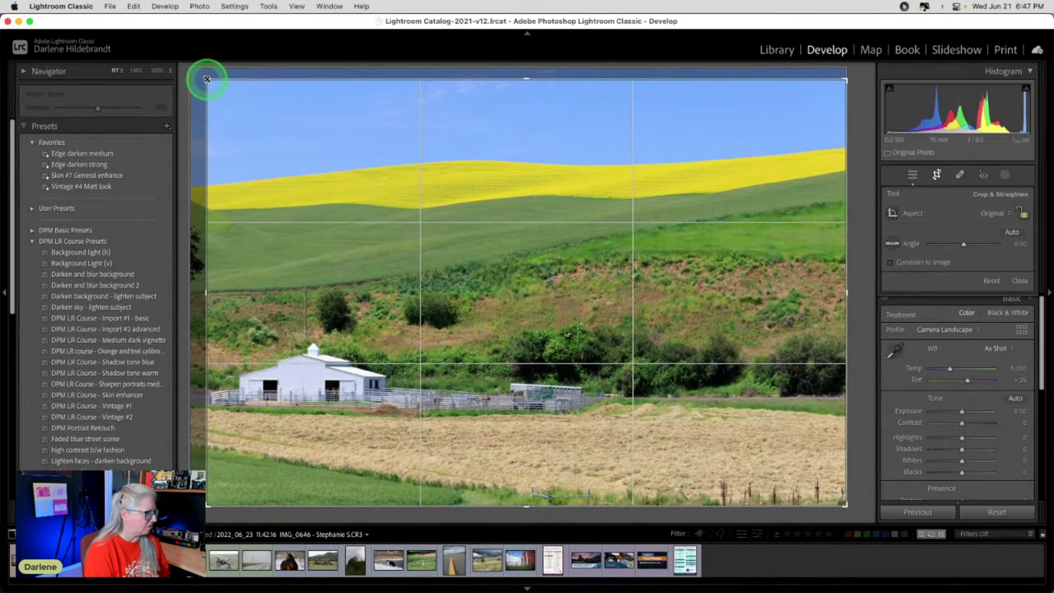
drag(209, 80, 195, 70)
key(Return)
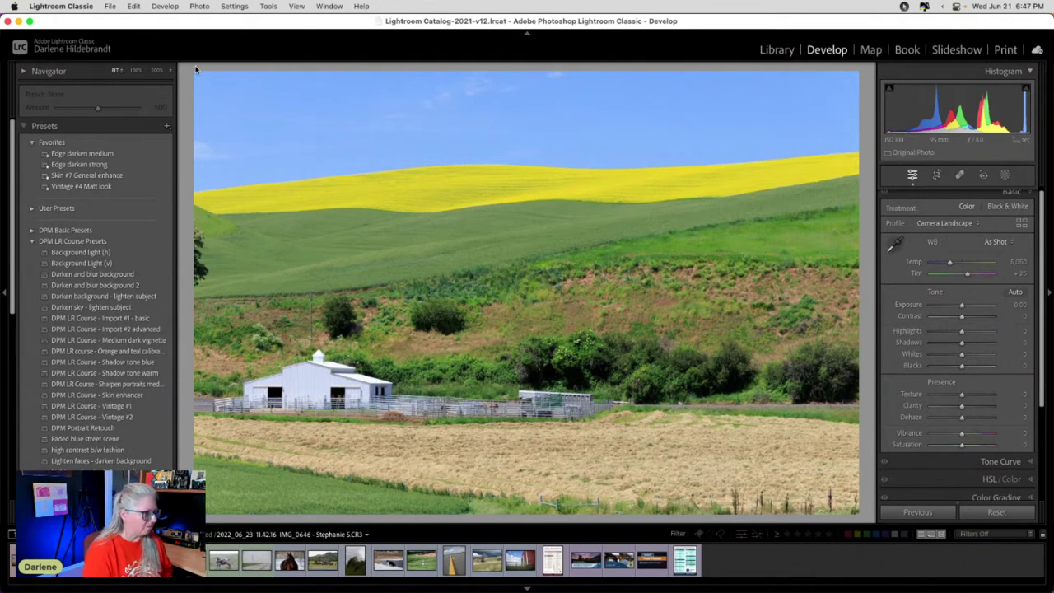
Crop the photo from its lower-right corner in the original aspect, trimming the right side and the foreground field.
key(r)
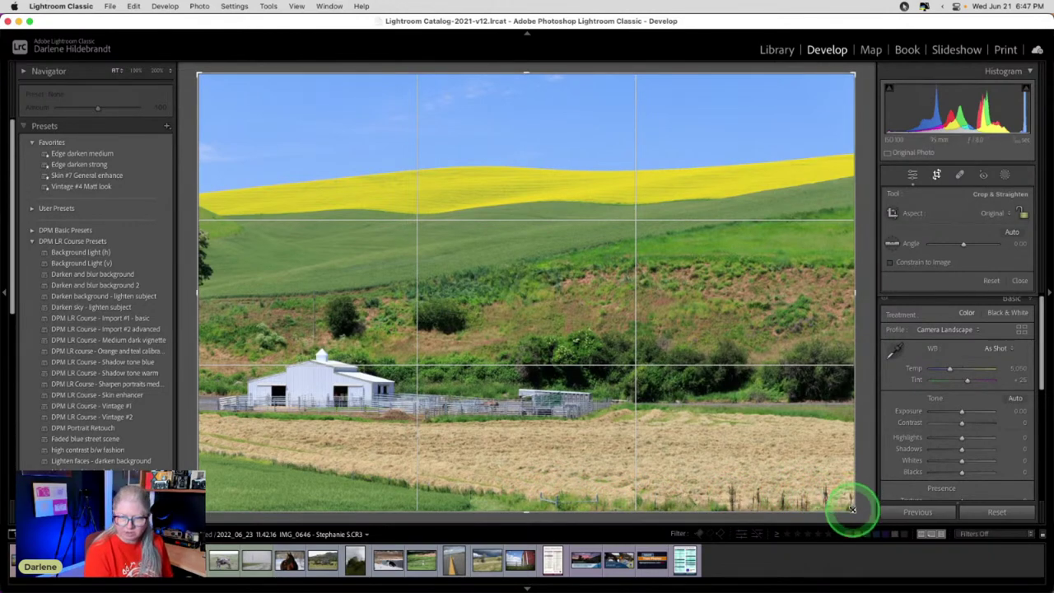
drag(851, 506, 847, 493)
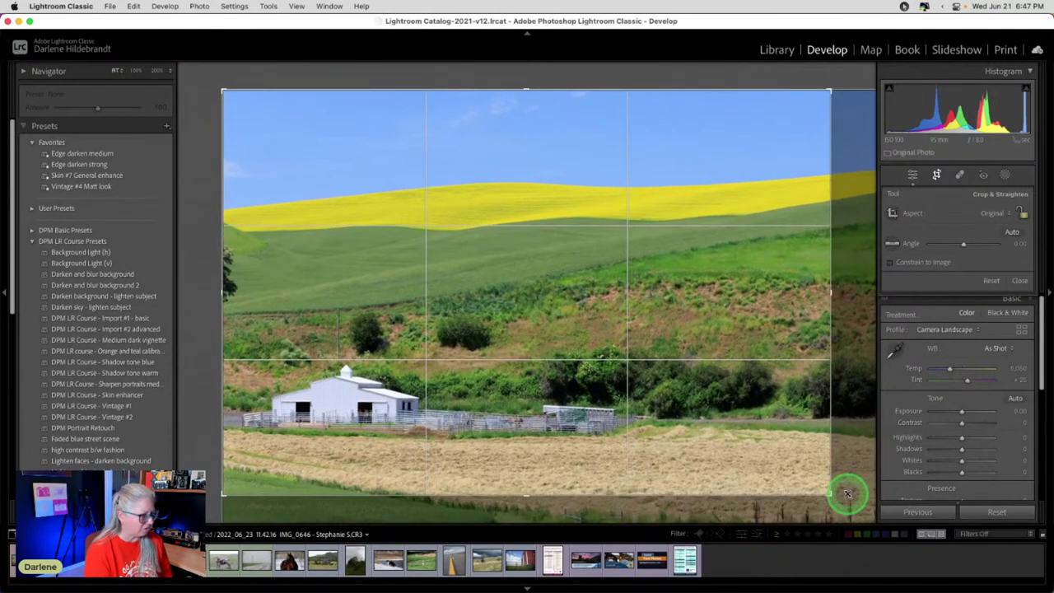
key(Return)
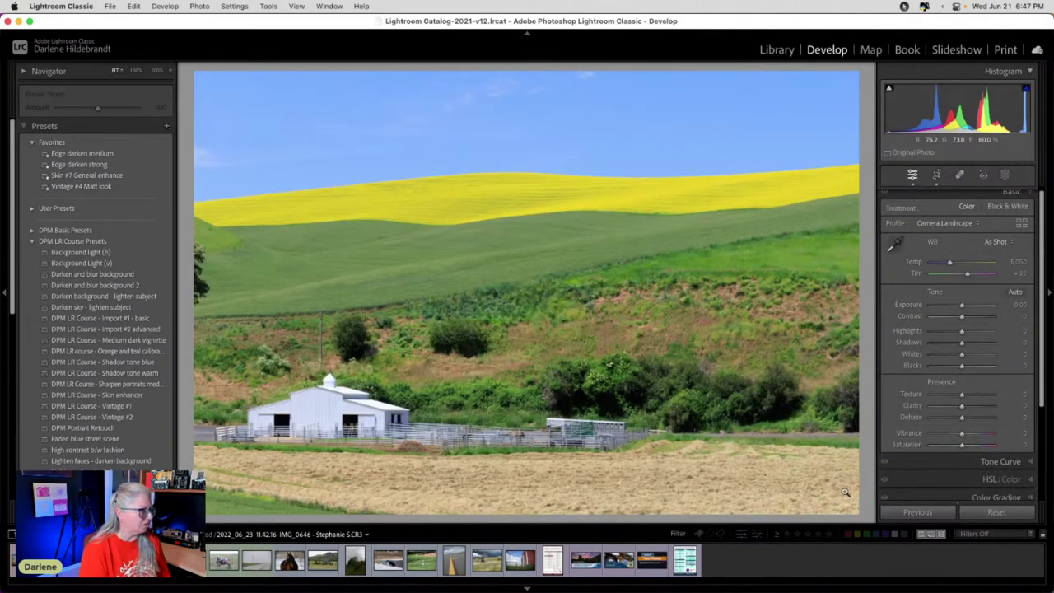
Flip the photo horizontally, undo the flip to compare both orientations, and flip it horizontally again.
click(199, 6)
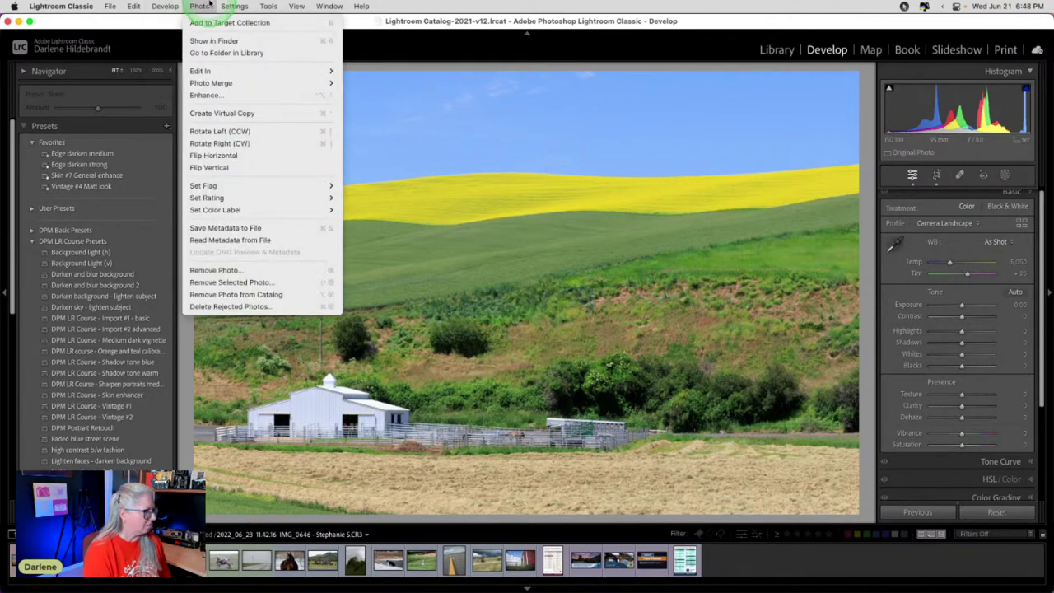
click(213, 155)
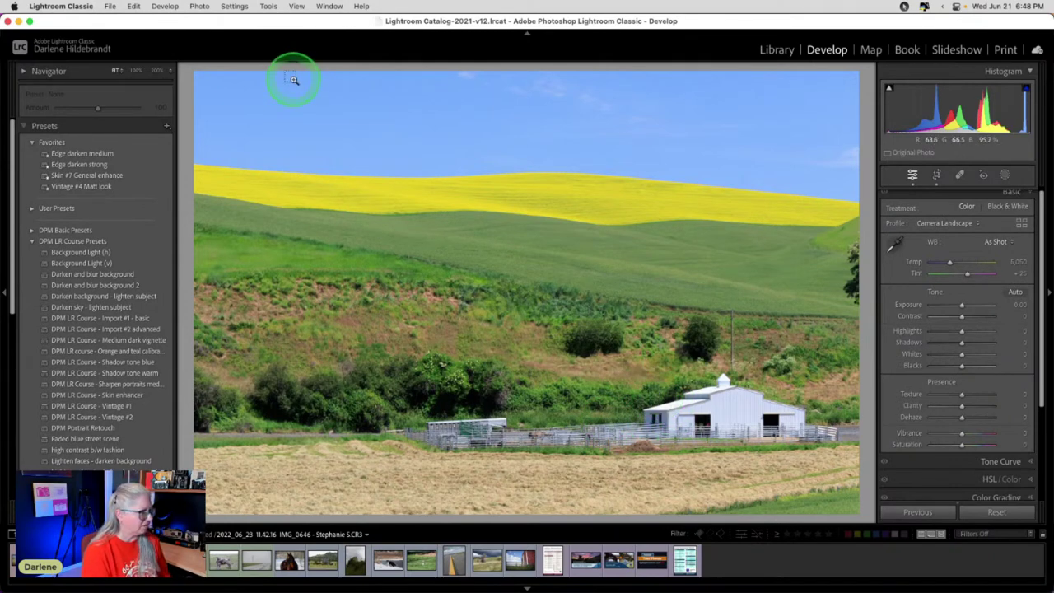
key(super+z)
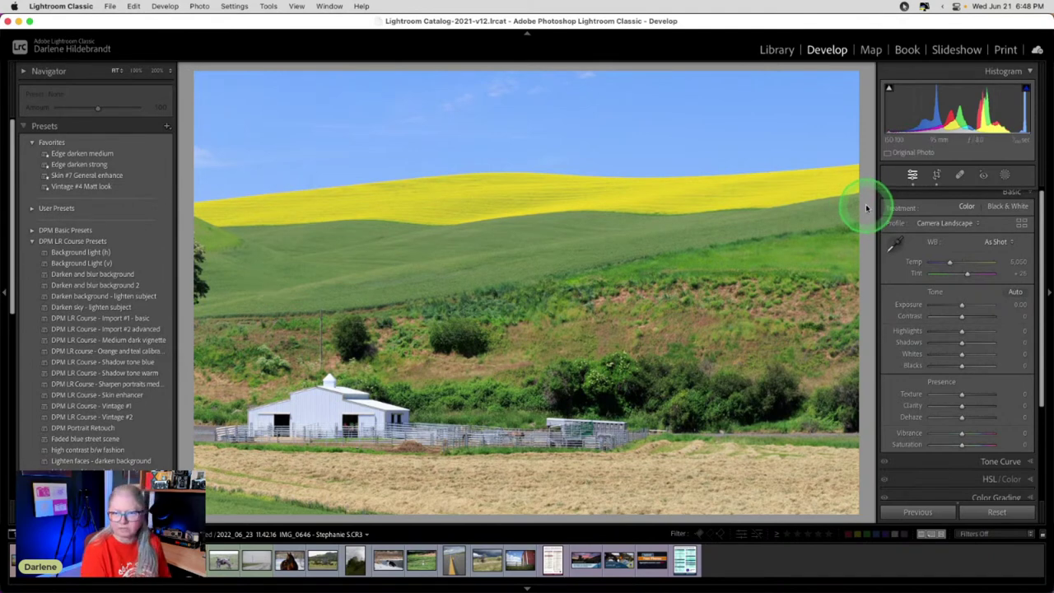
click(198, 5)
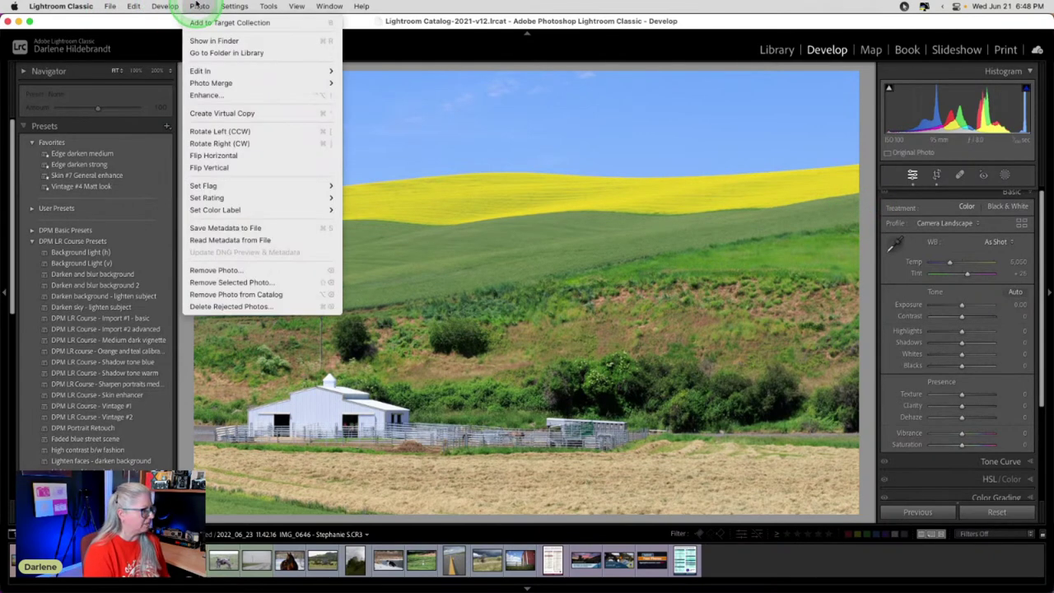
click(215, 155)
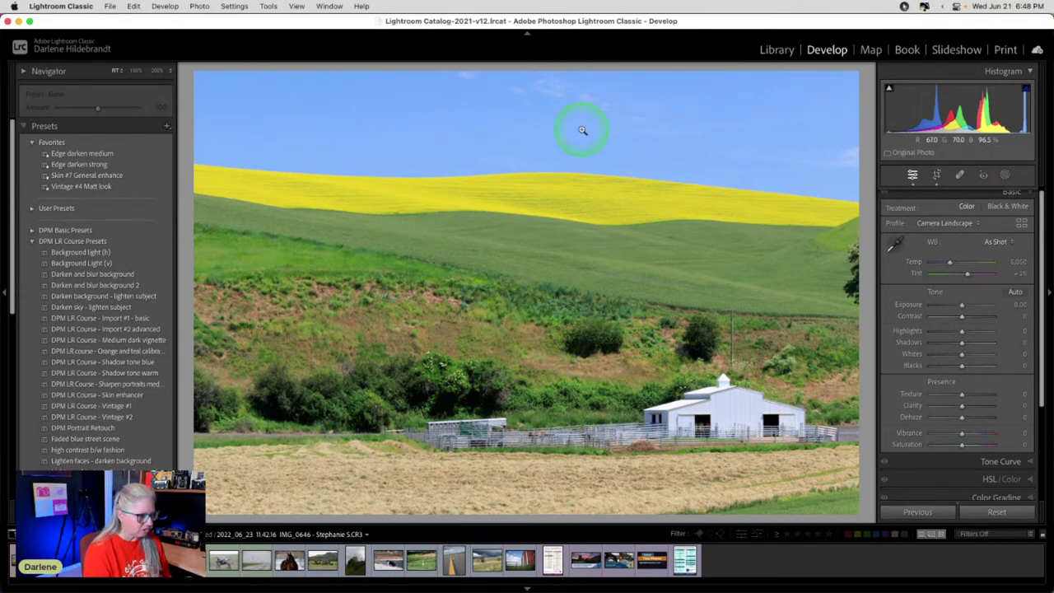
Set Highlights to -26, Whites to +16 and Blacks to -15, and compare the photo before and after.
drag(912, 367, 955, 331)
click(964, 353)
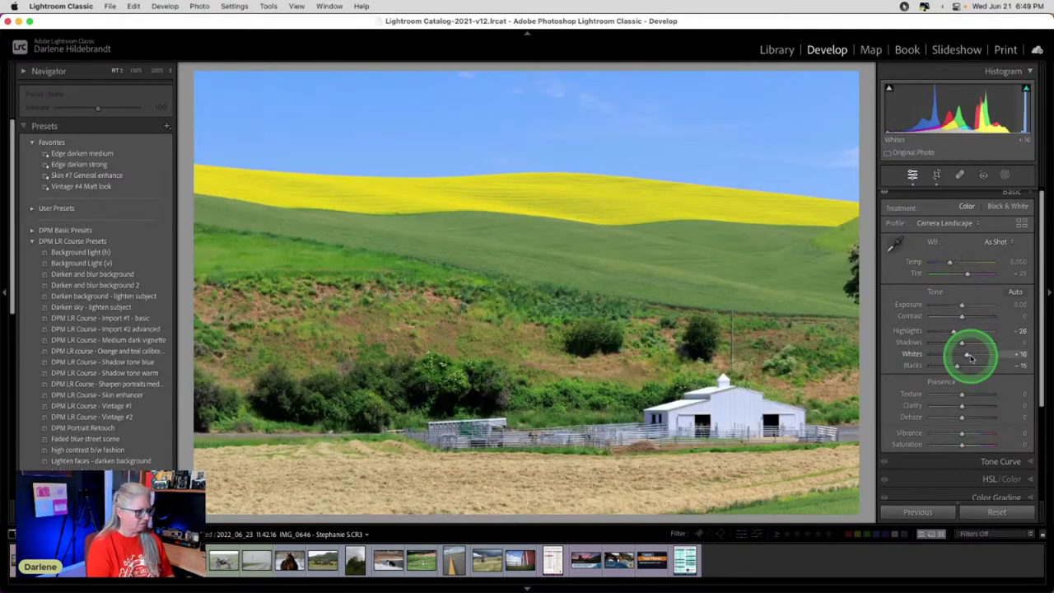
key(backslash)
key(backslash)
key(backslash)
key(backslash)
Adjust the white balance to temperature 5,128 and tint +14.
click(968, 317)
drag(950, 263, 964, 273)
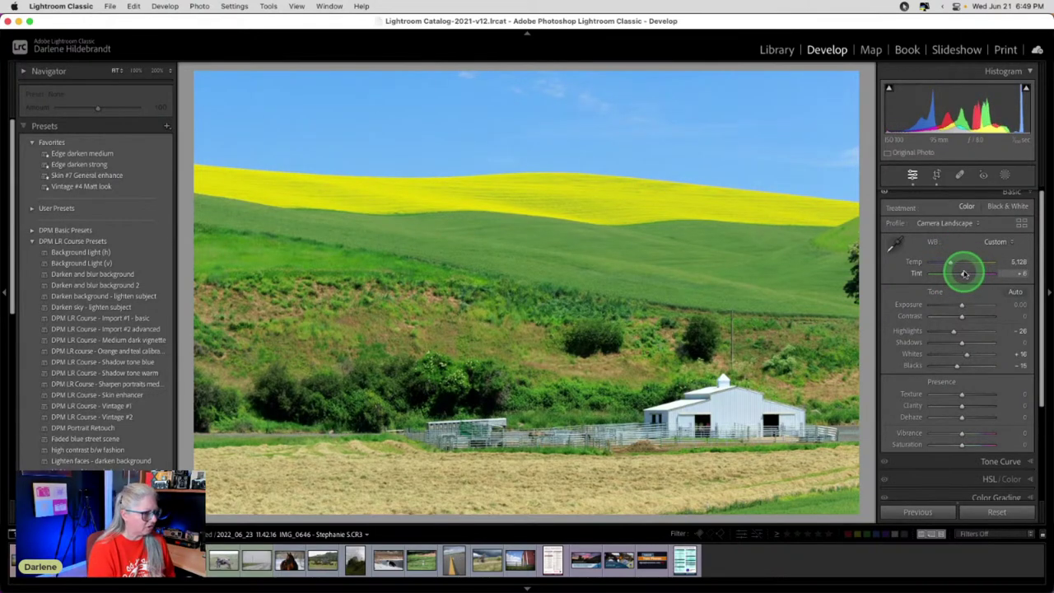
drag(966, 273, 965, 273)
Try extending the crop over more of the lower foreground, inspect the fence posts up close, and undo the crop.
key(r)
drag(281, 503, 227, 490)
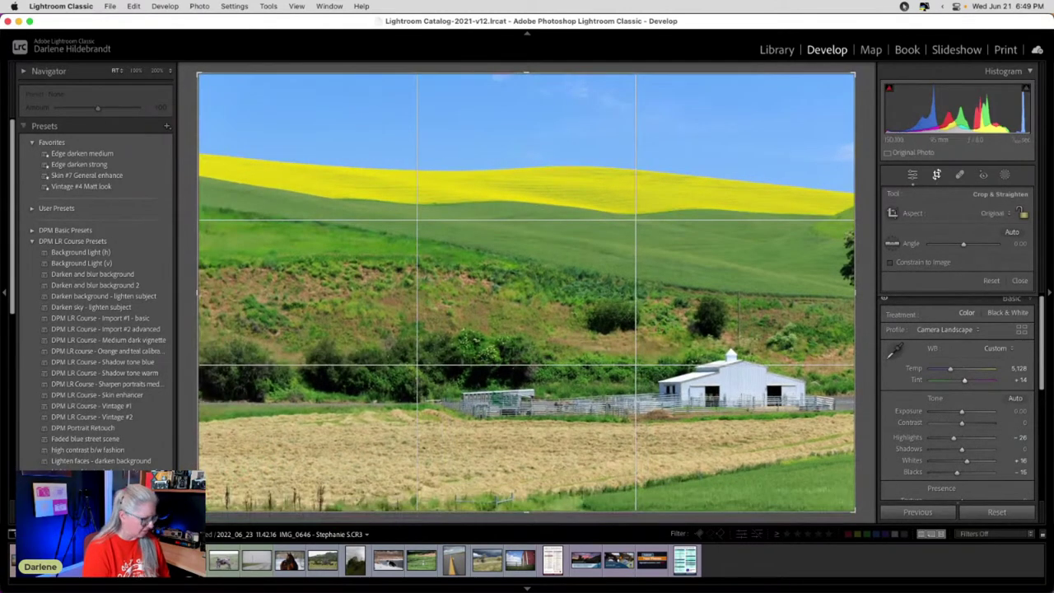
click(520, 534)
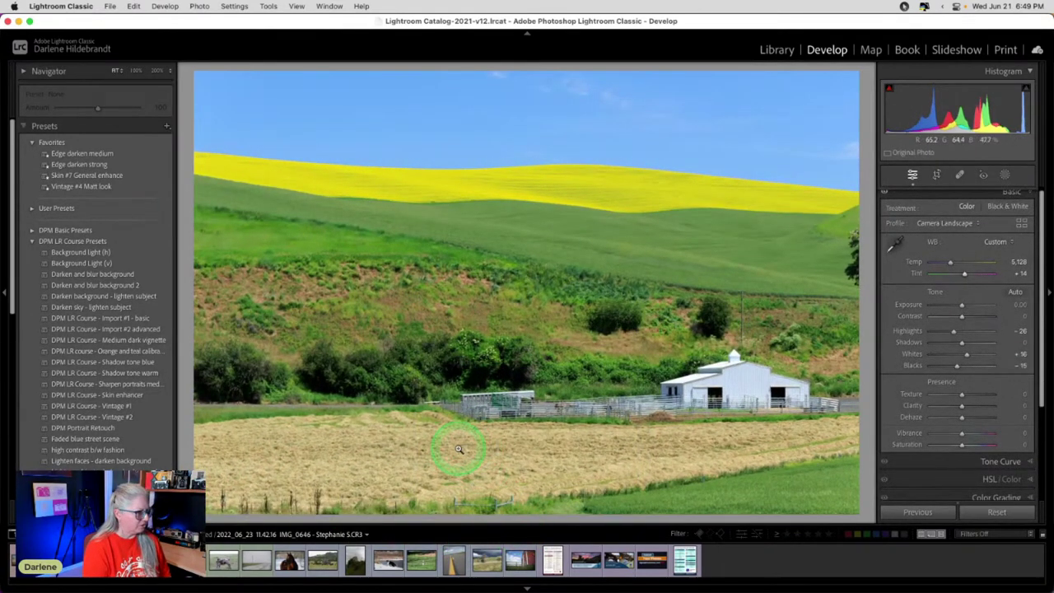
drag(241, 493, 281, 399)
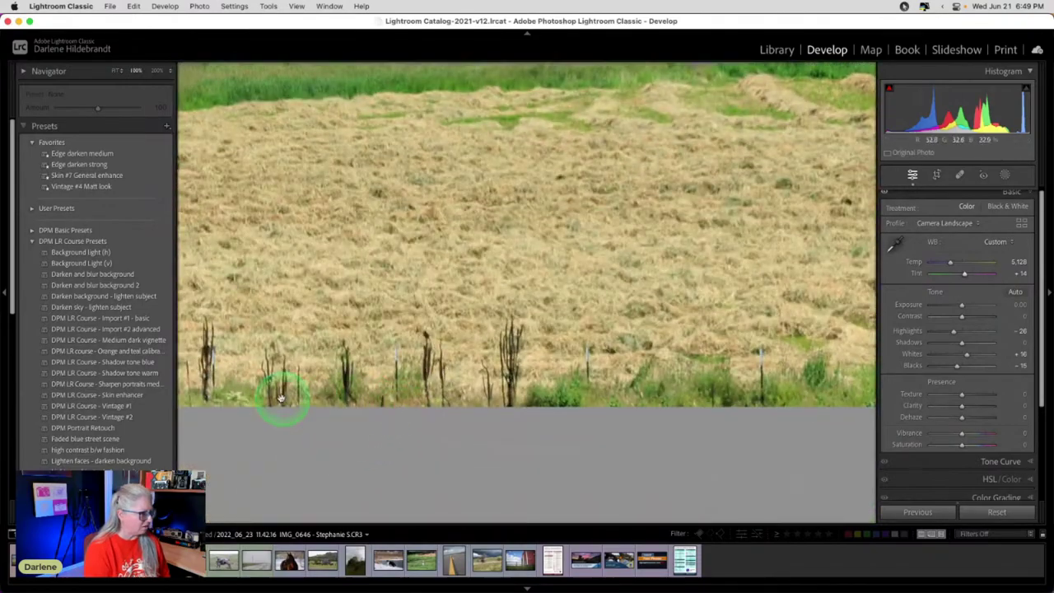
scroll(413, 377, down, 1)
click(414, 377)
key(super+z)
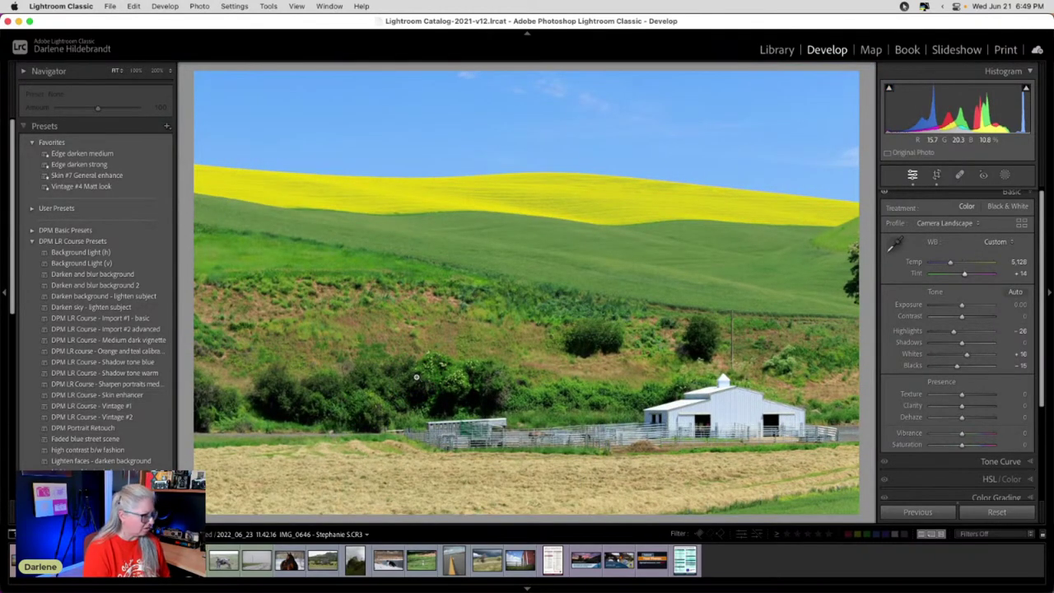
Crop the photo to a wider custom aspect, trimming the upper sky and the weedy strip and fence posts along the lower foreground.
key(r)
drag(236, 478, 206, 180)
drag(388, 101, 414, 222)
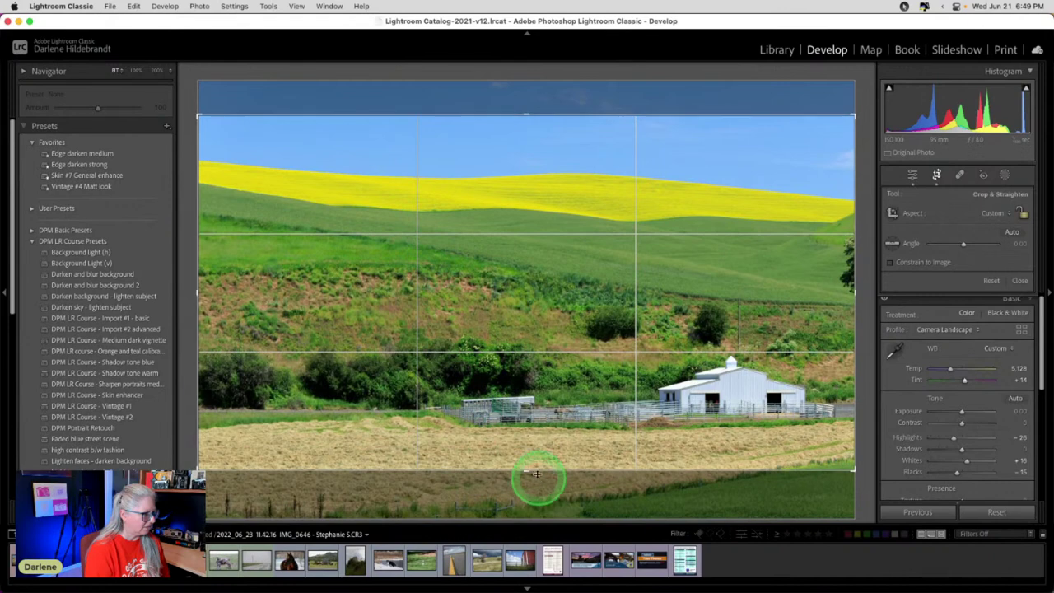
drag(531, 471, 534, 461)
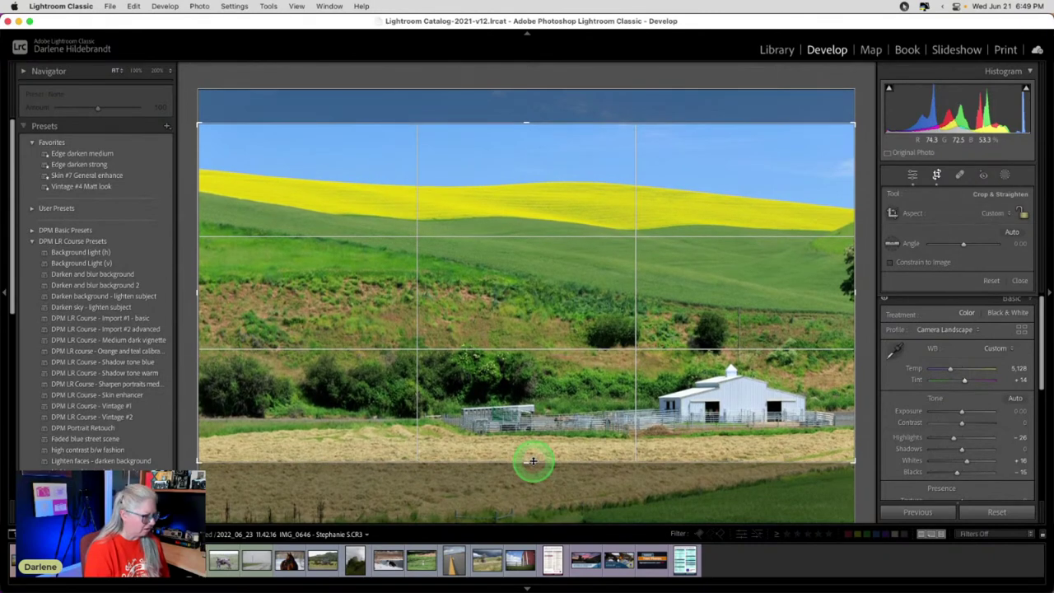
key(Return)
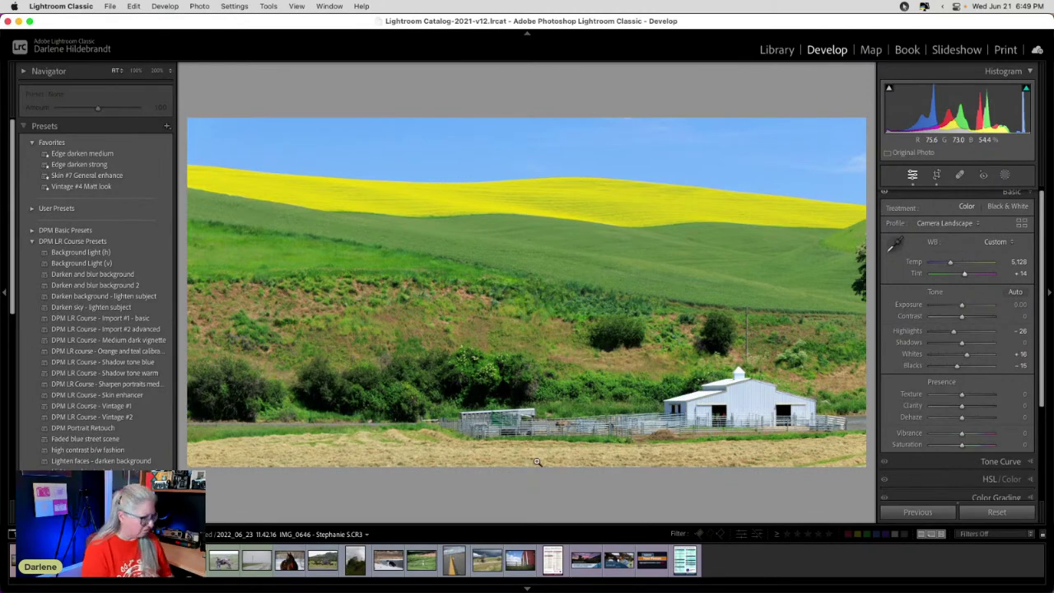
Extend the crop's lower edge slightly to include more of the cut hay field, keeping the fence posts out.
key(r)
drag(538, 454, 534, 475)
key(Return)
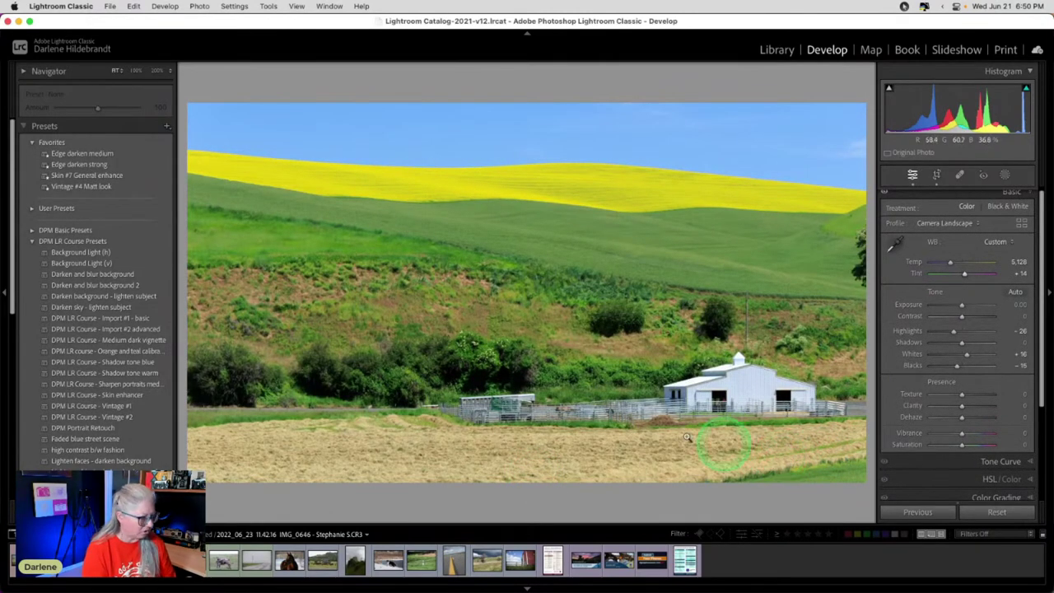
key(r)
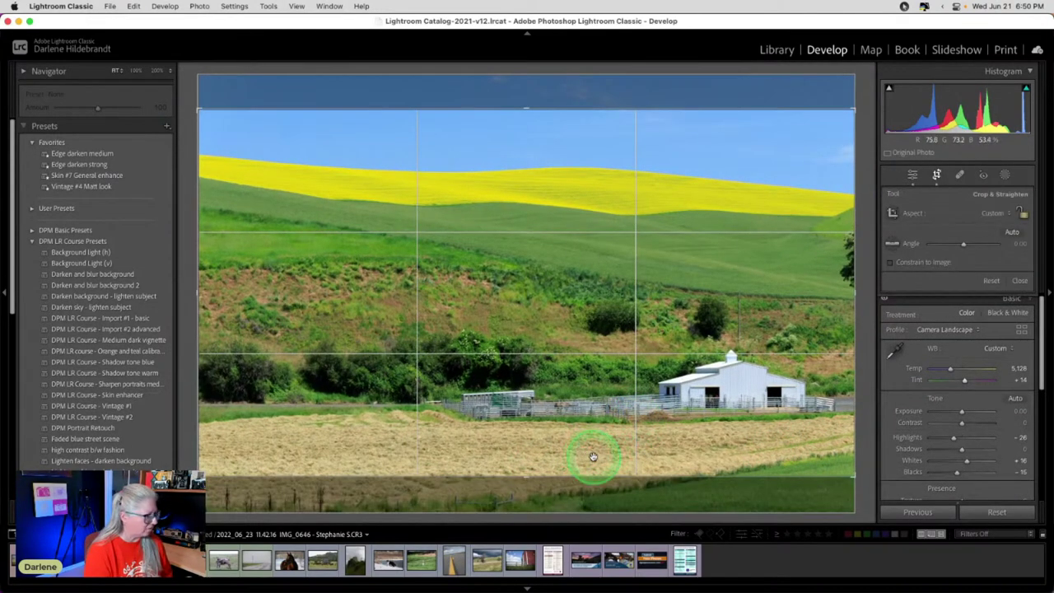
drag(543, 470, 545, 477)
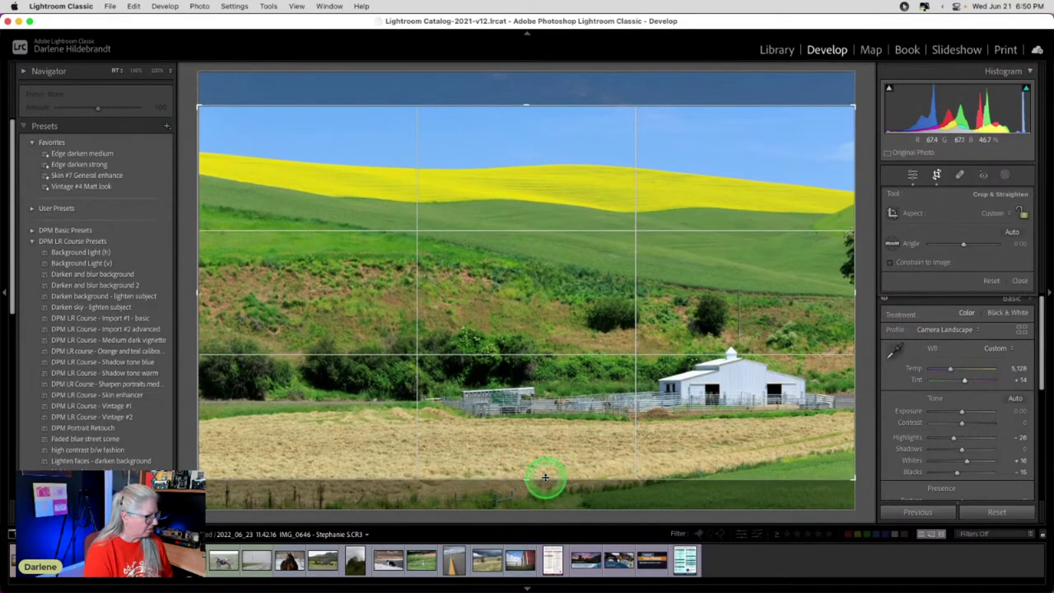
key(Return)
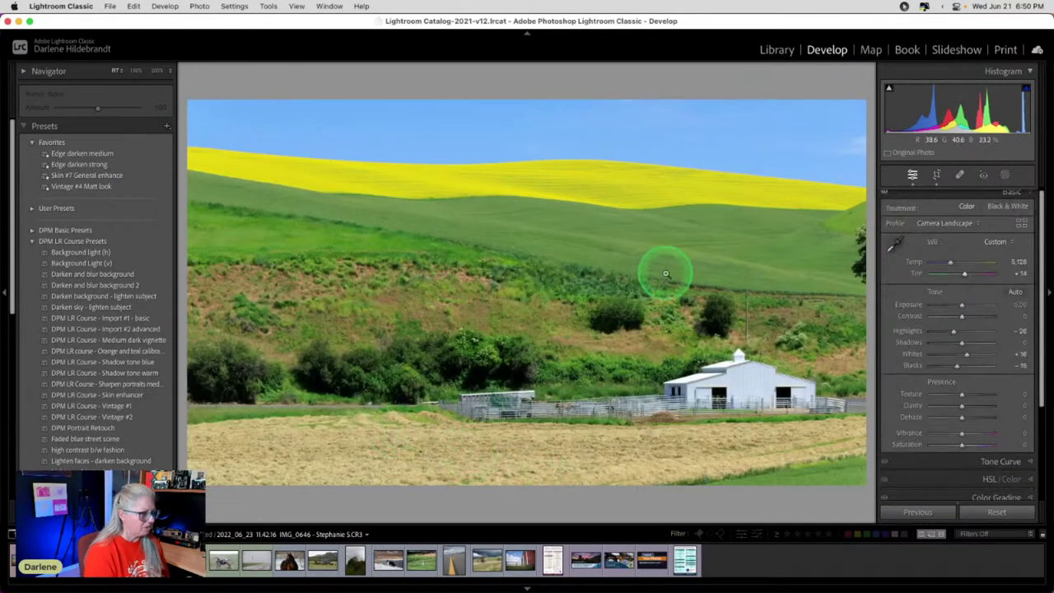
Remove the flowering tree top at the photo's right edge using content-aware Remove with a size 45 brush.
click(773, 280)
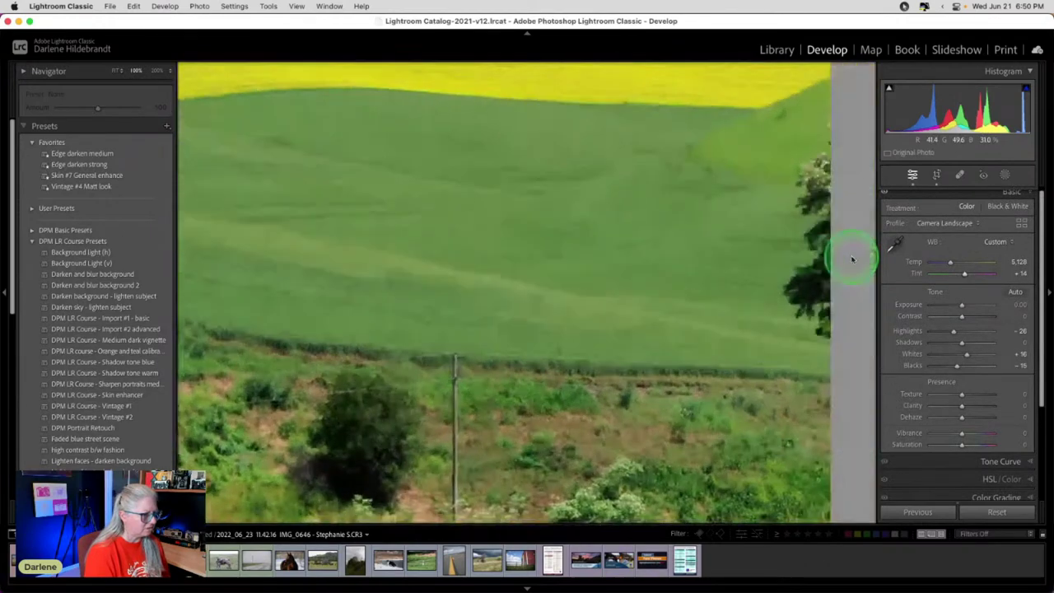
key(q)
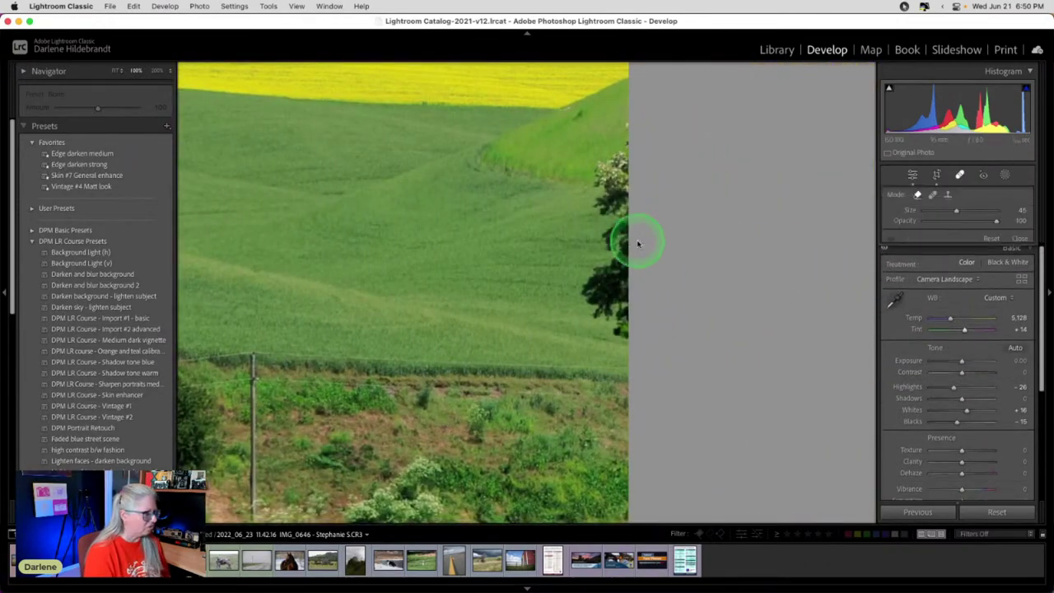
drag(626, 125, 606, 166)
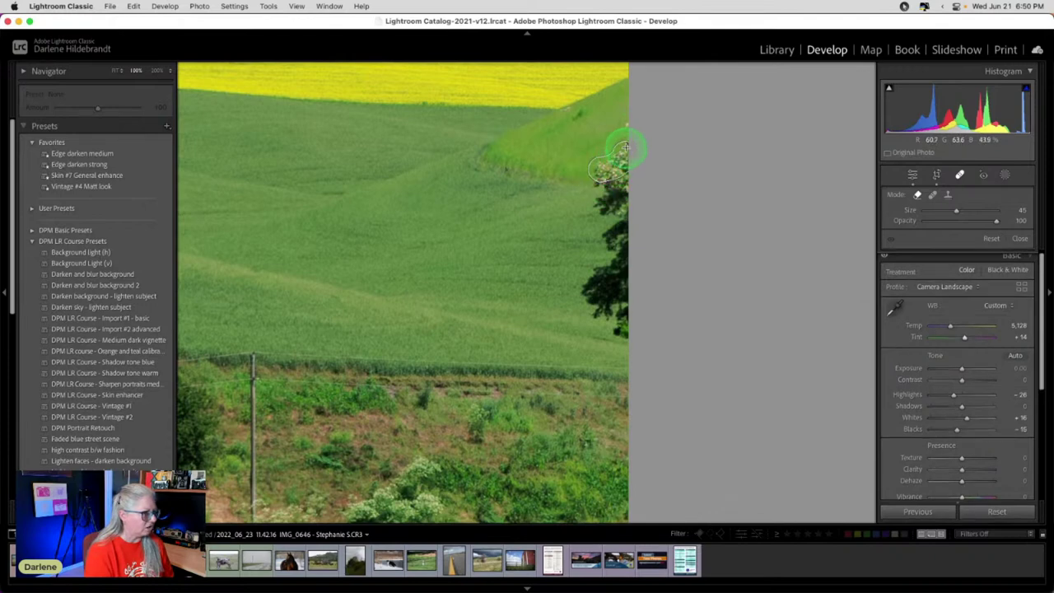
mouse_move(609, 208)
mouse_down()
mouse_move(607, 177)
mouse_move(614, 208)
mouse_up()
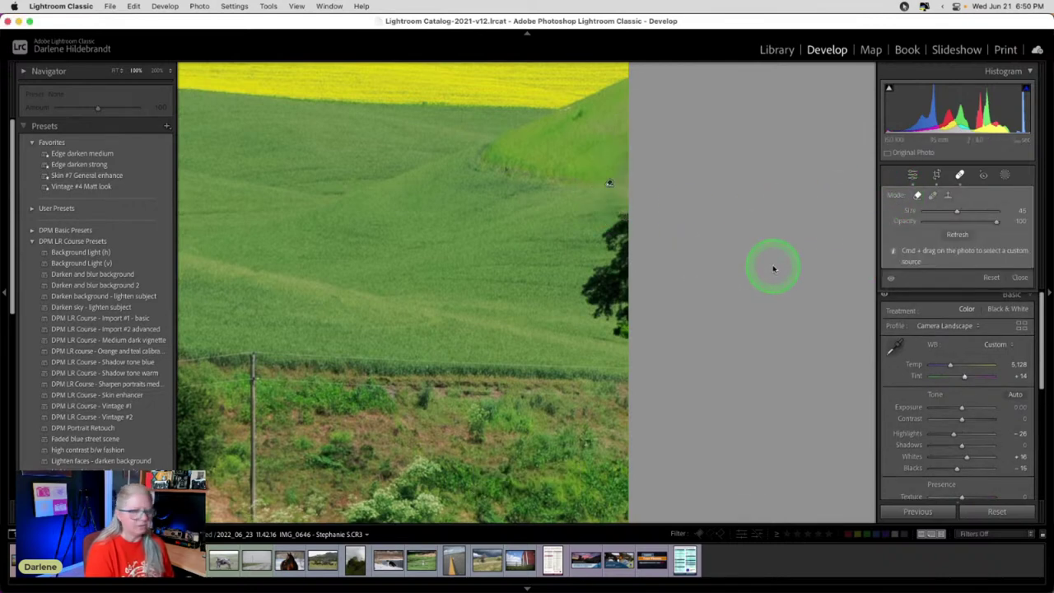
Remove the upper part of the dark tree at the photo's right edge and refresh the content-aware fill.
mouse_move(603, 240)
mouse_down()
mouse_move(624, 224)
mouse_move(612, 244)
mouse_up()
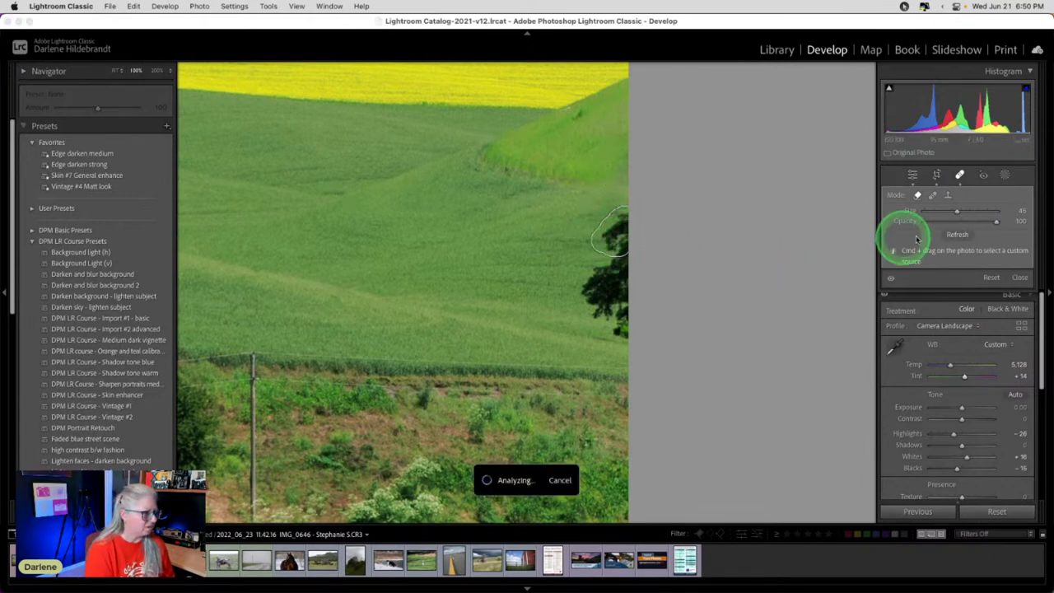
click(957, 236)
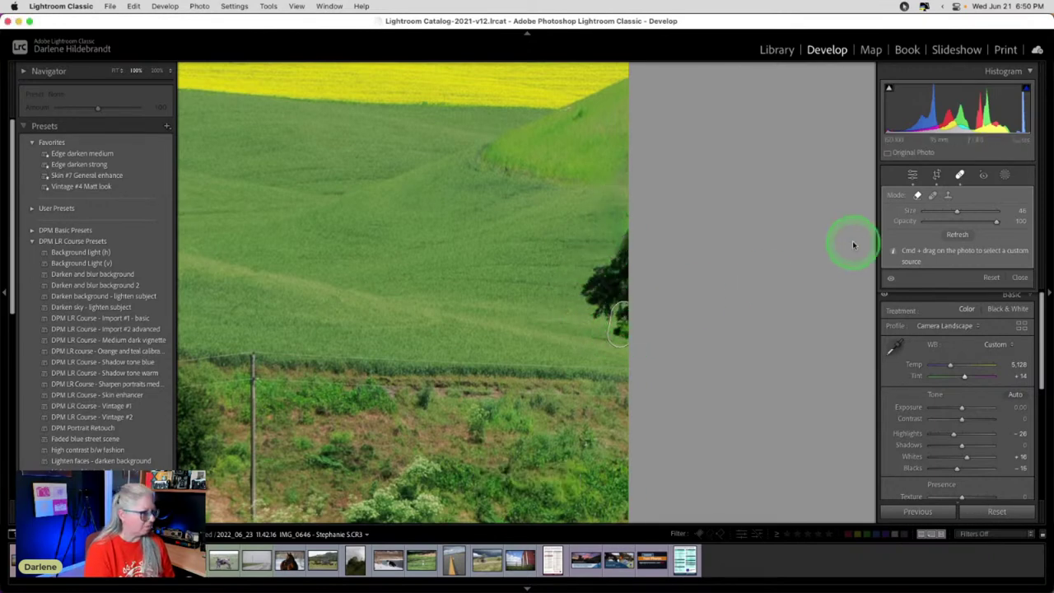
click(945, 237)
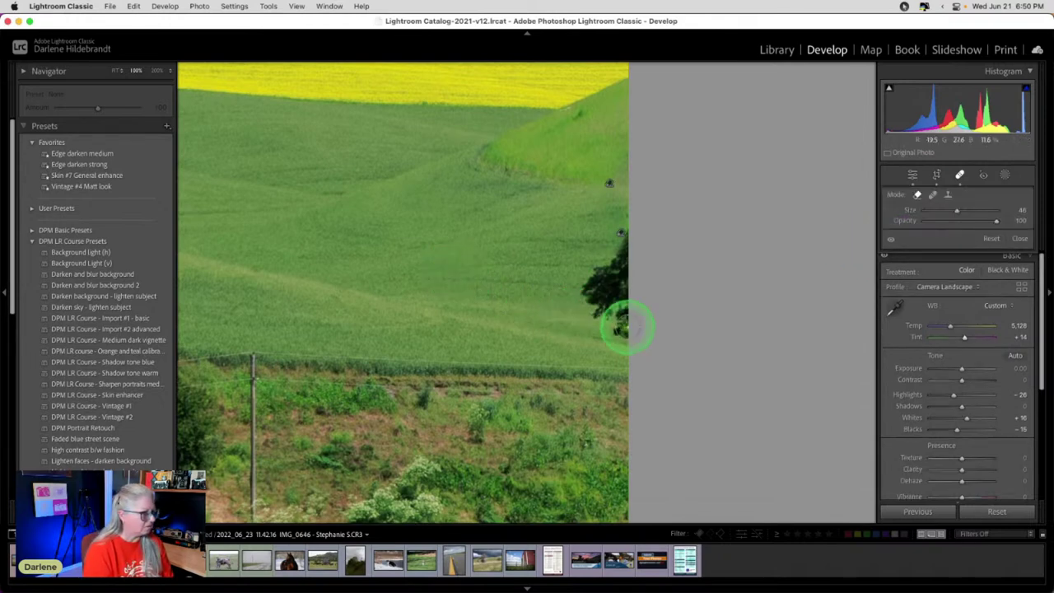
Remove the rest of the dark tree at the photo's right edge, refresh the fill twice, and check the retouched spot.
mouse_move(623, 319)
mouse_down()
mouse_move(587, 297)
mouse_move(604, 272)
mouse_move(595, 272)
mouse_move(633, 237)
mouse_move(622, 302)
mouse_move(609, 277)
mouse_up()
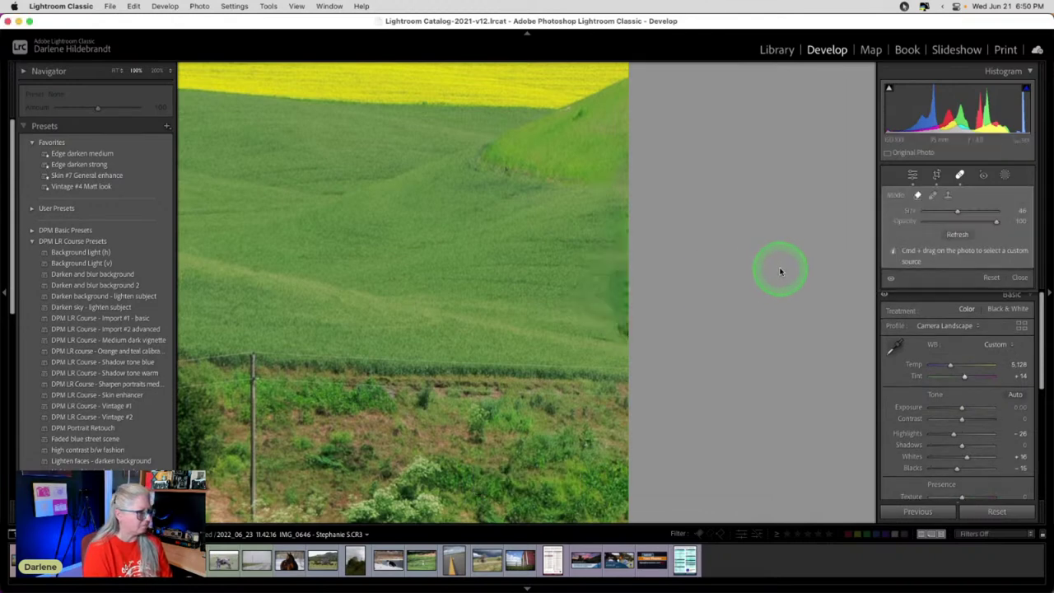
click(953, 237)
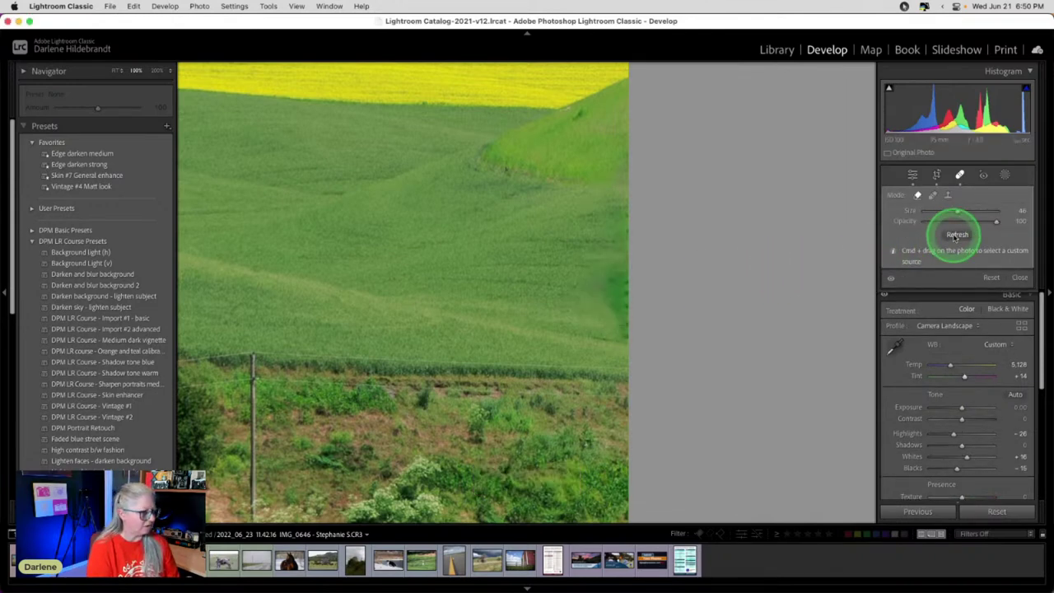
click(955, 237)
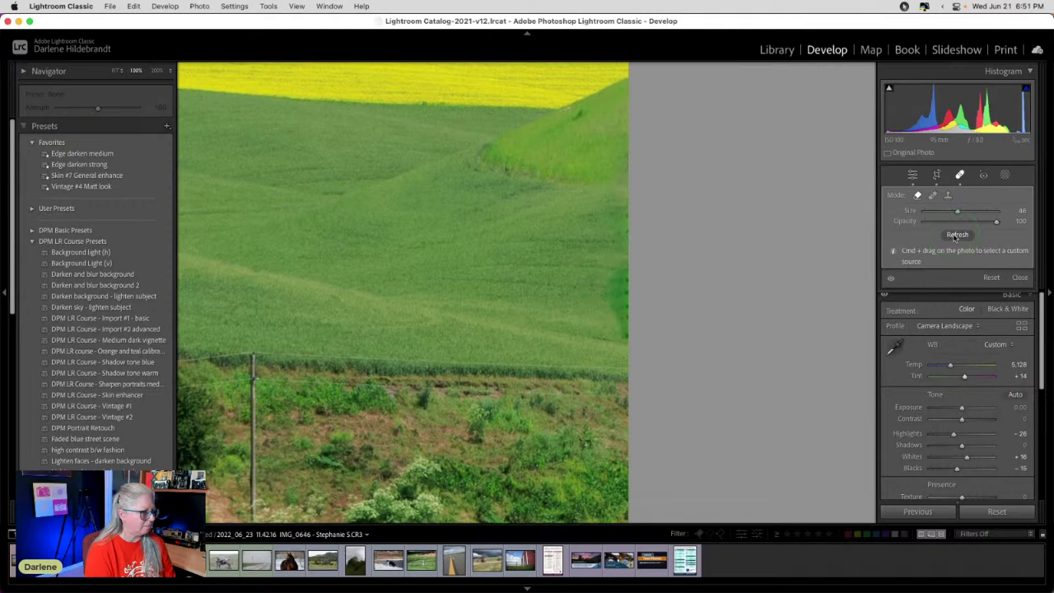
click(783, 318)
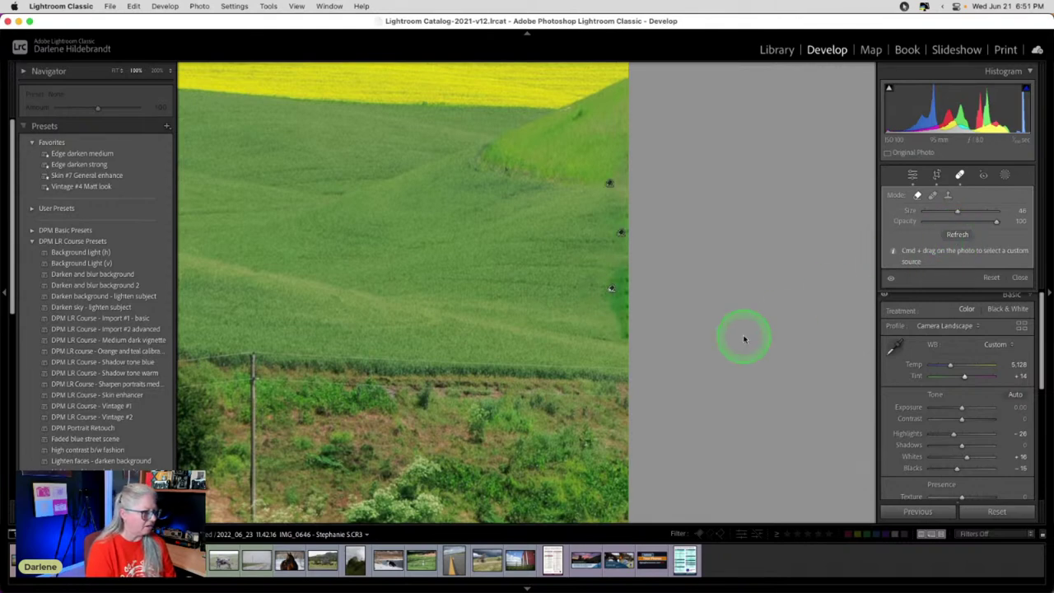
click(617, 289)
click(667, 306)
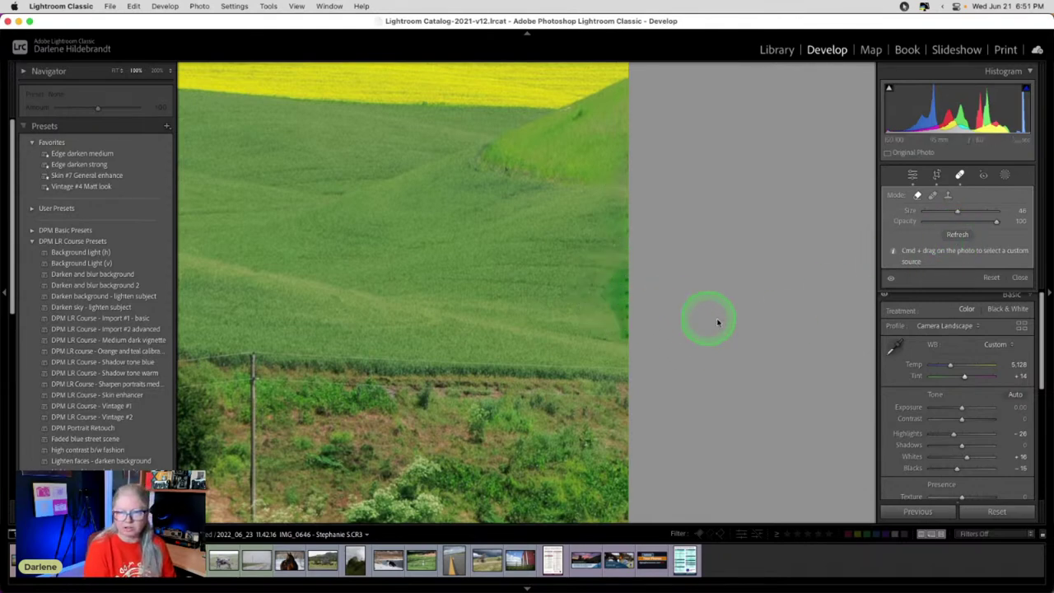
click(607, 286)
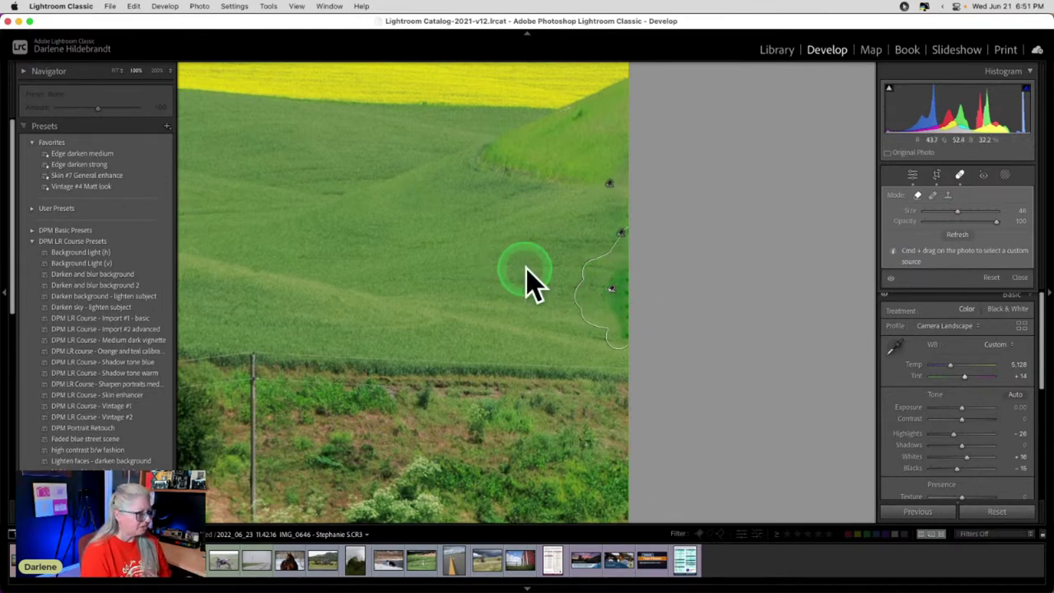
key(Escape)
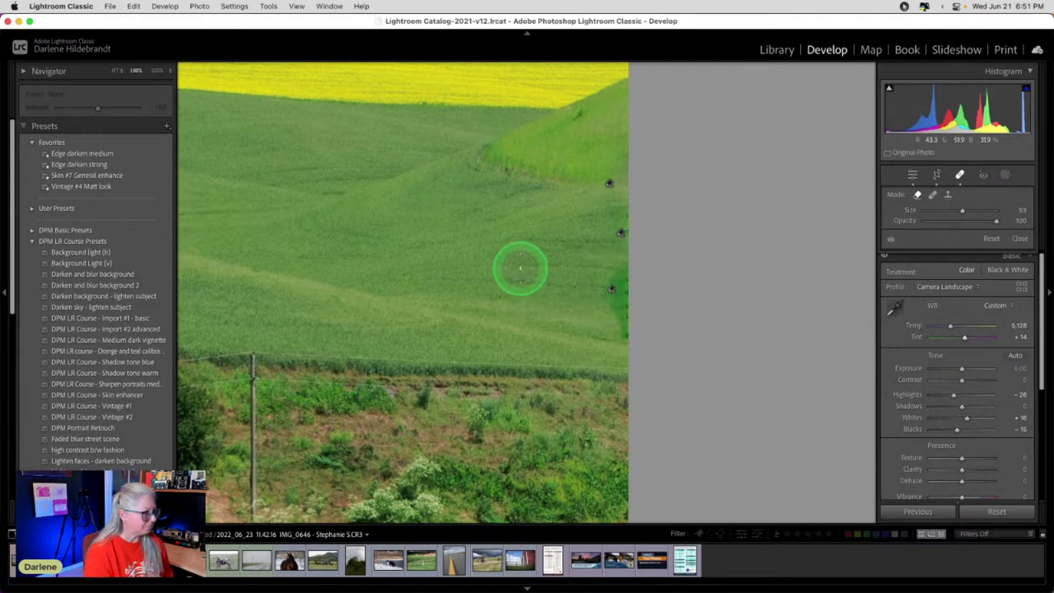
Try painting over the leftover green patch at the photo's right edge with a size 54 Remove brush, and discard the stroke.
drag(519, 268, 522, 321)
drag(517, 275, 615, 286)
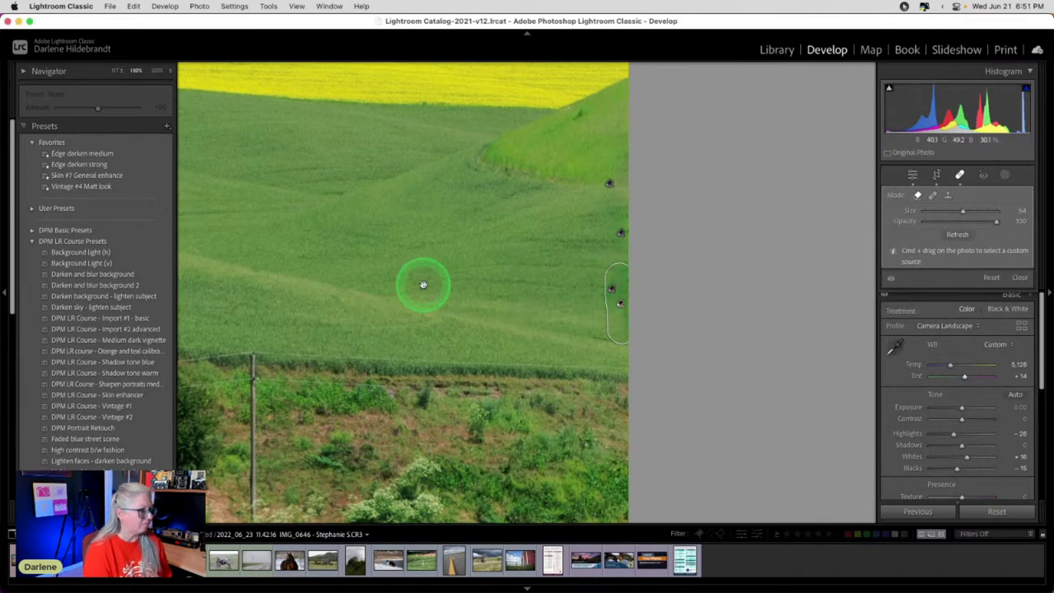
key(Escape)
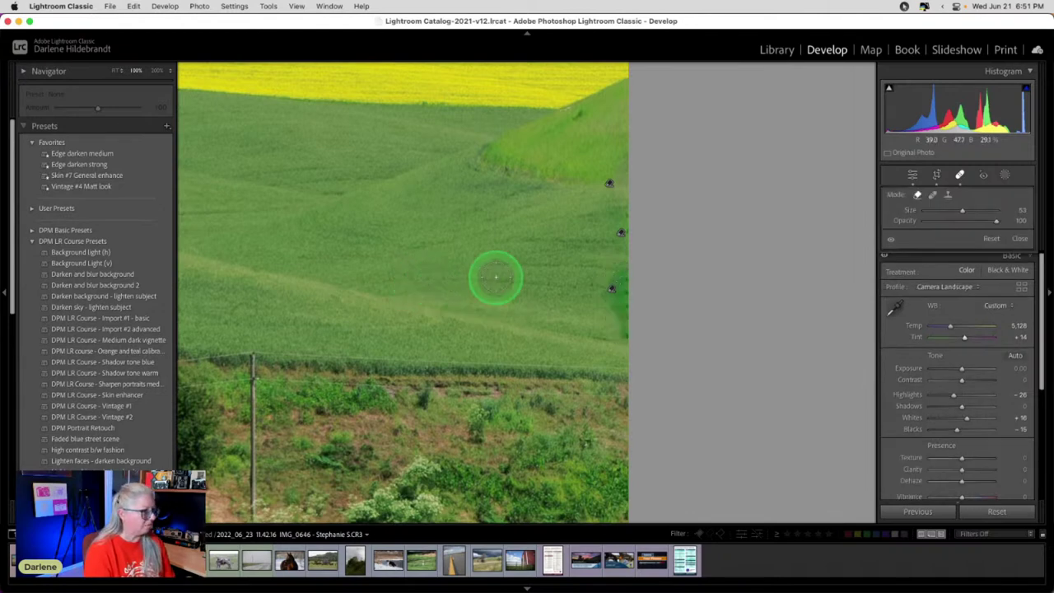
Paint over the leftover green patch at the photo's right edge with a size 67 Remove brush and refresh its fill repeatedly.
mouse_move(515, 266)
mouse_down()
mouse_move(516, 329)
mouse_move(519, 273)
mouse_move(522, 303)
mouse_move(518, 285)
mouse_move(611, 285)
mouse_up()
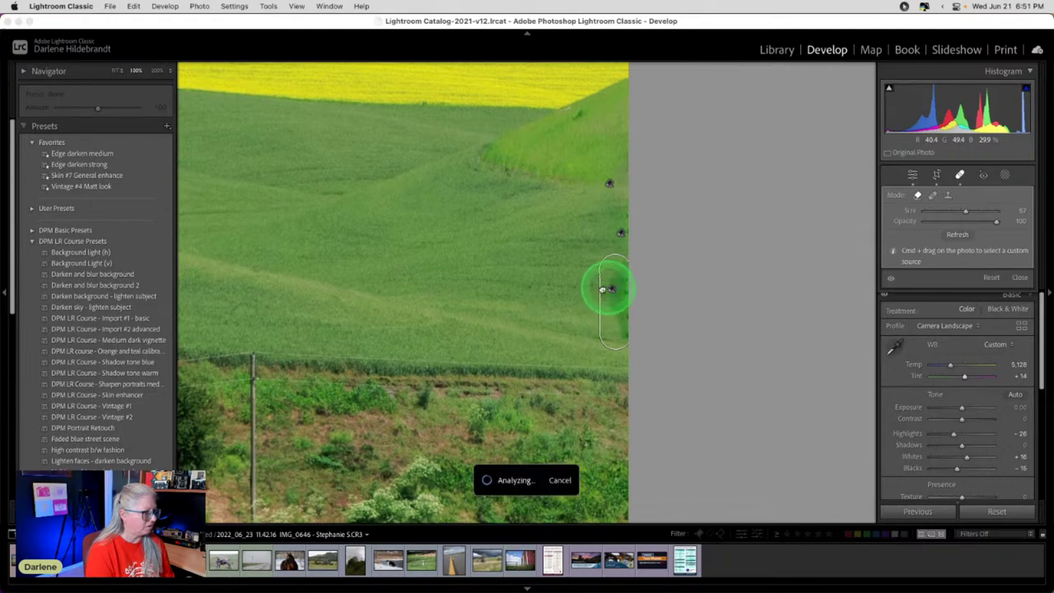
click(958, 235)
click(958, 235)
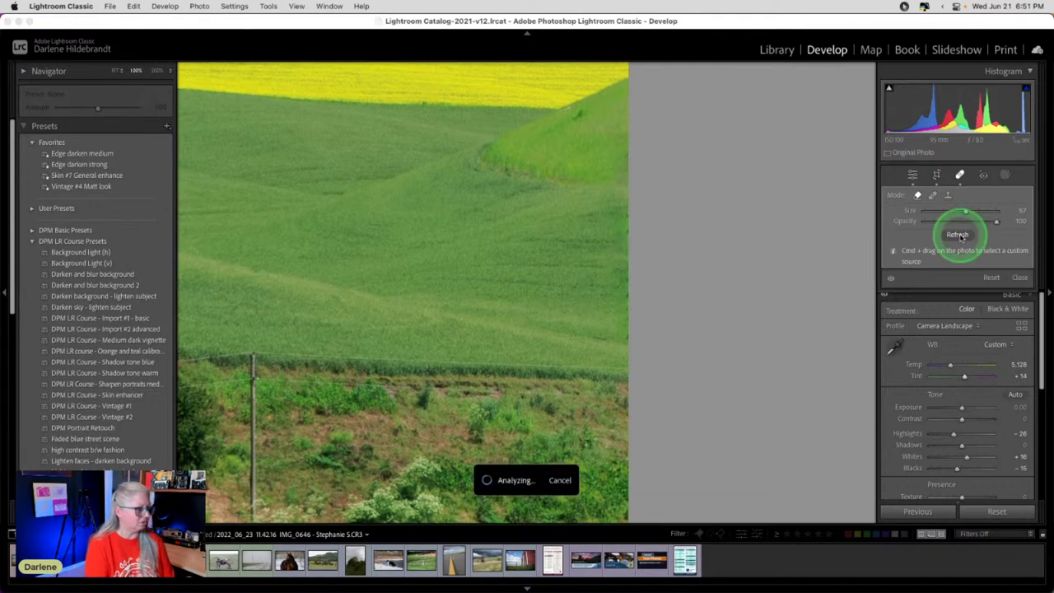
click(957, 234)
click(957, 235)
click(958, 235)
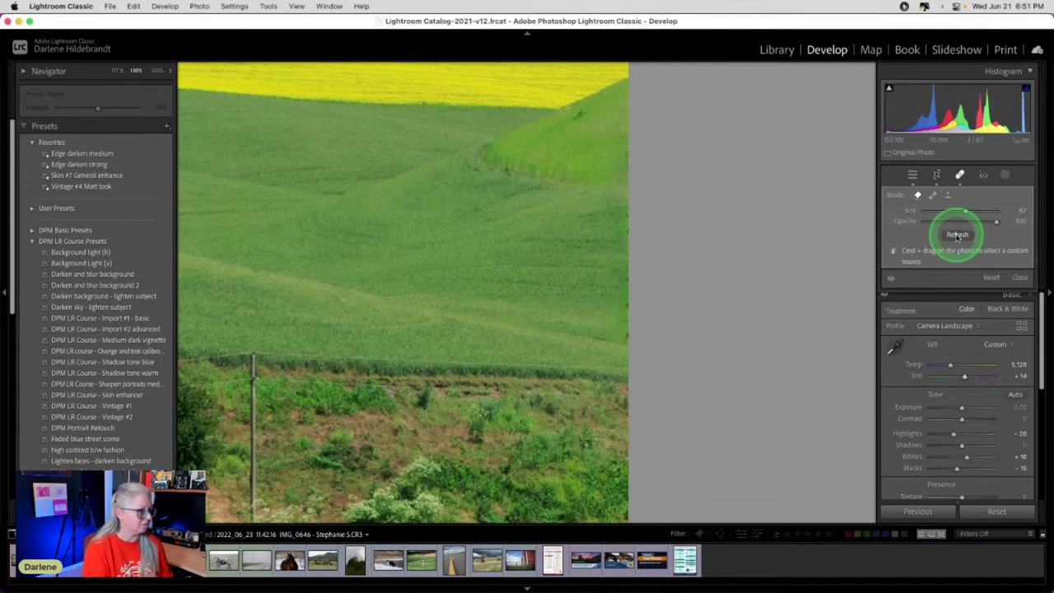
click(957, 234)
click(958, 235)
click(958, 235)
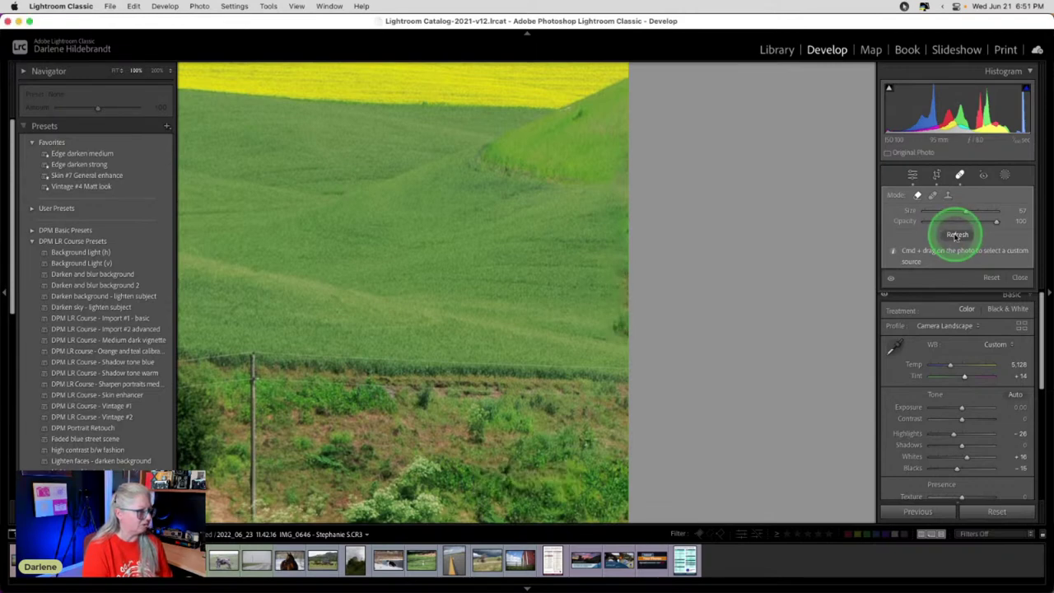
click(958, 234)
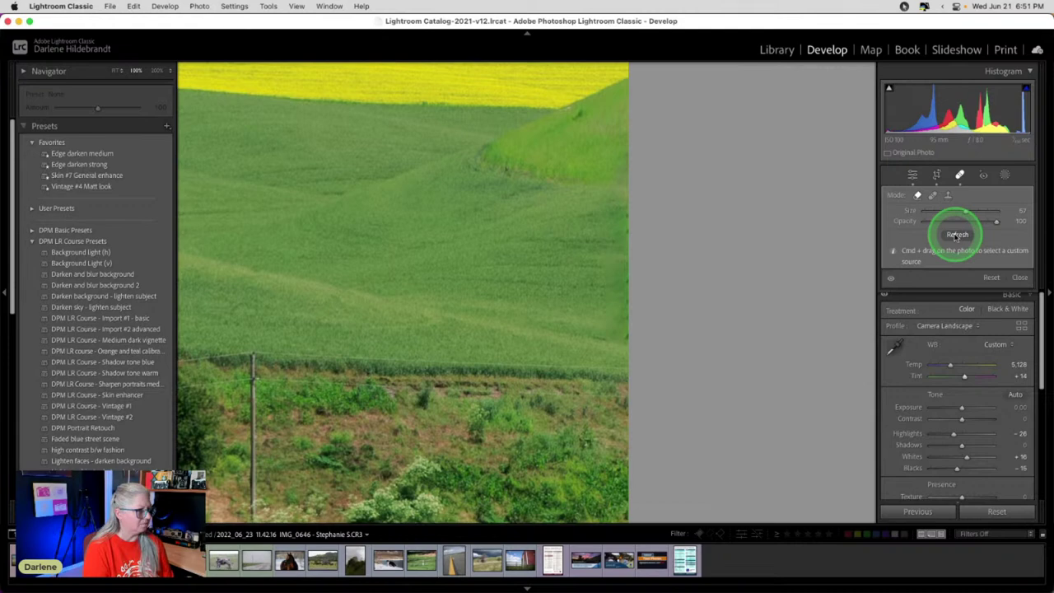
click(957, 235)
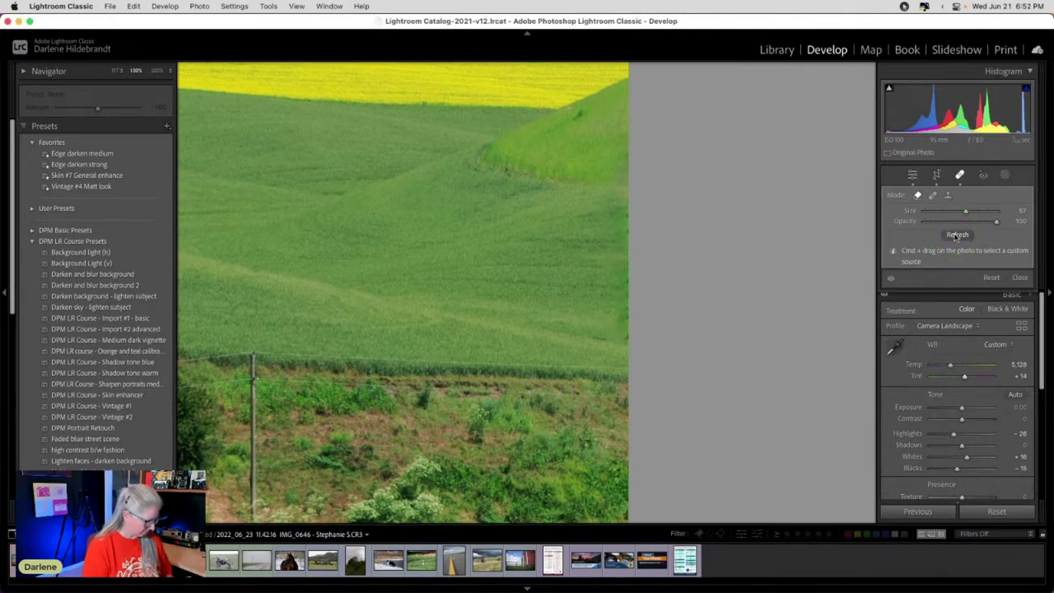
Close the Remove tool, view the whole photo, and compare it before and after the edits.
key(q)
click(459, 242)
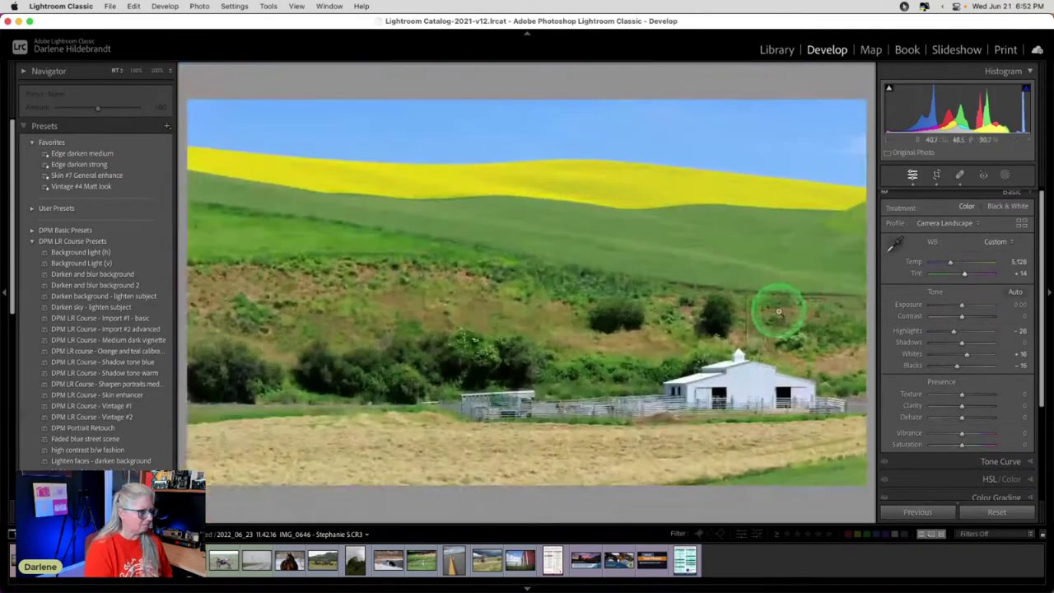
key(backslash)
key(backslash)
key(backslash)
key(backslash)
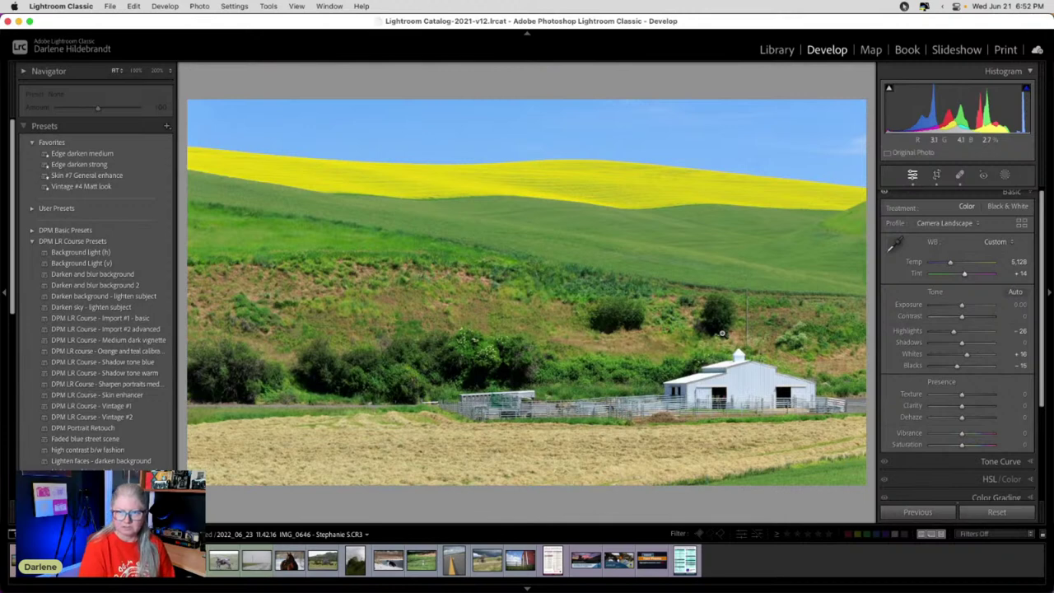
Set the photo's Highlights to -41, Clarity to +16, Dehaze to +24 and Temp to 5,360.
alt+click(952, 332)
drag(952, 332, 947, 331)
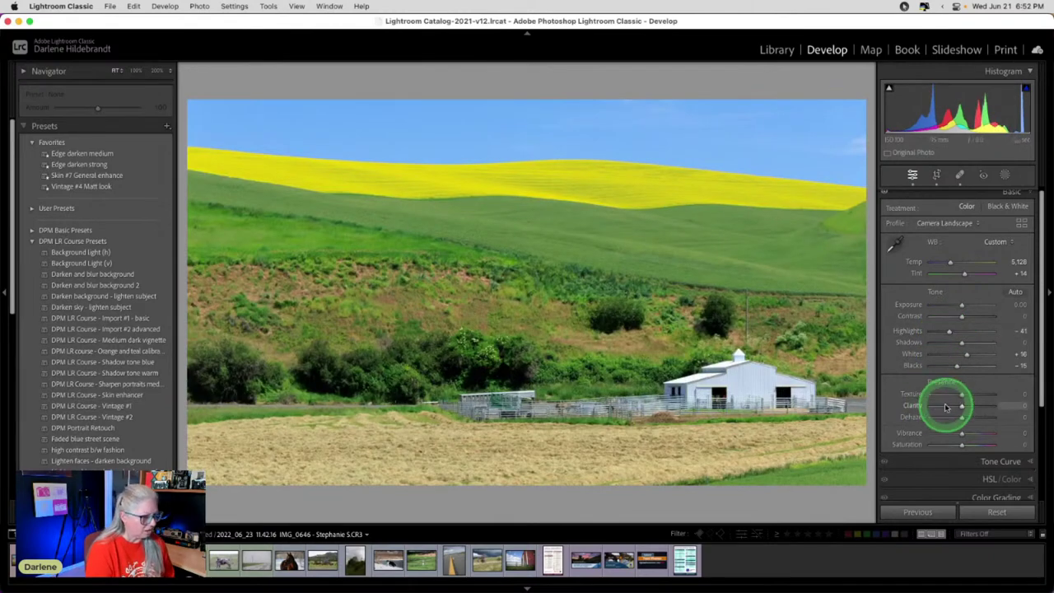
mouse_move(961, 408)
mouse_down()
mouse_move(975, 417)
mouse_move(938, 414)
mouse_move(967, 407)
mouse_up()
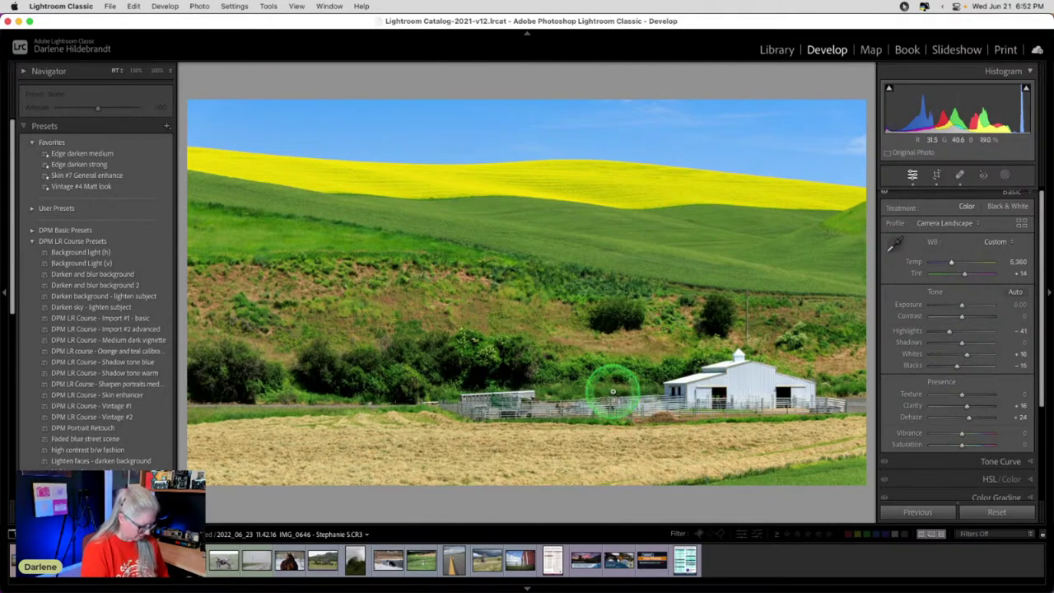
Create a large radial gradient mask around the white barn, resized and positioned to extend over the corral and nearby bushes.
key(shift+m)
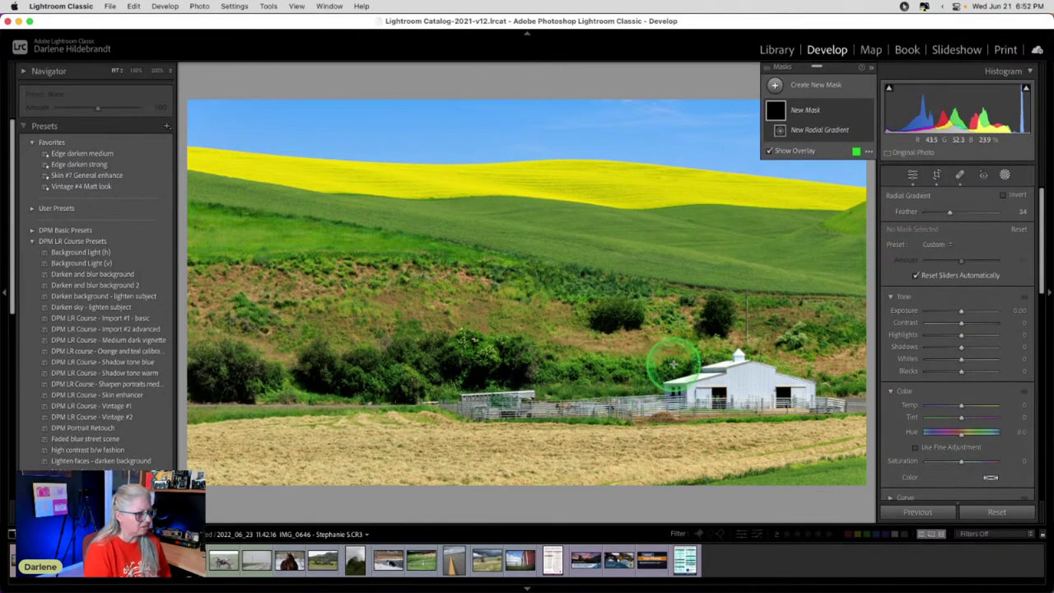
drag(676, 362, 964, 494)
drag(745, 378, 763, 397)
drag(405, 378, 326, 380)
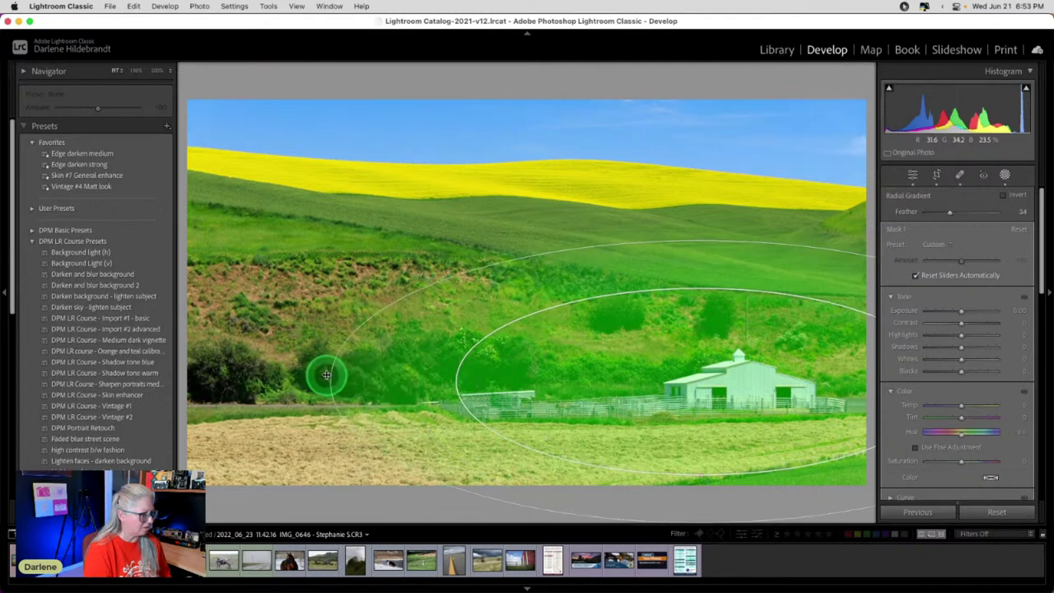
drag(660, 424, 636, 420)
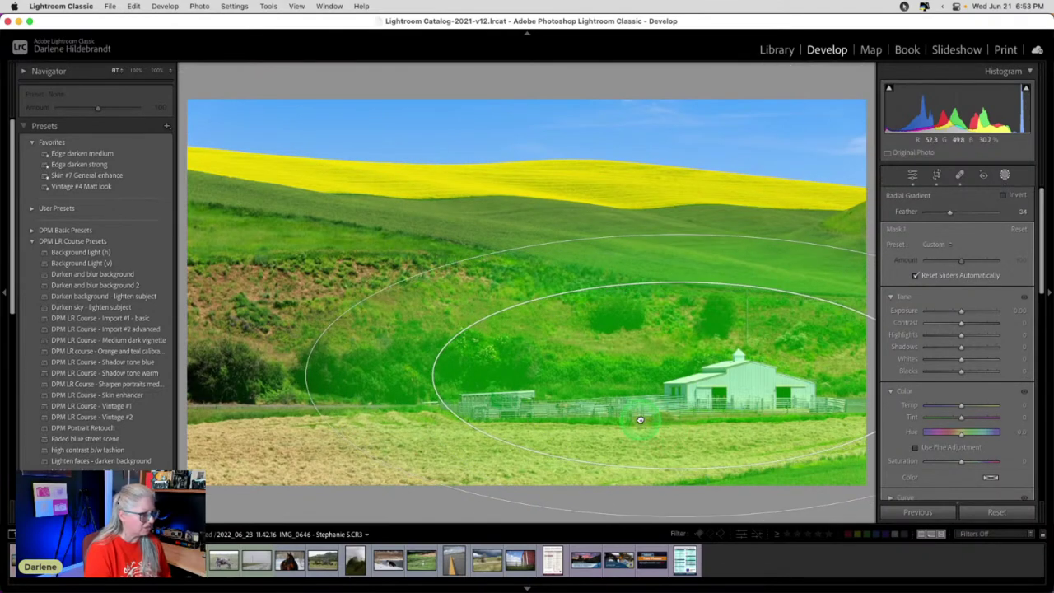
drag(512, 441, 527, 481)
Invert the radial mask and set its Exposure to -0.49, Highlights to -25, Shadows to 32 and Saturation to -11.
click(1015, 176)
click(1003, 194)
drag(946, 310, 948, 338)
click(961, 336)
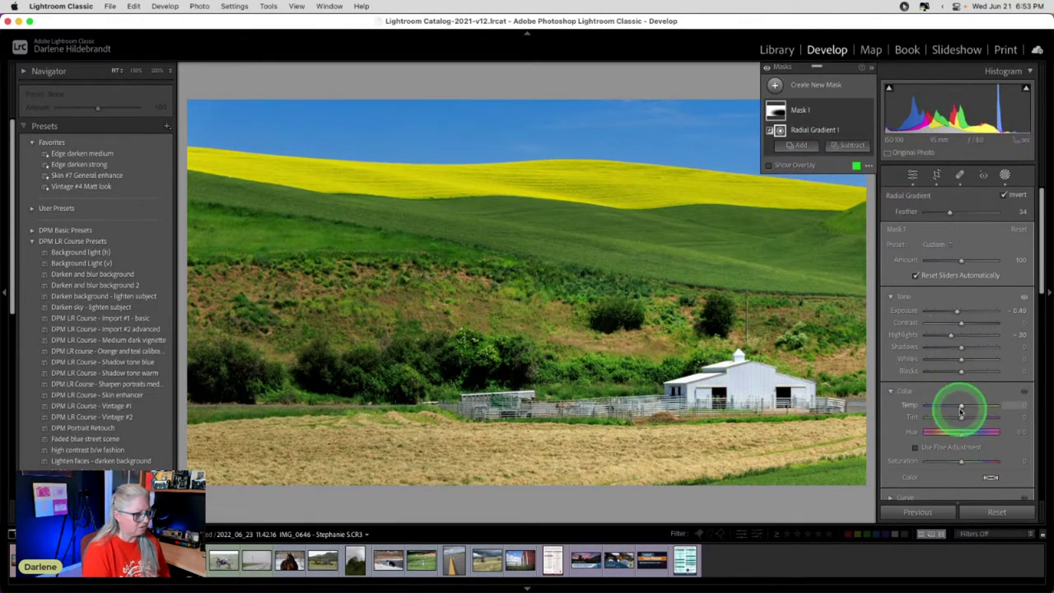
drag(959, 463, 953, 460)
drag(961, 347, 972, 346)
drag(951, 334, 952, 334)
mouse_move(834, 463)
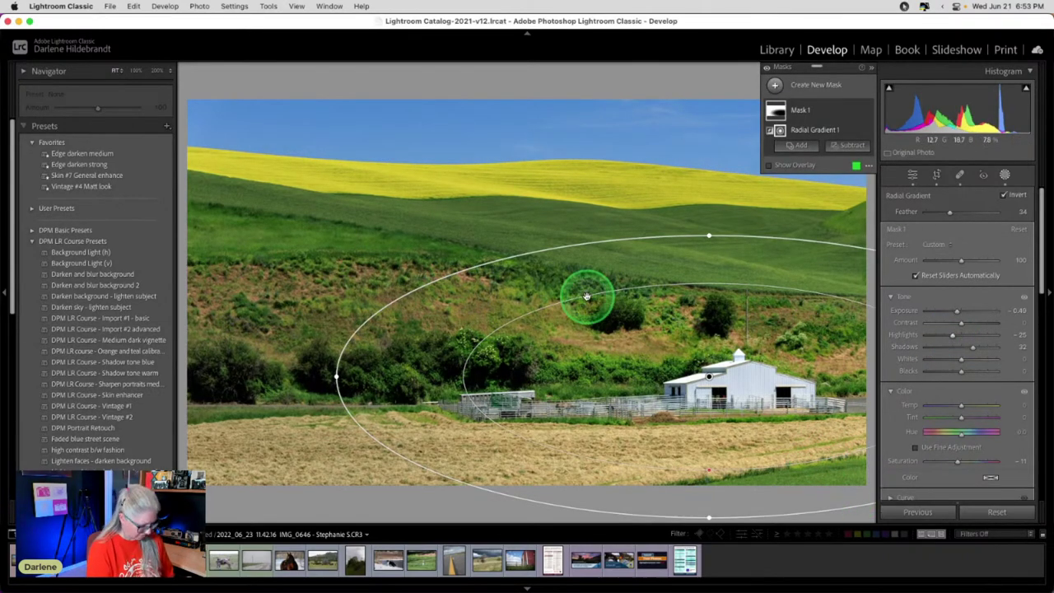
Add a linear gradient mask over the foreground field with Exposure -0.53 and Saturation -14.
key(m)
drag(766, 461, 764, 402)
drag(960, 293, 957, 296)
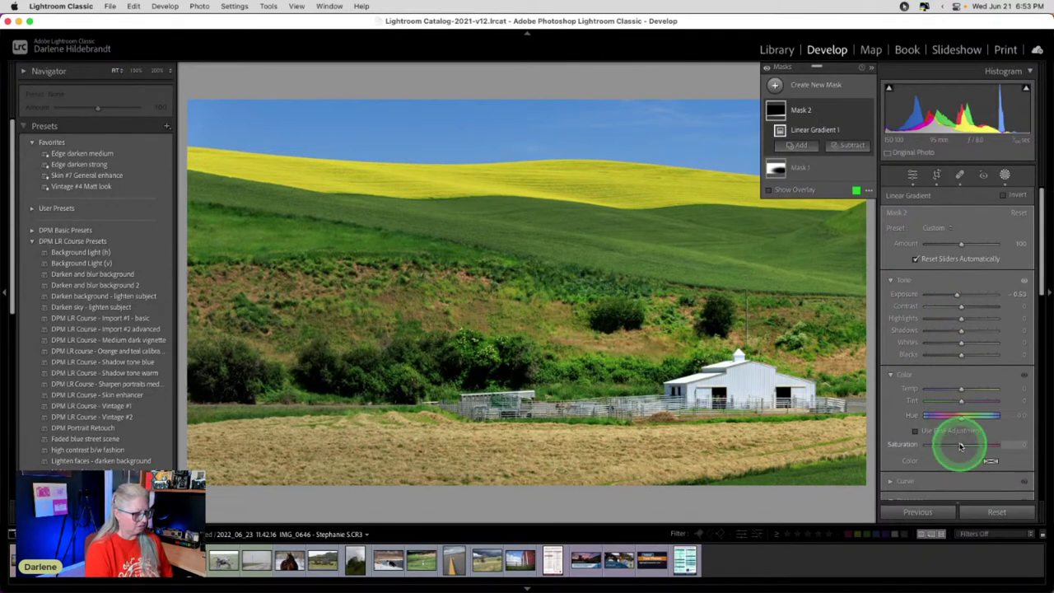
drag(960, 444, 959, 445)
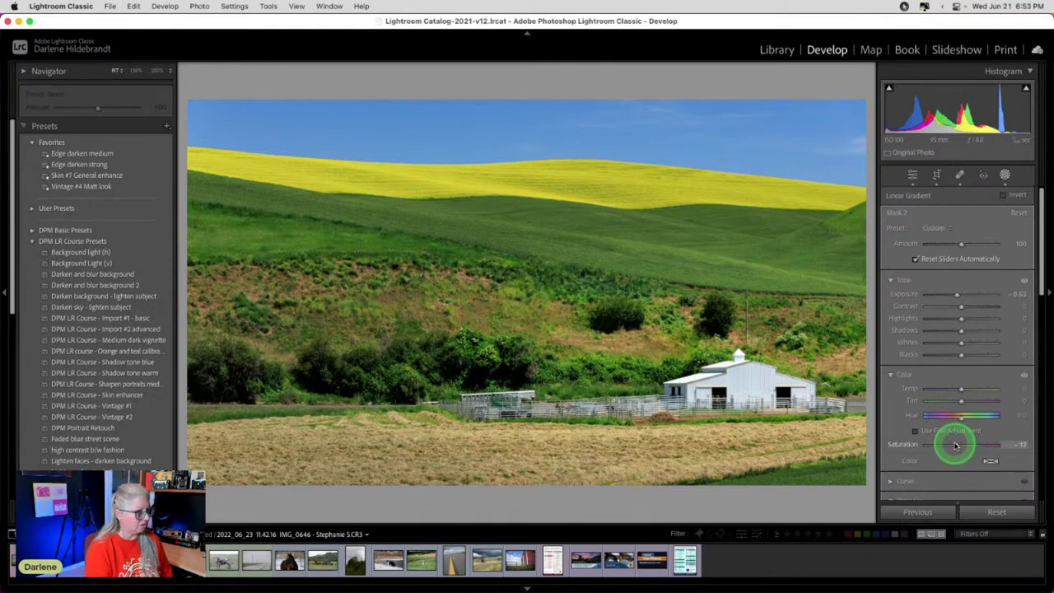
drag(955, 445, 953, 445)
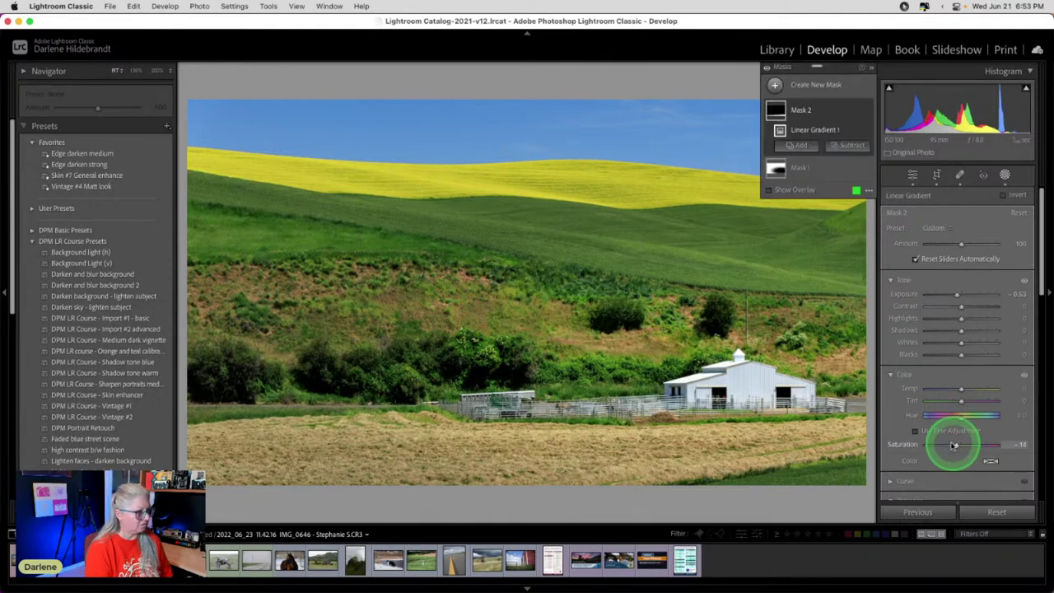
Close the masking tool and compare the photo before and after the edits.
click(1004, 176)
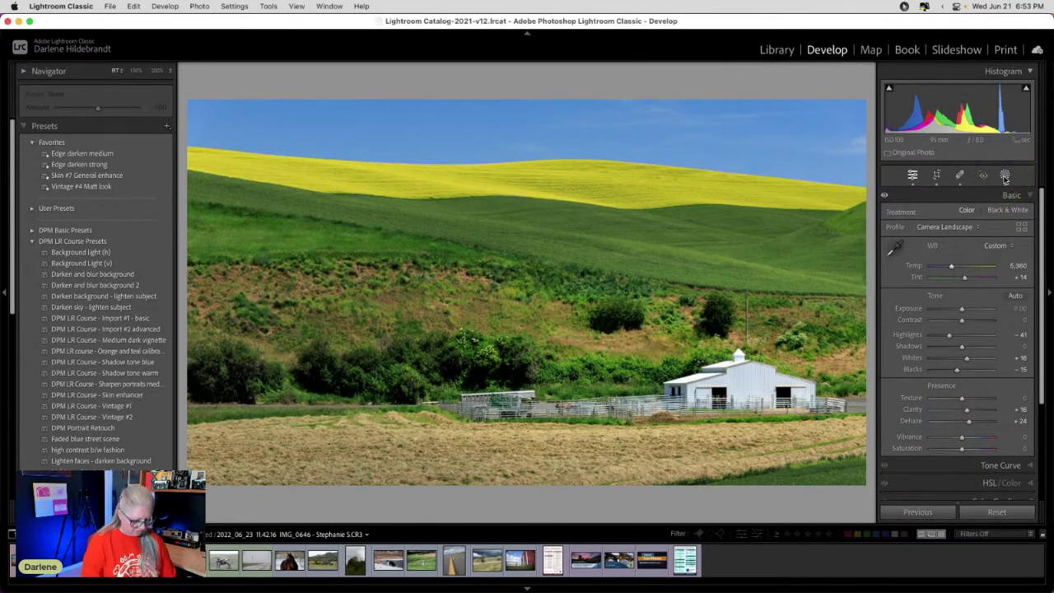
key(backslash)
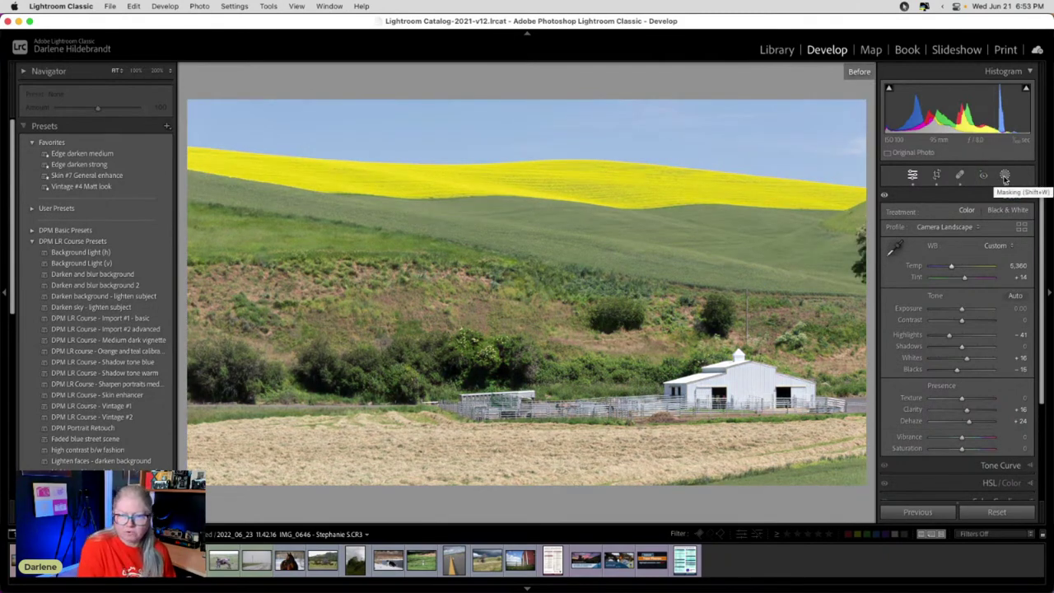
key(backslash)
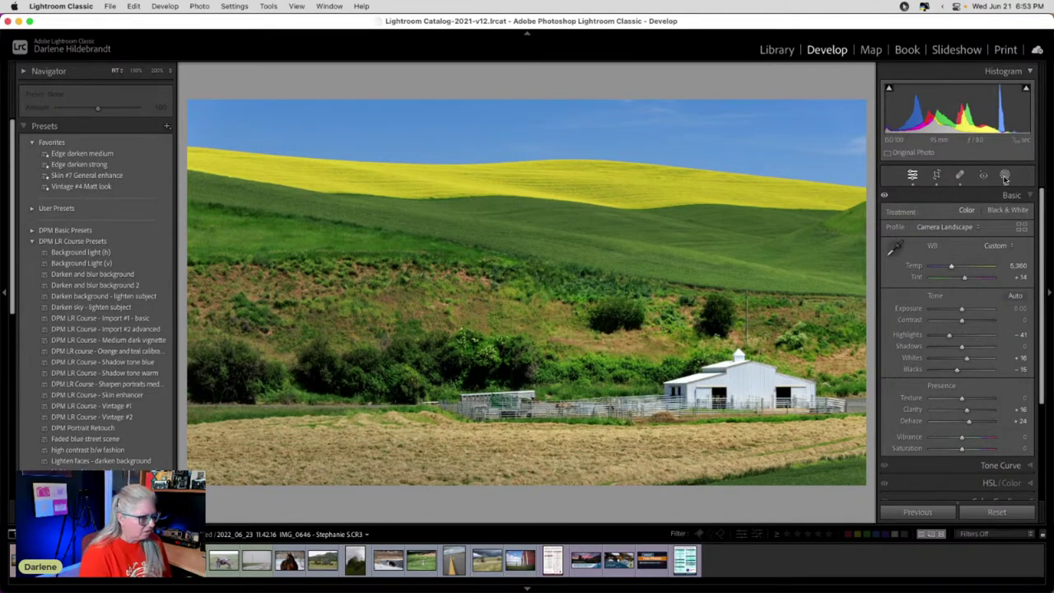
Lower the HSL saturation of Yellow to -13 and Blue to -12.
scroll(1000, 200, down, 5)
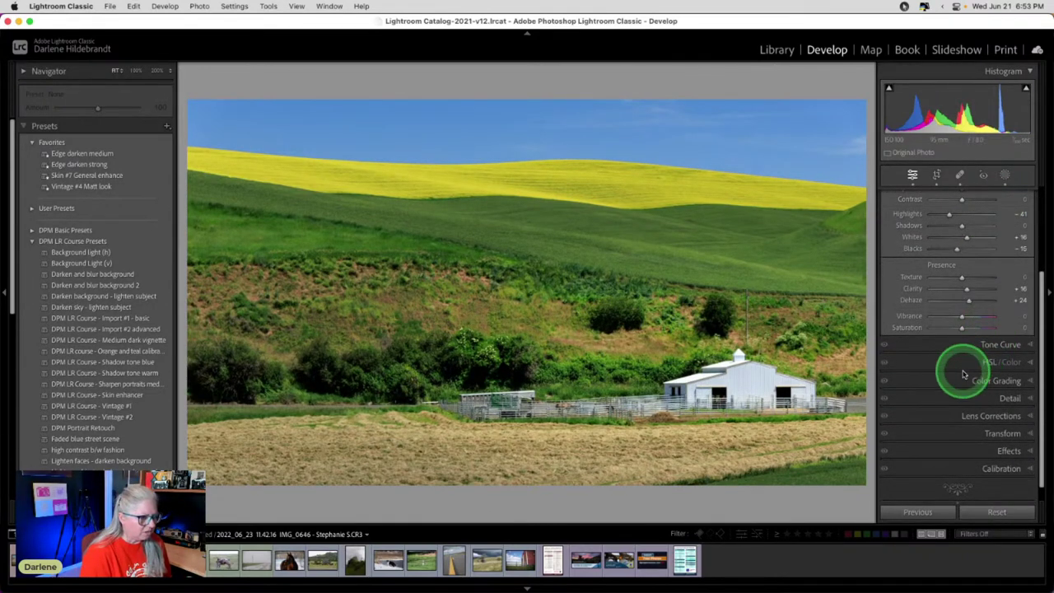
click(970, 362)
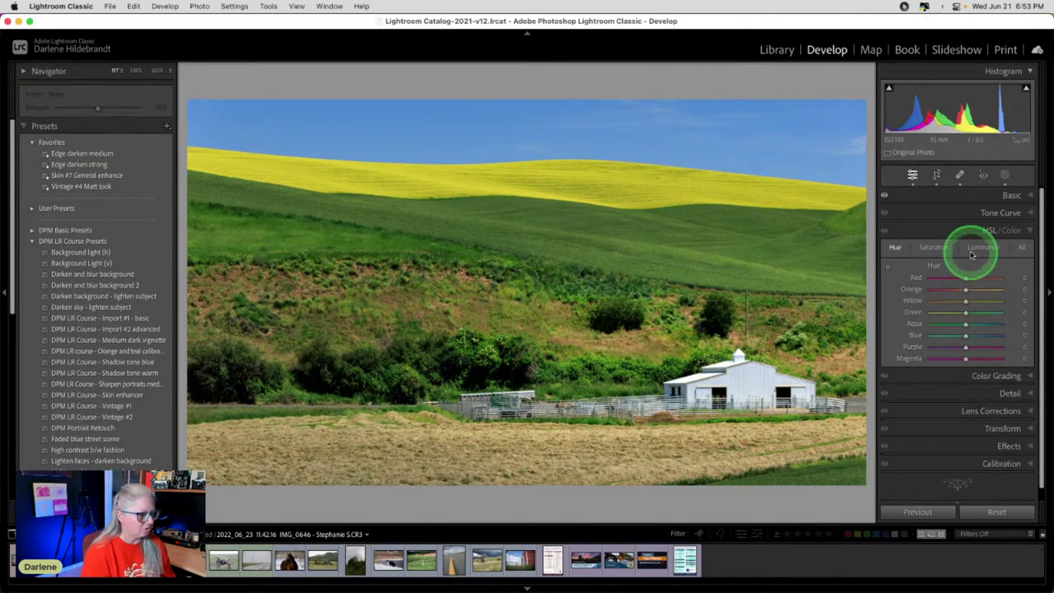
click(939, 251)
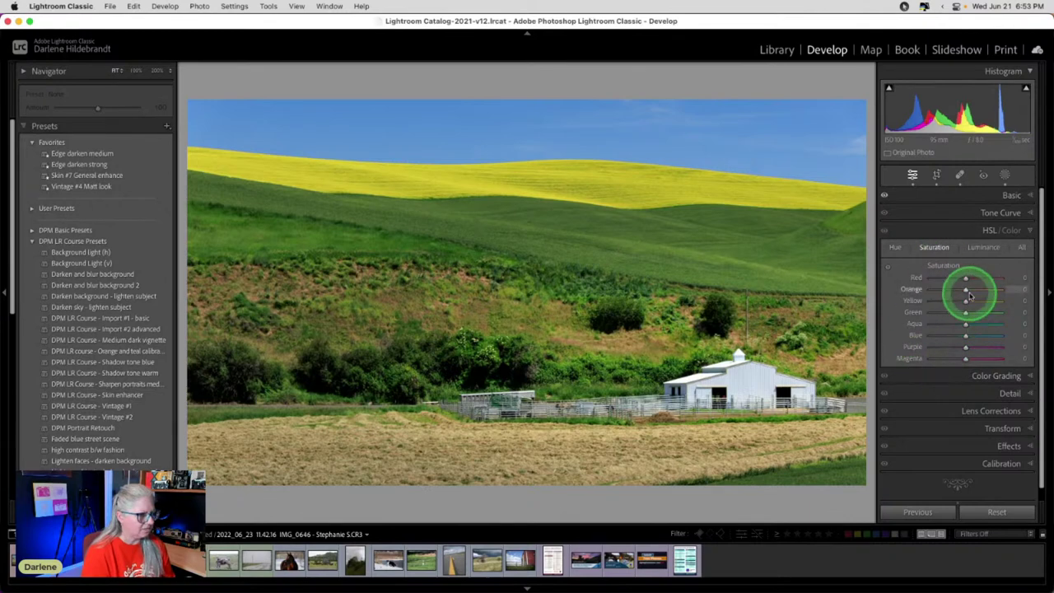
mouse_move(966, 302)
mouse_down()
mouse_move(943, 296)
mouse_move(986, 297)
mouse_move(961, 299)
mouse_up()
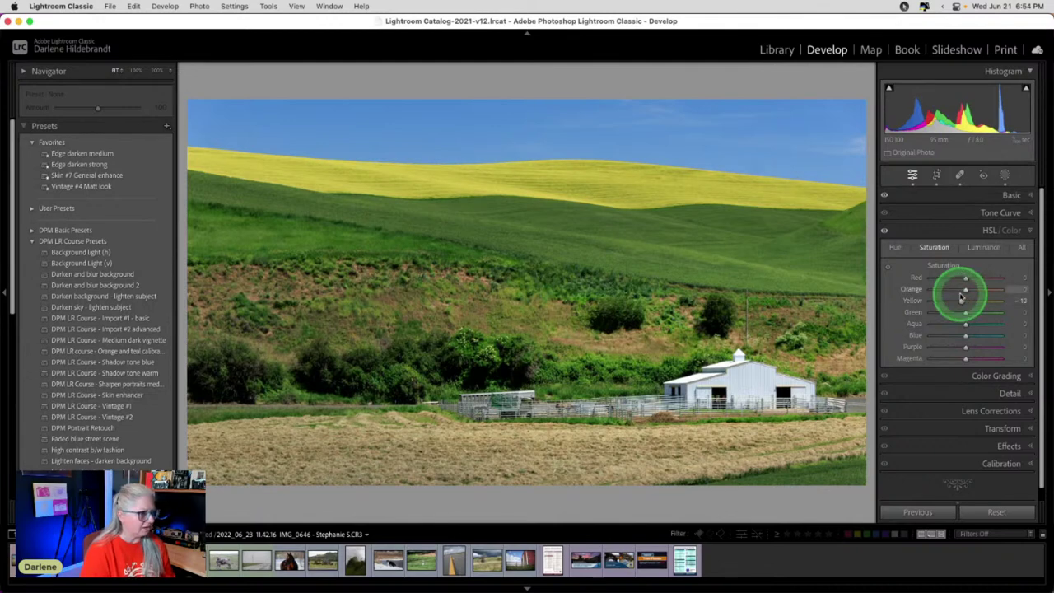
mouse_move(965, 335)
mouse_down()
mouse_move(995, 332)
mouse_move(956, 333)
mouse_up()
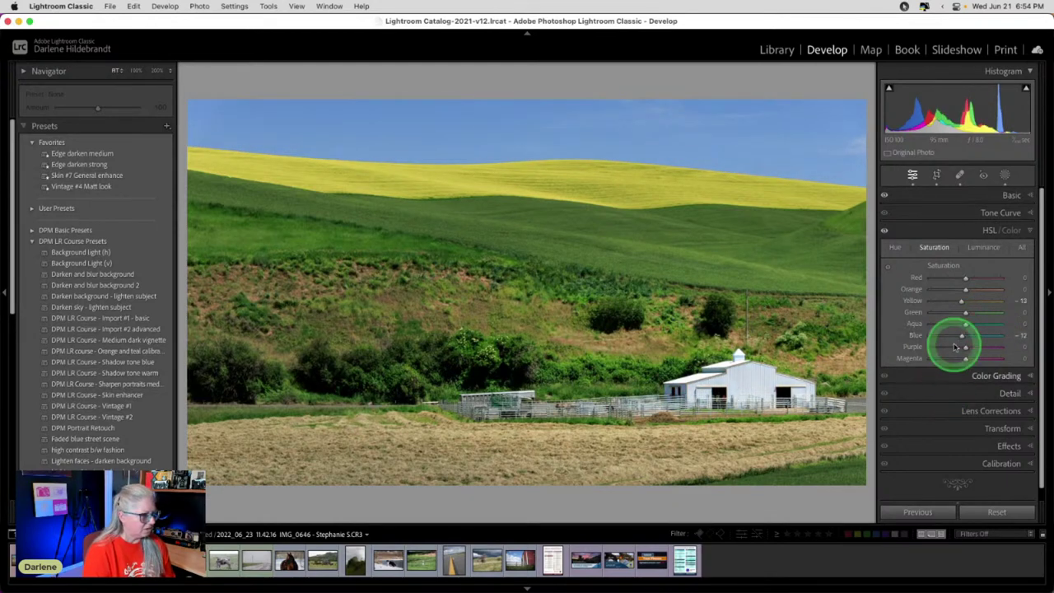
Shift the HSL hue of Green to +9 and Blue to -3, and set Green luminance to -17.
click(895, 247)
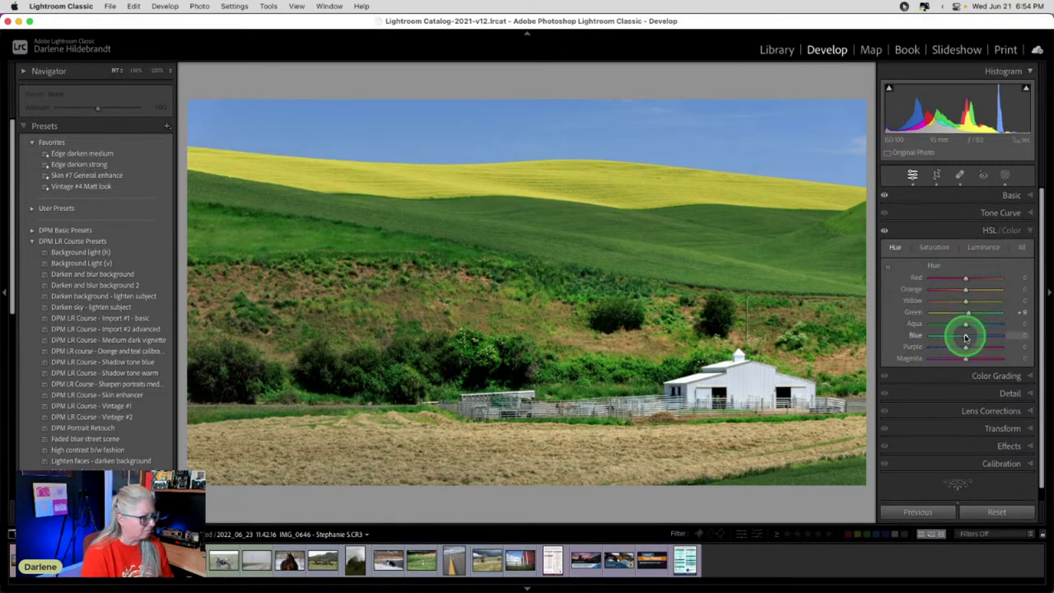
drag(970, 337, 964, 336)
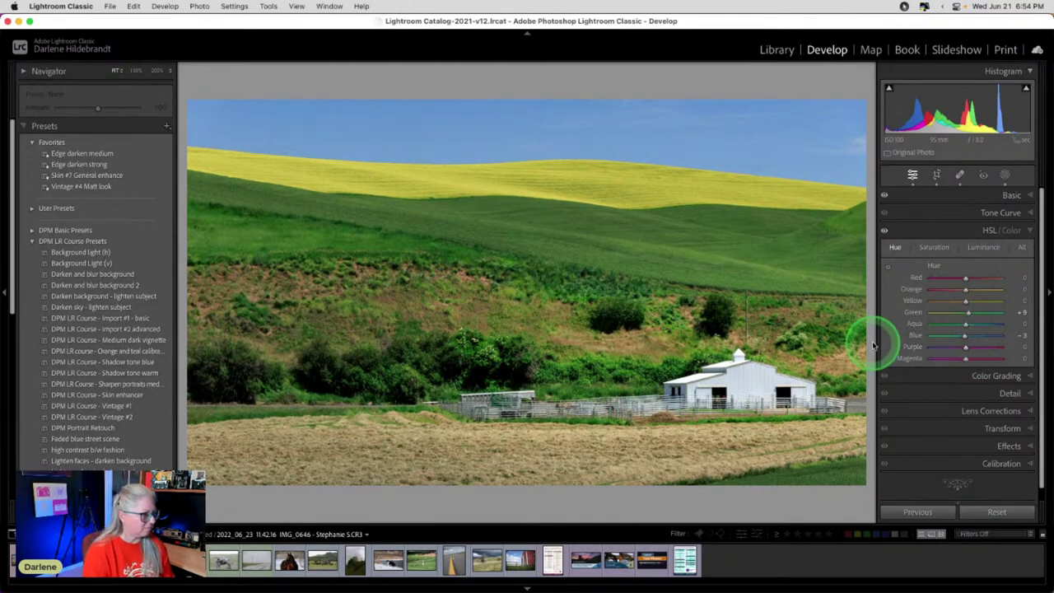
click(983, 247)
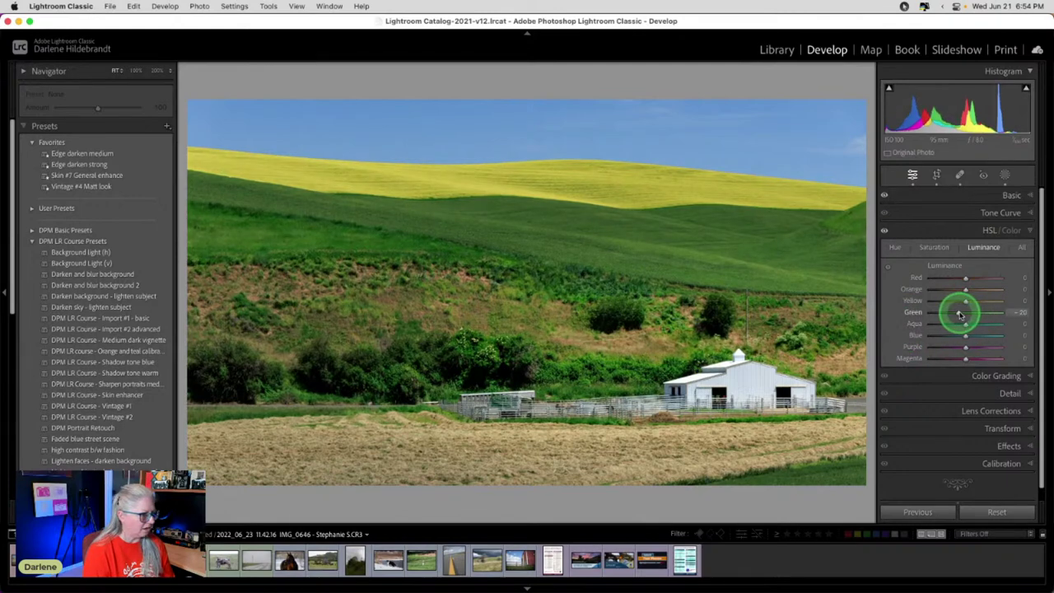
drag(962, 314, 969, 290)
double_click(968, 289)
Try darkening the hay field with the targeted luminance adjustment, and settle Orange luminance at -32 with Yellow reset.
click(887, 268)
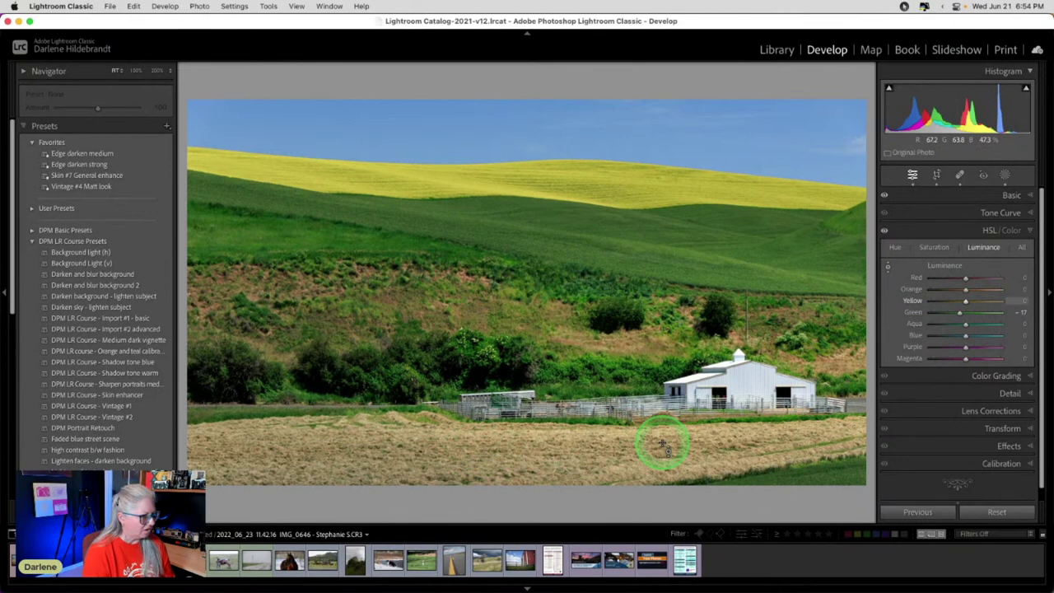
drag(673, 441, 651, 494)
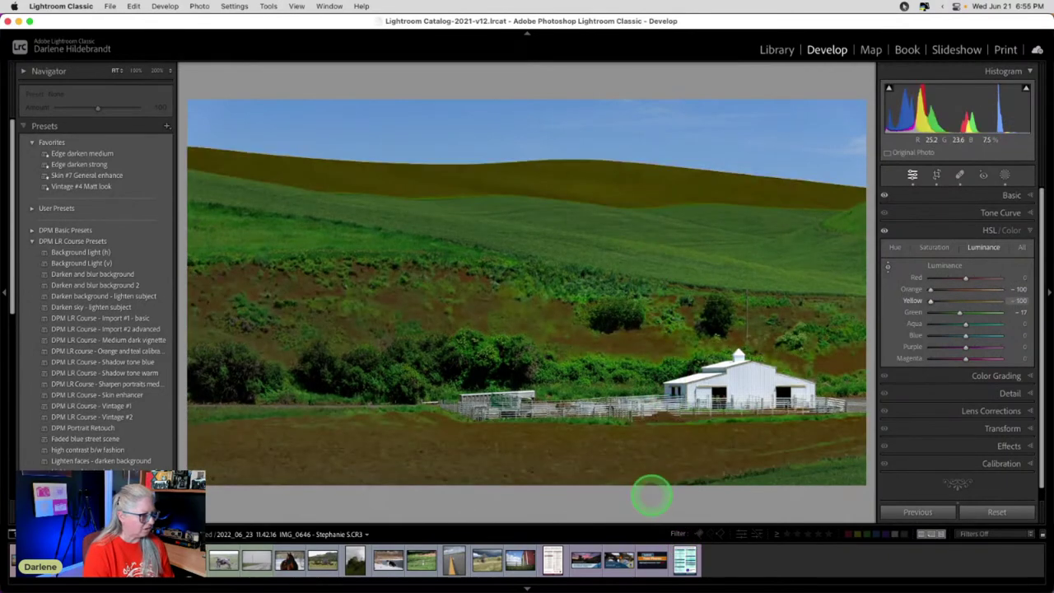
drag(905, 287, 954, 292)
double_click(908, 302)
click(968, 292)
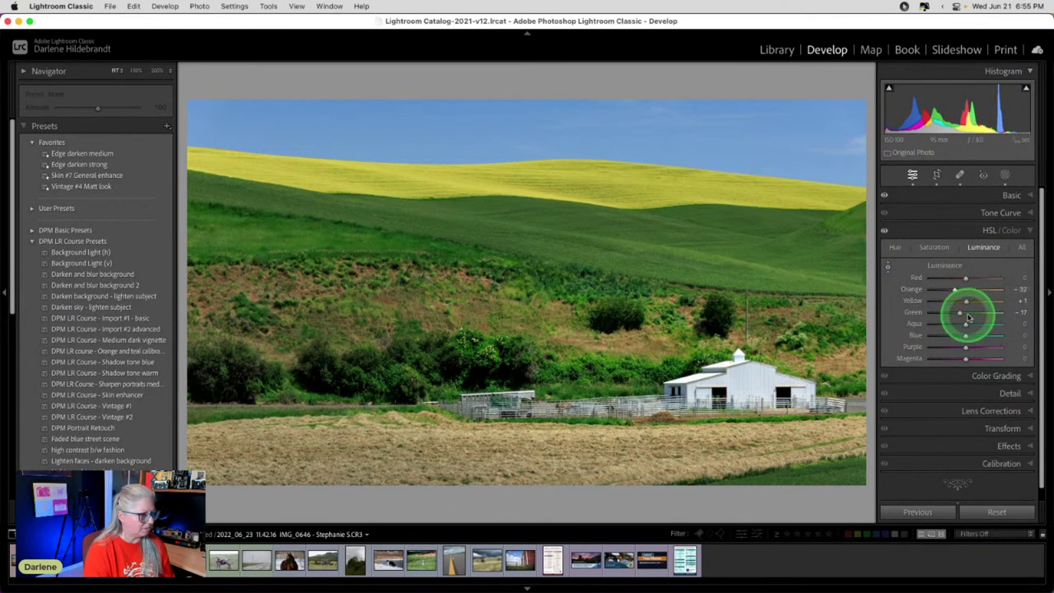
Set the HSL luminance of Red to -4 and Yellow to +8.
drag(962, 277, 1001, 280)
drag(922, 283, 965, 278)
drag(960, 301, 968, 302)
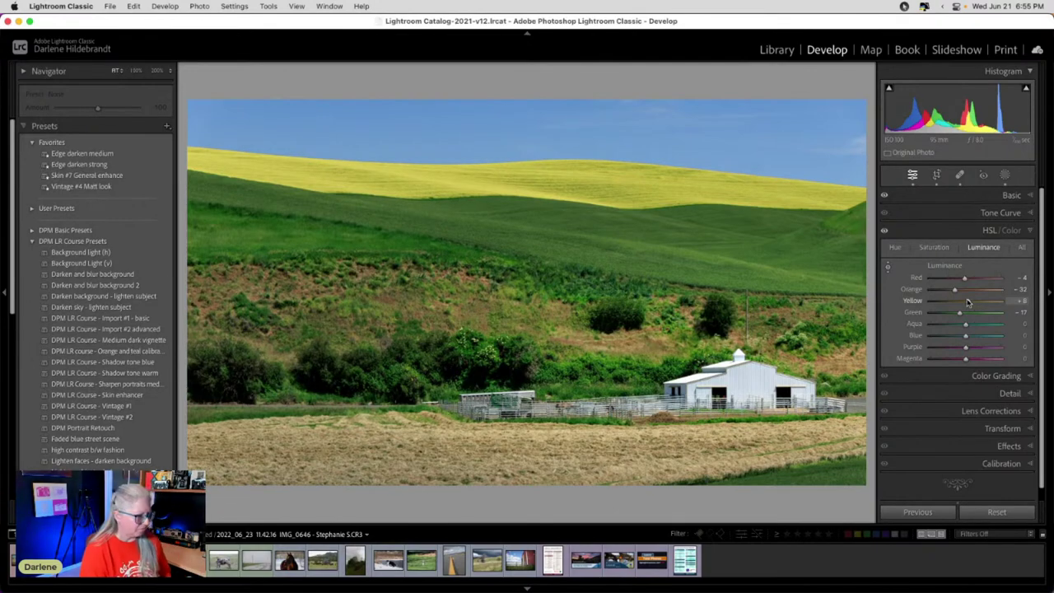
Tighten the crop from below to cut off more of the foreground hay field, and apply it.
key(r)
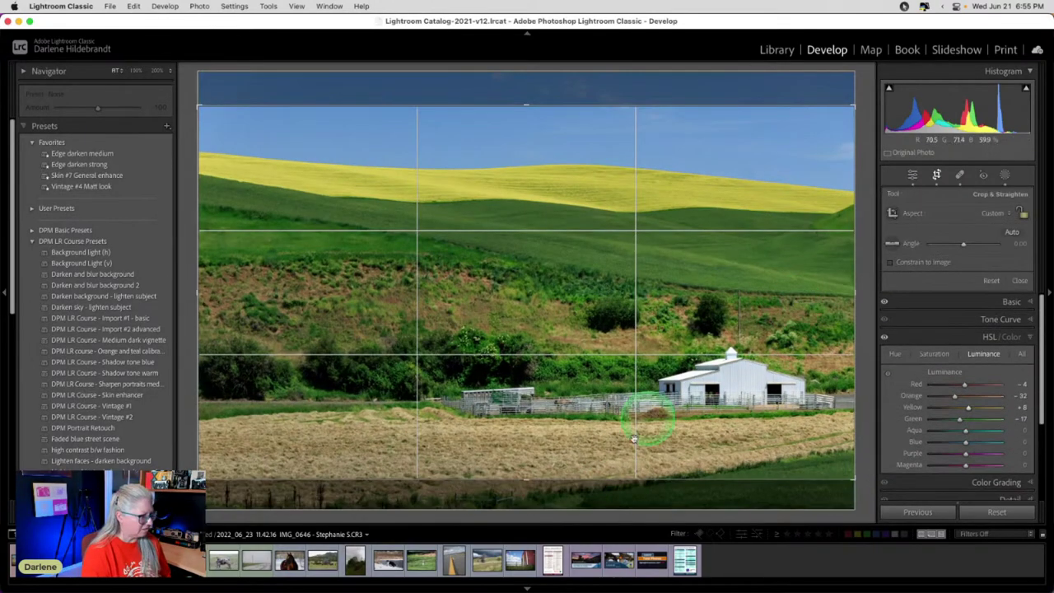
drag(621, 478, 619, 463)
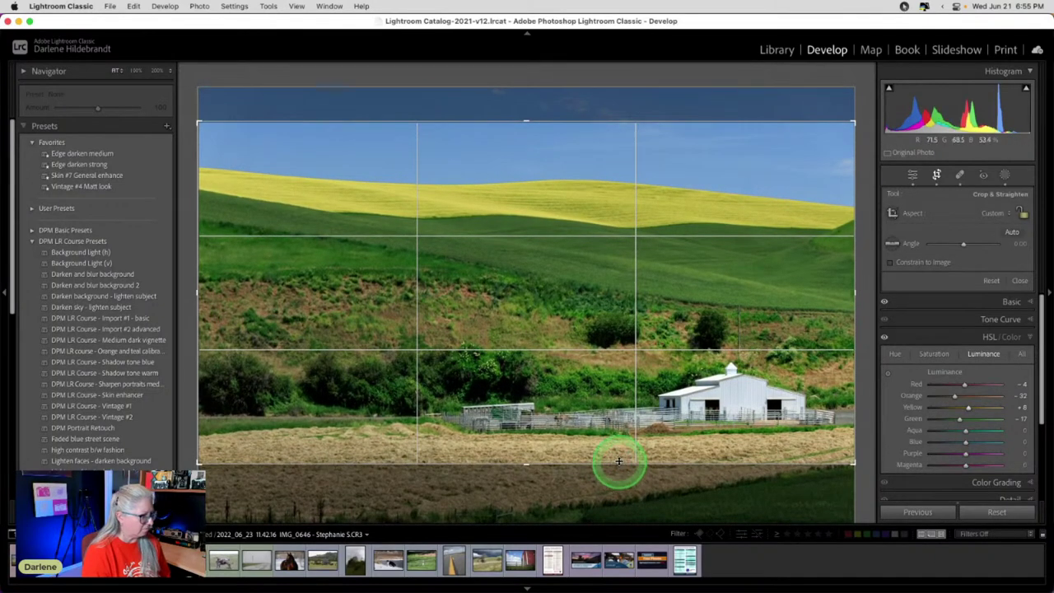
key(Return)
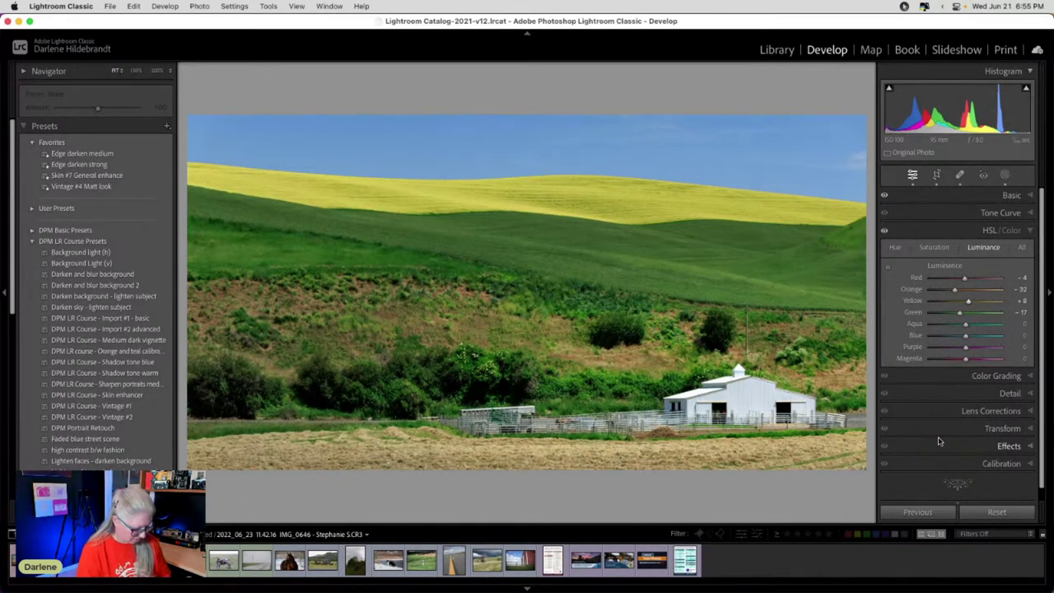
Reposition the foreground linear gradient for the new crop, set its Highlights to -47 and Blacks to -18, and close masking.
click(1004, 176)
click(815, 115)
mouse_move(775, 417)
mouse_down()
mouse_move(767, 449)
mouse_move(757, 417)
mouse_move(772, 437)
mouse_up()
drag(958, 354, 944, 317)
drag(768, 442, 761, 410)
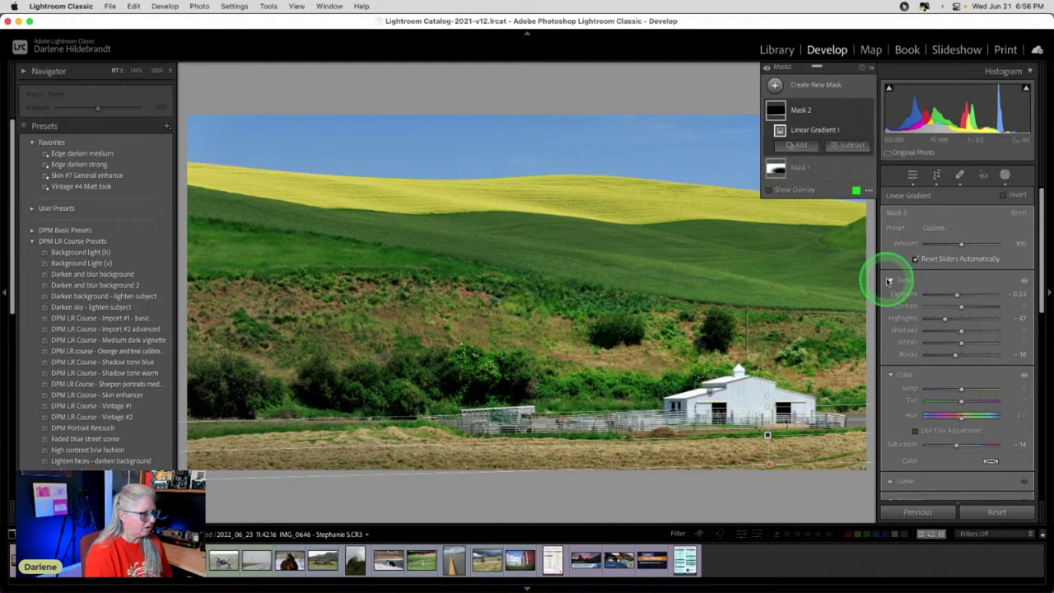
click(1004, 176)
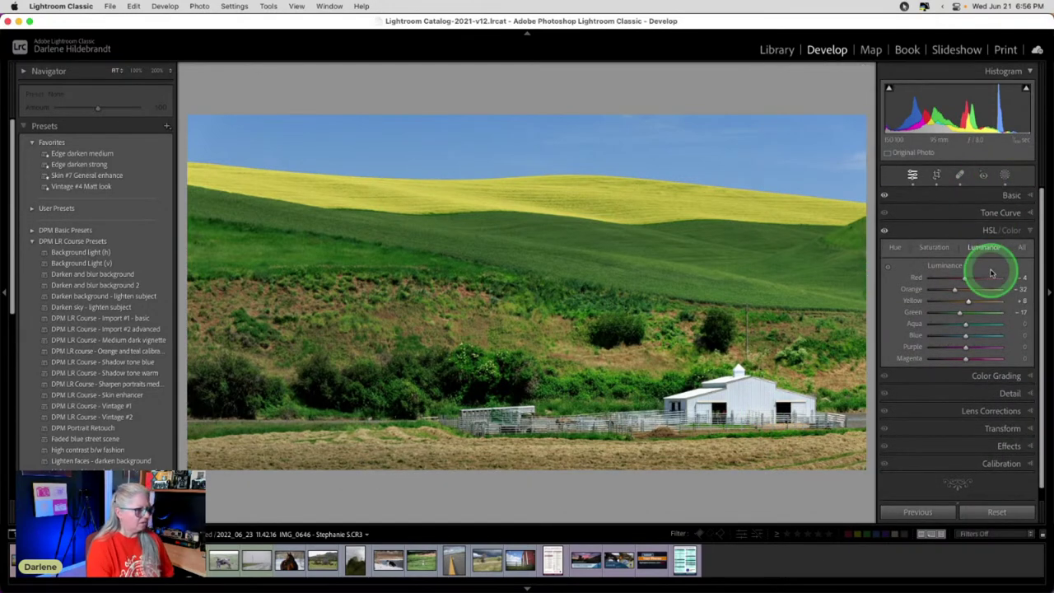
Create a new mask that selects the sky and raise its Dehaze to about 59.
click(1005, 176)
click(775, 85)
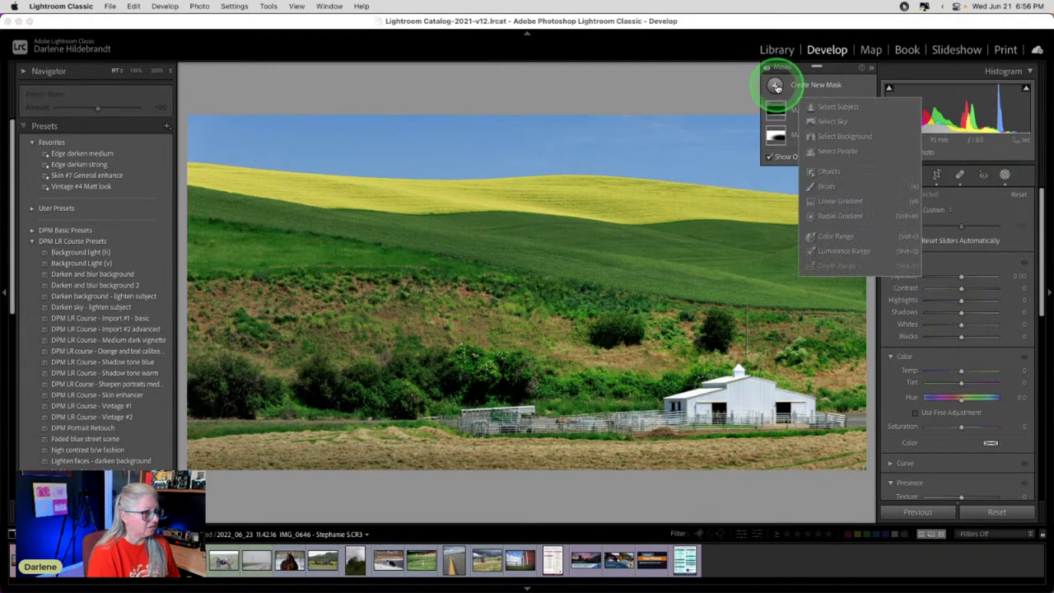
click(832, 121)
scroll(943, 408, down, 2)
scroll(943, 411, down, 1)
drag(955, 452, 982, 448)
scroll(944, 456, down, 2)
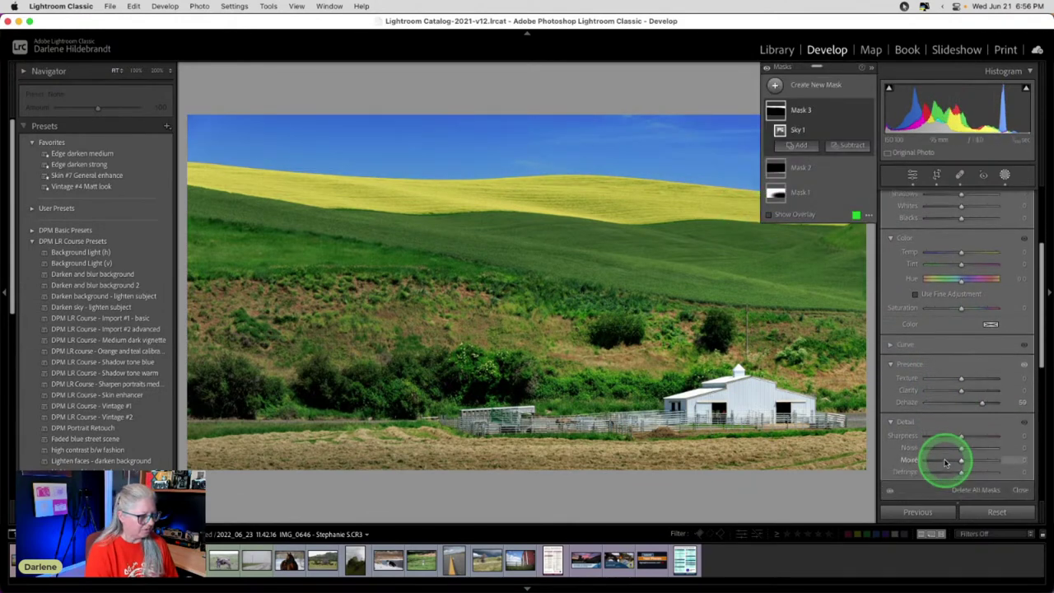
Reduce the sky mask's Saturation and Dehaze, fine-tune its color temperature, and close masking.
scroll(945, 461, down, 1)
drag(961, 293, 957, 292)
mouse_move(958, 236)
mouse_down()
mouse_move(964, 249)
mouse_move(955, 248)
mouse_up()
drag(977, 388, 970, 395)
click(912, 174)
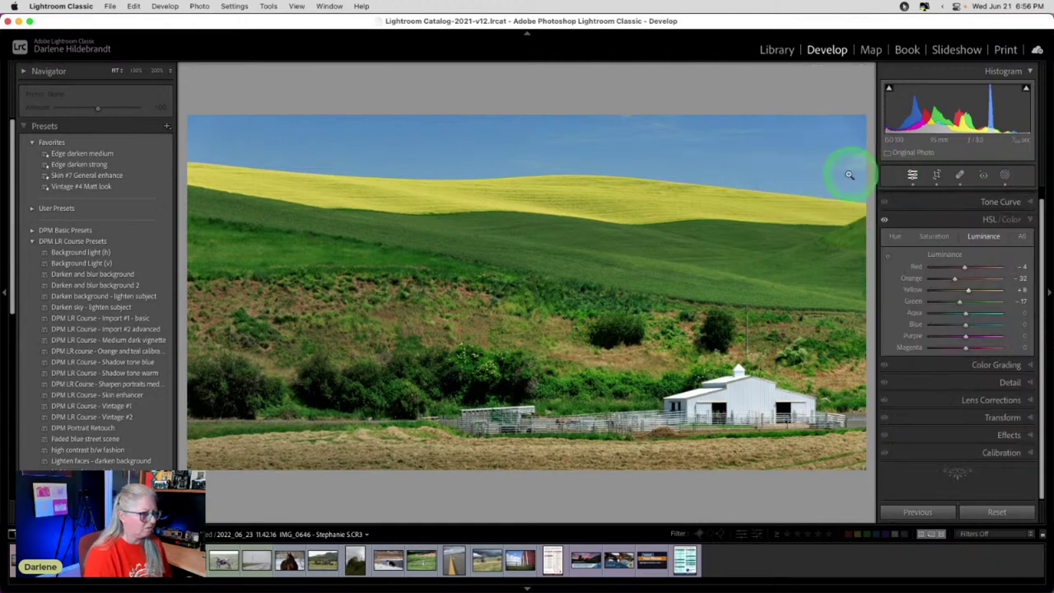
Paint out a spot in the sky just above the yellow hill at 100% view with a size 57 Remove brush.
click(754, 183)
drag(755, 185, 644, 165)
key(q)
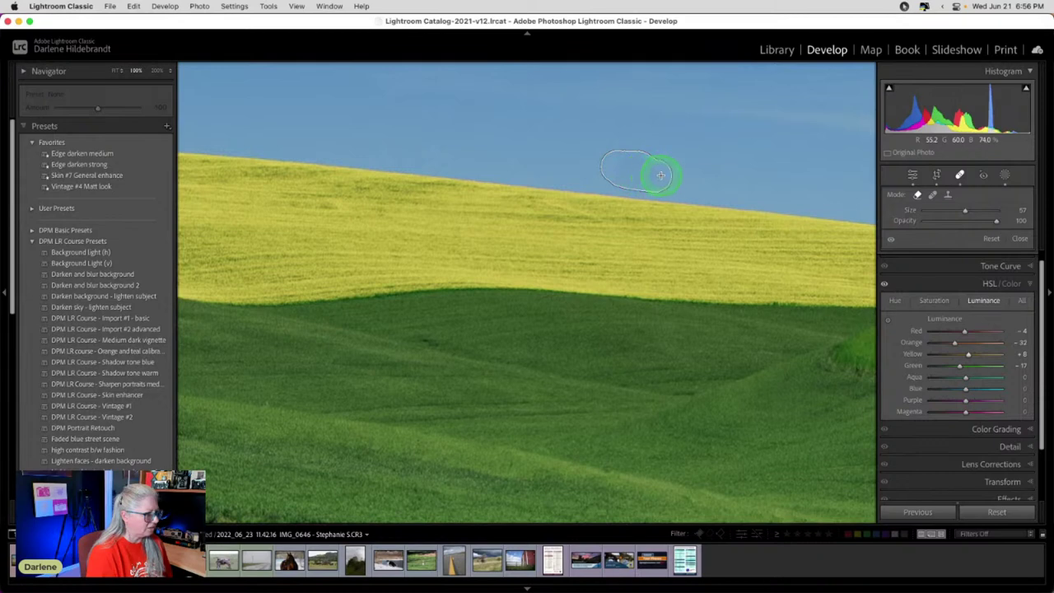
click(630, 162)
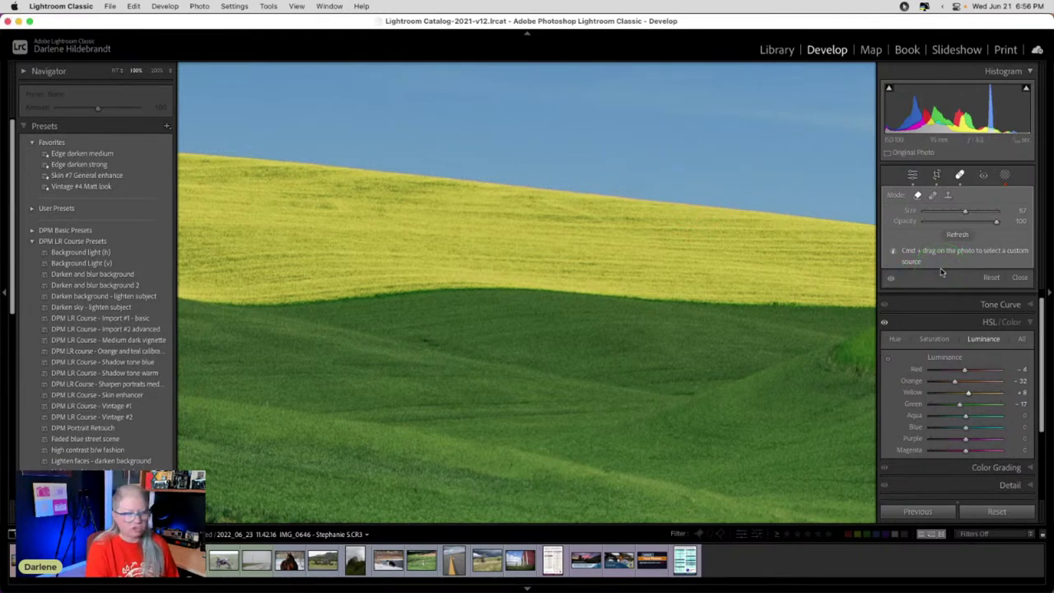
Close the Remove tool, view the whole farm photo, and compare it with its unedited version.
click(959, 175)
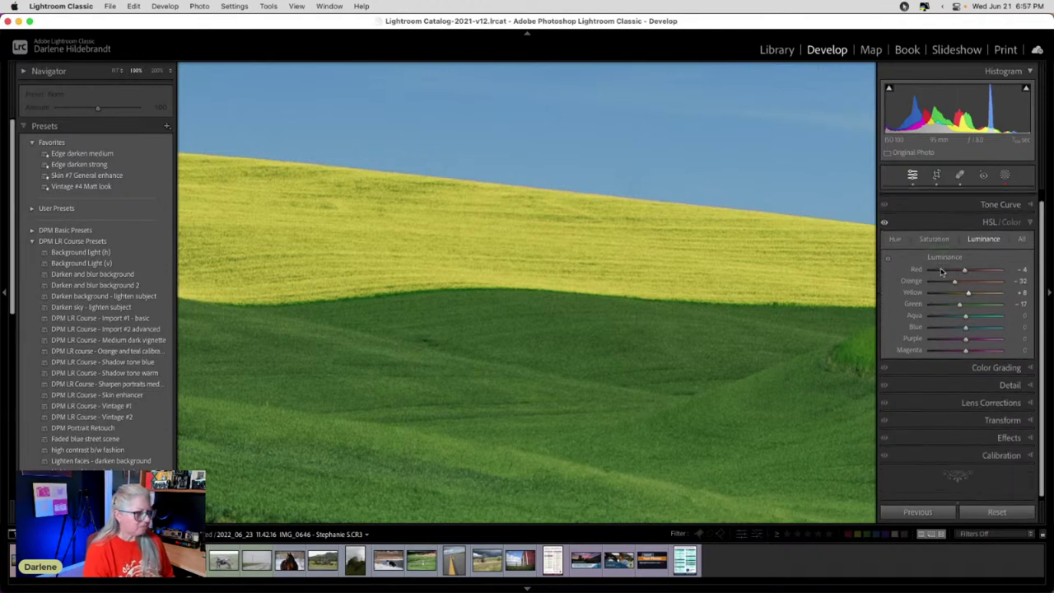
click(750, 178)
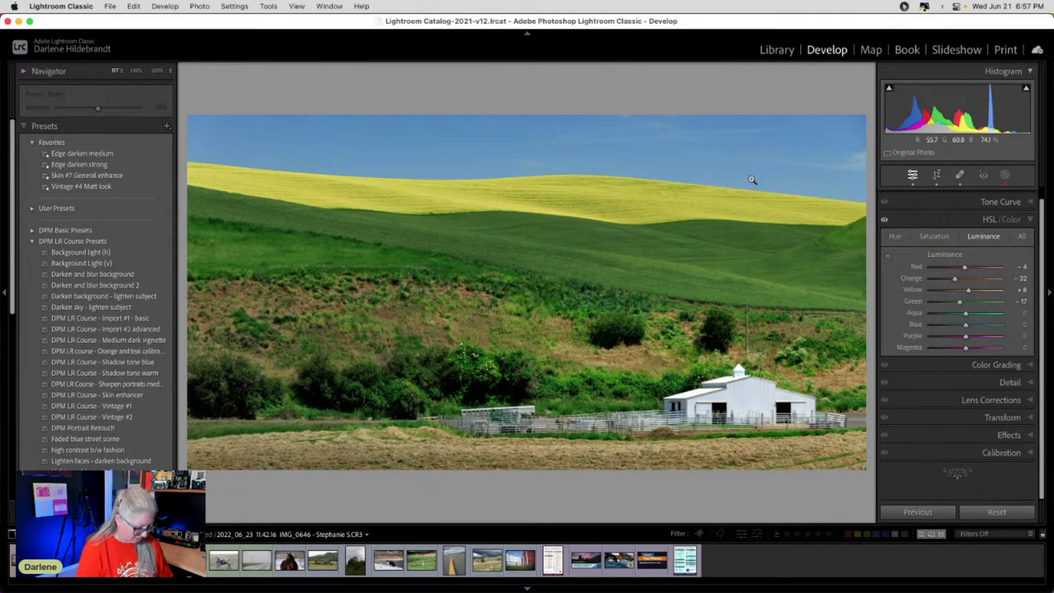
key(backslash)
key(backslash)
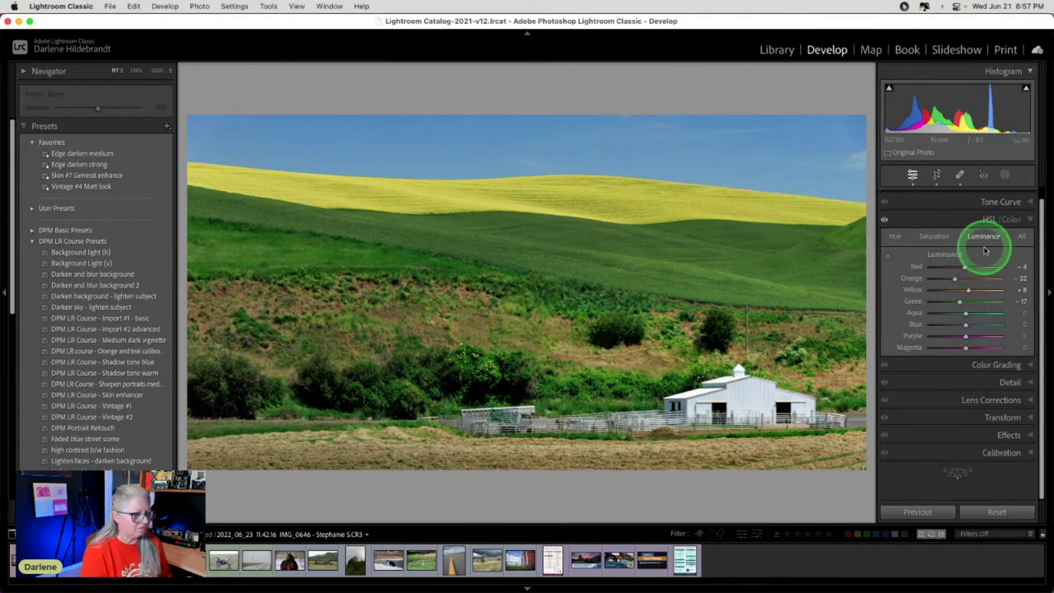
Review the farm photo's Basic tone settings and inspect its hills, bushes and power lines at 100% view.
scroll(983, 238, up, 1)
click(1011, 196)
drag(952, 348, 969, 344)
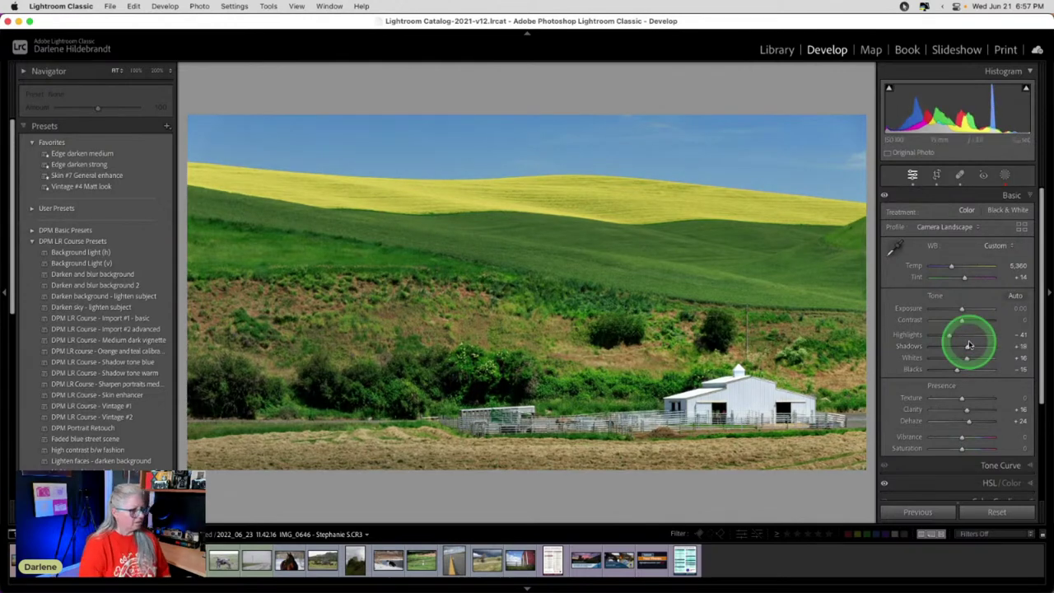
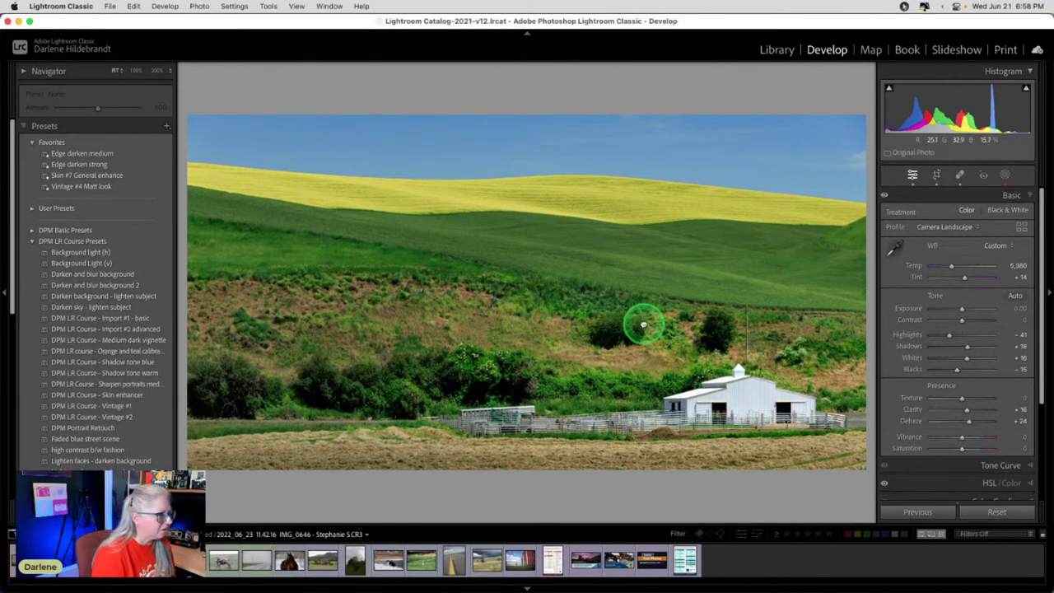
click(646, 322)
drag(643, 322, 644, 326)
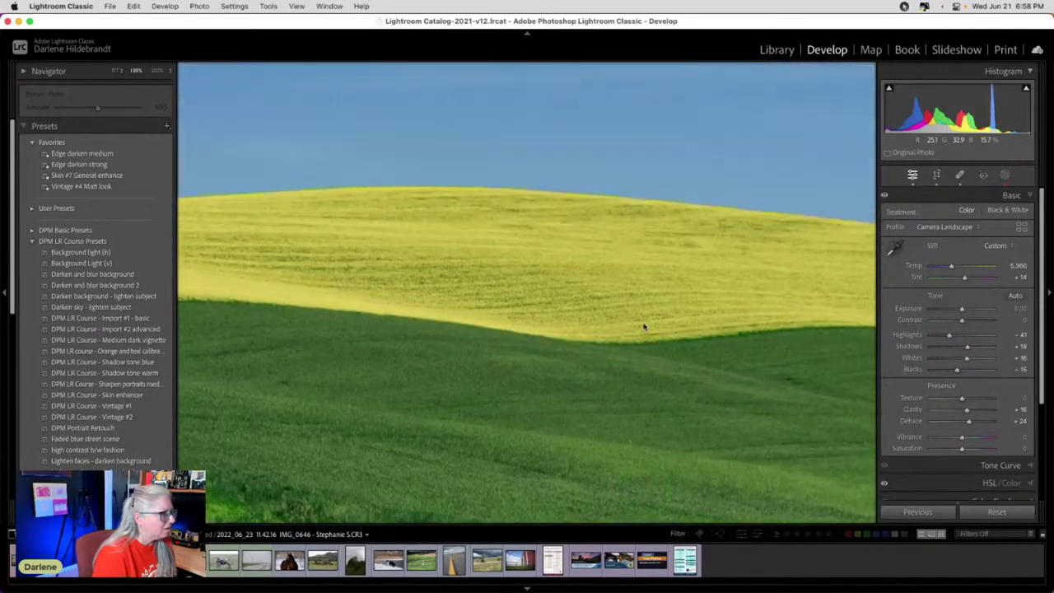
scroll(644, 327, down, 10)
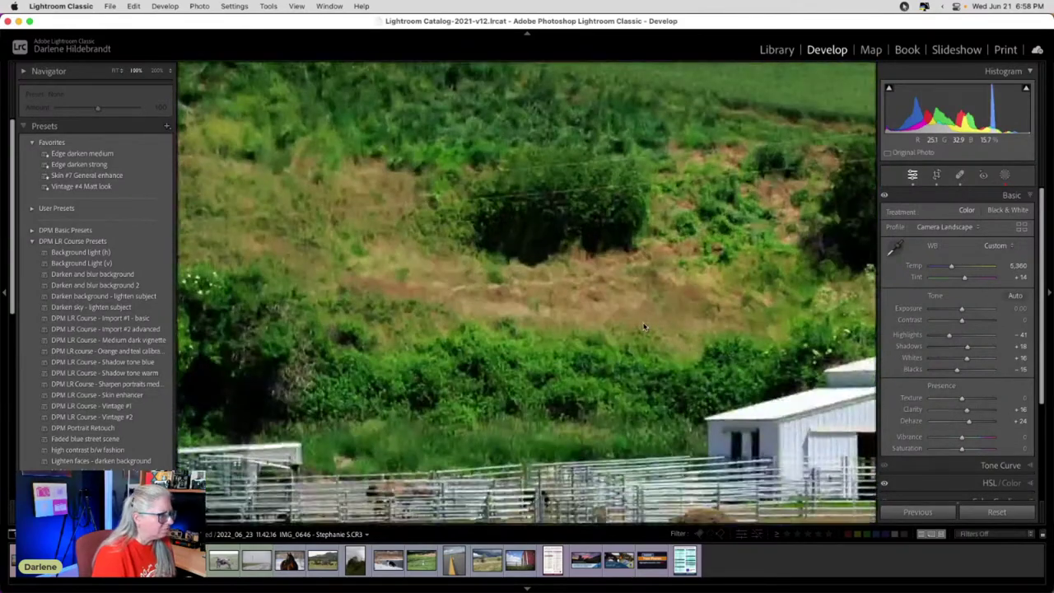
scroll(644, 327, up, 10)
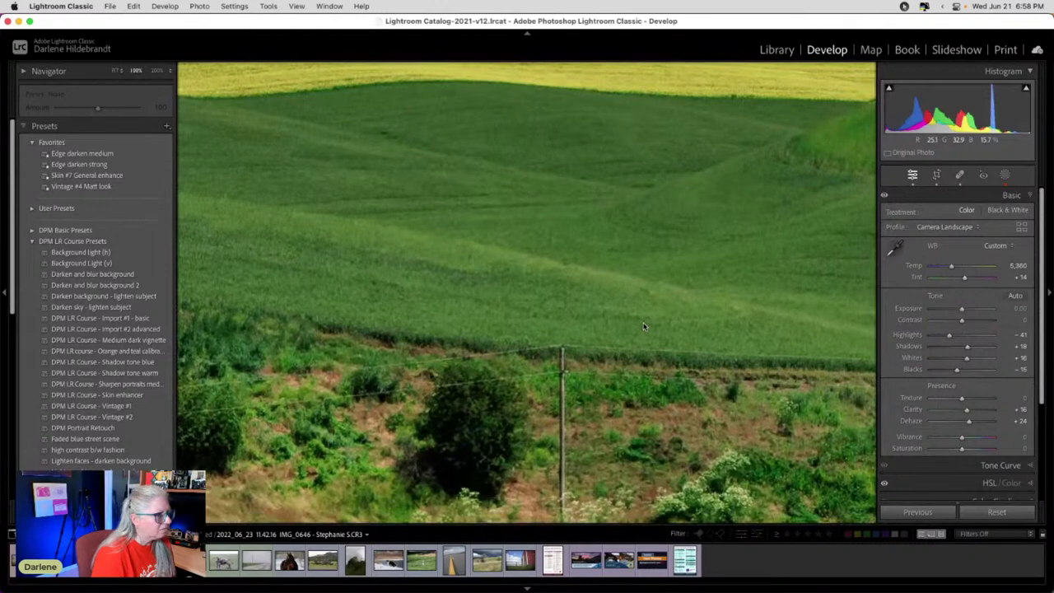
scroll(643, 327, up, 10)
drag(552, 292, 639, 273)
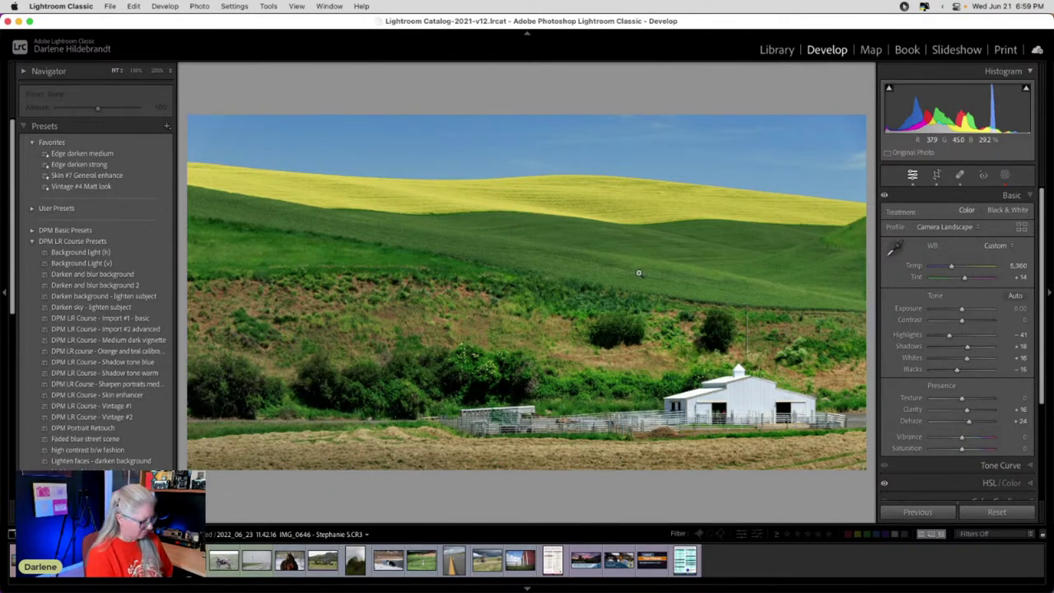
Return to the Library grid and give the finished farm photo a red color label.
key(g)
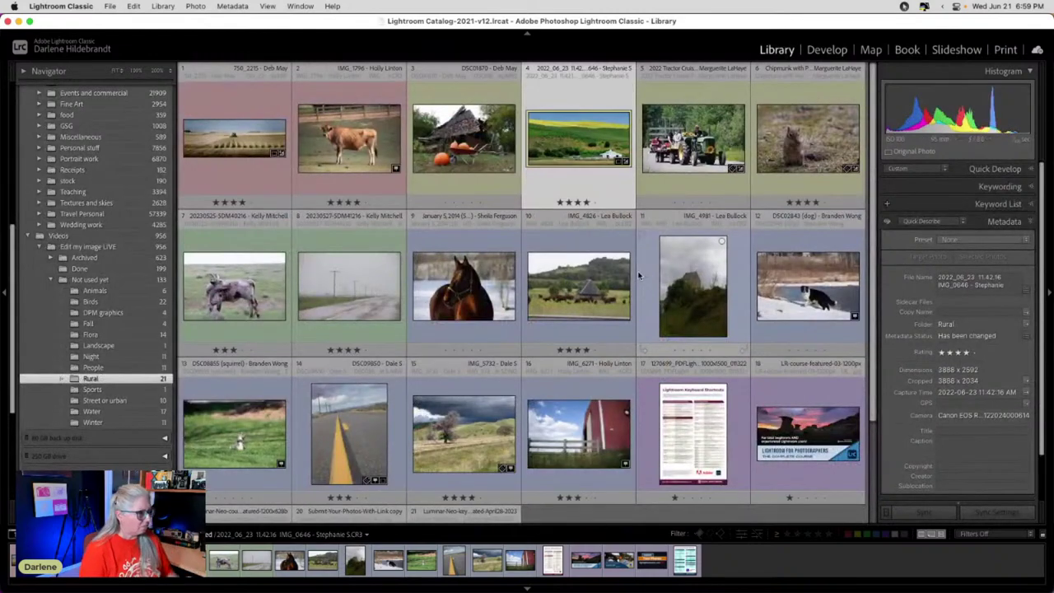
key(6)
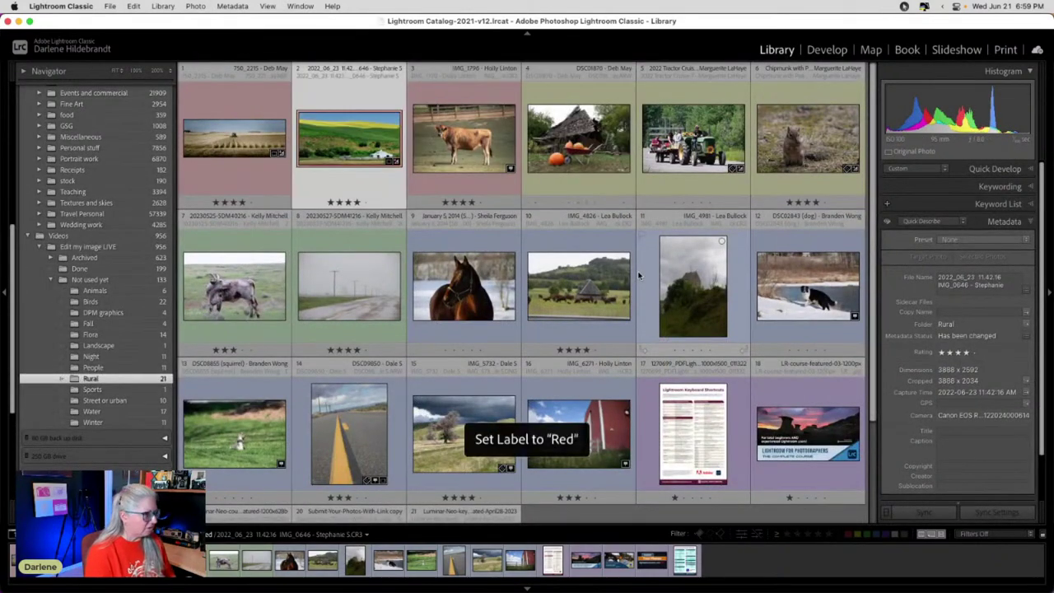
Switch to Luminar Neo, preview the stormy-sky tree photo from the Rural folder, and show its information in the catalog.
key(super+Tab)
key(super+Tab)
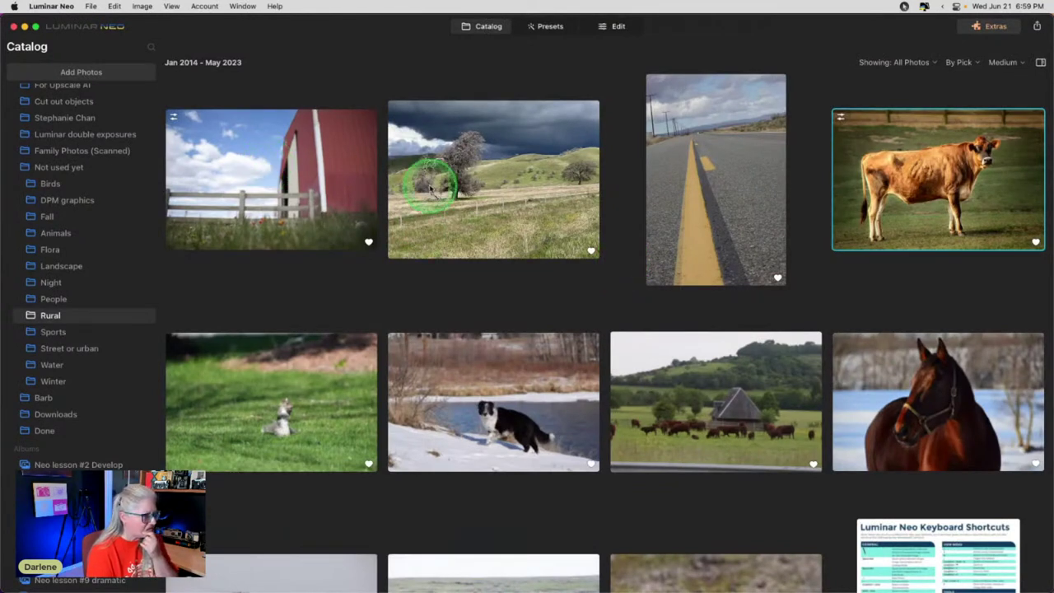
click(430, 188)
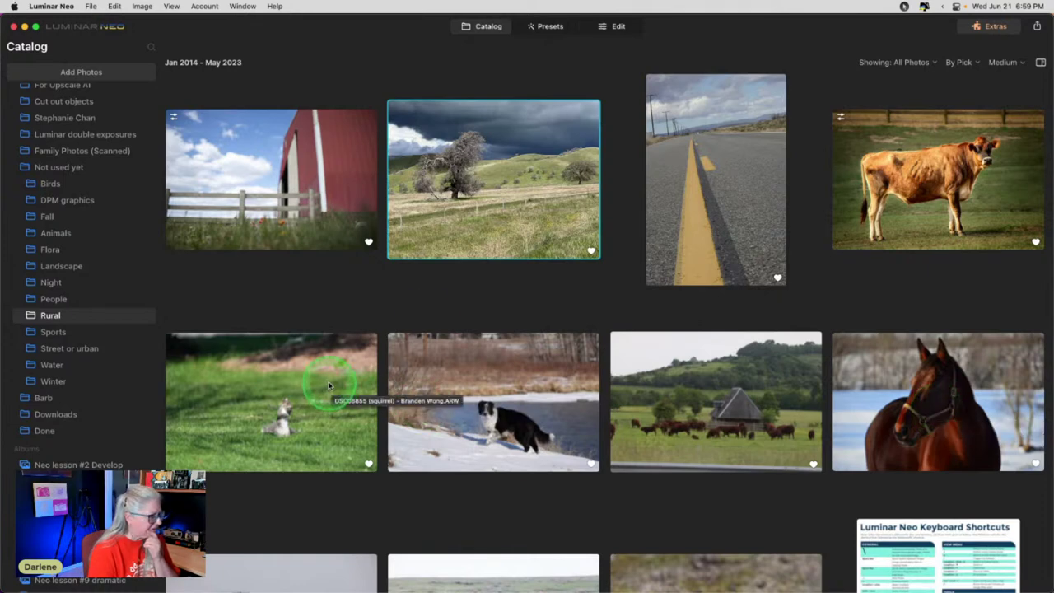
double_click(492, 179)
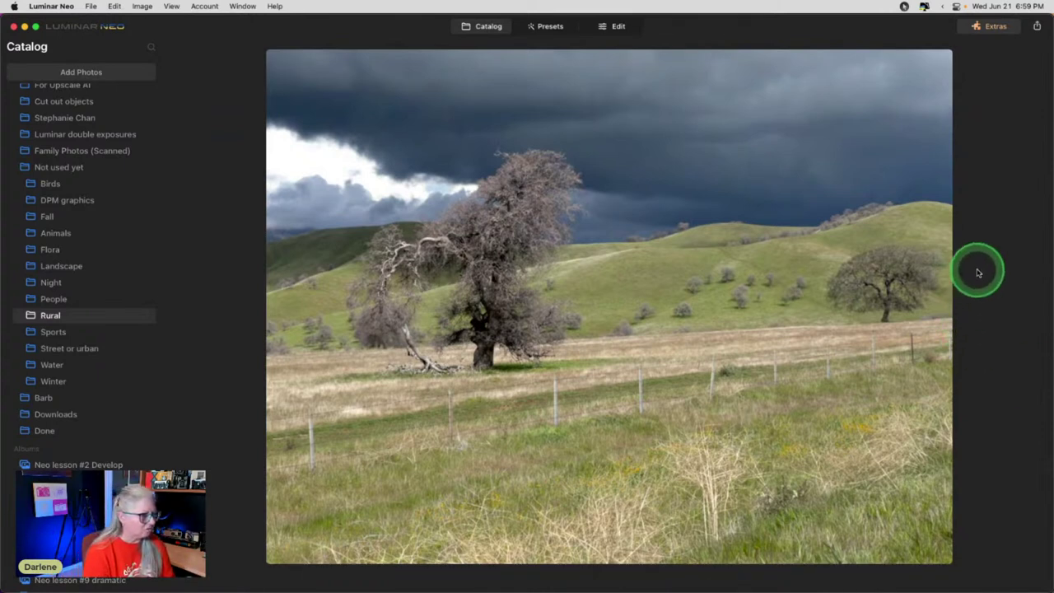
double_click(658, 156)
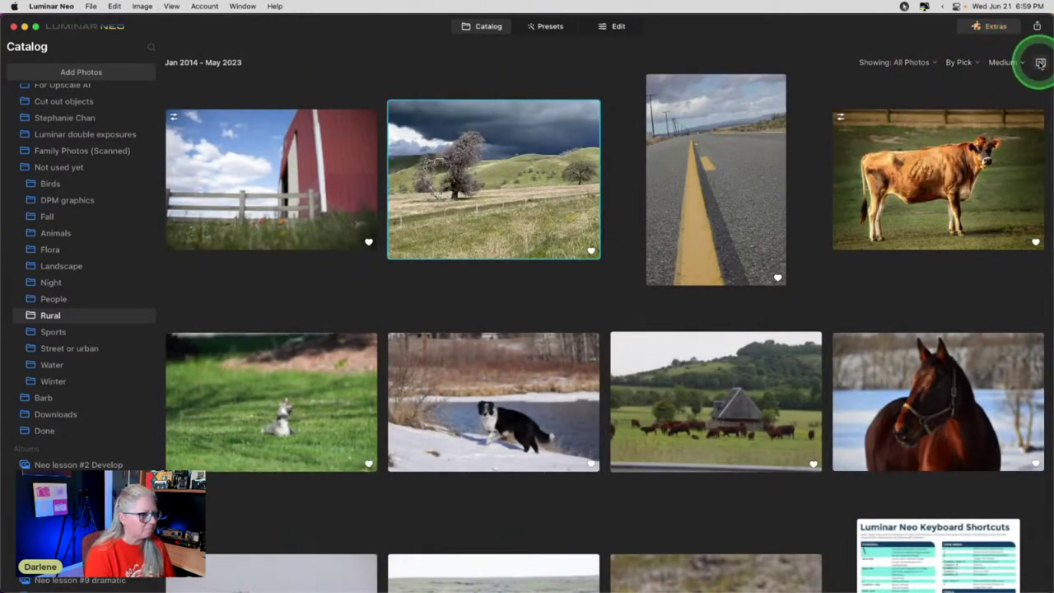
click(1040, 63)
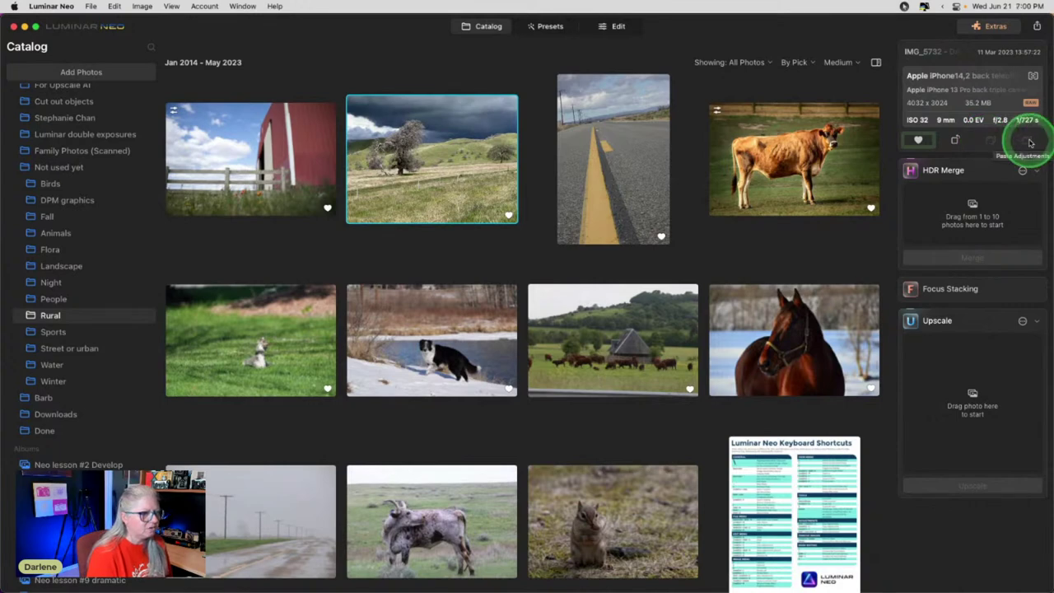
Switch to Lightroom Classic, view IMG_5732 enlarged for comparison, and return to Luminar Neo.
key(super+Tab)
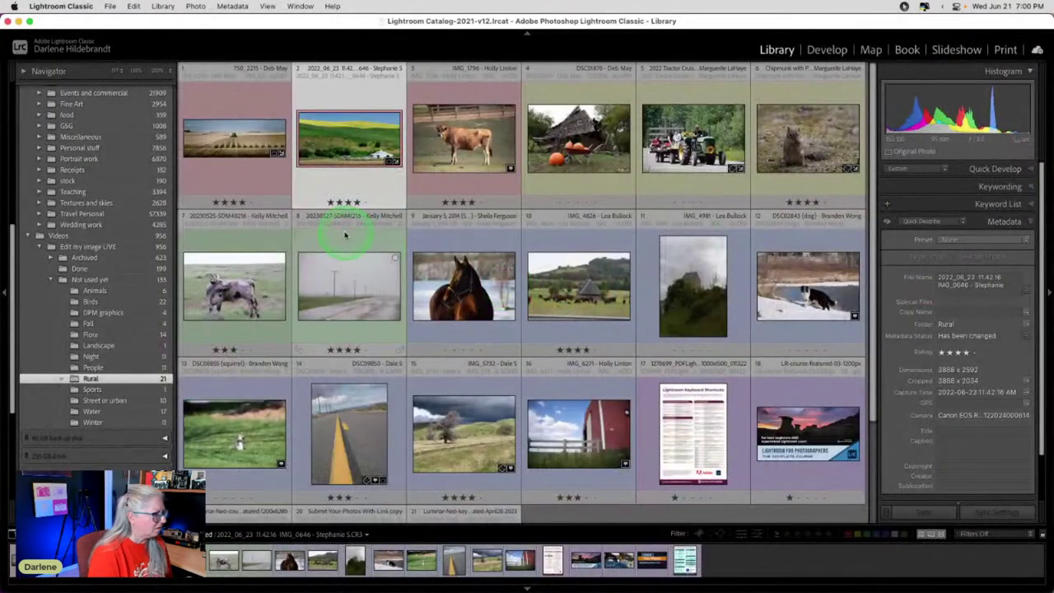
double_click(428, 438)
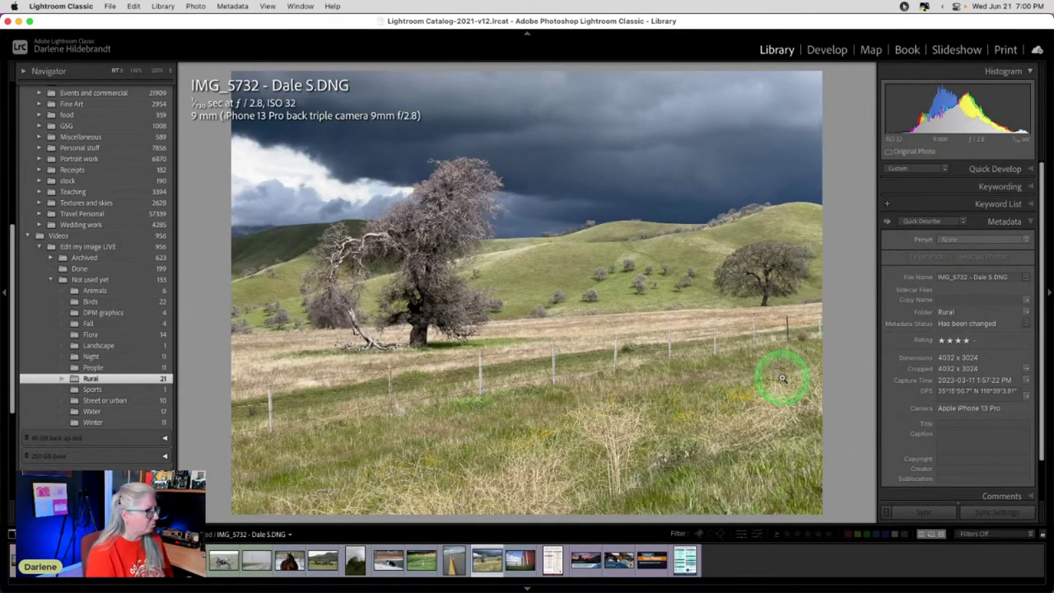
key(super+Tab)
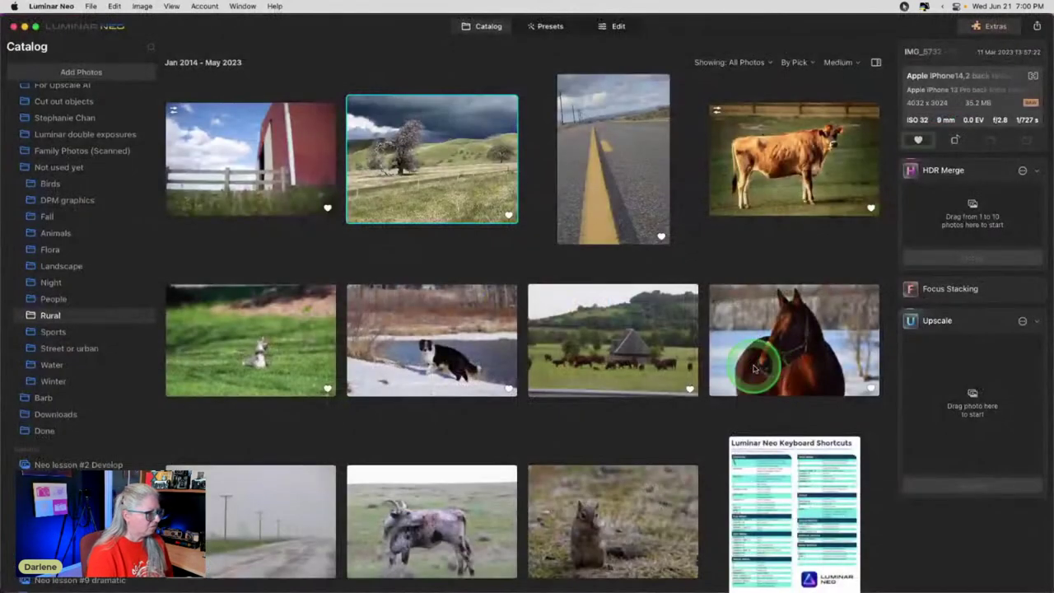
Bring the stormy-sky tree photo into Presets and open the Overcast collection under Landscape.
click(553, 28)
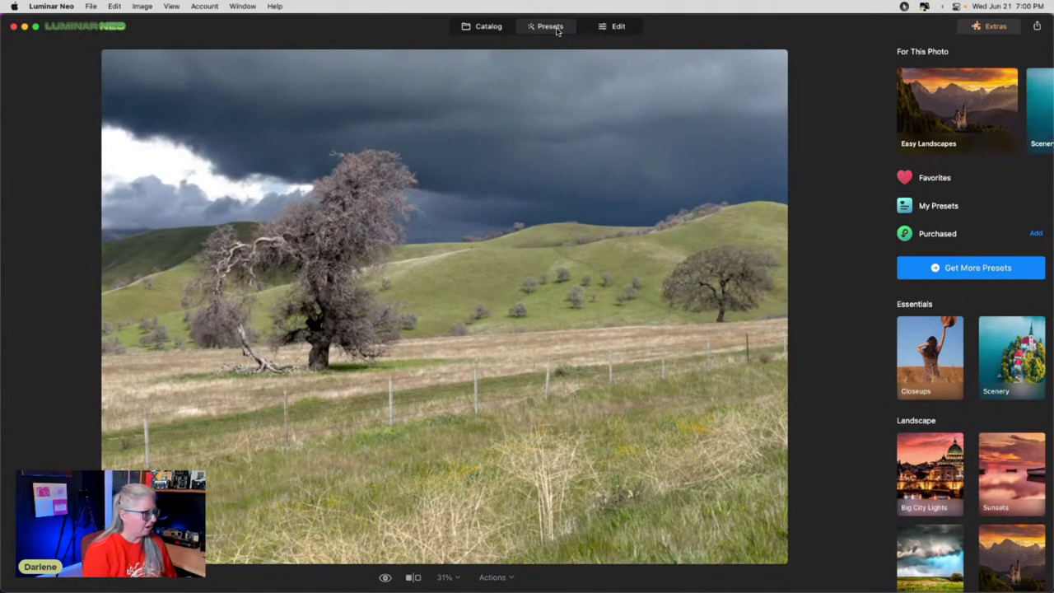
click(553, 27)
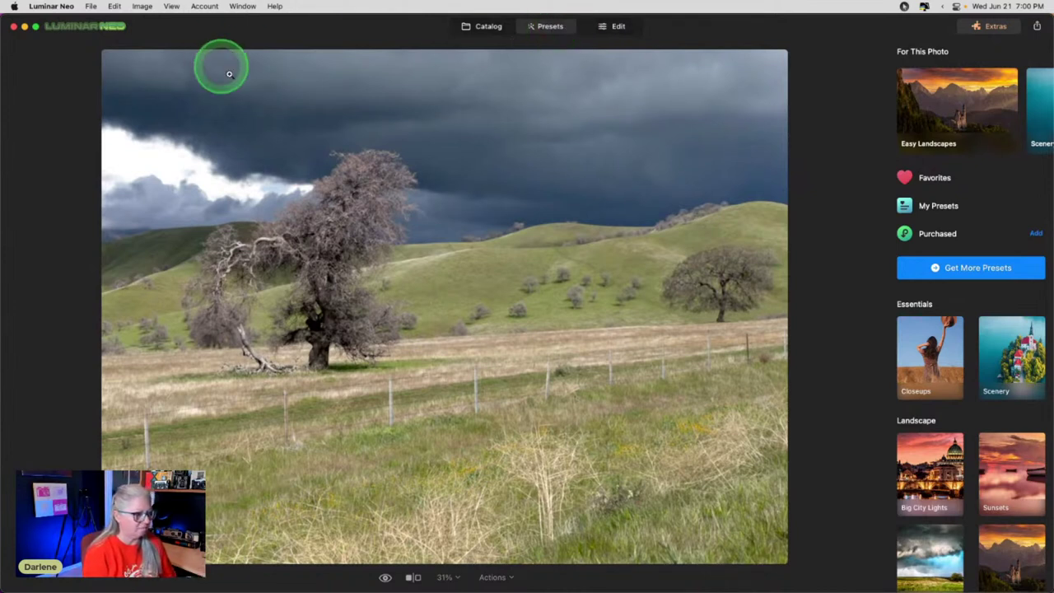
scroll(922, 362, down, 3)
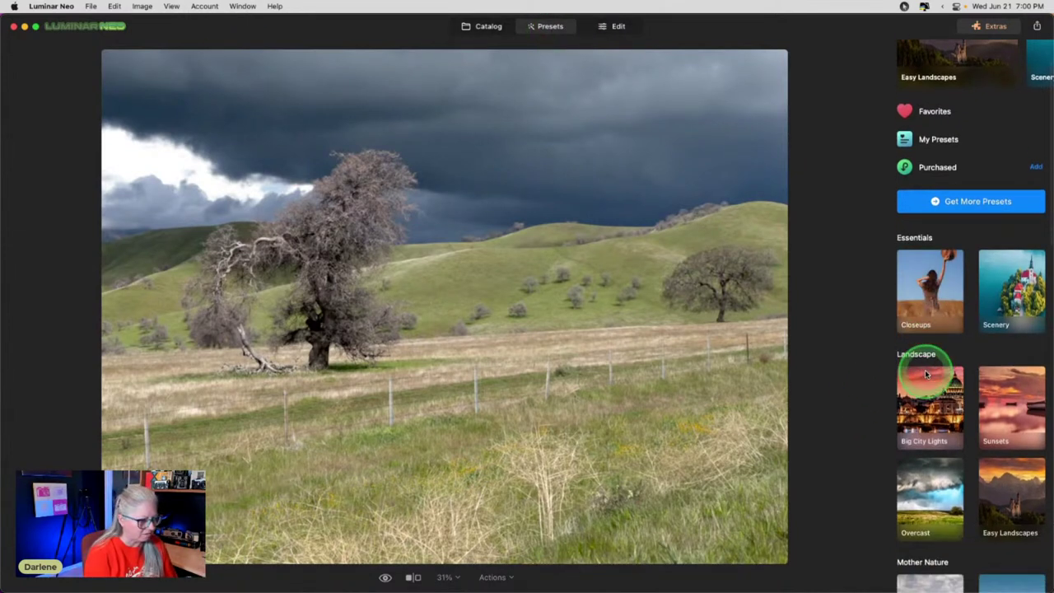
scroll(925, 374, down, 1)
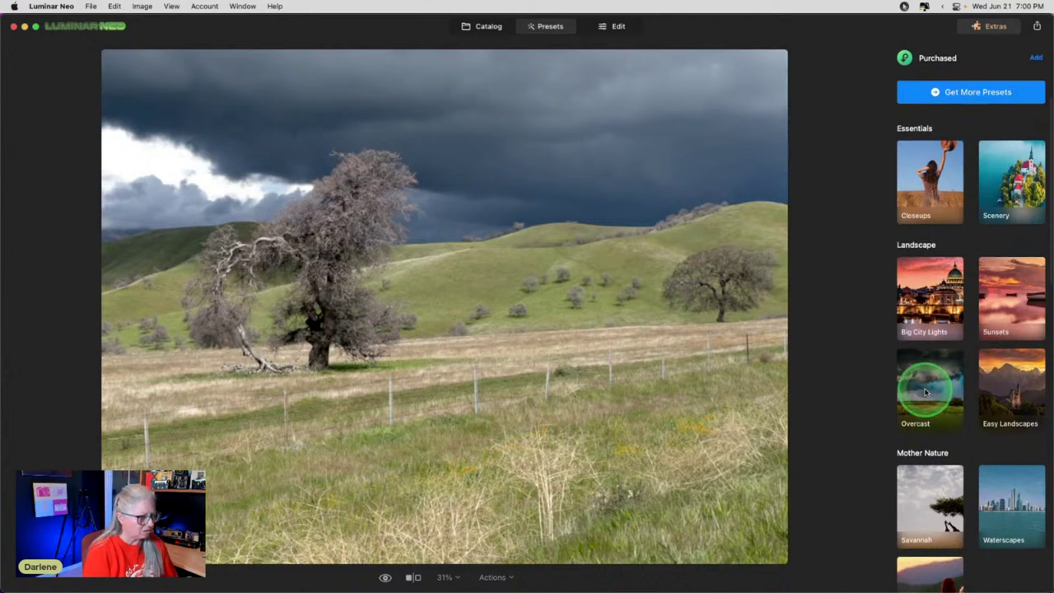
click(924, 387)
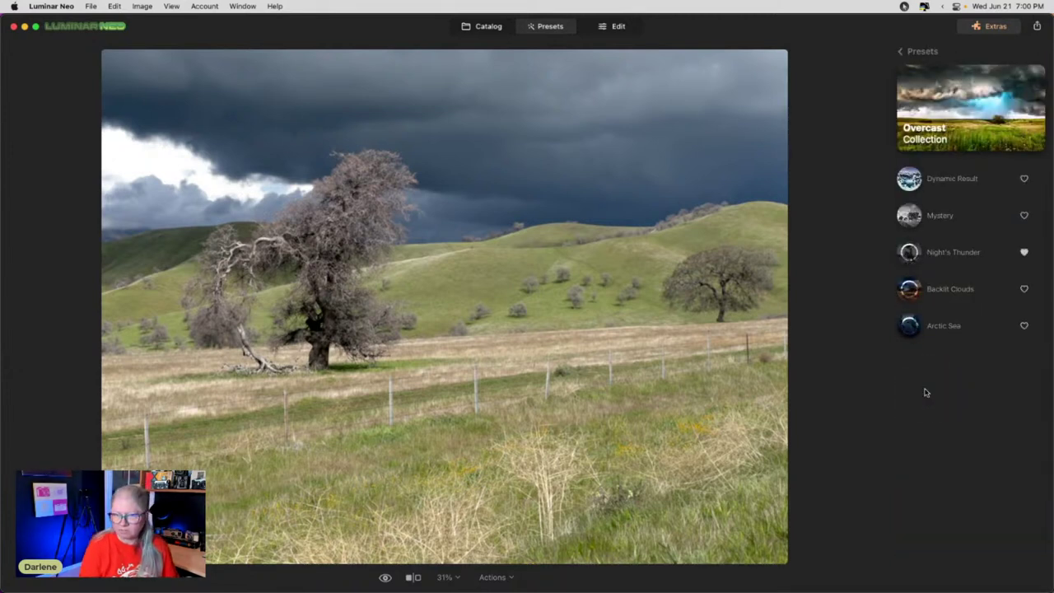
drag(922, 387, 832, 161)
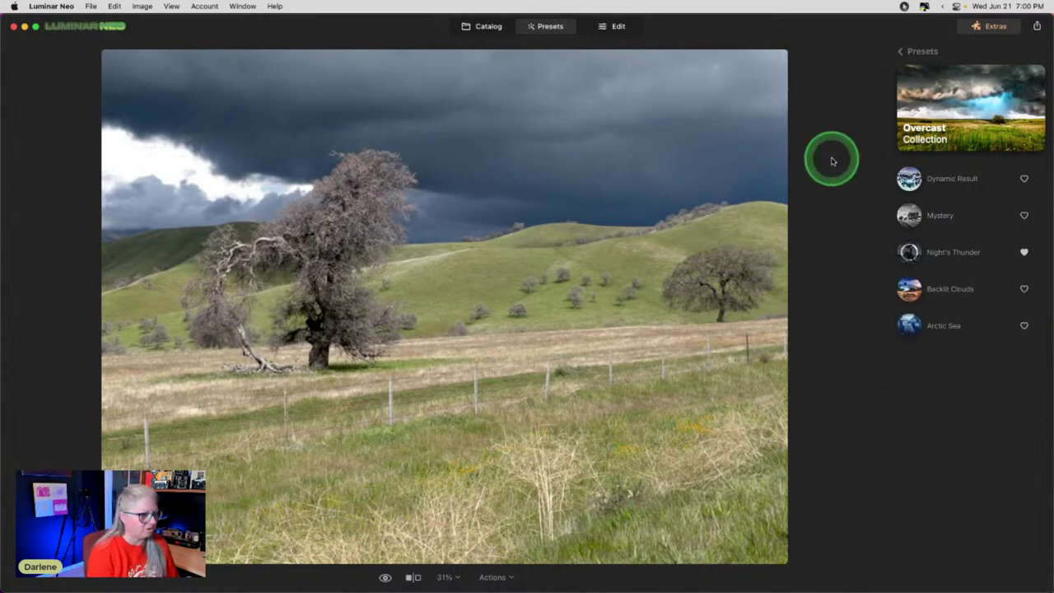
Preview the Overcast presets Dynamic Result, Mystery, Night's Thunder, Backlit Clouds and Arctic Sea on the tree photo, and leave the collection.
click(912, 178)
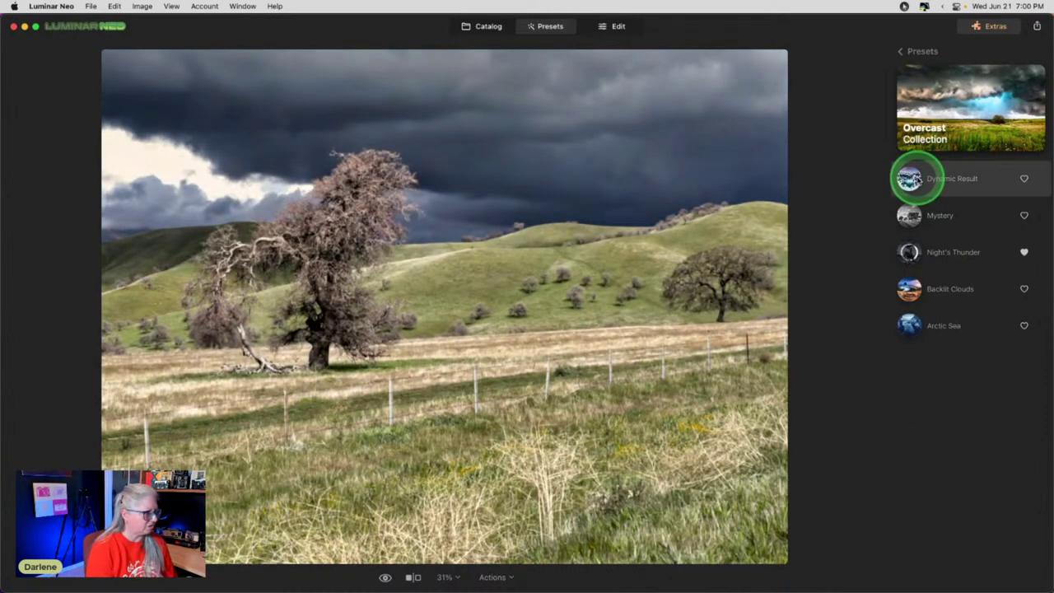
click(909, 178)
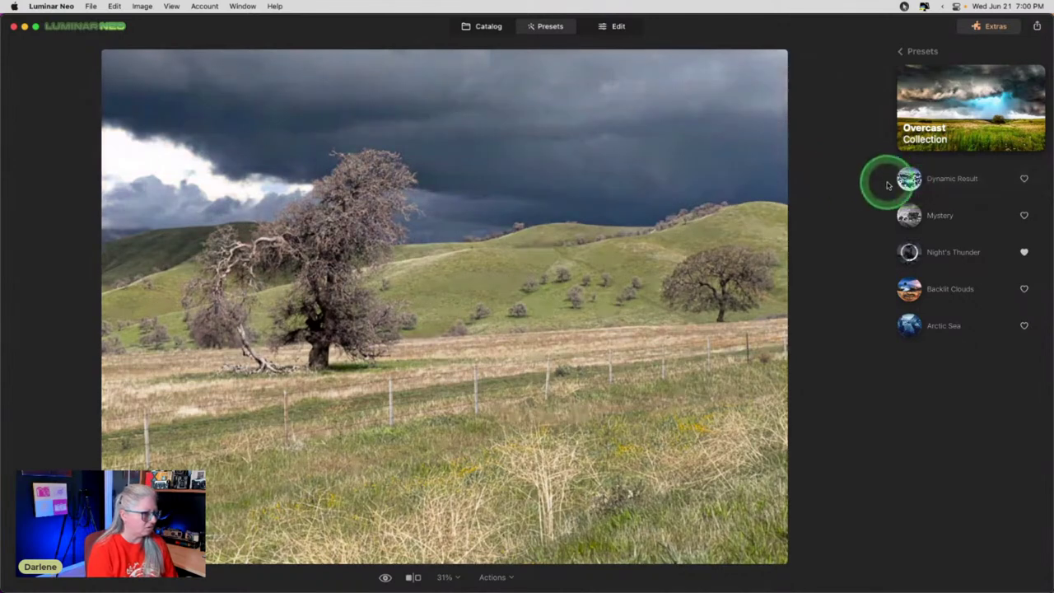
click(936, 183)
click(905, 179)
click(928, 186)
click(856, 182)
click(929, 184)
click(933, 194)
click(934, 216)
click(933, 217)
click(932, 237)
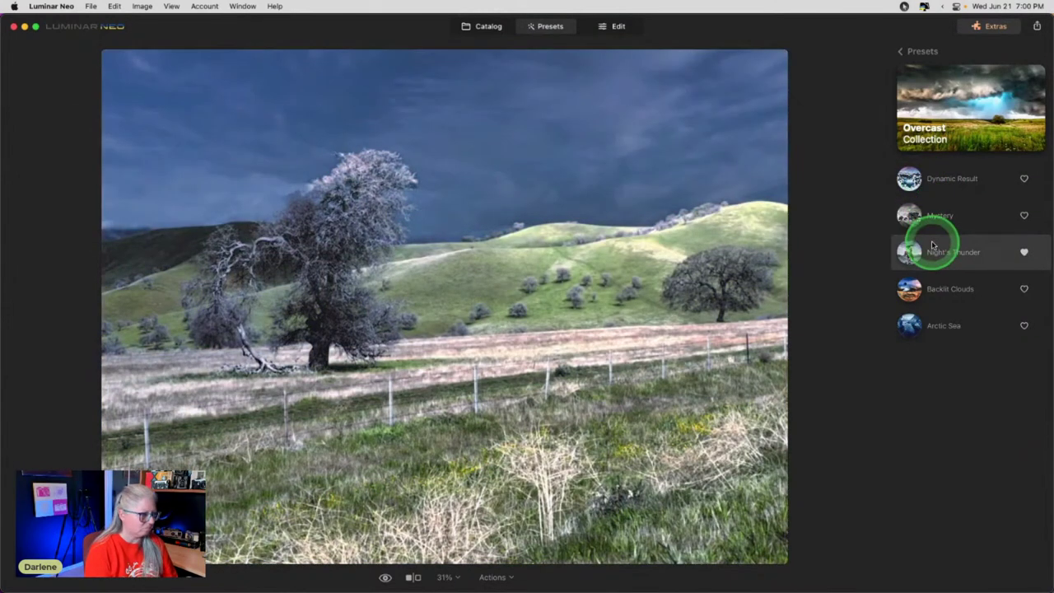
click(937, 243)
click(938, 288)
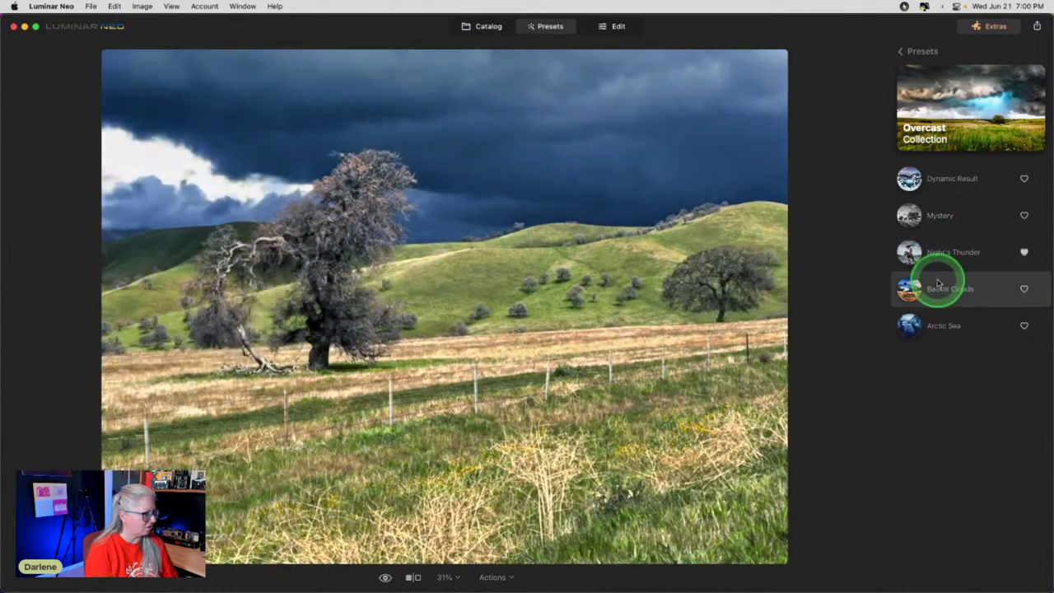
click(939, 326)
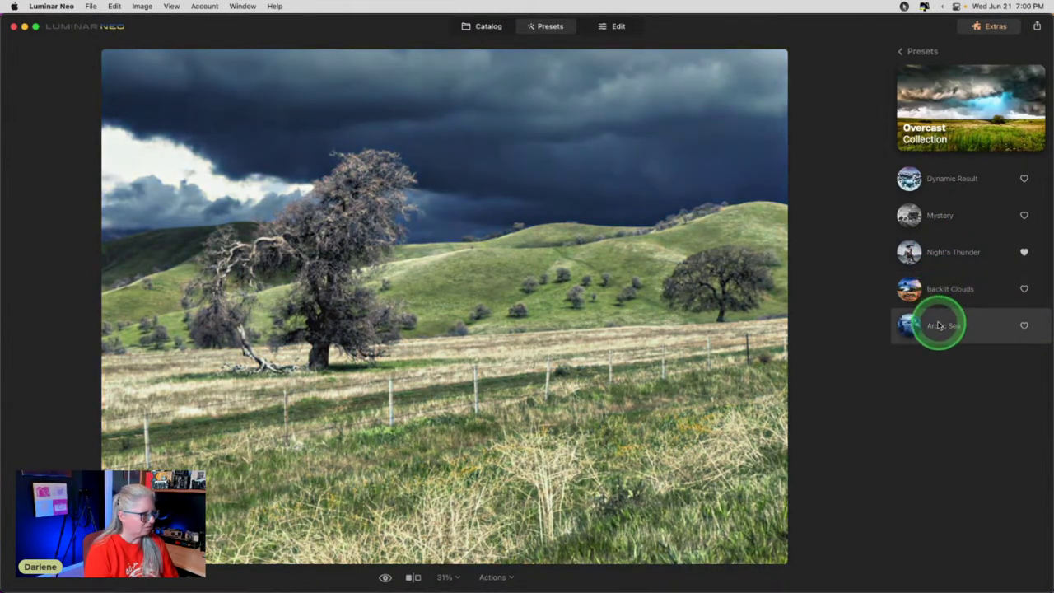
click(941, 183)
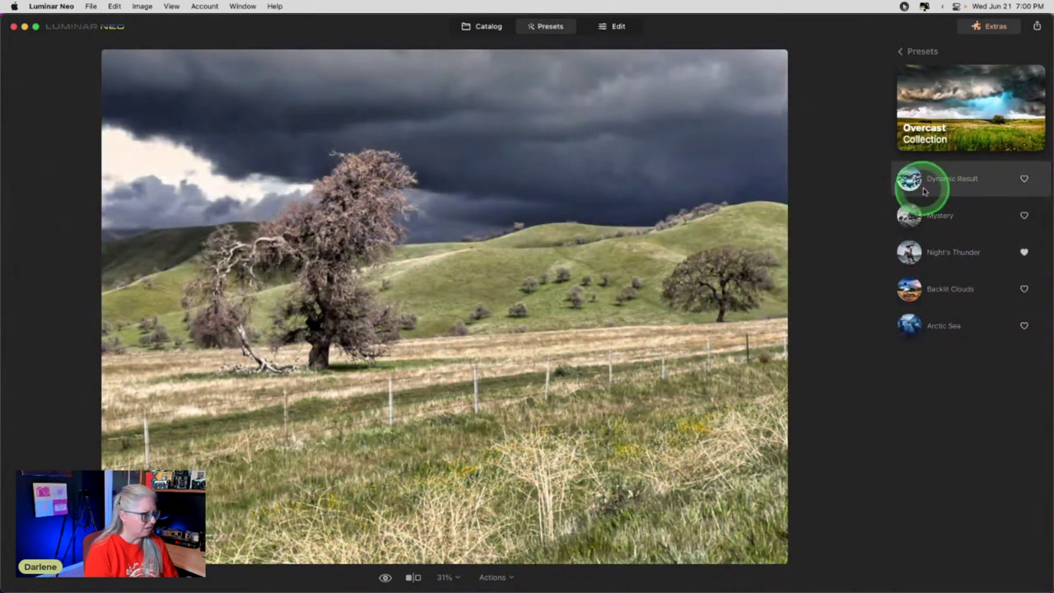
click(909, 51)
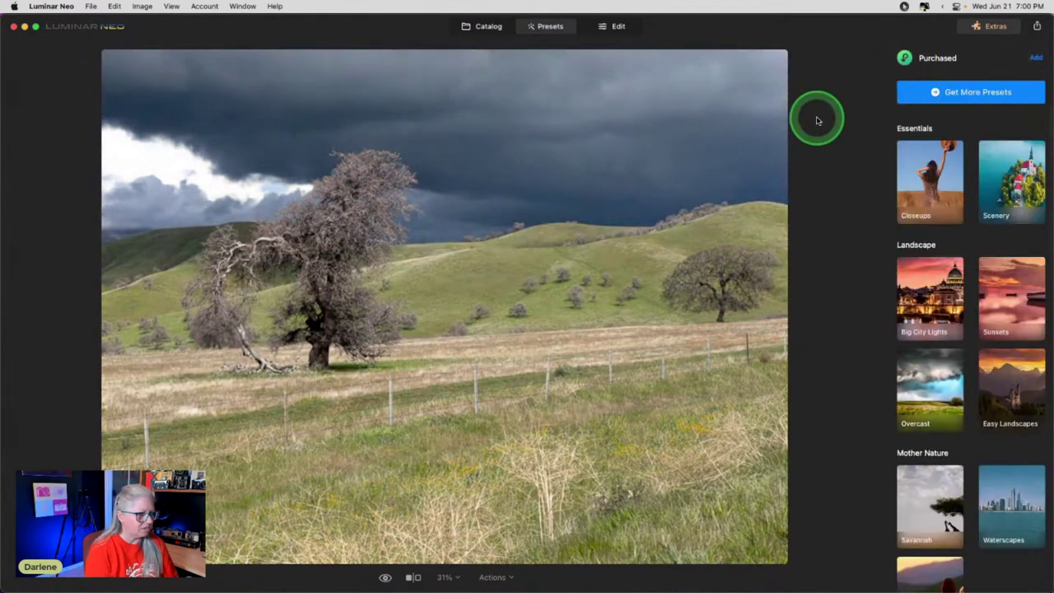
Open the suggested Easy Landscapes preset collection for the tree photo.
scroll(896, 204, up, 5)
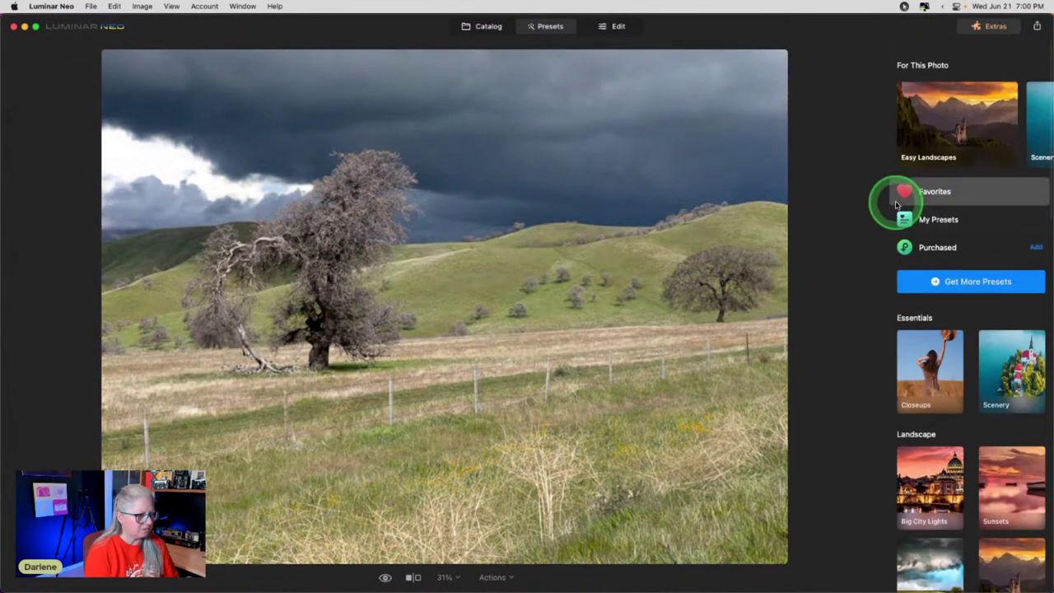
click(959, 94)
click(934, 406)
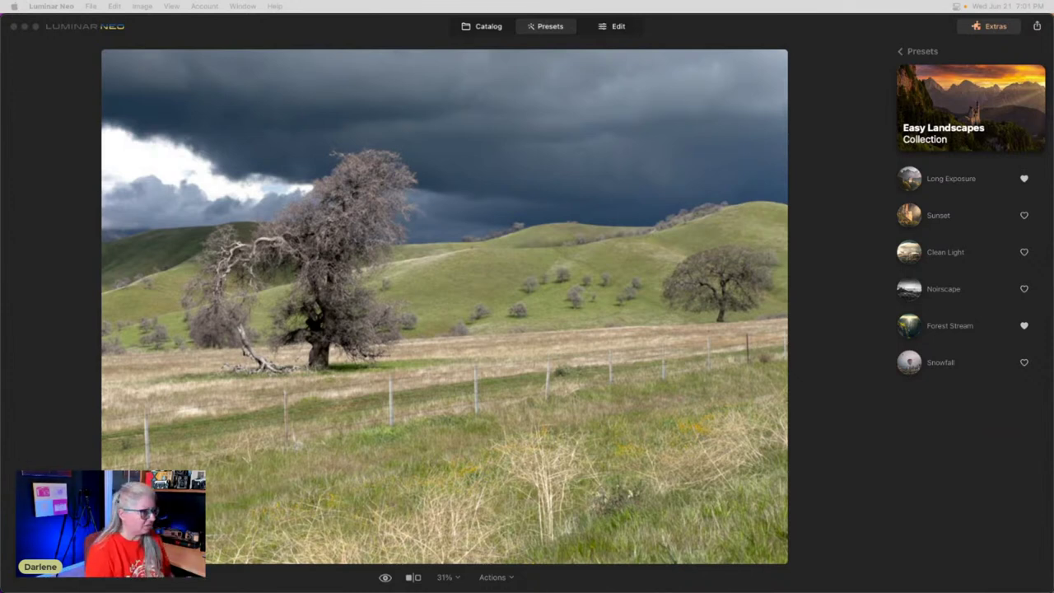
click(953, 441)
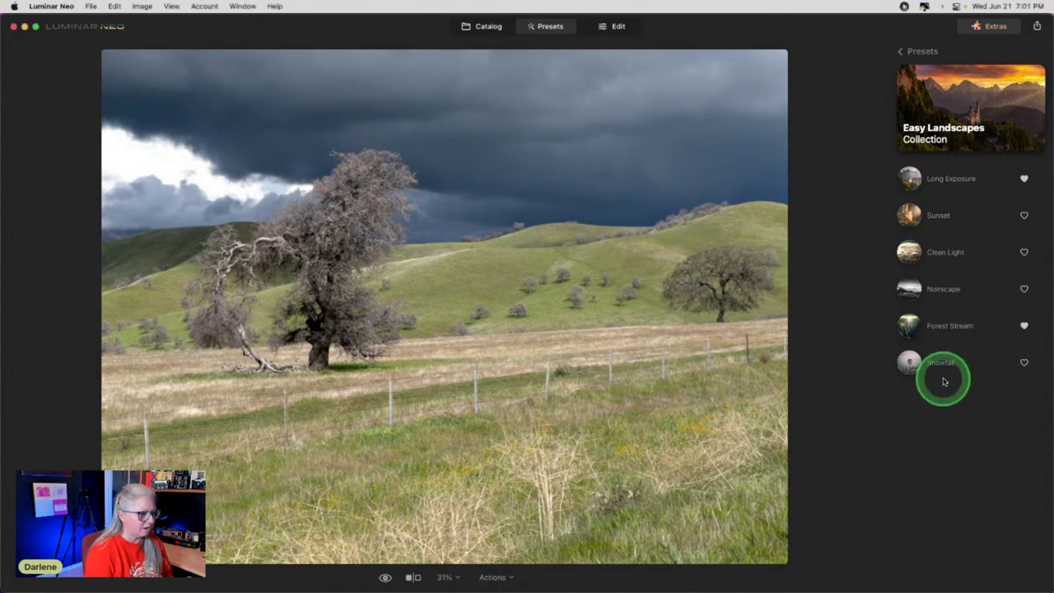
Preview the Easy Landscapes presets, including Noirscape, Clean Light, Sunset and Long Exposure, on the tree photo and apply Forest Stream.
click(941, 365)
click(939, 325)
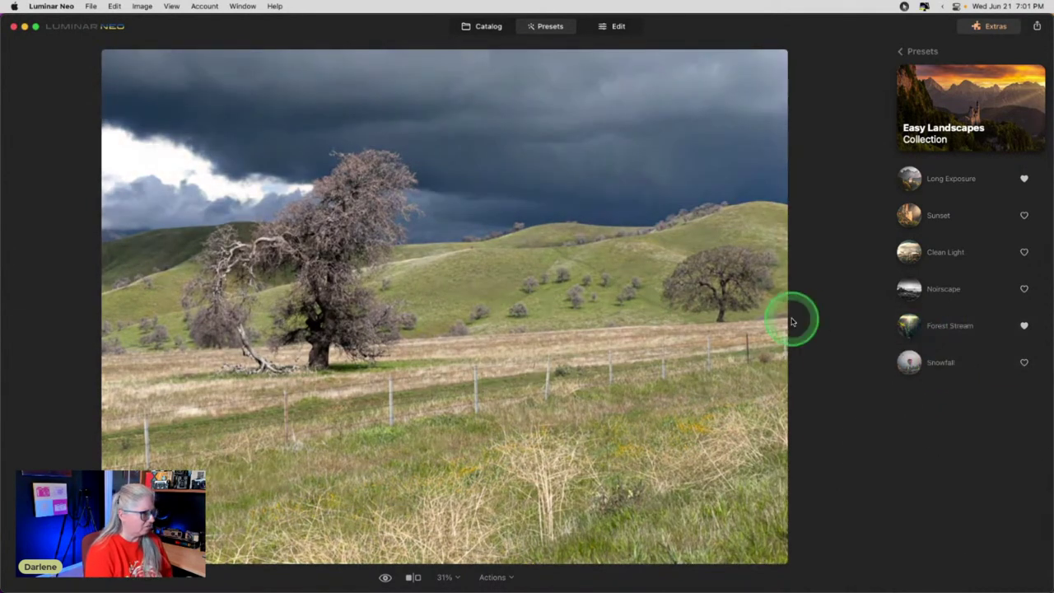
click(912, 321)
click(804, 311)
click(899, 314)
click(939, 288)
click(936, 251)
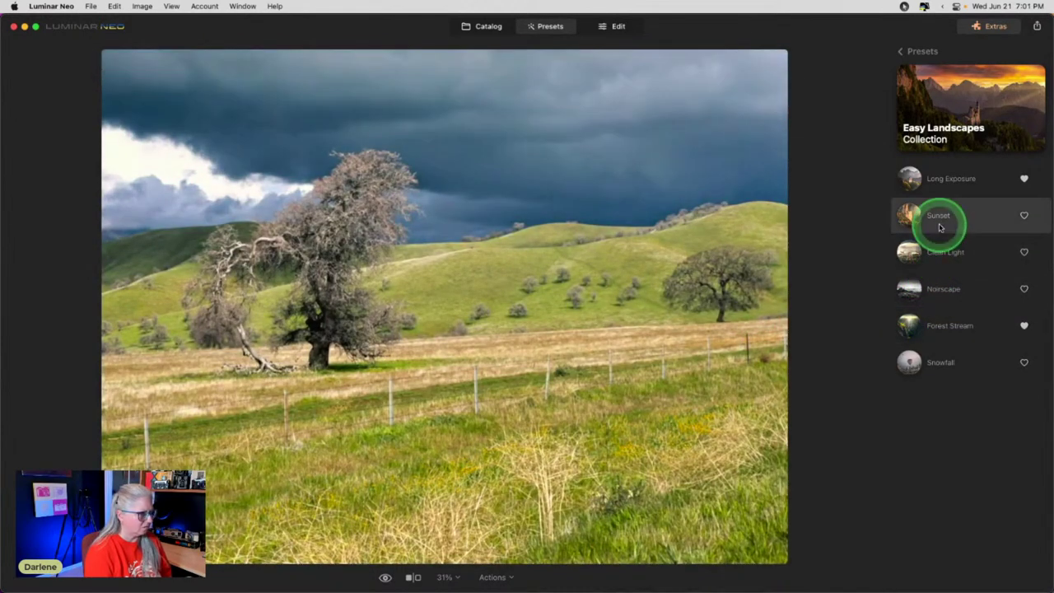
click(938, 176)
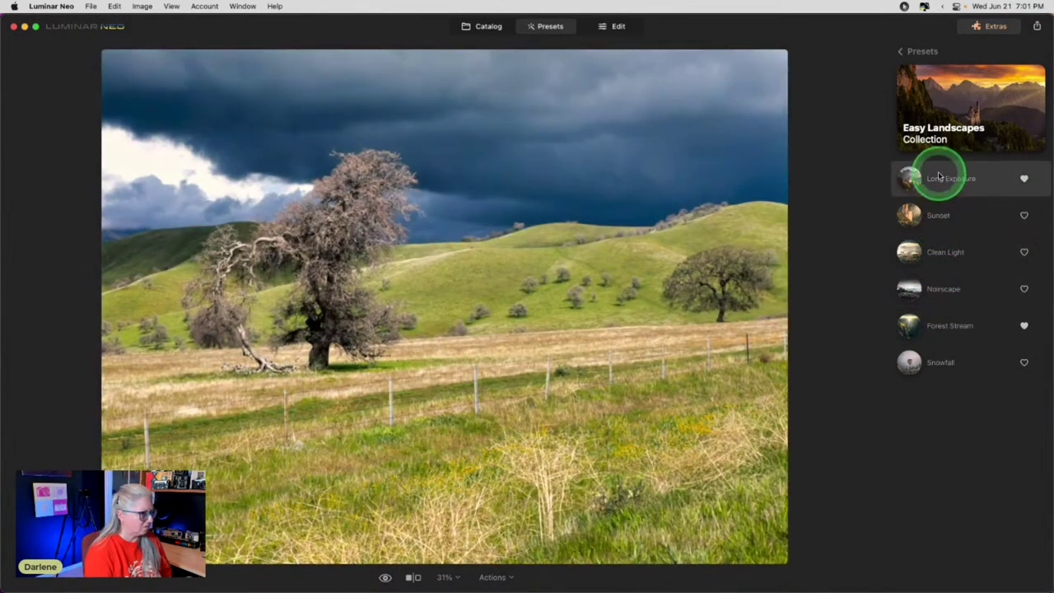
click(897, 172)
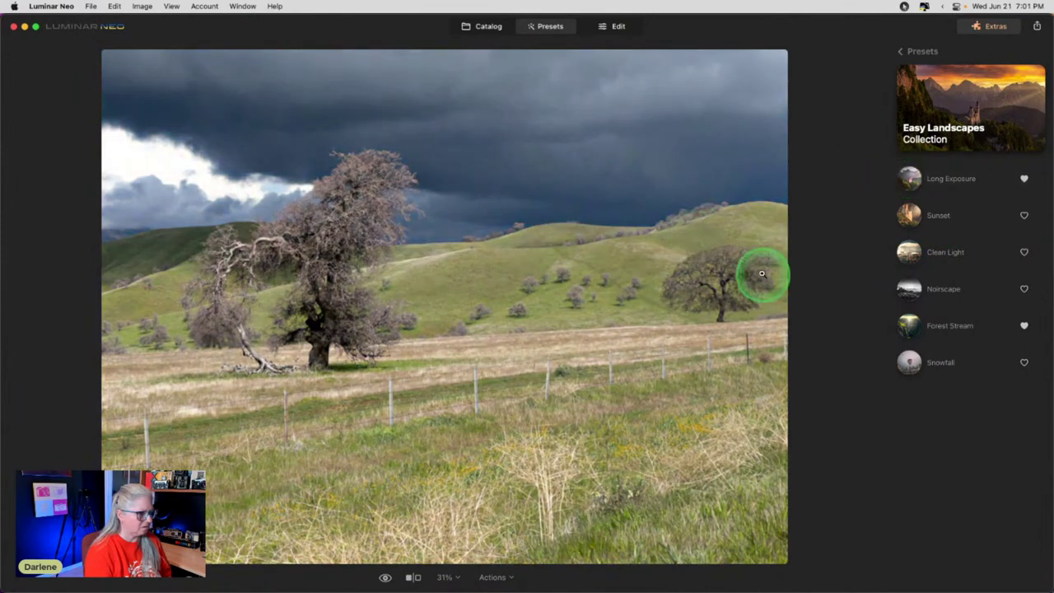
click(918, 321)
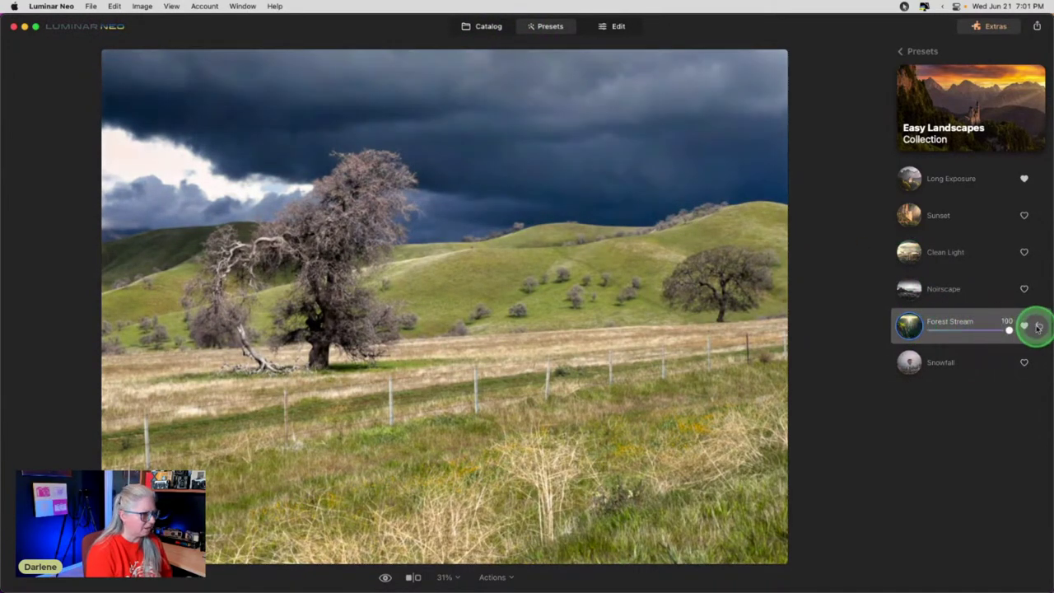
Check the tree photo's camera and lens information in the Catalog, and bring the photo into Edit.
click(484, 26)
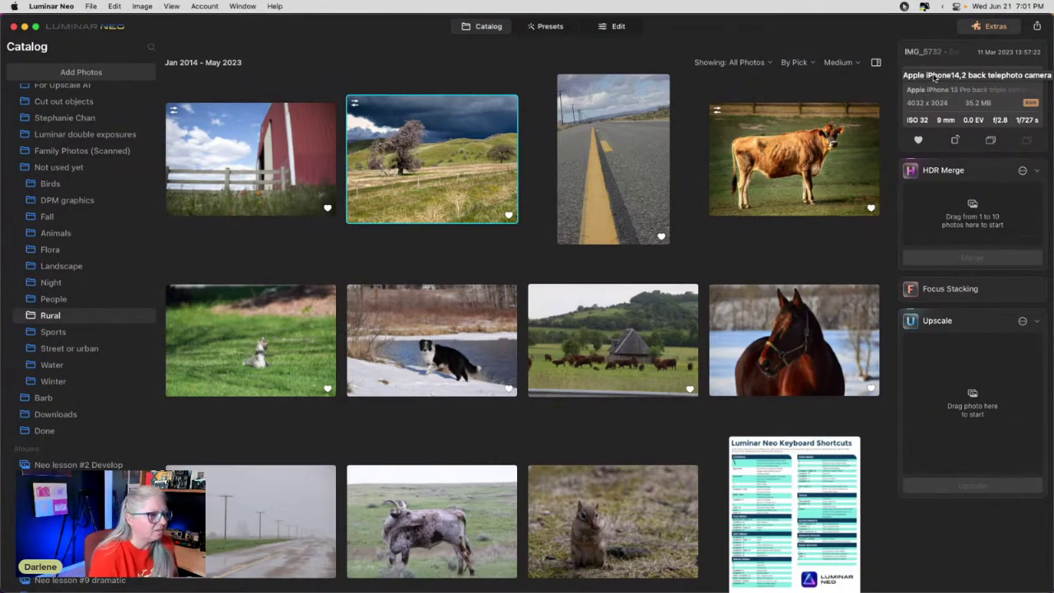
click(933, 87)
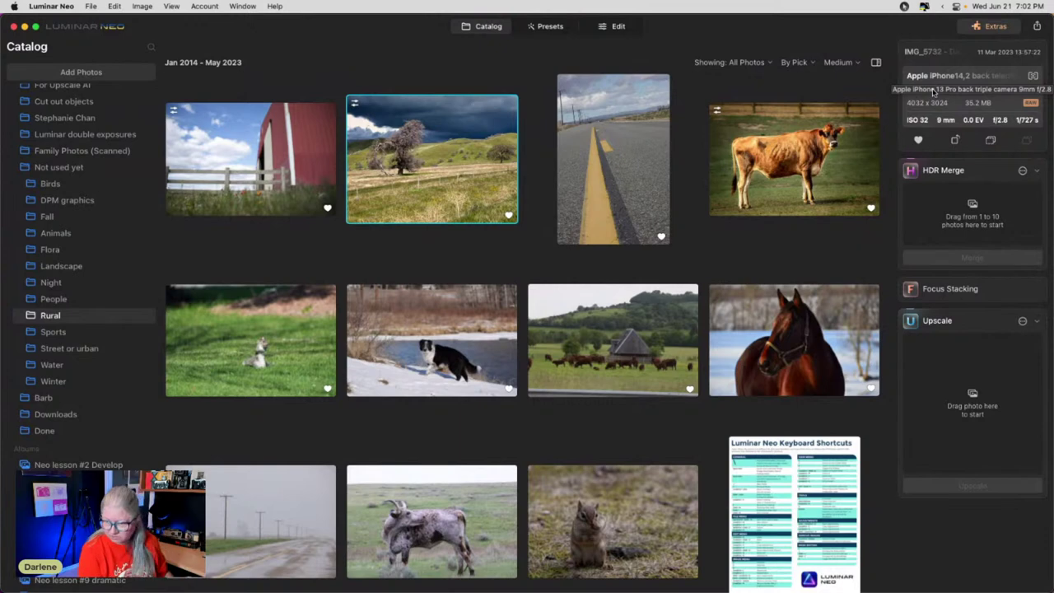
click(613, 26)
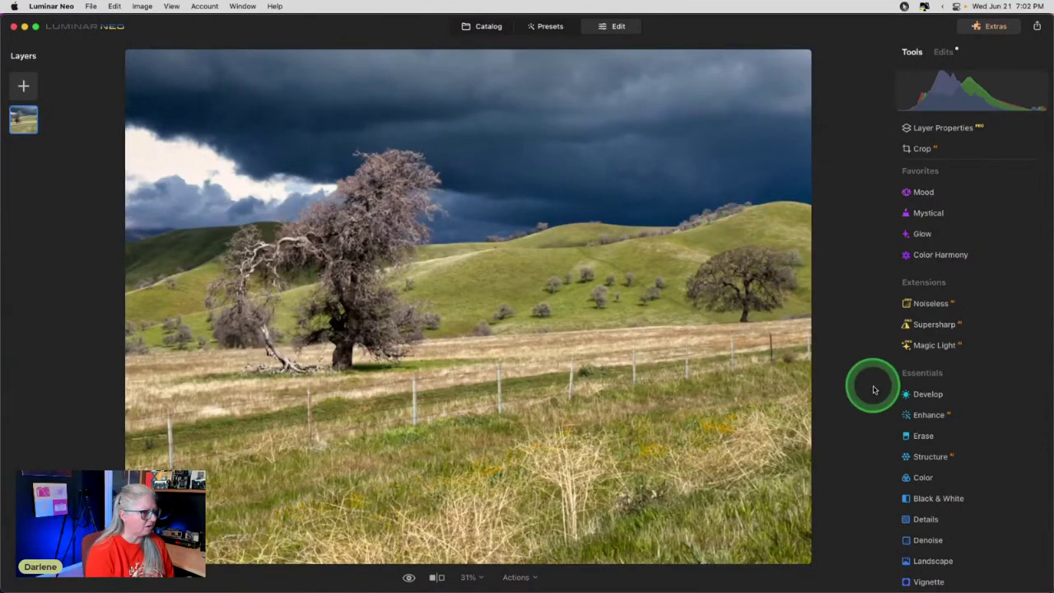
Set the crop ratio to Free and crop away the lower foreground grass and a narrow strip beside the large tree.
click(955, 153)
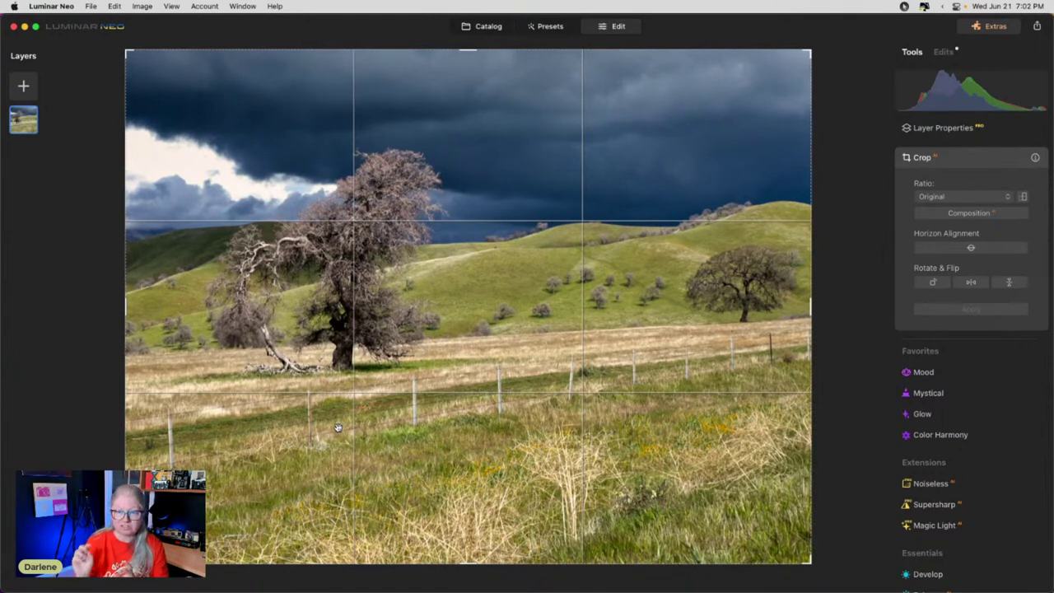
click(658, 416)
click(739, 411)
click(527, 405)
click(206, 407)
click(282, 519)
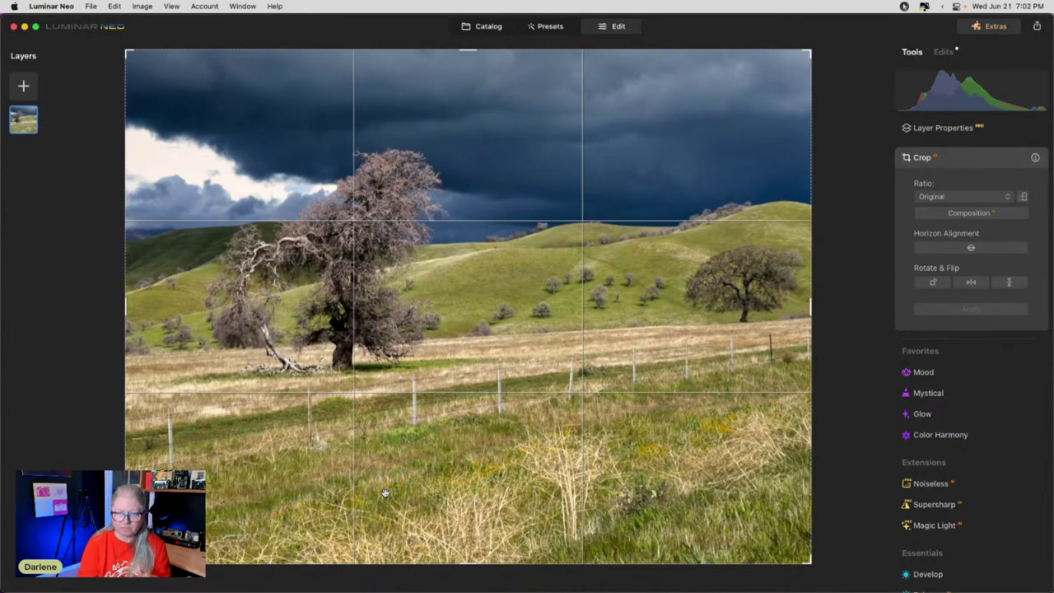
click(951, 201)
click(948, 175)
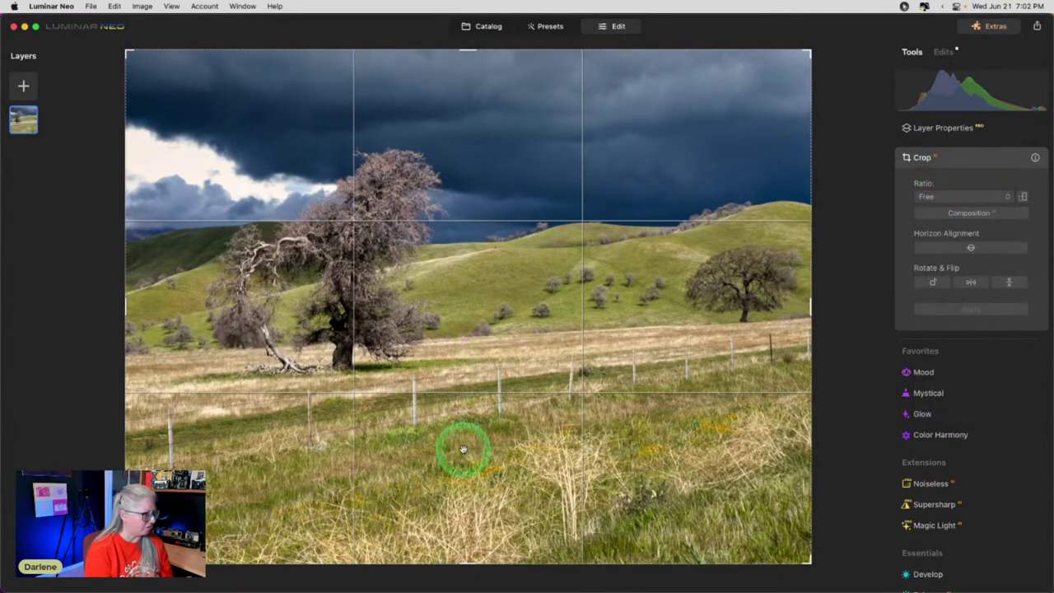
drag(466, 563, 481, 453)
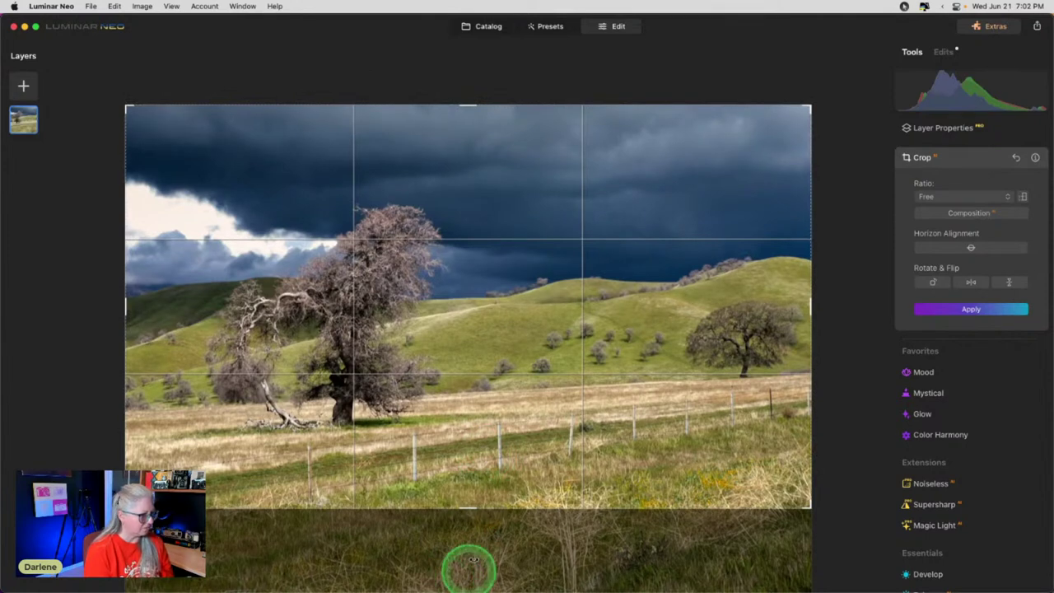
drag(127, 304, 159, 306)
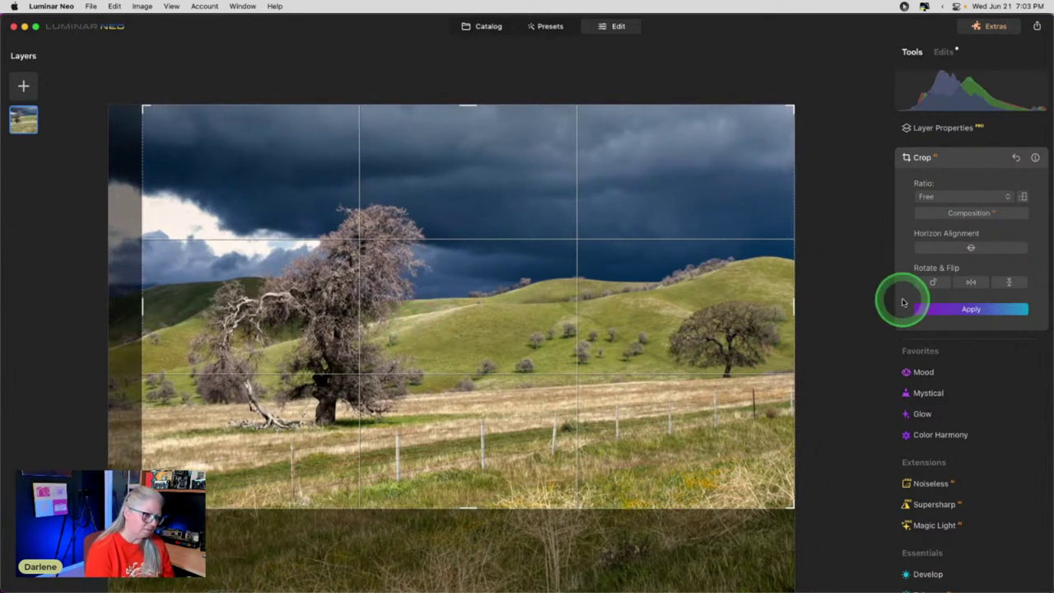
Flip the tree photo horizontally, loosen the crop to regain space beside the large tree, and apply the crop.
click(971, 282)
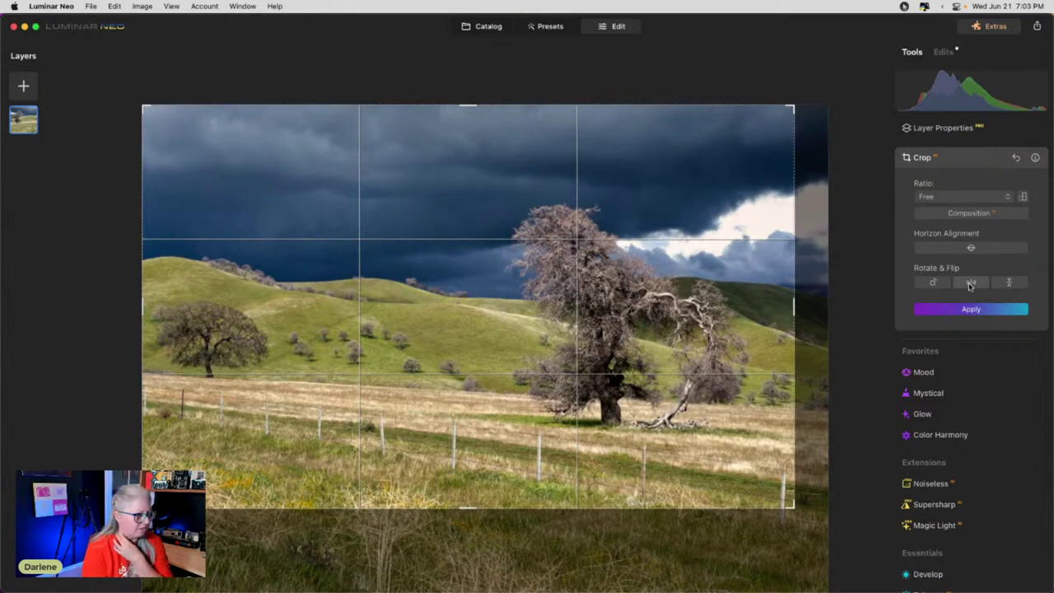
drag(798, 303, 796, 306)
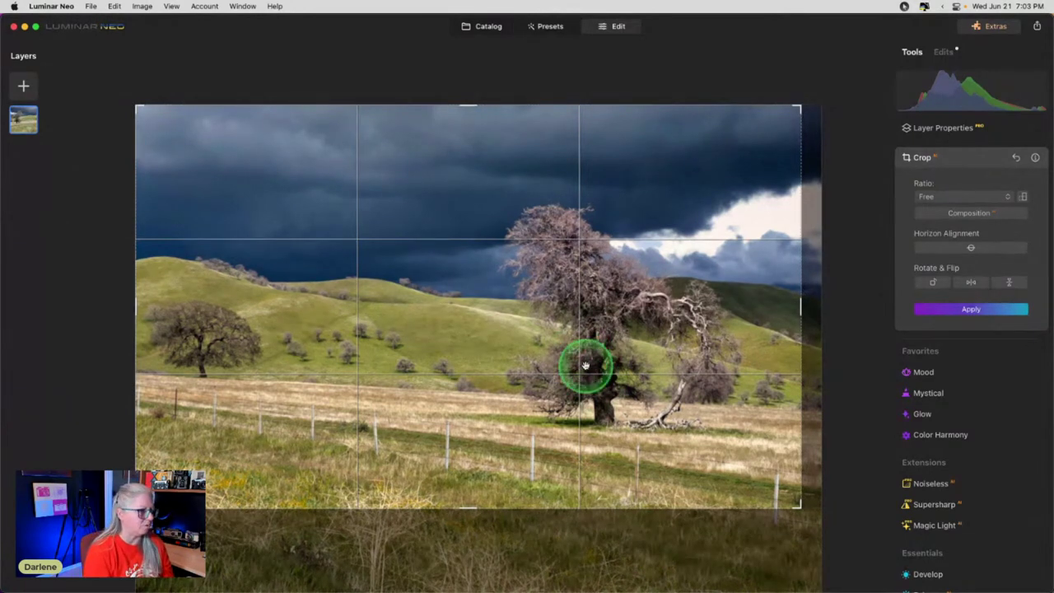
drag(452, 504, 467, 510)
mouse_move(801, 307)
mouse_down()
mouse_move(783, 305)
mouse_move(816, 306)
mouse_up()
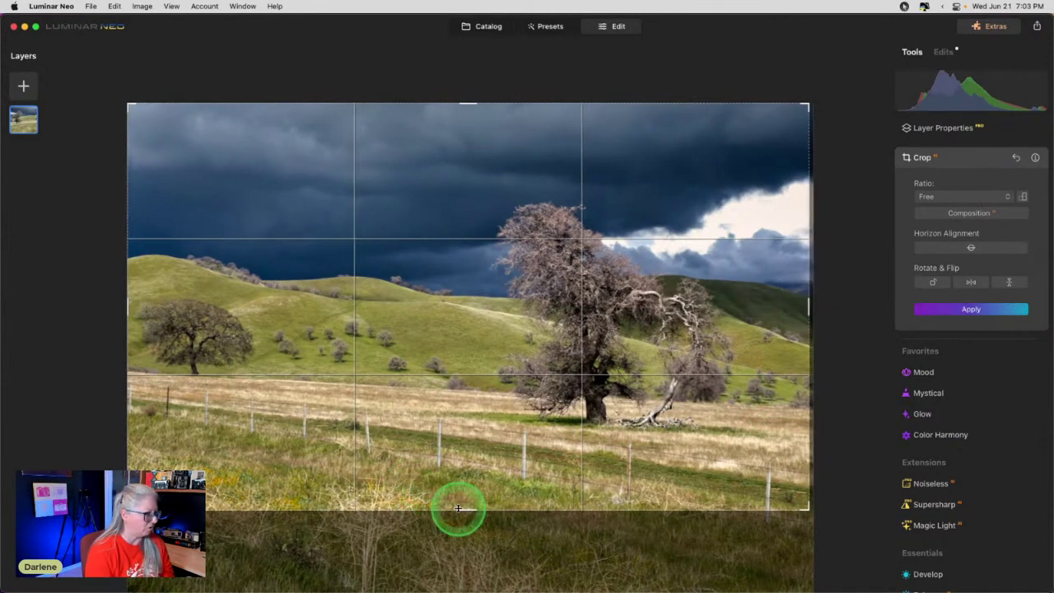
click(466, 510)
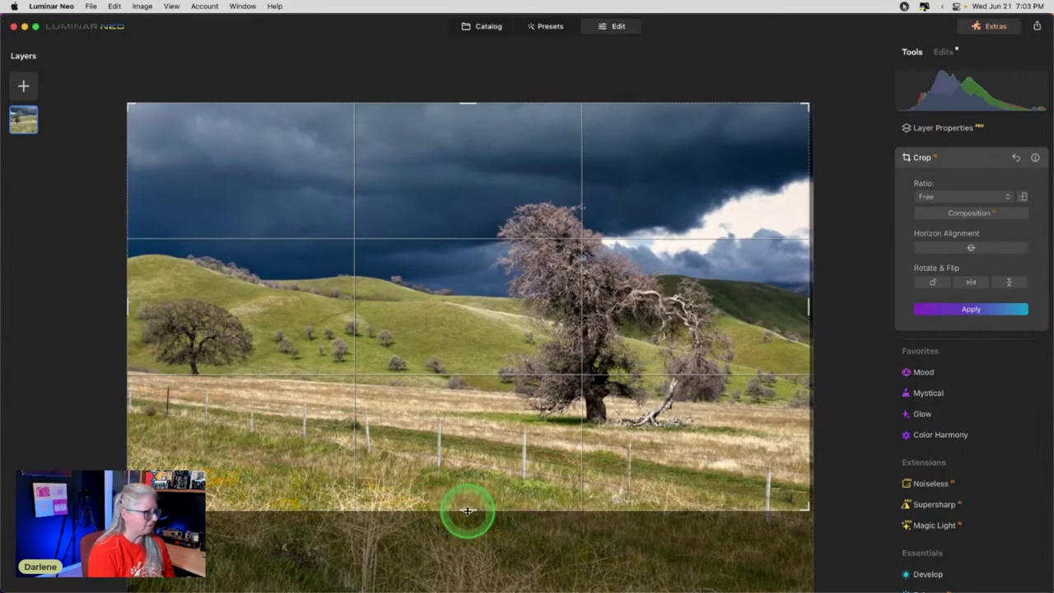
key(Return)
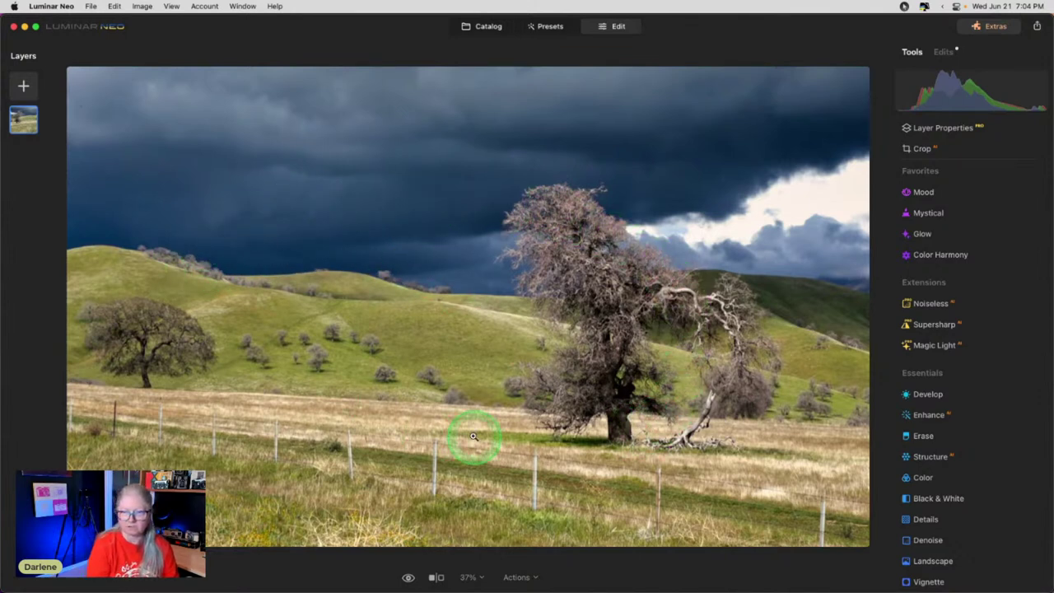
Flip the cropped tree photo back to its original orientation for comparison, and mirror it horizontally again.
click(963, 150)
click(969, 282)
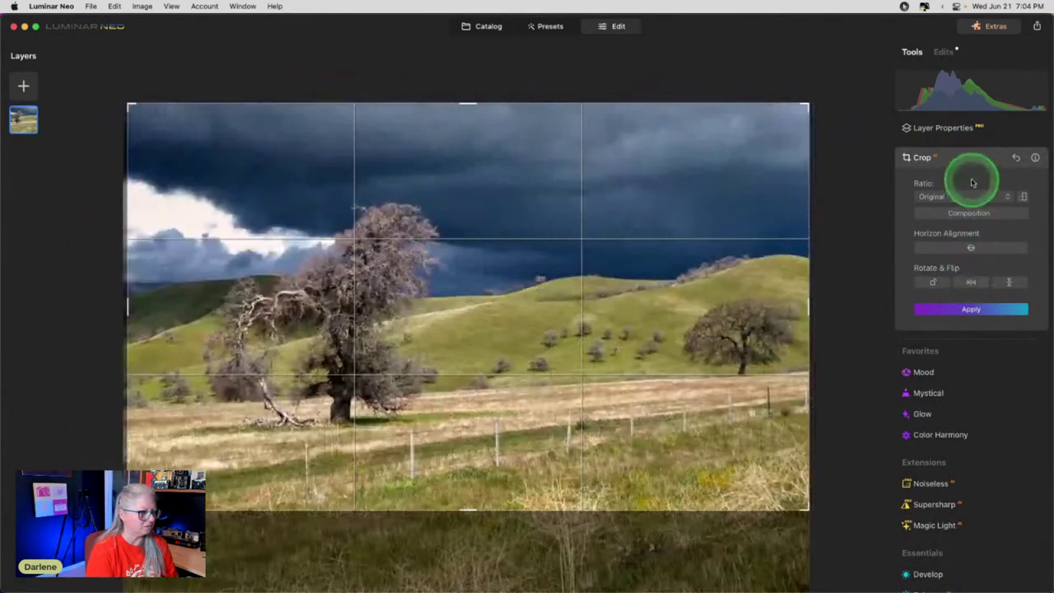
click(961, 160)
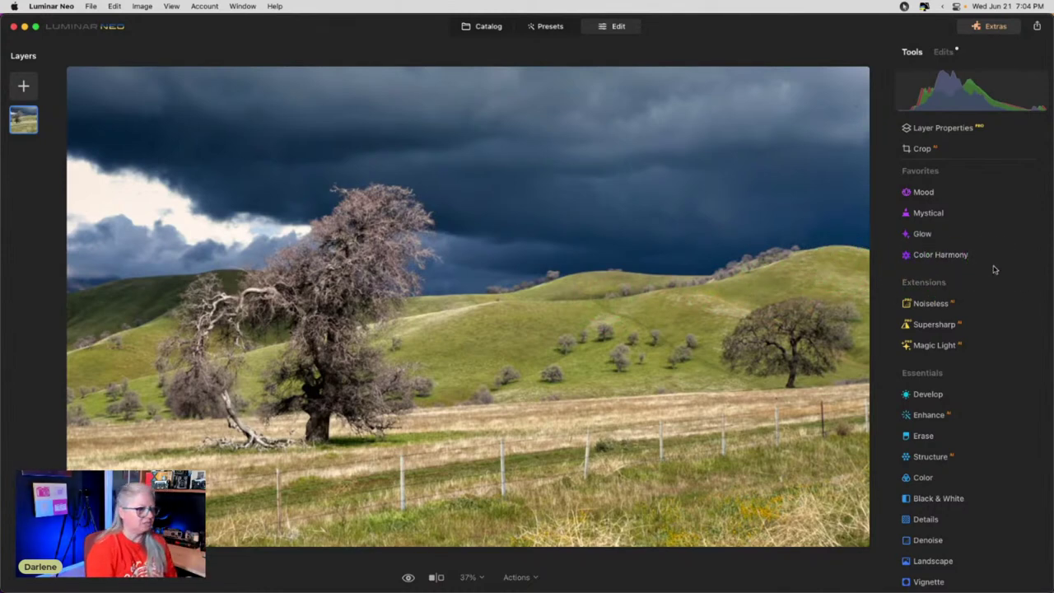
click(969, 153)
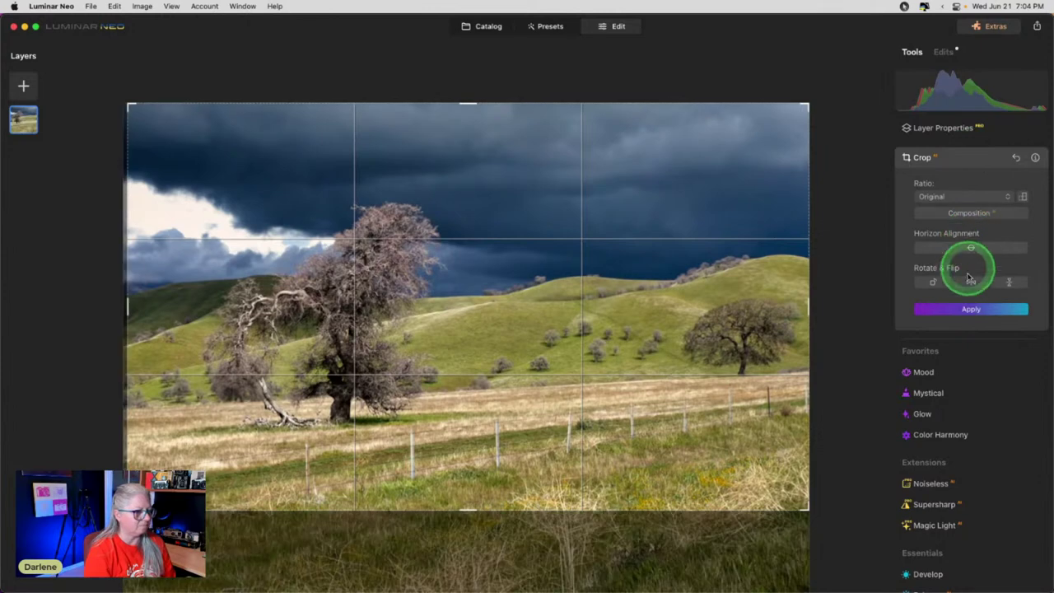
click(970, 281)
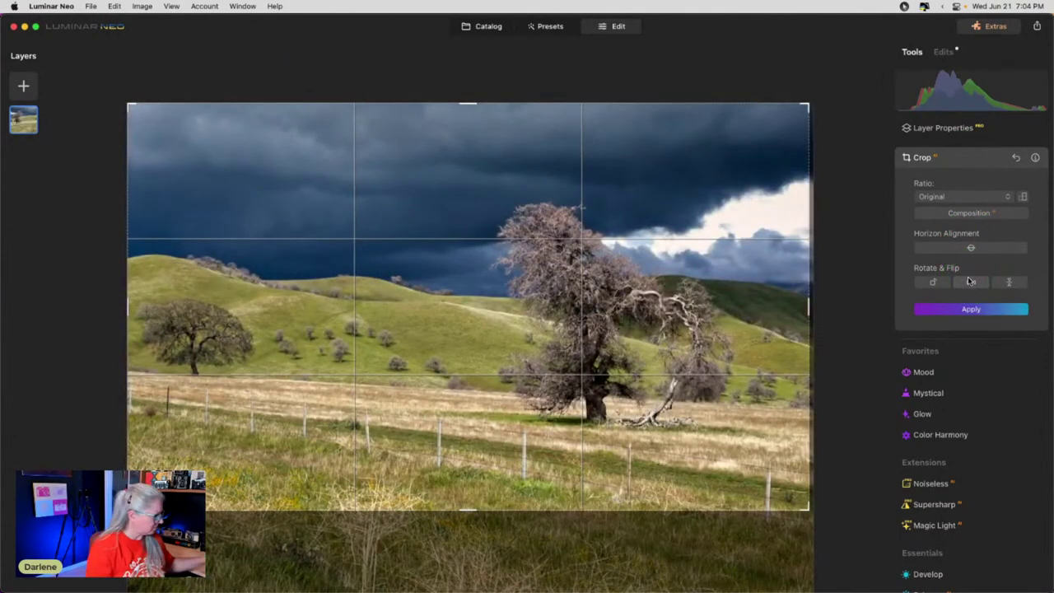
click(957, 159)
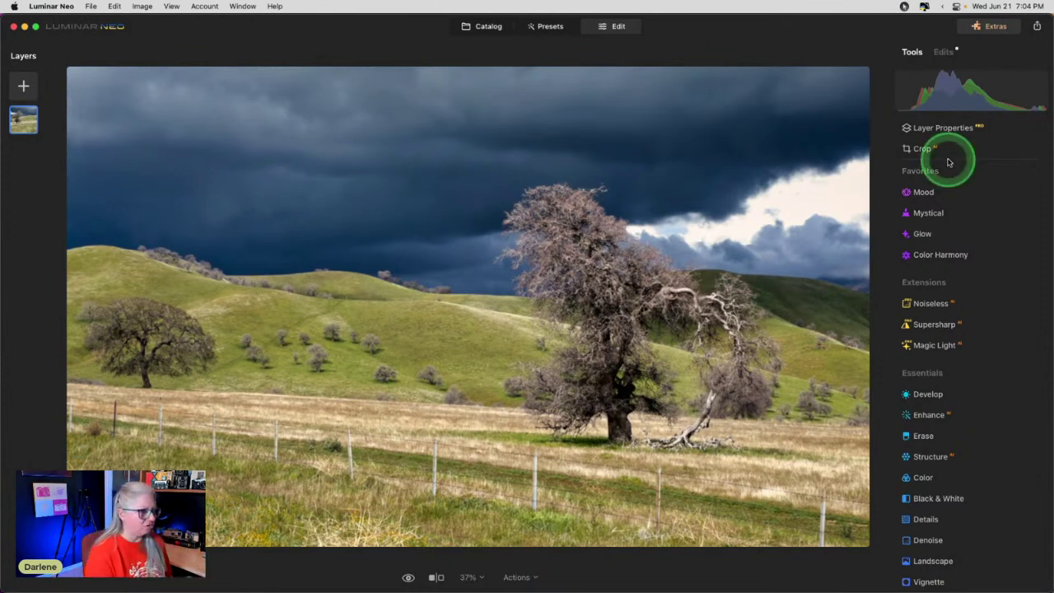
Reopen the RAW Develop edit, show the clipping warnings, and set Highlights to -53 and Exposure to 0.02.
click(943, 51)
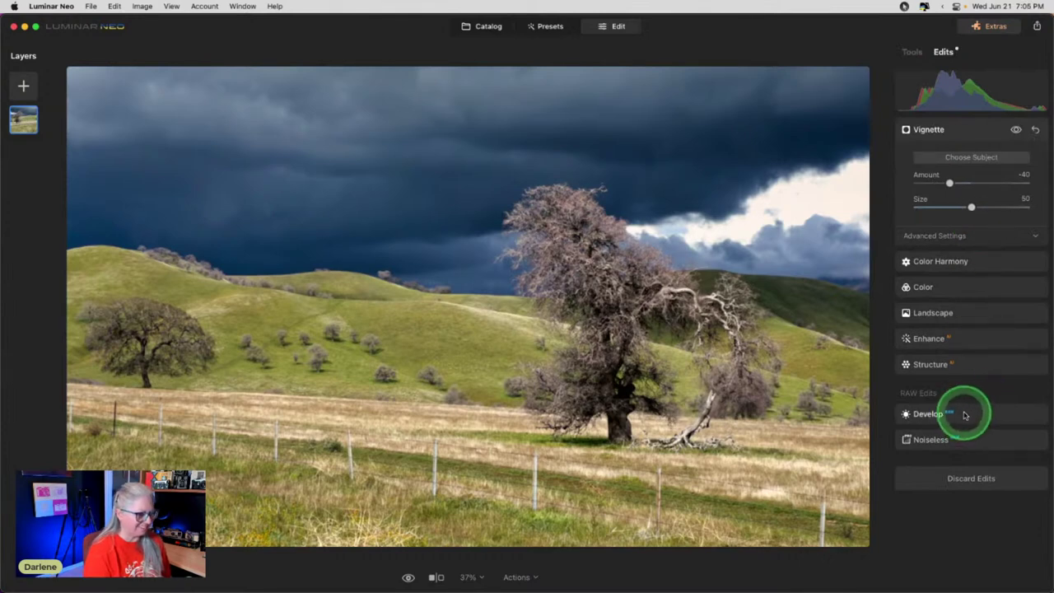
click(928, 414)
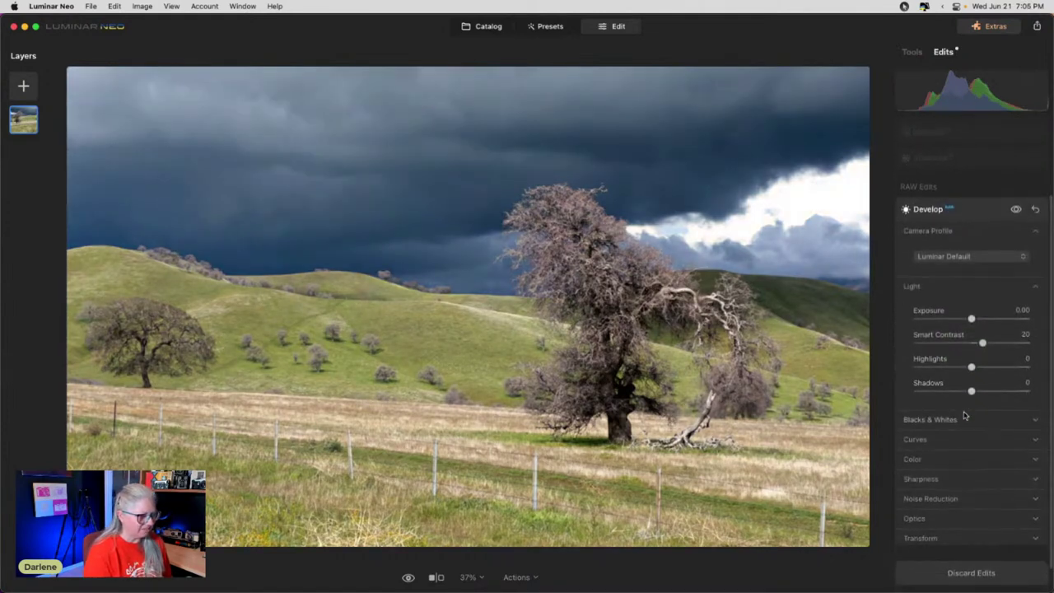
scroll(965, 415, down, 1)
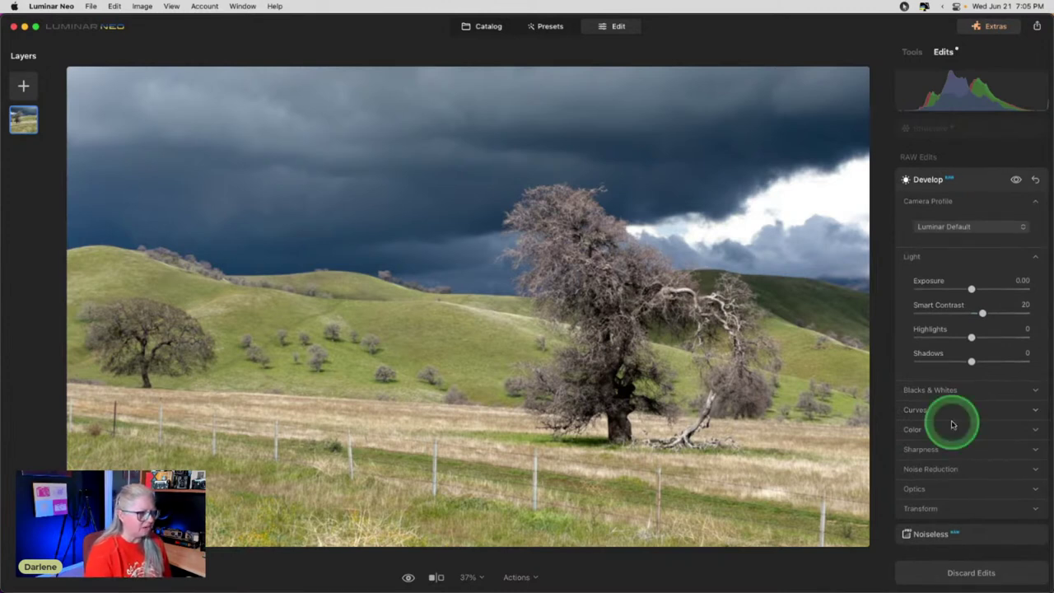
key(j)
drag(970, 337, 951, 336)
mouse_move(970, 288)
mouse_down()
mouse_move(960, 289)
mouse_move(971, 288)
mouse_up()
click(953, 338)
drag(953, 339, 942, 337)
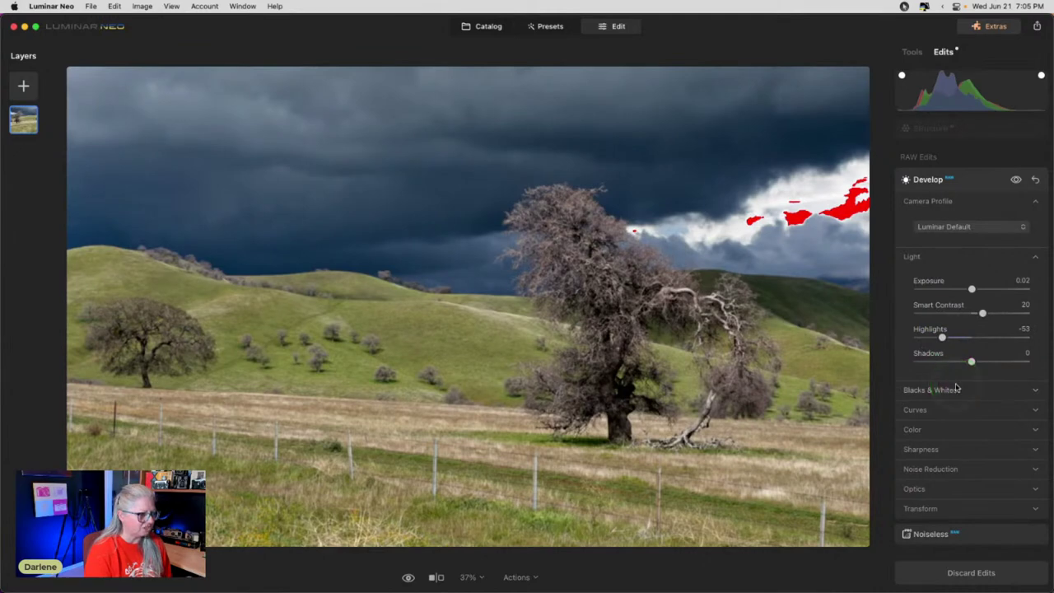
Set Blacks to -28, Exposure to -0.04 and Shadows to 15 in the RAW Develop edit, and view the available camera profiles.
click(933, 389)
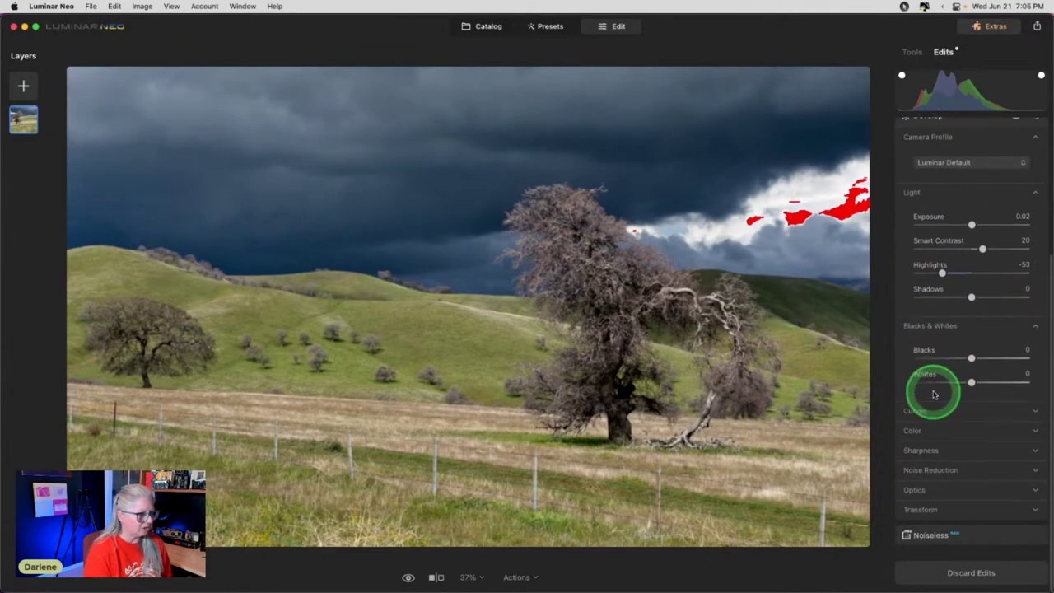
mouse_move(972, 357)
mouse_down()
mouse_move(942, 355)
mouse_move(955, 356)
mouse_up()
drag(971, 295, 979, 296)
drag(972, 223, 971, 224)
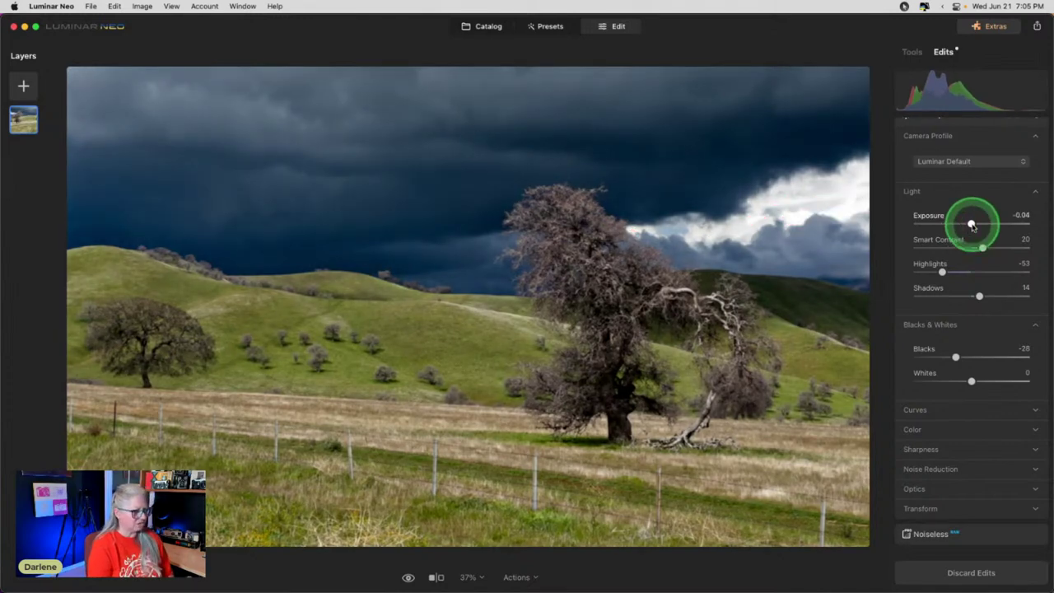
drag(971, 225, 972, 225)
drag(977, 293, 989, 297)
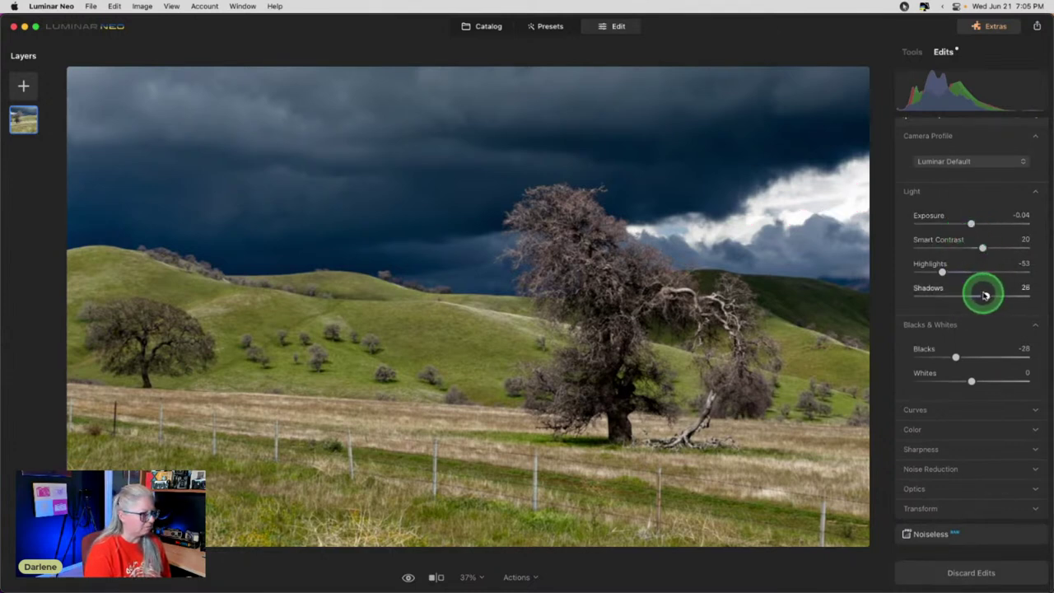
scroll(979, 293, up, 3)
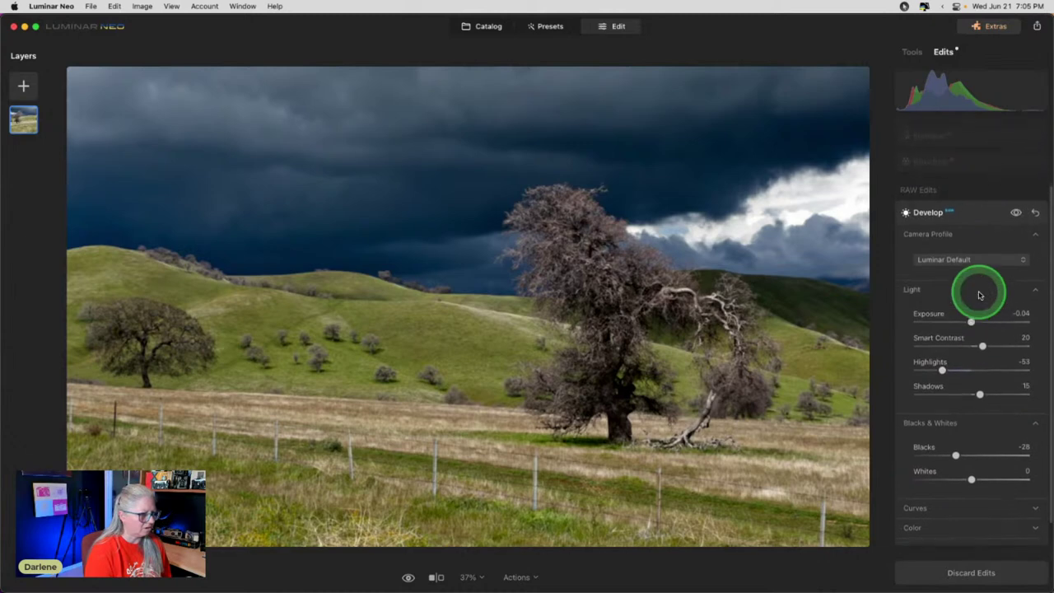
click(971, 286)
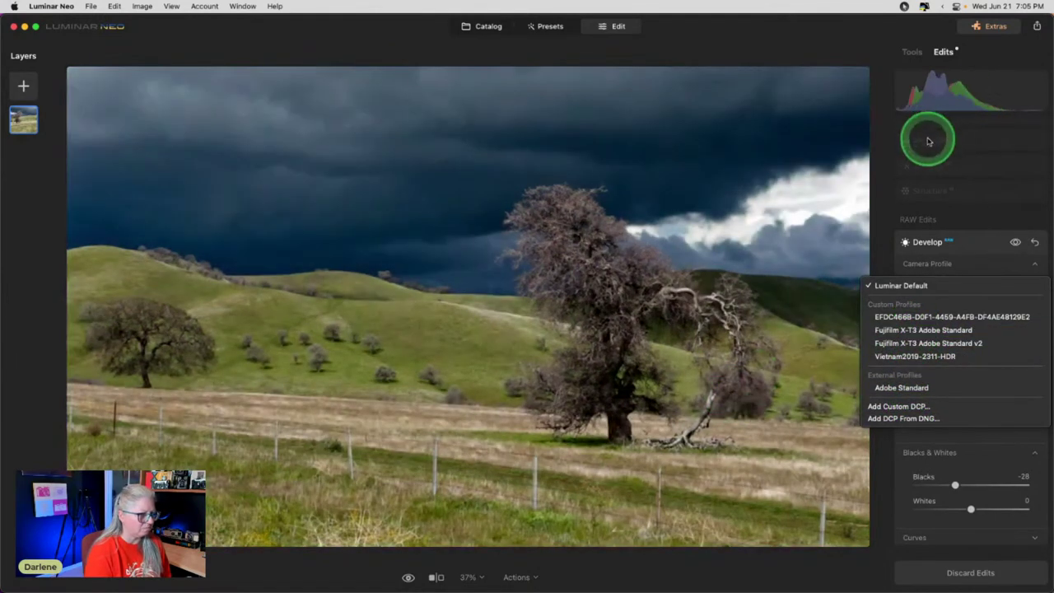
click(978, 245)
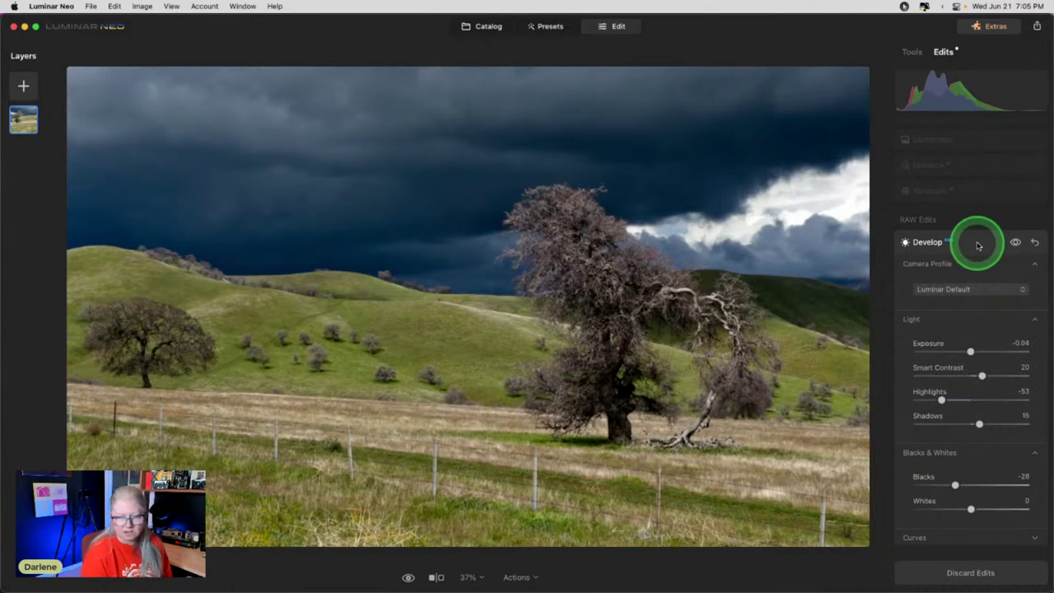
Reopen the preset's Structure edit, set Amount to 52 and Boost to 40, and open its masking options.
click(974, 193)
click(978, 314)
drag(977, 315, 1000, 314)
click(926, 342)
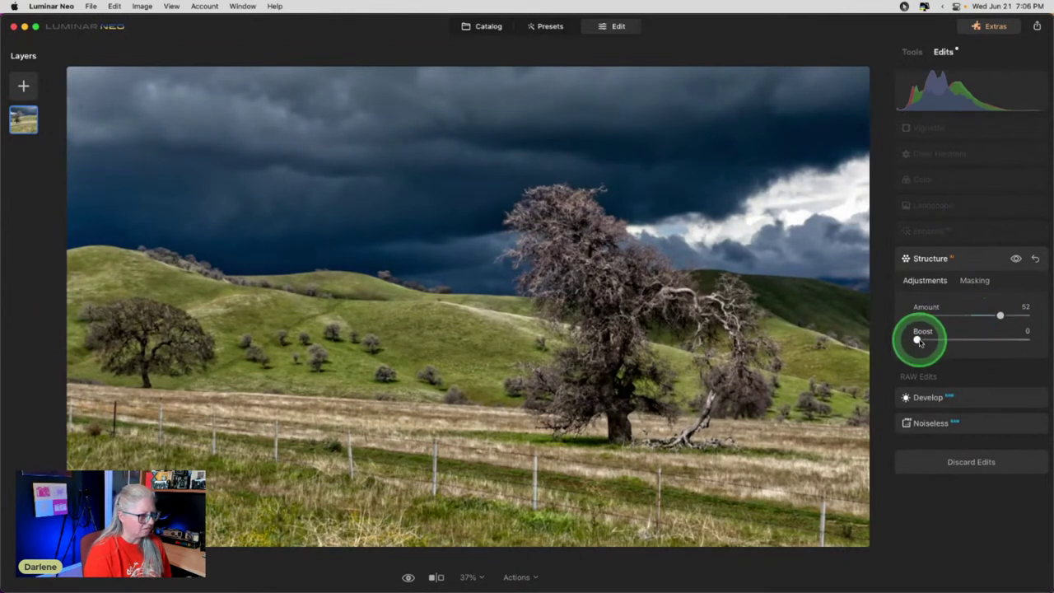
drag(919, 342, 958, 342)
click(974, 279)
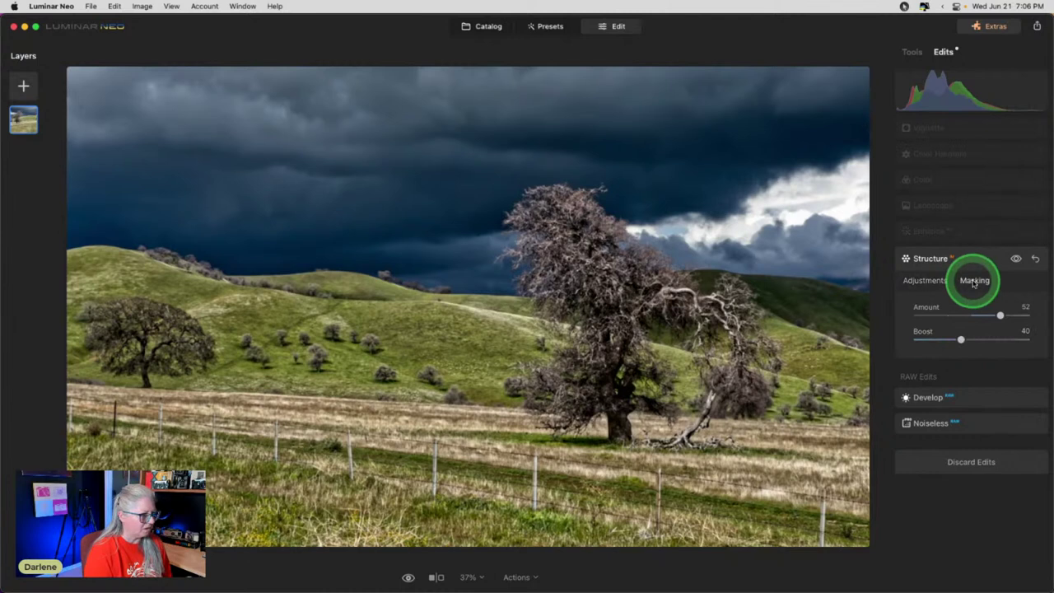
Add a brush mask to the Structure edit, set the brush strength to 67 and paint over the large tree.
click(927, 305)
drag(931, 388, 992, 387)
mouse_move(666, 330)
mouse_down()
mouse_move(593, 318)
mouse_move(614, 341)
mouse_move(632, 283)
mouse_move(543, 210)
mouse_move(579, 288)
mouse_move(546, 282)
mouse_move(595, 414)
mouse_move(609, 360)
mouse_move(625, 346)
mouse_move(736, 315)
mouse_move(689, 419)
mouse_move(640, 419)
mouse_move(557, 392)
mouse_move(604, 409)
mouse_move(617, 353)
mouse_move(554, 234)
mouse_move(609, 271)
mouse_move(598, 255)
mouse_up()
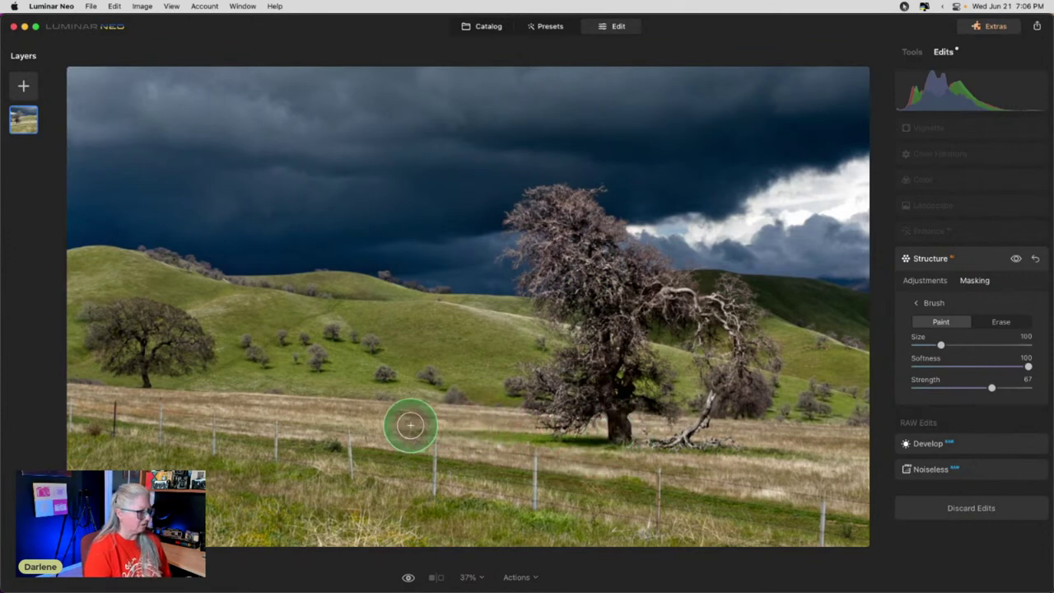
Set the brush strength to 26 and paint Structure onto the dry grass field in the foreground.
click(944, 387)
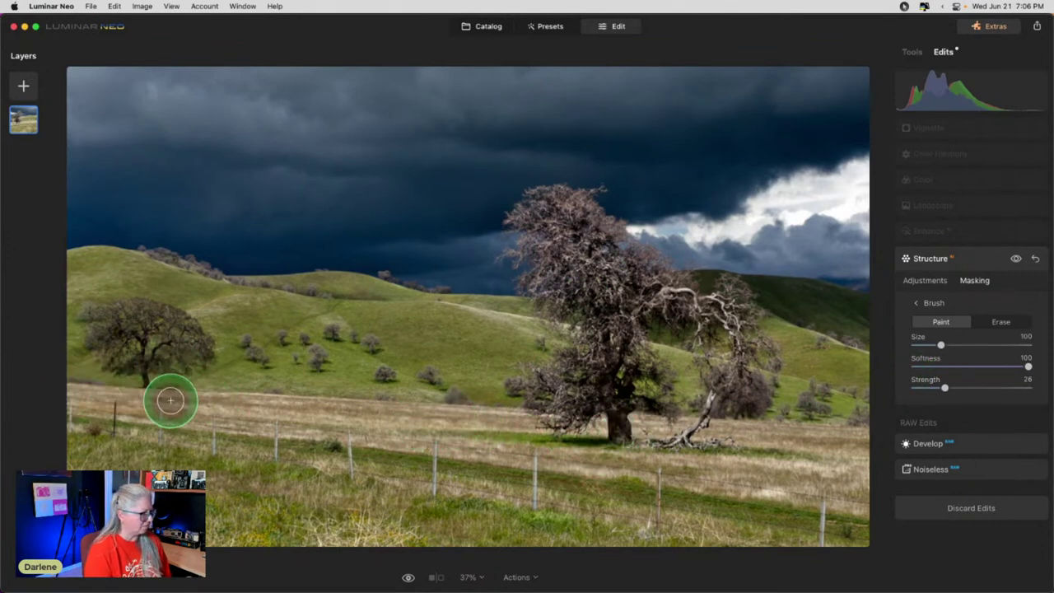
mouse_move(332, 404)
mouse_down()
mouse_move(839, 439)
mouse_move(328, 411)
mouse_up()
mouse_move(461, 424)
mouse_down()
mouse_move(790, 442)
mouse_move(431, 435)
mouse_up()
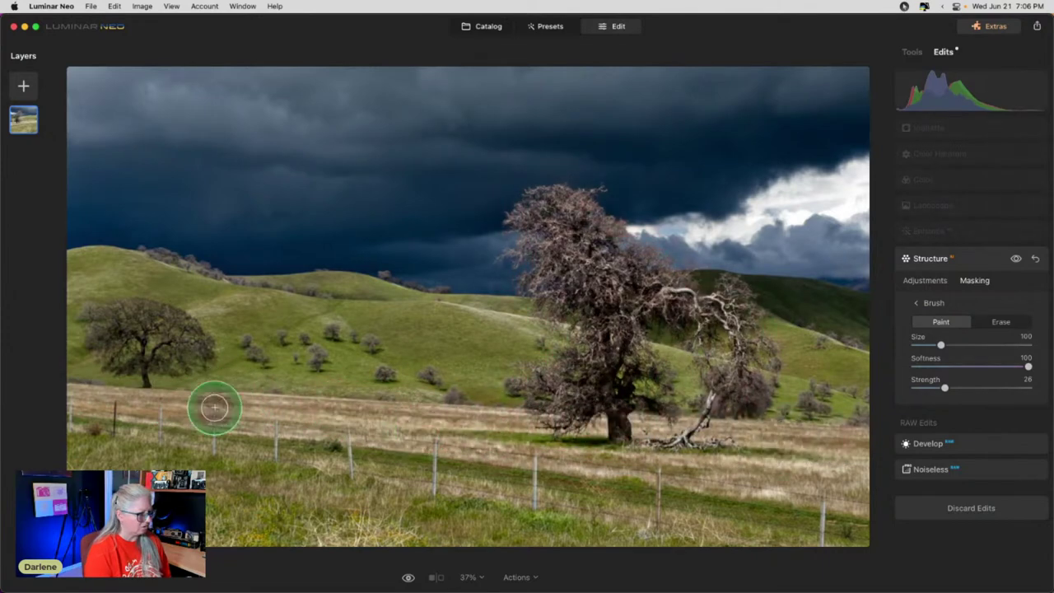
mouse_move(354, 416)
mouse_down()
mouse_move(502, 470)
mouse_move(536, 398)
mouse_up()
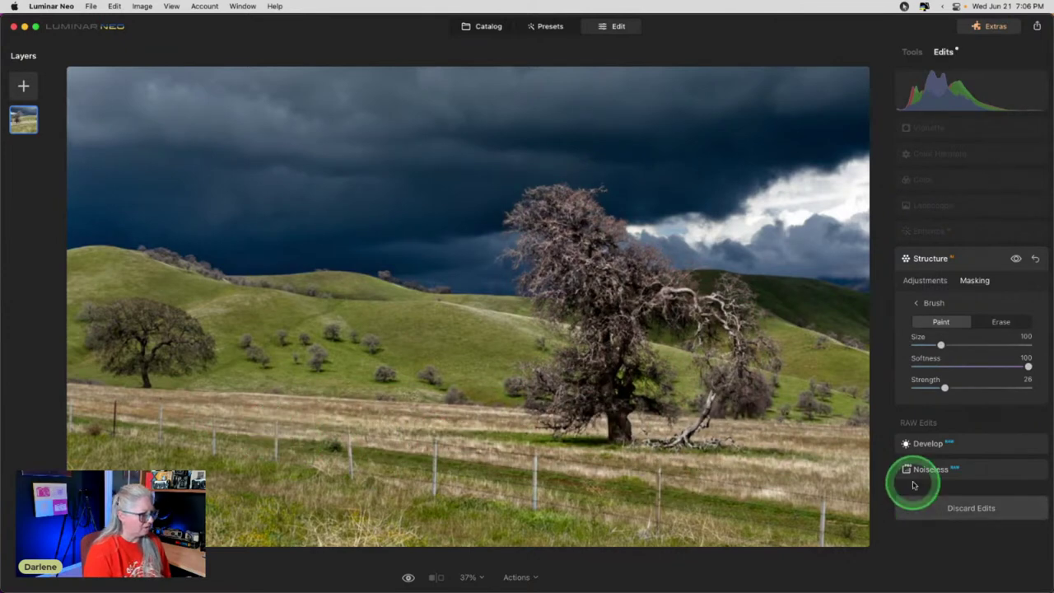
Switch the mask brush to Erase and brush Structure away from parts of the grass field.
click(998, 323)
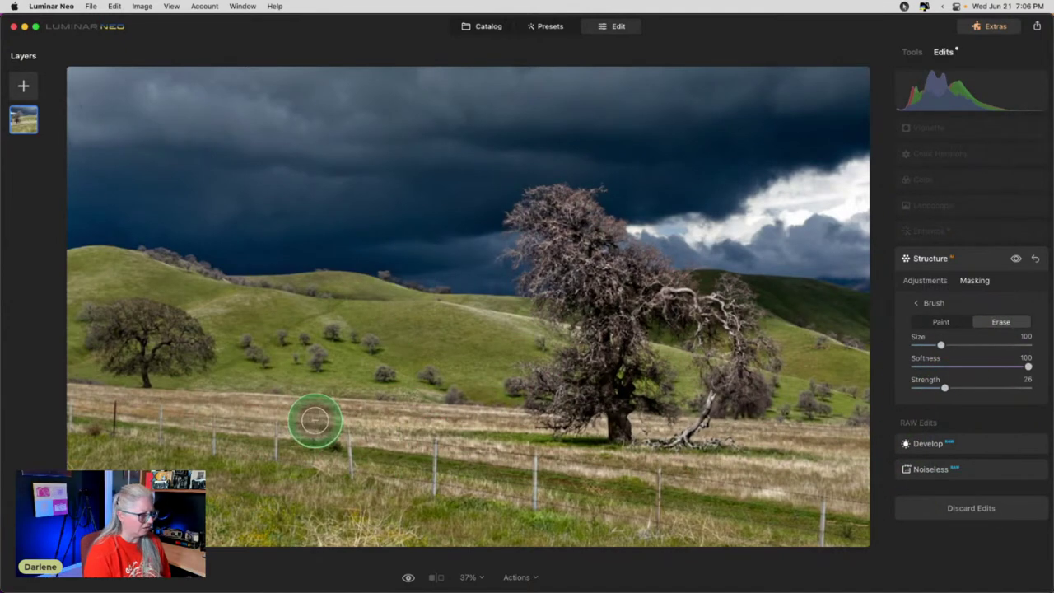
mouse_move(411, 402)
mouse_down()
mouse_move(396, 407)
mouse_move(390, 435)
mouse_move(459, 456)
mouse_up()
mouse_move(305, 447)
mouse_down()
mouse_move(454, 417)
mouse_move(402, 451)
mouse_move(310, 414)
mouse_move(461, 381)
mouse_up()
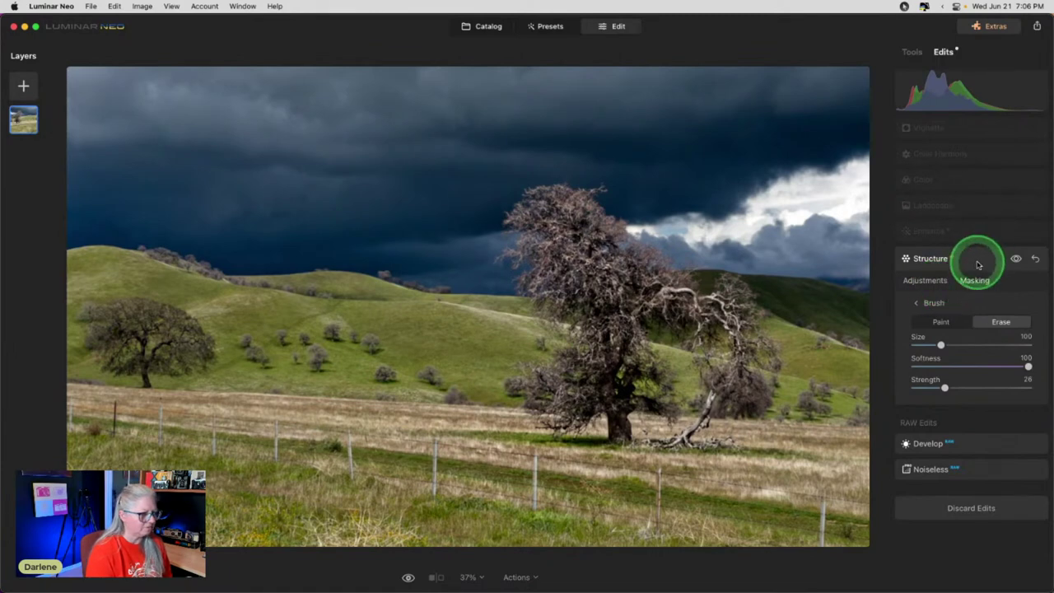
Reopen the preset's Enhance edit and set Accent to 51 and Sky Enhancer to 0.
click(971, 231)
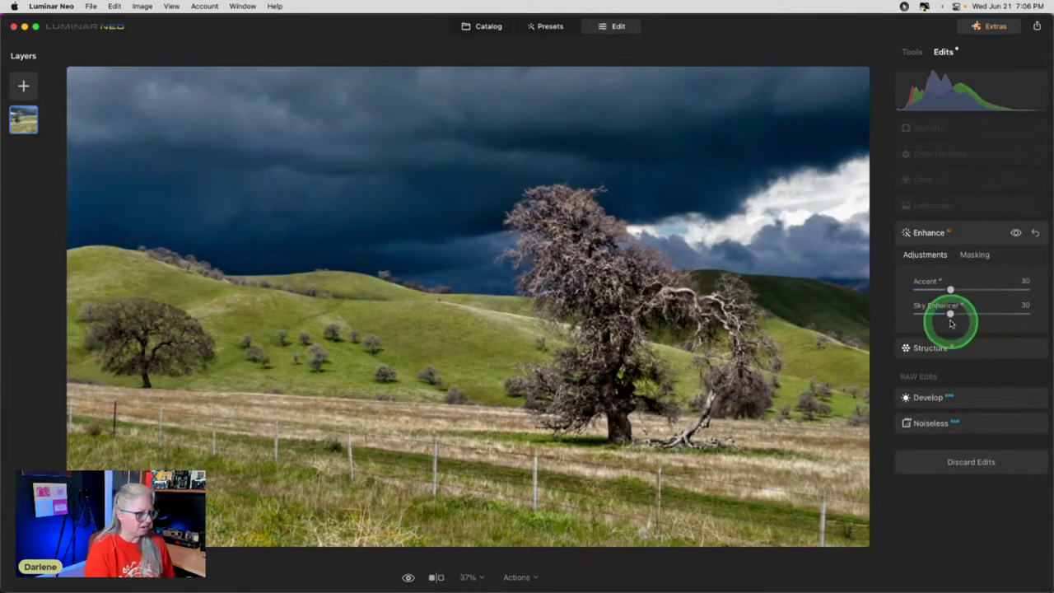
drag(949, 289, 974, 288)
click(955, 288)
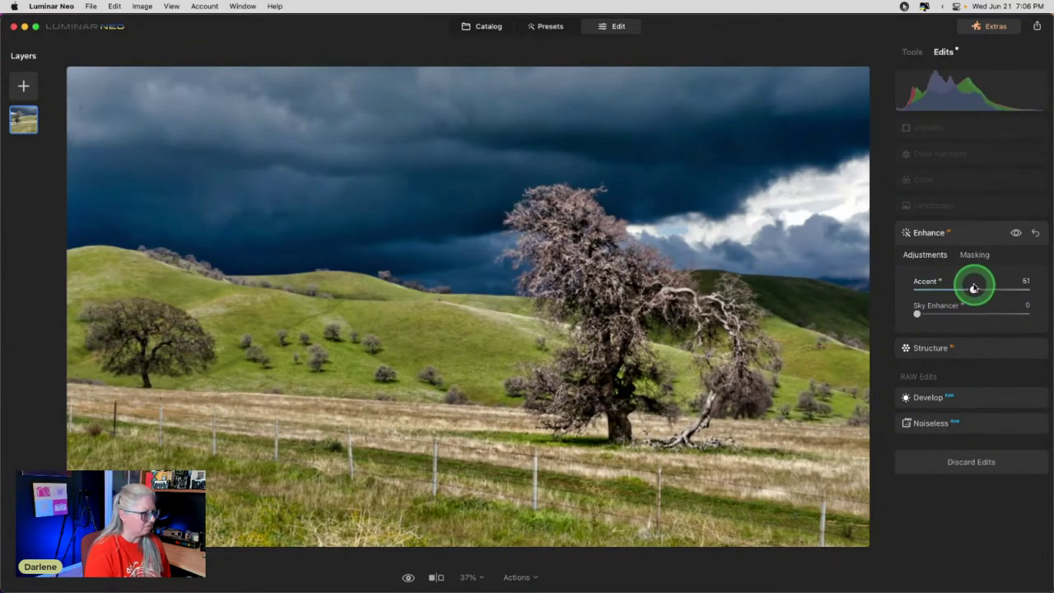
Reopen the RAW Develop edit and set the white balance Temperature to 5723.
click(969, 207)
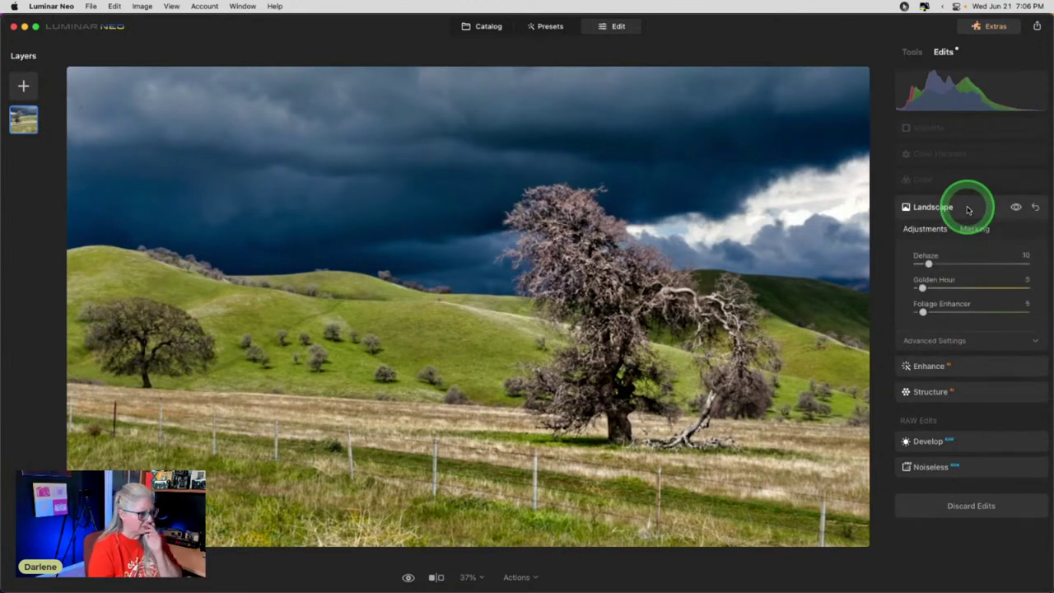
click(965, 442)
click(965, 441)
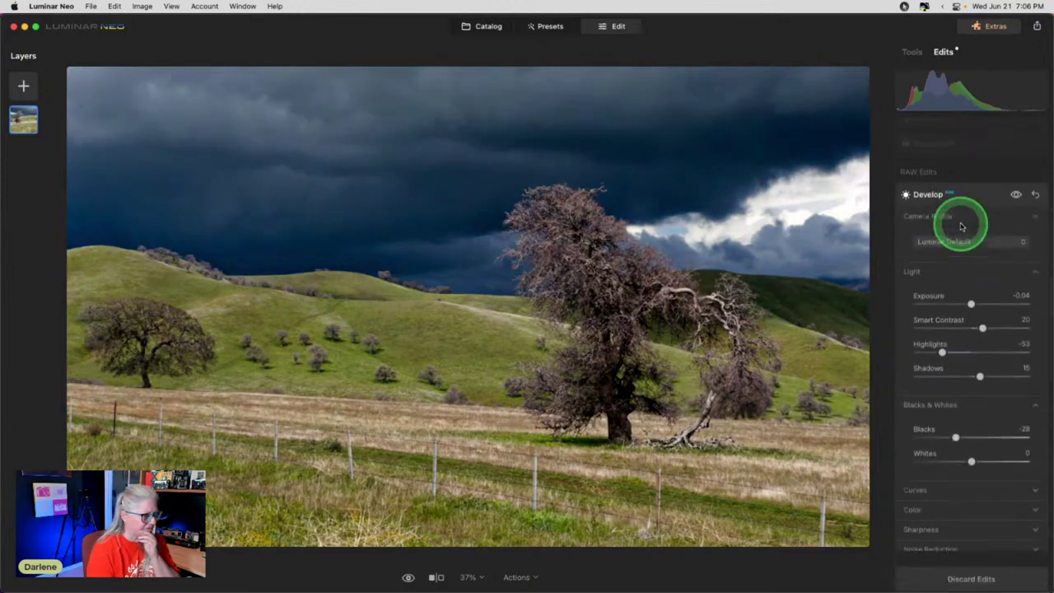
scroll(957, 223, down, 2)
click(932, 430)
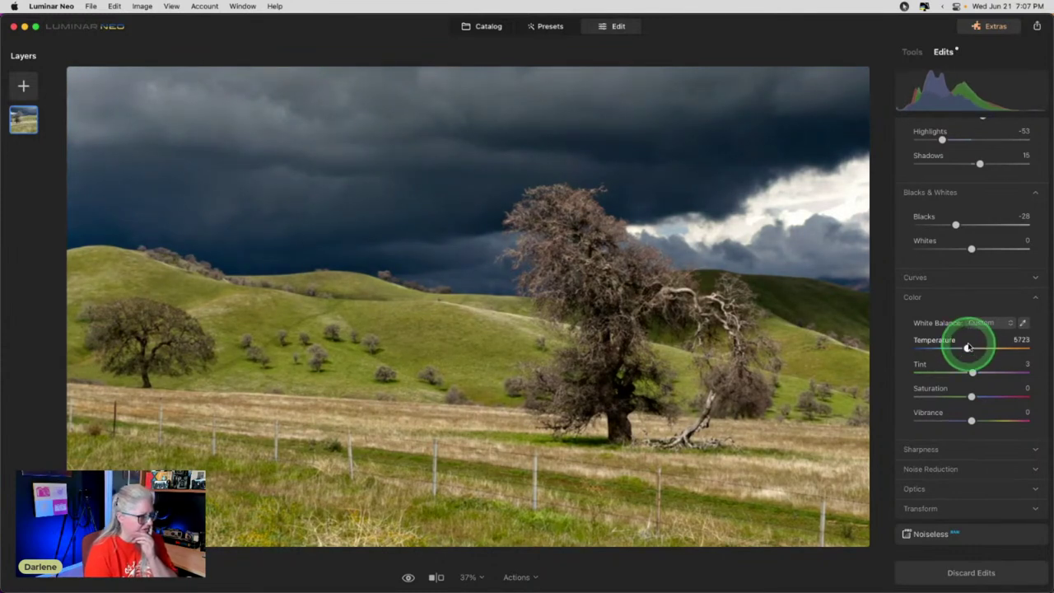
In the Landscape edit, set Foliage Enhancer to 13, Foliage Hue to -29 and Golden Hour to 0.
scroll(969, 348, up, 5)
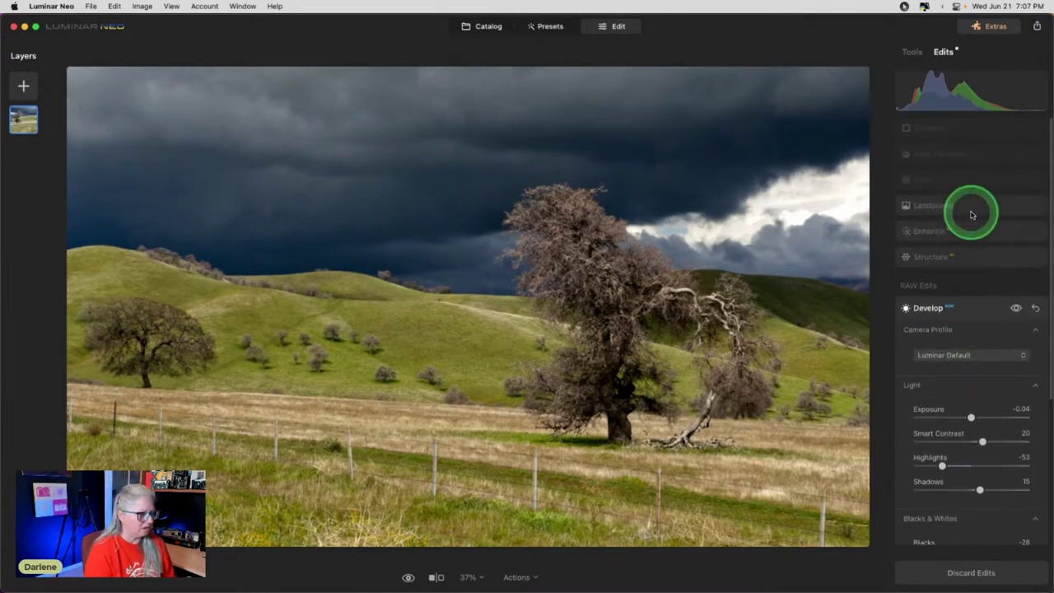
click(971, 214)
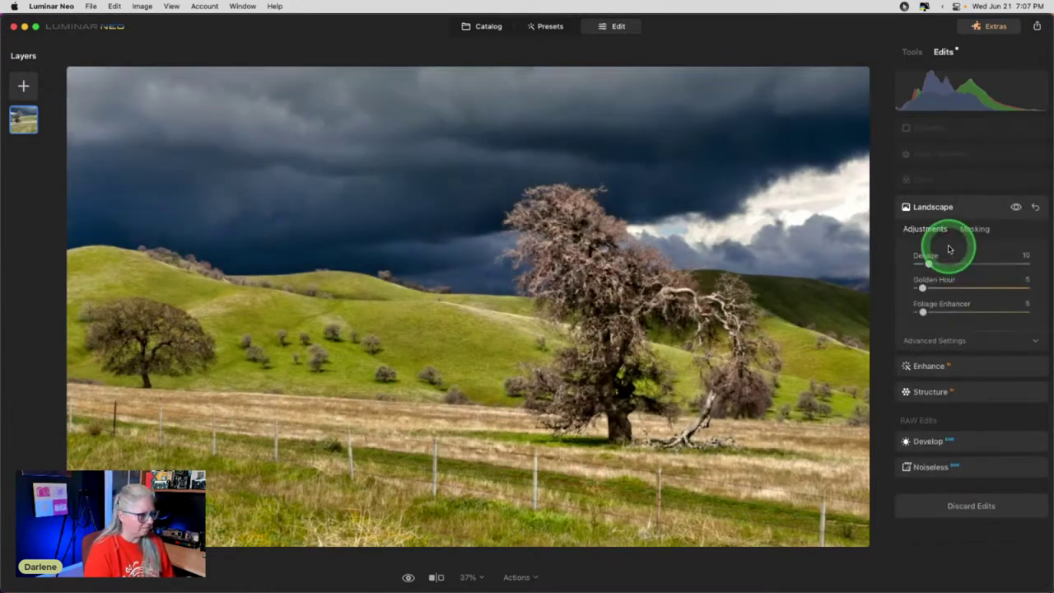
click(946, 346)
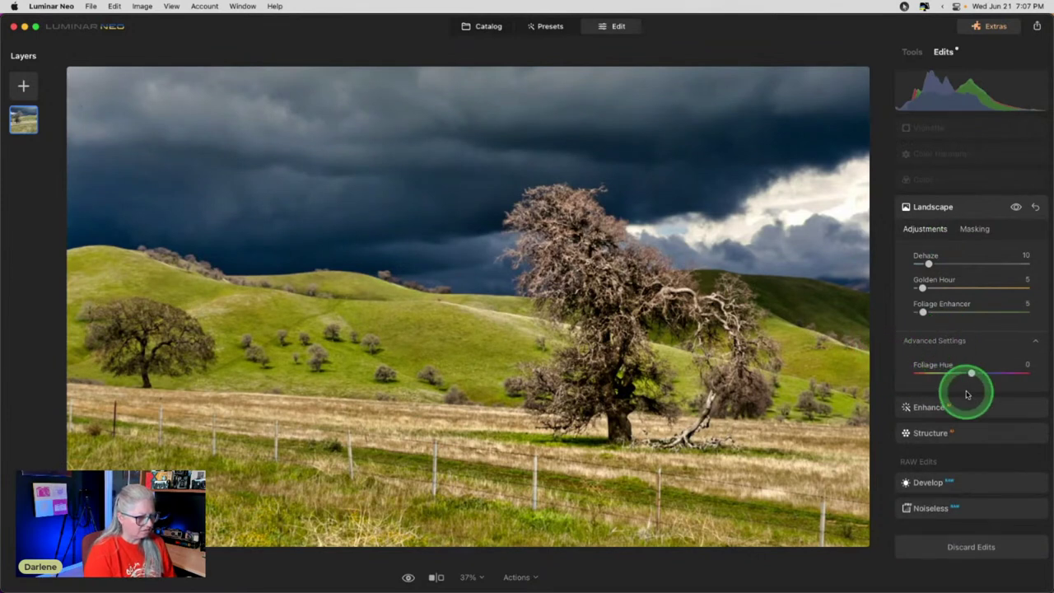
drag(923, 312, 948, 311)
drag(972, 373, 968, 373)
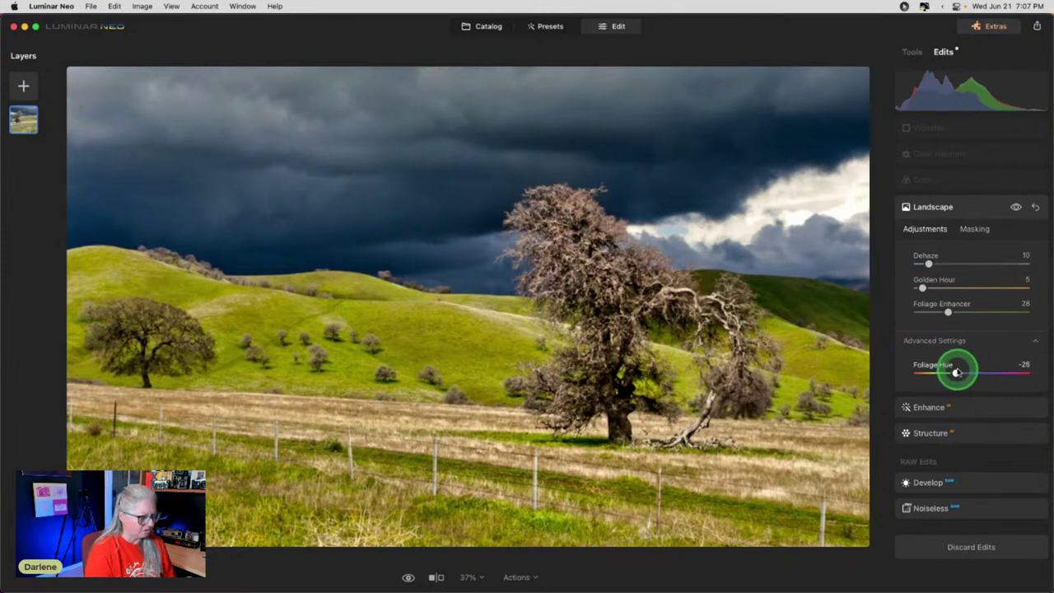
mouse_move(958, 372)
mouse_down()
mouse_move(1005, 372)
mouse_move(956, 373)
mouse_up()
drag(944, 305, 894, 287)
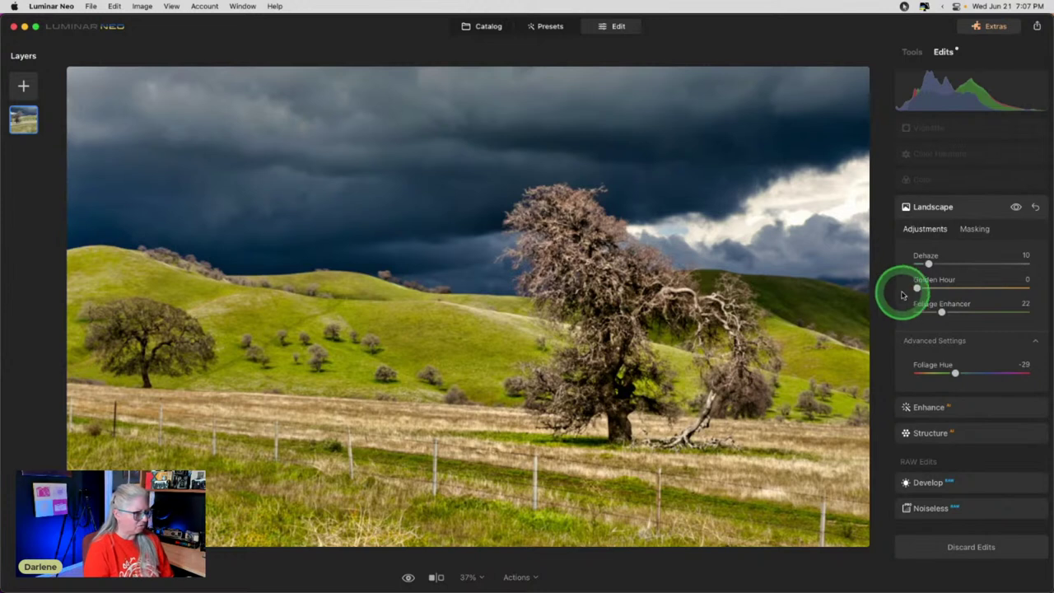
mouse_move(943, 312)
mouse_down()
mouse_move(877, 302)
mouse_move(960, 301)
mouse_move(912, 301)
mouse_move(934, 311)
mouse_up()
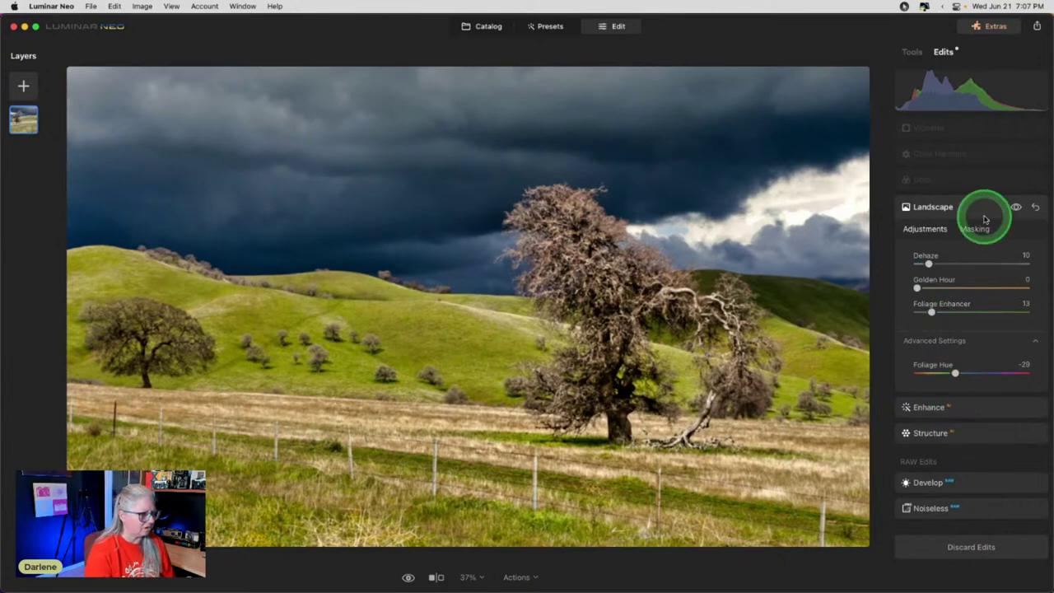
Reopen the preset's Color edit and toggle its visibility to compare the photo with and without it.
click(965, 186)
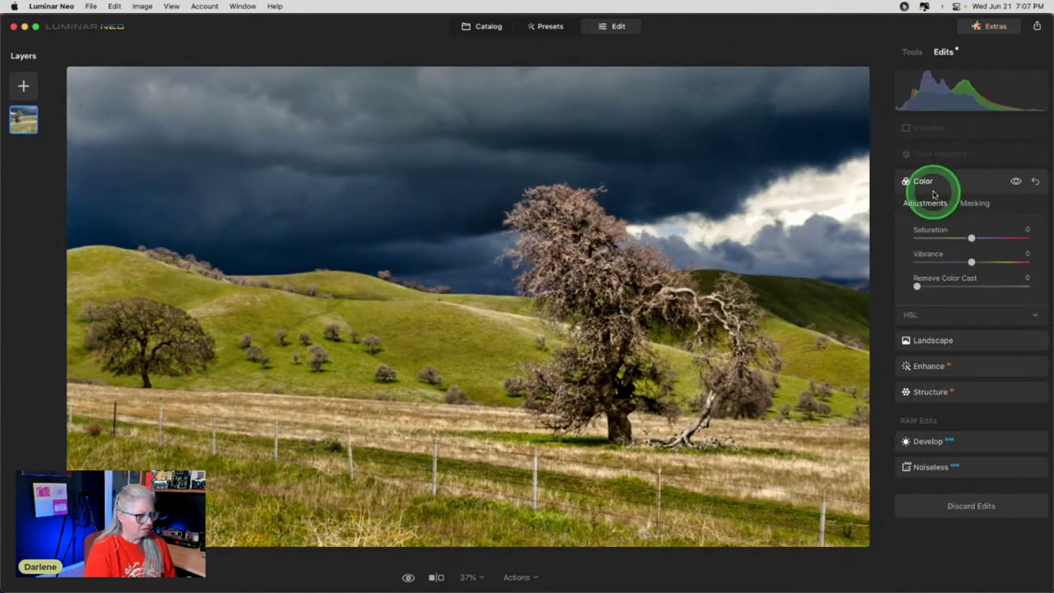
click(1015, 182)
click(1015, 183)
click(1015, 183)
click(1015, 183)
Expand the Color edit's HSL settings and set the Green saturation to -1.
click(939, 315)
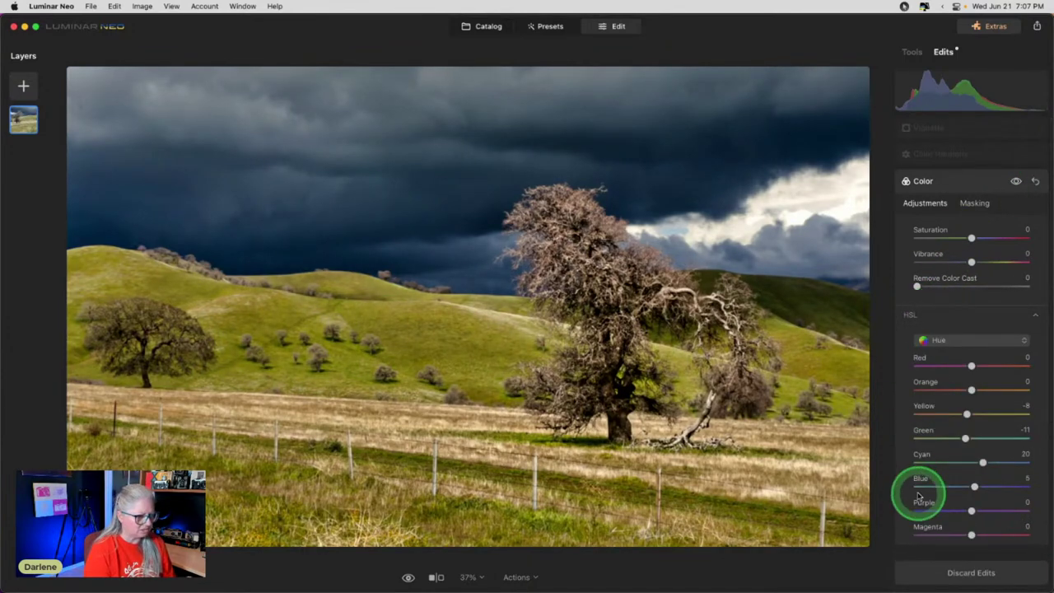
click(957, 347)
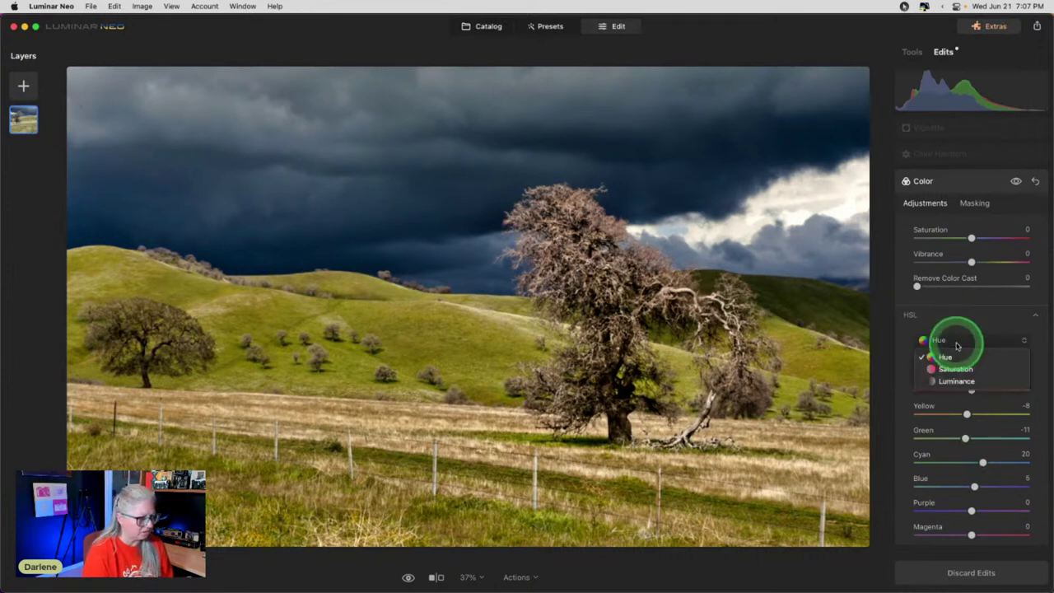
click(957, 366)
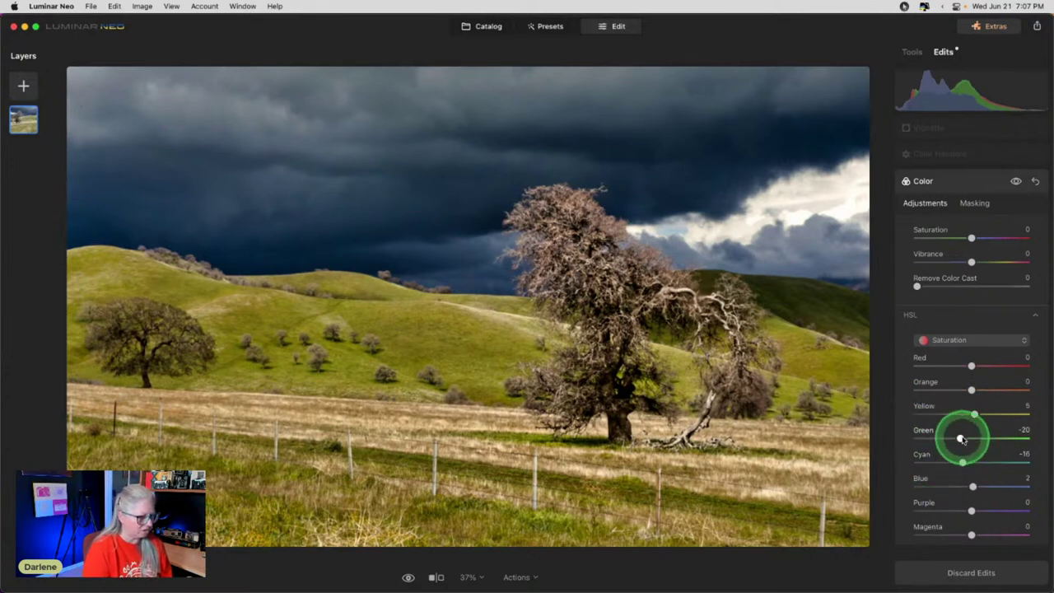
drag(959, 438, 969, 438)
Reset the HSL hue of Green, Cyan and Yellow to 0.
click(931, 339)
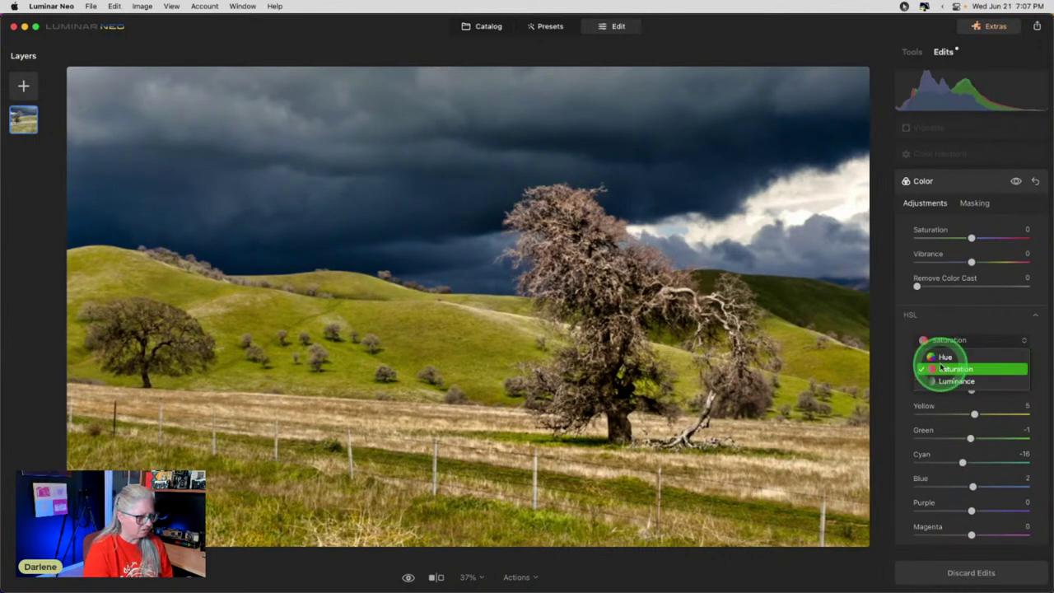
click(936, 356)
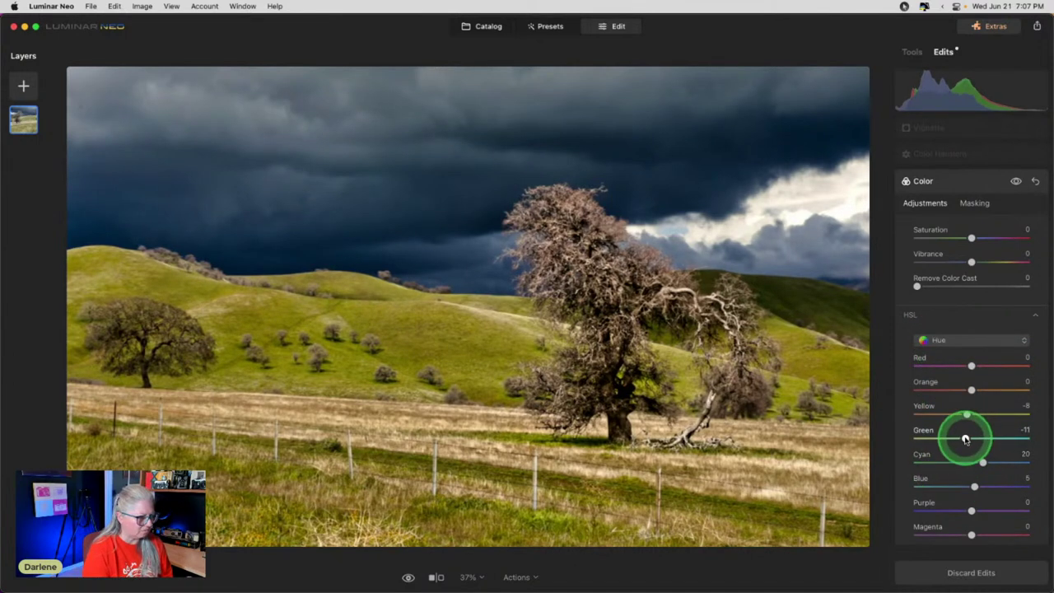
click(965, 463)
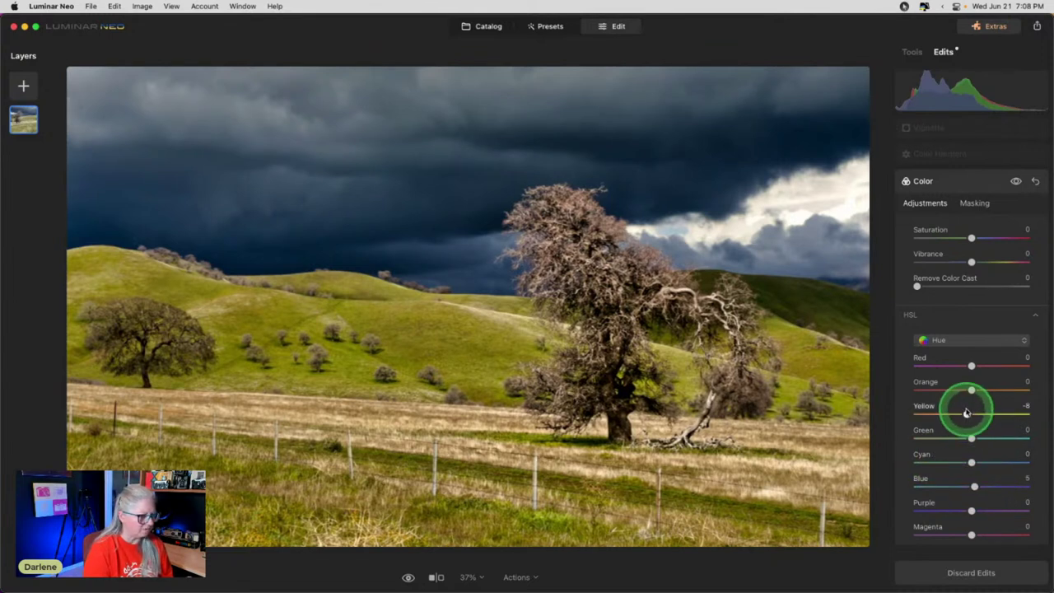
In the HSL saturation settings, set Cyan to 9, Yellow to -7 and Blue to -4.
click(966, 340)
click(960, 368)
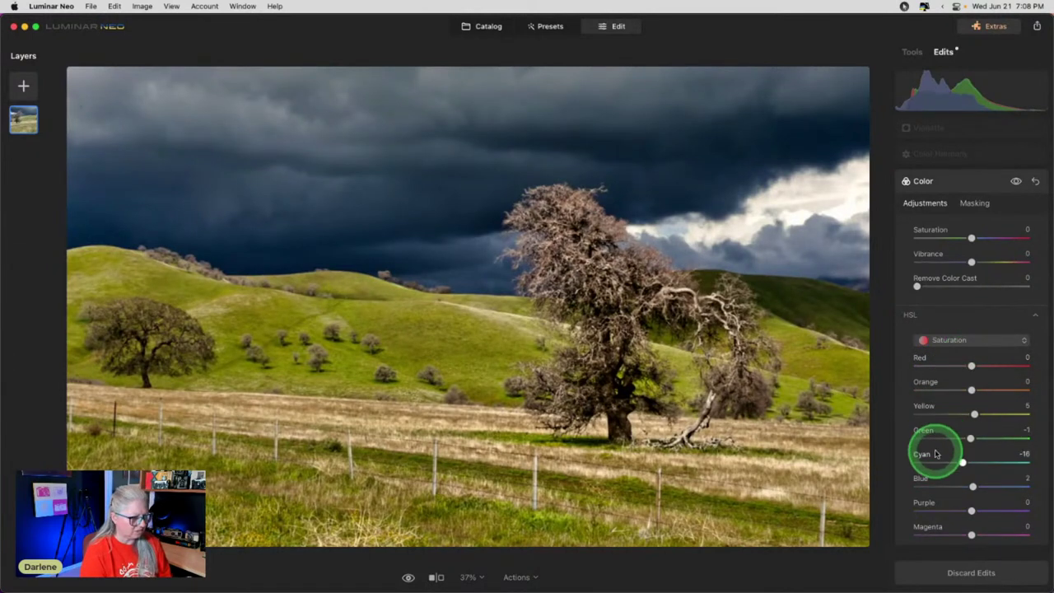
drag(962, 461, 871, 460)
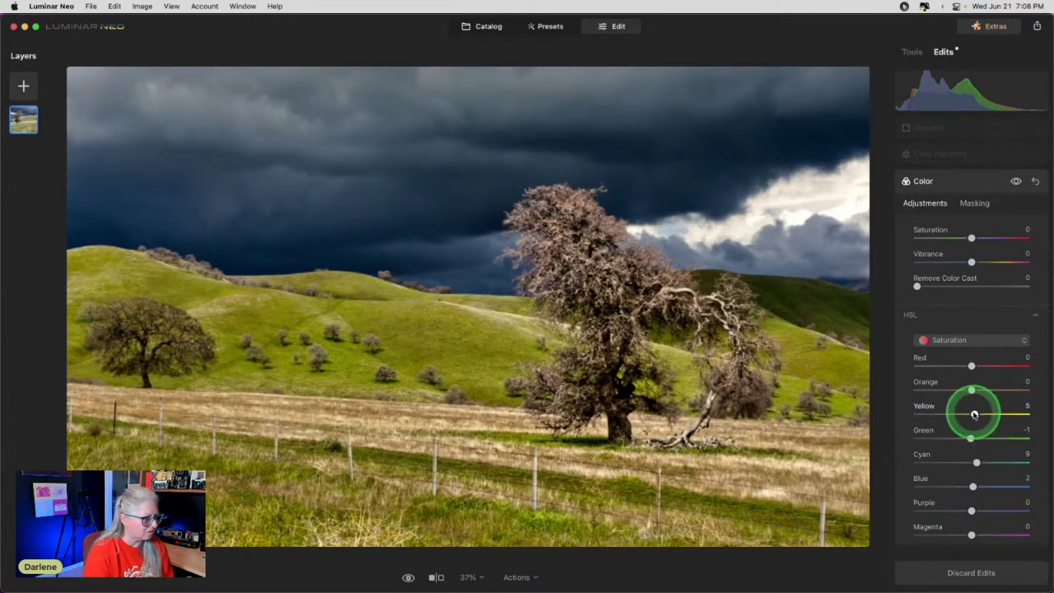
mouse_move(972, 414)
mouse_down()
mouse_move(958, 412)
mouse_move(987, 413)
mouse_move(968, 414)
mouse_up()
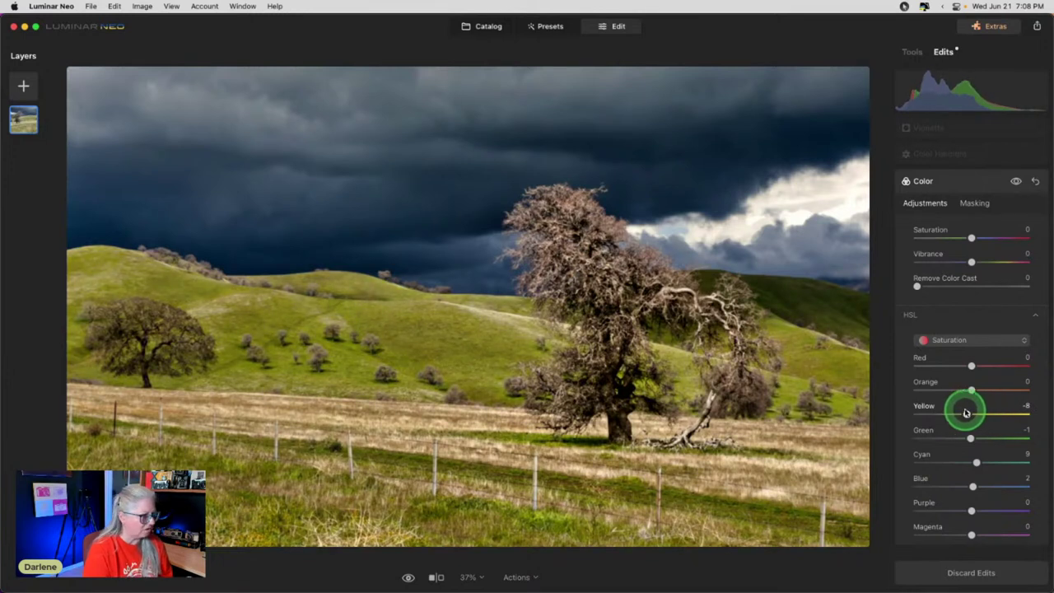
mouse_move(972, 486)
mouse_down()
mouse_move(963, 487)
mouse_move(990, 485)
mouse_move(963, 485)
mouse_up()
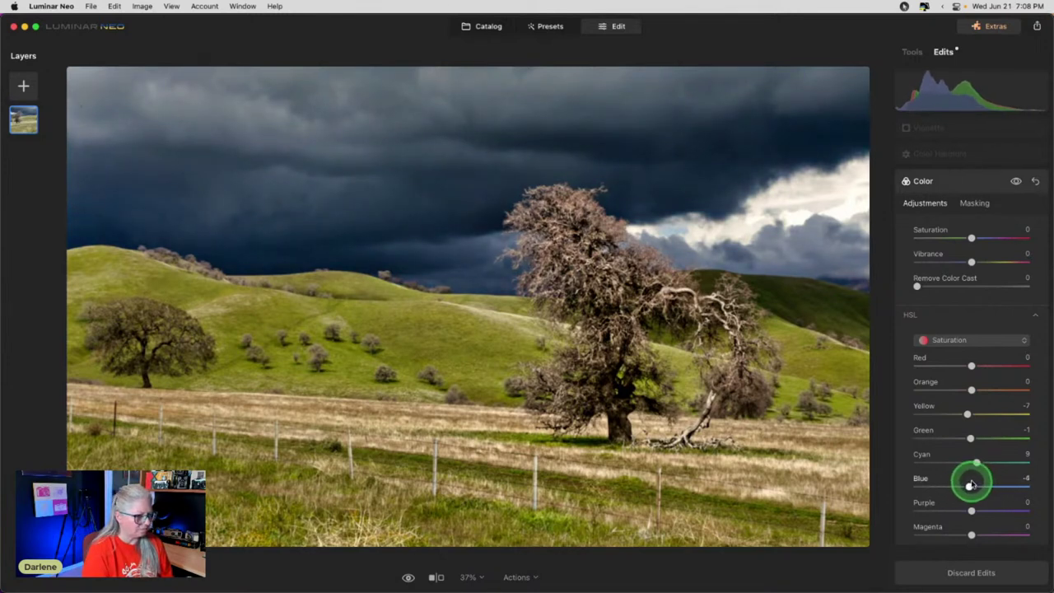
In the HSL luminance settings, set Cyan to 0, Yellow to -5 and Green to -7.
click(947, 340)
click(953, 363)
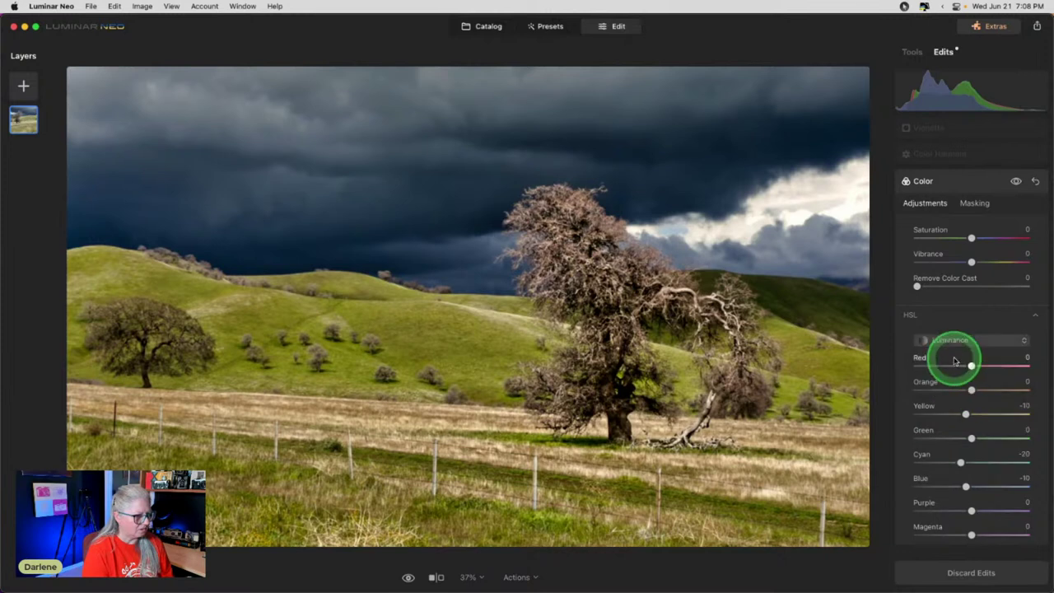
click(961, 464)
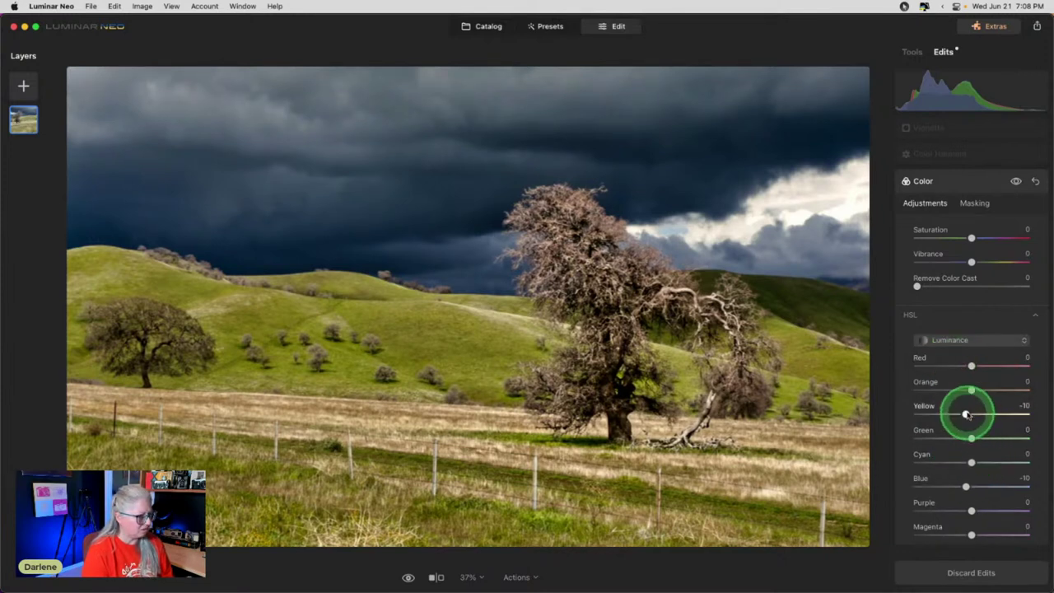
drag(971, 437, 974, 414)
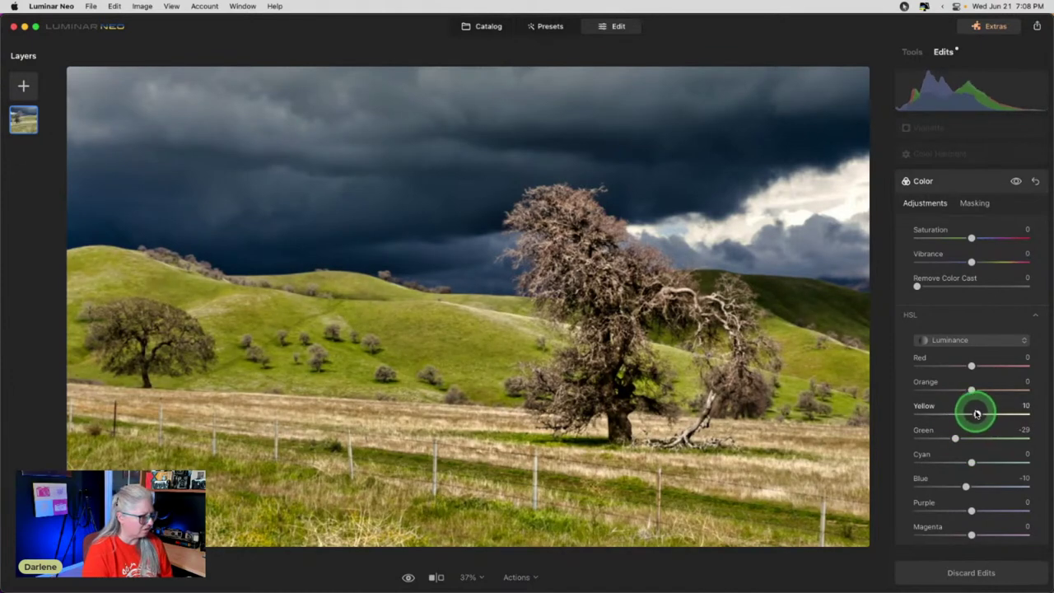
mouse_move(967, 412)
mouse_down()
mouse_move(956, 412)
mouse_move(971, 412)
mouse_up()
click(958, 437)
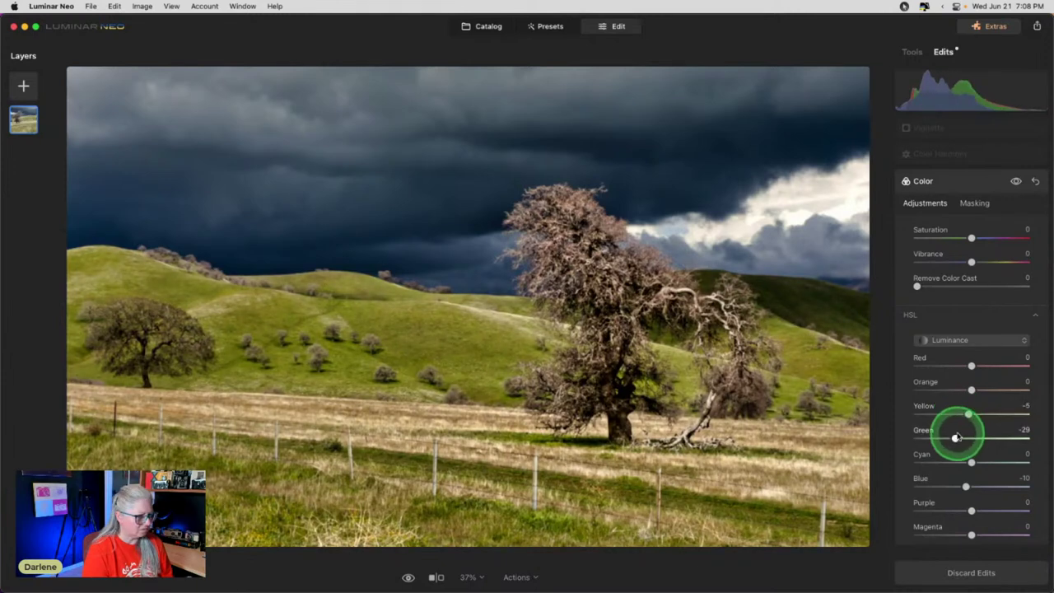
In the HSL hue settings, set Blue to -19 and Cyan to -14.
click(955, 339)
click(946, 356)
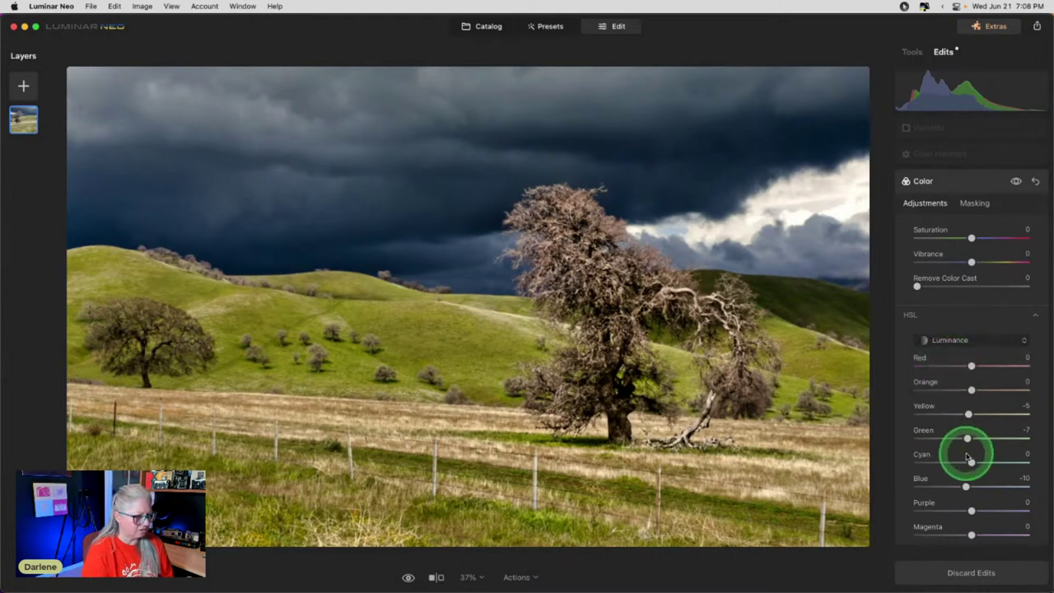
drag(974, 486, 955, 459)
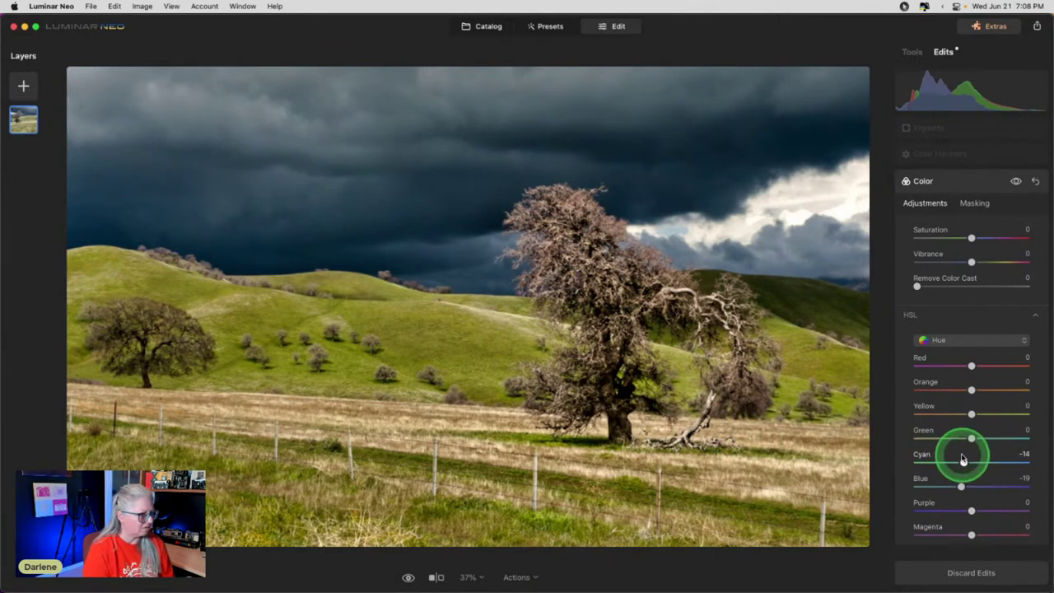
Toggle the Color edit's visibility repeatedly to compare the photo with and without the adjusted HSL colors.
click(1016, 182)
click(1016, 182)
click(1016, 183)
click(1016, 183)
click(1016, 182)
click(1016, 183)
click(1016, 183)
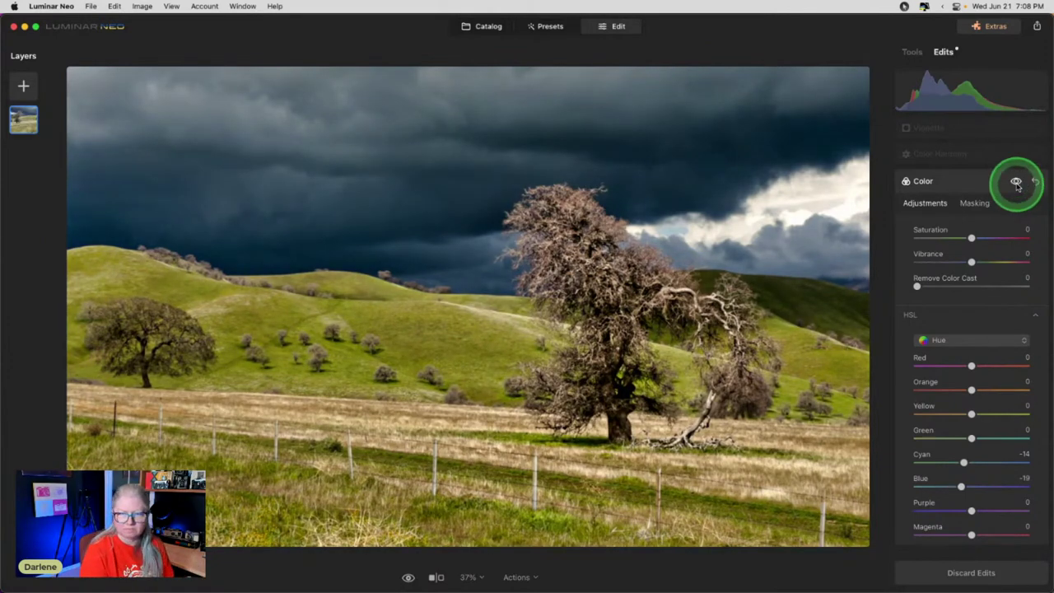
In Color Harmony, set Brilliance to -1, color contrast Amount to 14 and Hue to 93, and split color warmth to Warm -5 and Cool 10.
click(953, 184)
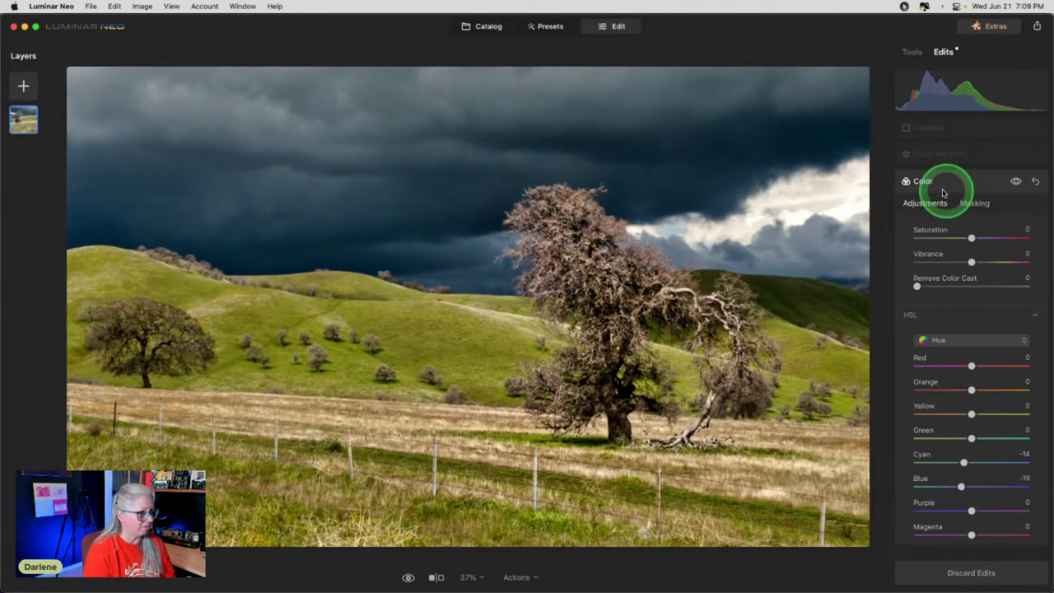
click(964, 156)
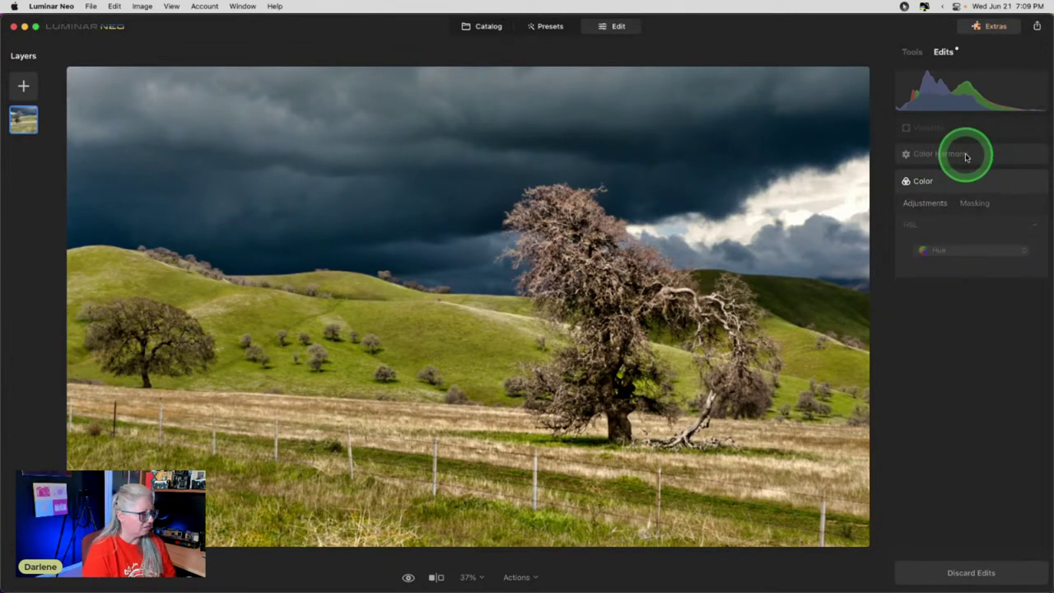
click(939, 262)
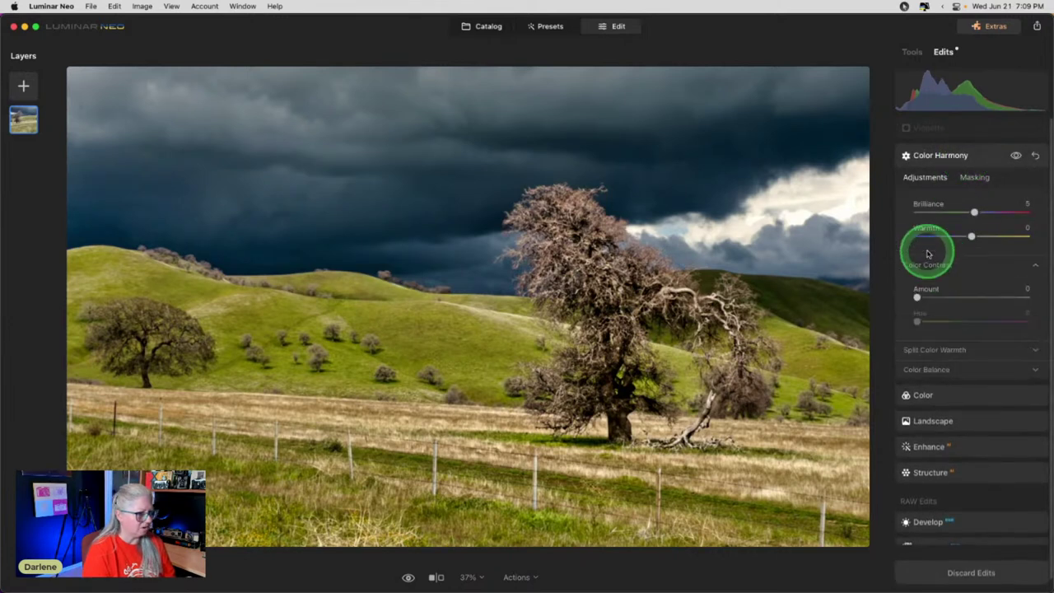
click(1015, 156)
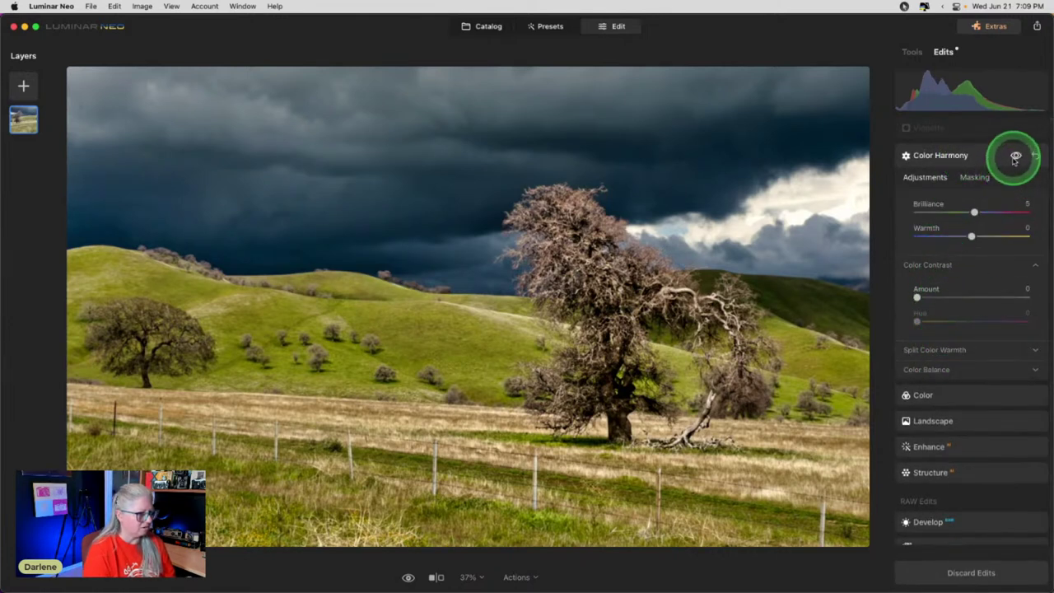
click(956, 239)
drag(916, 298, 942, 296)
click(936, 350)
click(920, 322)
drag(918, 321, 940, 297)
drag(974, 212, 970, 212)
click(1016, 156)
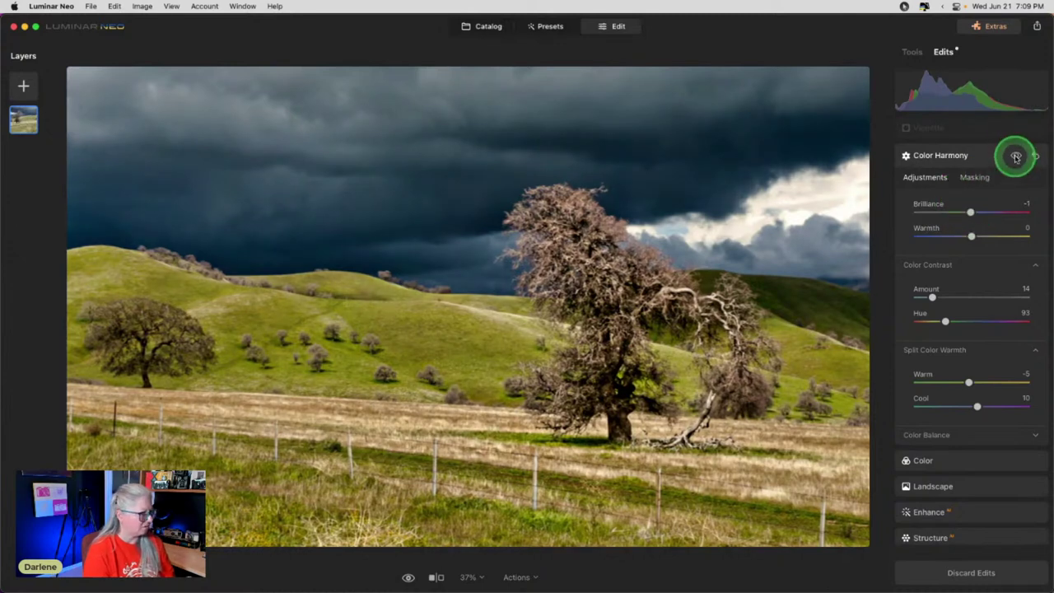
In the Vignette edit, set Amount to -58, Size to 17, Roundness to -1 and Feather to -100.
click(961, 155)
click(938, 237)
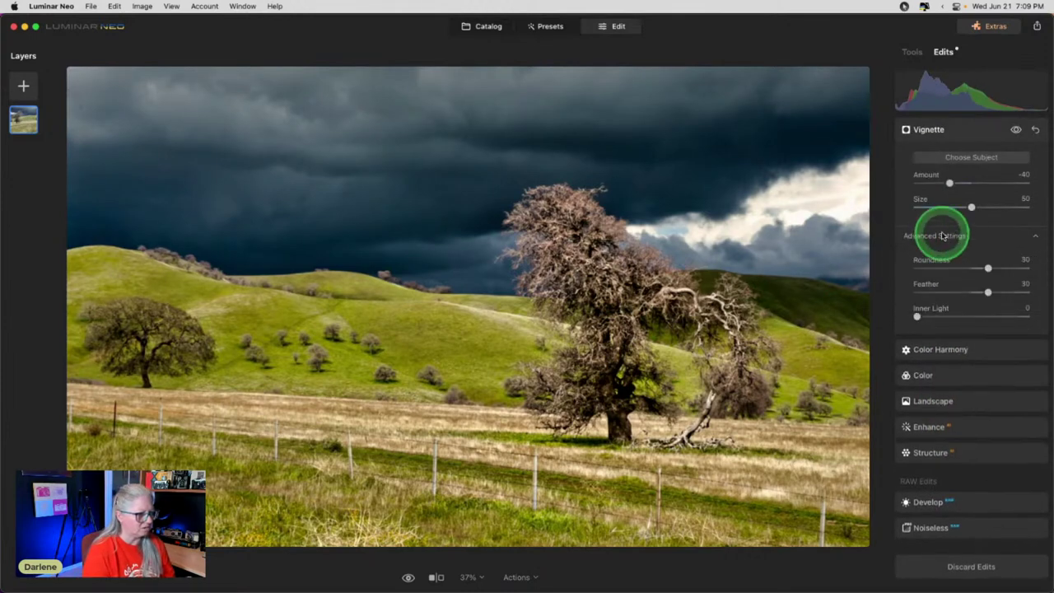
drag(987, 291, 879, 280)
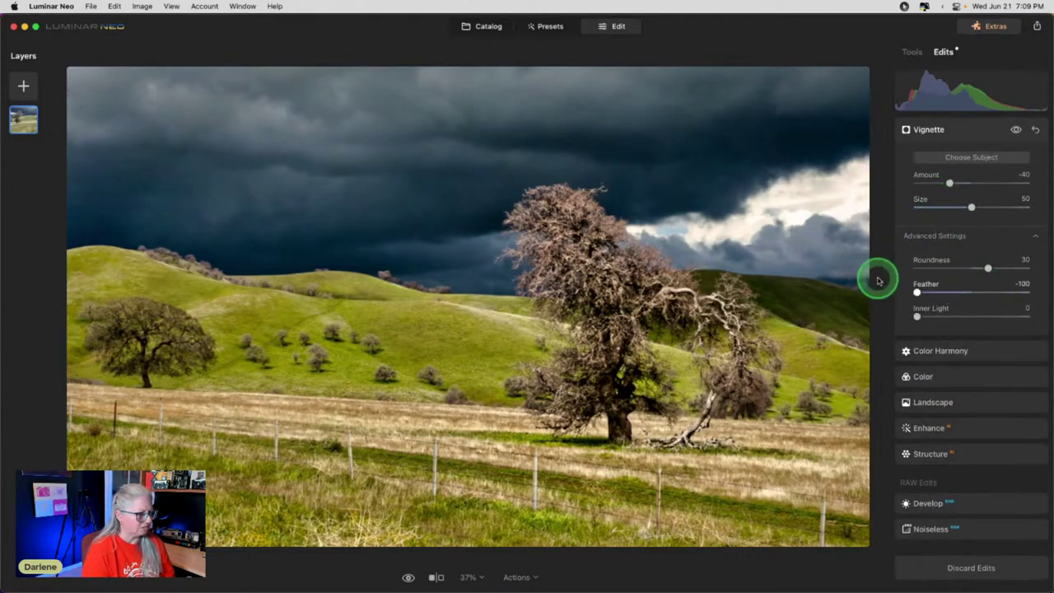
drag(947, 182, 949, 207)
drag(987, 268, 970, 267)
drag(949, 207, 936, 206)
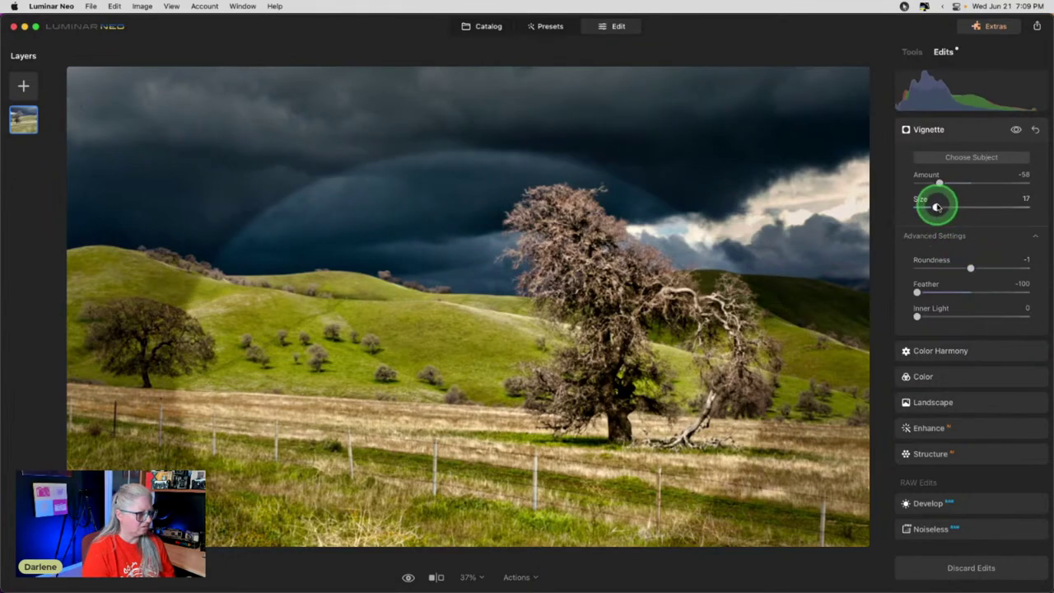
Choose the vignette's subject and place its center on the large tree.
click(625, 316)
click(626, 316)
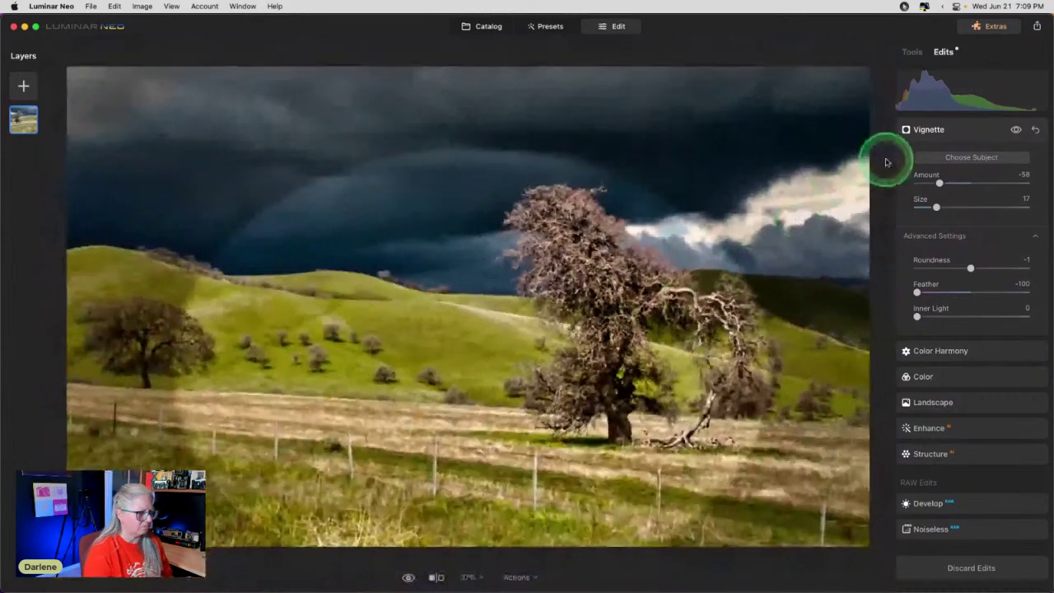
click(592, 305)
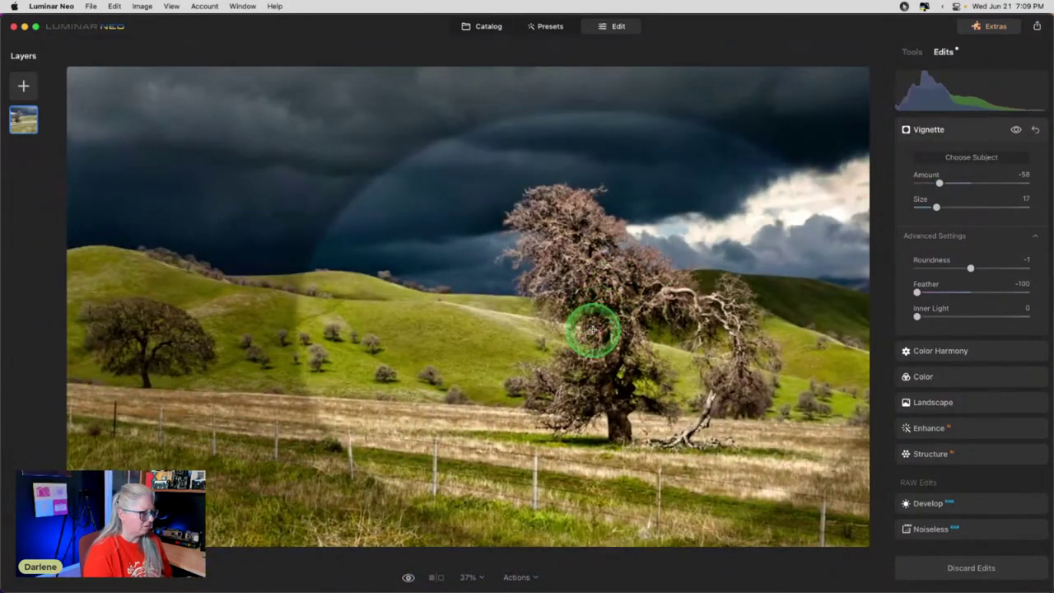
drag(617, 337, 820, 203)
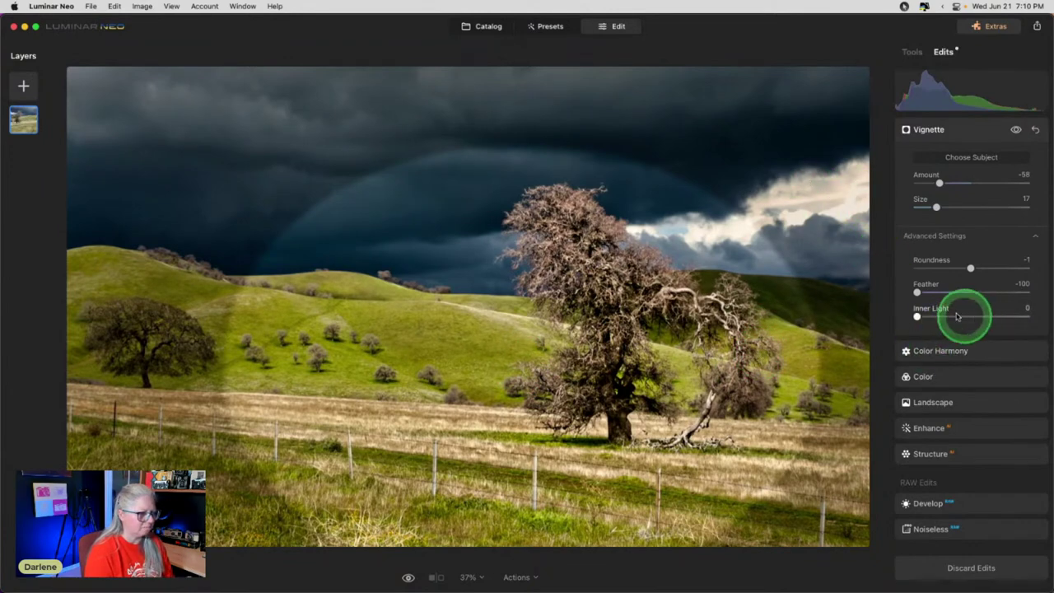
Set the vignette's Feather to 33 and Amount to -46, and compare the edited photo with the original.
drag(917, 293, 989, 292)
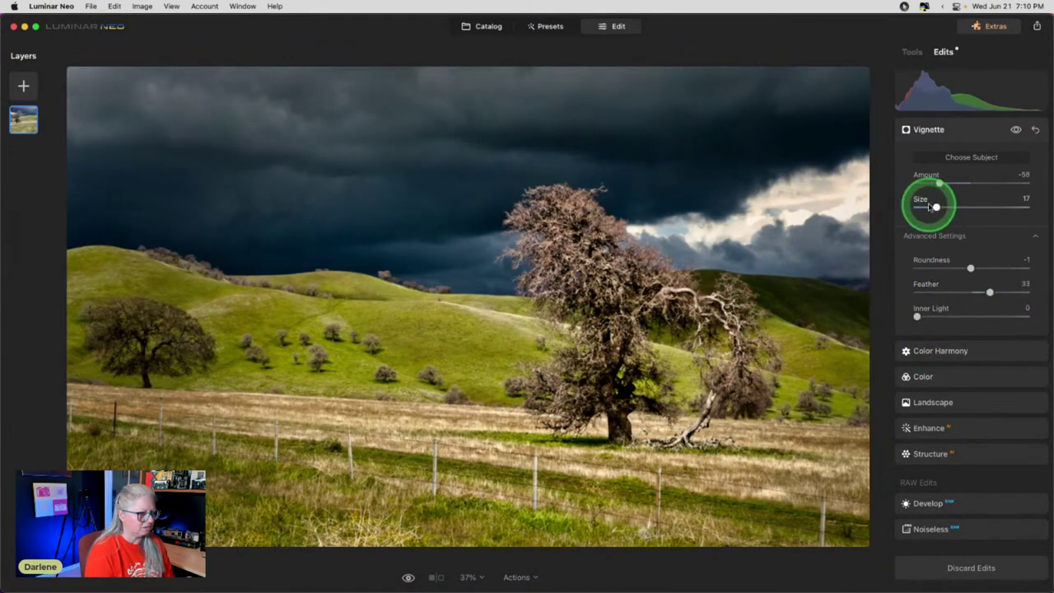
mouse_move(936, 186)
mouse_down()
mouse_move(964, 183)
mouse_move(938, 182)
mouse_up()
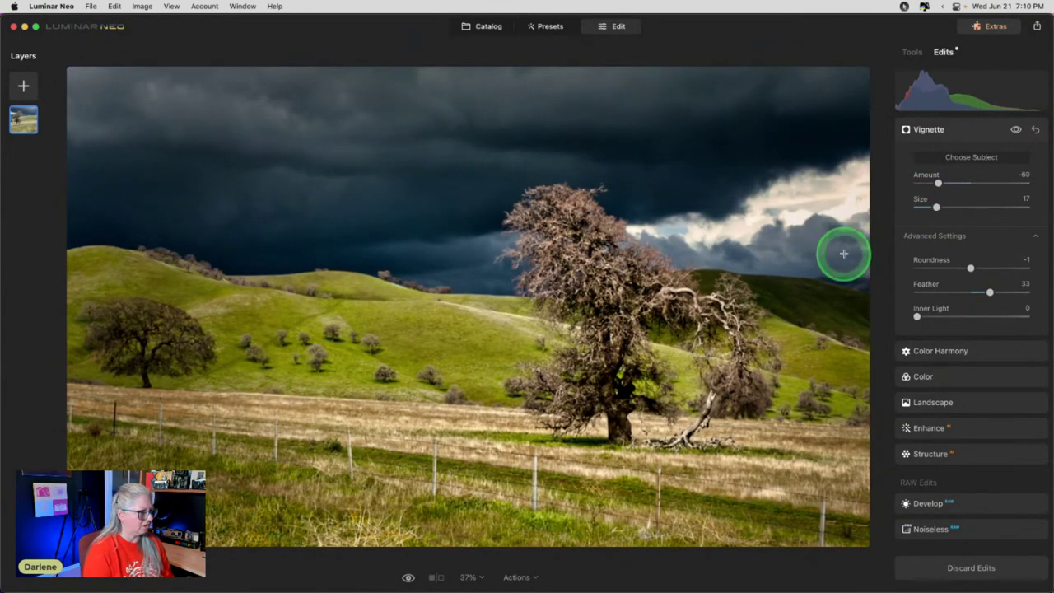
drag(938, 183, 954, 185)
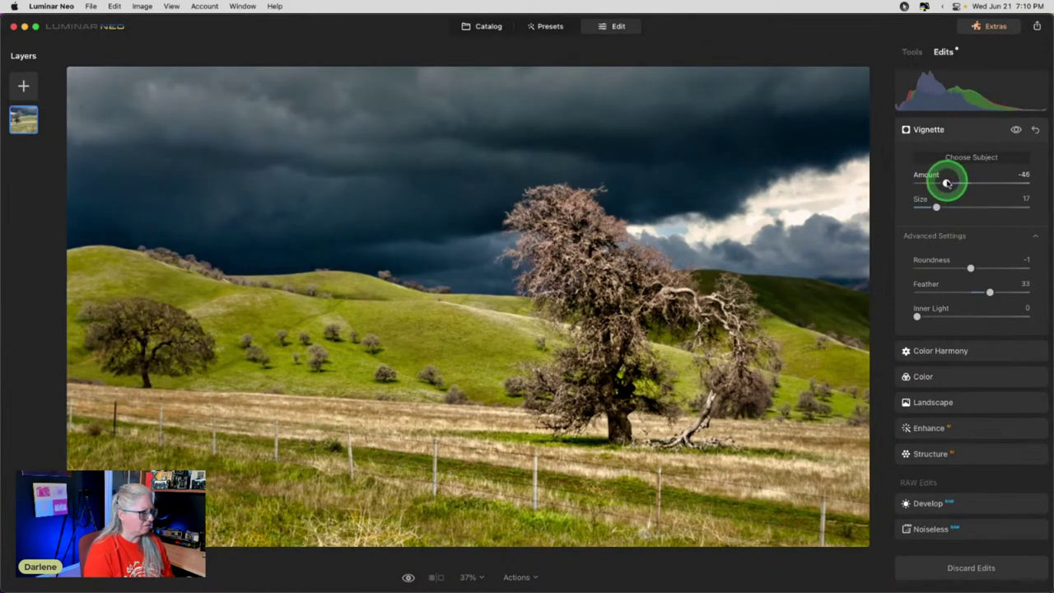
drag(947, 182, 946, 183)
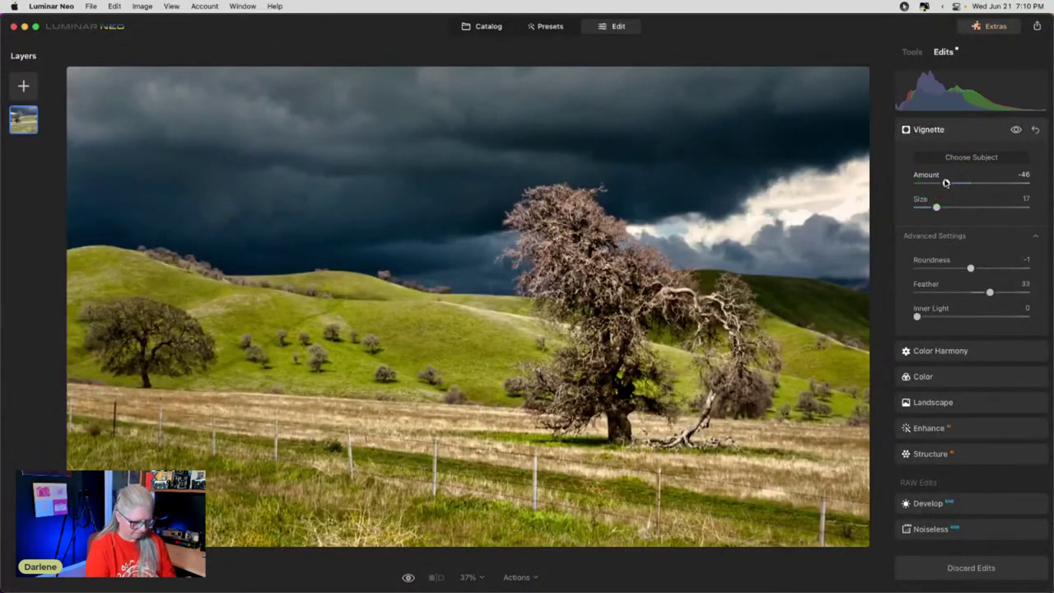
click(959, 128)
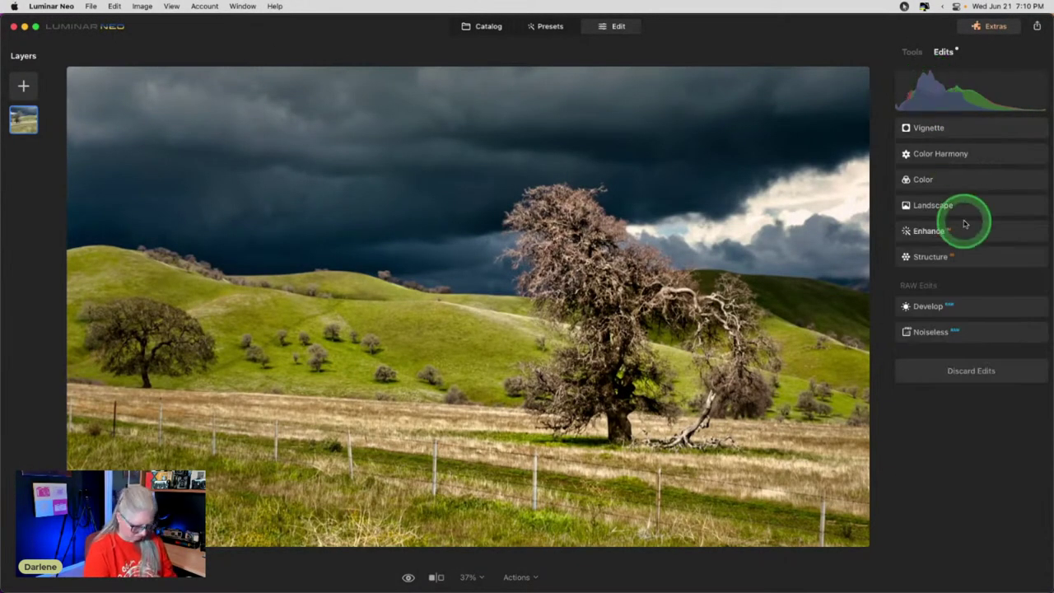
key(backslash)
key(backslash)
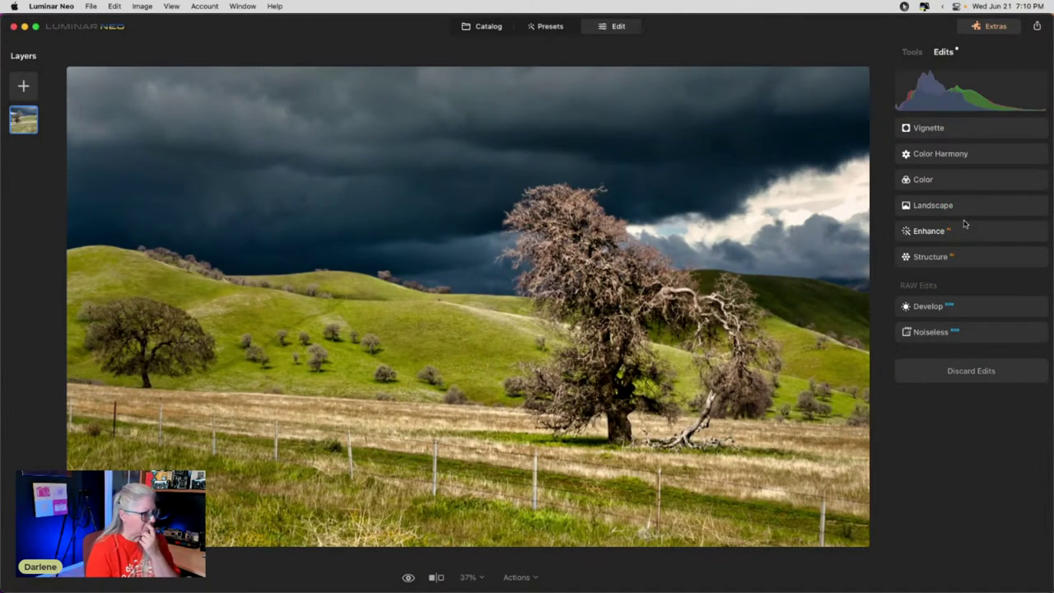
Add a new Develop adjustment with Exposure -0.91, Shadows -18, Blacks -52 and Saturation -17.
click(913, 52)
scroll(969, 307, down, 1)
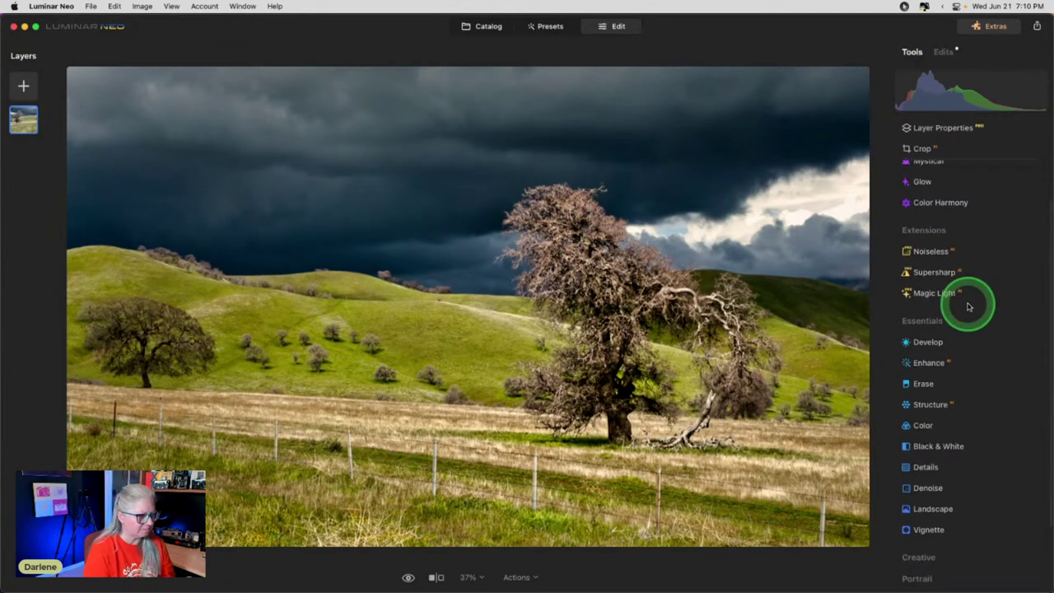
scroll(959, 303, down, 2)
click(945, 300)
scroll(983, 206, down, 2)
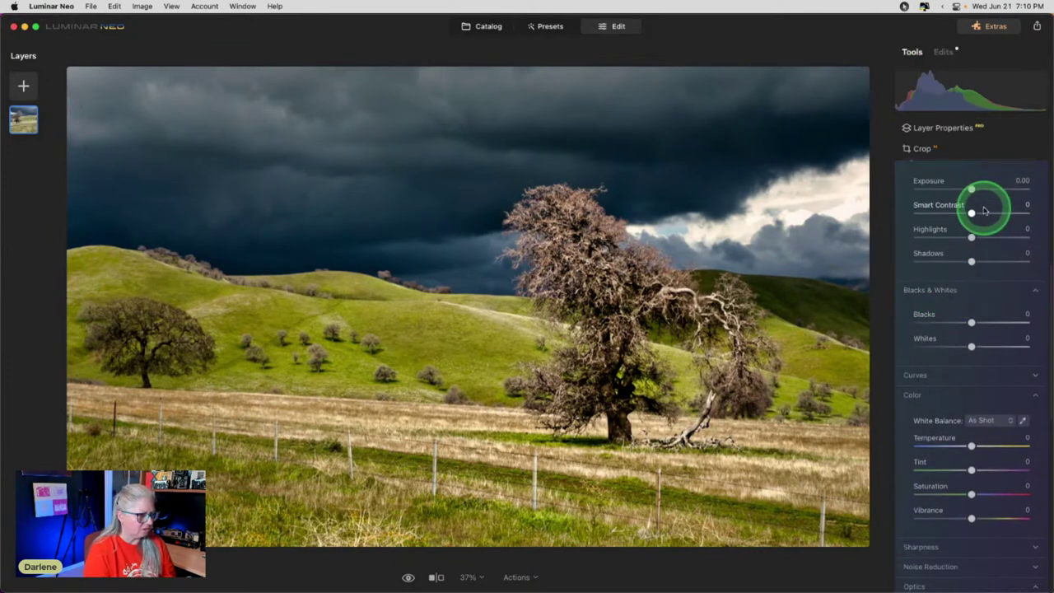
mouse_move(970, 189)
mouse_down()
mouse_move(954, 189)
mouse_move(964, 189)
mouse_up()
mouse_move(971, 261)
mouse_down()
mouse_move(960, 258)
mouse_move(965, 277)
mouse_up()
drag(970, 322, 943, 321)
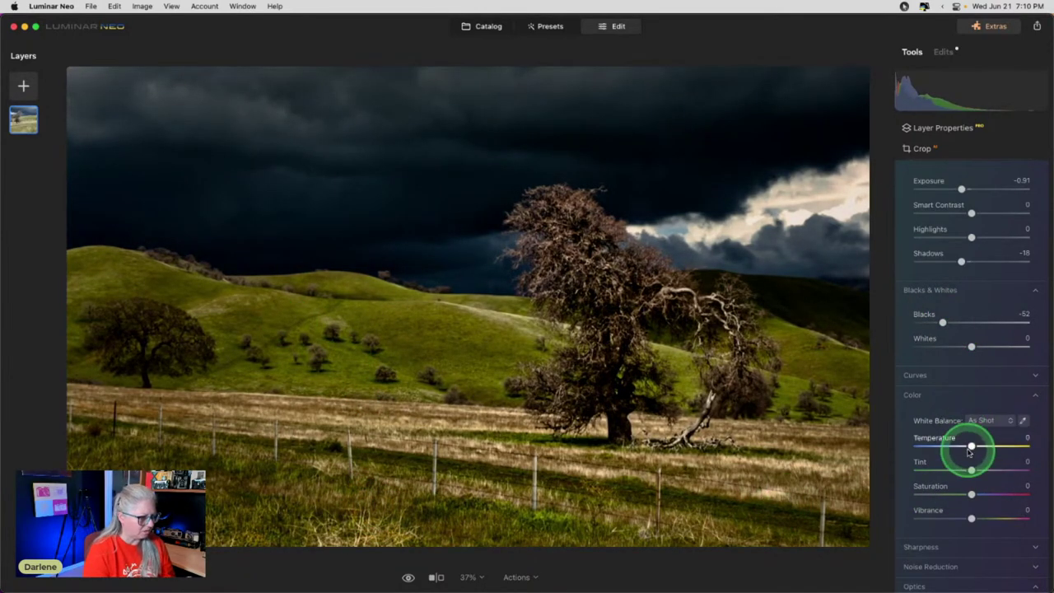
scroll(944, 430, down, 2)
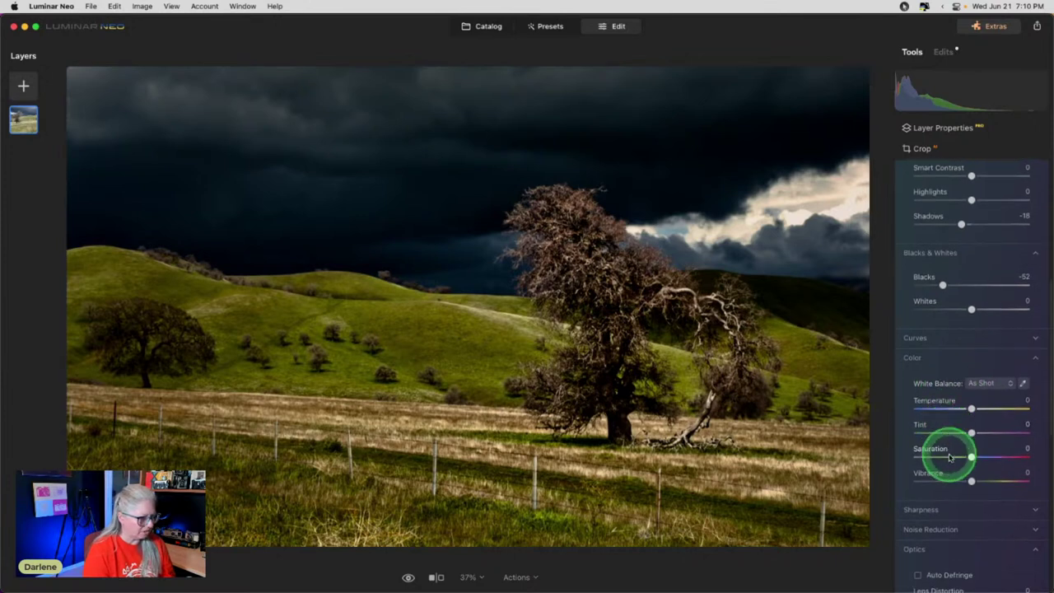
drag(973, 457, 968, 458)
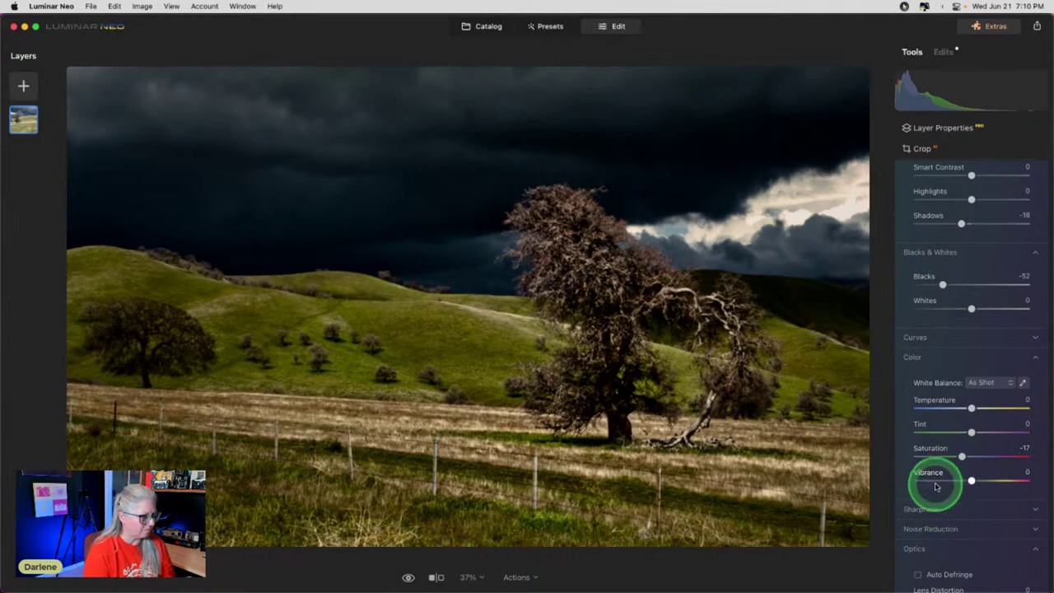
Start a brush mask for the Develop adjustment, with the brush strength at 14 and the size enlarged to 268.
scroll(913, 371, up, 5)
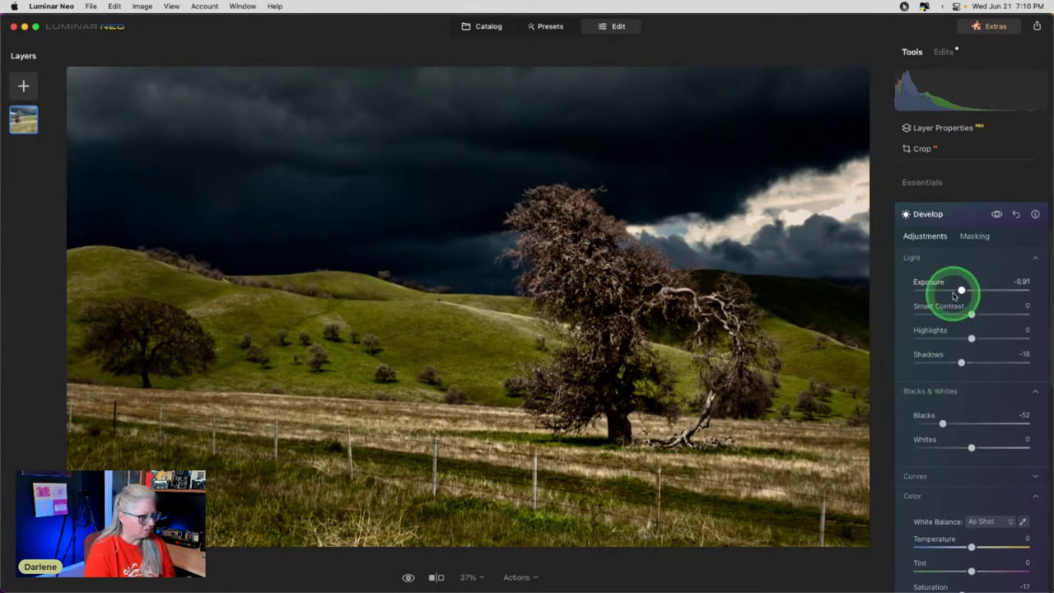
click(975, 235)
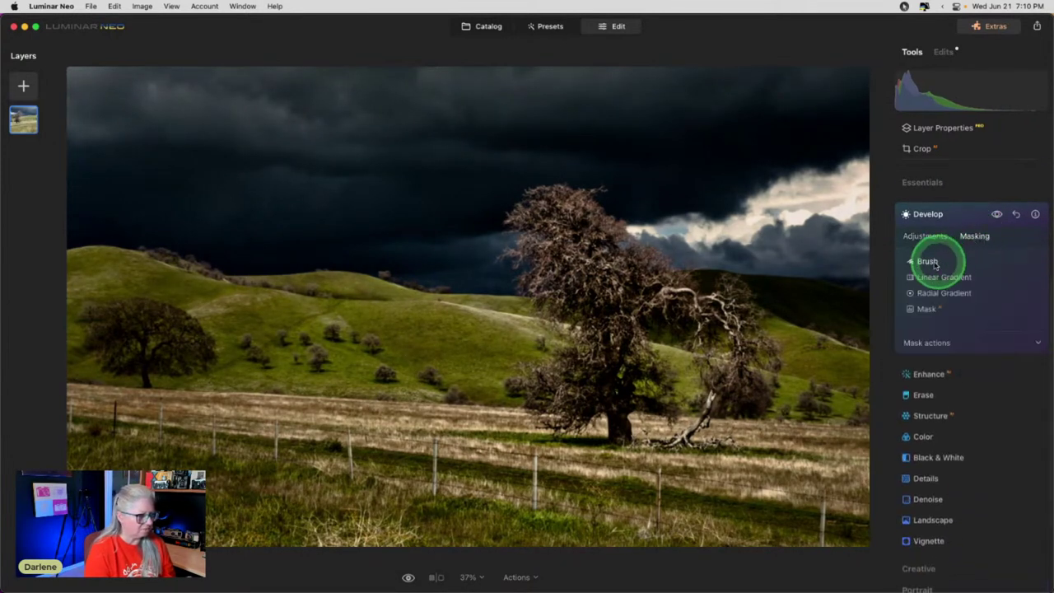
click(918, 260)
click(948, 344)
key(bracketright)
key(bracketright)
key(bracketright)
drag(947, 342, 929, 343)
key(bracketright)
key(bracketright)
key(bracketright)
key(bracketright)
Paint the Develop darkening over the lower-left foreground grass, reducing the brush size to 148.
drag(136, 449, 254, 447)
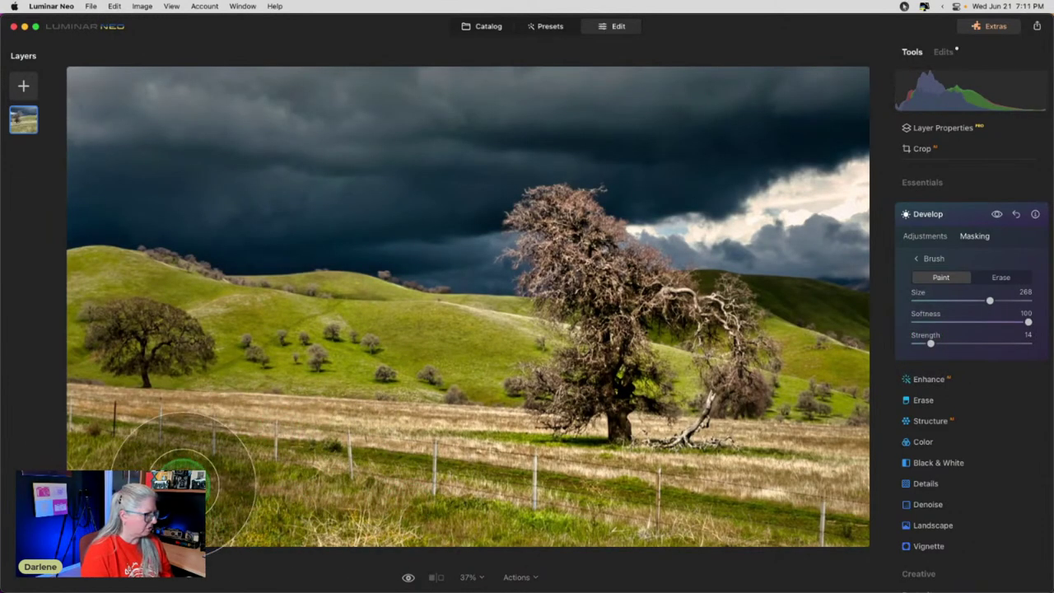
mouse_move(71, 435)
mouse_down()
mouse_move(419, 524)
mouse_move(727, 508)
mouse_move(794, 467)
mouse_move(817, 498)
mouse_move(818, 464)
mouse_move(796, 505)
mouse_move(833, 334)
mouse_move(844, 410)
mouse_move(820, 479)
mouse_move(690, 507)
mouse_move(396, 523)
mouse_move(379, 499)
mouse_move(48, 404)
mouse_move(73, 286)
mouse_move(198, 319)
mouse_move(117, 349)
mouse_move(152, 433)
mouse_move(454, 451)
mouse_move(140, 425)
mouse_move(190, 462)
mouse_move(128, 486)
mouse_up()
key(bracketleft)
key(bracketleft)
key(bracketleft)
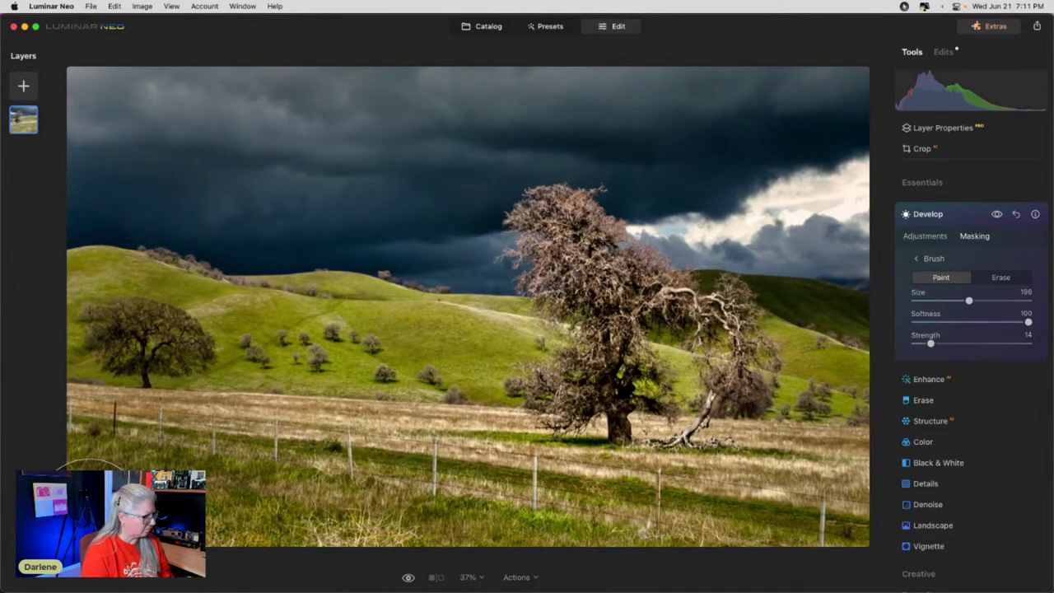
mouse_move(198, 535)
mouse_down()
mouse_move(412, 517)
mouse_move(164, 536)
mouse_move(124, 511)
mouse_move(74, 387)
mouse_move(190, 527)
mouse_move(501, 502)
mouse_move(636, 517)
mouse_move(777, 506)
mouse_move(325, 501)
mouse_up()
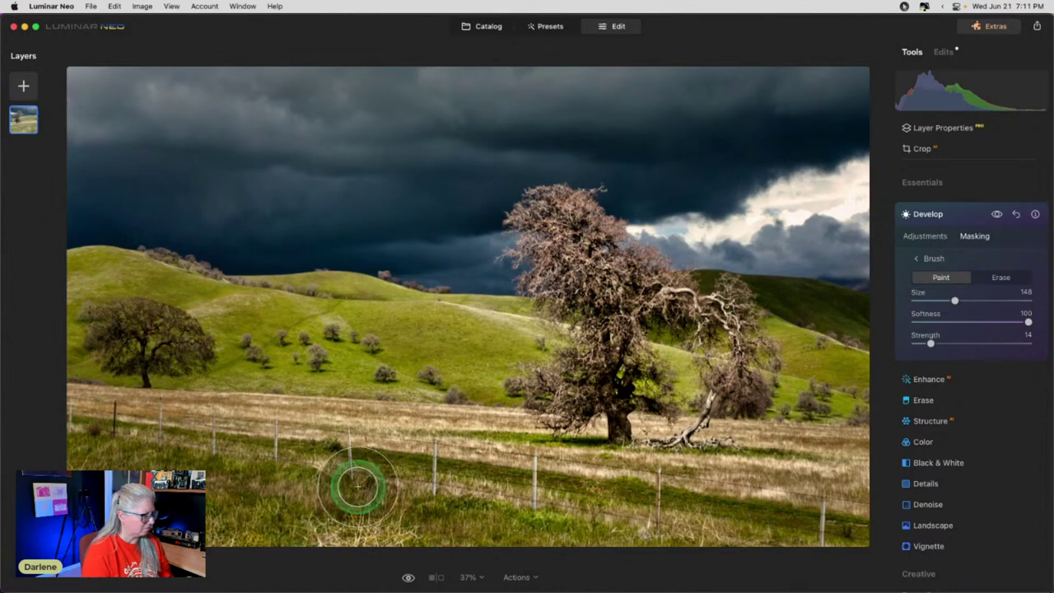
Extend the Develop mask across the fenced foreground, up the photo's left edge and over the bright clouds near the right edge.
mouse_move(445, 450)
mouse_down()
mouse_move(336, 443)
mouse_move(368, 418)
mouse_move(37, 395)
mouse_up()
mouse_move(88, 423)
mouse_down()
mouse_move(231, 506)
mouse_move(666, 502)
mouse_move(627, 478)
mouse_move(843, 506)
mouse_move(716, 499)
mouse_move(796, 494)
mouse_move(535, 506)
mouse_up()
drag(315, 525, 346, 527)
mouse_move(67, 473)
mouse_down()
mouse_move(65, 388)
mouse_move(77, 384)
mouse_up()
mouse_move(75, 288)
mouse_down()
mouse_move(145, 261)
mouse_move(83, 260)
mouse_move(82, 287)
mouse_up()
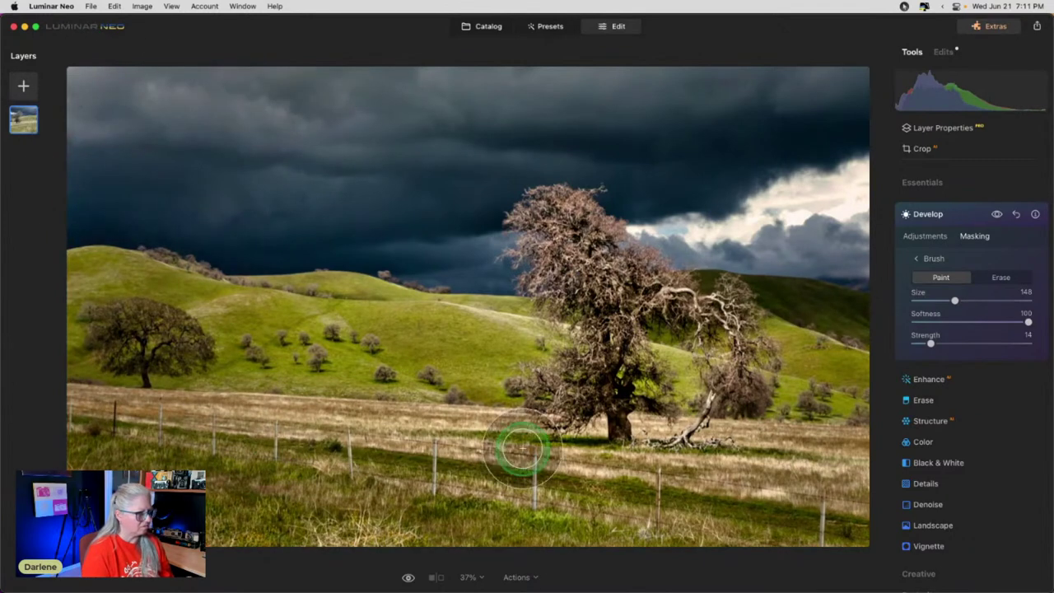
mouse_move(763, 211)
mouse_down()
mouse_move(882, 174)
mouse_move(846, 199)
mouse_move(755, 224)
mouse_move(848, 202)
mouse_up()
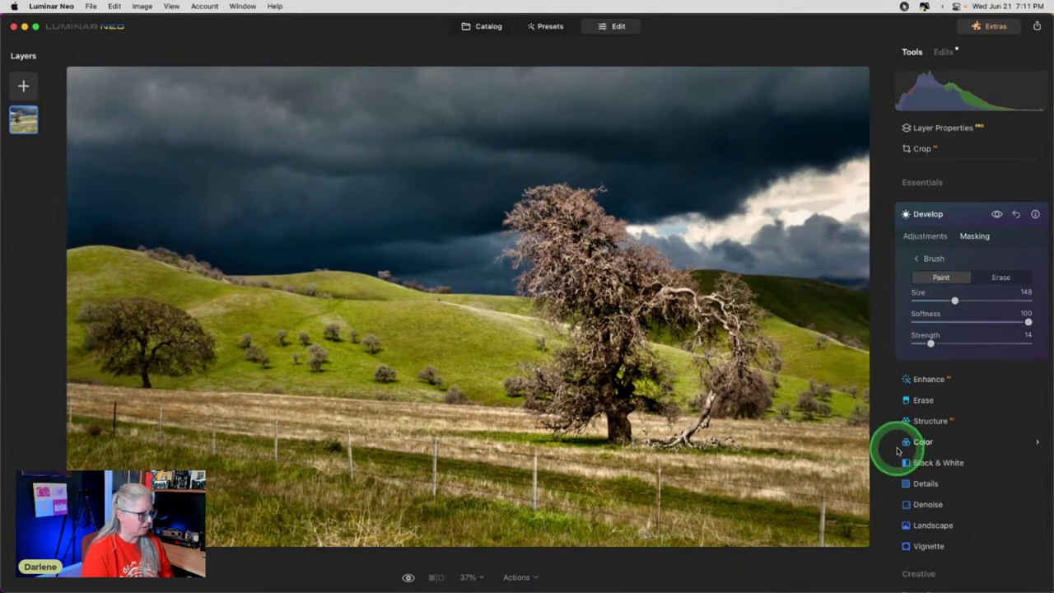
Toggle the Develop adjustment's visibility to compare the photo with and without the painted darkening.
click(996, 214)
click(996, 214)
click(997, 214)
click(996, 214)
Build up the Develop darkening with more brush strokes along the foreground grass and lower-left edge, and close the finished mask.
click(491, 426)
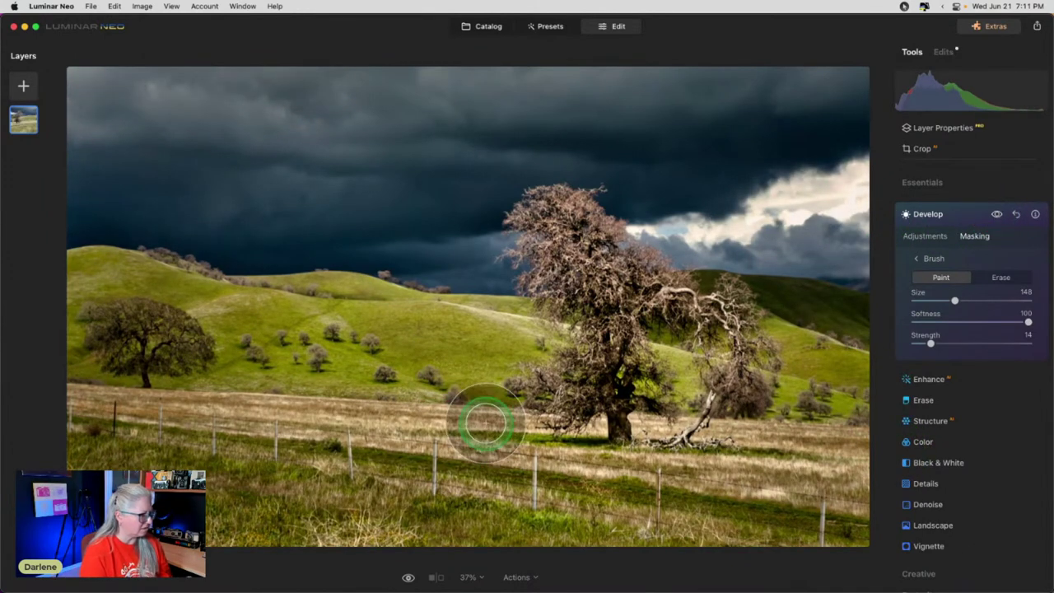
drag(108, 463, 107, 474)
drag(59, 501, 242, 513)
drag(362, 519, 387, 529)
drag(234, 517, 219, 527)
mouse_move(124, 451)
mouse_down()
mouse_move(82, 417)
mouse_move(91, 420)
mouse_up()
mouse_move(521, 511)
mouse_down()
mouse_move(584, 534)
mouse_move(600, 519)
mouse_move(675, 551)
mouse_move(471, 529)
mouse_move(456, 492)
mouse_move(547, 478)
mouse_move(671, 547)
mouse_move(692, 524)
mouse_move(814, 519)
mouse_move(865, 492)
mouse_up()
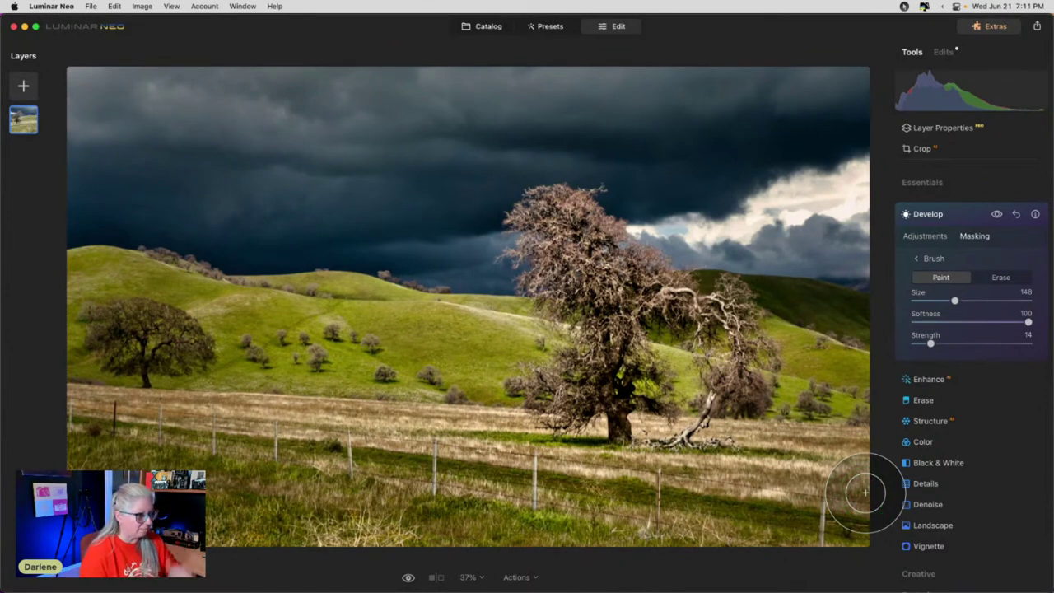
click(920, 258)
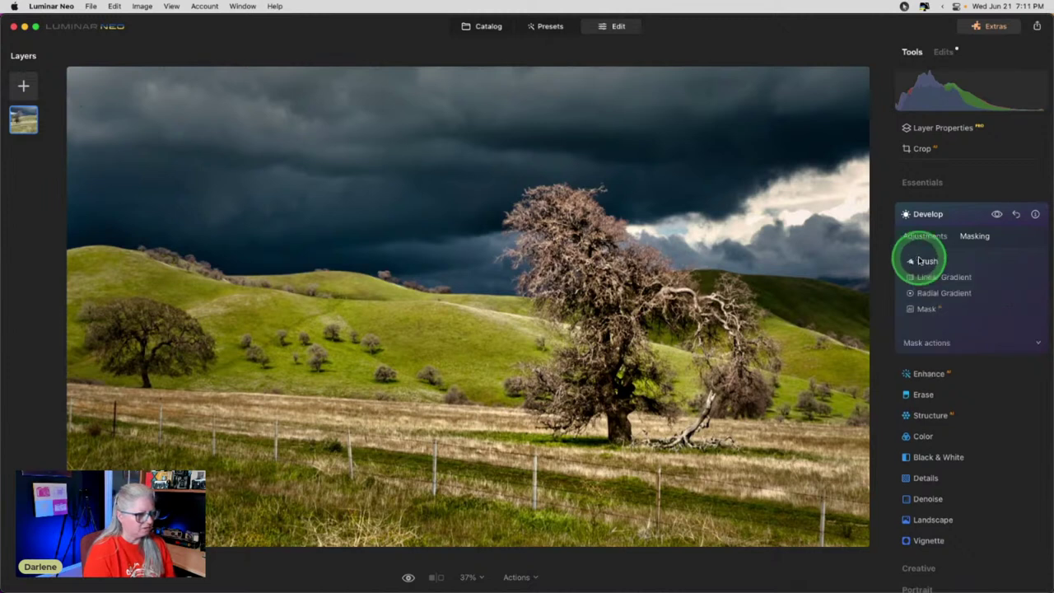
click(929, 341)
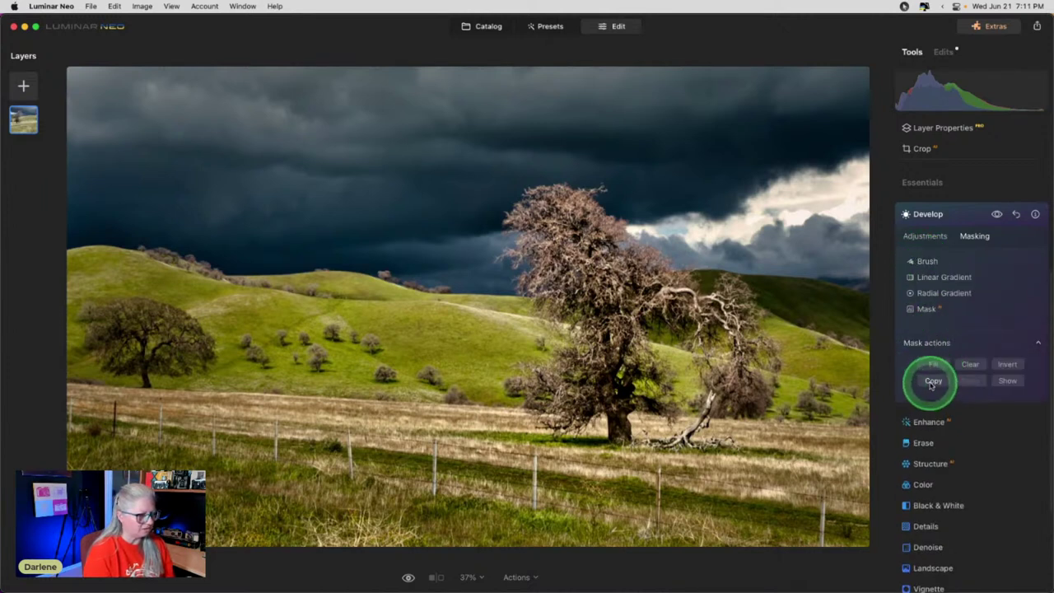
click(959, 217)
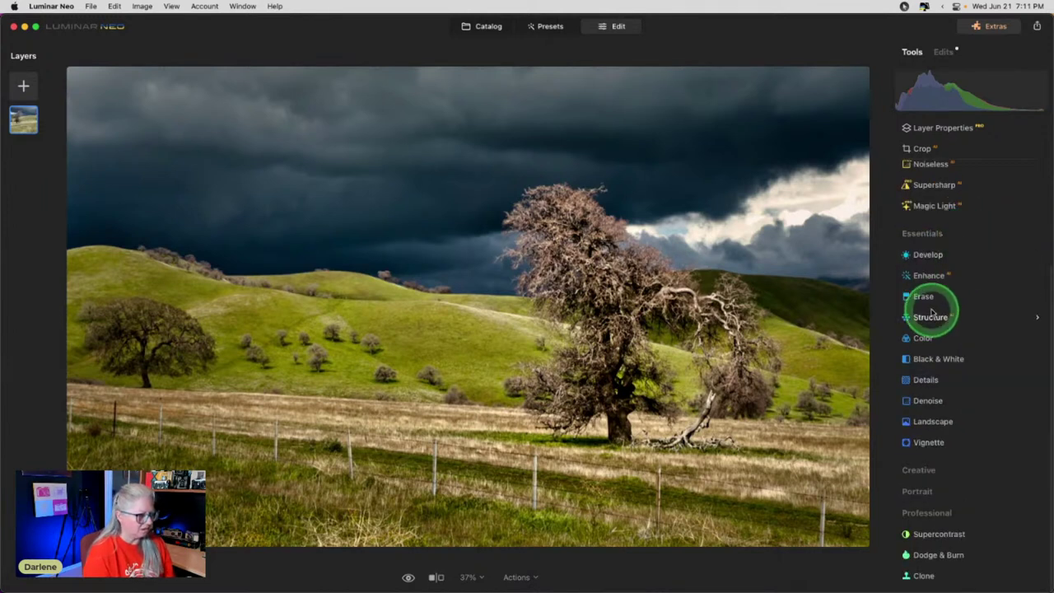
Soften the photo with the Details tool: Small Details -28, Medium Details -34, Large Details -46.
click(926, 380)
drag(972, 343, 959, 340)
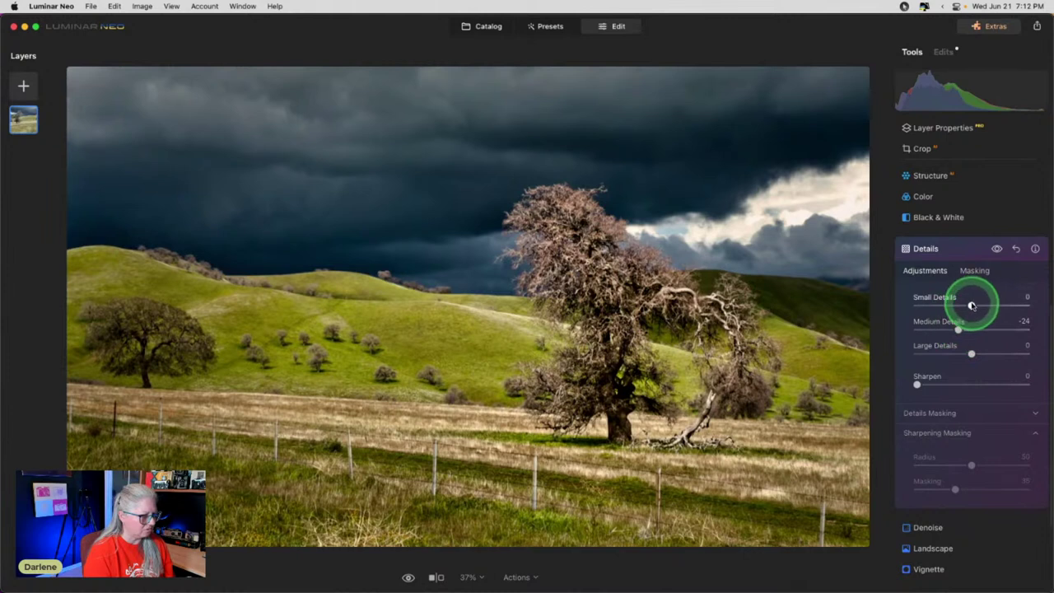
drag(970, 349, 966, 354)
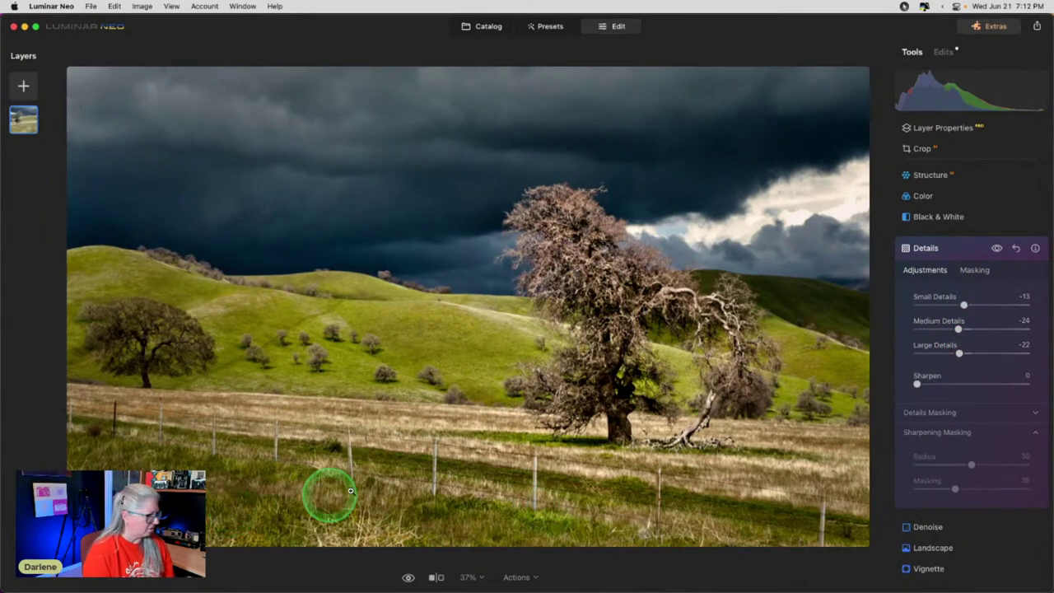
drag(961, 354, 964, 304)
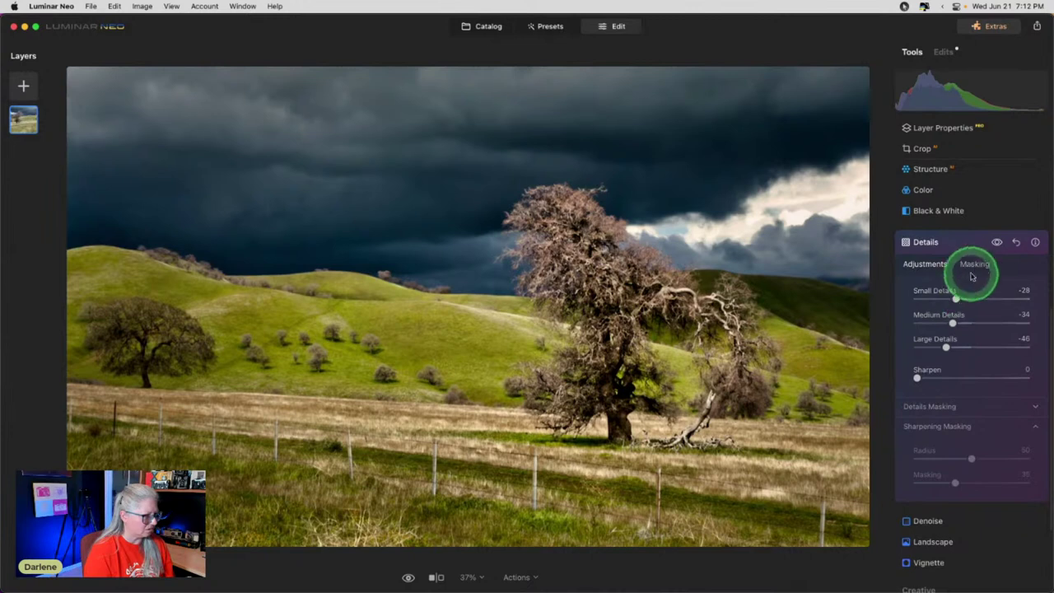
Look through the Details masking options and brush settings, and check the visibility of the Details adjustment.
click(973, 265)
click(939, 372)
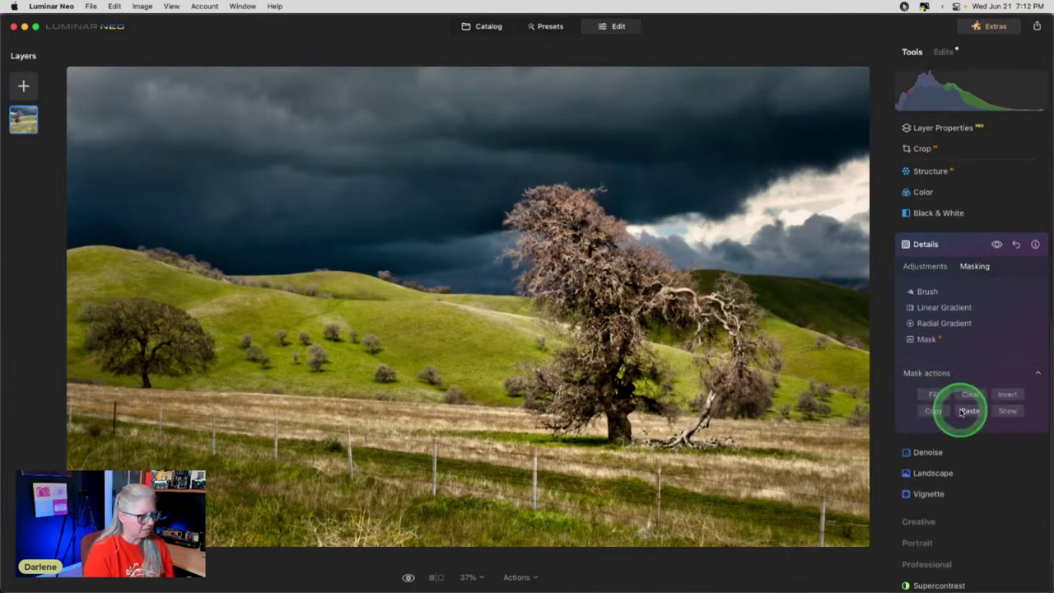
click(925, 297)
click(996, 249)
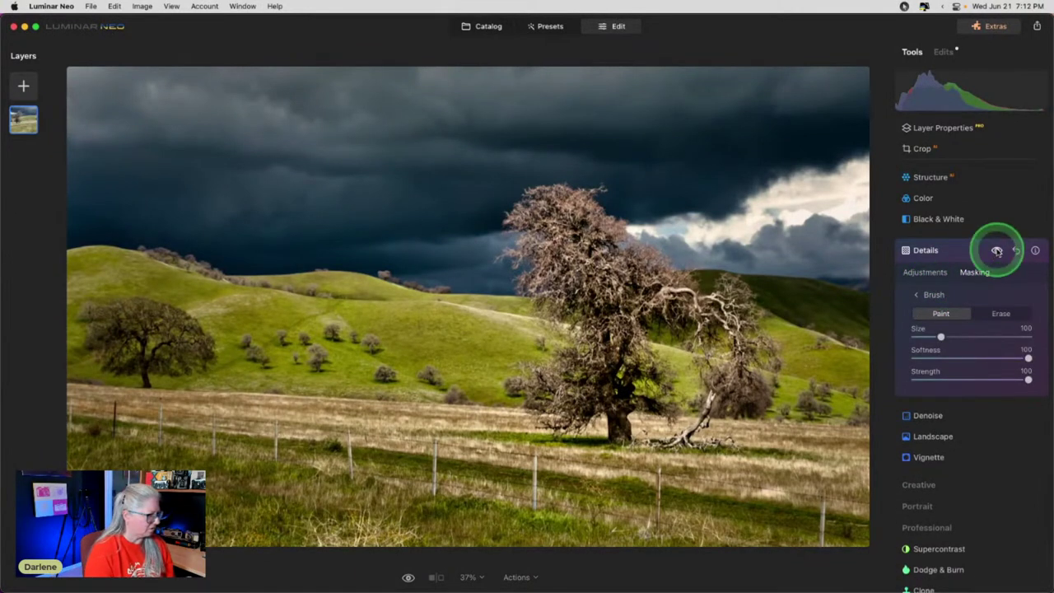
click(933, 295)
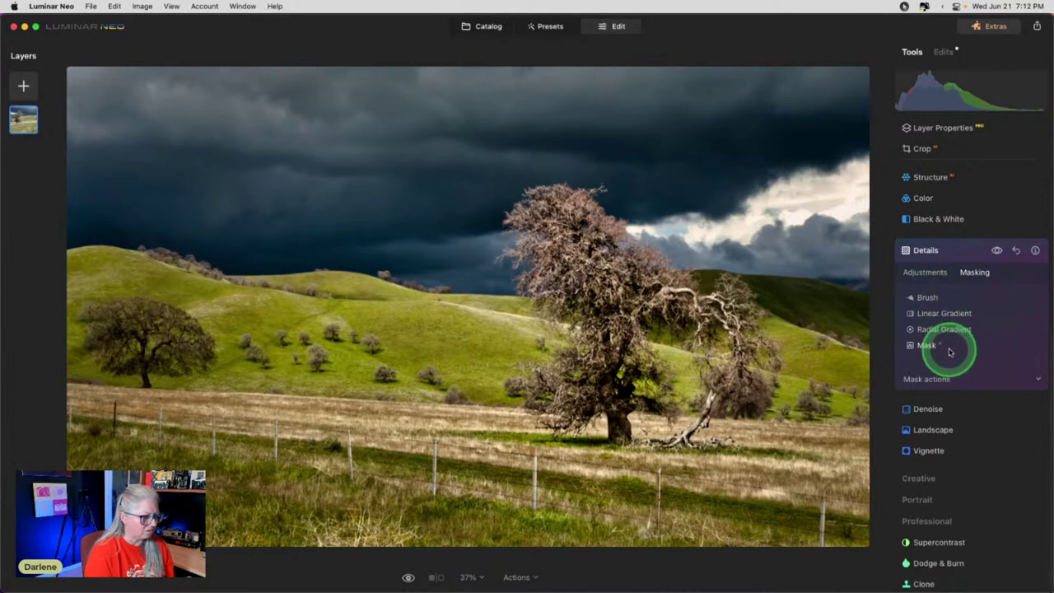
Strengthen the Details softening by setting Small Details to -51 and Medium Details to -57.
click(925, 272)
drag(951, 331, 941, 348)
drag(954, 304, 943, 306)
Inspect the softened hillside and trees up close and compare the photo with and without the Details adjustment.
click(345, 459)
click(344, 459)
click(345, 458)
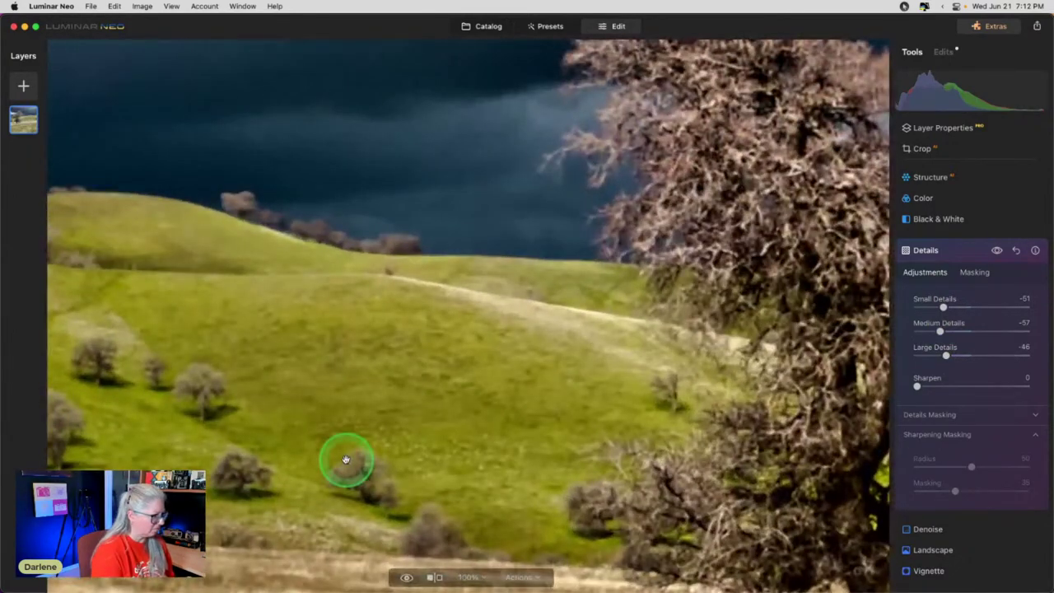
click(346, 458)
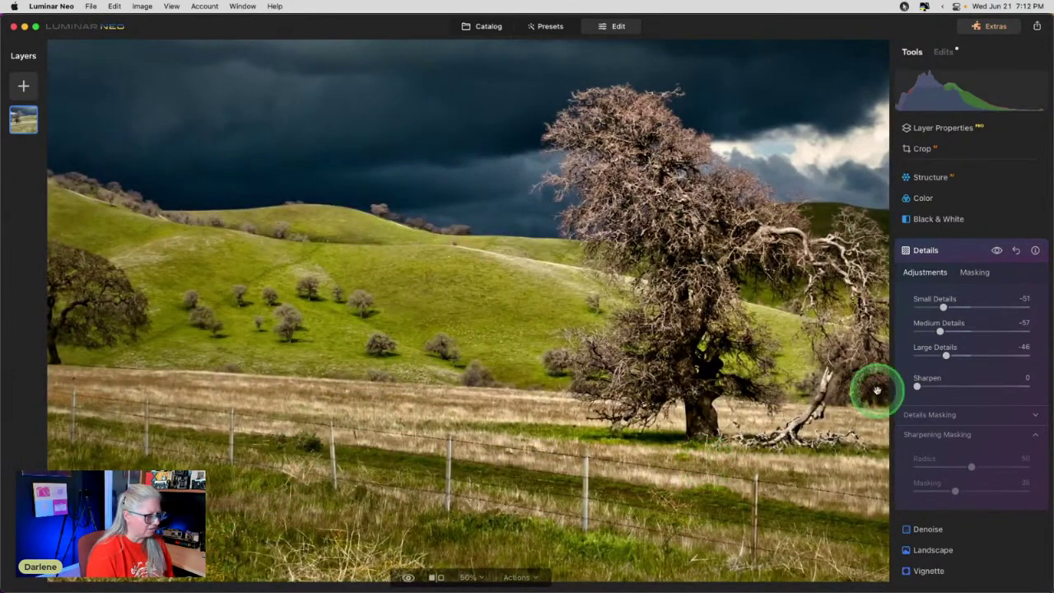
click(996, 252)
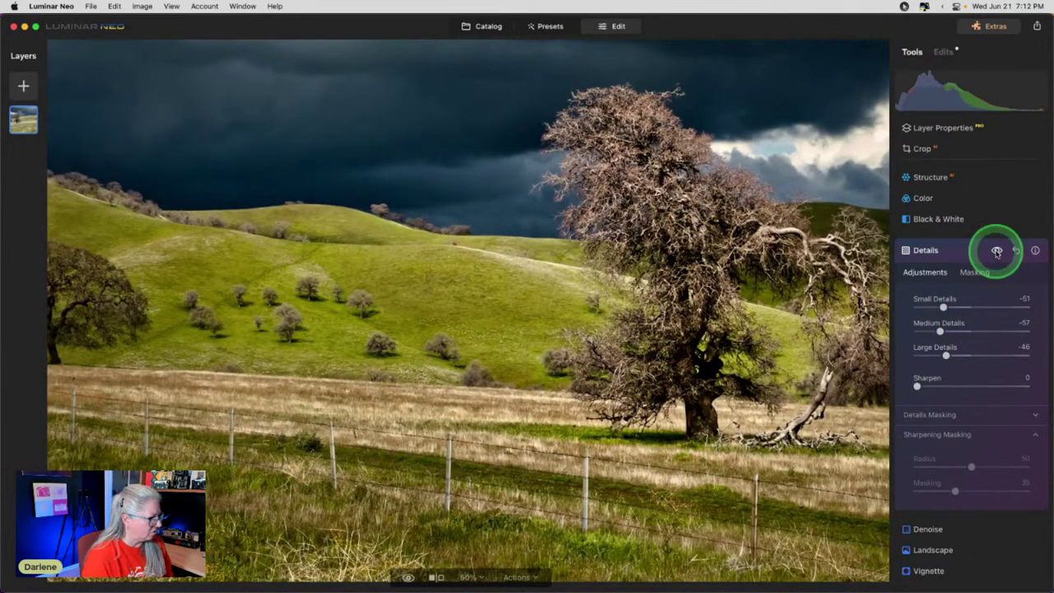
click(996, 252)
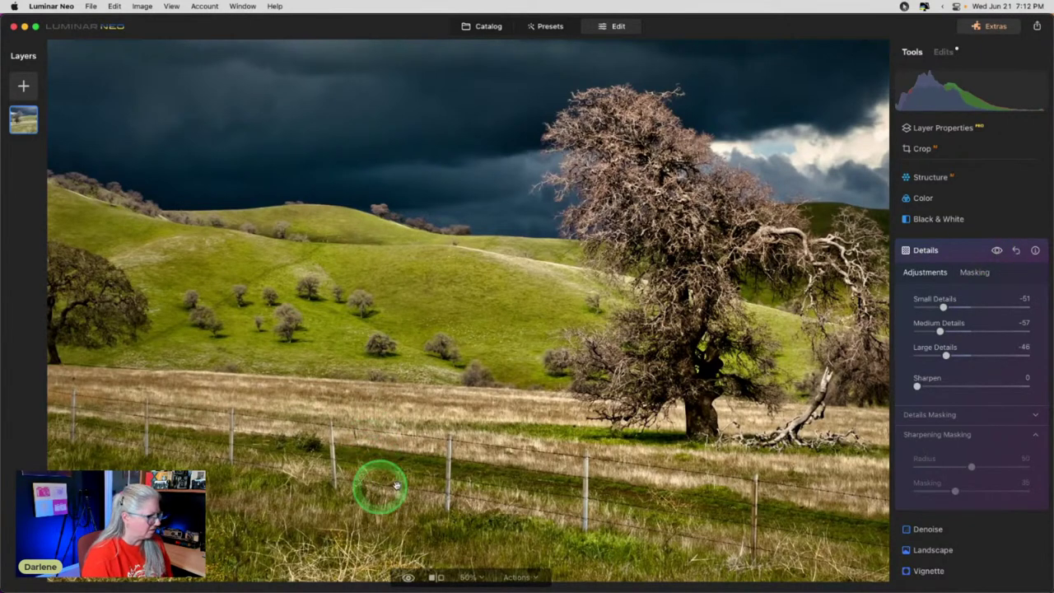
click(960, 252)
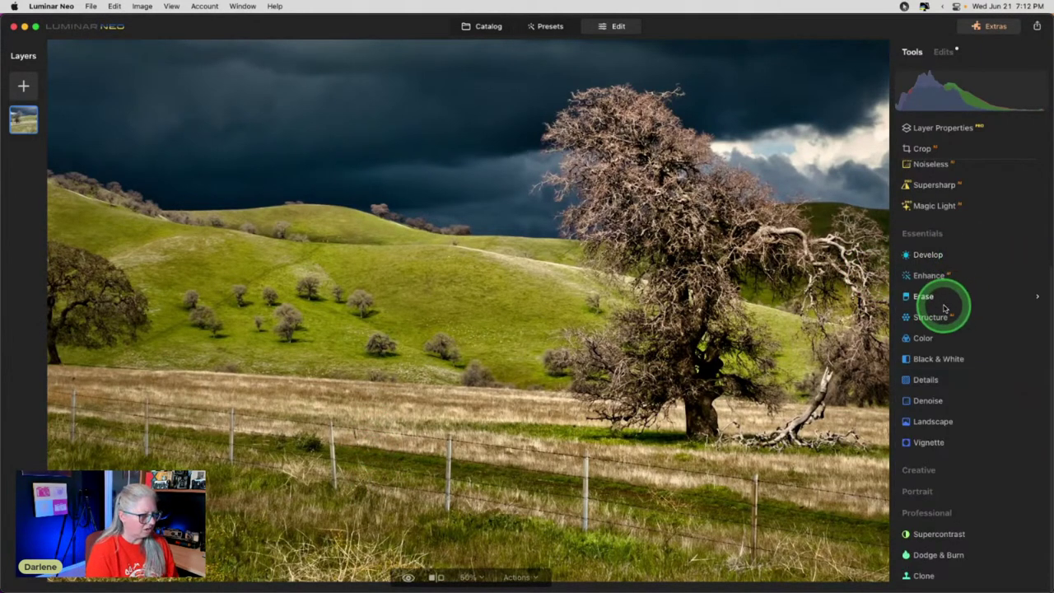
Soften the photo with a Structure adjustment, setting Amount to -62 and Boost to 100.
click(951, 311)
click(972, 385)
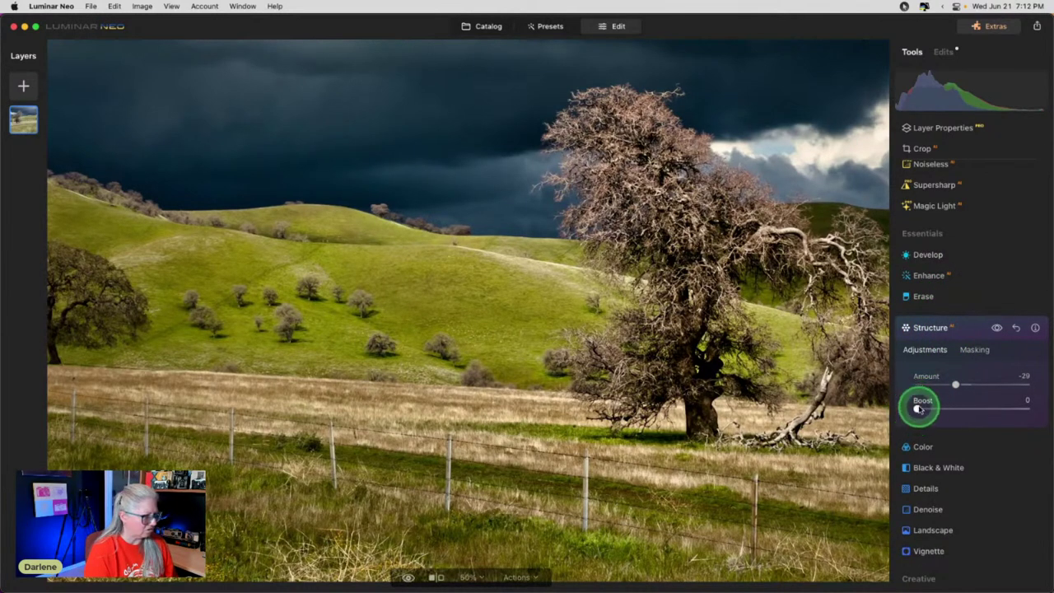
drag(988, 387, 936, 384)
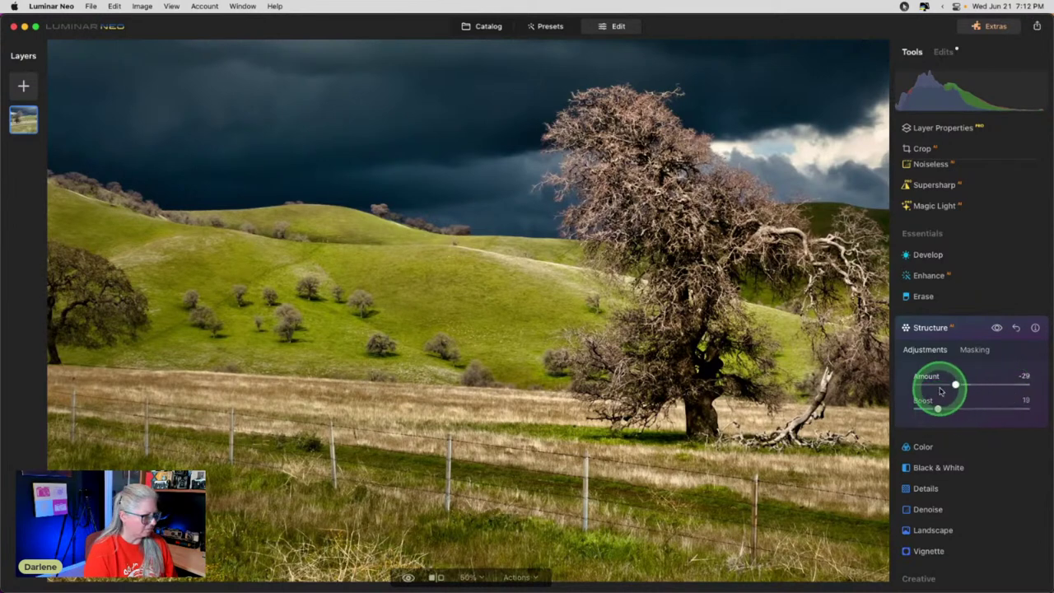
click(975, 350)
click(927, 454)
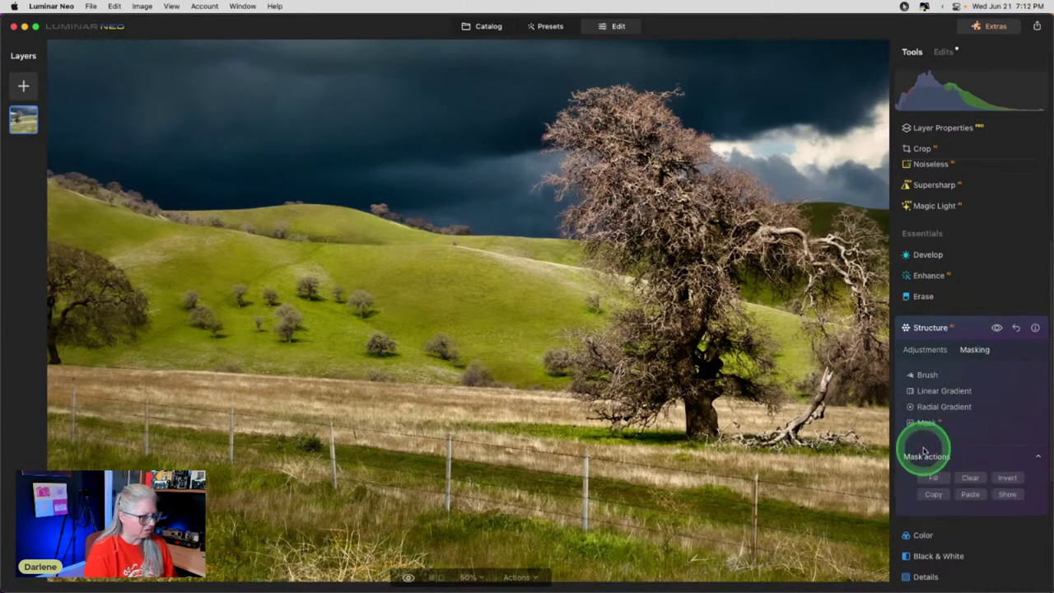
click(924, 349)
drag(939, 409, 1028, 406)
click(280, 490)
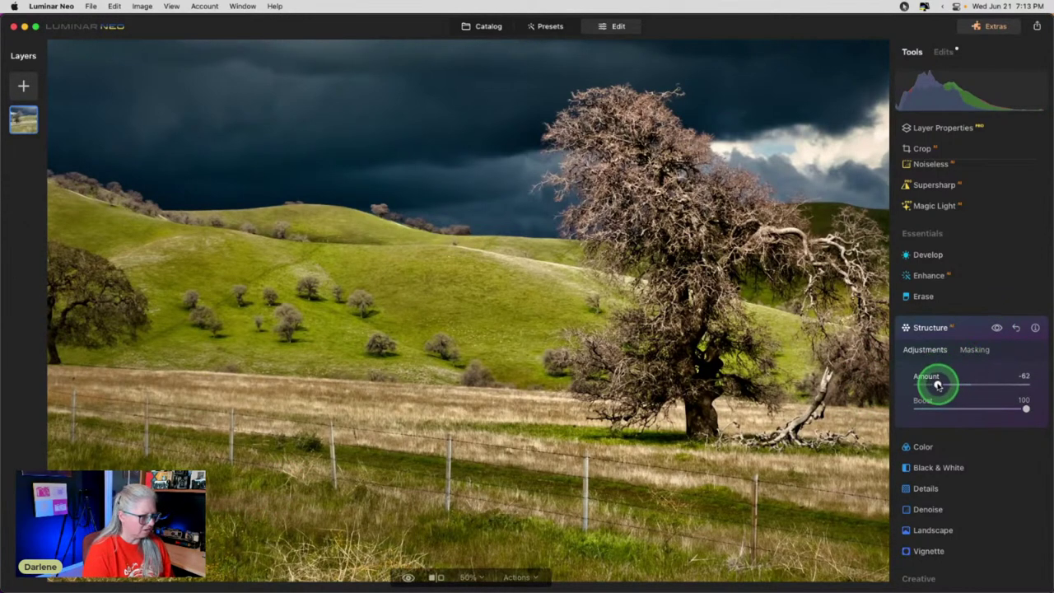
click(958, 329)
Compare the whole photo before and after all edits.
click(522, 365)
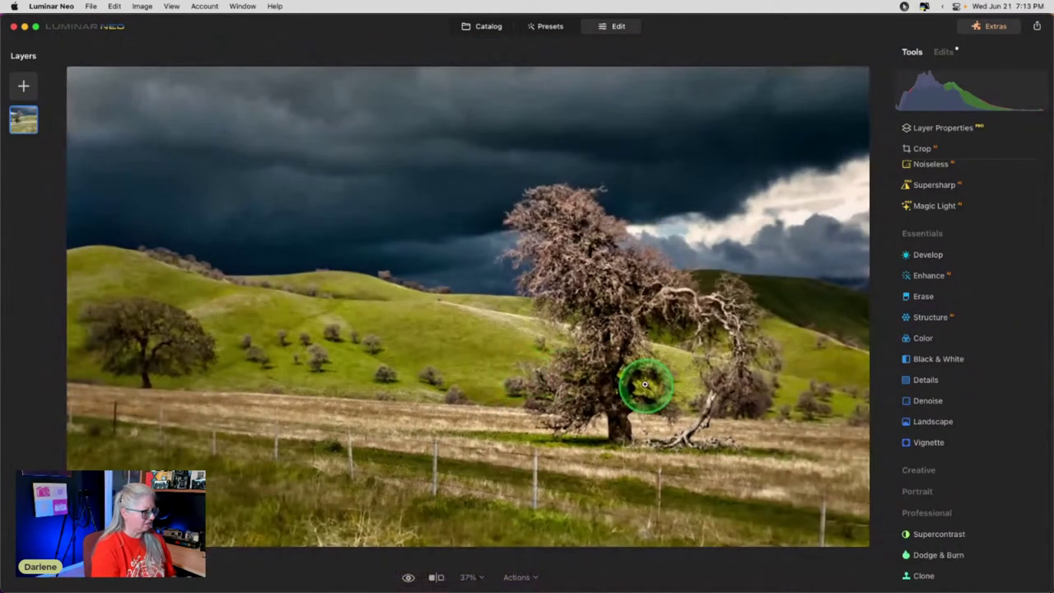
key(backslash)
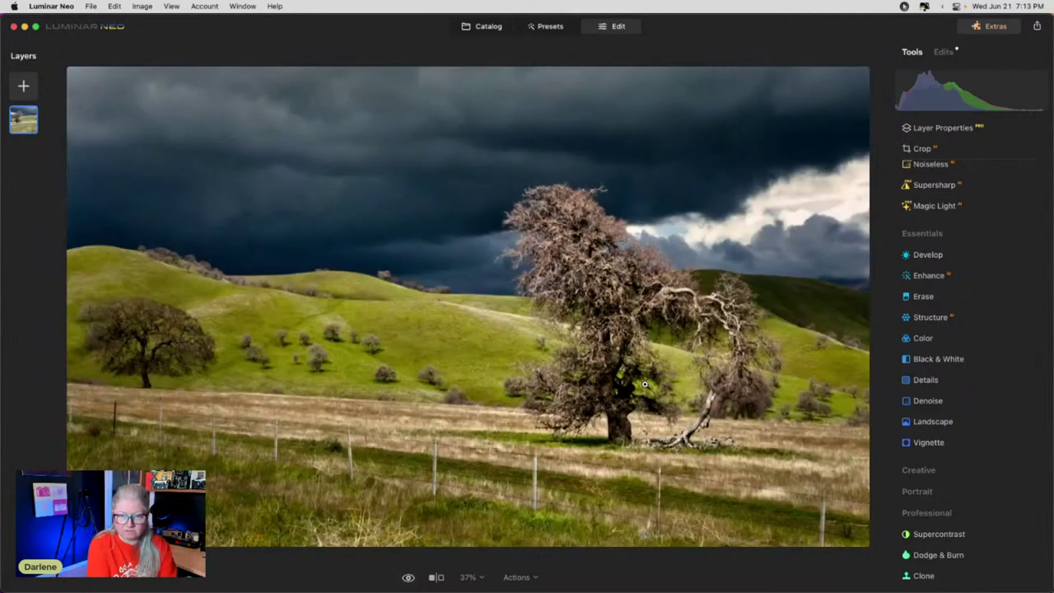
key(backslash)
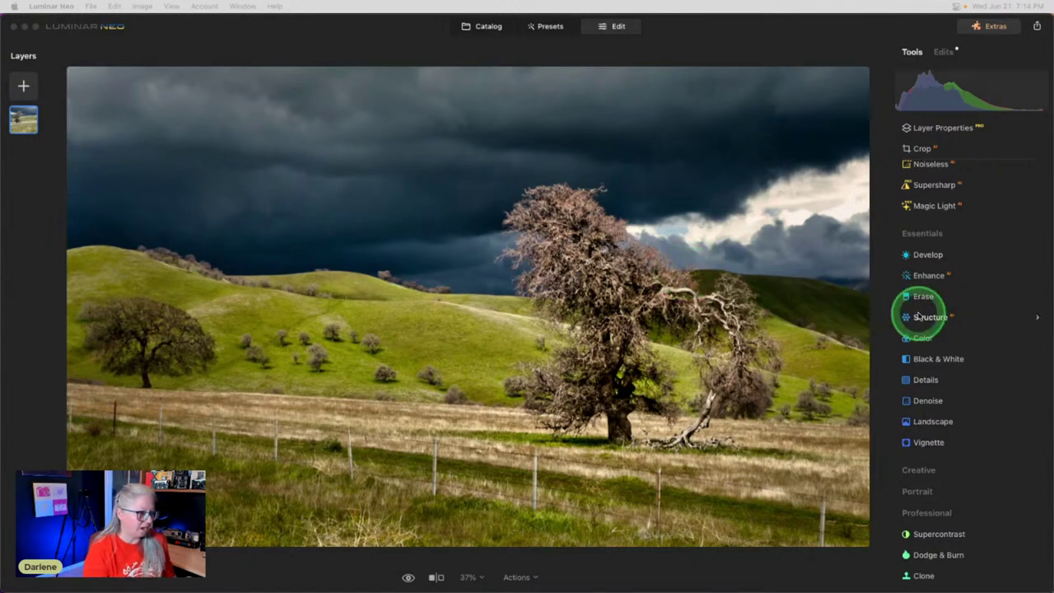
Try an Enhance Accent of about 72, reset it to 0, and review the list of applied edits.
scroll(947, 317, up, 2)
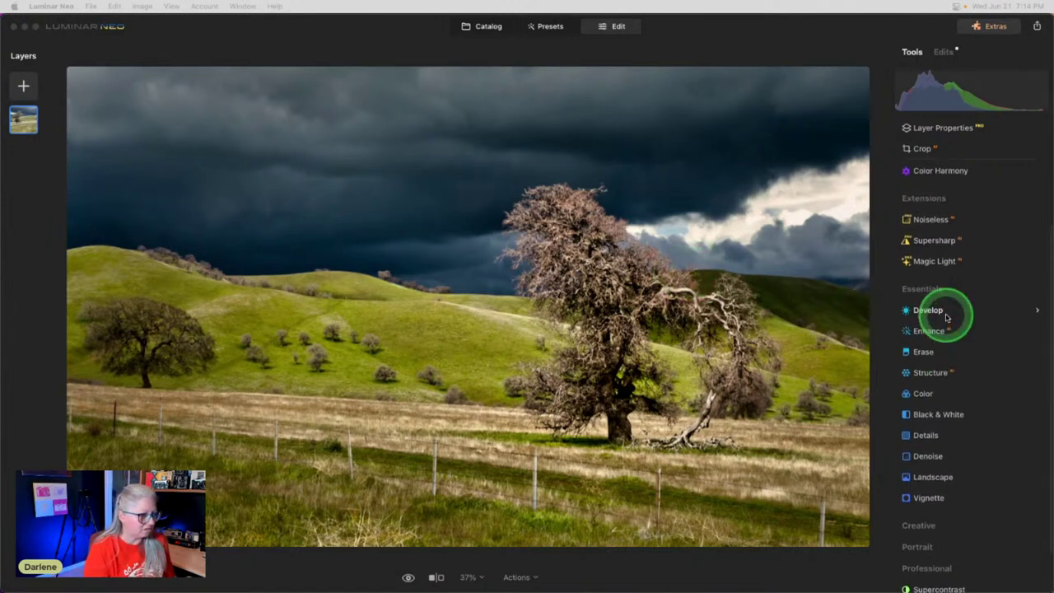
click(927, 305)
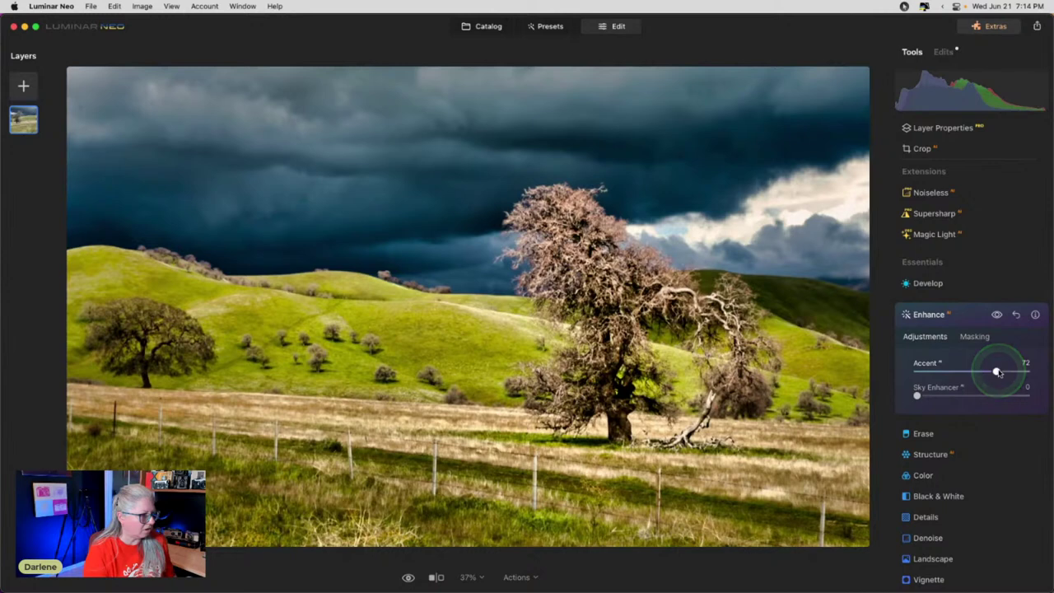
click(885, 371)
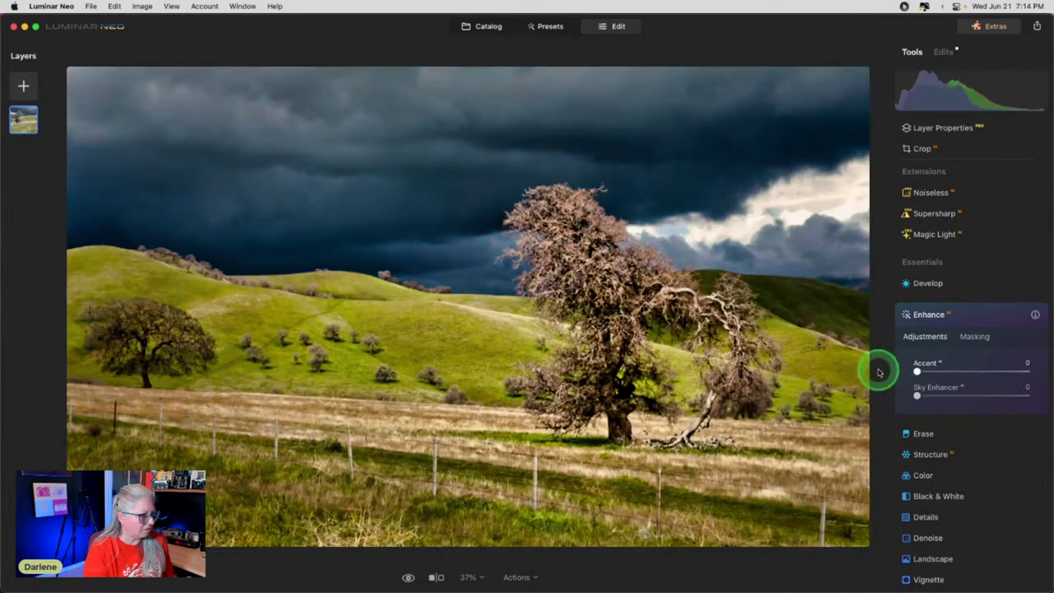
click(997, 313)
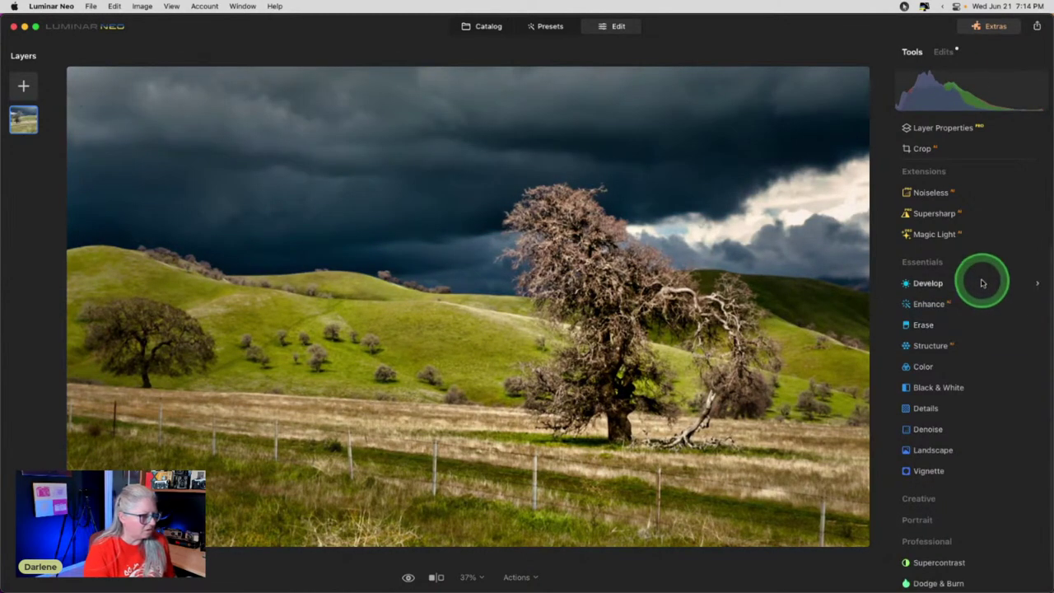
click(946, 53)
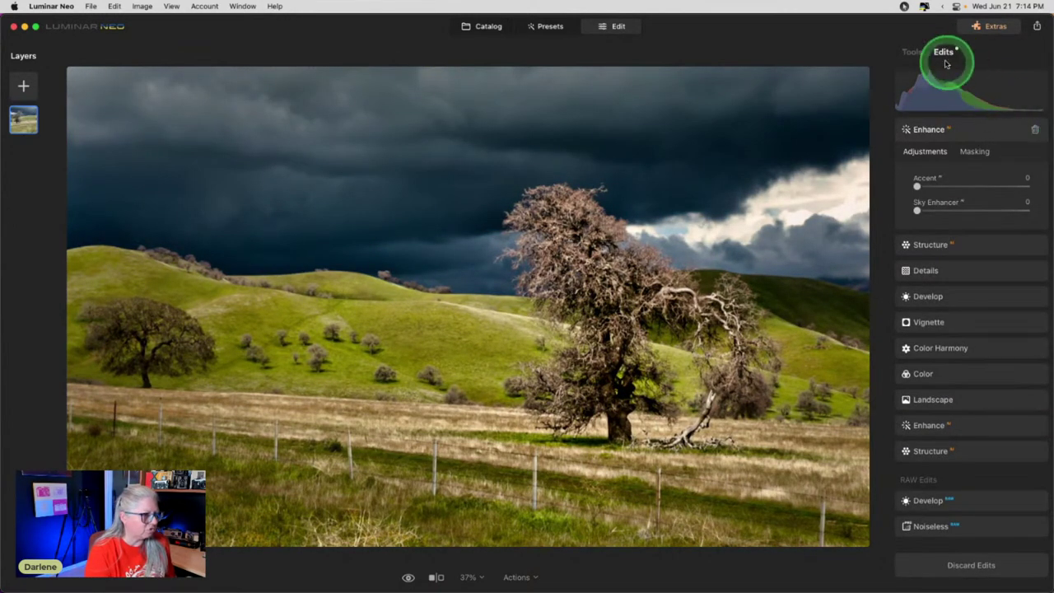
click(911, 51)
Add a new Develop adjustment with Highlights -77, Shadows 84 and Blacks 29.
scroll(965, 241, down, 4)
click(922, 313)
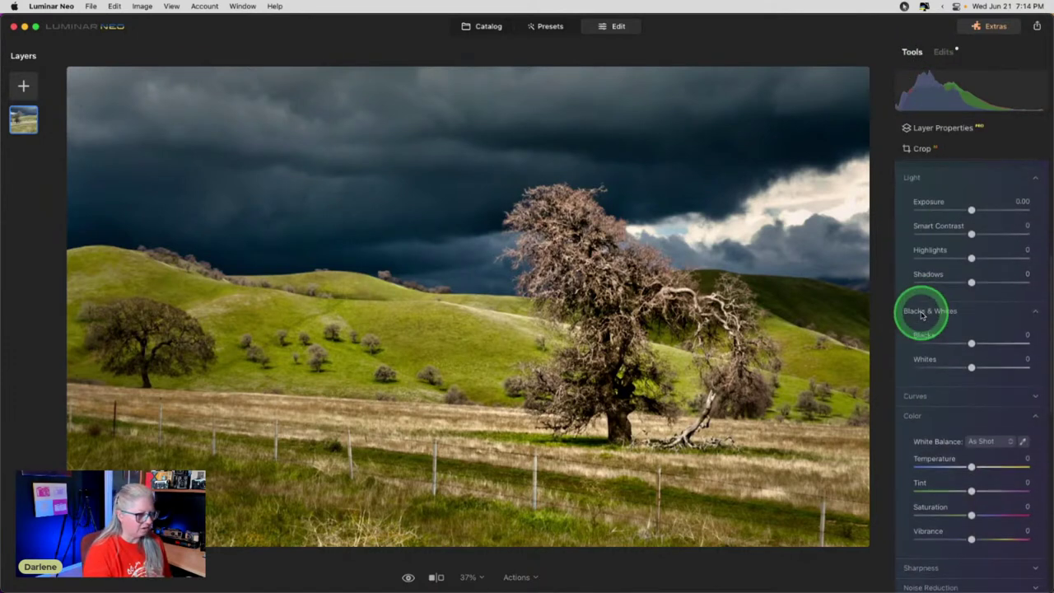
drag(971, 254, 928, 254)
drag(967, 285, 1017, 278)
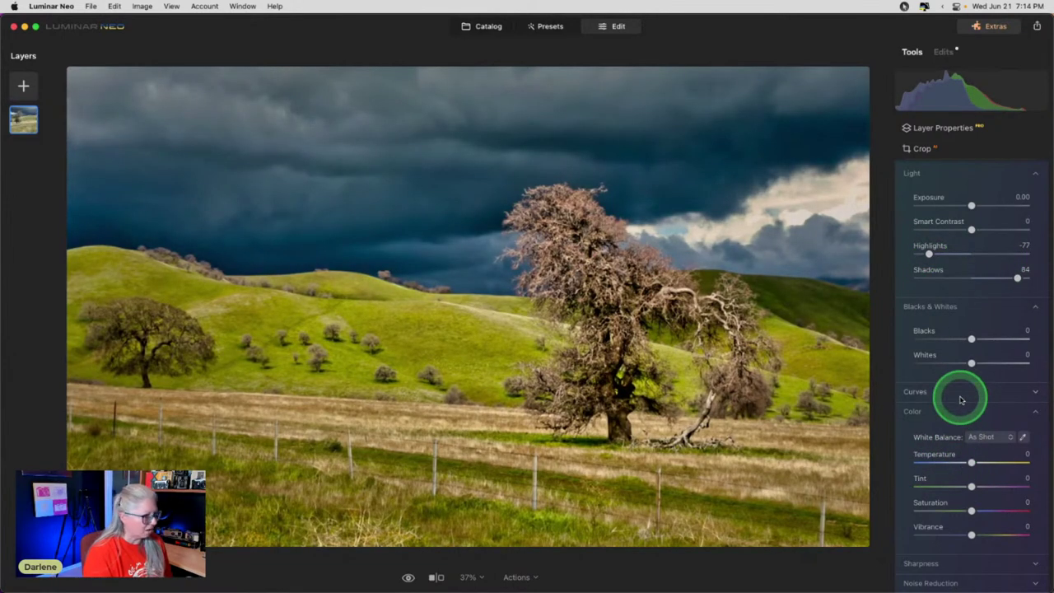
drag(970, 339, 992, 338)
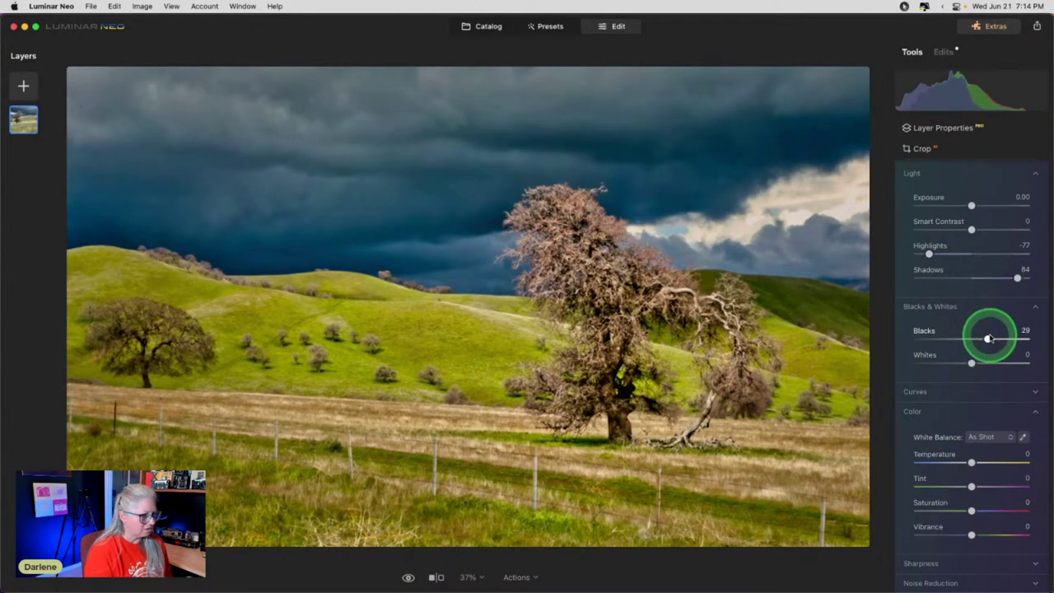
Warm the new Develop adjustment with Temperature 5 and Tint 7, and open its masking options.
scroll(988, 345, down, 3)
drag(984, 377, 974, 381)
drag(972, 405, 976, 404)
scroll(977, 405, down, 4)
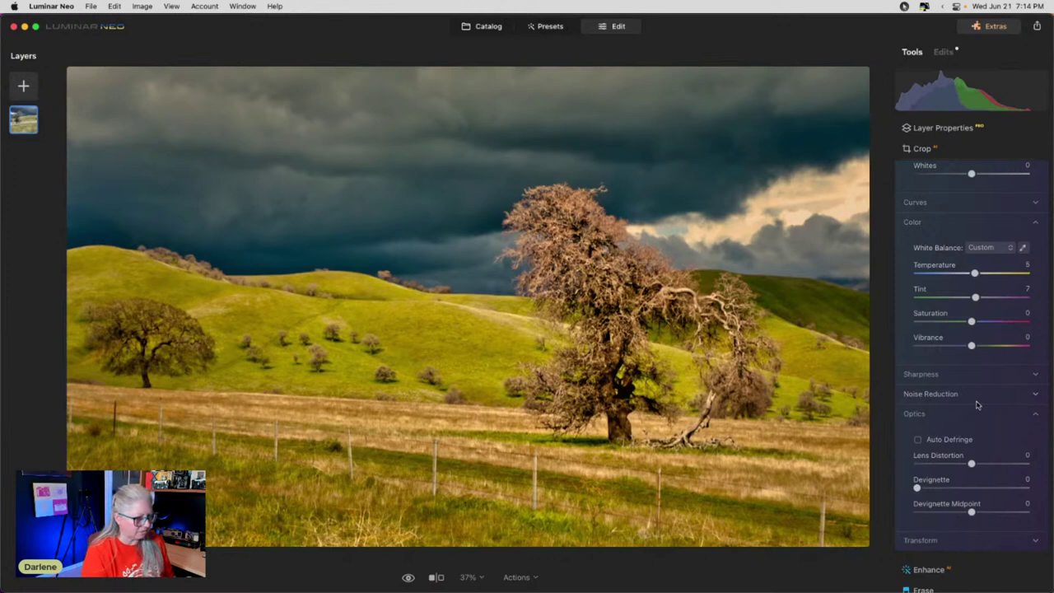
scroll(976, 404, up, 5)
click(967, 356)
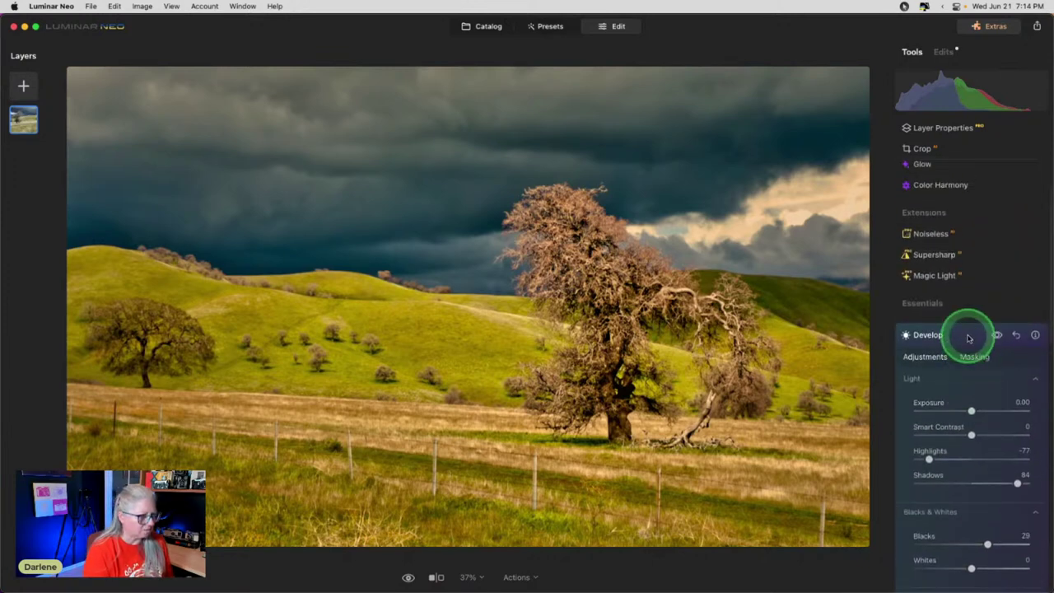
Mask the Develop adjustments to the sky using the AI mask's Sky region.
scroll(967, 356, down, 2)
click(966, 360)
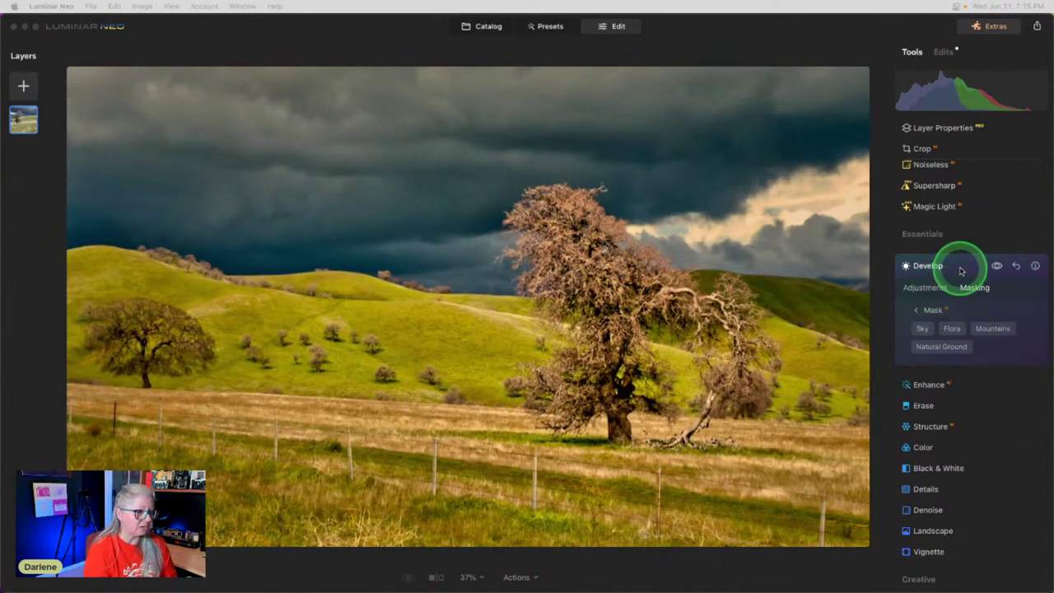
scroll(1018, 352, down, 1)
scroll(988, 338, down, 1)
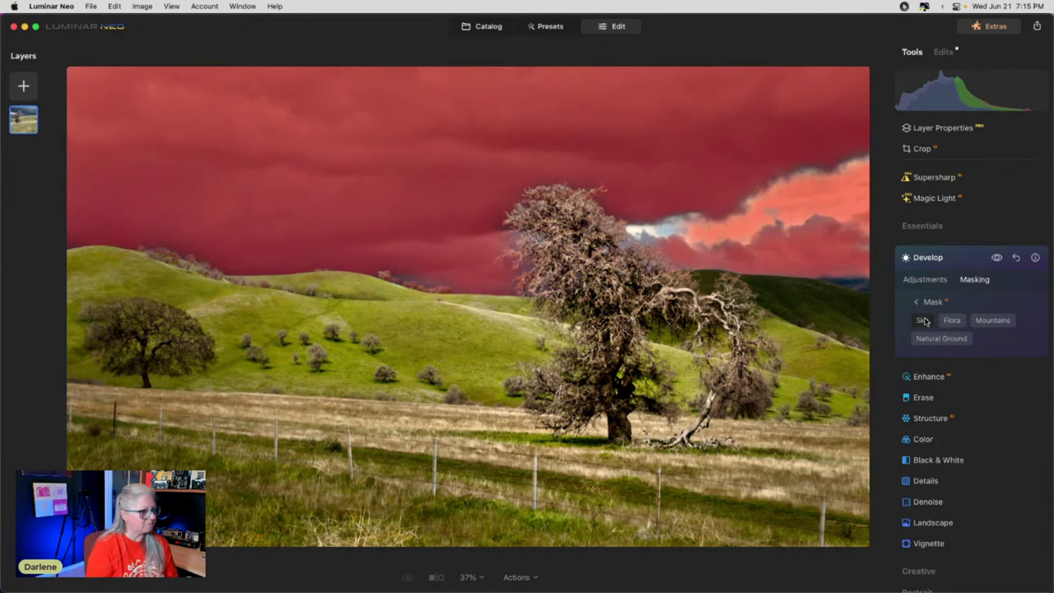
click(926, 303)
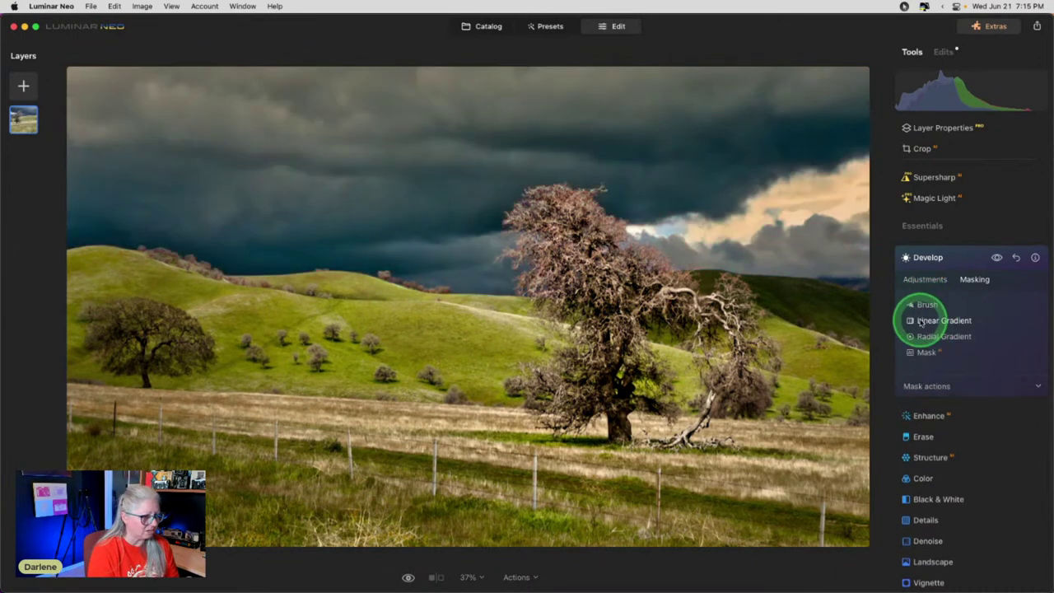
Brush the missed sky areas along the horizon and around the bright clouds into the Develop mask.
click(916, 301)
mouse_move(838, 294)
mouse_down()
mouse_move(677, 200)
mouse_move(691, 224)
mouse_move(743, 221)
mouse_move(660, 219)
mouse_move(649, 233)
mouse_move(635, 222)
mouse_move(708, 240)
mouse_move(859, 231)
mouse_move(802, 227)
mouse_move(792, 195)
mouse_move(871, 155)
mouse_move(733, 212)
mouse_move(642, 219)
mouse_move(809, 249)
mouse_move(864, 247)
mouse_up()
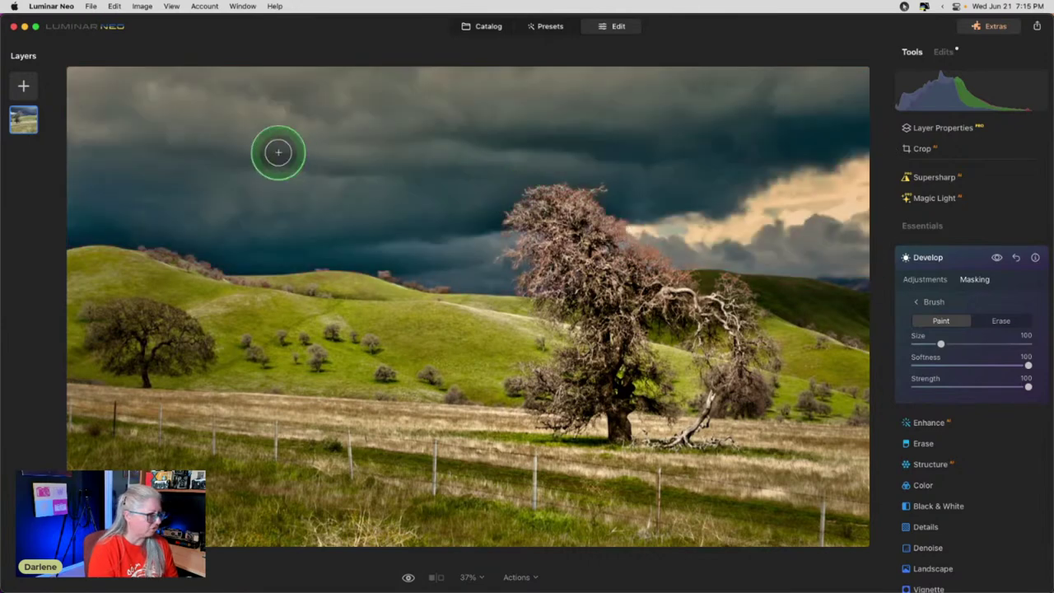
mouse_move(422, 230)
mouse_down()
mouse_move(475, 238)
mouse_move(432, 254)
mouse_move(438, 270)
mouse_move(384, 247)
mouse_move(275, 234)
mouse_move(950, 248)
mouse_up()
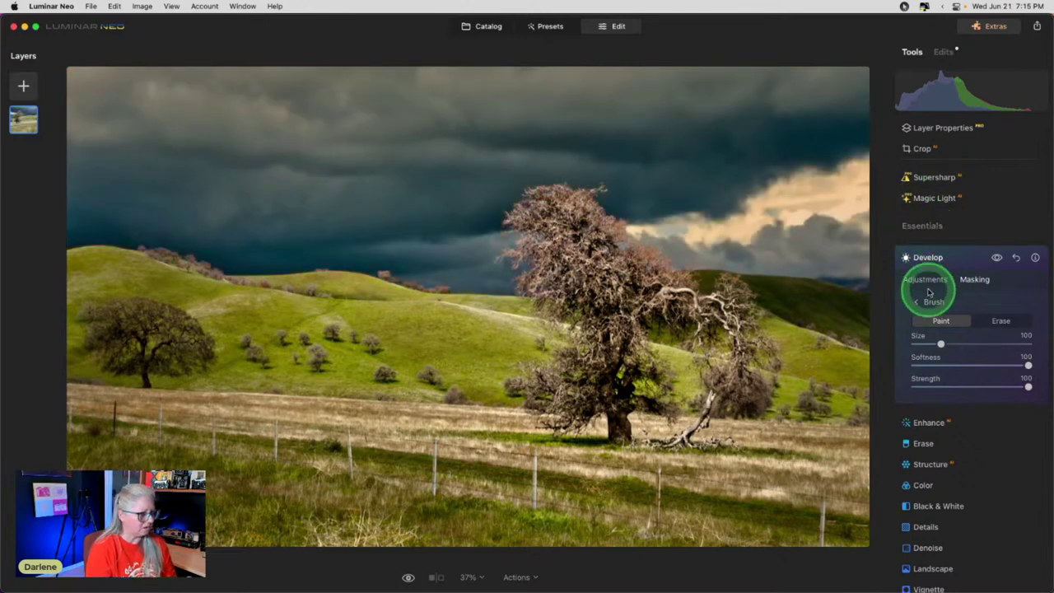
Compare the photo with and without the masked Develop adjustments.
click(924, 280)
click(996, 173)
click(996, 173)
click(996, 173)
click(996, 173)
click(996, 173)
click(996, 173)
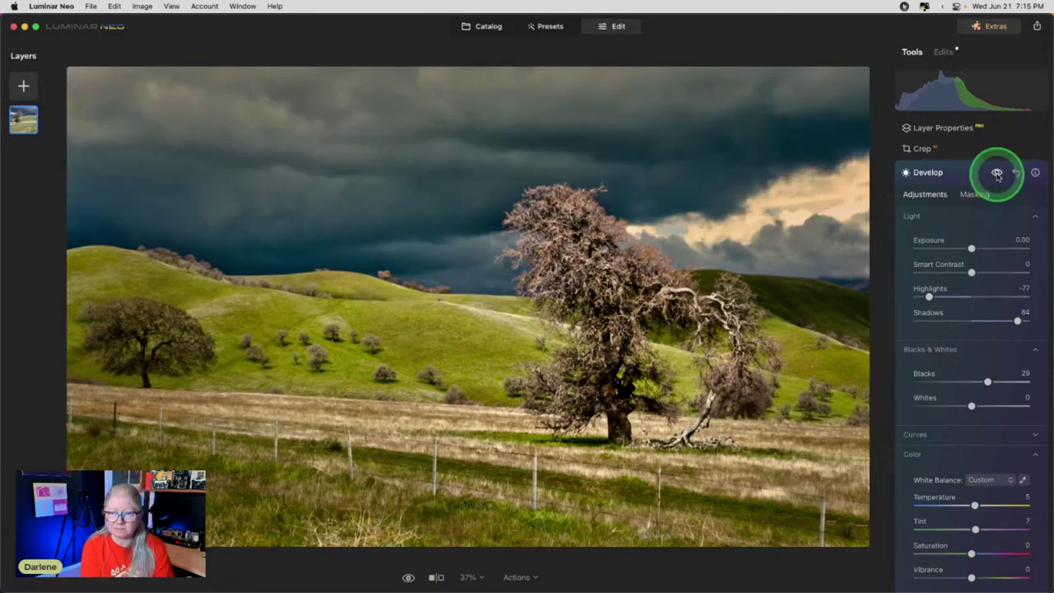
click(996, 173)
click(996, 173)
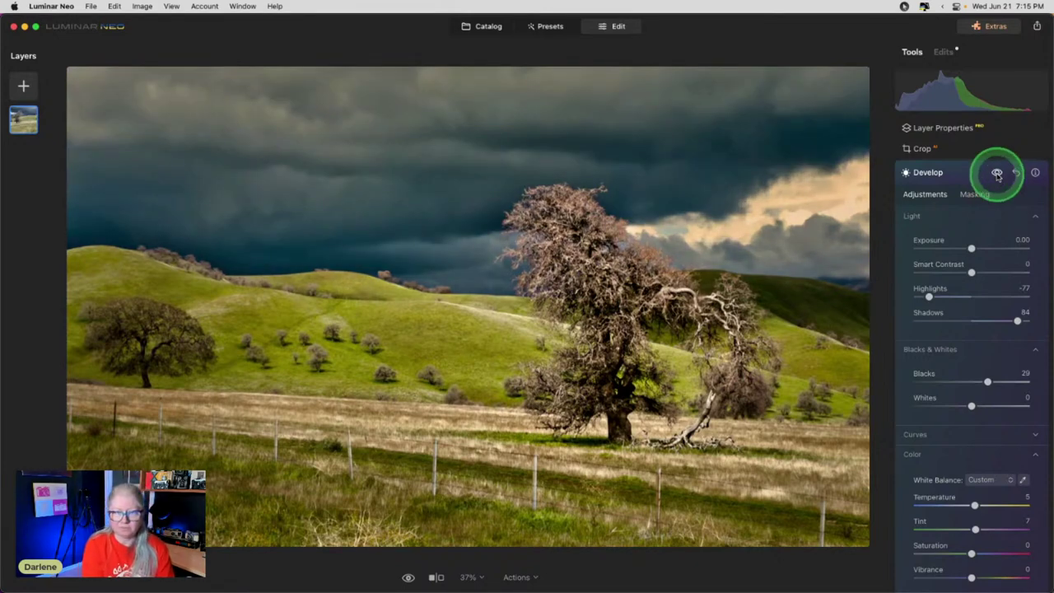
click(996, 173)
click(996, 173)
Darken the masked sky by setting the Develop exposure to -0.47, and close the tool.
drag(953, 247, 968, 249)
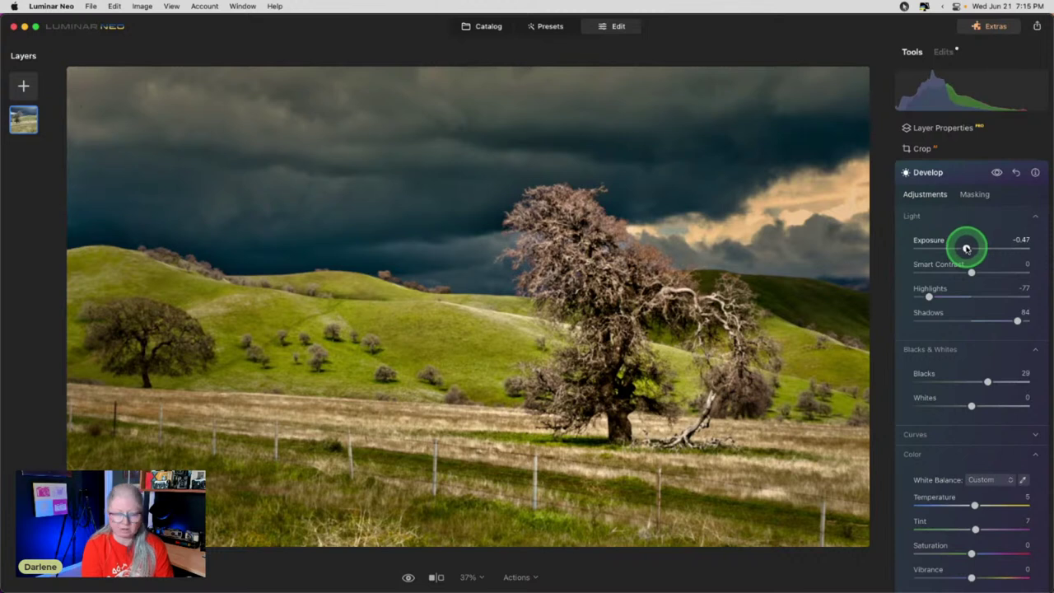
click(819, 236)
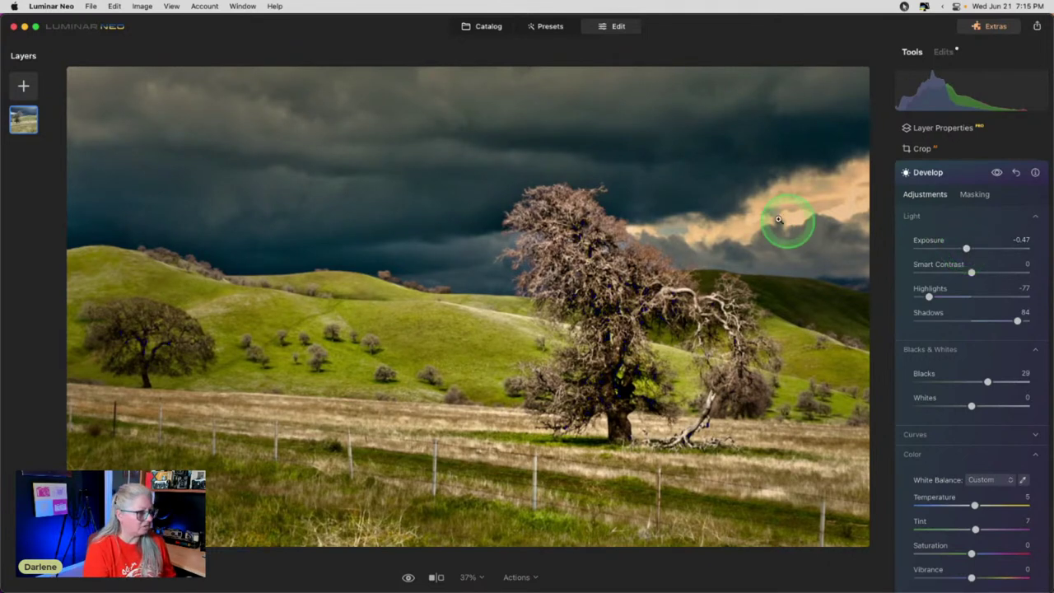
click(928, 288)
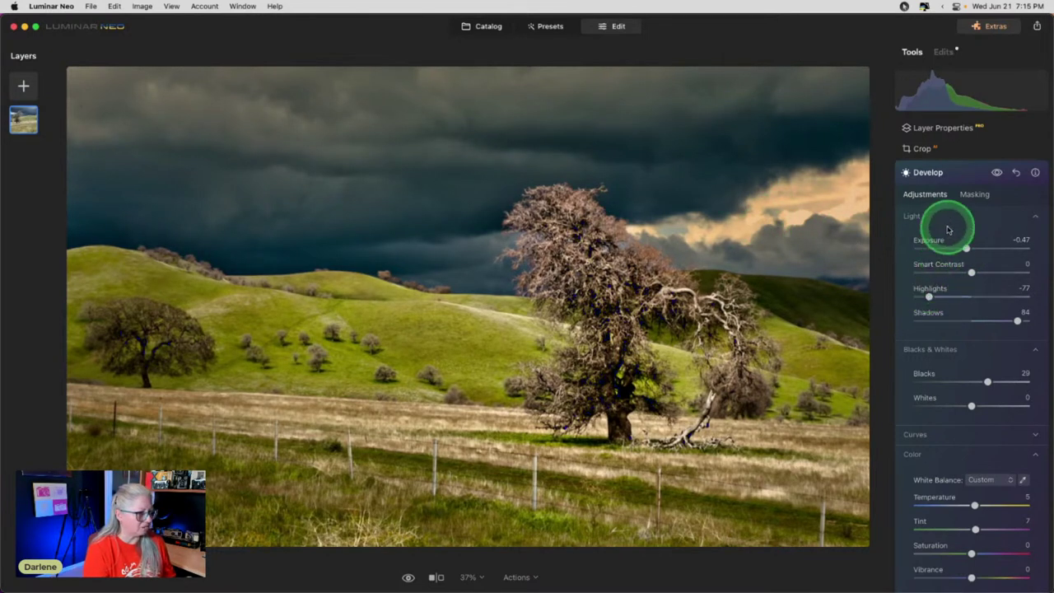
click(957, 173)
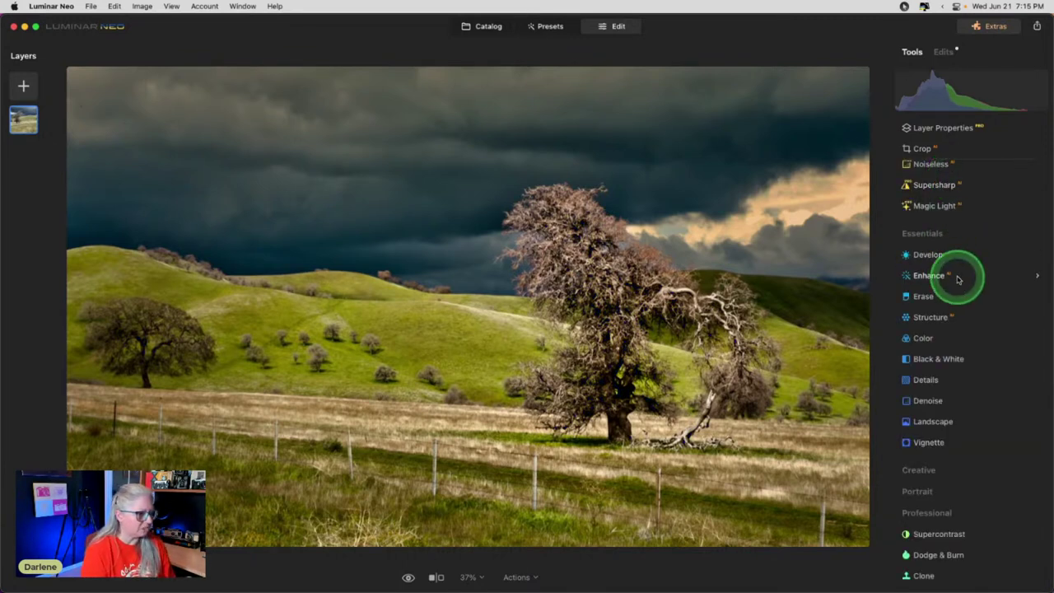
Convert the photo to black and white with luminance Red 25, Yellow 17, Green 34 and Blue -52.
click(939, 359)
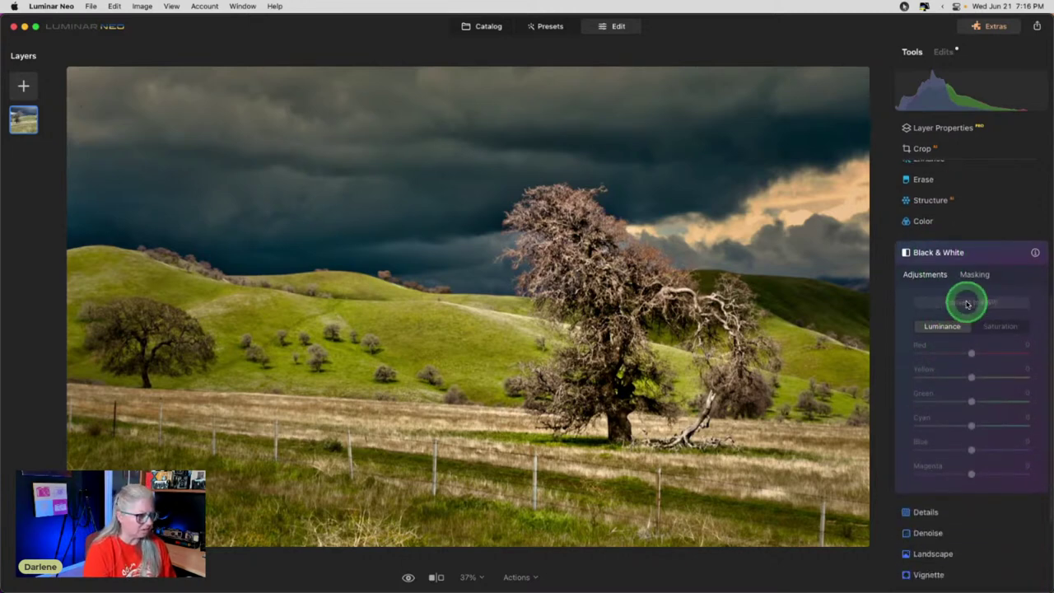
click(967, 303)
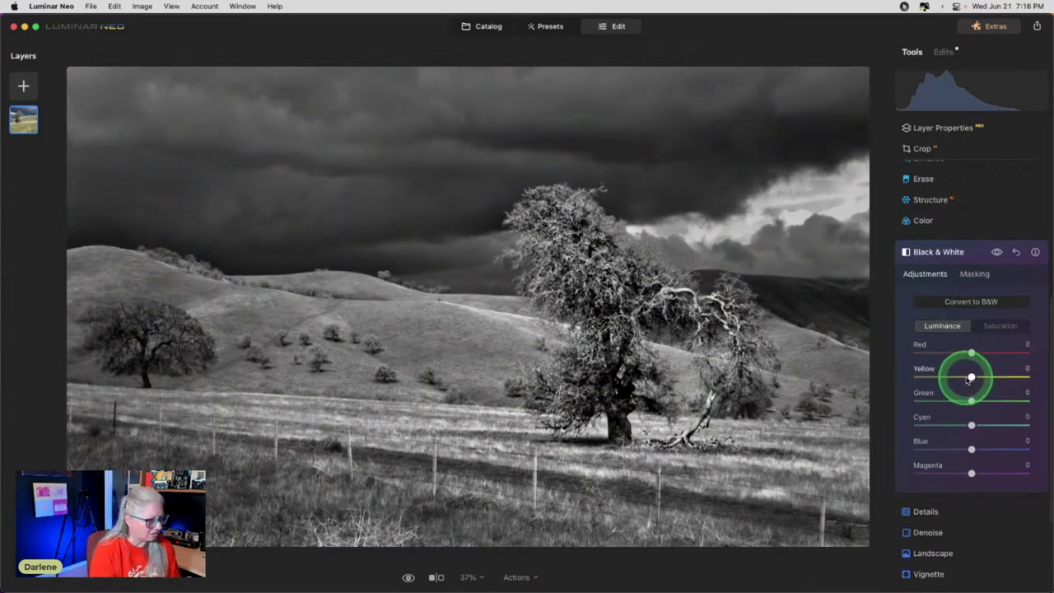
drag(972, 376, 989, 400)
drag(972, 448, 942, 446)
mouse_move(972, 353)
mouse_down()
mouse_move(960, 352)
mouse_move(1005, 352)
mouse_move(966, 352)
mouse_move(985, 354)
mouse_up()
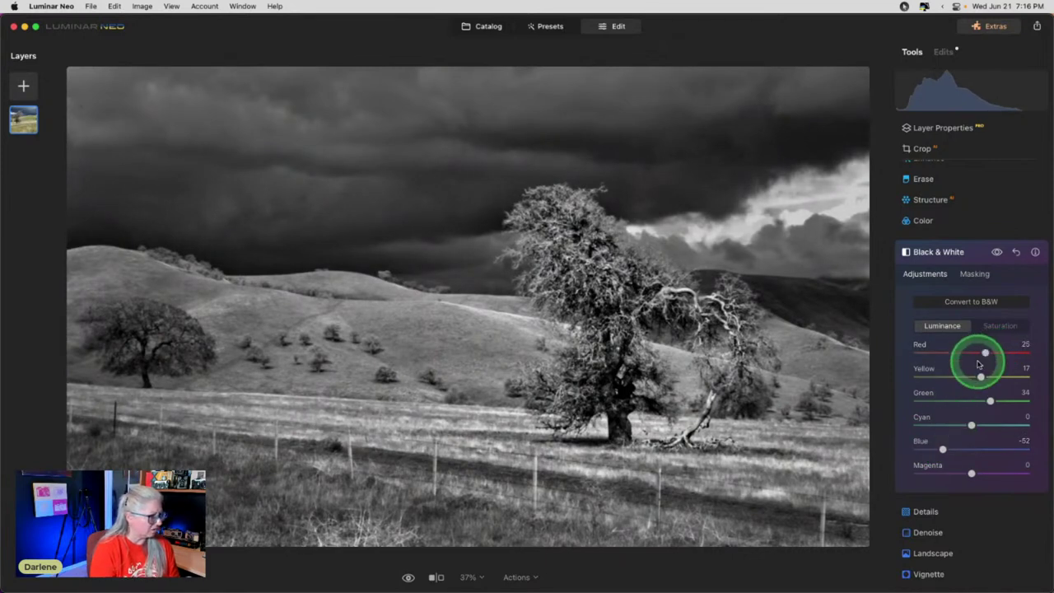
click(968, 249)
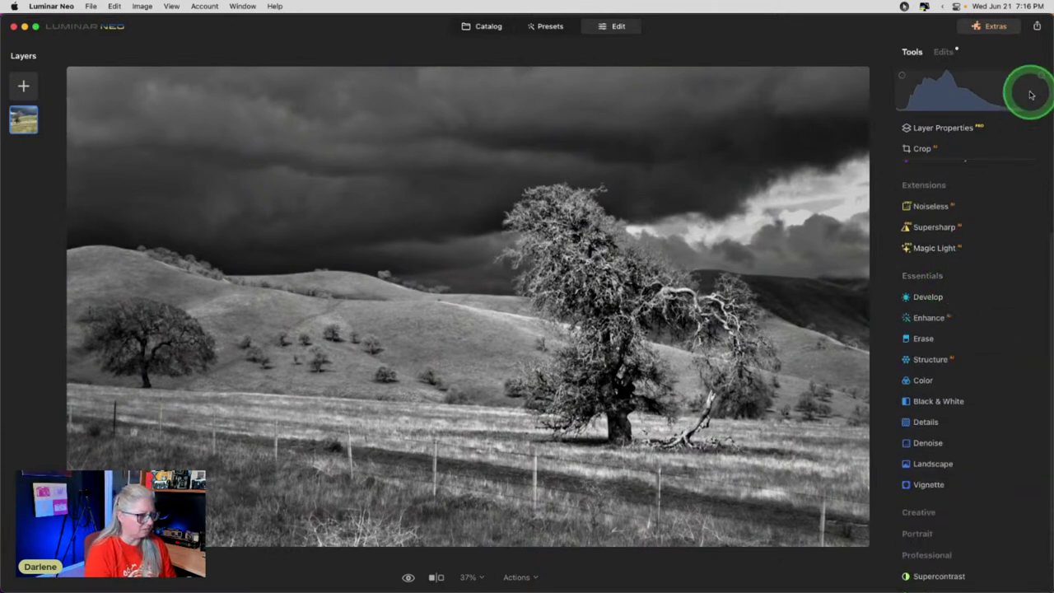
Add a new Develop adjustment and move the curve's white point slightly inward to brighten the highlights.
click(947, 296)
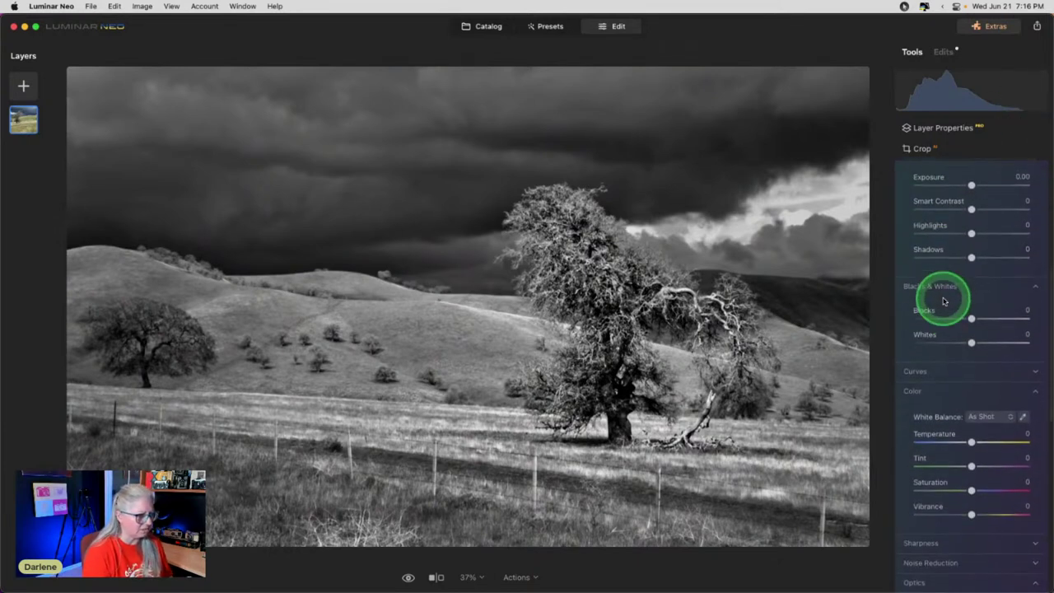
click(924, 364)
scroll(971, 412, down, 2)
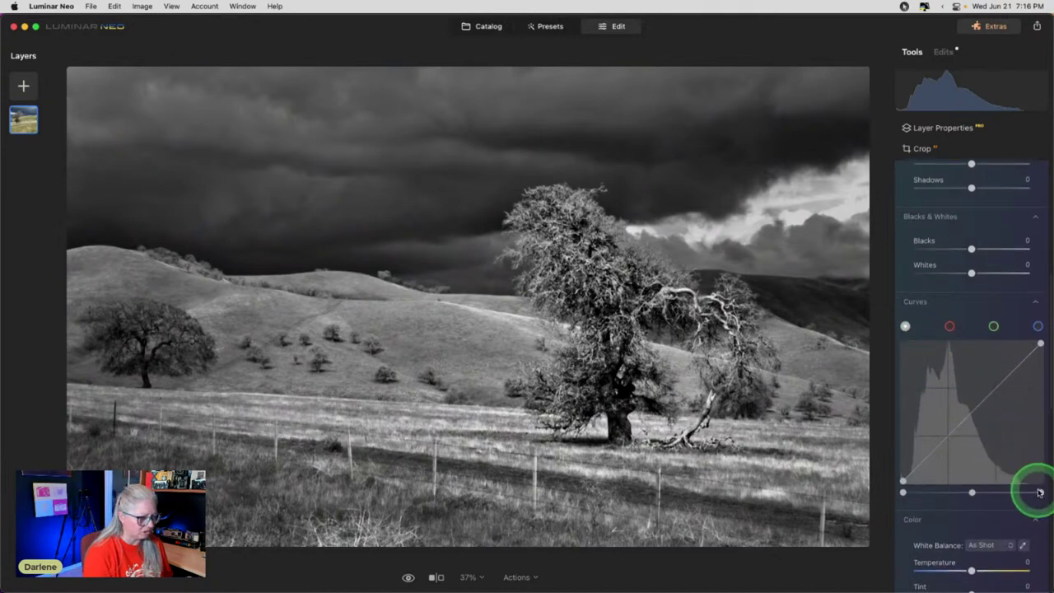
drag(1039, 493, 1028, 491)
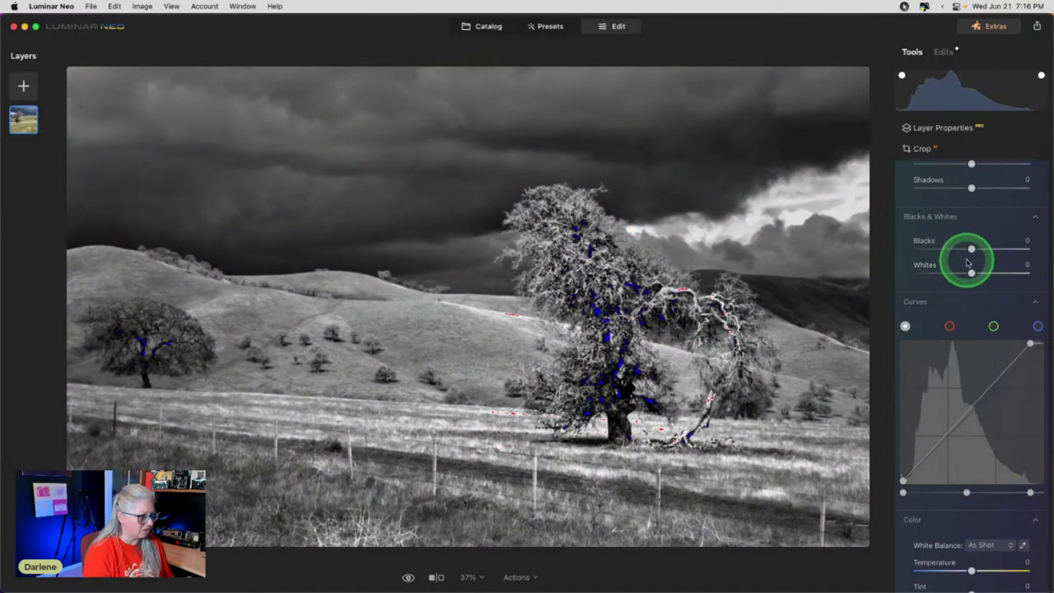
Set Smart Contrast to 31 and Highlights to -12 in the new Develop adjustment, and close it.
scroll(967, 257, up, 5)
drag(971, 257, 961, 276)
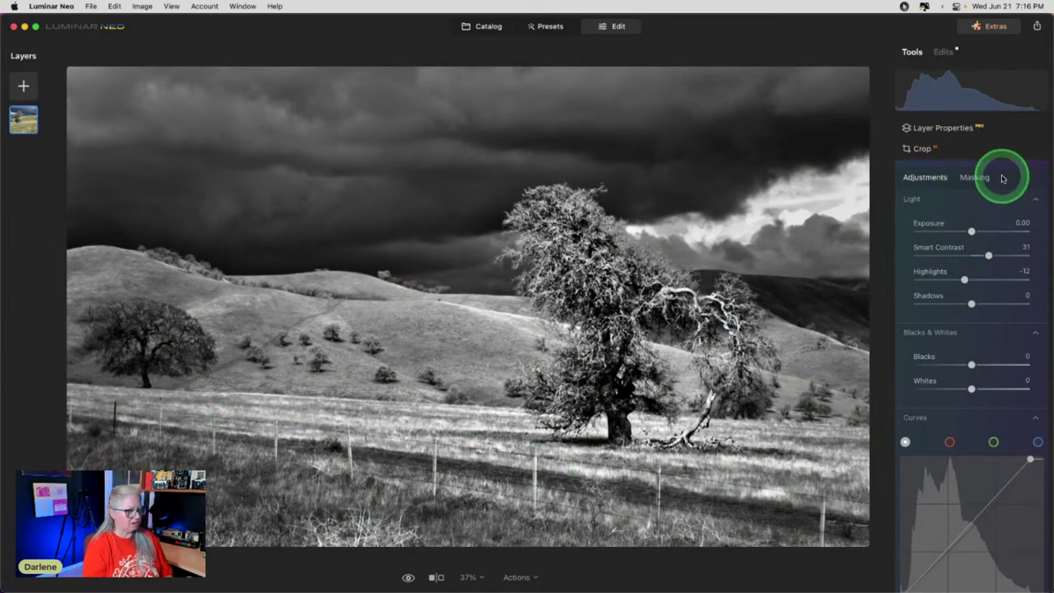
scroll(984, 195, up, 3)
click(955, 230)
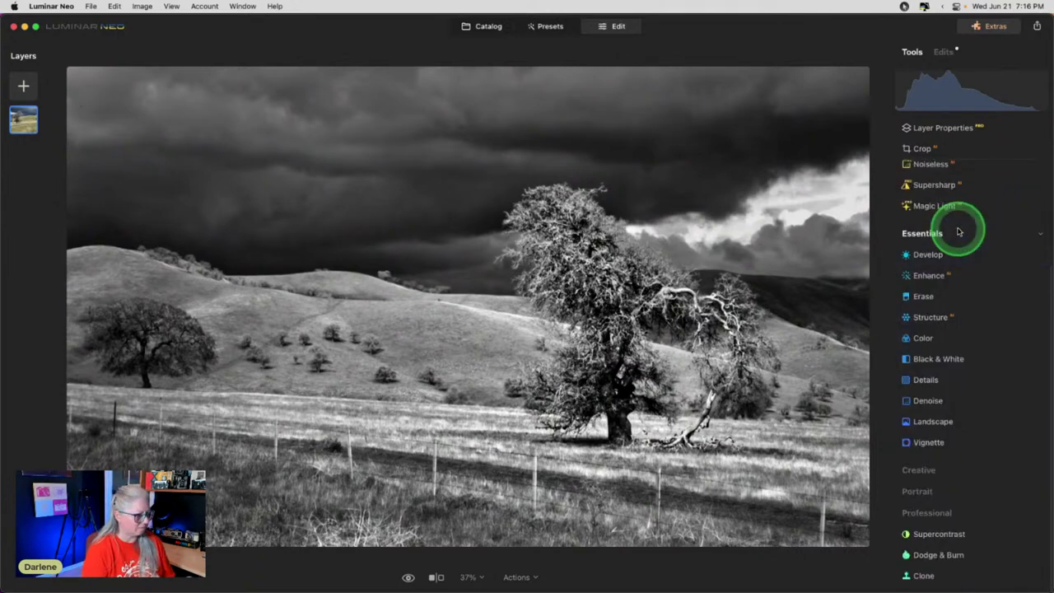
Compare the black-and-white edit with the original photo.
key(backslash)
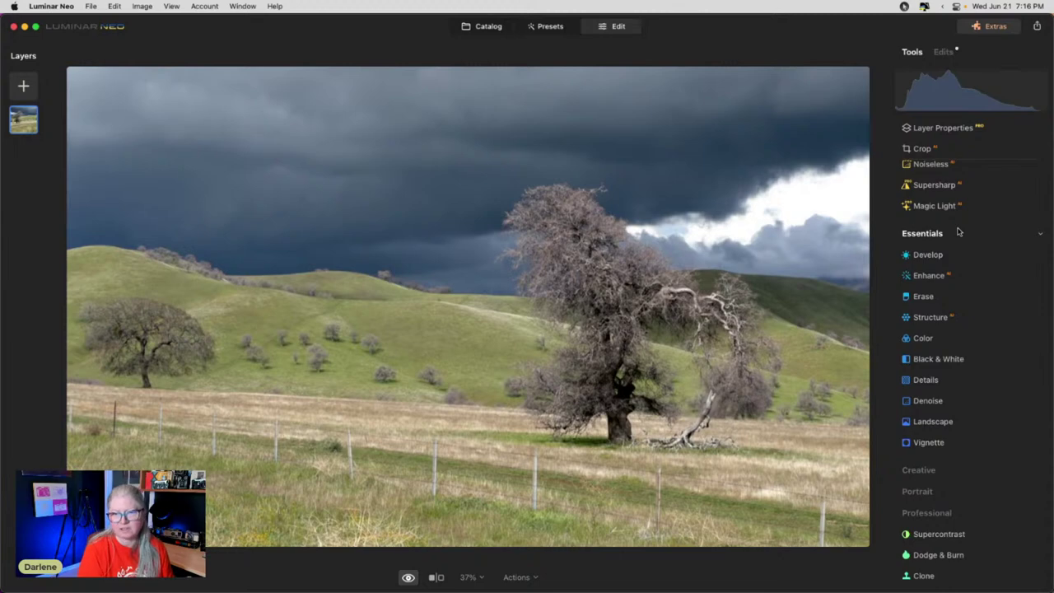
key(backslash)
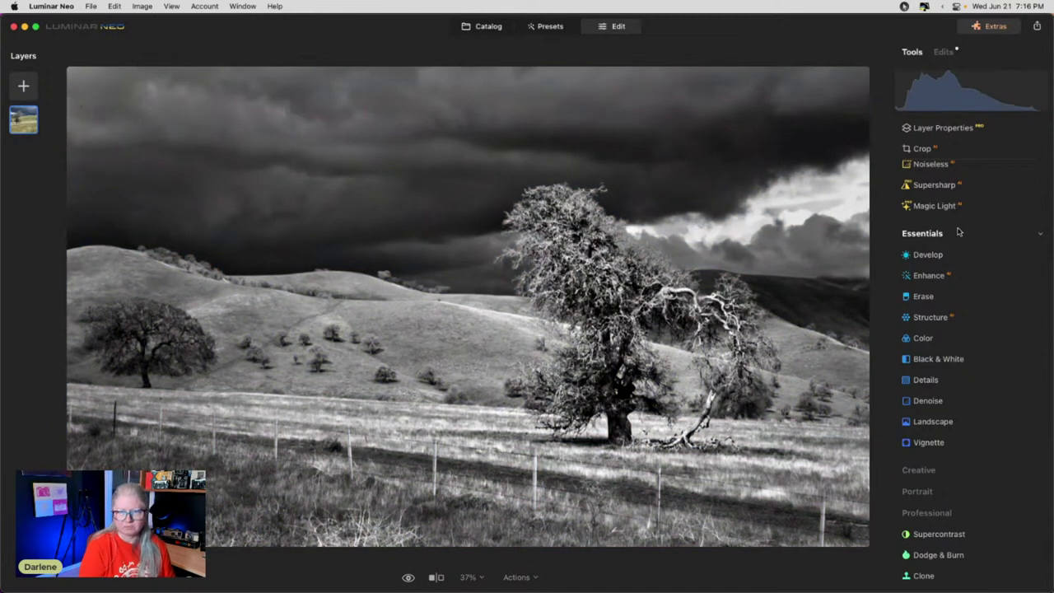
key(backslash)
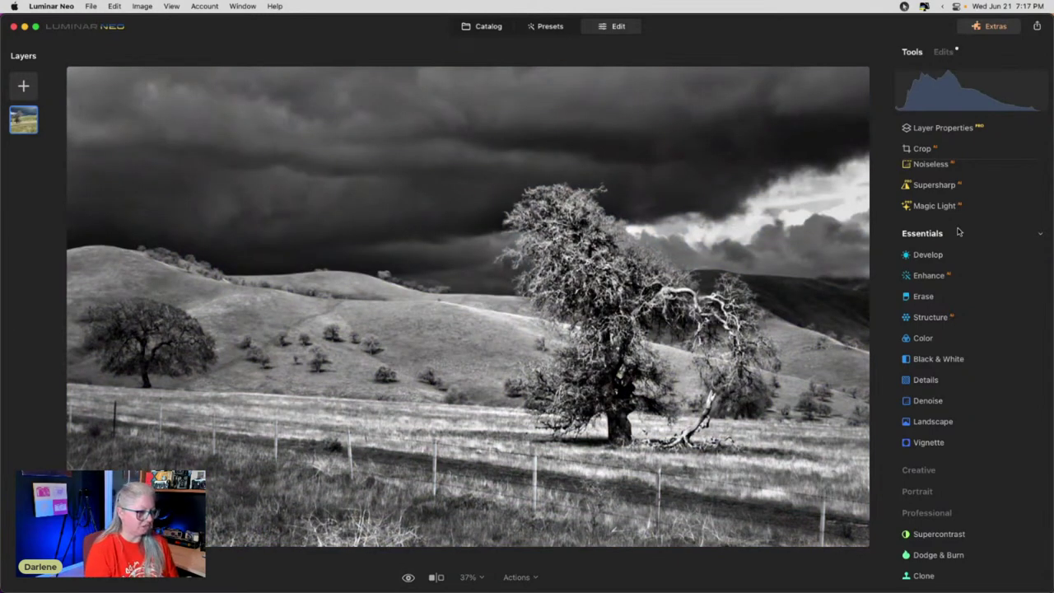
Tint the photo's shadows blue with Toning, using an amount of 60.
scroll(959, 251, up, 3)
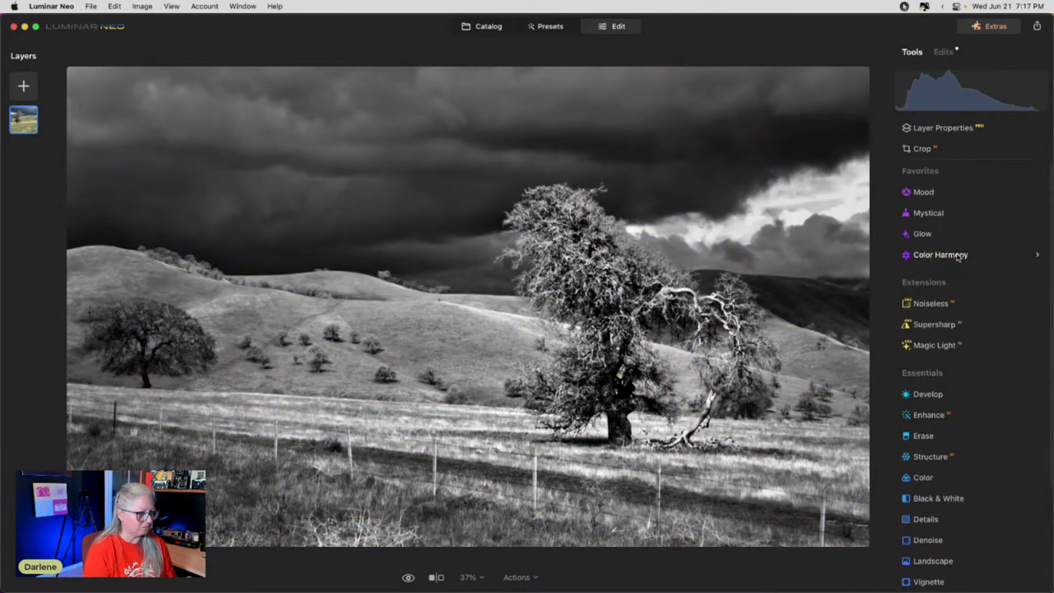
scroll(958, 257, down, 5)
click(916, 489)
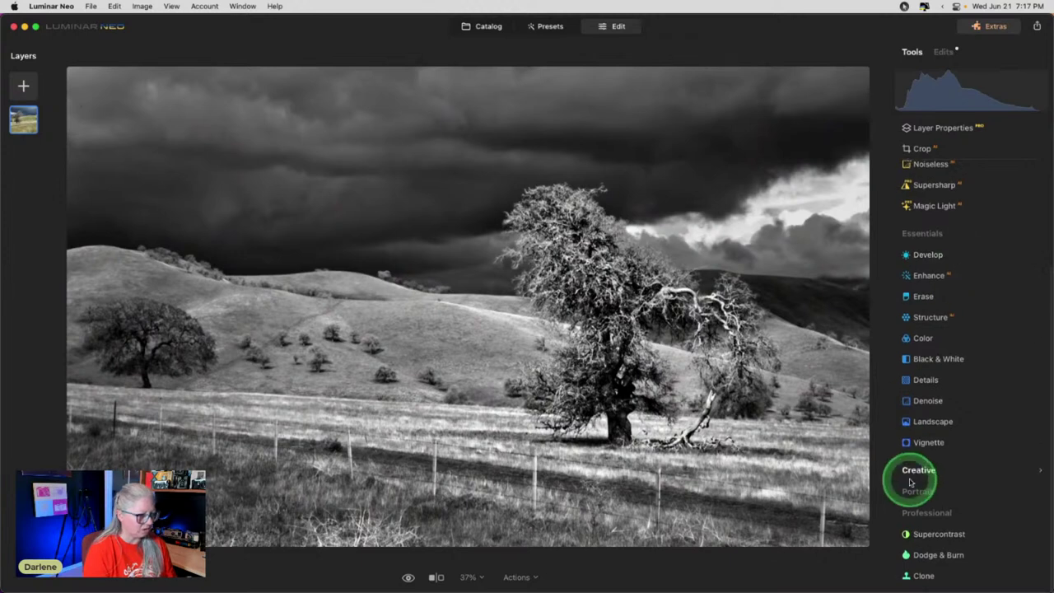
click(917, 470)
scroll(949, 356, down, 3)
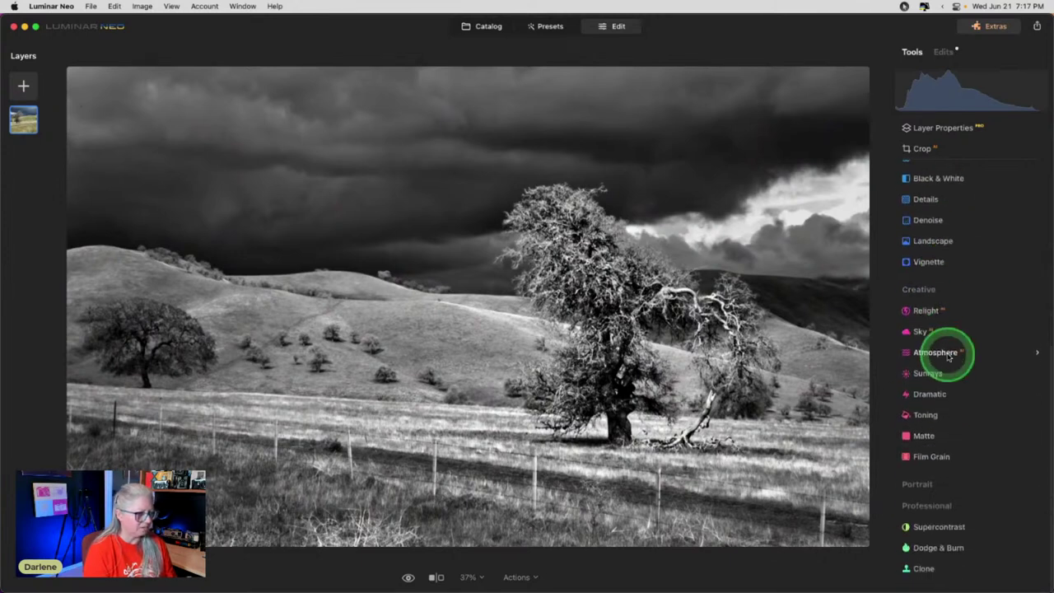
click(945, 425)
scroll(946, 427, down, 3)
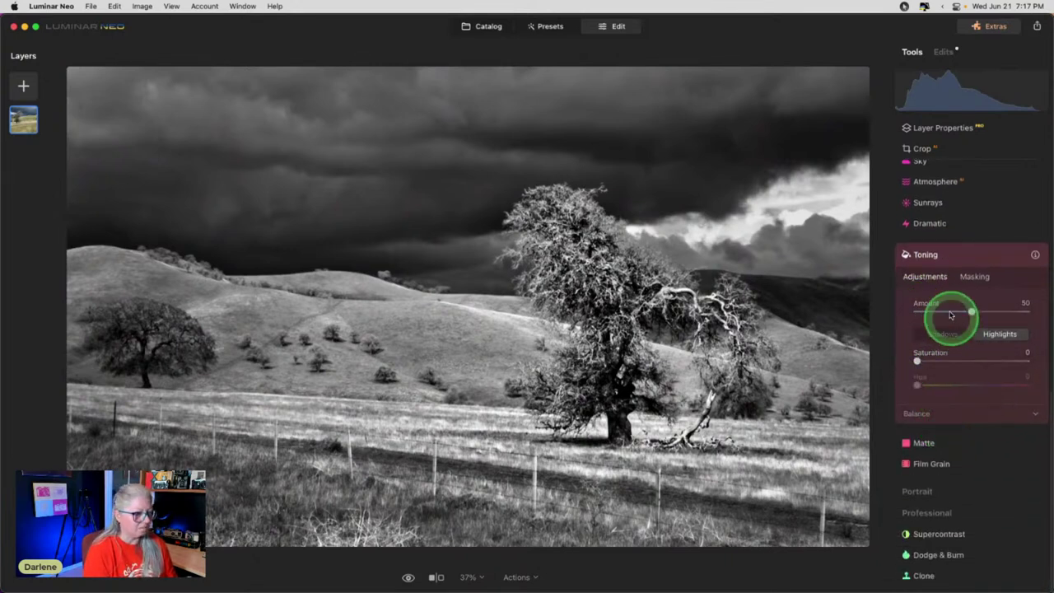
click(940, 334)
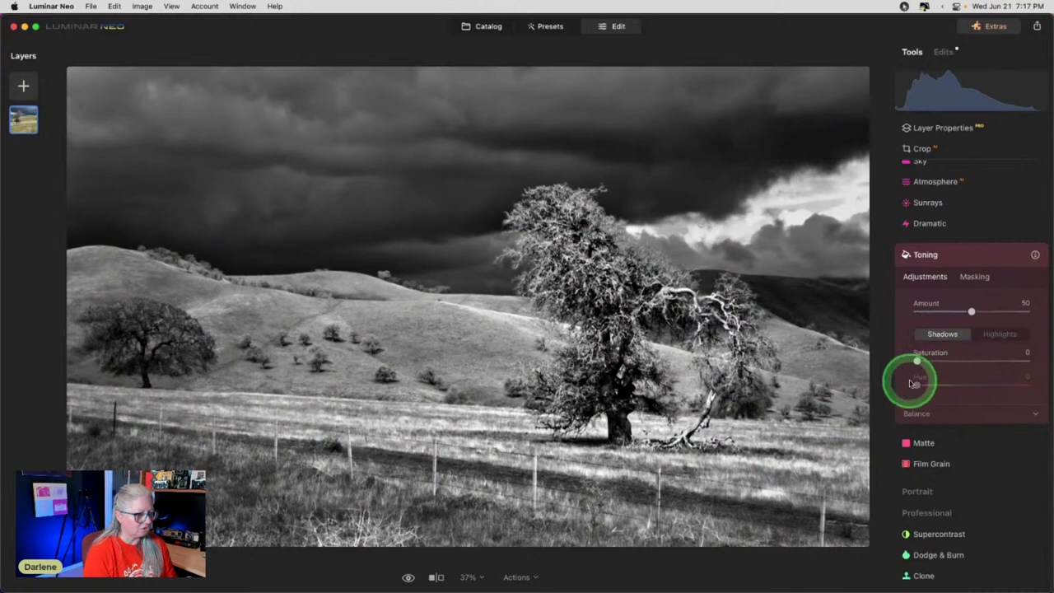
drag(917, 365, 1003, 361)
drag(991, 309, 997, 311)
drag(986, 385, 964, 359)
drag(997, 311, 982, 313)
Tone the highlights with saturation 31 and hue 52, and close Toning.
drag(964, 359, 936, 384)
click(996, 334)
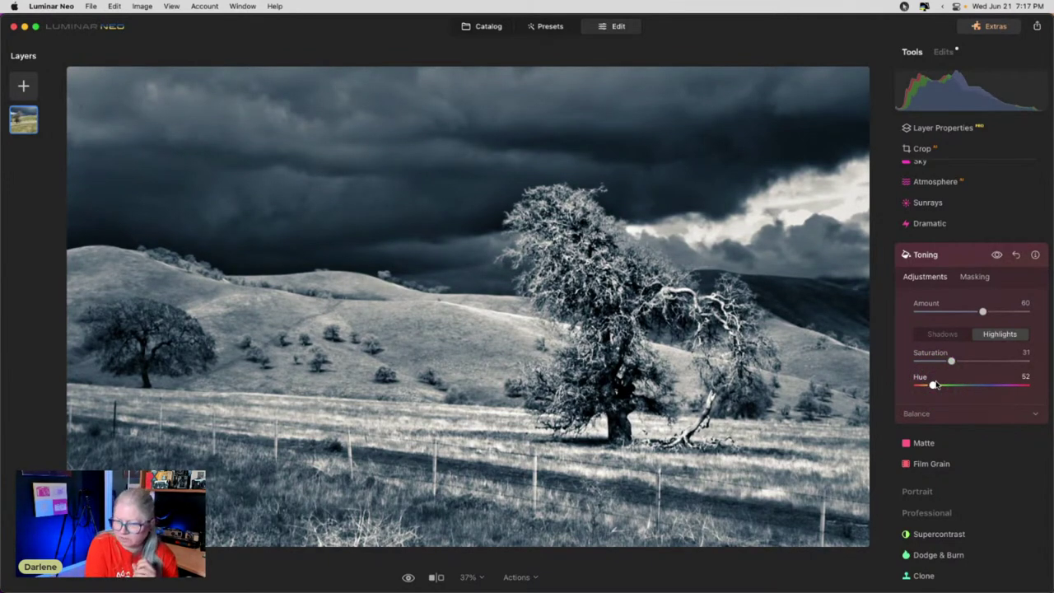
click(571, 414)
click(836, 458)
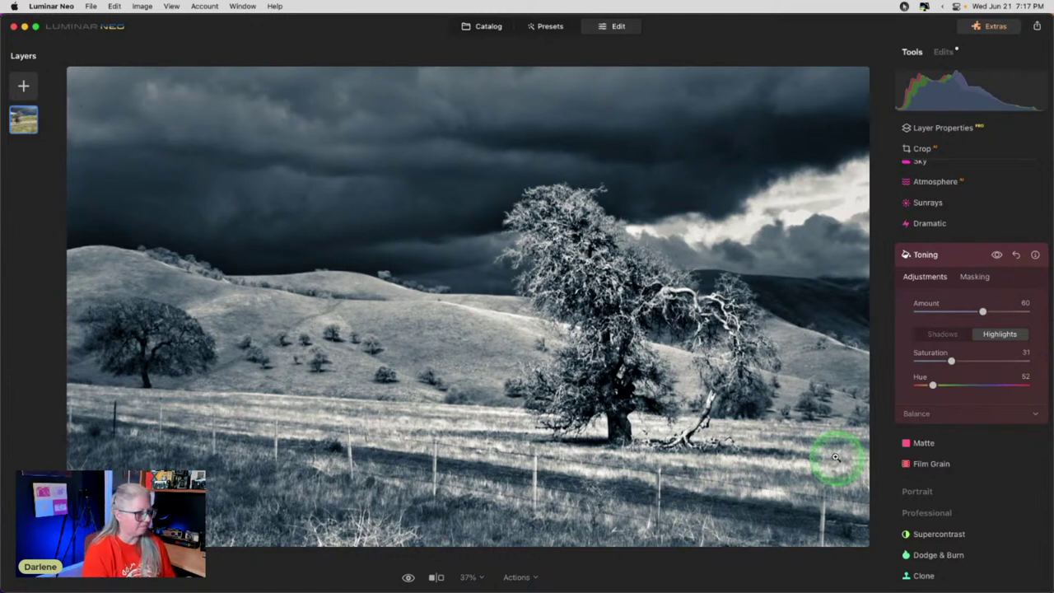
click(959, 256)
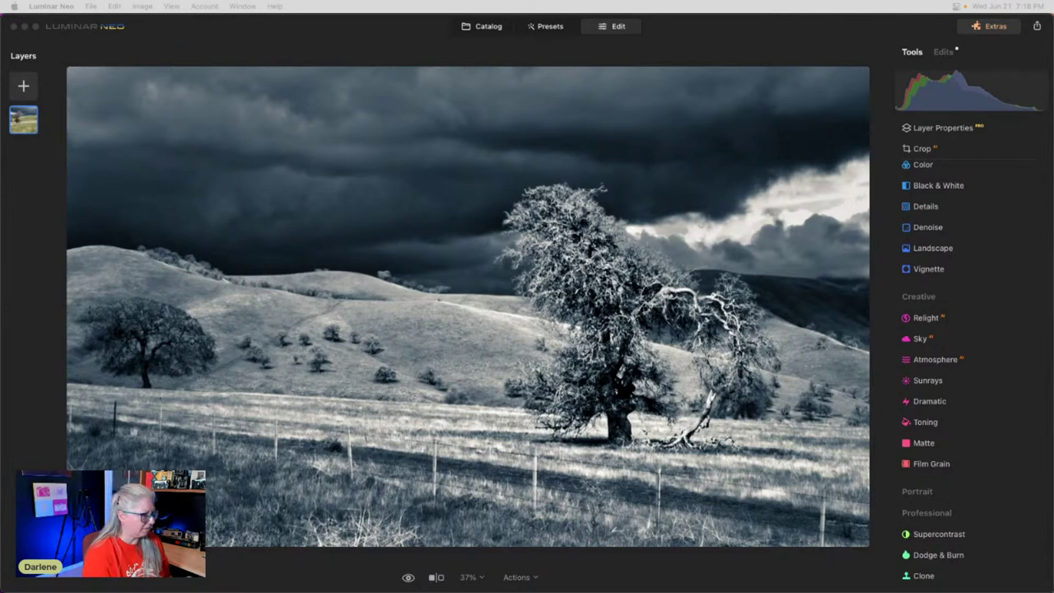
Try to partly erase the Black & White conversion from the lone tree with a mask brush at softness 28 and strength 51.
click(943, 51)
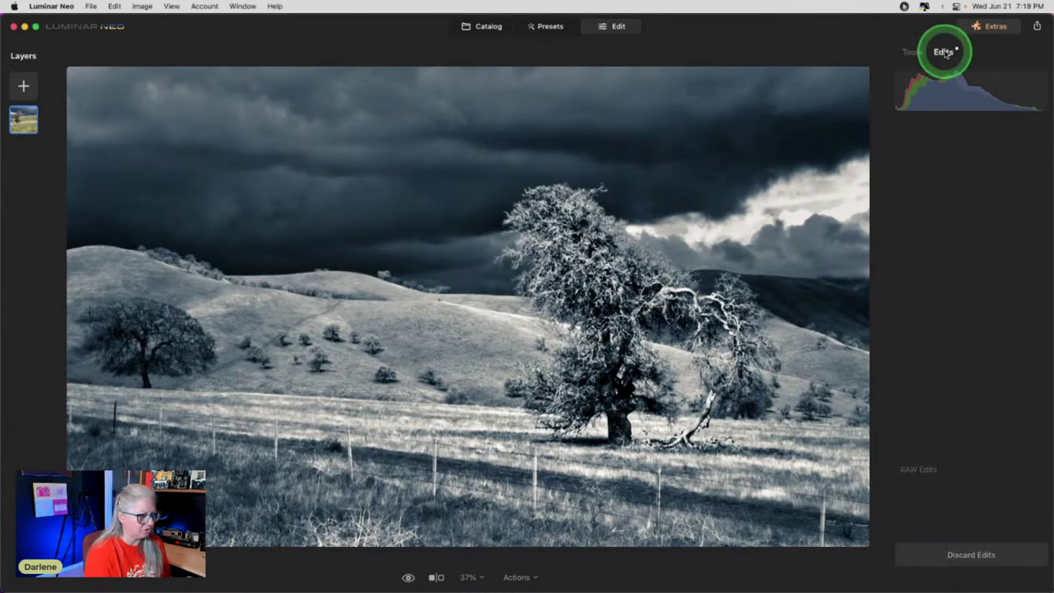
scroll(1004, 248, down, 2)
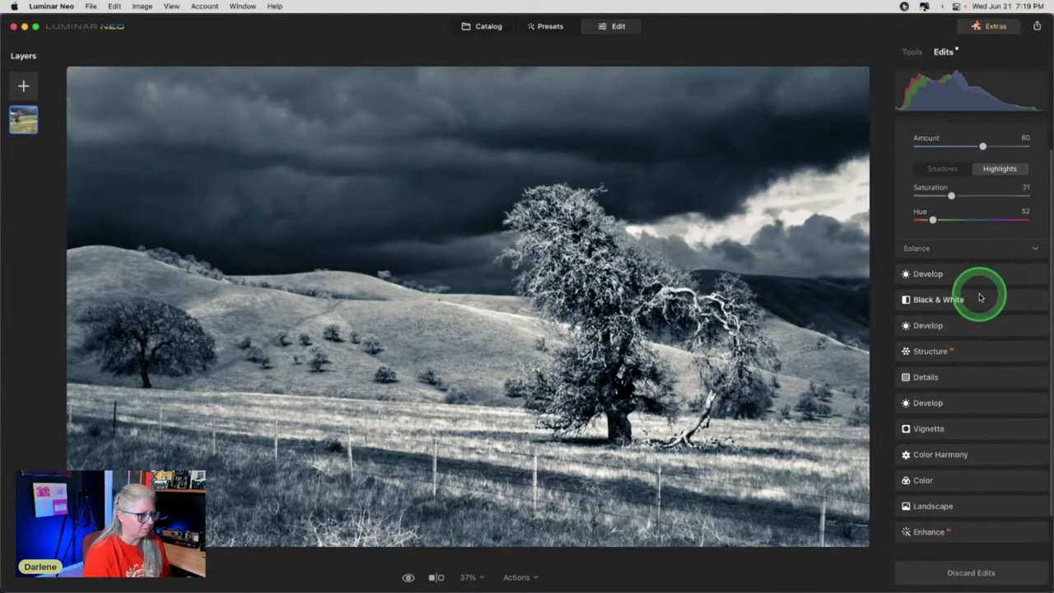
click(976, 295)
click(972, 202)
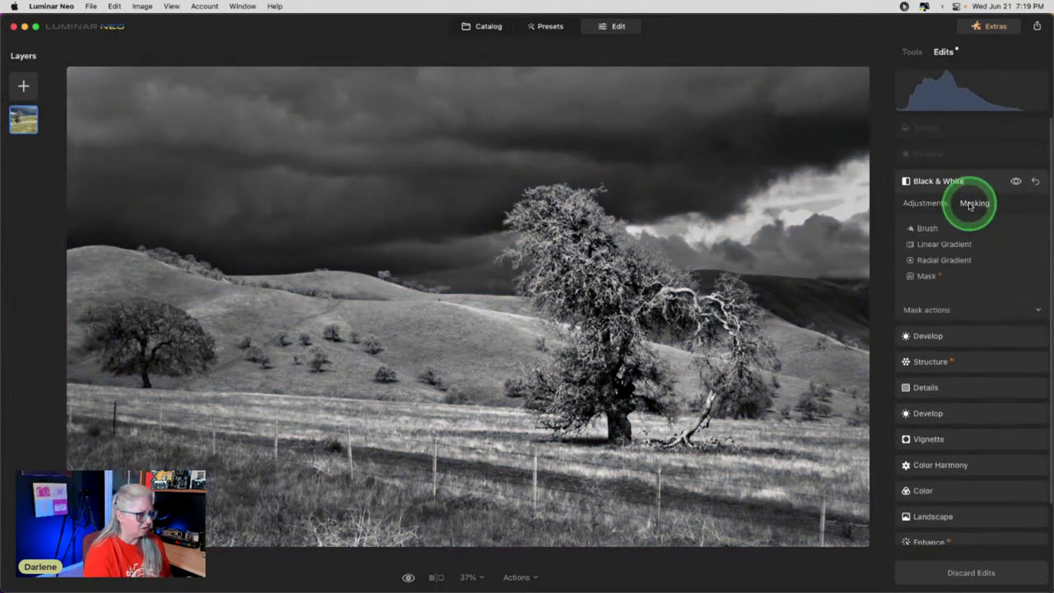
click(924, 230)
click(996, 243)
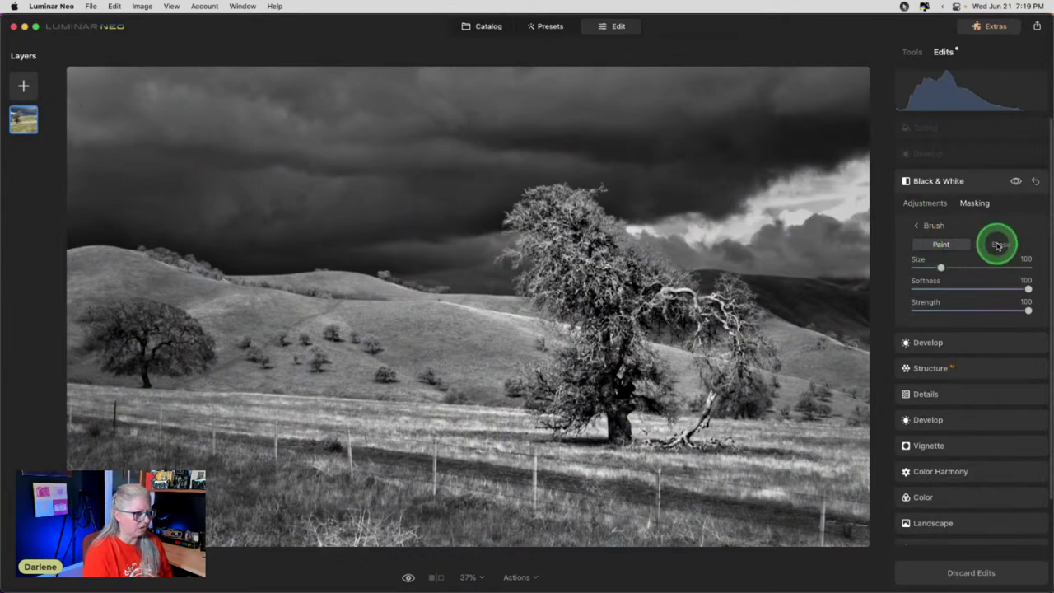
click(971, 310)
click(946, 289)
mouse_move(655, 278)
mouse_down()
mouse_move(617, 323)
mouse_move(624, 275)
mouse_move(557, 220)
mouse_move(546, 233)
mouse_move(549, 273)
mouse_move(603, 295)
mouse_move(602, 347)
mouse_move(567, 391)
mouse_move(609, 375)
mouse_move(624, 410)
mouse_up()
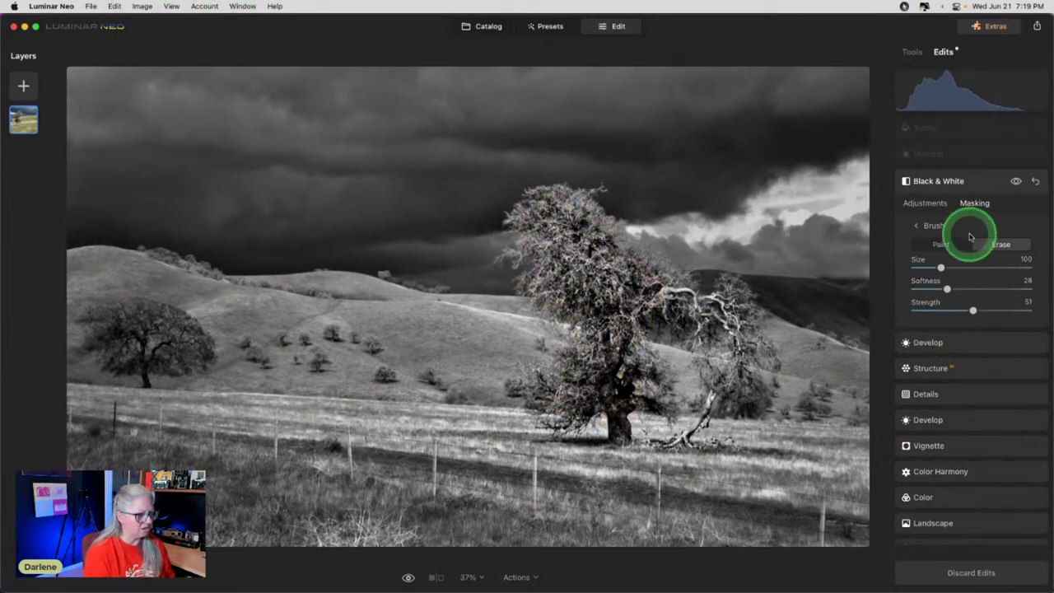
Review the Toning edit and the Develop edit below it, including the Develop edit's light settings and mask overlay.
click(970, 157)
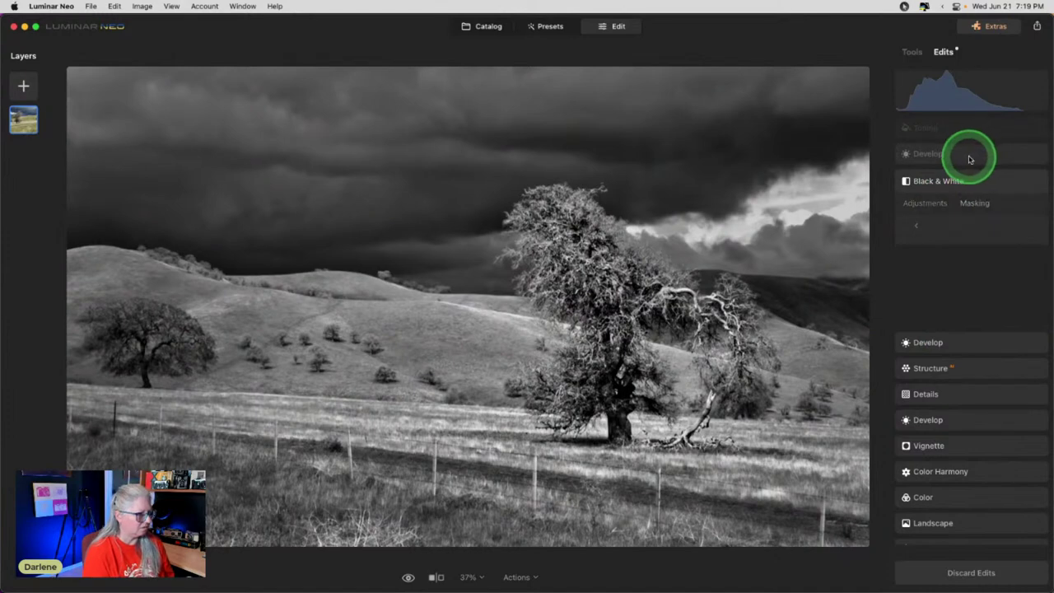
click(960, 130)
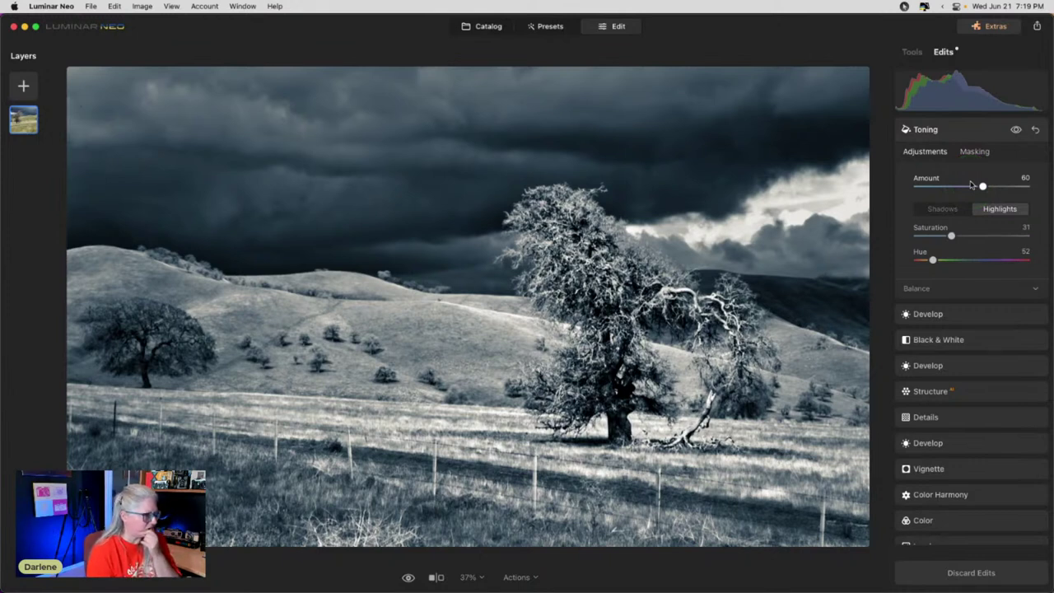
click(961, 313)
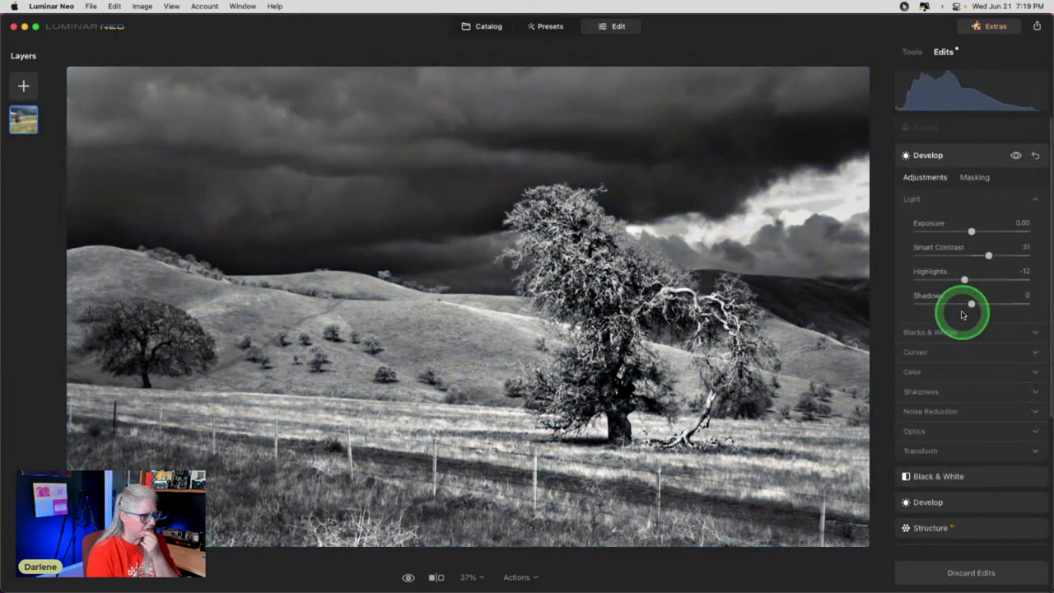
click(972, 179)
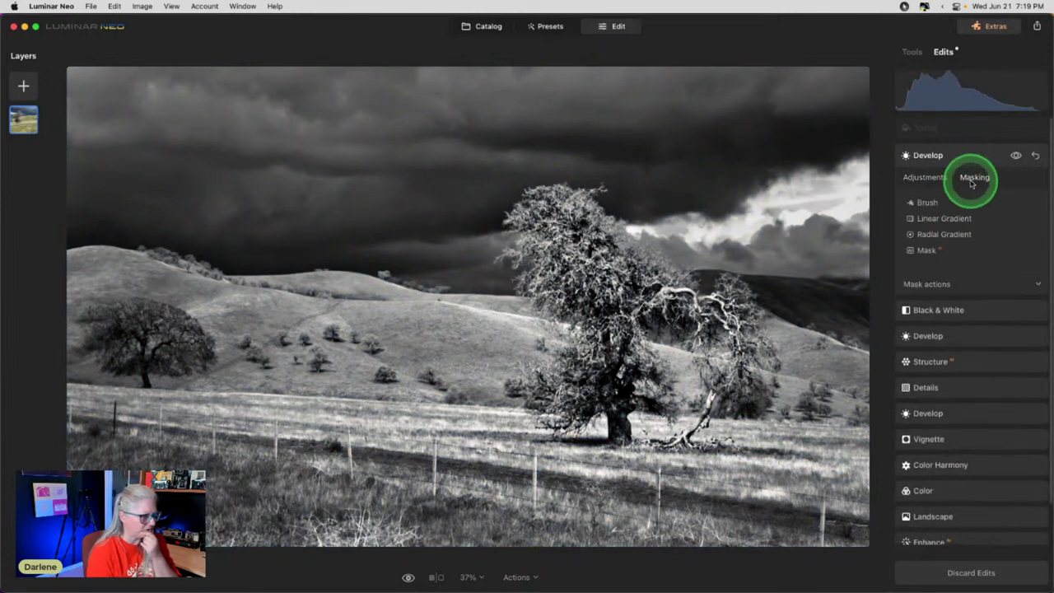
click(965, 284)
click(1005, 321)
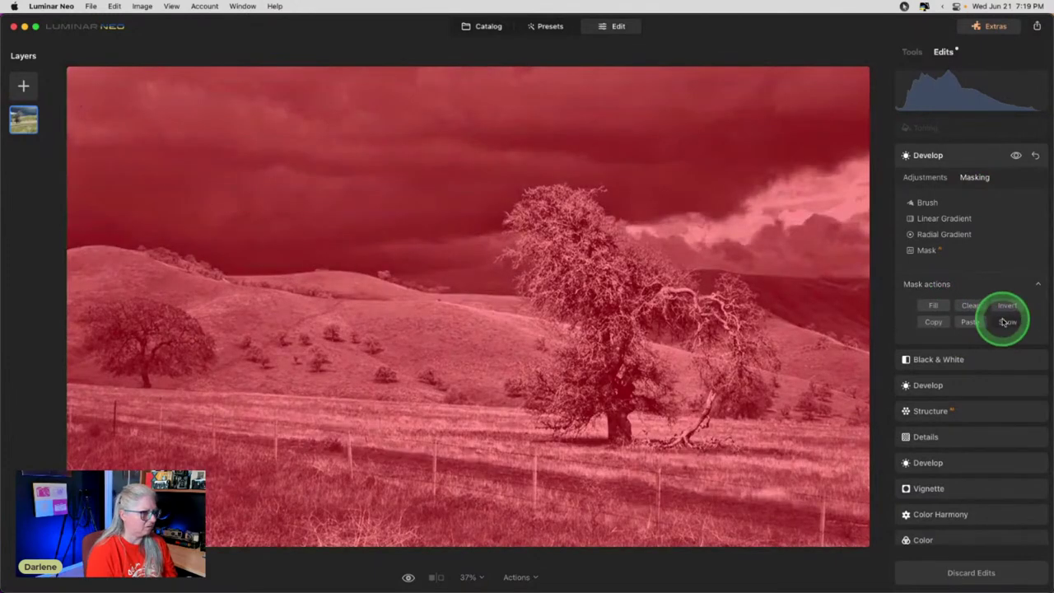
click(925, 178)
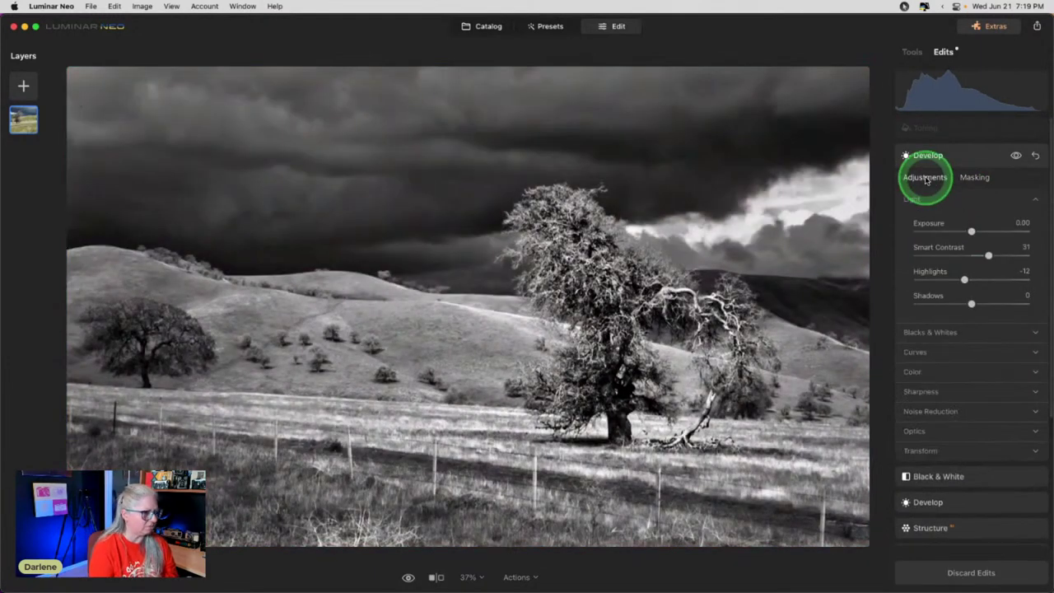
click(951, 132)
click(912, 47)
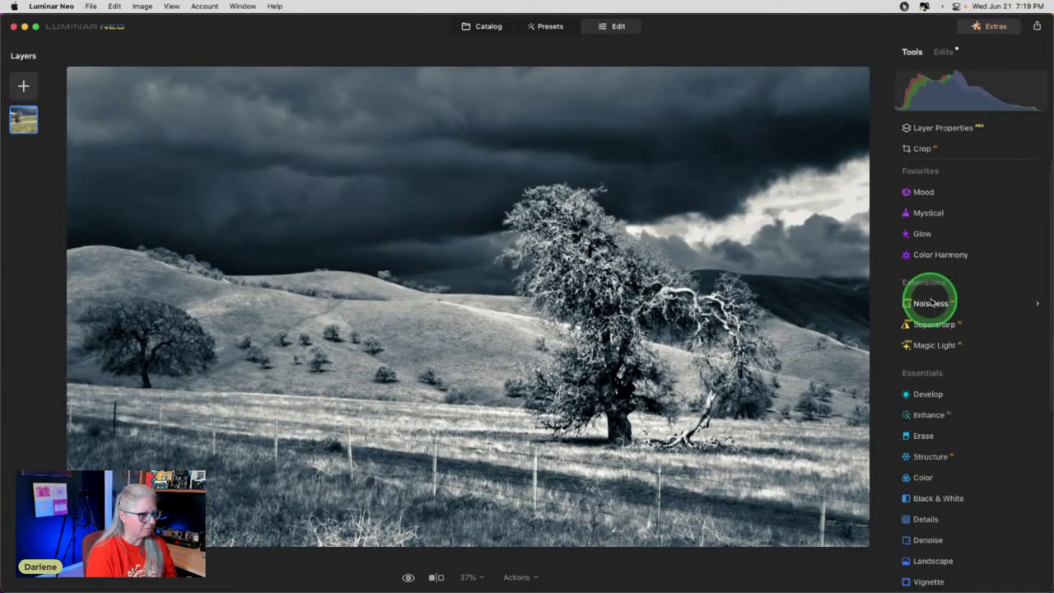
scroll(931, 306, down, 3)
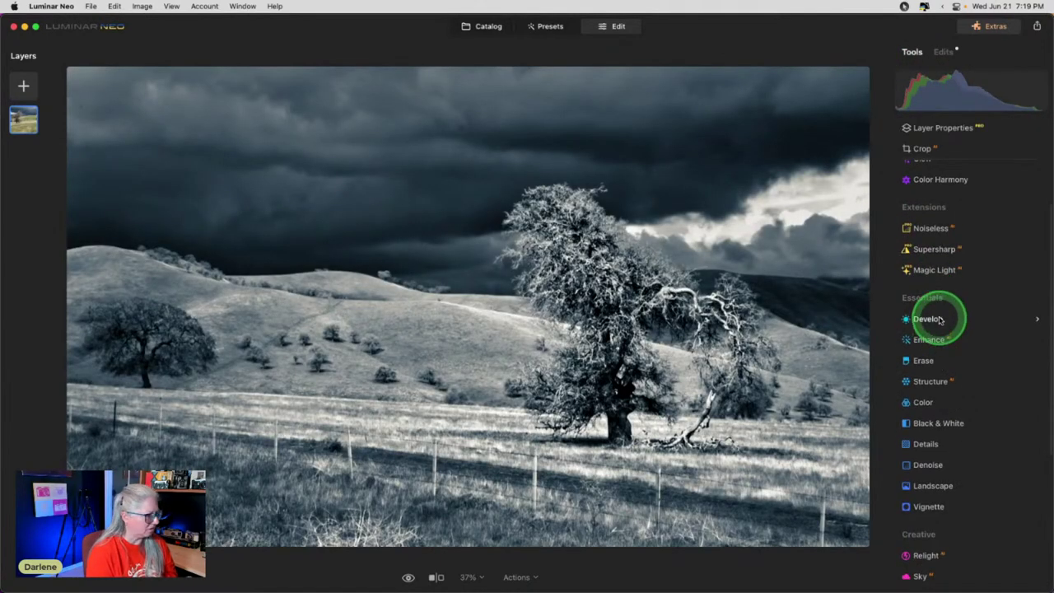
click(927, 319)
scroll(938, 320, down, 5)
scroll(939, 321, up, 1)
scroll(942, 296, up, 8)
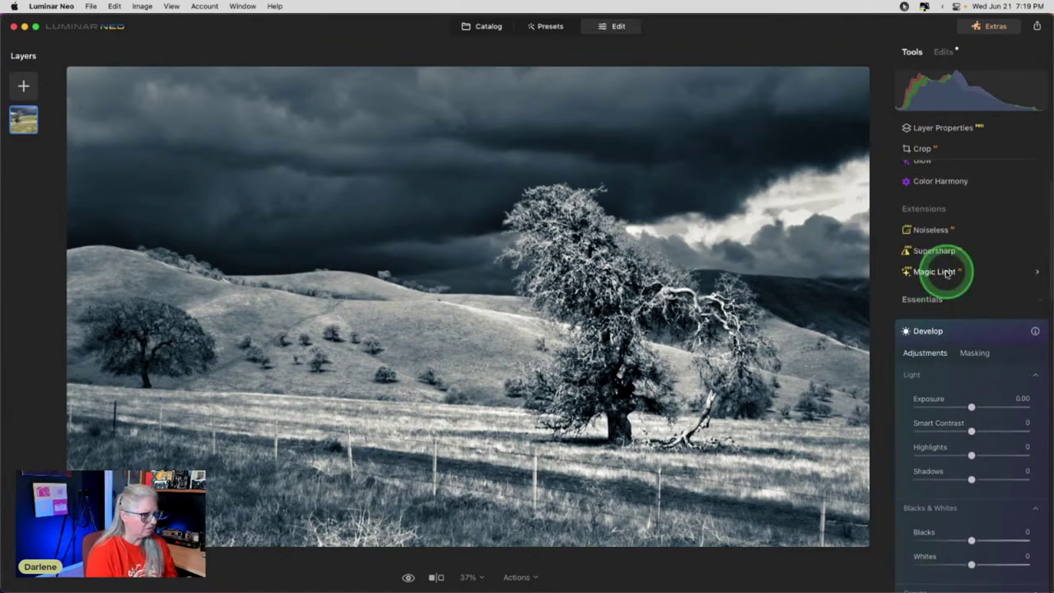
click(949, 330)
scroll(955, 341, down, 10)
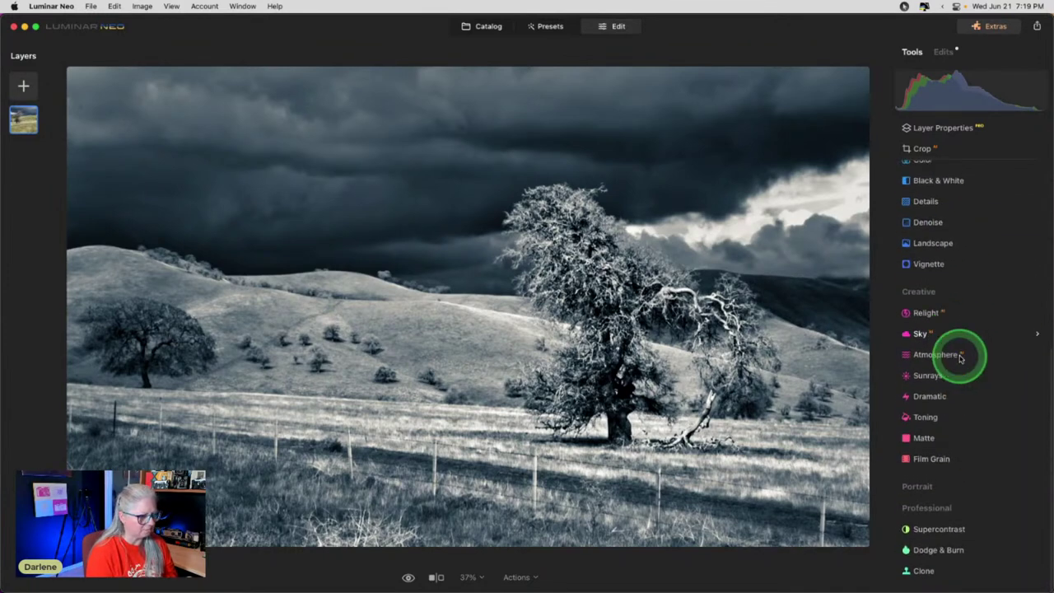
click(939, 555)
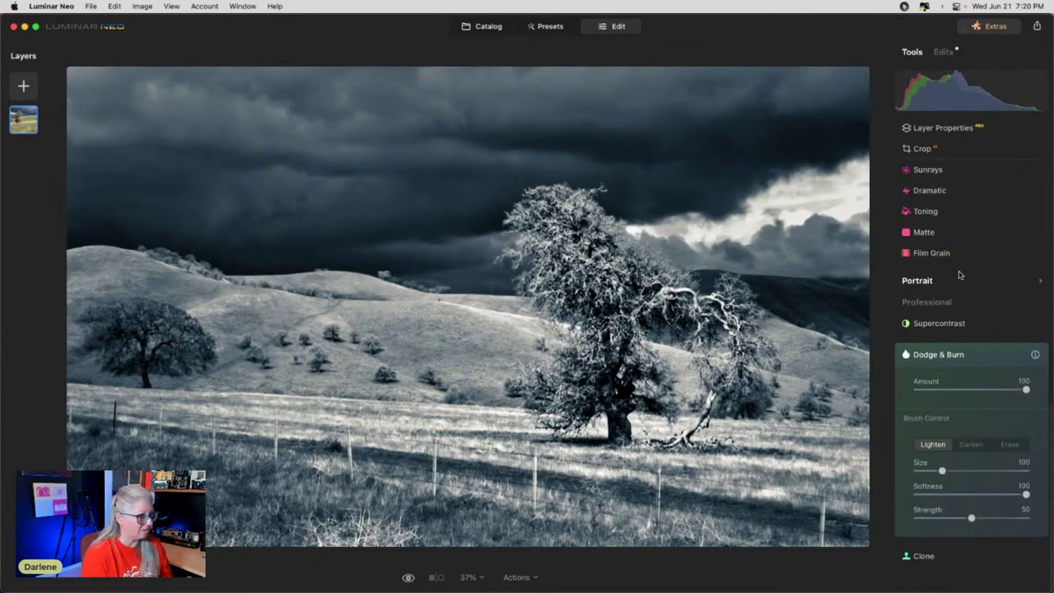
In the existing Color edit, set the HSL luminance to -37 for orange, -14 for yellow and 32 for green.
click(943, 51)
scroll(968, 264, down, 3)
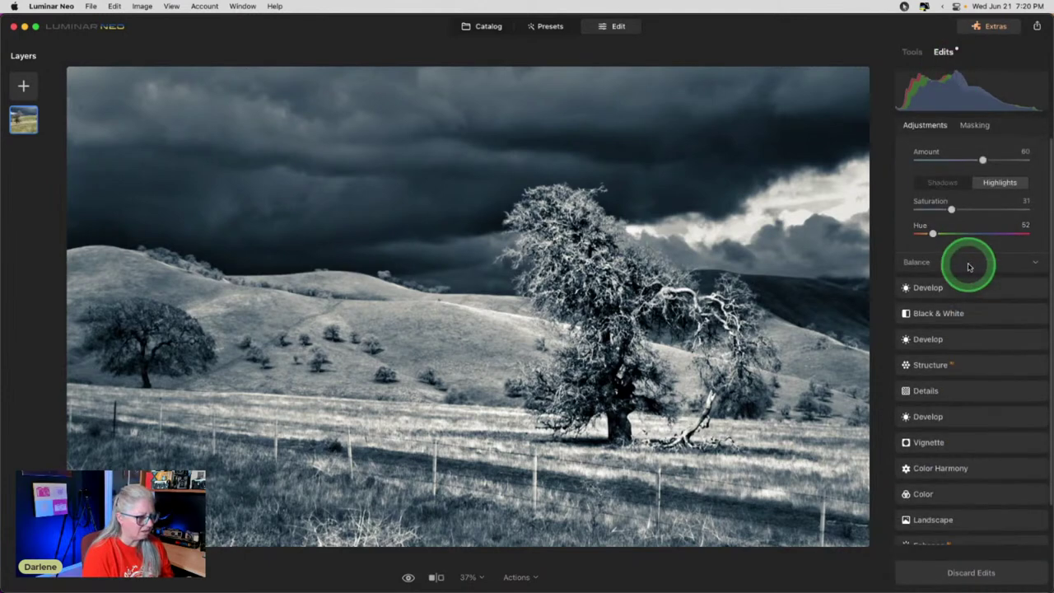
scroll(968, 266, down, 2)
click(941, 429)
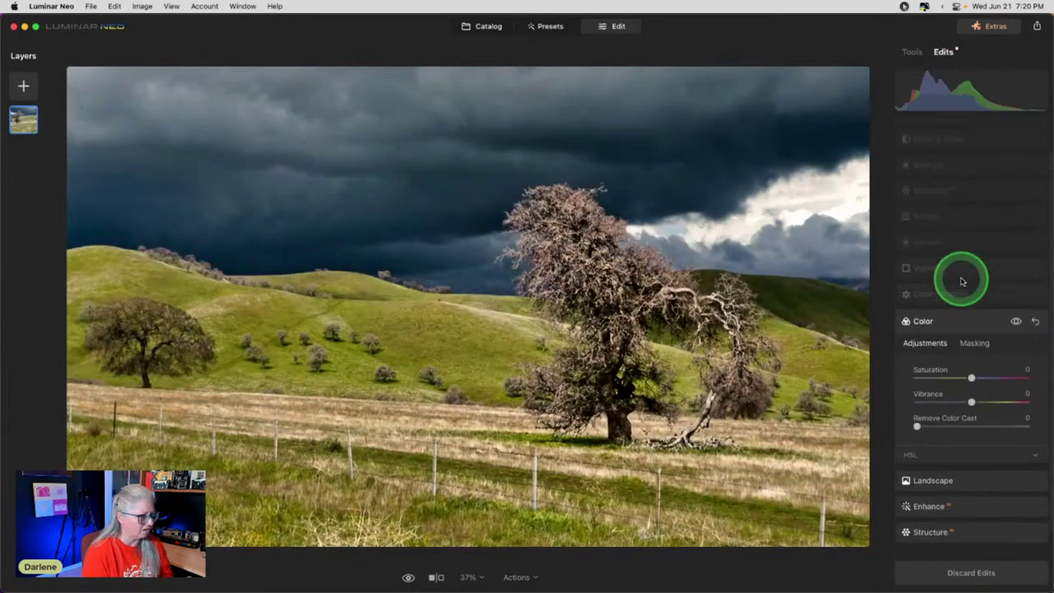
scroll(961, 282, down, 3)
click(943, 384)
scroll(938, 371, down, 4)
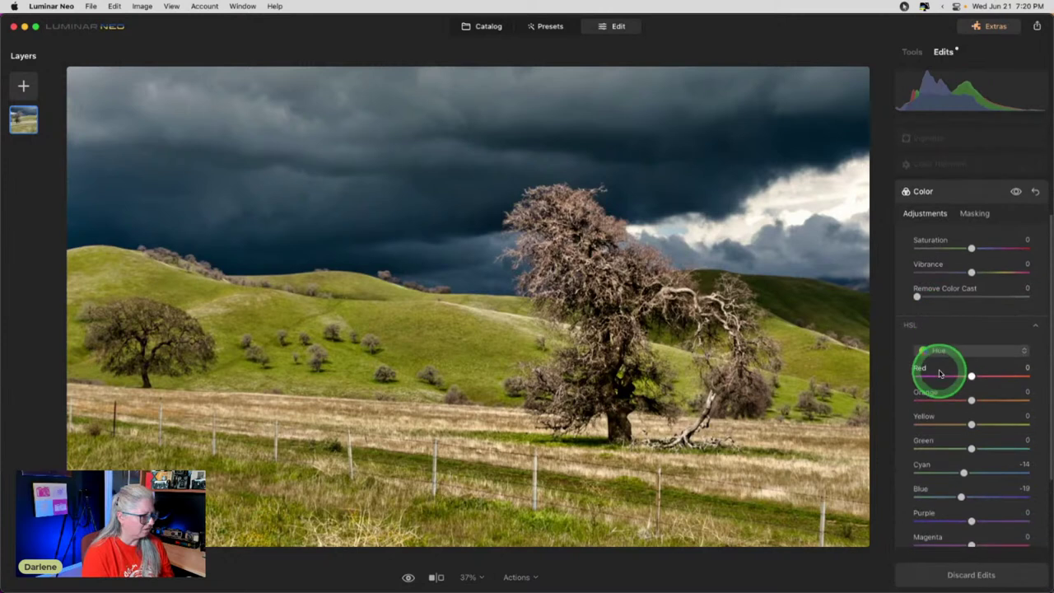
click(949, 282)
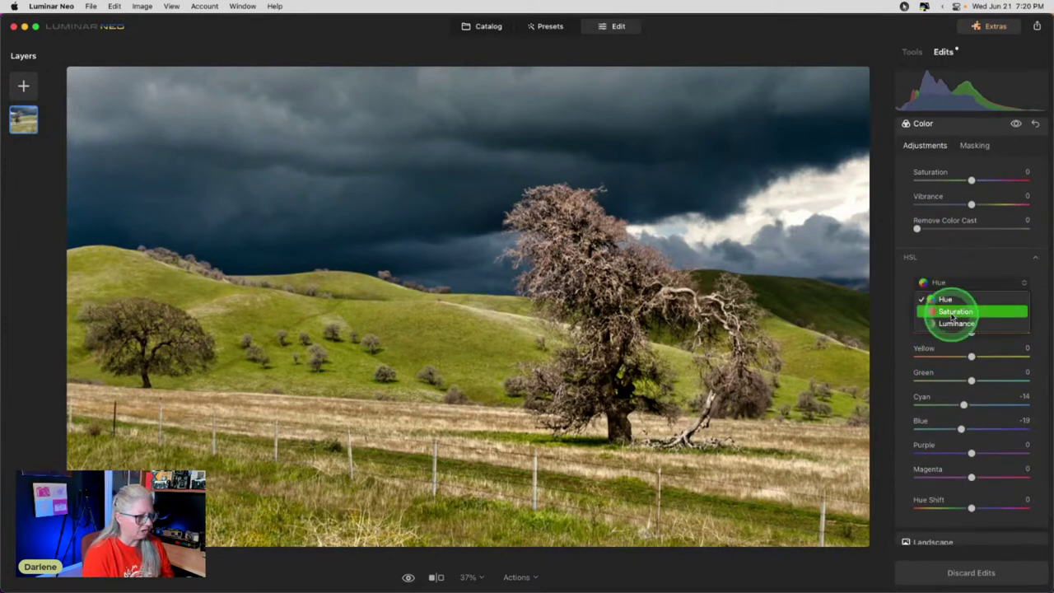
click(955, 324)
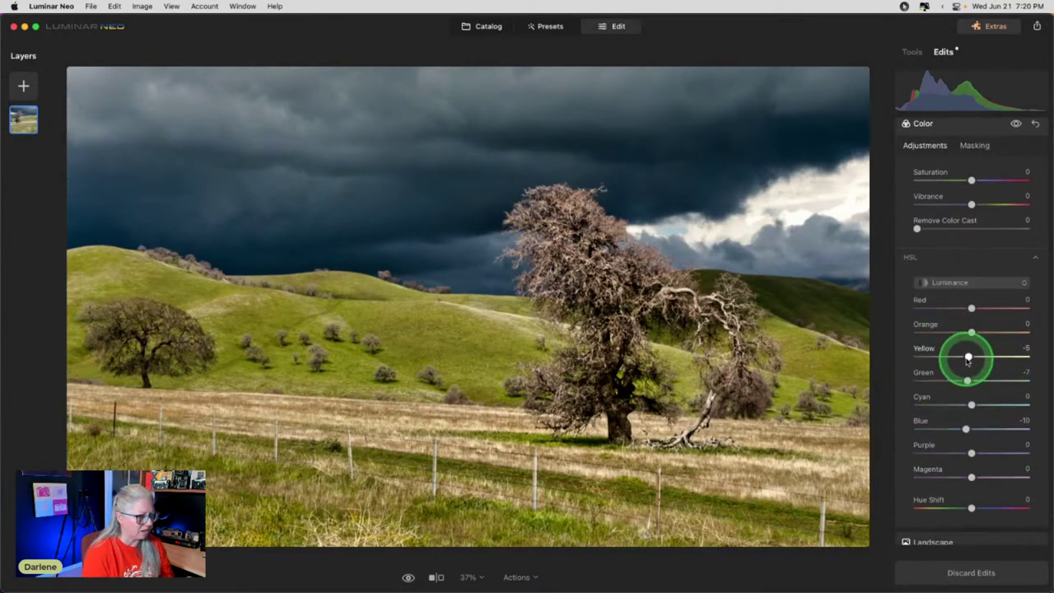
drag(972, 357, 984, 380)
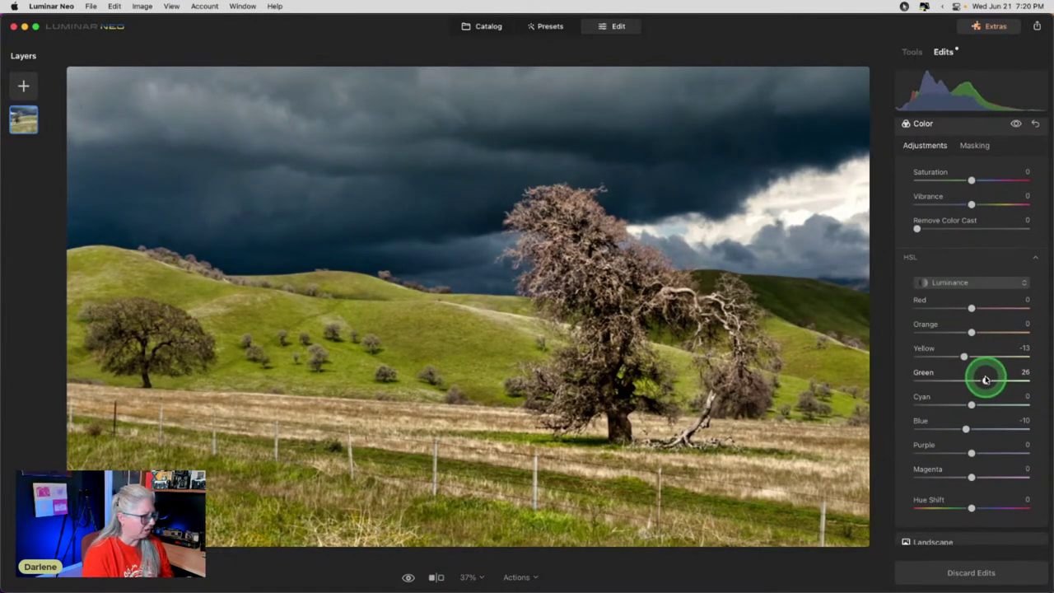
drag(965, 358, 958, 356)
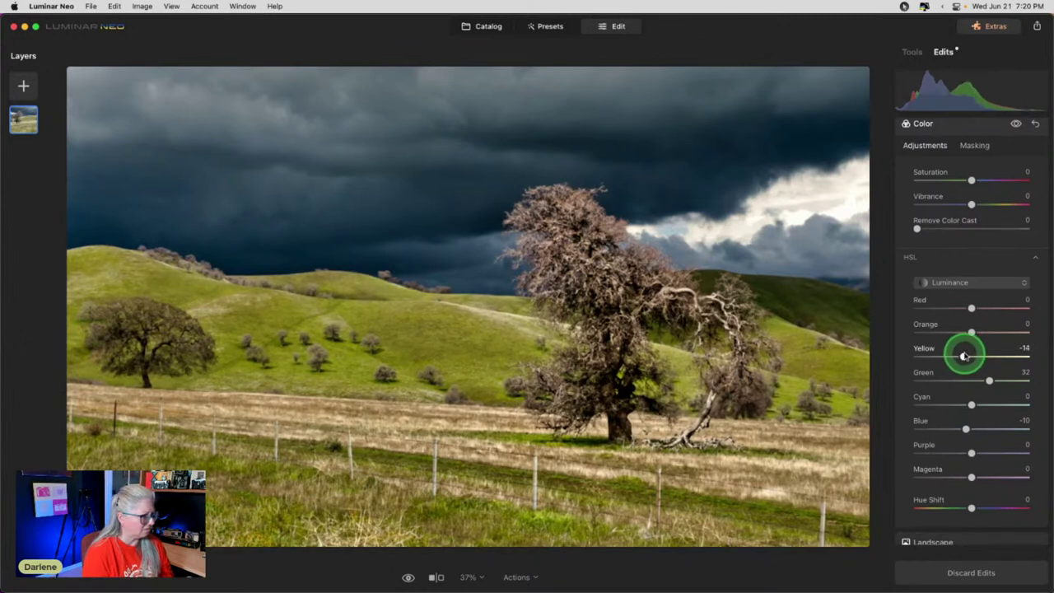
drag(972, 332, 949, 328)
Erase the Color edit from the lone tree with a mask brush at softness 70.
scroll(951, 328, up, 5)
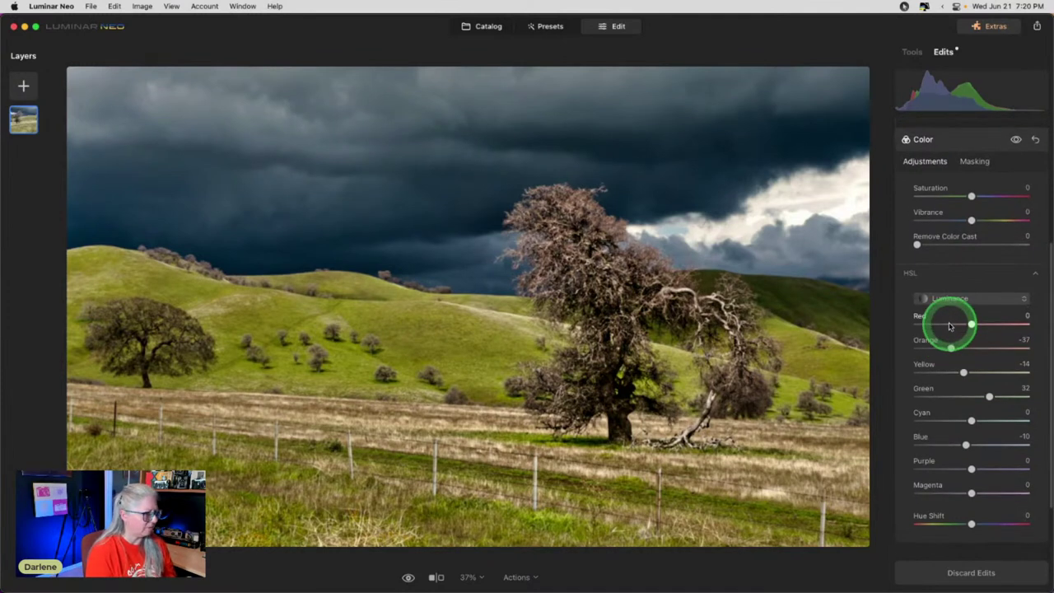
click(972, 255)
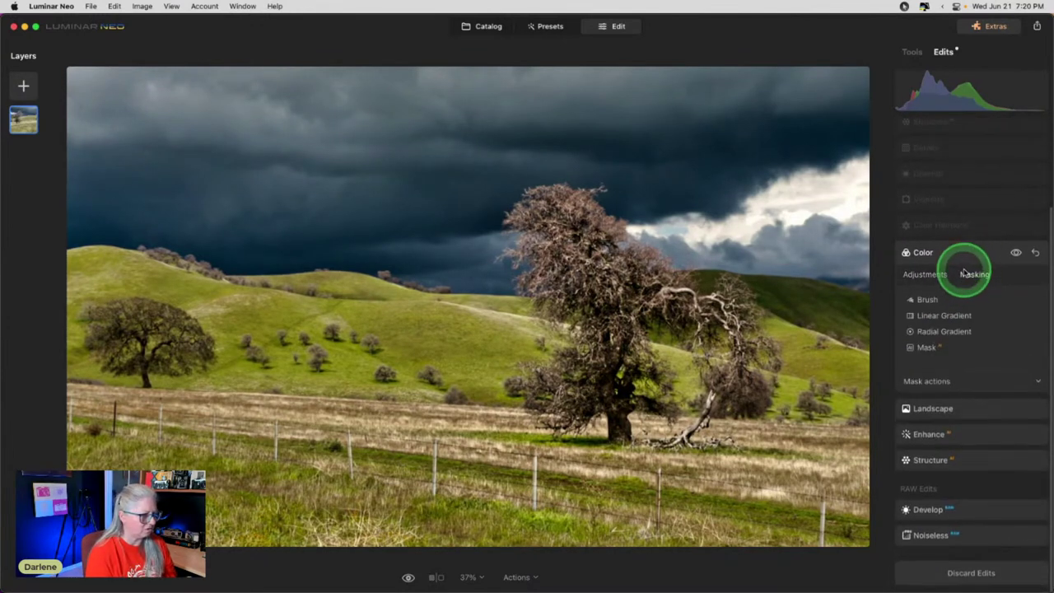
click(930, 298)
click(995, 325)
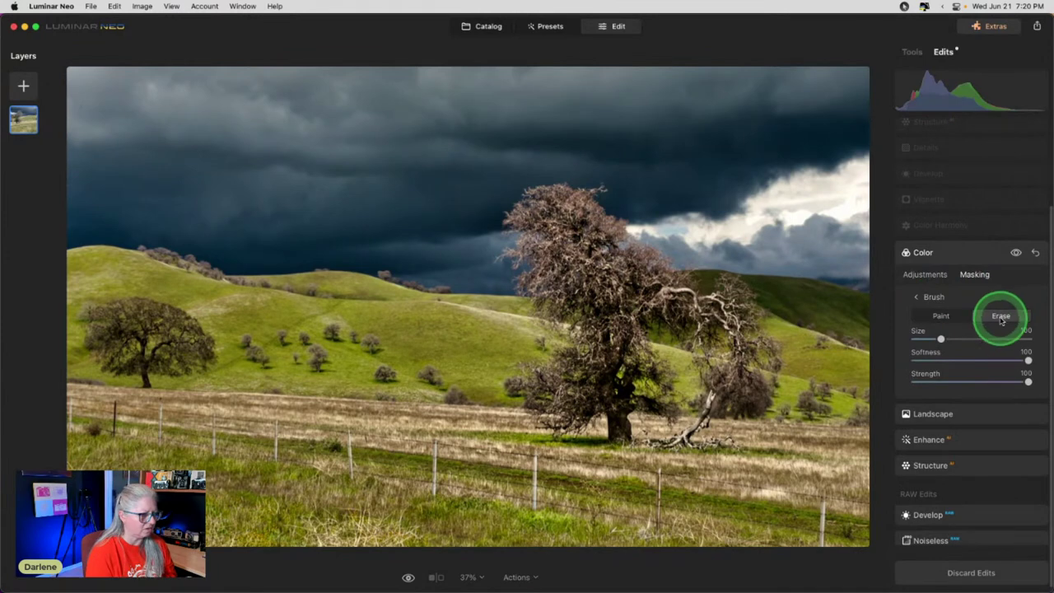
click(997, 360)
mouse_move(611, 331)
mouse_down()
mouse_move(608, 375)
mouse_move(657, 391)
mouse_move(645, 397)
mouse_move(649, 380)
mouse_move(573, 412)
mouse_move(550, 403)
mouse_move(548, 384)
mouse_move(626, 341)
mouse_move(604, 302)
mouse_move(573, 304)
mouse_move(549, 273)
mouse_move(542, 210)
mouse_move(595, 235)
mouse_move(622, 277)
mouse_move(650, 293)
mouse_move(747, 305)
mouse_move(747, 359)
mouse_move(716, 393)
mouse_move(734, 394)
mouse_move(696, 380)
mouse_move(713, 336)
mouse_up()
drag(607, 395, 527, 388)
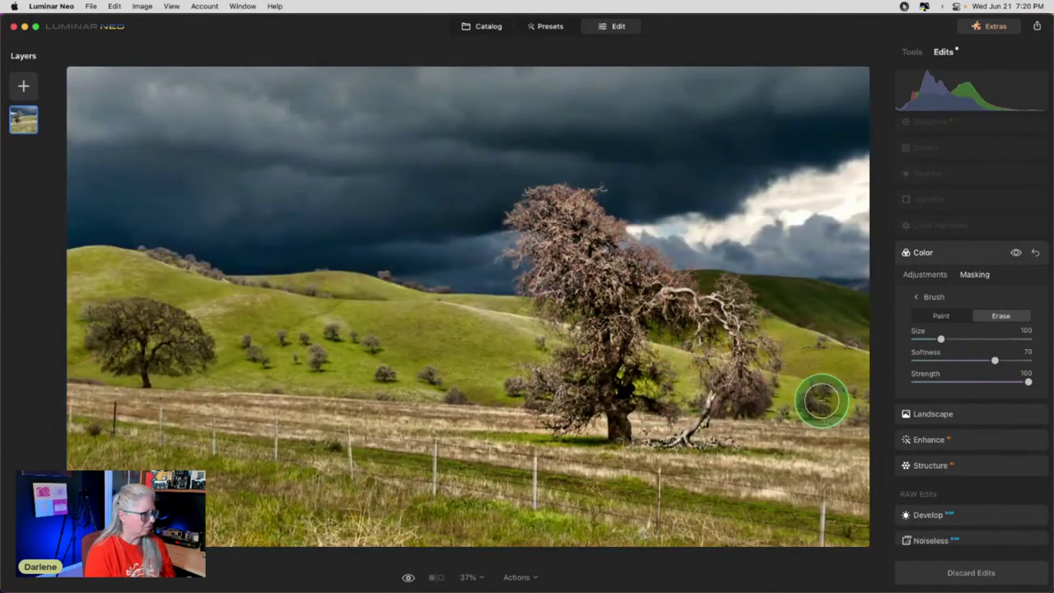
Compare the photo with and without the Color edit by toggling its visibility.
click(925, 272)
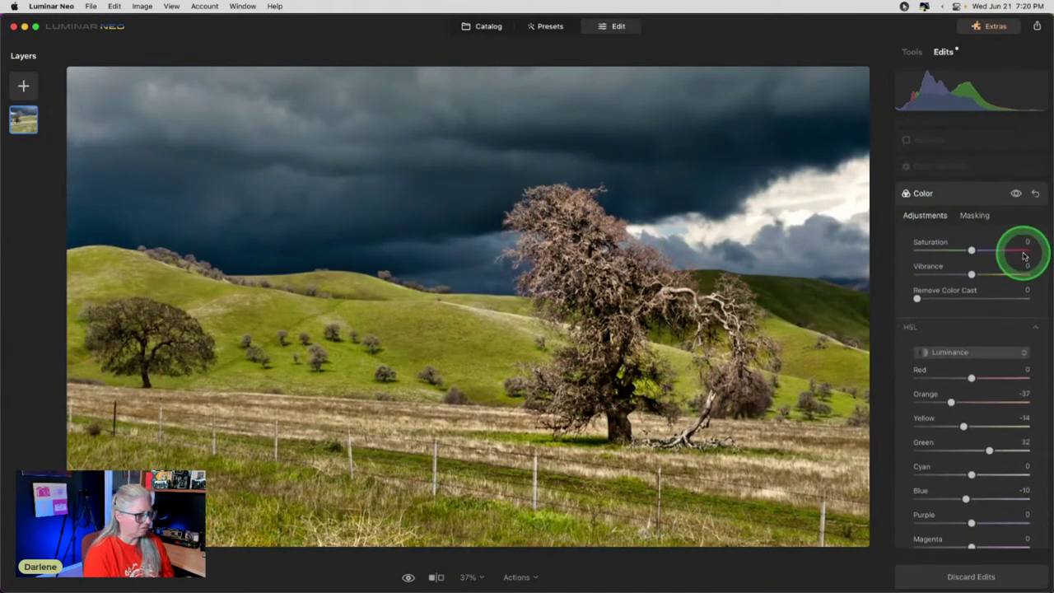
click(1017, 191)
click(1016, 191)
click(1016, 191)
click(1016, 191)
Reset the Color Harmony edit and remove it from the edit stack.
scroll(967, 267, up, 2)
click(969, 227)
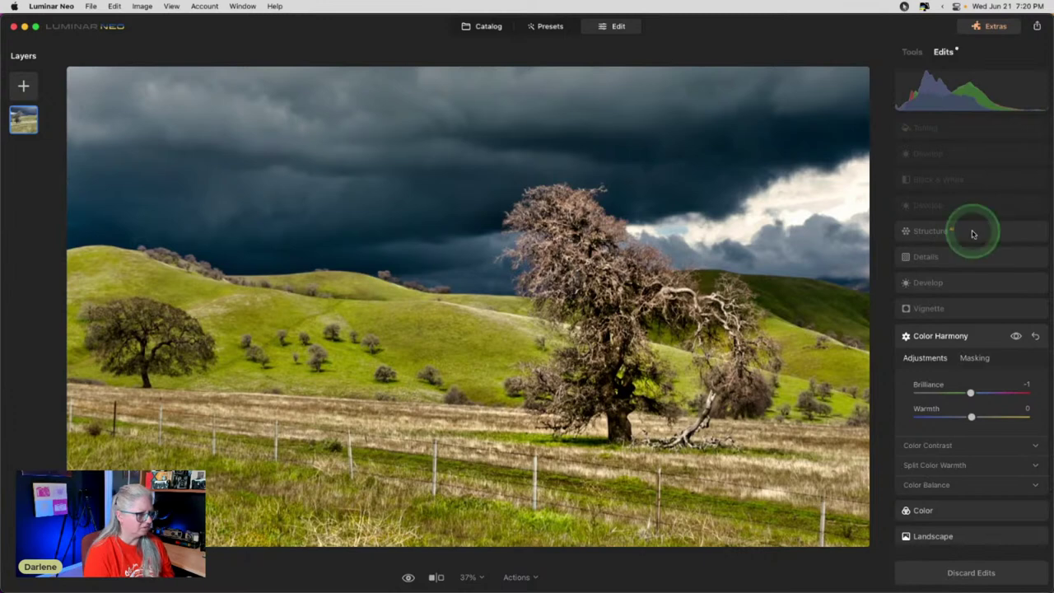
click(1036, 337)
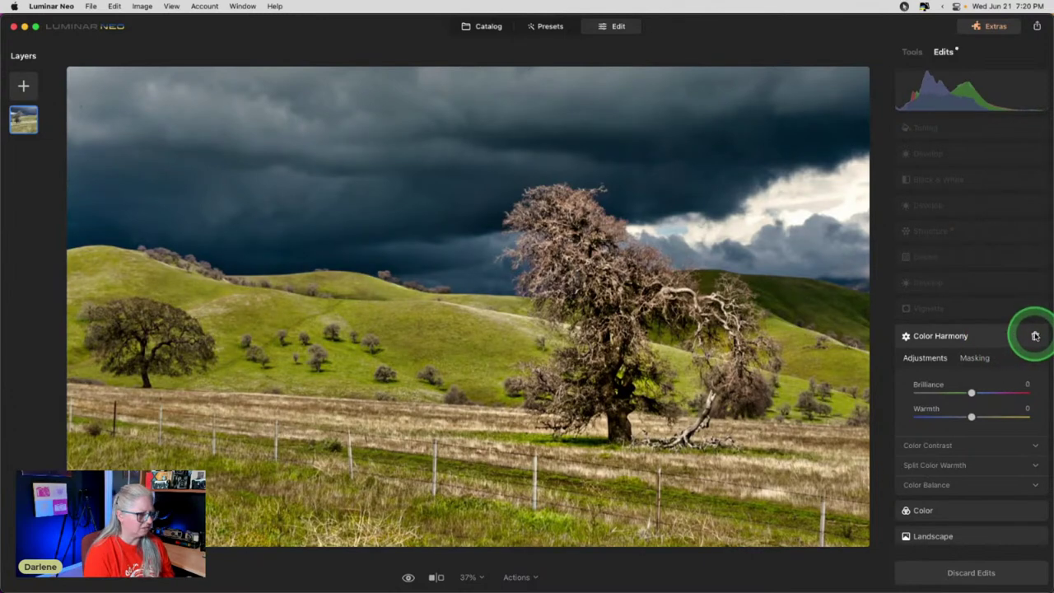
scroll(960, 317, down, 1)
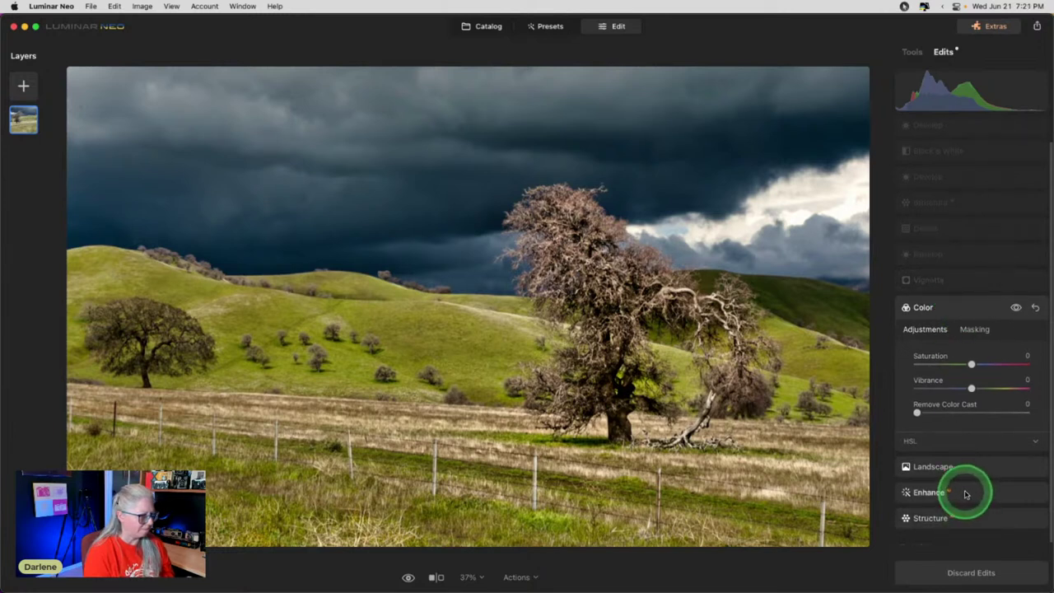
View the photo with all edits through Toning applied, and look over the available editing tools.
scroll(971, 363, down, 2)
scroll(971, 352, up, 3)
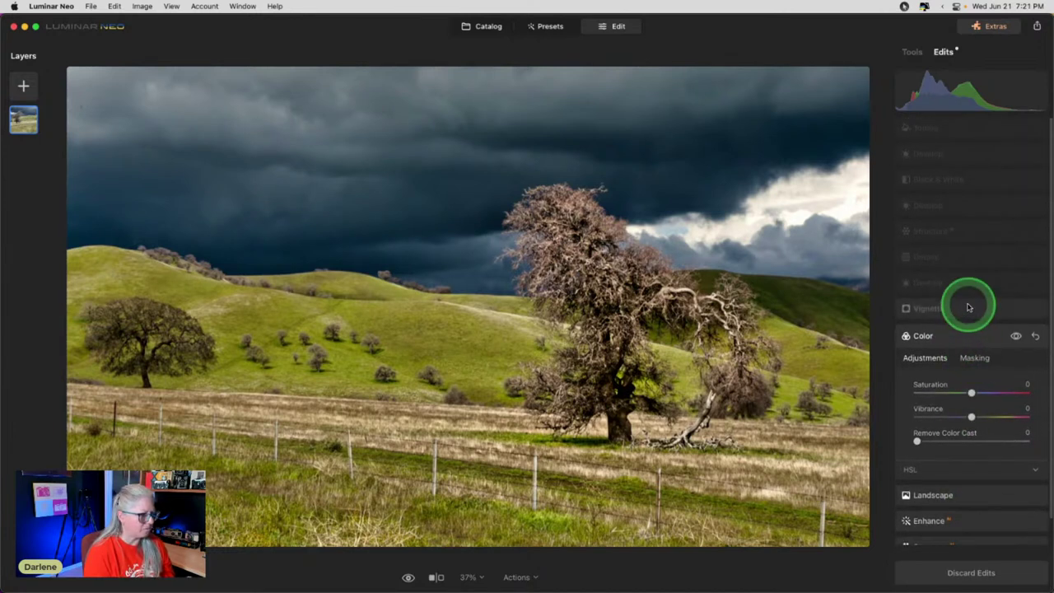
click(957, 129)
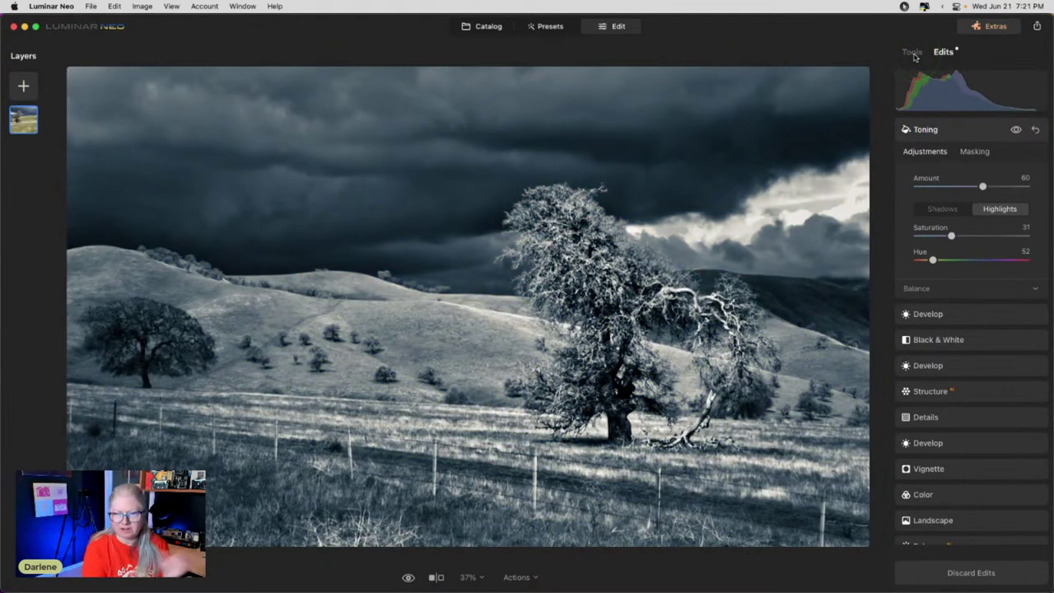
click(912, 52)
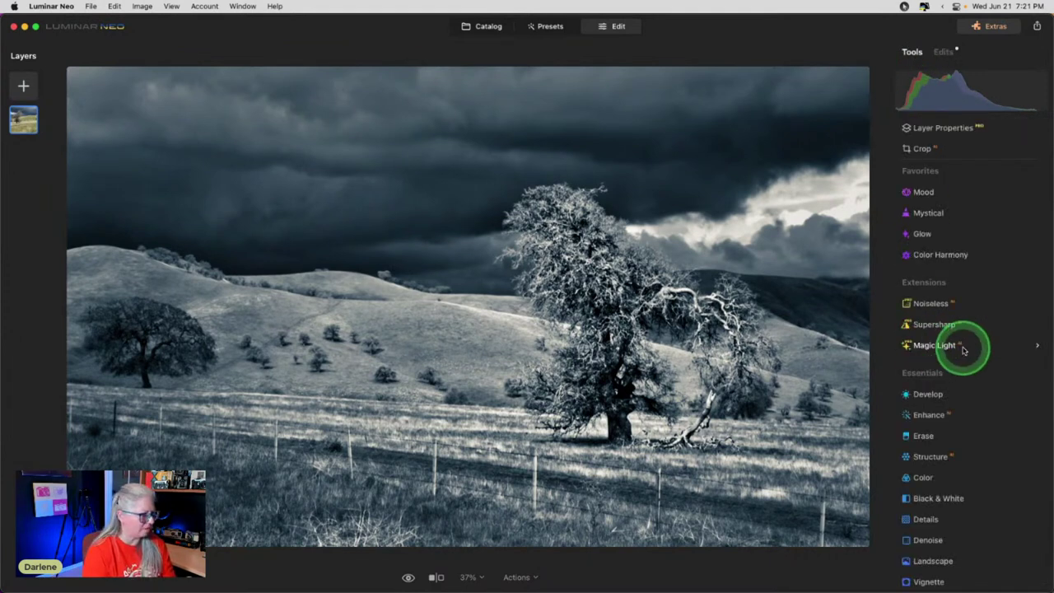
scroll(964, 349, down, 5)
scroll(941, 510, down, 3)
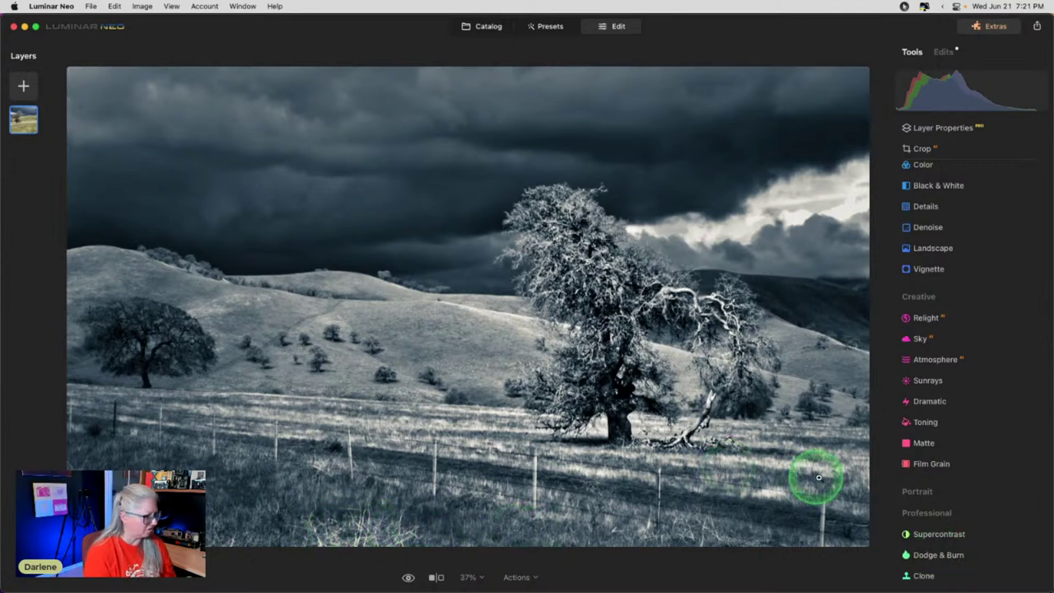
Darken the bright weeds in the lower foreground with the Dodge & Burn brush at size 100 and strength 12.
click(930, 555)
click(971, 464)
drag(933, 537, 926, 535)
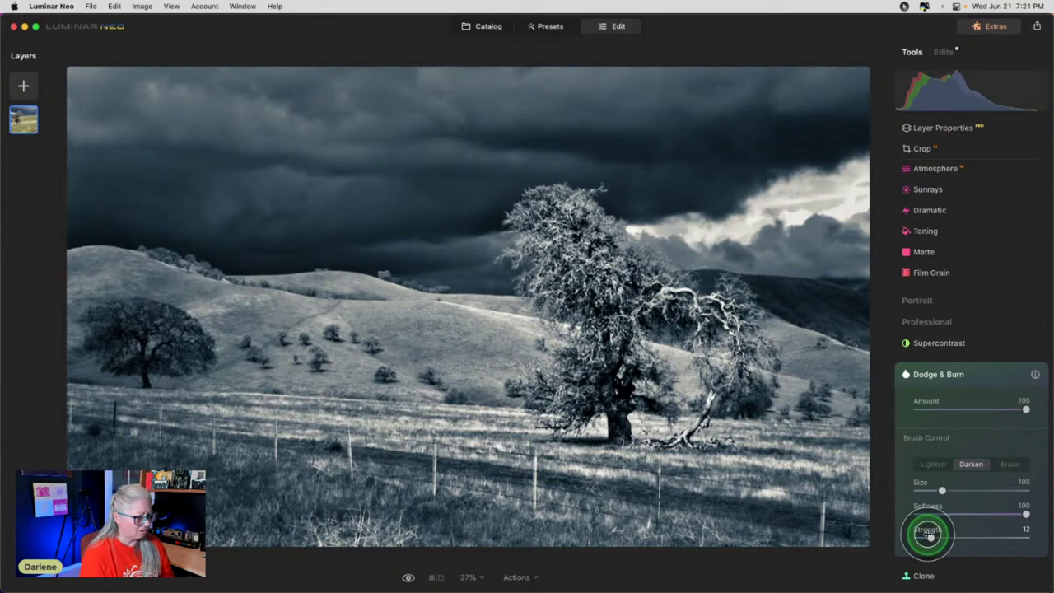
mouse_move(346, 534)
mouse_down()
mouse_move(397, 533)
mouse_move(313, 538)
mouse_move(383, 536)
mouse_move(368, 524)
mouse_move(388, 534)
mouse_move(287, 531)
mouse_up()
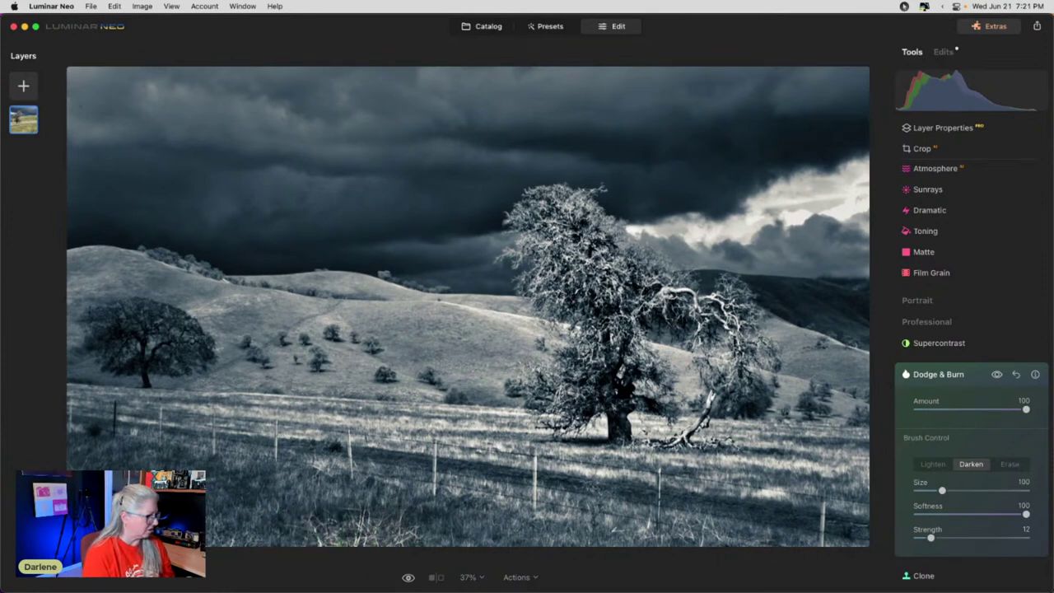
mouse_move(206, 537)
mouse_down()
mouse_move(414, 529)
mouse_move(280, 532)
mouse_move(371, 532)
mouse_move(346, 527)
mouse_up()
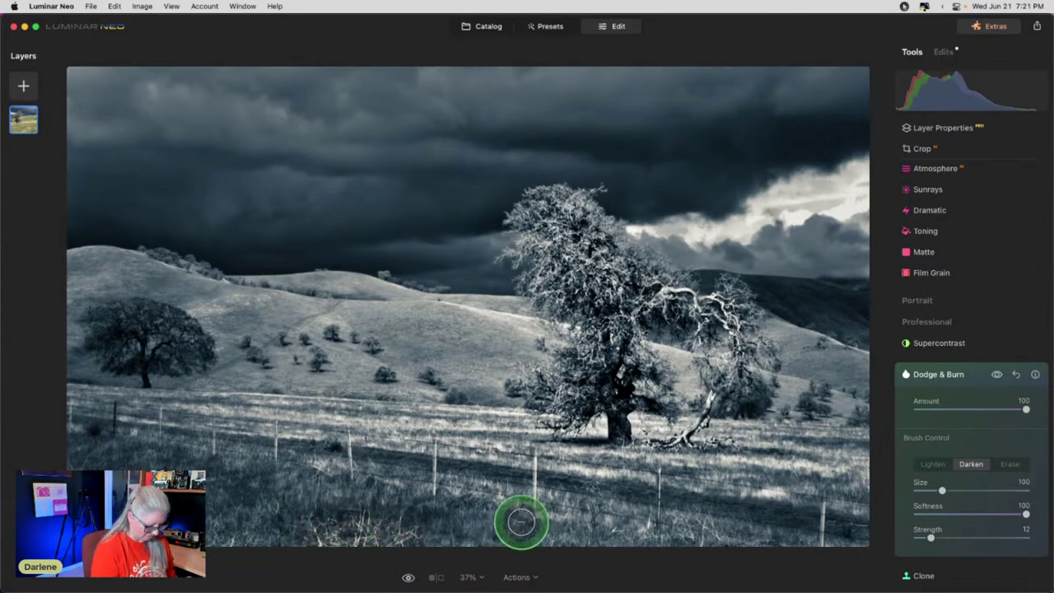
Reduce the Darken brush to size 10 for burning finer details in the foreground grass.
key(super+equal)
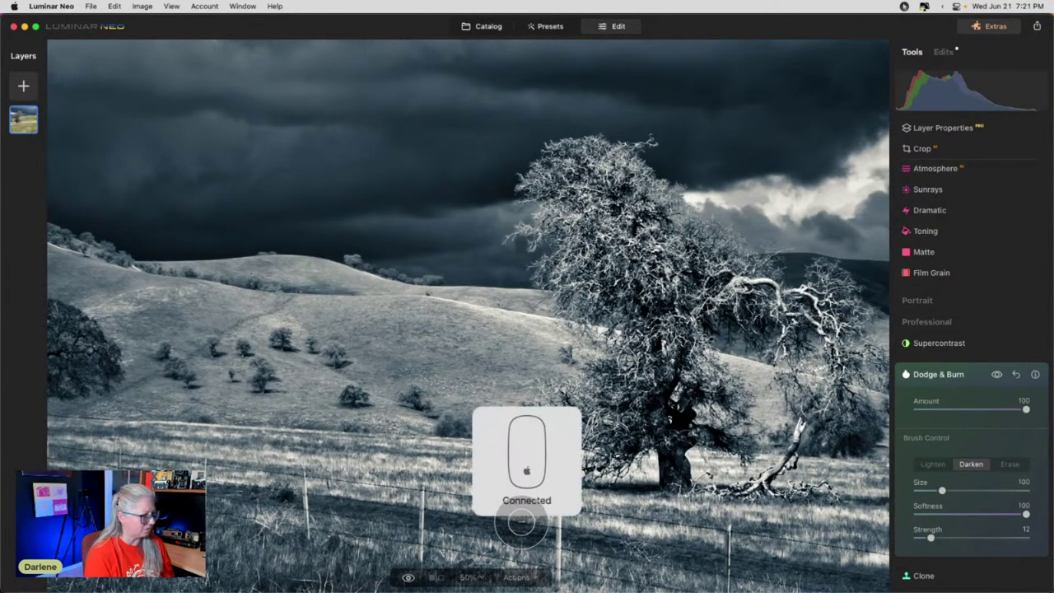
scroll(459, 536, up, 3)
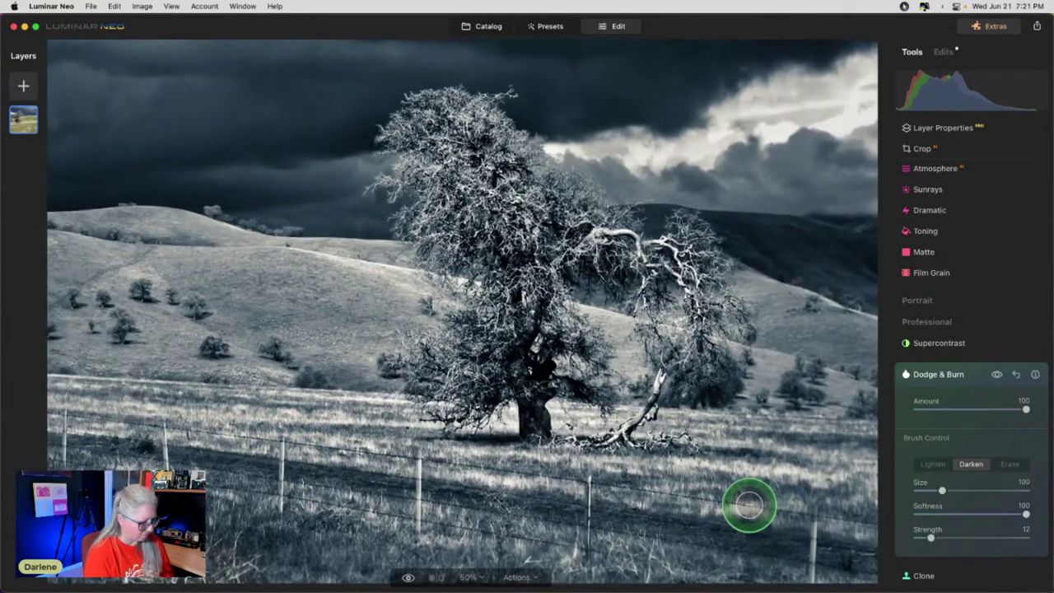
key(bracketleft)
key(bracketleft)
key(bracketleft)
key(bracketleft)
key(bracketleft)
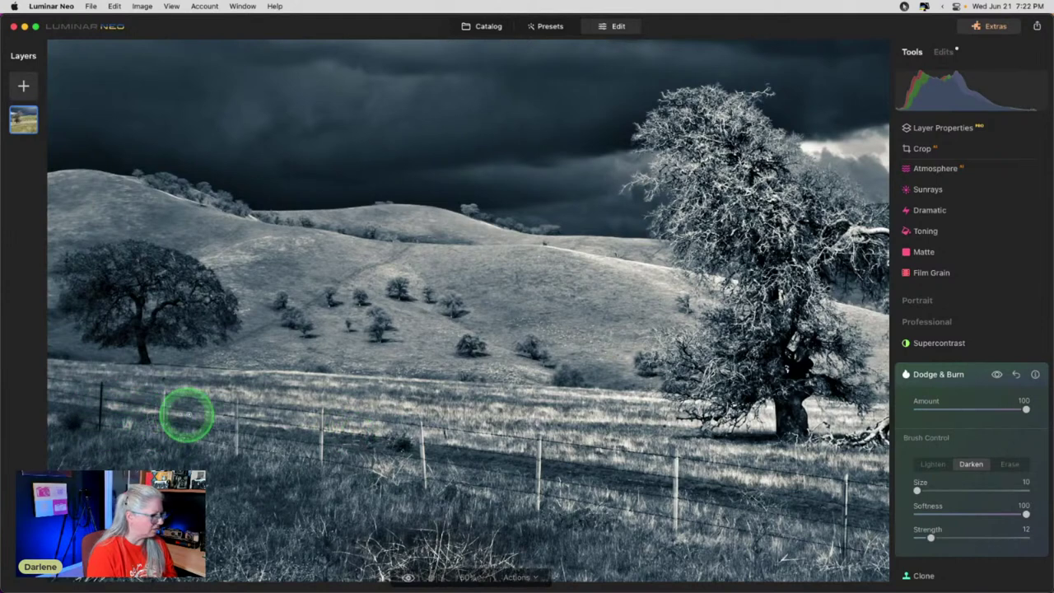
Switch Dodge & Burn to Lighten and reduce the brush to size 28 for brightening details around the fence.
click(932, 463)
click(927, 536)
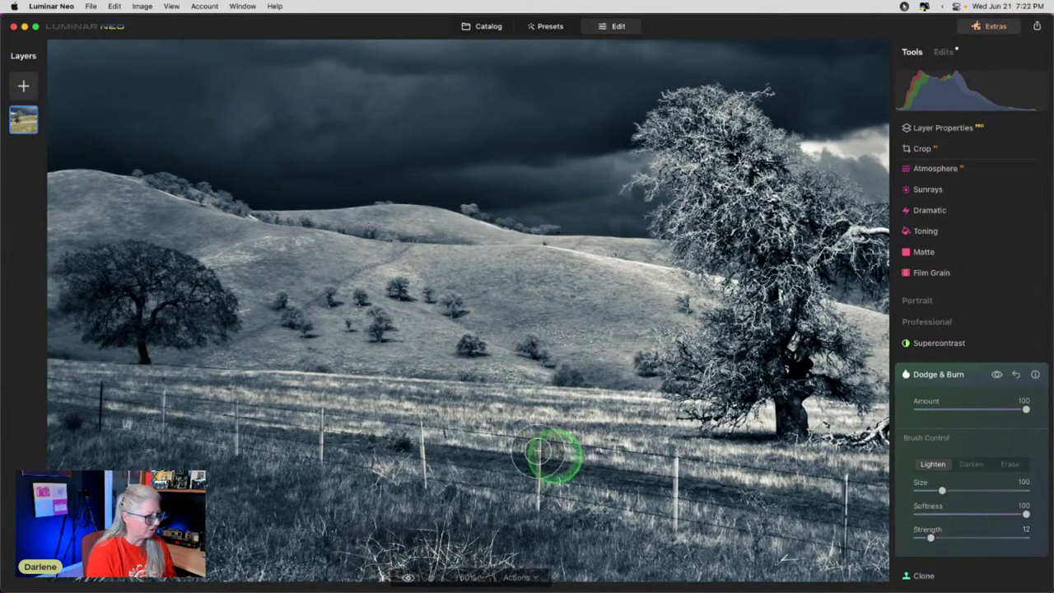
key(bracketleft)
key(bracketleft)
key(bracketleft)
key(bracketleft)
key(bracketleft)
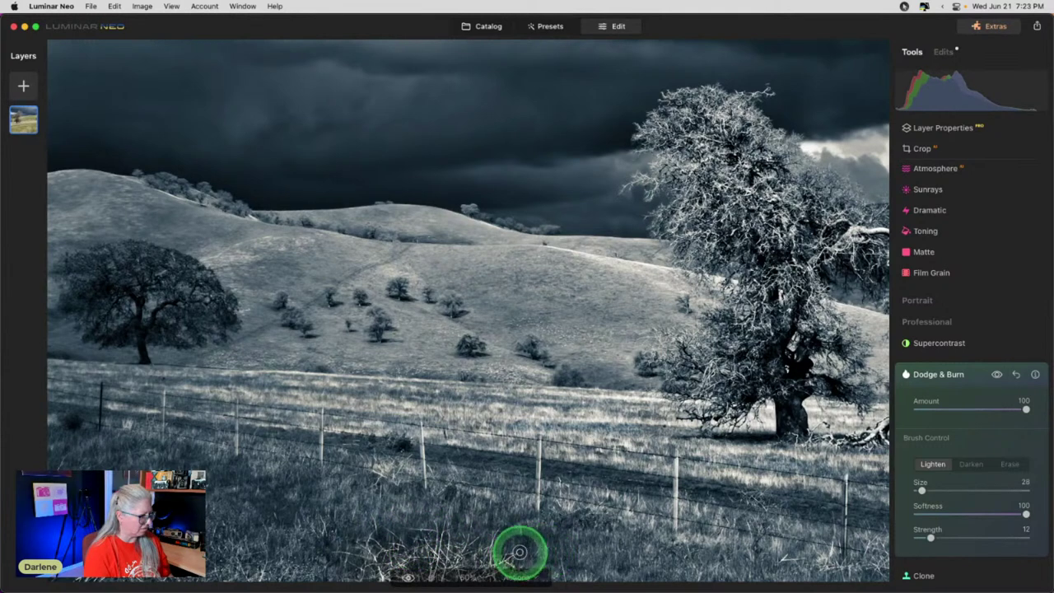
click(959, 375)
Mark the bright weeds in the lower foreground with the Erase tool at size 26 and remove them.
scroll(945, 243, up, 5)
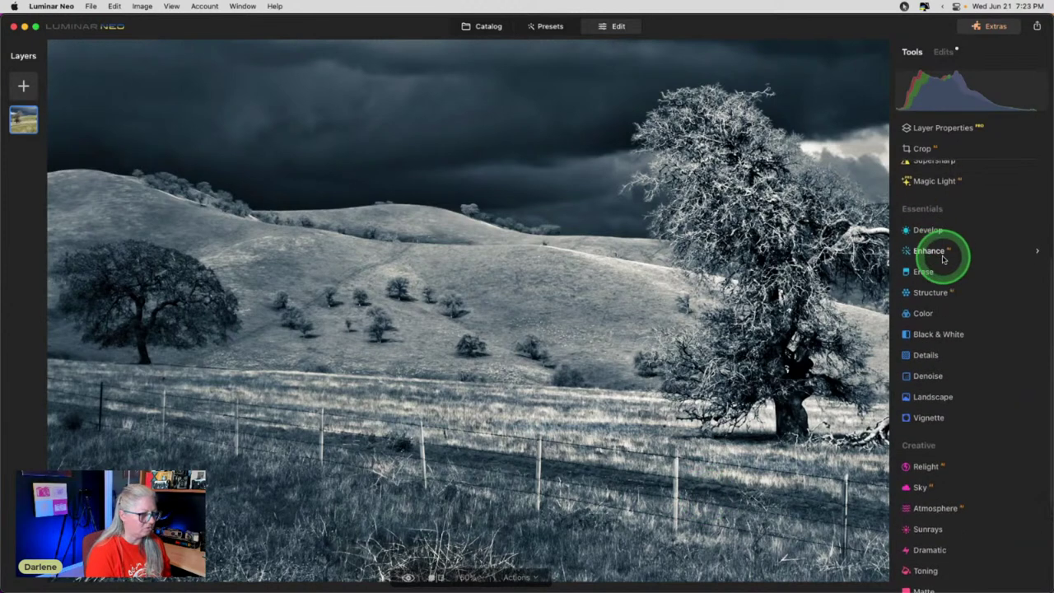
click(938, 267)
scroll(569, 333, right, 5)
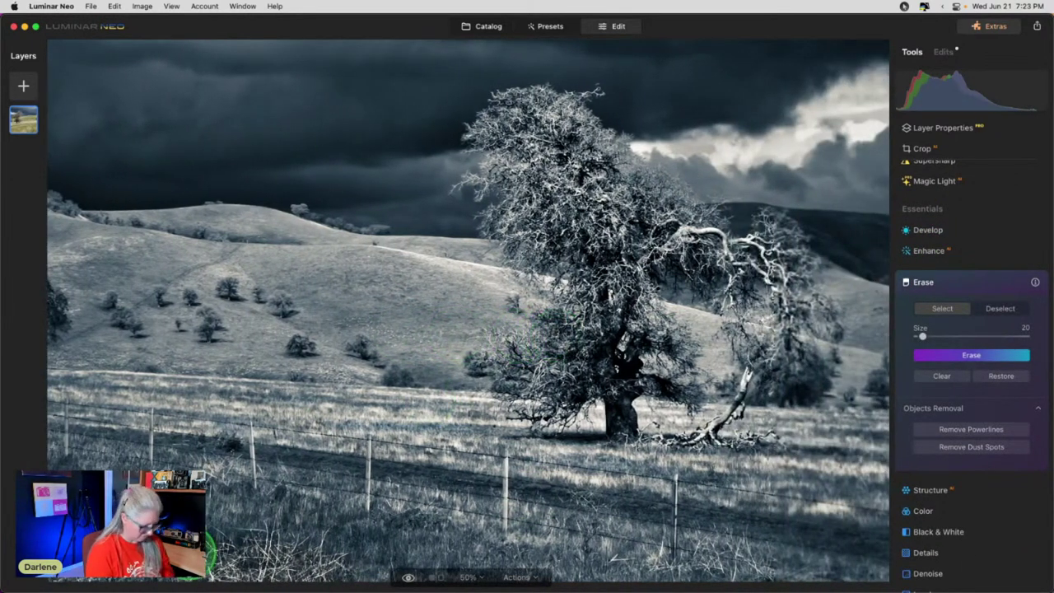
key(bracketright)
mouse_move(182, 583)
mouse_down()
mouse_move(335, 575)
mouse_move(333, 560)
mouse_move(309, 567)
mouse_move(319, 543)
mouse_move(292, 558)
mouse_move(278, 534)
mouse_move(267, 565)
mouse_move(256, 531)
mouse_move(245, 561)
mouse_move(211, 555)
mouse_move(325, 540)
mouse_move(216, 538)
mouse_up()
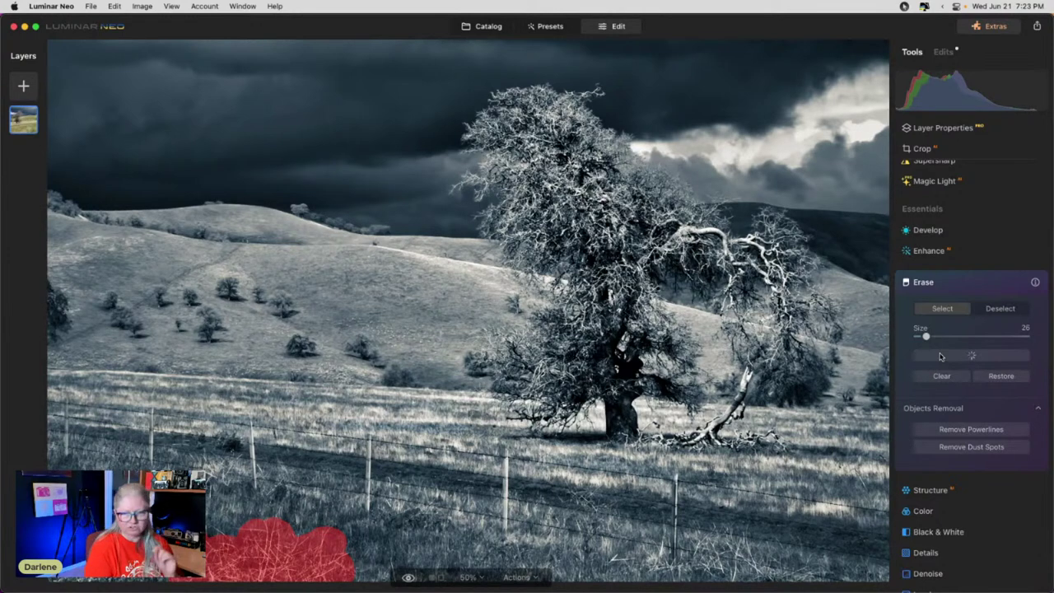
click(941, 355)
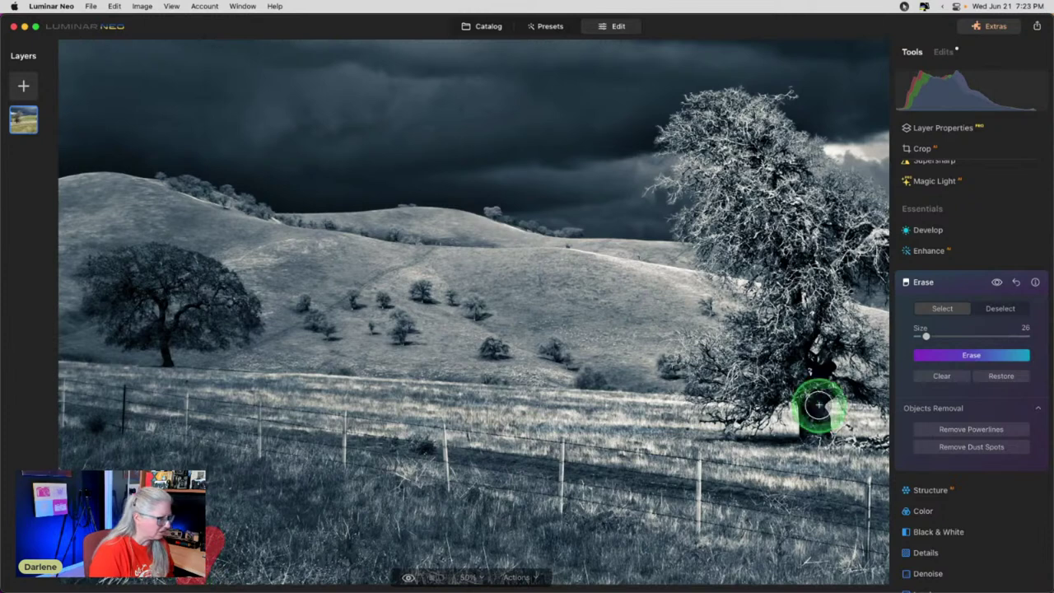
Erase the remaining weeds and distracting spots along the lower edge of the grass in several passes.
click(936, 356)
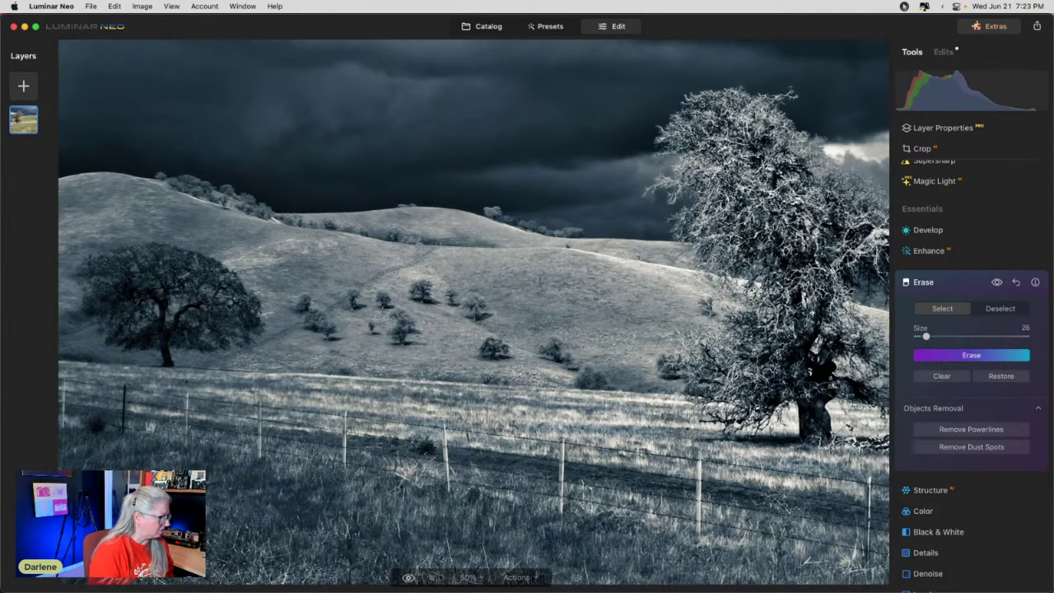
click(947, 355)
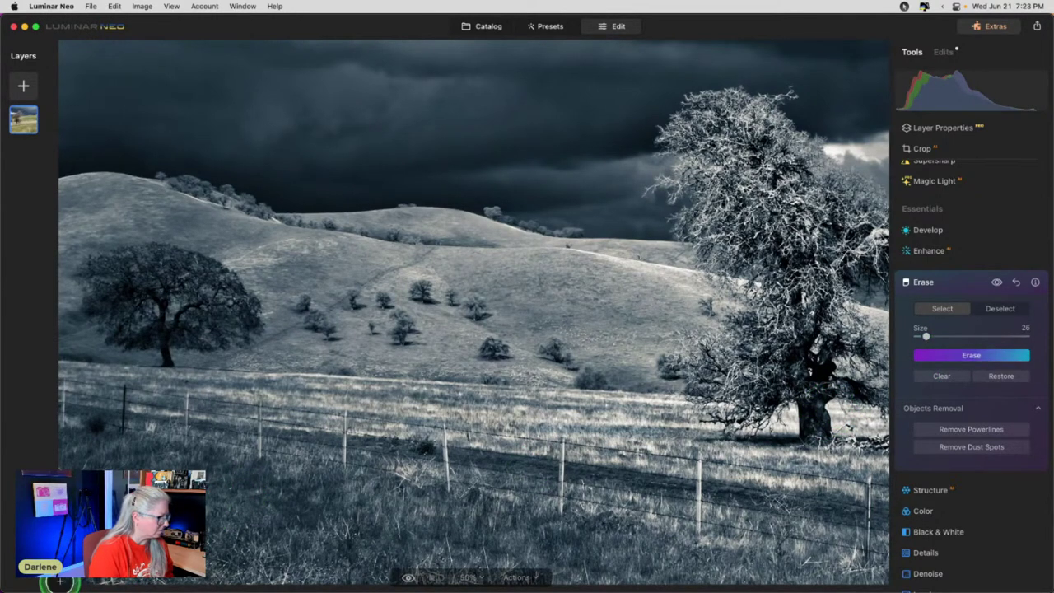
click(963, 356)
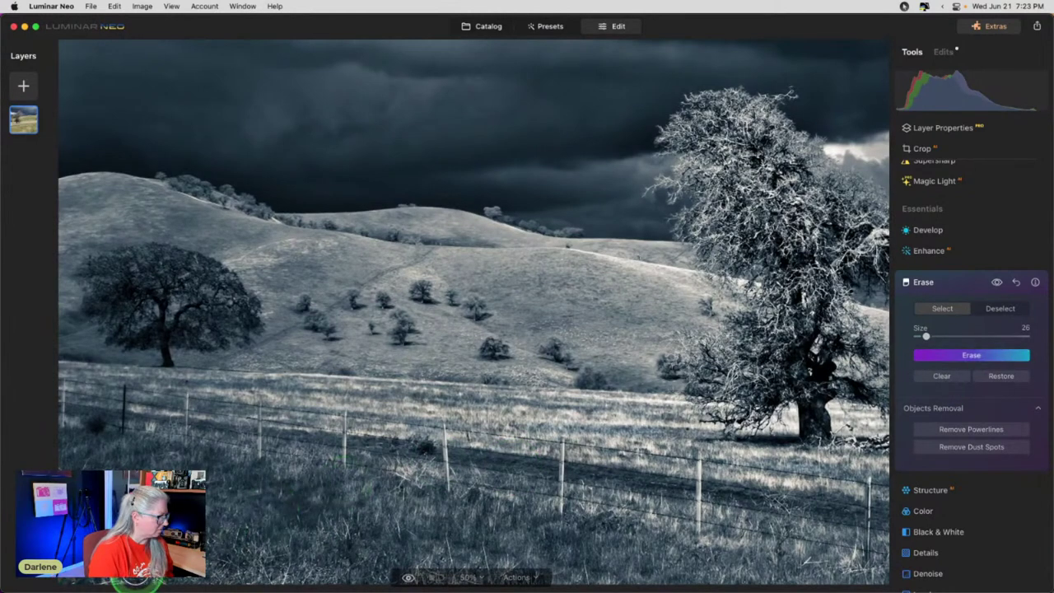
click(947, 353)
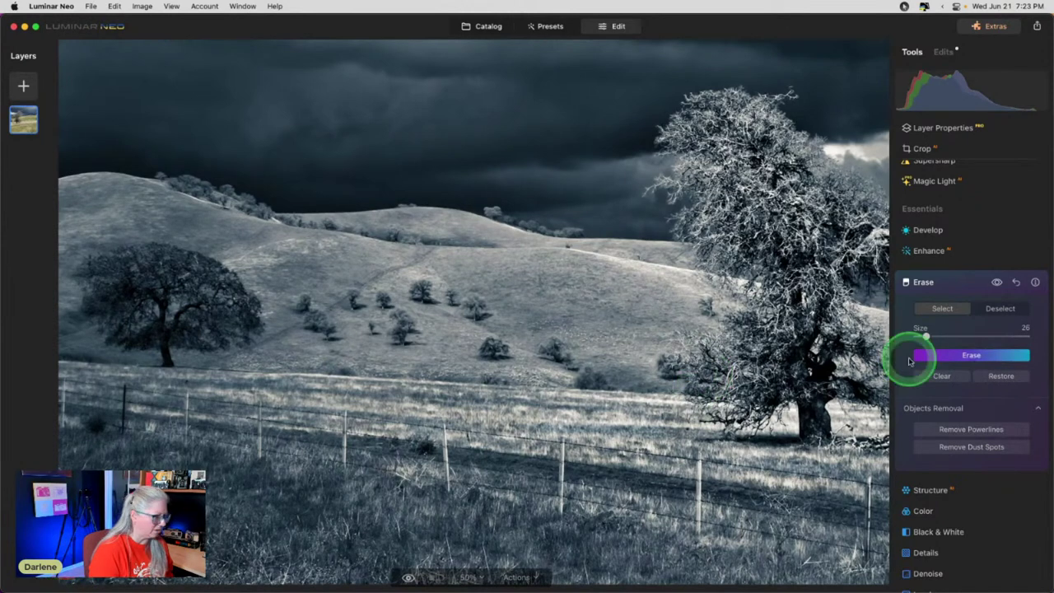
click(947, 354)
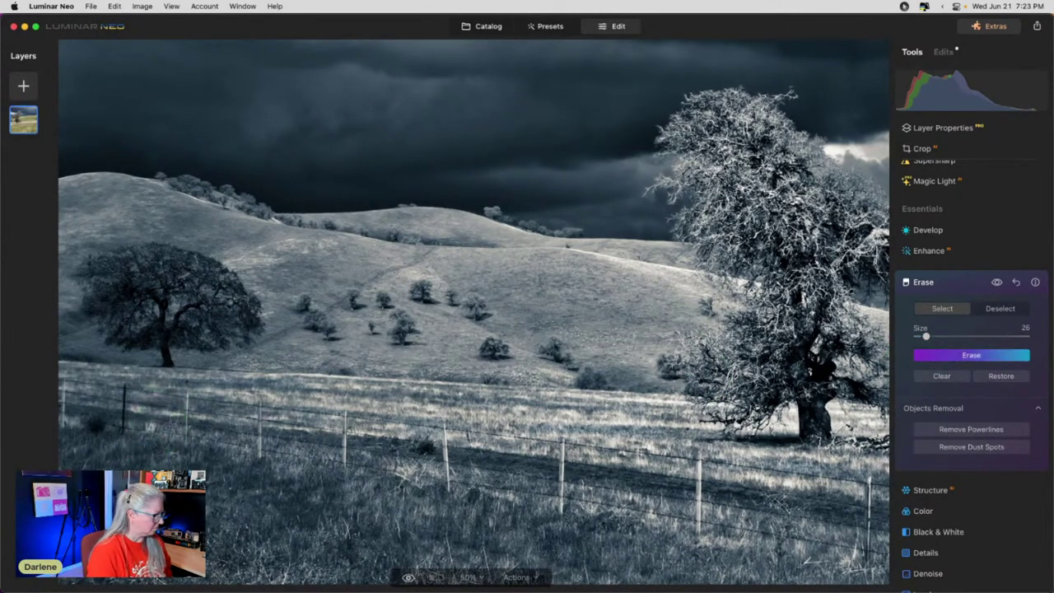
click(953, 356)
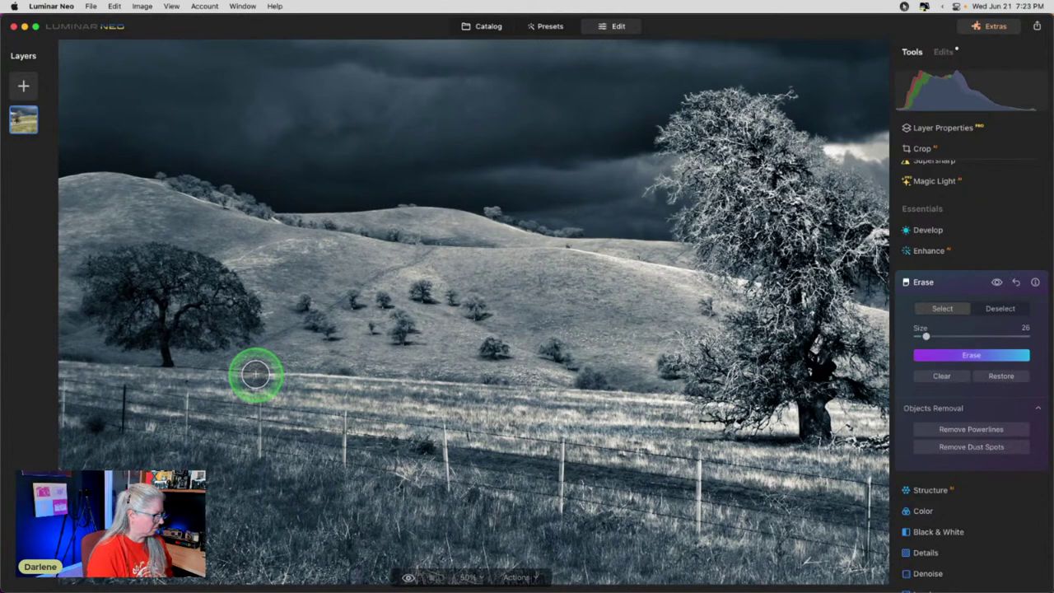
scroll(233, 419, right, 5)
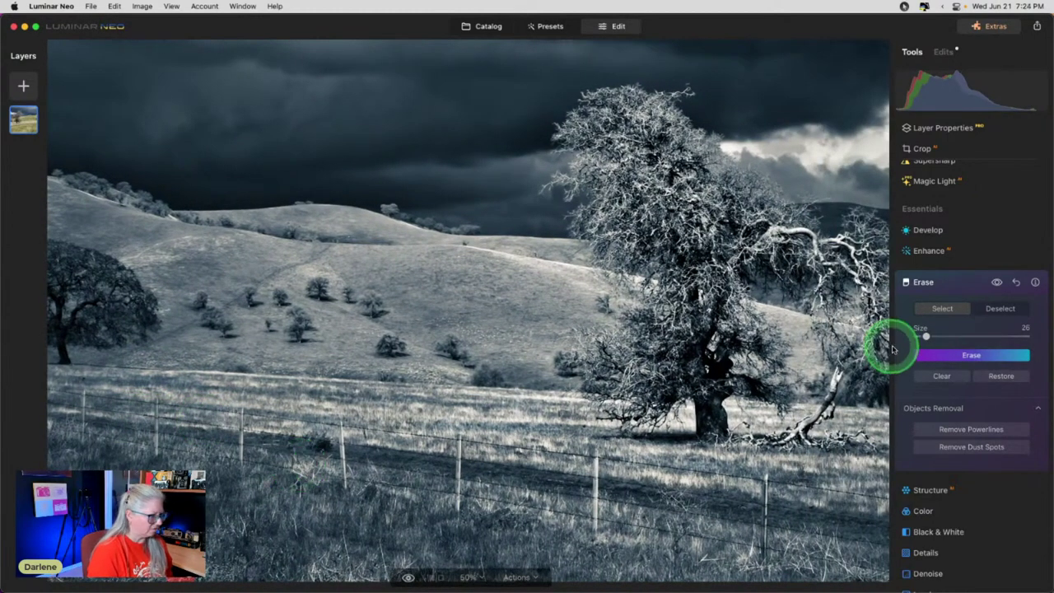
click(943, 356)
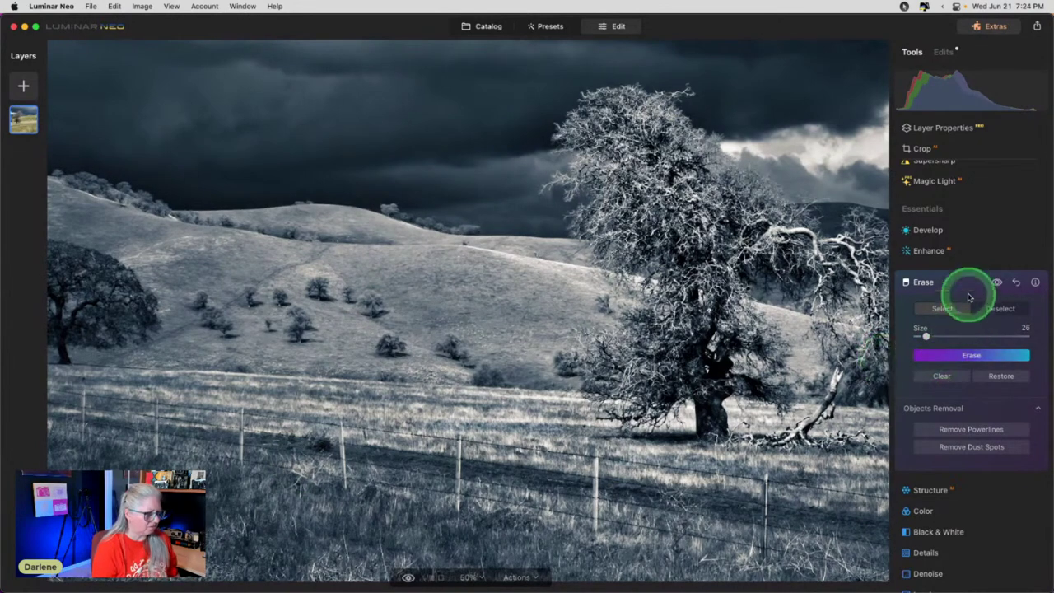
click(930, 282)
Try cloning clean grass over the lower foreground at size 100 and strength 35, and reset the Clone edit.
scroll(959, 347, down, 4)
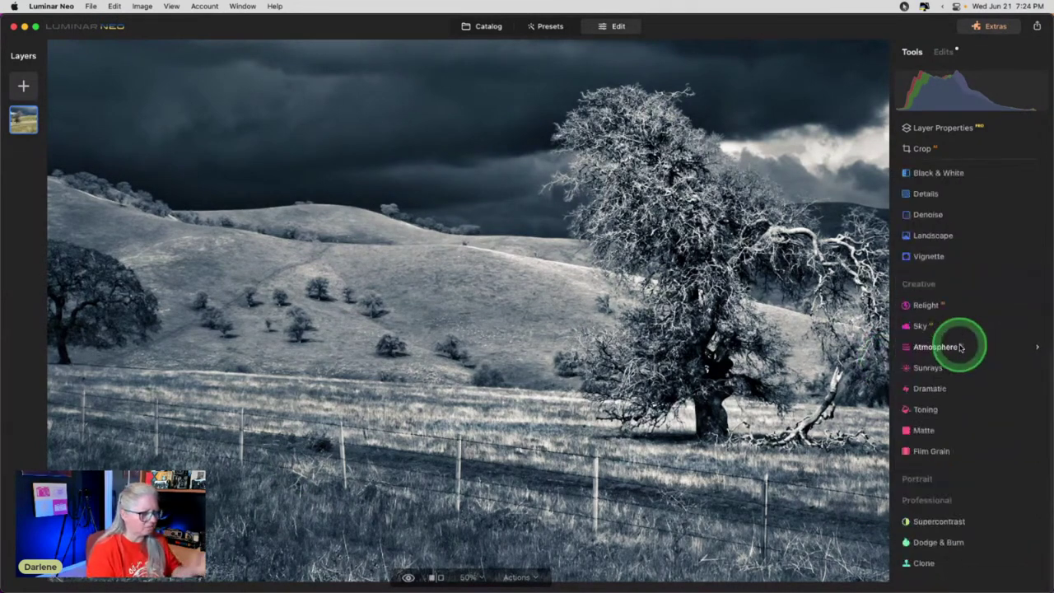
click(923, 563)
scroll(949, 418, up, 1)
drag(1025, 567, 954, 567)
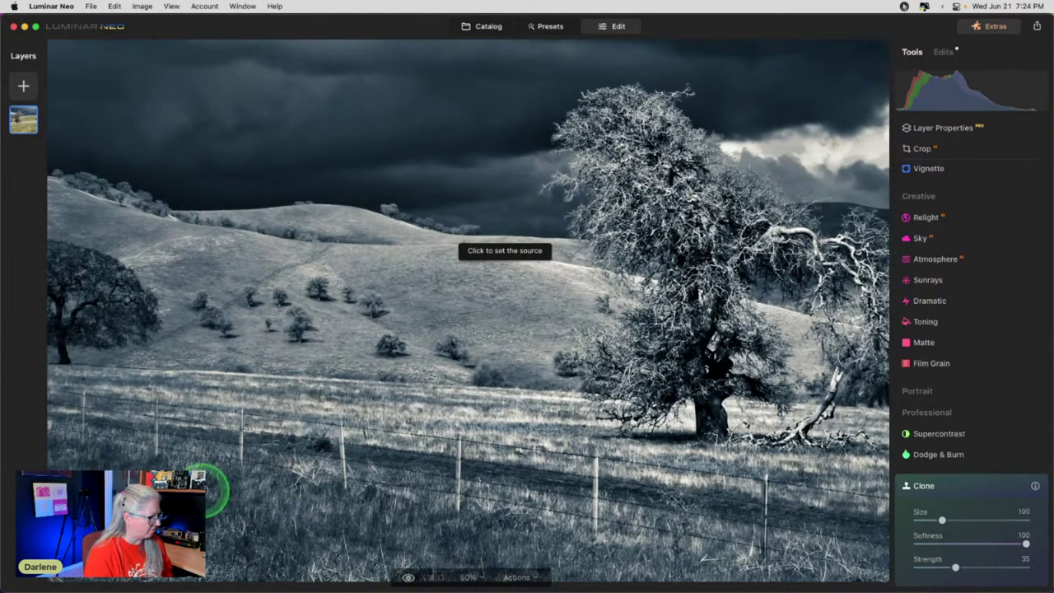
scroll(230, 531, right, 3)
scroll(230, 531, right, 2)
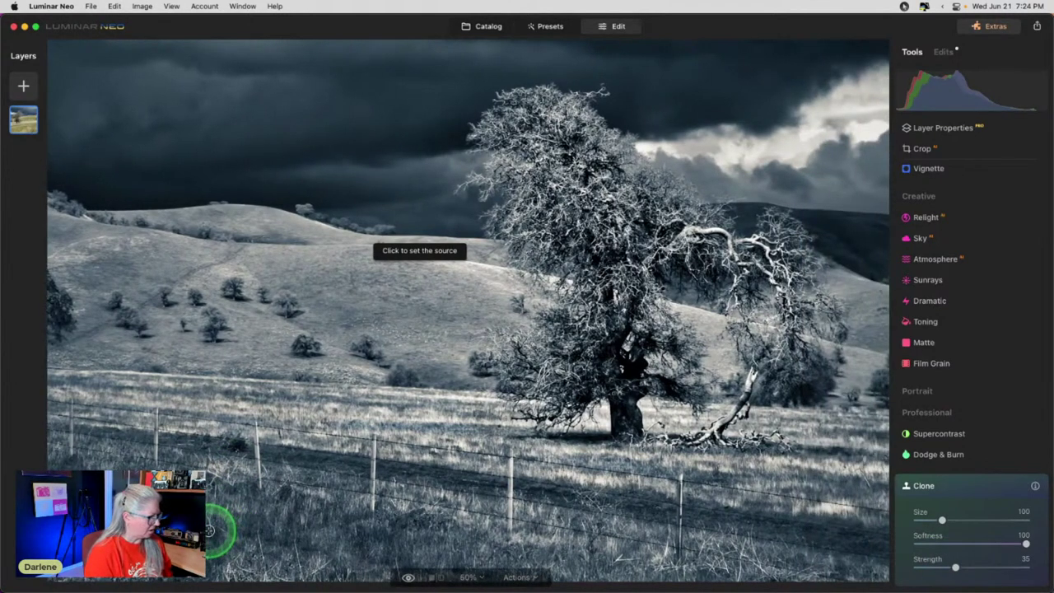
alt+click(212, 532)
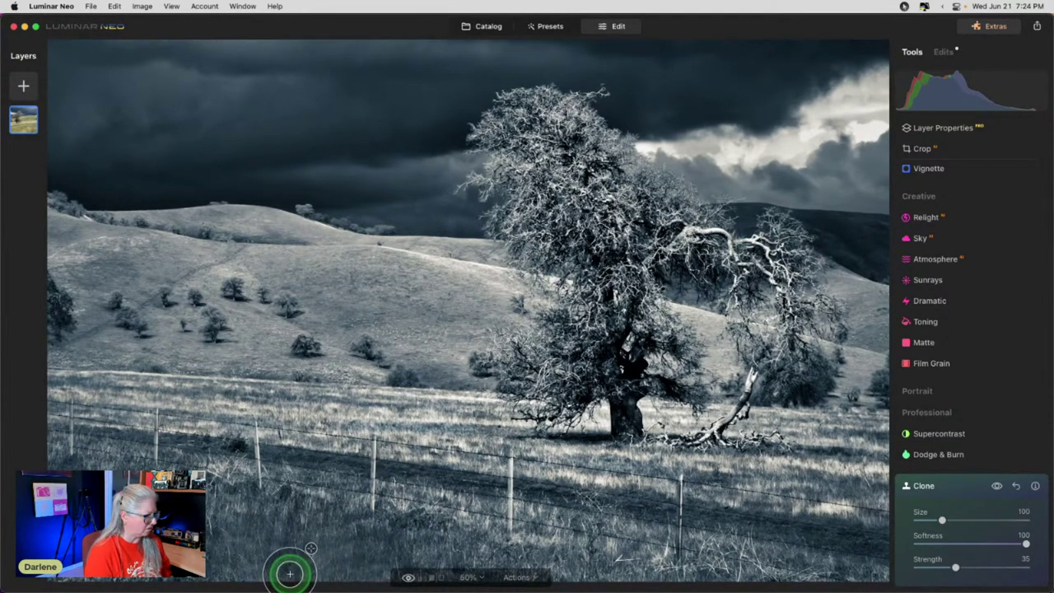
scroll(219, 522, left, 5)
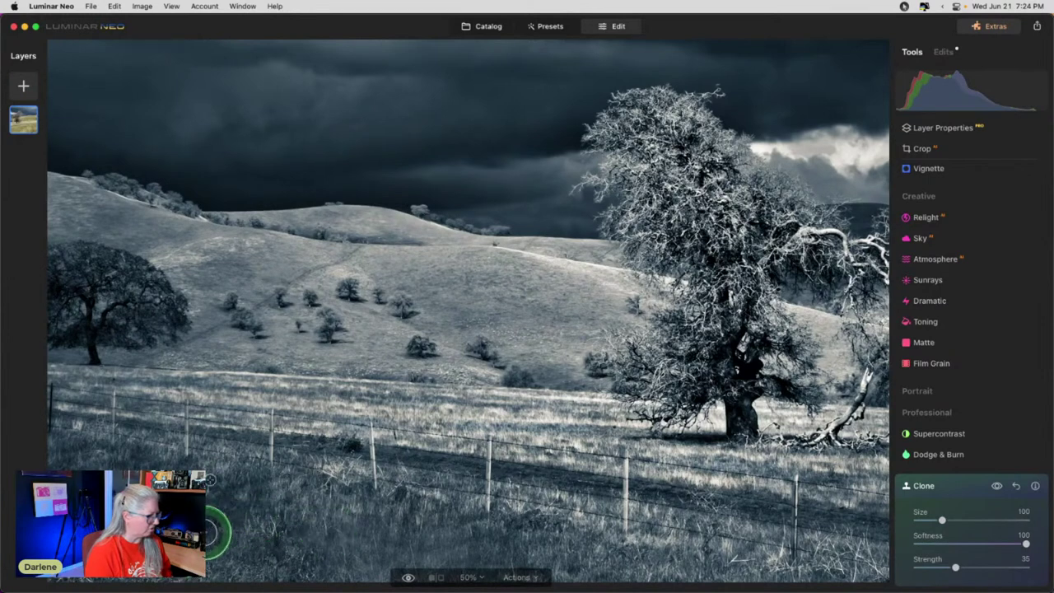
scroll(217, 522, left, 2)
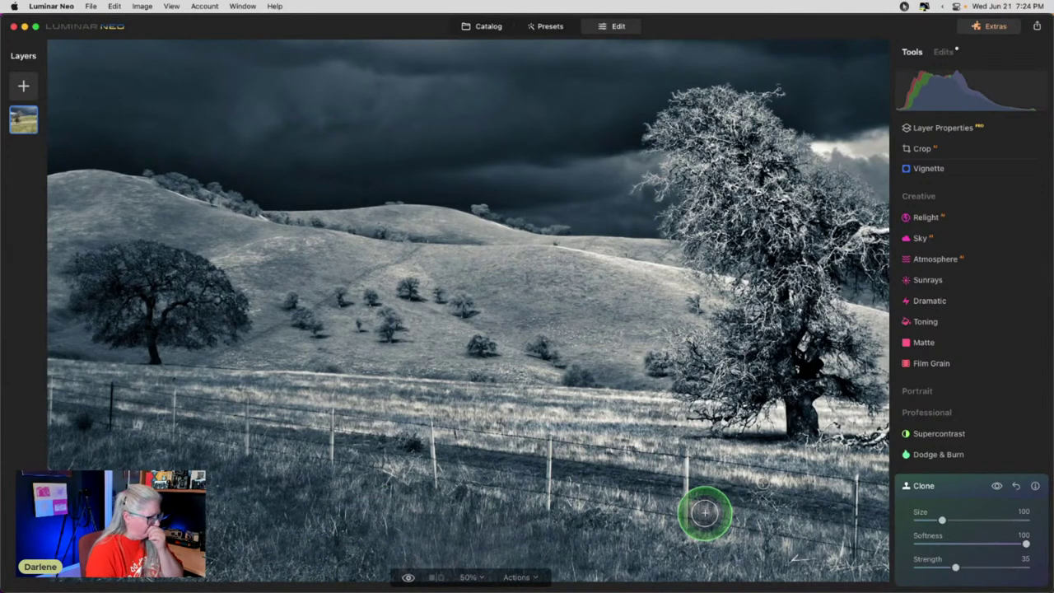
click(996, 486)
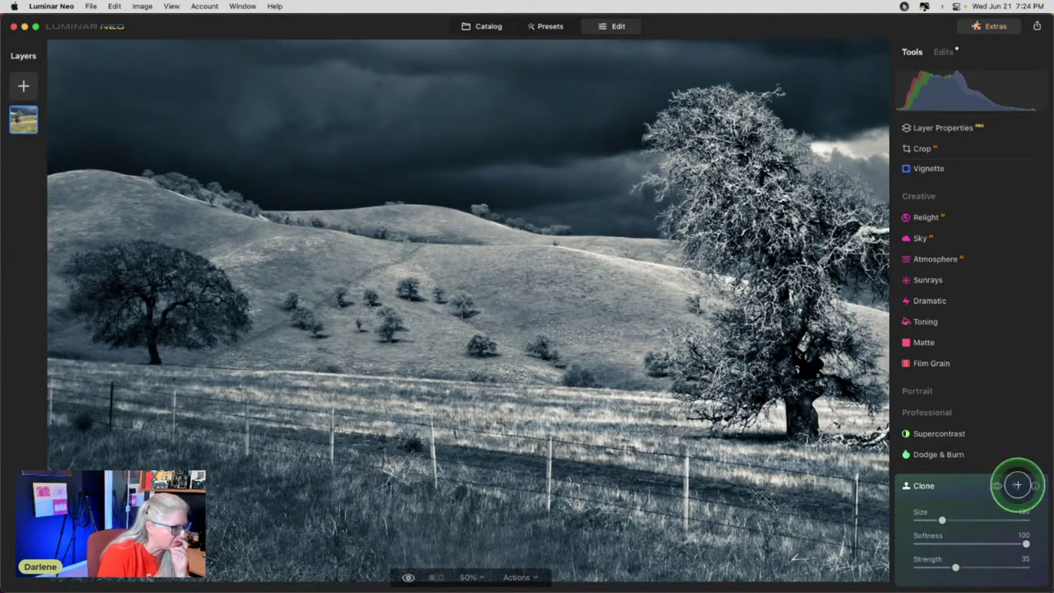
click(1016, 485)
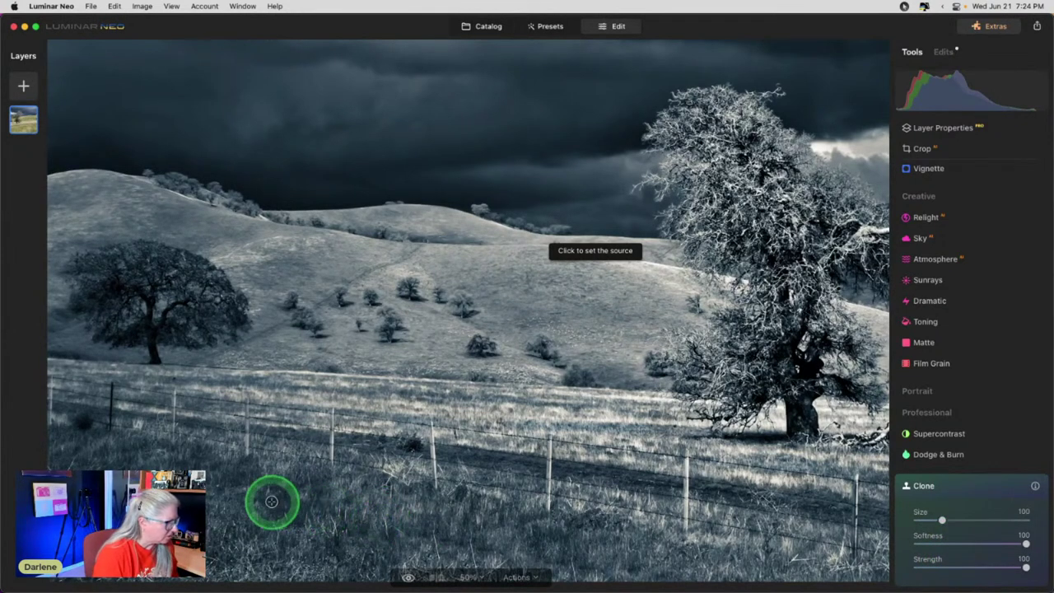
Try cloning grass texture over the lower foreground at strength 100, sampling new sources, and reset the Clone edit.
click(299, 502)
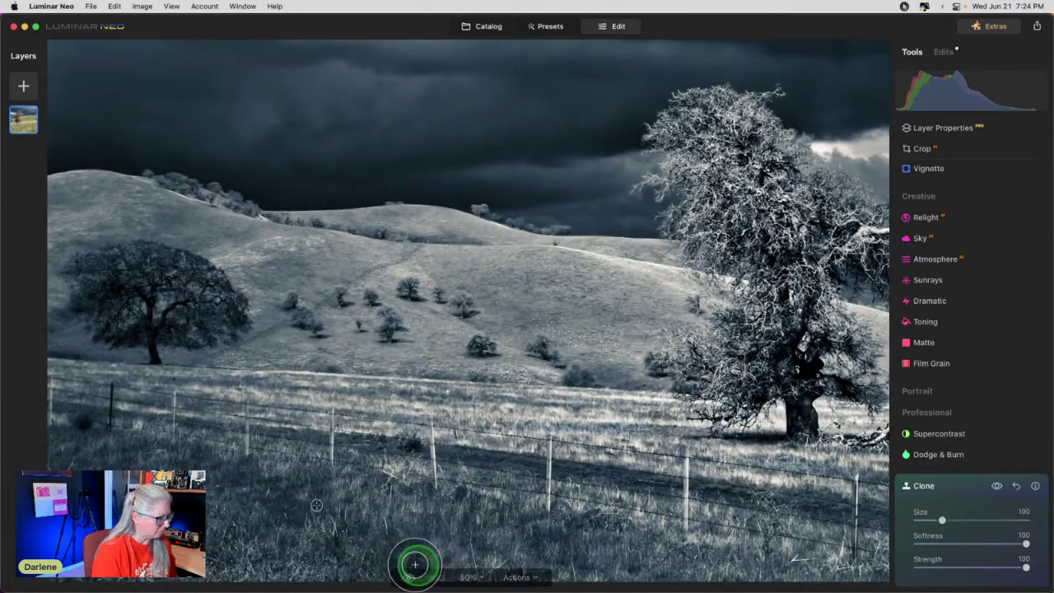
scroll(301, 520, right, 3)
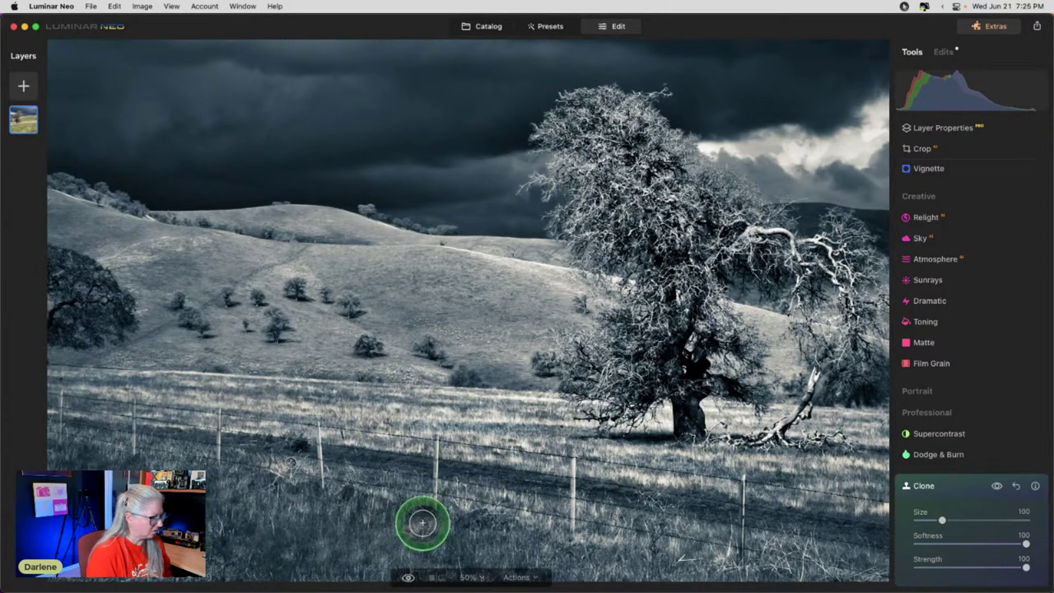
scroll(420, 519, right, 3)
alt+click(353, 550)
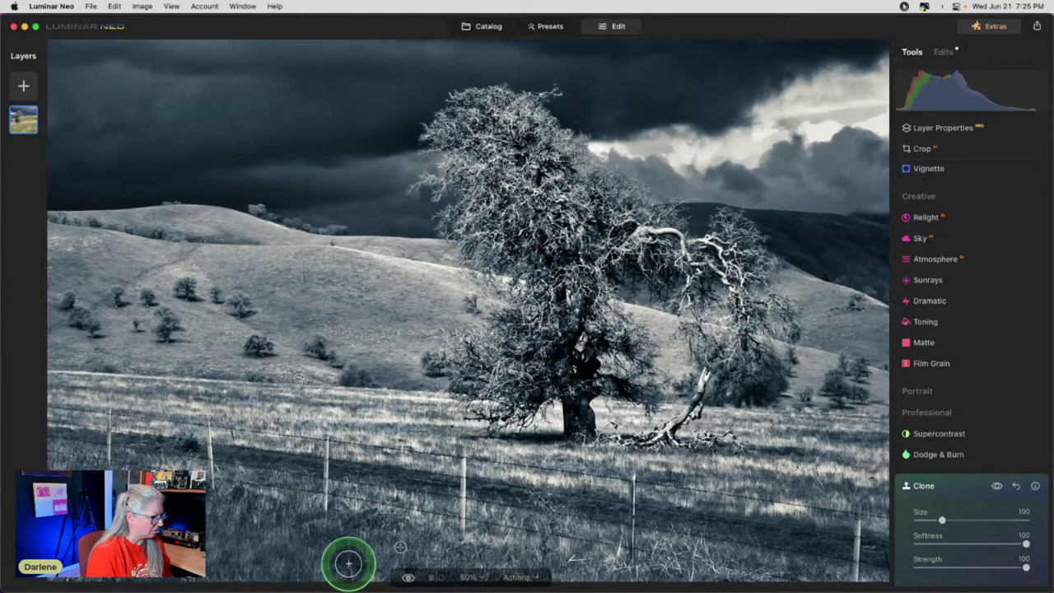
alt+click(252, 510)
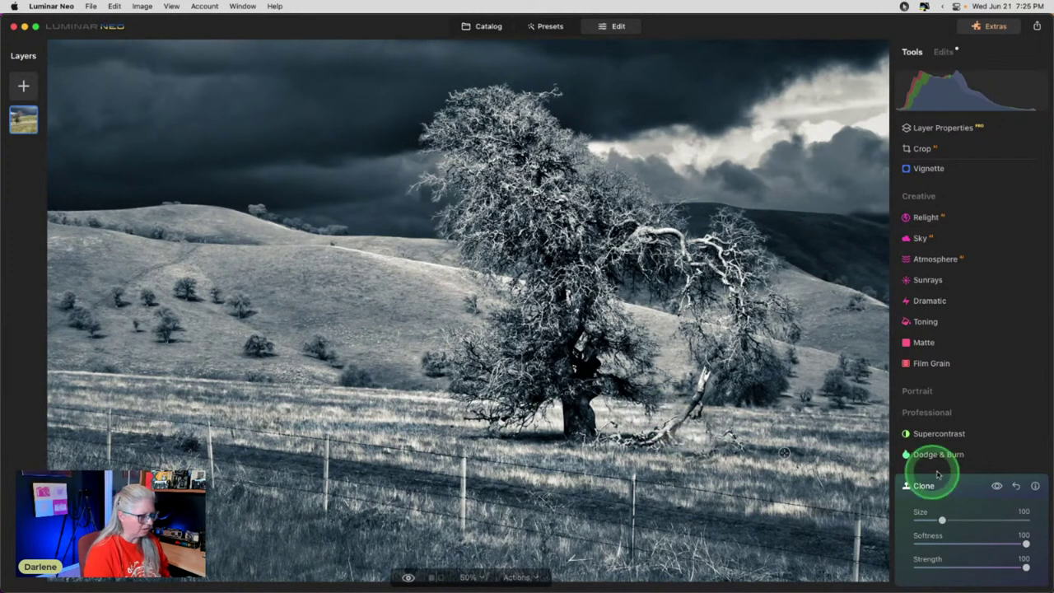
click(1015, 485)
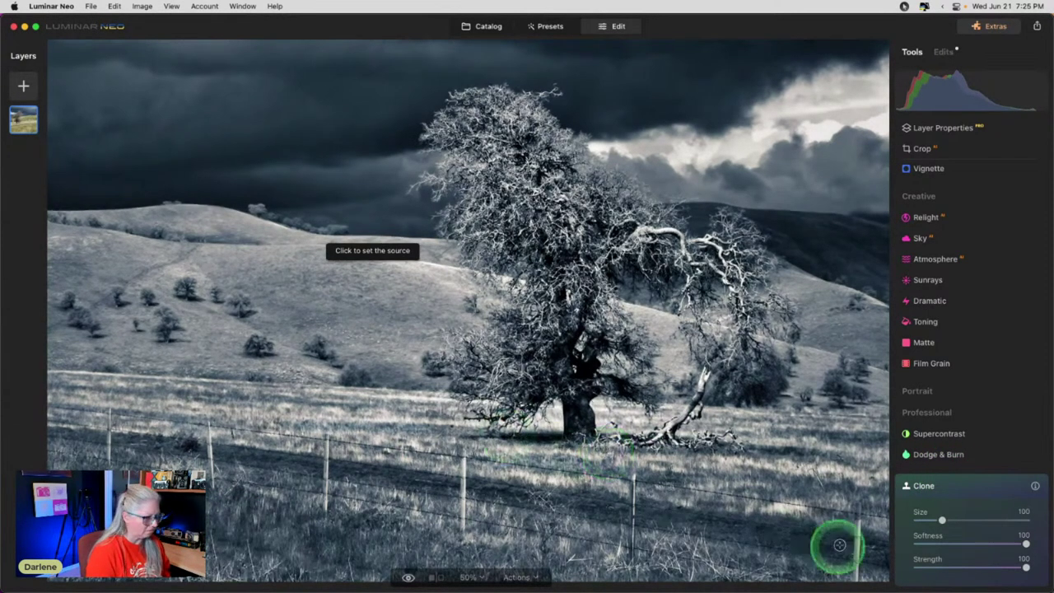
Clone grass texture over the lower foreground with the Clone tool at size 100 and strength 45.
drag(1026, 567, 967, 568)
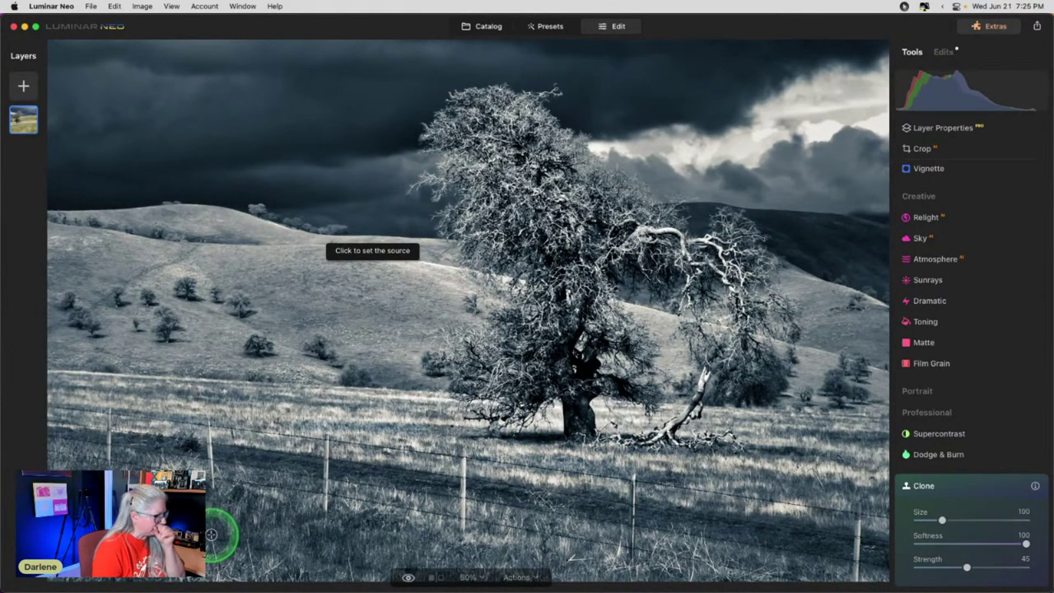
scroll(221, 535, right, 3)
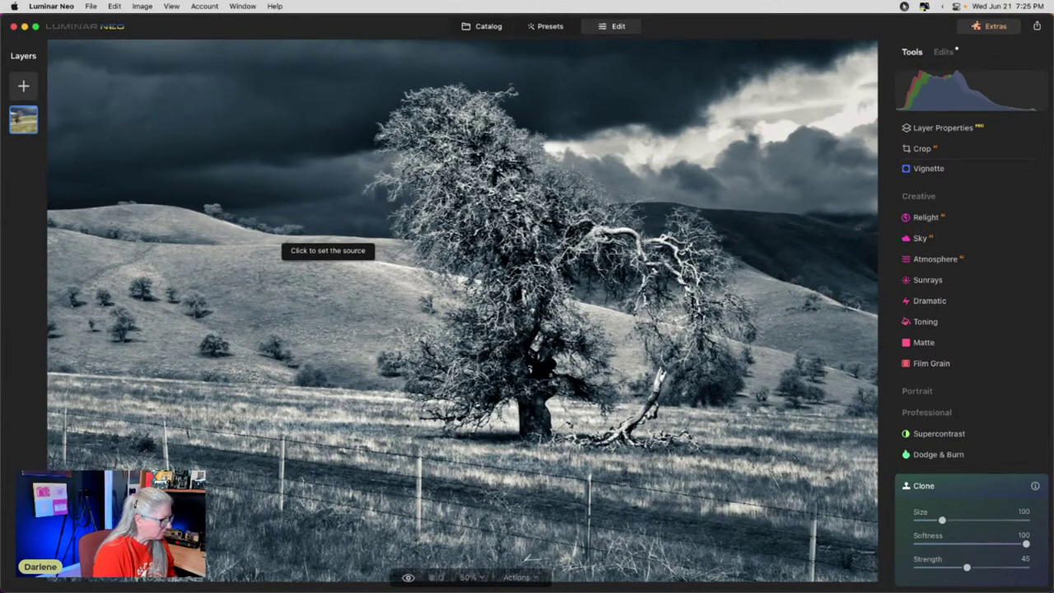
click(286, 244)
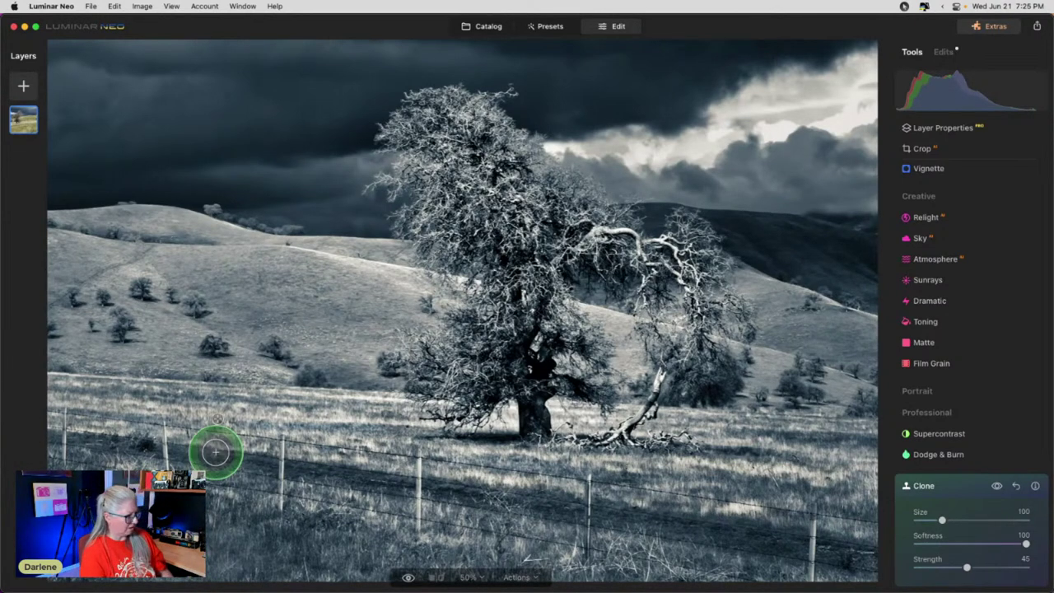
scroll(215, 450, left, 3)
scroll(215, 451, left, 3)
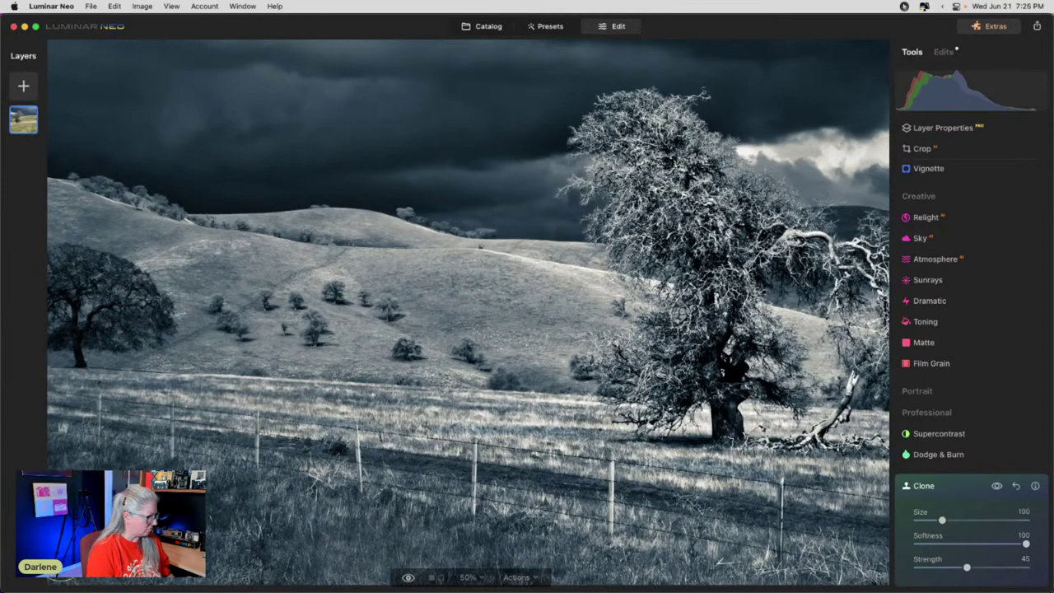
click(961, 486)
Remove the distracting patch at the lower edge of the grass in two passes with the Erase tool at size 20.
scroll(957, 288, up, 3)
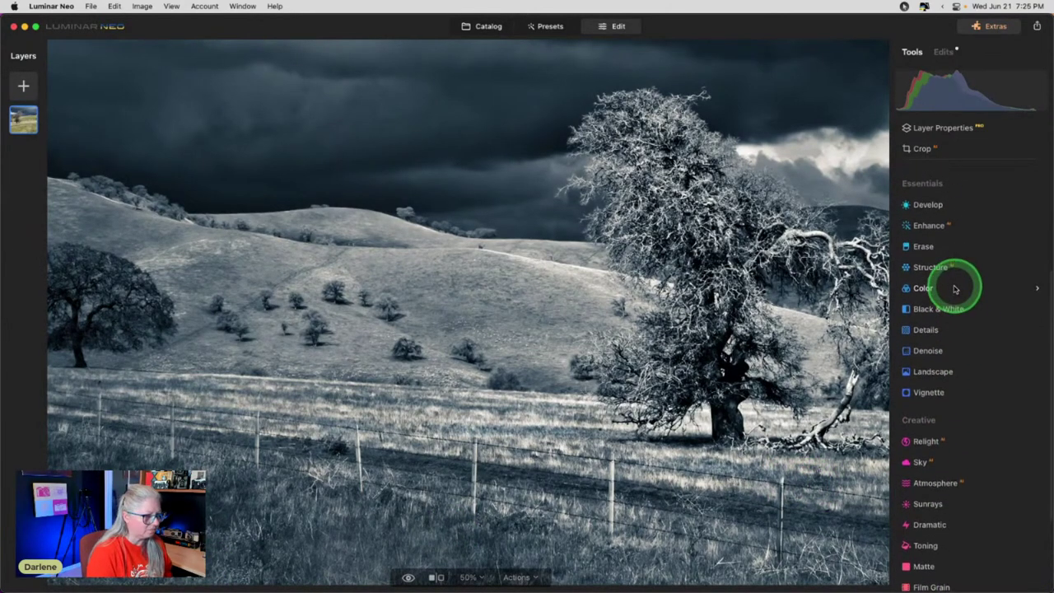
click(947, 249)
drag(376, 473, 280, 494)
mouse_move(206, 568)
mouse_down()
mouse_move(242, 565)
mouse_move(212, 553)
mouse_up()
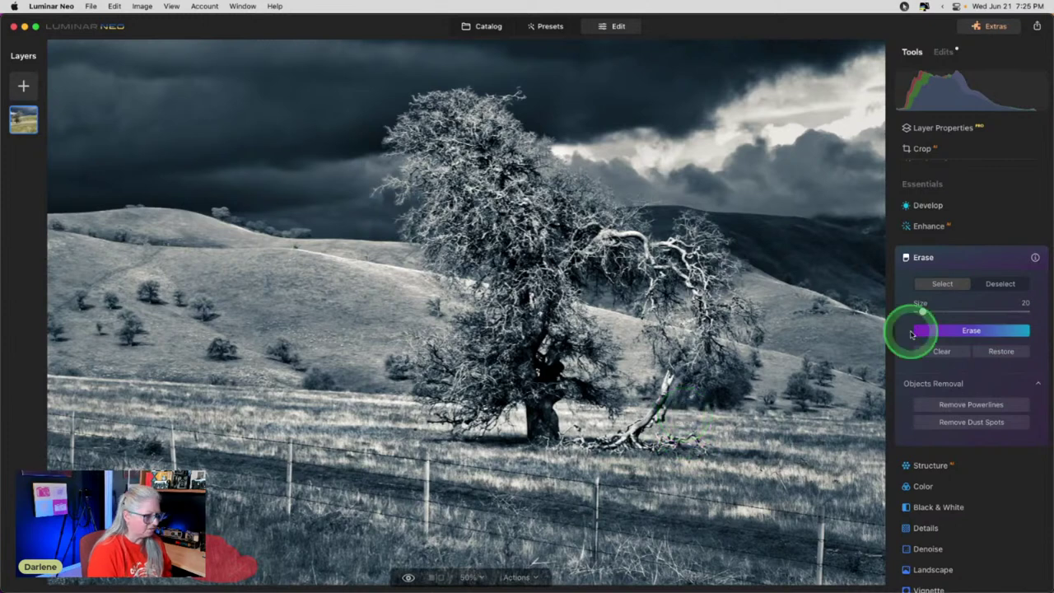
click(923, 330)
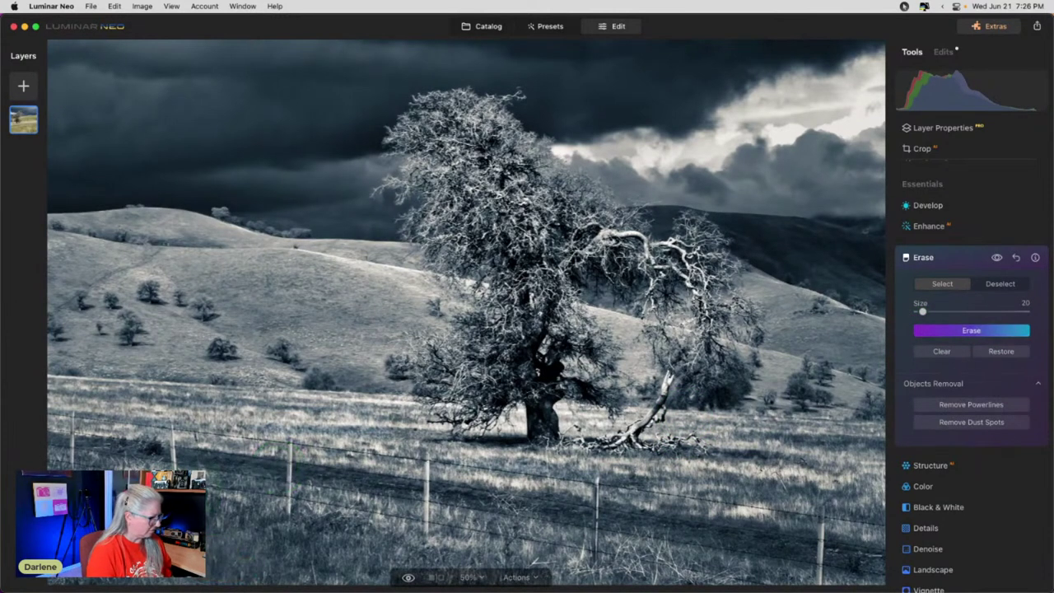
drag(227, 570, 236, 558)
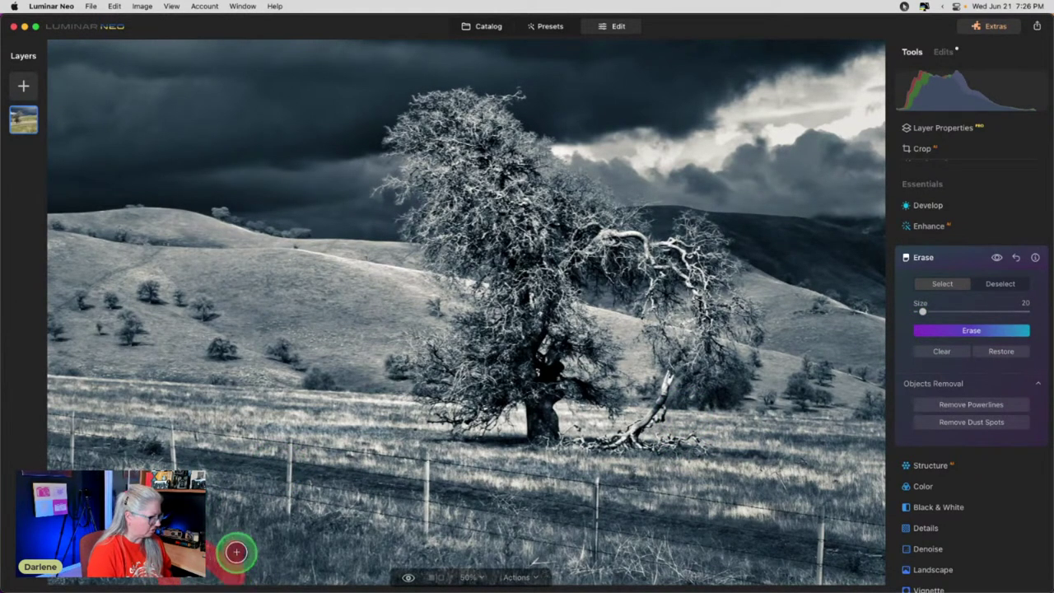
click(945, 331)
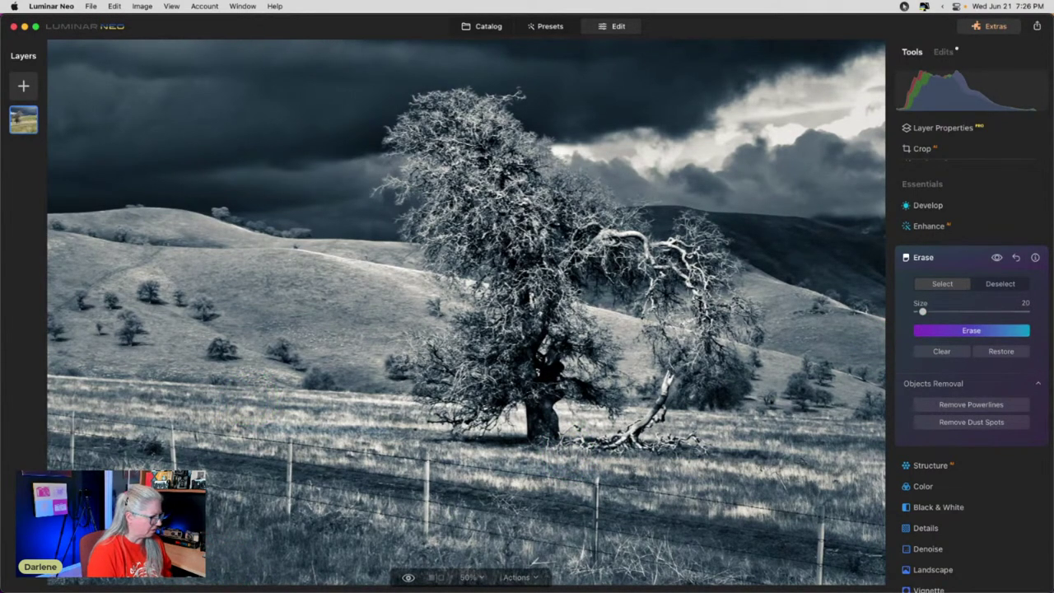
Erase the remaining distracting spots in the left part of the foreground grass in further passes.
scroll(468, 313, left, 10)
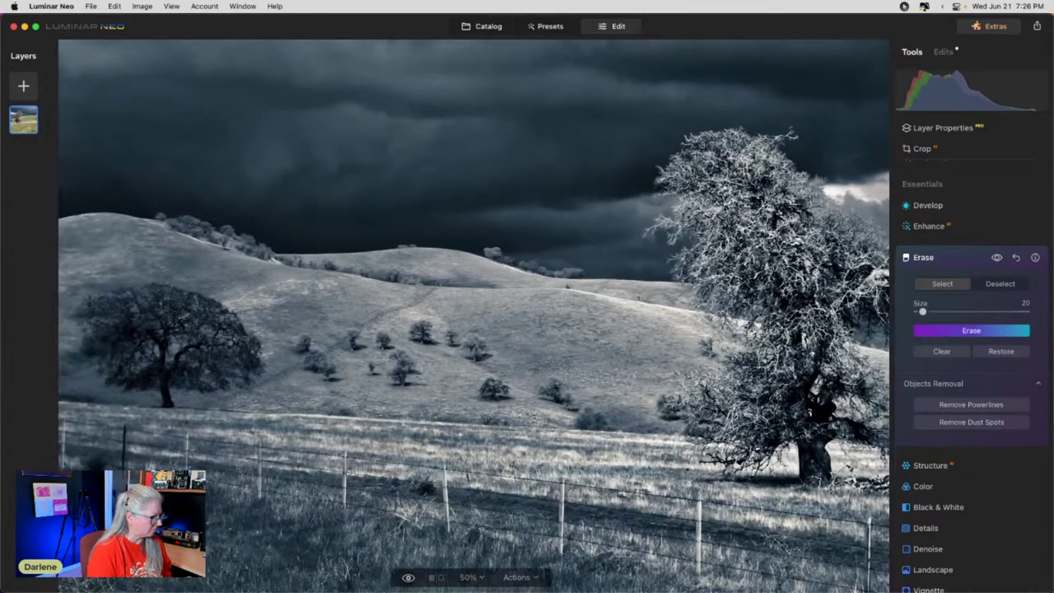
scroll(468, 313, down, 3)
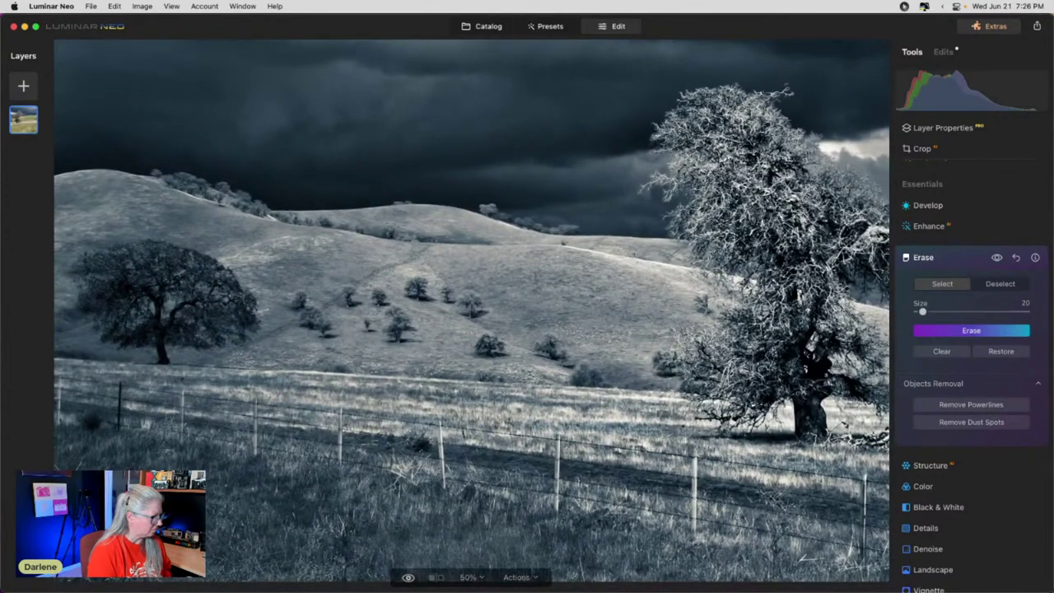
click(947, 331)
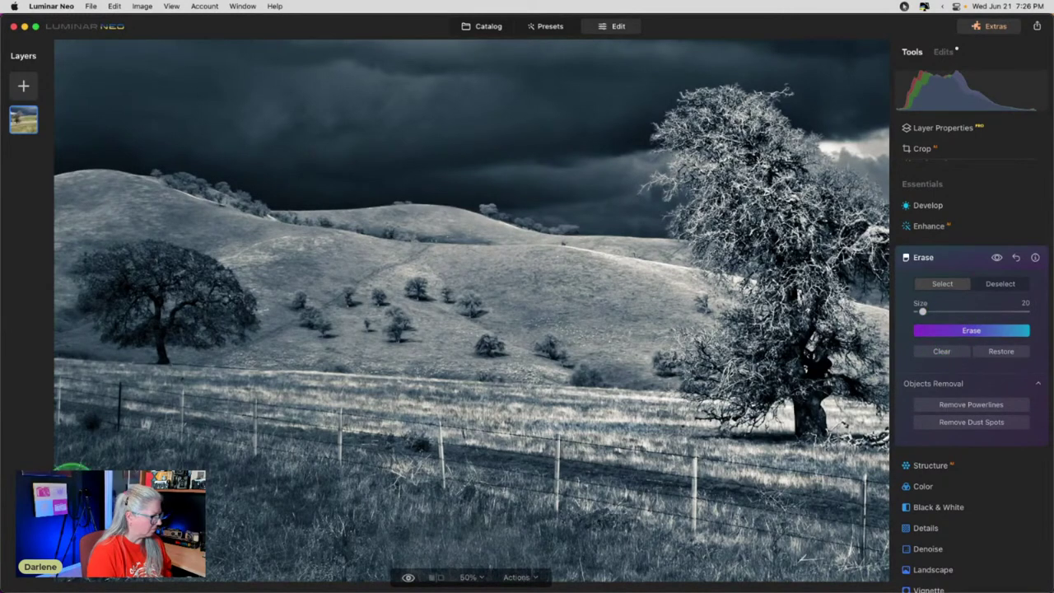
click(939, 330)
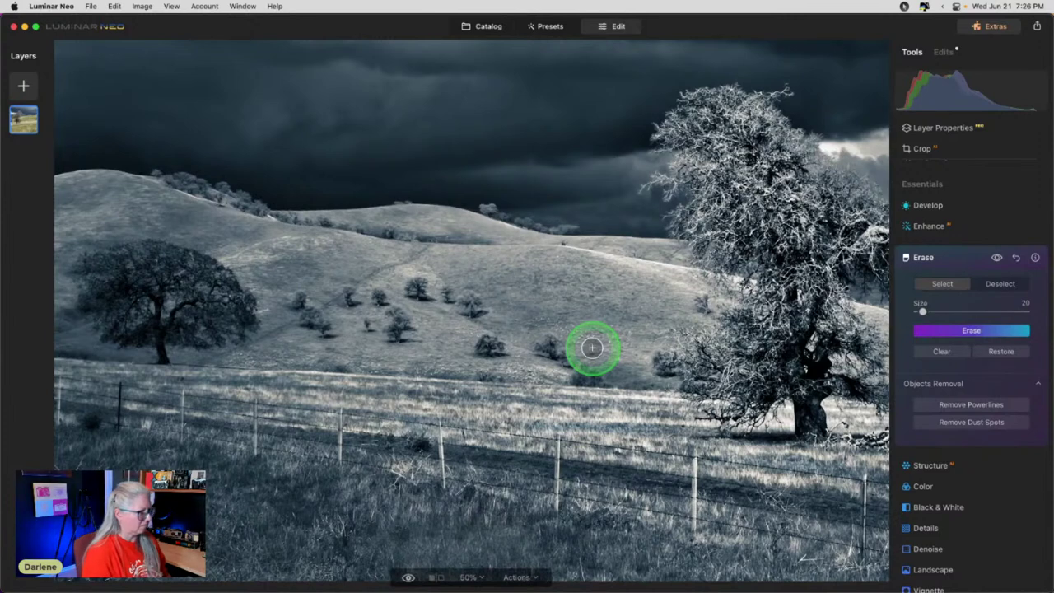
key(super+0)
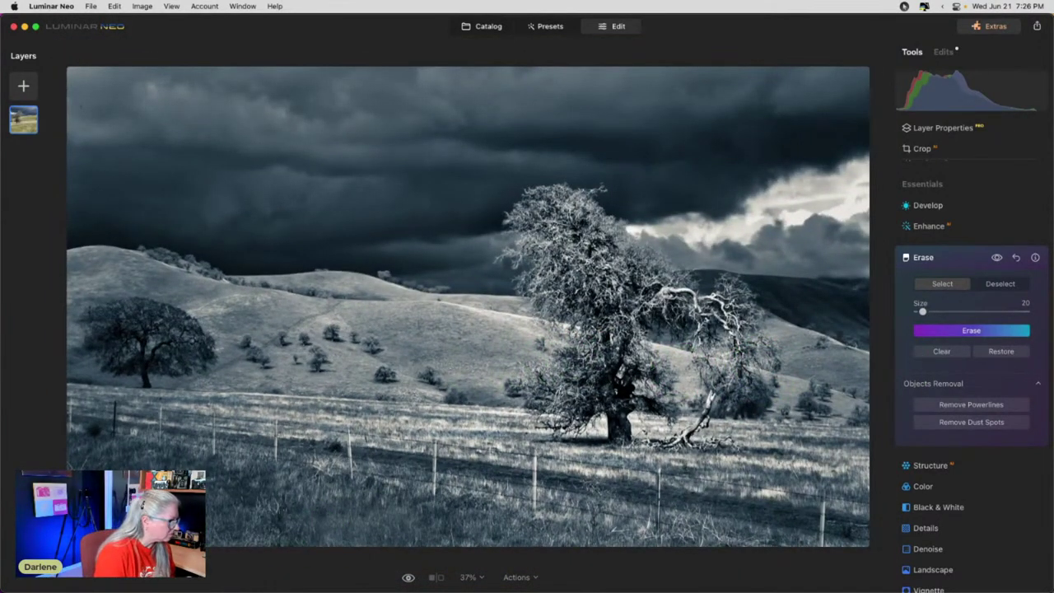
click(954, 331)
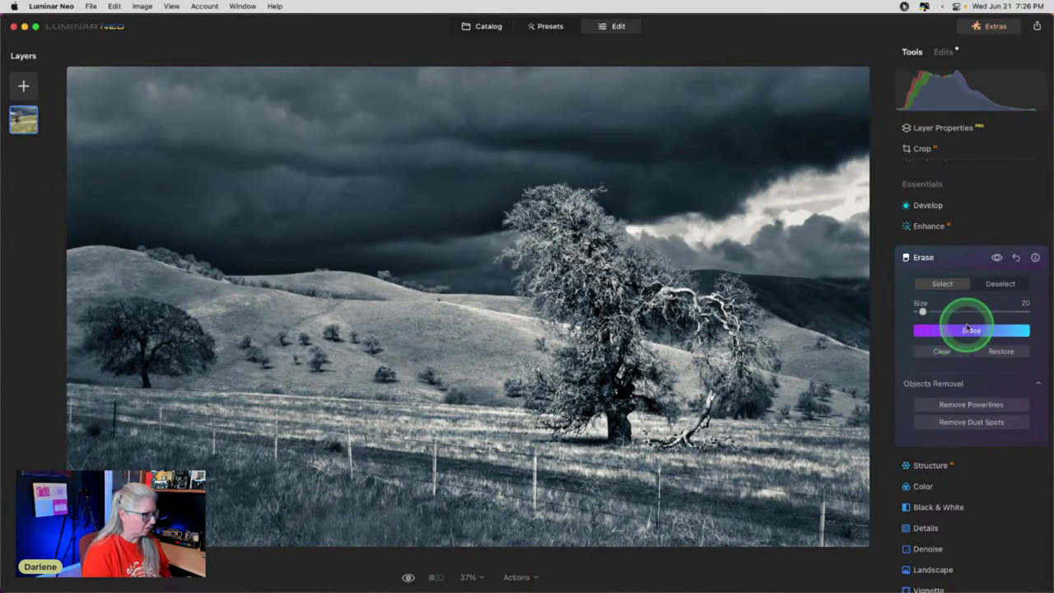
Close the Erase tool and compare the whole edited photo with its original state several times.
click(959, 258)
key(backslash)
key(backslash)
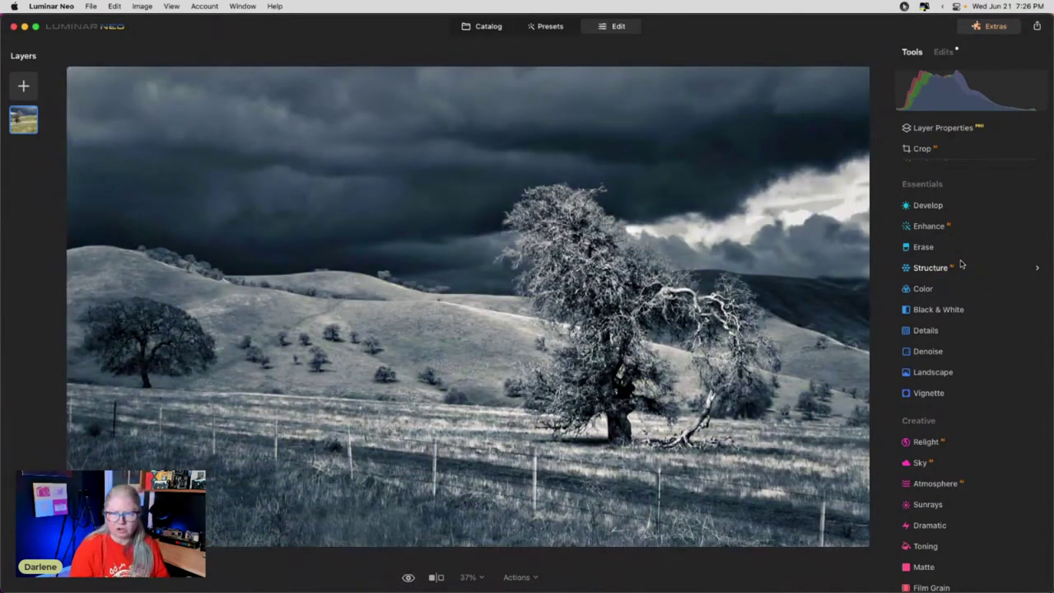
key(backslash)
key(backslash)
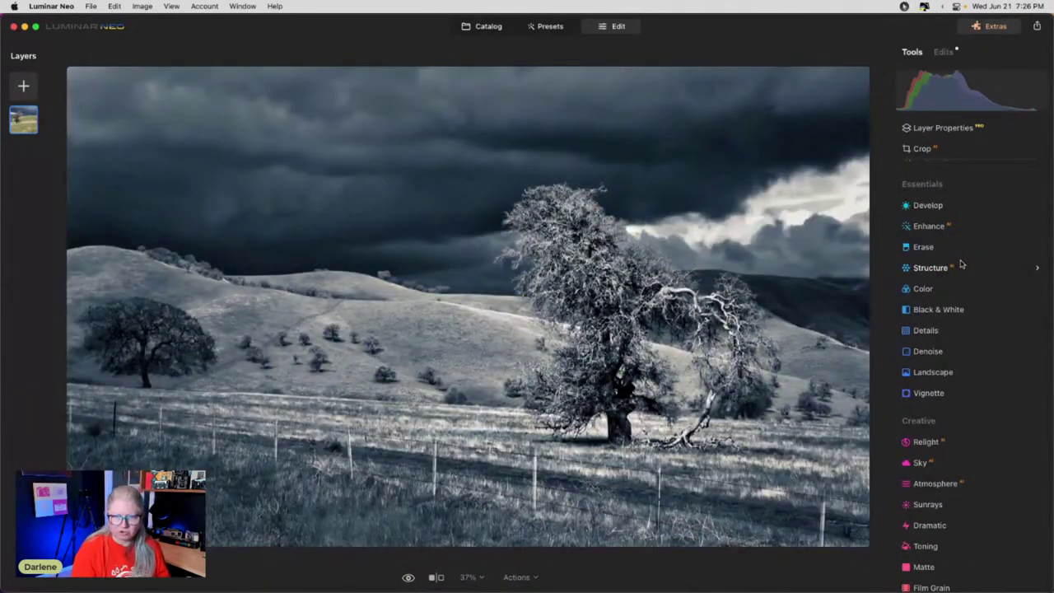
key(backslash)
key(backslash)
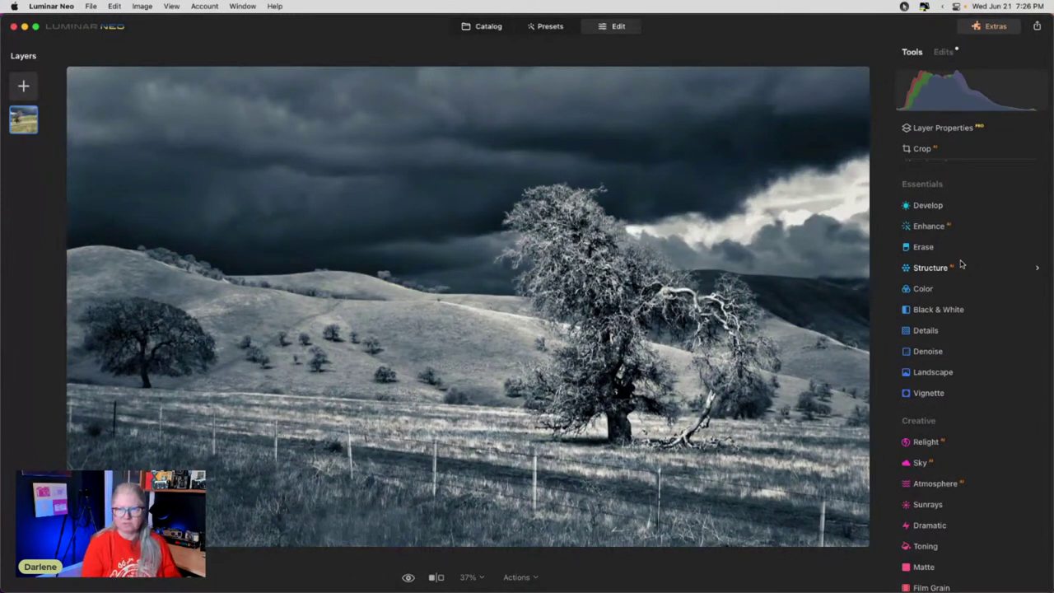
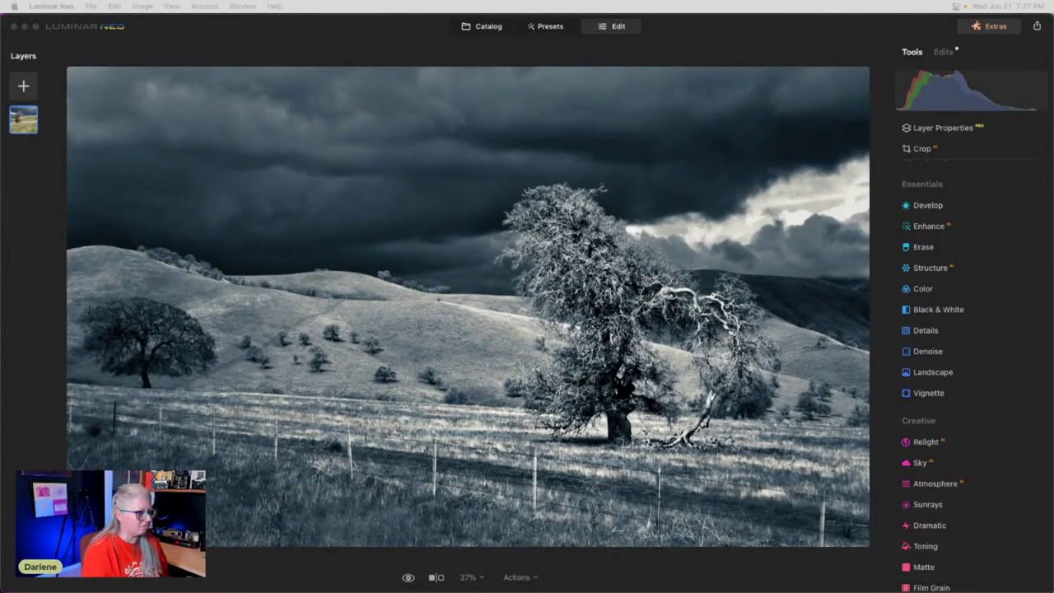
Try a tight, nearly square crop around the lone tree that cuts away the left half of the landscape.
click(790, 51)
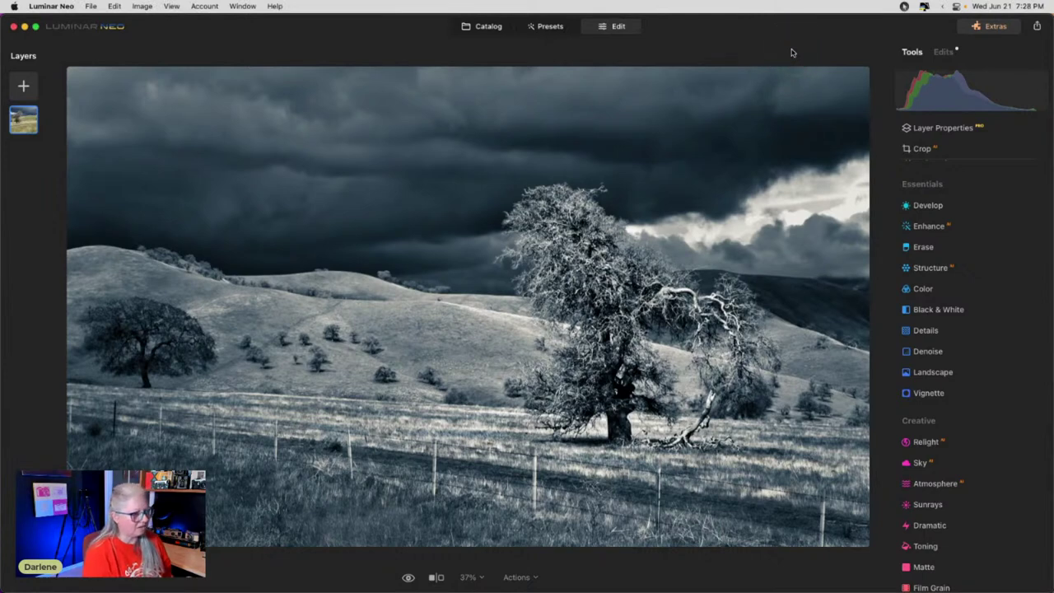
click(972, 148)
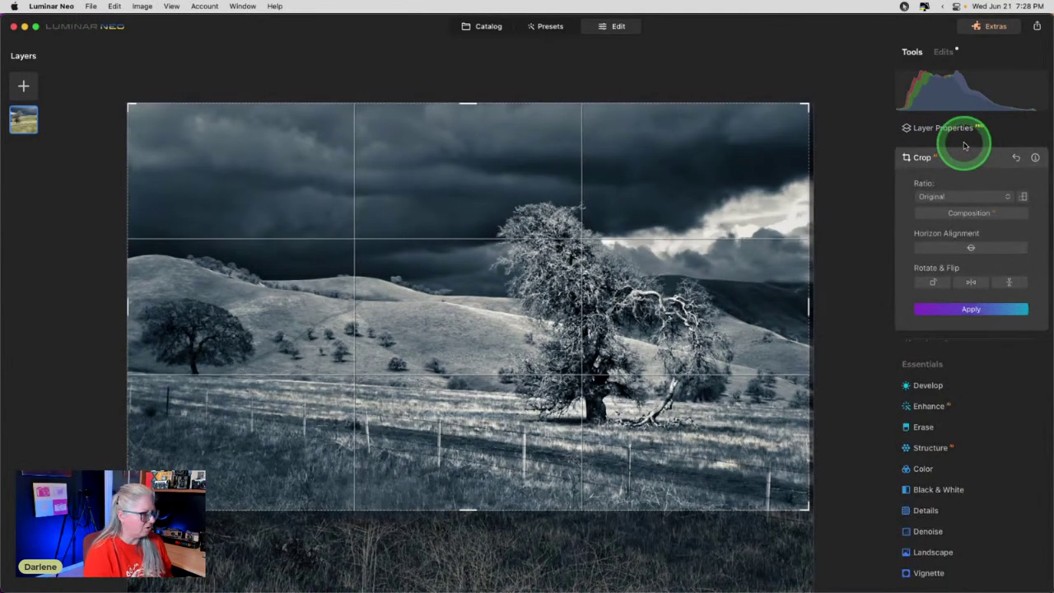
drag(261, 302, 452, 318)
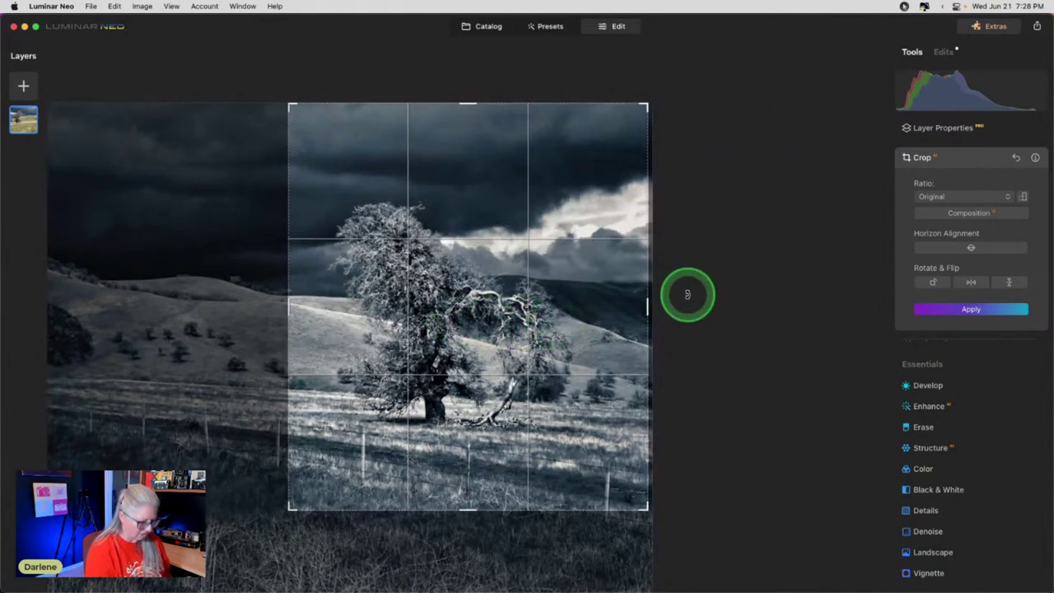
click(688, 294)
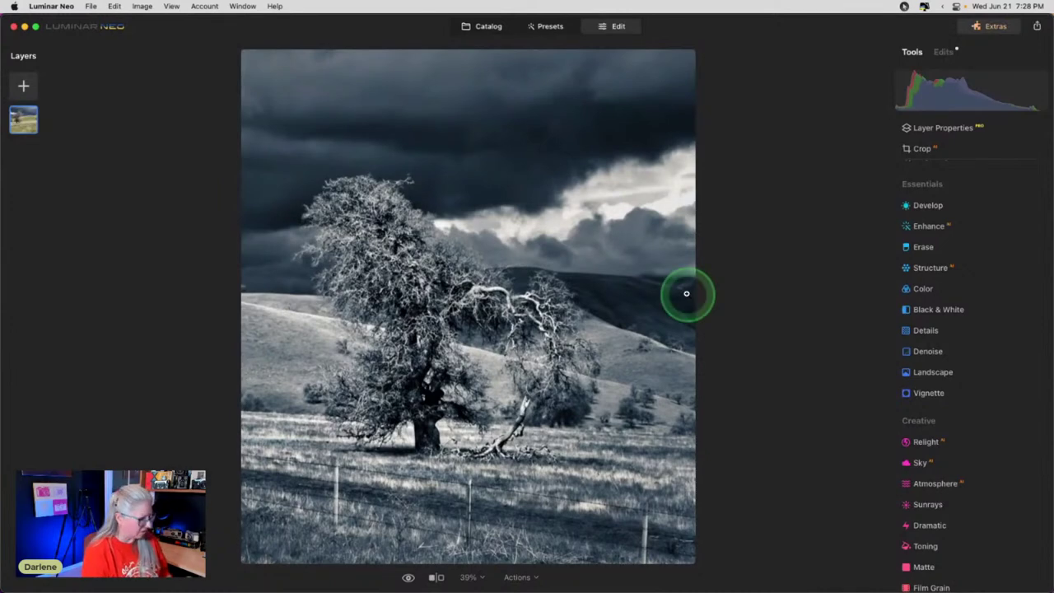
Crop out the small tree at the photo's left side and a strip of lower foreground, reposition the image, and apply the crop.
click(967, 152)
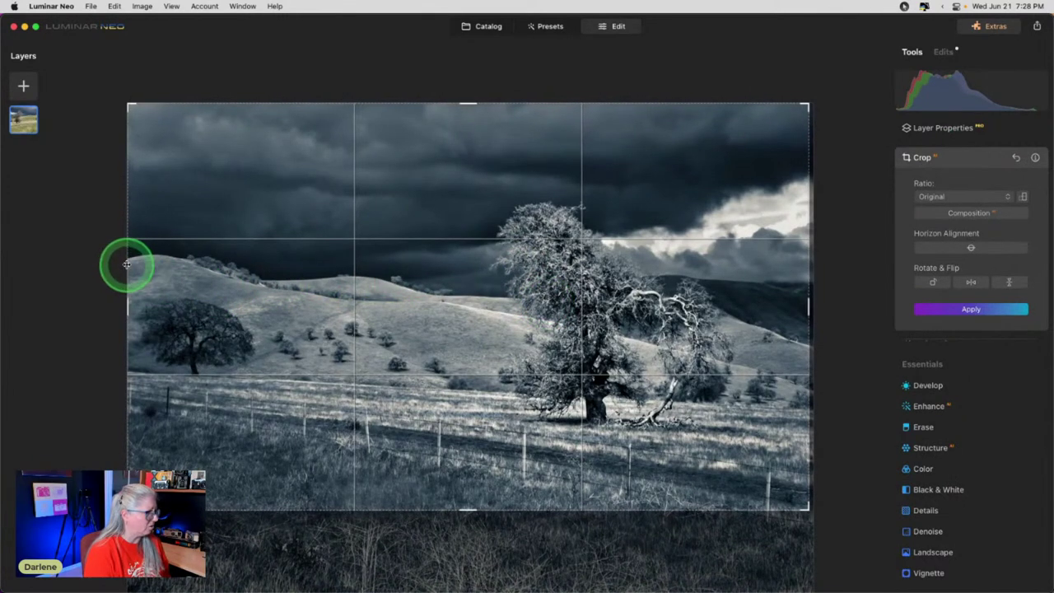
drag(127, 264, 272, 272)
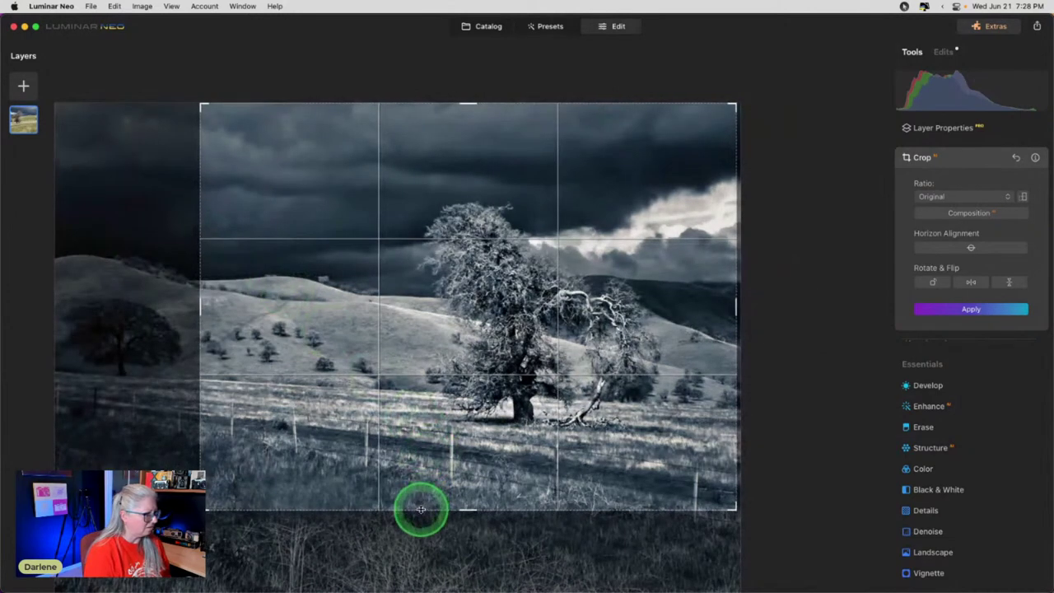
drag(419, 507, 413, 461)
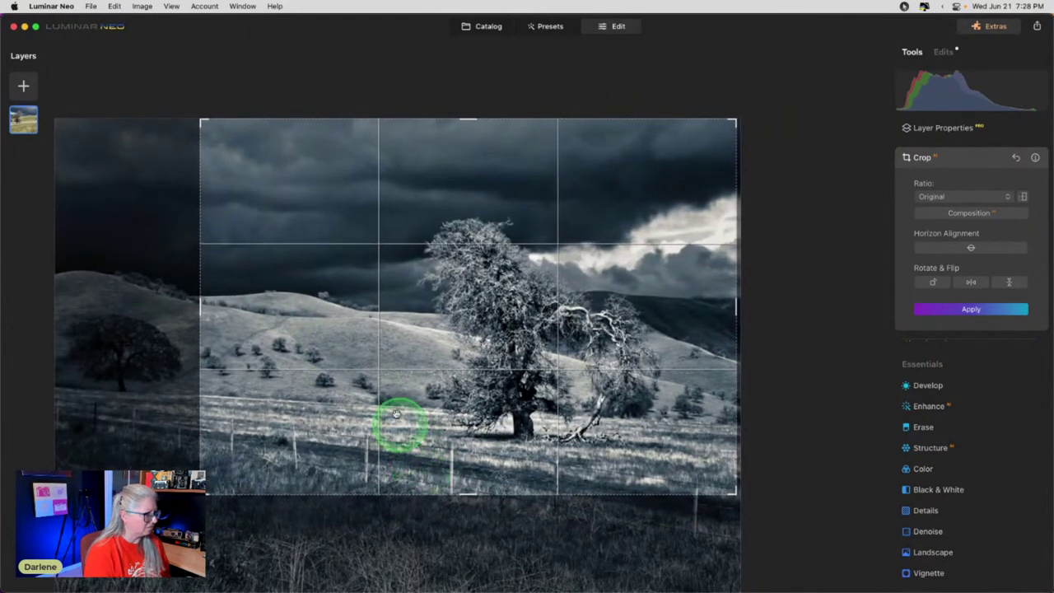
drag(414, 389, 419, 388)
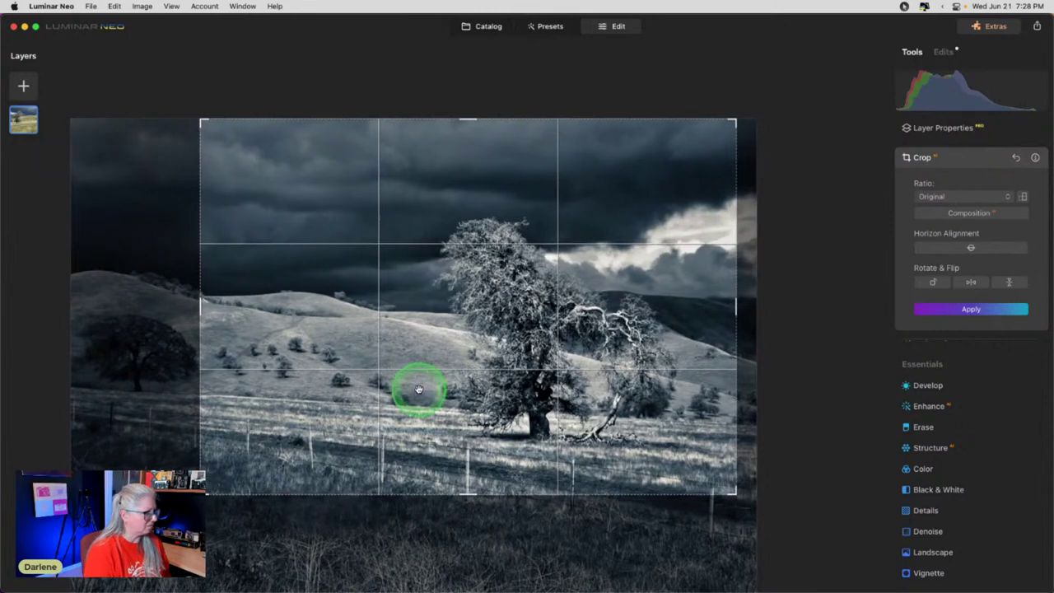
key(Return)
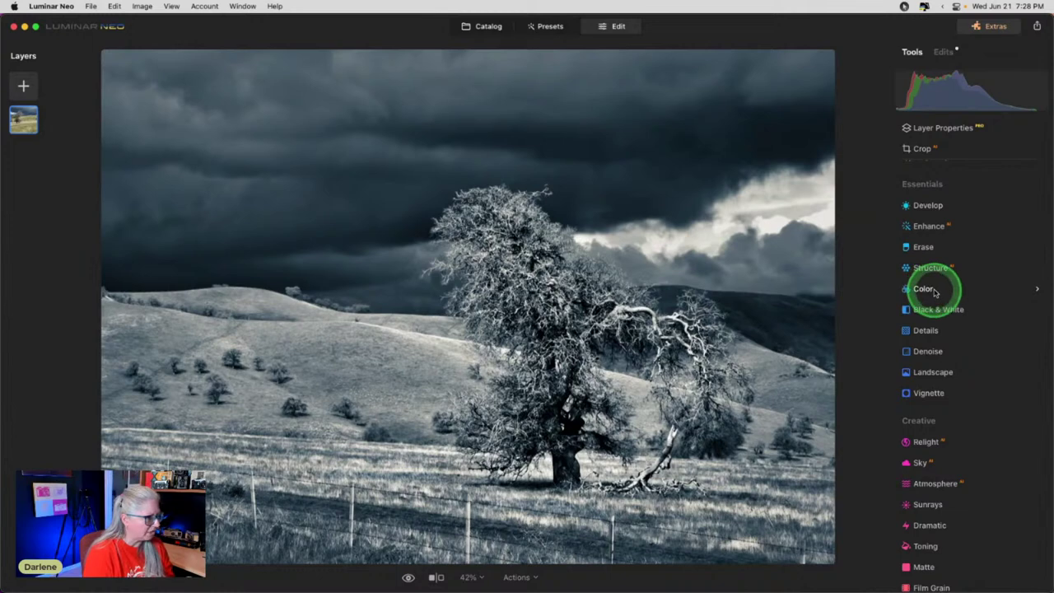
Apply Supercontrast to the photo with Midtones Contrast 39 and Midtones Balance -58.
scroll(934, 292, down, 3)
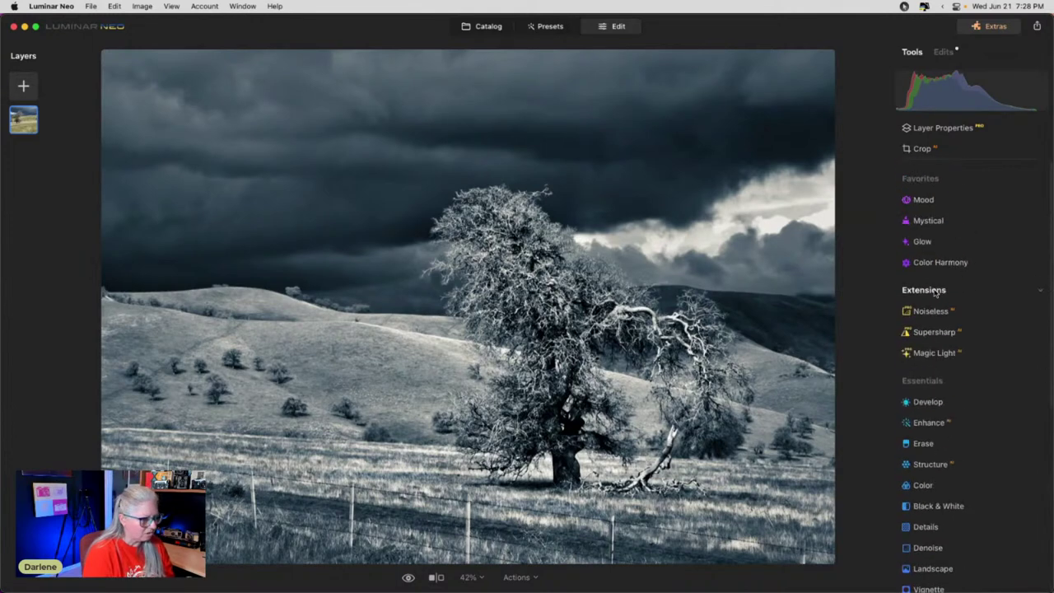
click(933, 491)
click(938, 533)
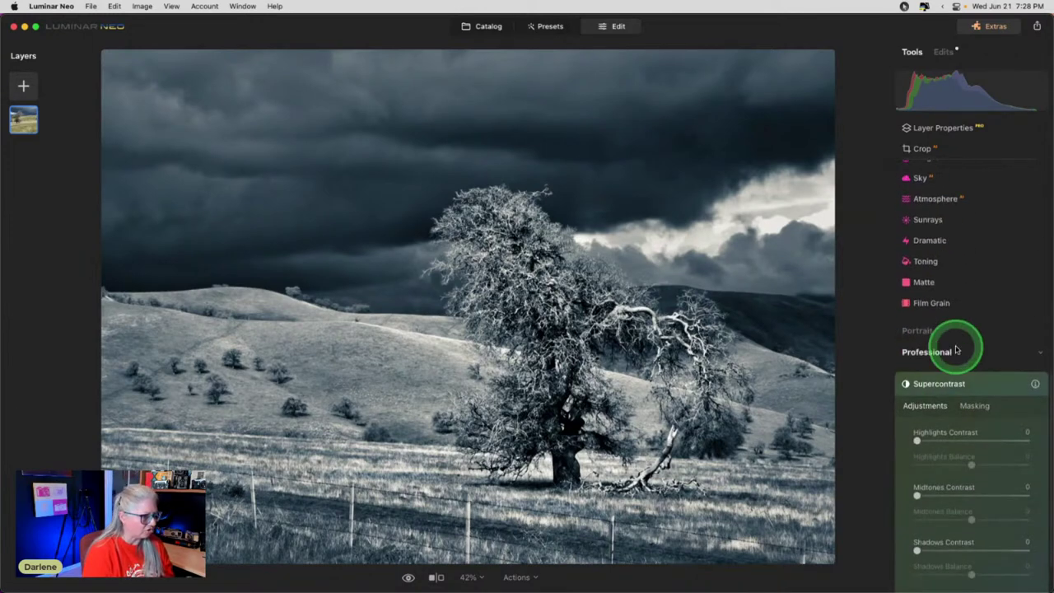
click(954, 437)
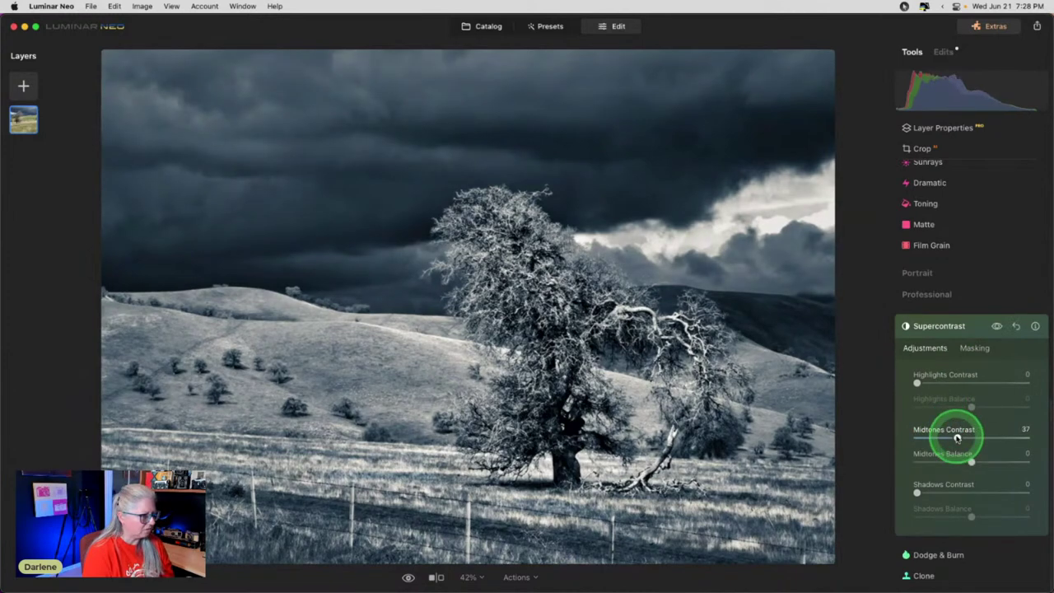
drag(952, 435, 938, 454)
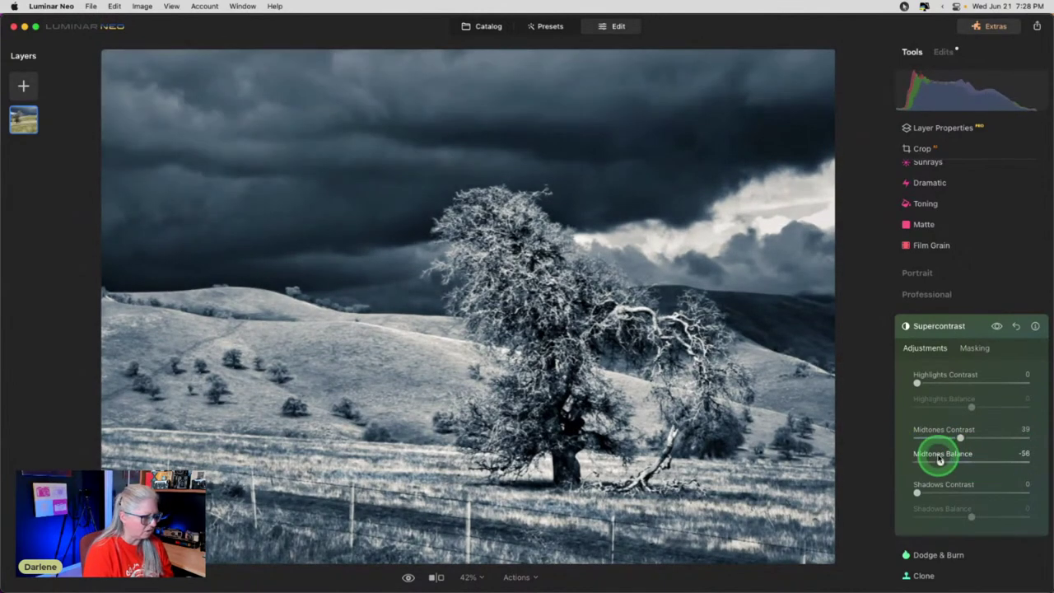
Set Highlights Contrast to 64 with balance -91, and Shadows Contrast to 10 with balance 24.
click(969, 383)
drag(966, 403, 989, 381)
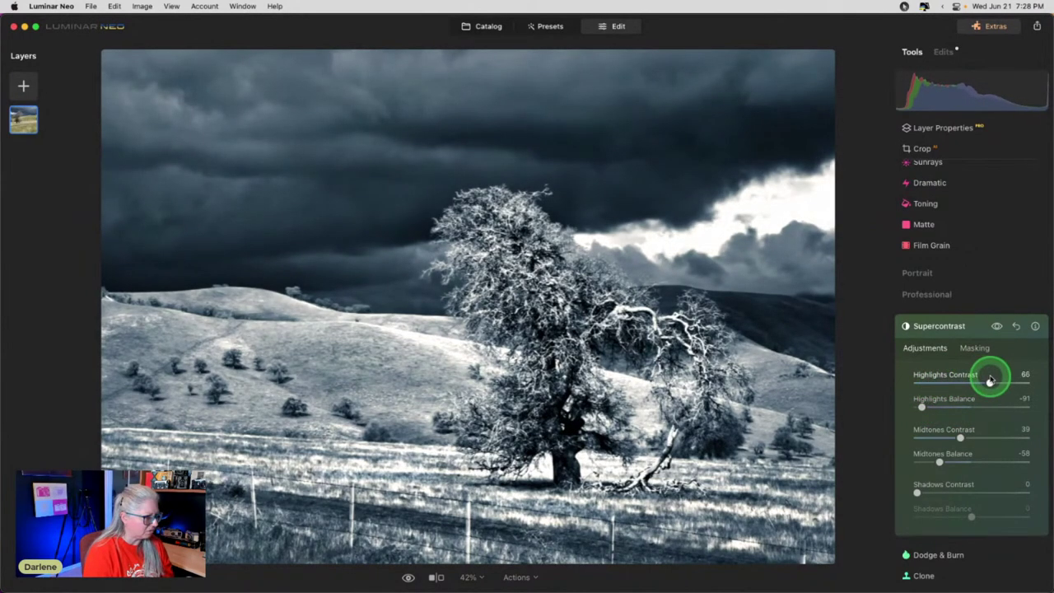
click(965, 492)
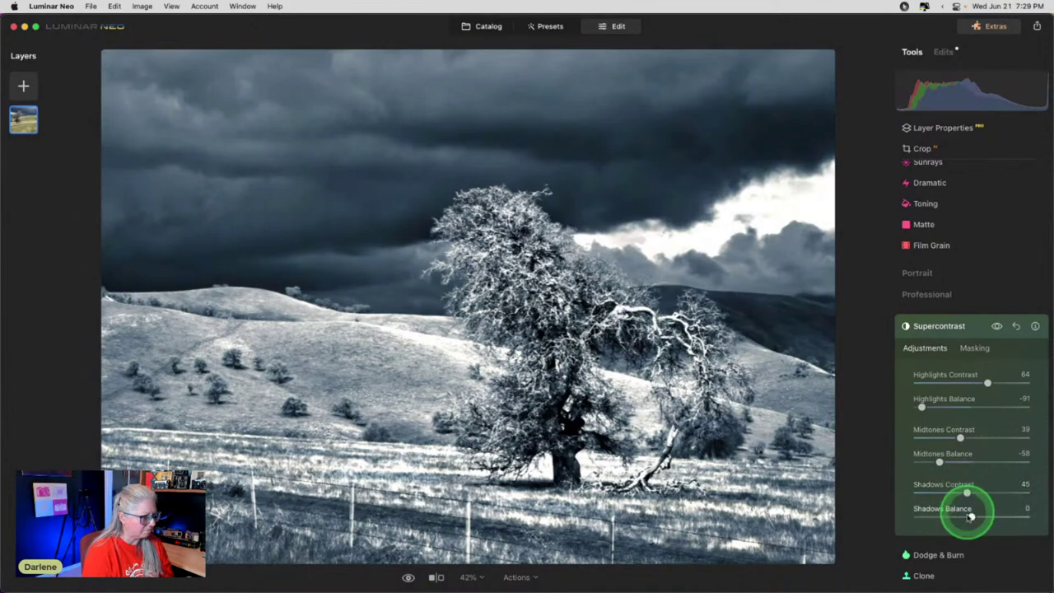
drag(971, 516, 928, 490)
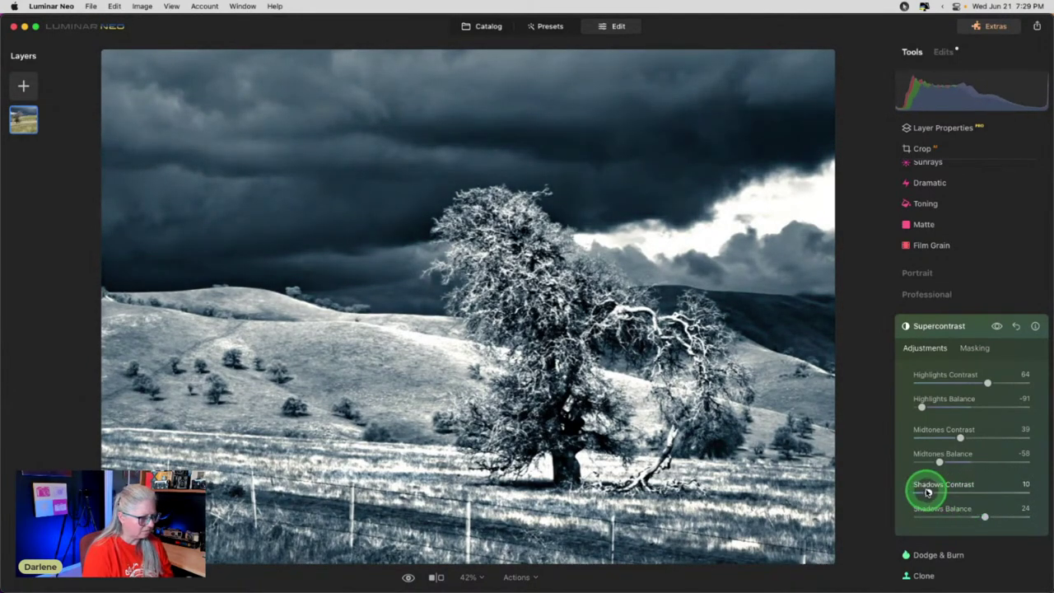
Set the Supercontrast Shadows Balance to 0 and compare the photo with and without Supercontrast.
drag(985, 514, 969, 516)
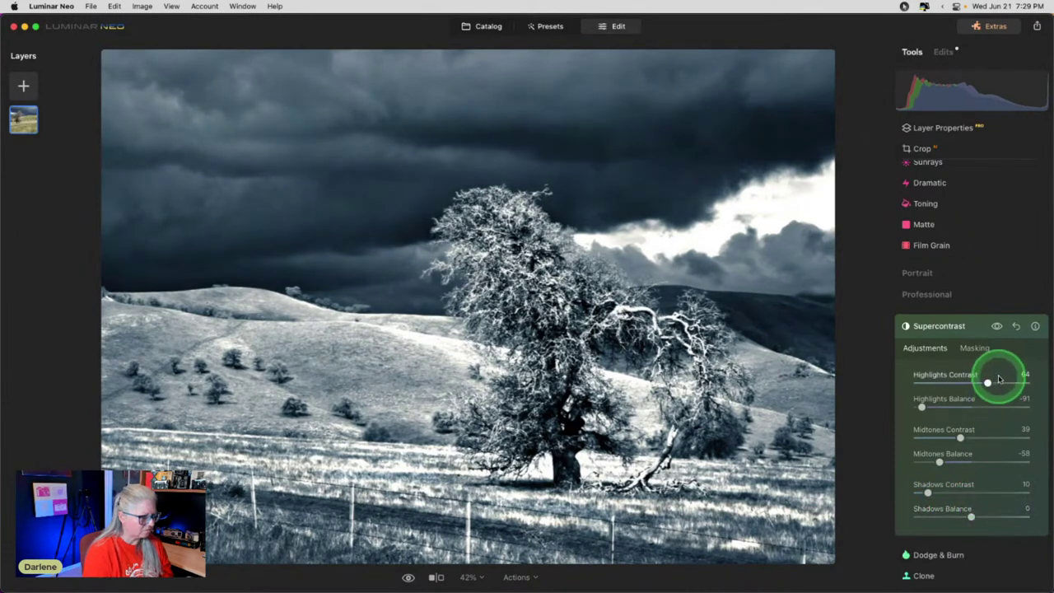
click(996, 326)
click(996, 327)
click(996, 327)
click(996, 327)
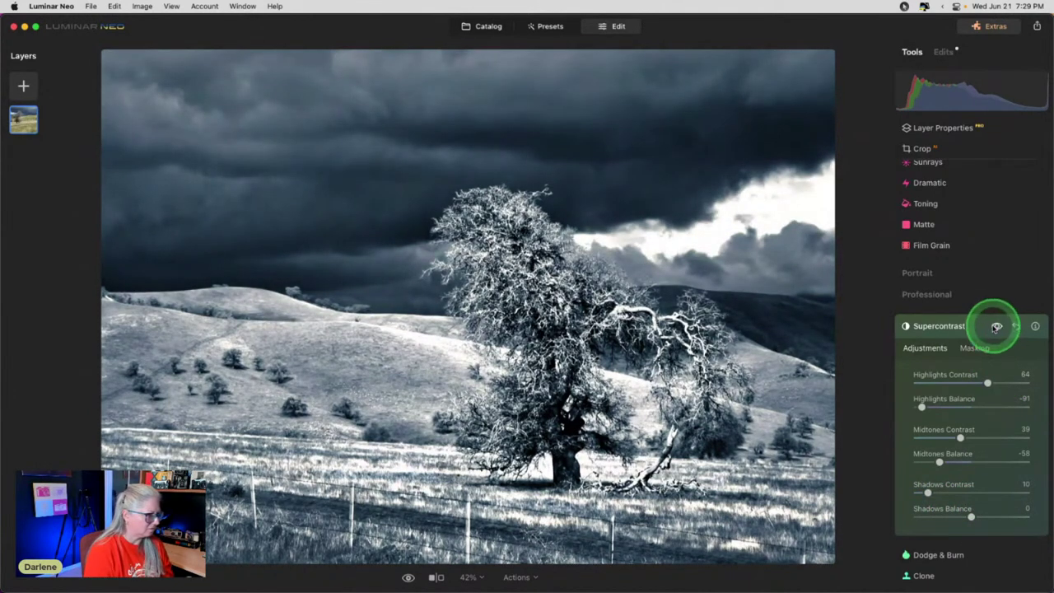
Mask Supercontrast to the lone tree by brushing over its crown and trunk, then its broken branch with a size 52 brush at full strength.
click(972, 349)
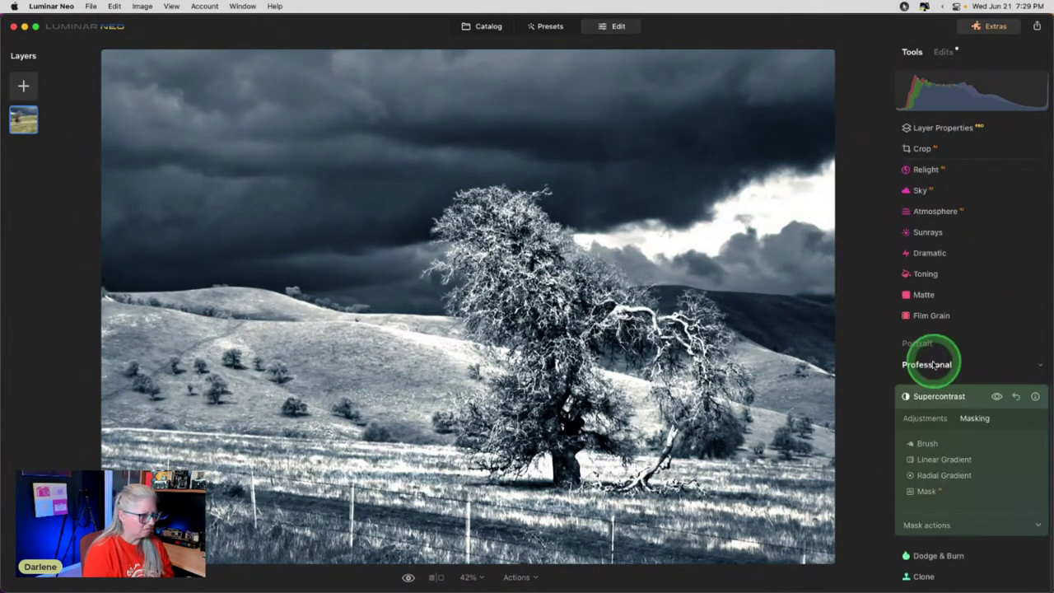
click(928, 442)
mouse_move(541, 305)
mouse_down()
mouse_move(648, 325)
mouse_move(559, 285)
mouse_move(490, 222)
mouse_move(518, 291)
mouse_move(496, 306)
mouse_move(486, 298)
mouse_move(545, 302)
mouse_move(548, 365)
mouse_move(602, 414)
mouse_move(539, 407)
mouse_move(515, 426)
mouse_up()
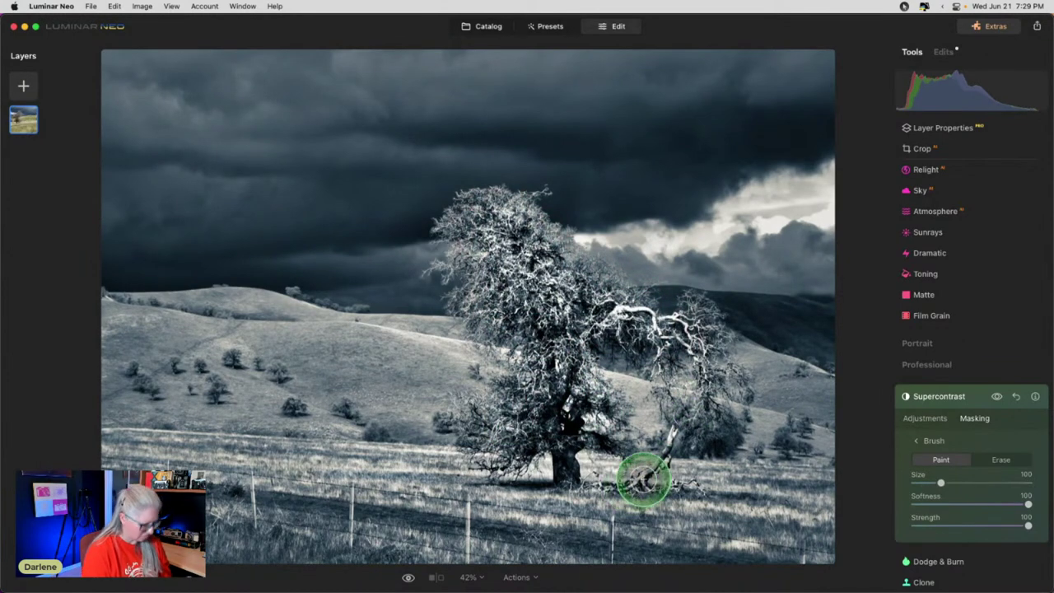
key(bracketleft)
key(bracketleft)
key(bracketleft)
key(bracketleft)
key(bracketleft)
mouse_move(635, 484)
mouse_down()
mouse_move(703, 387)
mouse_move(707, 363)
mouse_move(674, 321)
mouse_up()
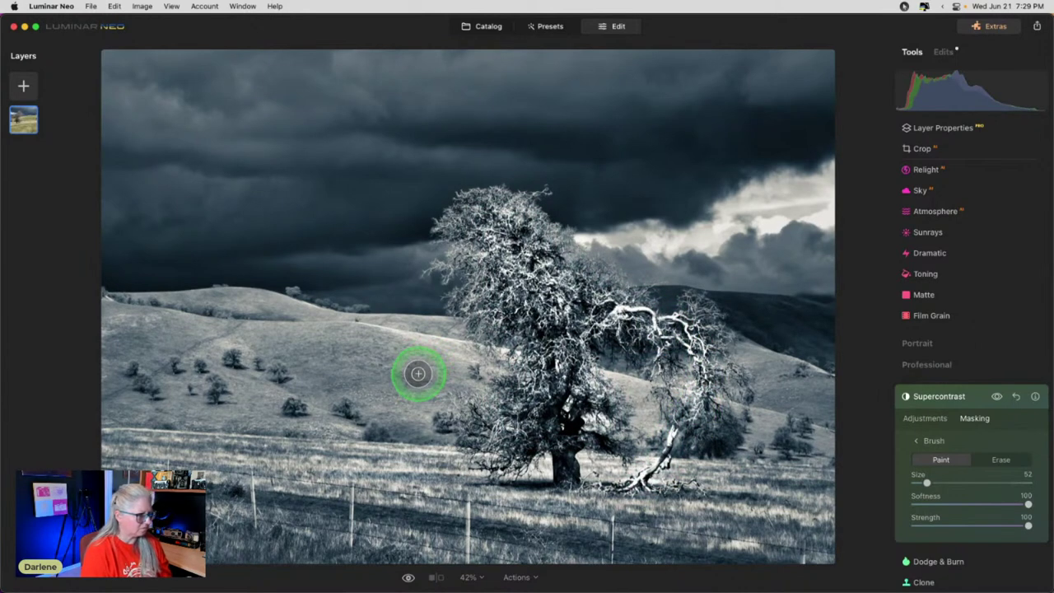
Partly erase the Supercontrast mask around the base of the broken branch with the brush at strength 35.
click(1001, 459)
click(955, 523)
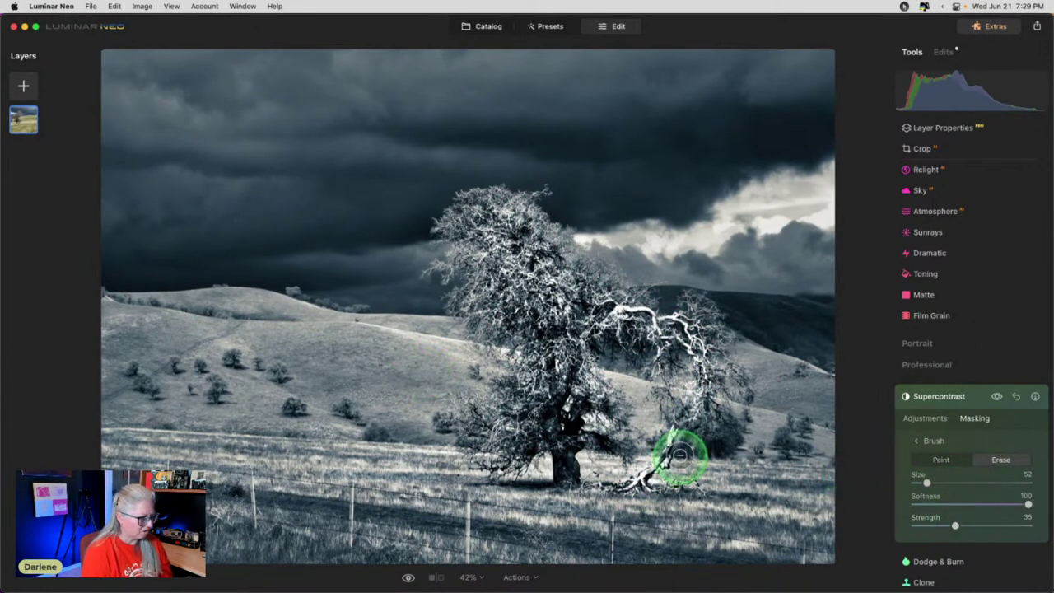
mouse_move(637, 438)
mouse_down()
mouse_move(662, 417)
mouse_move(623, 465)
mouse_move(682, 456)
mouse_move(703, 426)
mouse_move(675, 473)
mouse_up()
Paint more Supercontrast mask over the tree's crown, trunk and outer branches with the brush at strength 40.
click(940, 459)
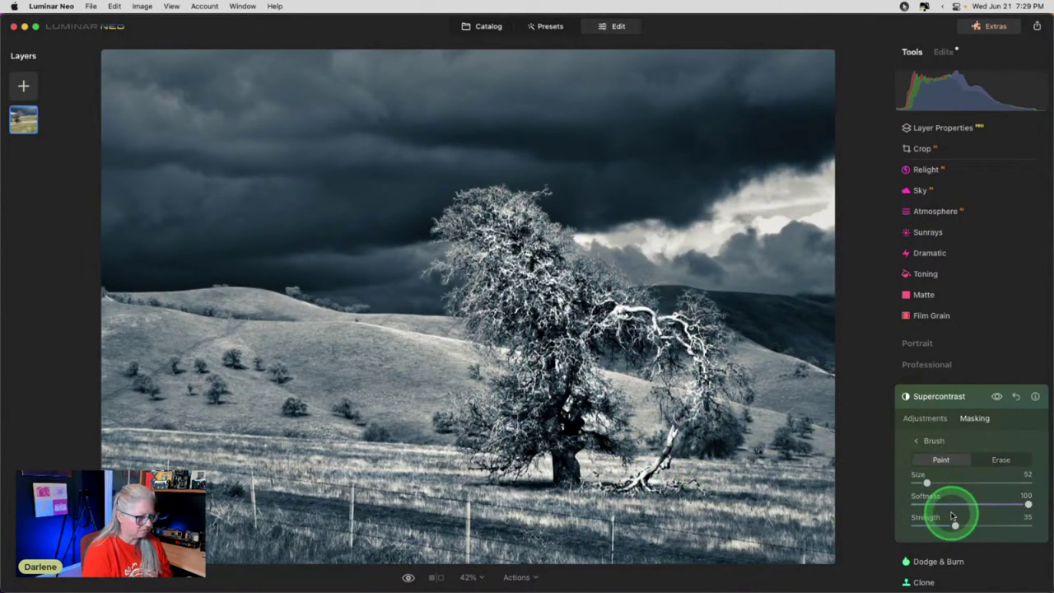
drag(955, 525, 961, 524)
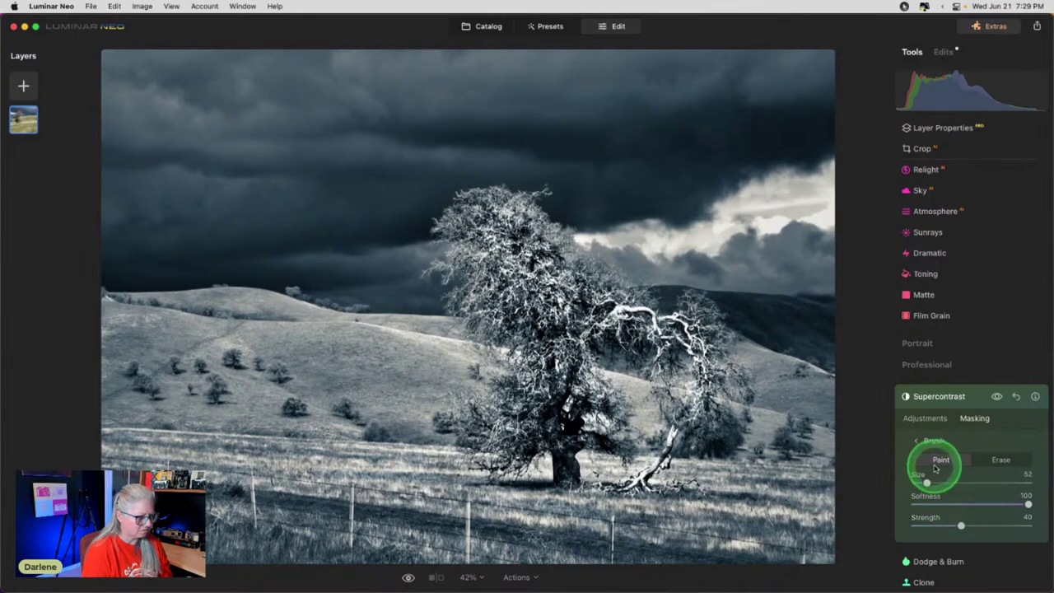
mouse_move(485, 305)
mouse_down()
mouse_move(461, 302)
mouse_move(483, 258)
mouse_move(442, 264)
mouse_move(445, 230)
mouse_move(510, 205)
mouse_move(576, 245)
mouse_move(624, 291)
mouse_move(617, 298)
mouse_up()
mouse_move(518, 360)
mouse_down()
mouse_move(504, 379)
mouse_move(499, 442)
mouse_move(538, 426)
mouse_move(568, 466)
mouse_move(443, 424)
mouse_move(630, 442)
mouse_move(557, 436)
mouse_move(568, 432)
mouse_up()
mouse_move(705, 341)
mouse_down()
mouse_move(713, 325)
mouse_move(697, 306)
mouse_move(722, 371)
mouse_move(705, 365)
mouse_move(718, 350)
mouse_up()
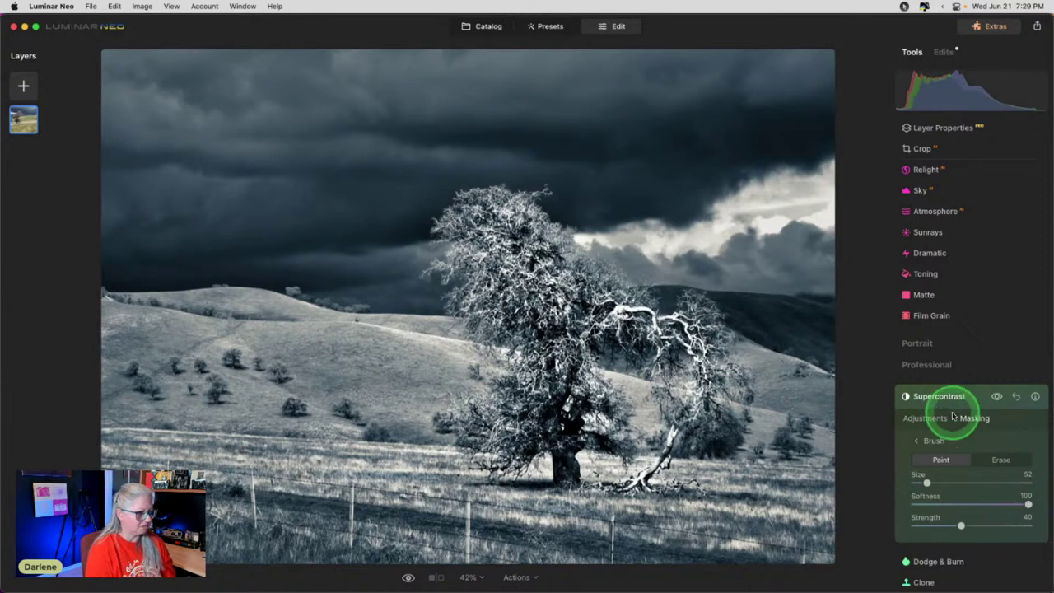
Compare the photo with the masked Supercontrast on and off, then close the tool.
click(946, 417)
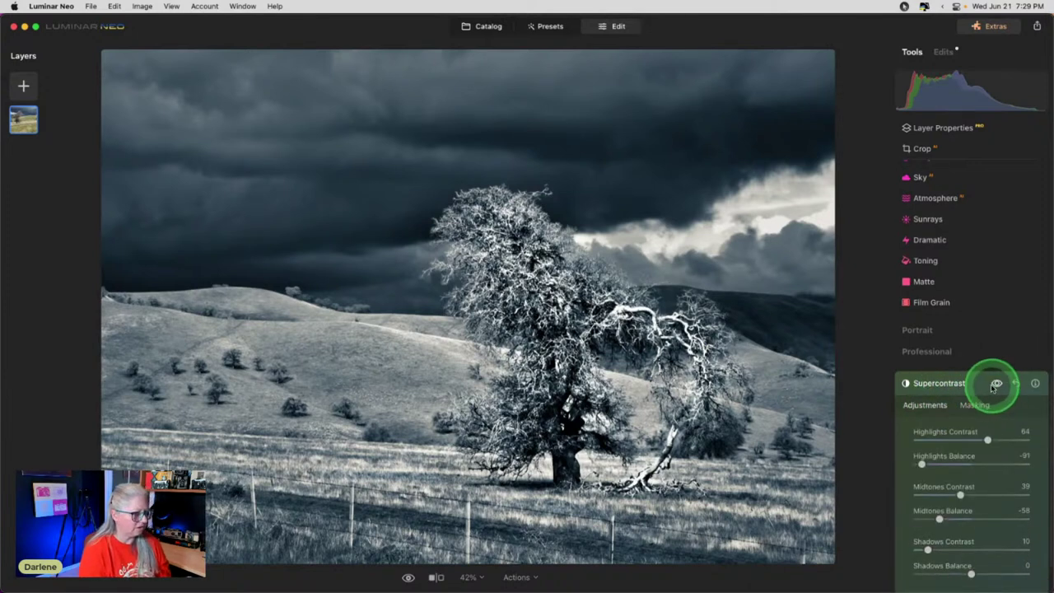
click(996, 383)
click(996, 383)
click(996, 383)
click(996, 383)
click(996, 384)
click(975, 384)
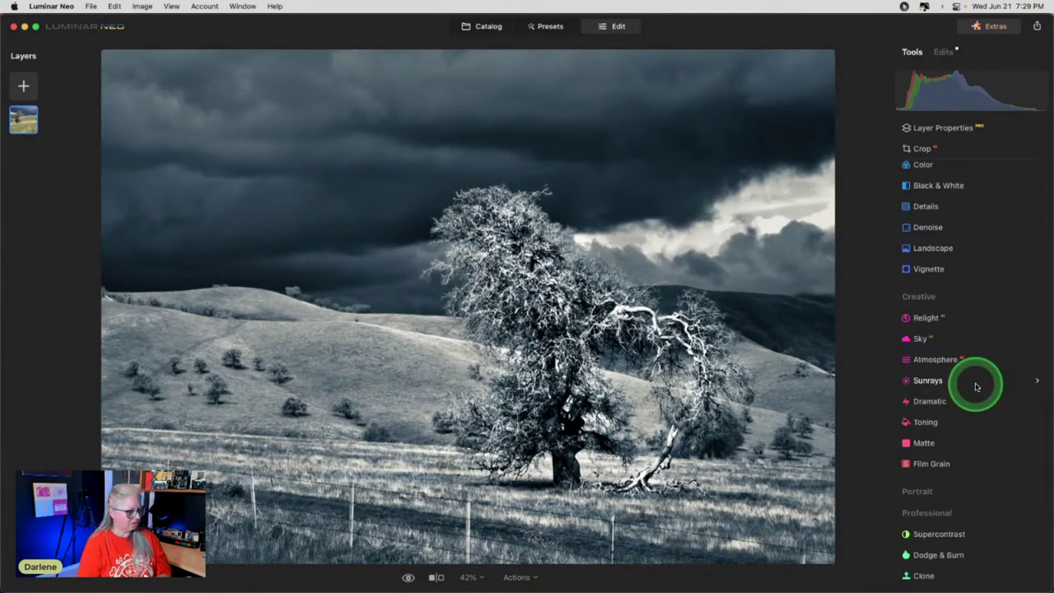
Compare the edited photo with the original and review the list of applied edits.
key(backslash)
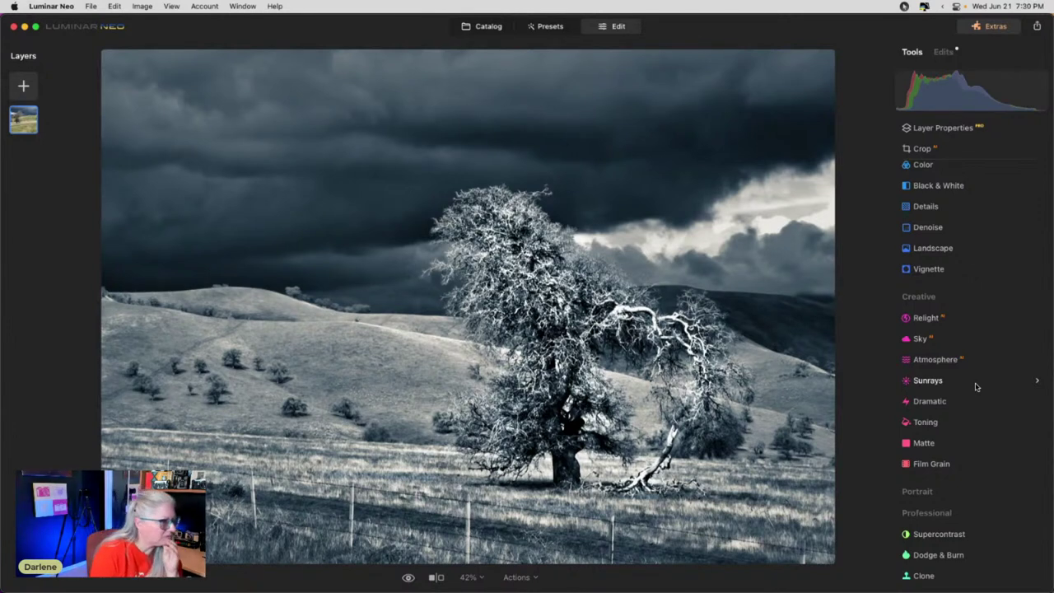
click(975, 386)
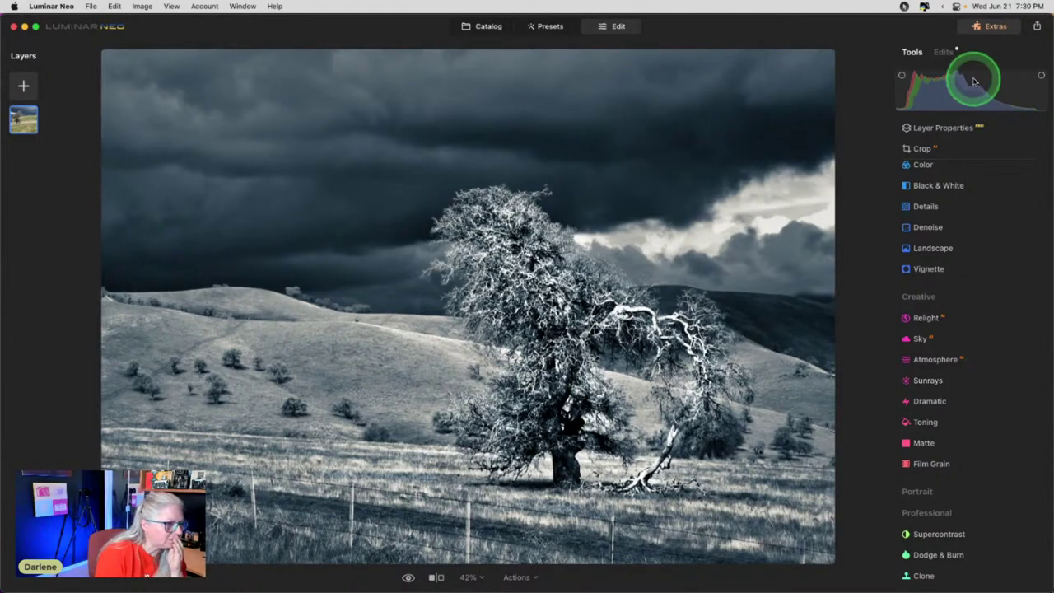
click(943, 53)
scroll(988, 353, down, 5)
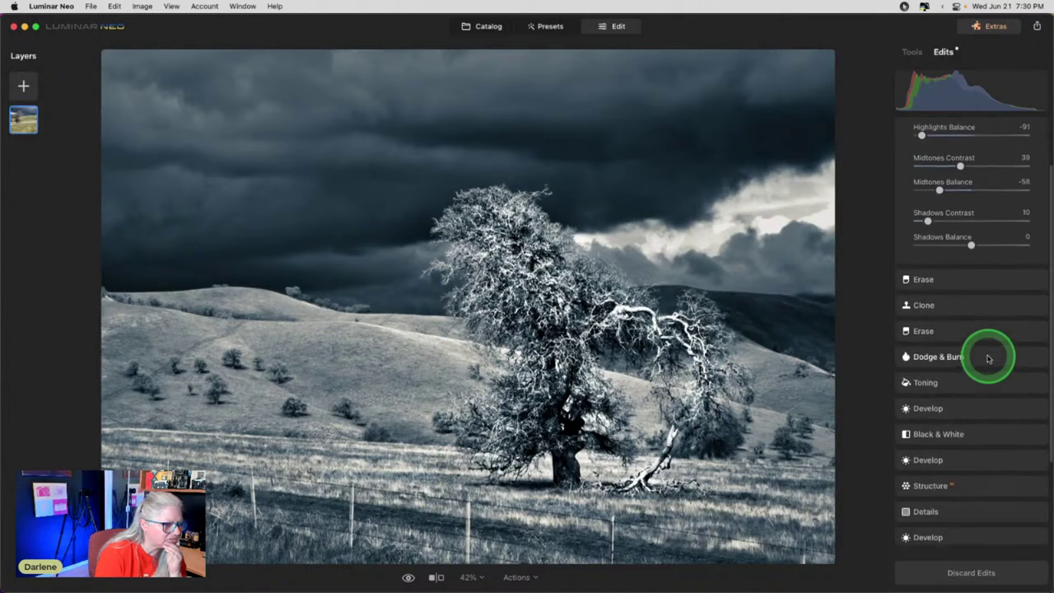
scroll(988, 359, up, 5)
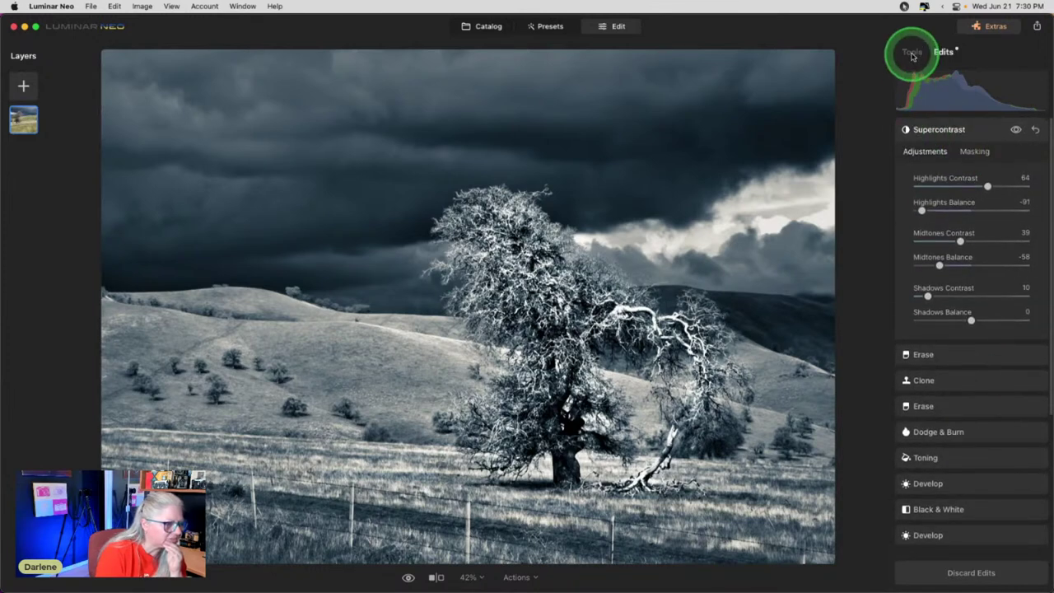
click(912, 52)
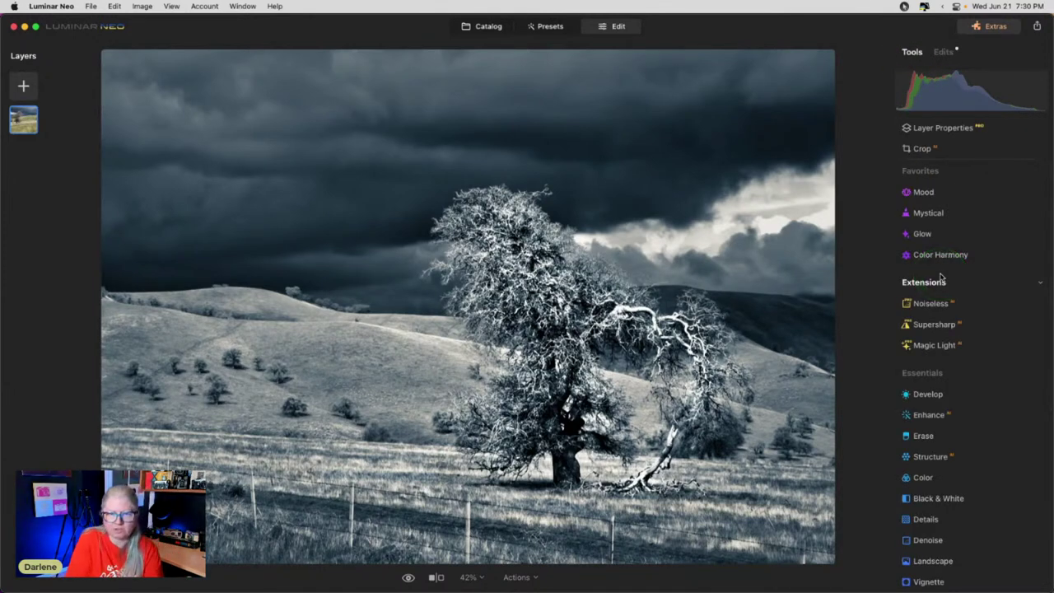
Widen the crop to bring back the small tree on the hillside, trim thin strips of sky and foreground, and apply it.
click(947, 150)
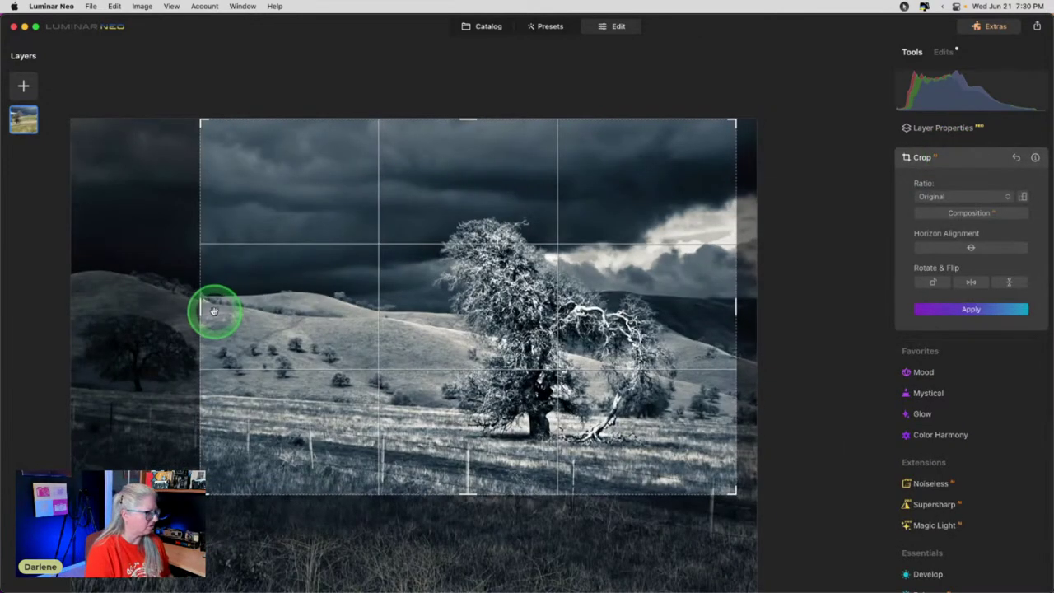
drag(214, 311, 60, 280)
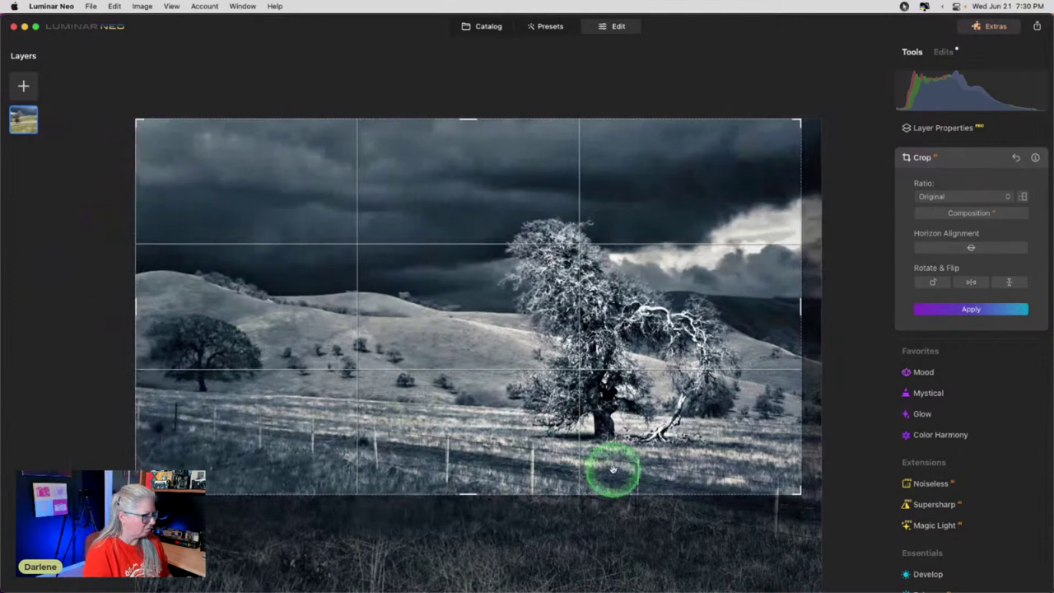
drag(618, 493, 620, 487)
mouse_move(619, 489)
mouse_down()
mouse_move(619, 442)
mouse_move(618, 489)
mouse_up()
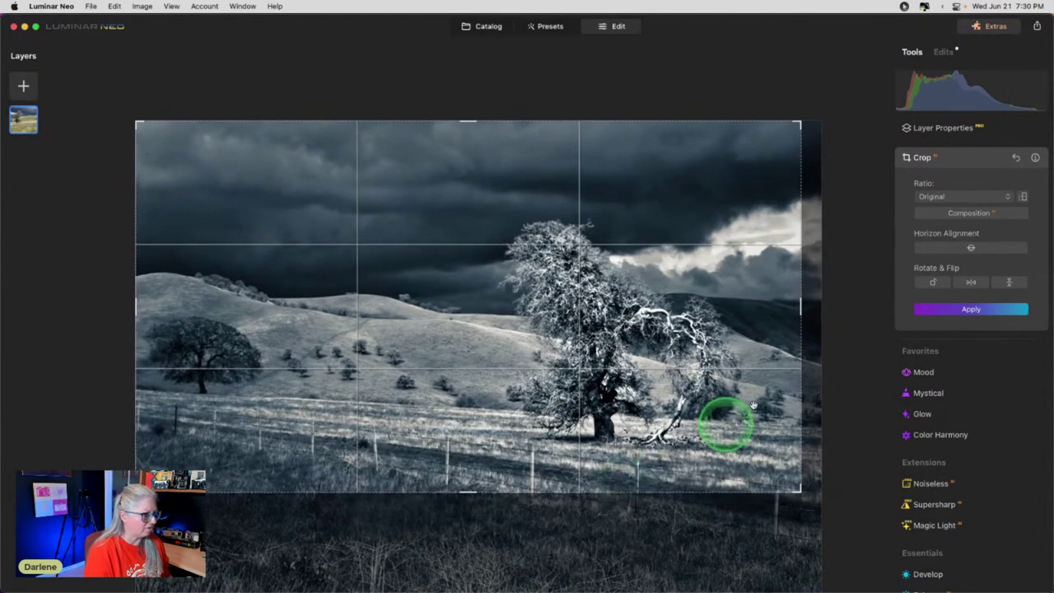
click(969, 170)
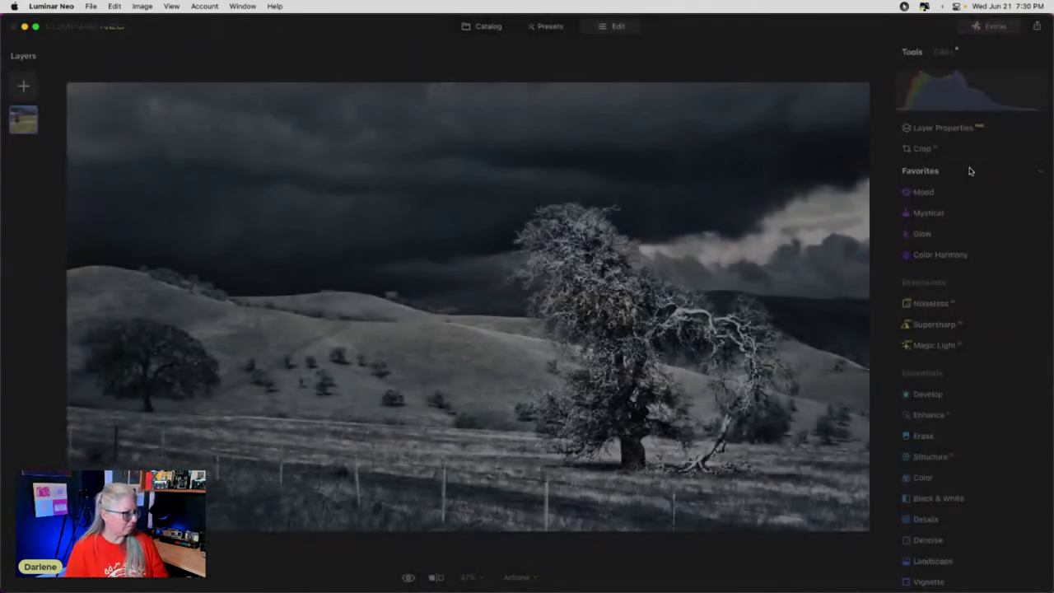
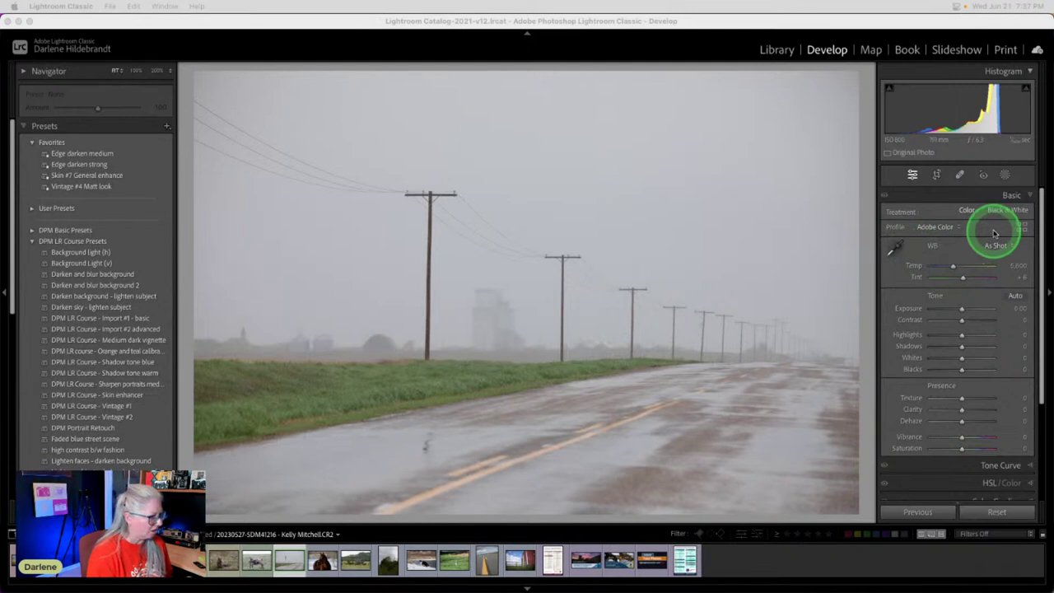
In Lightroom Classic, open the profile browser for the foggy road photo and preview the Camera Matching profiles from Faithful to Monochrome.
click(1020, 227)
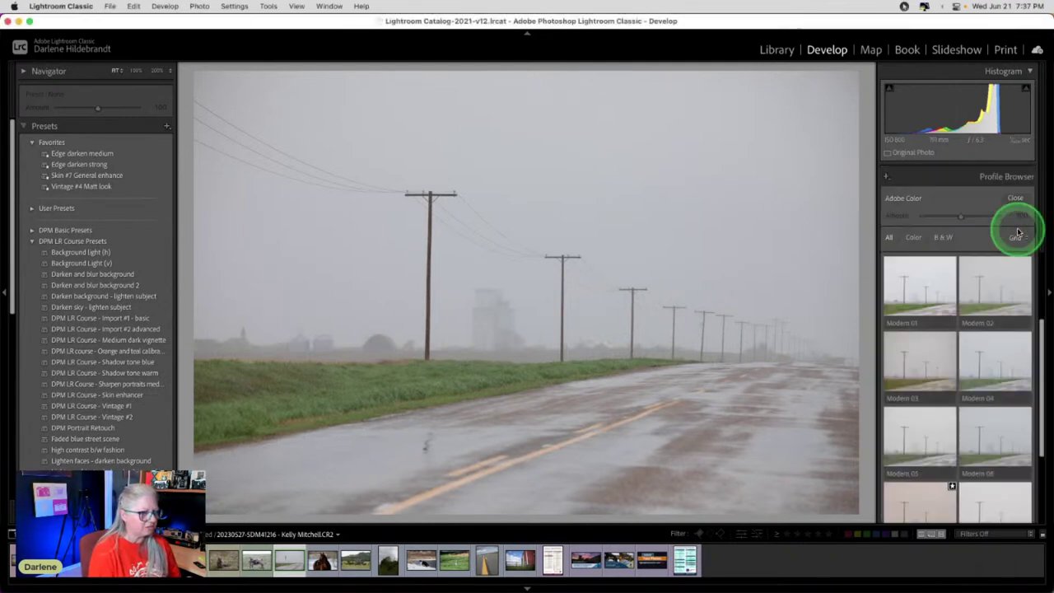
click(918, 337)
click(903, 306)
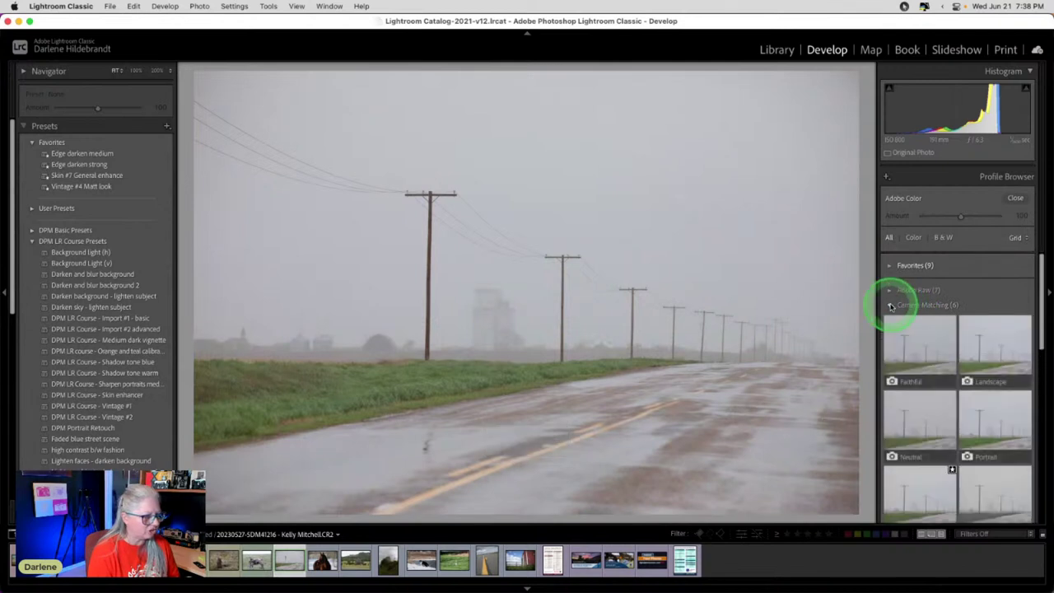
click(932, 339)
click(998, 353)
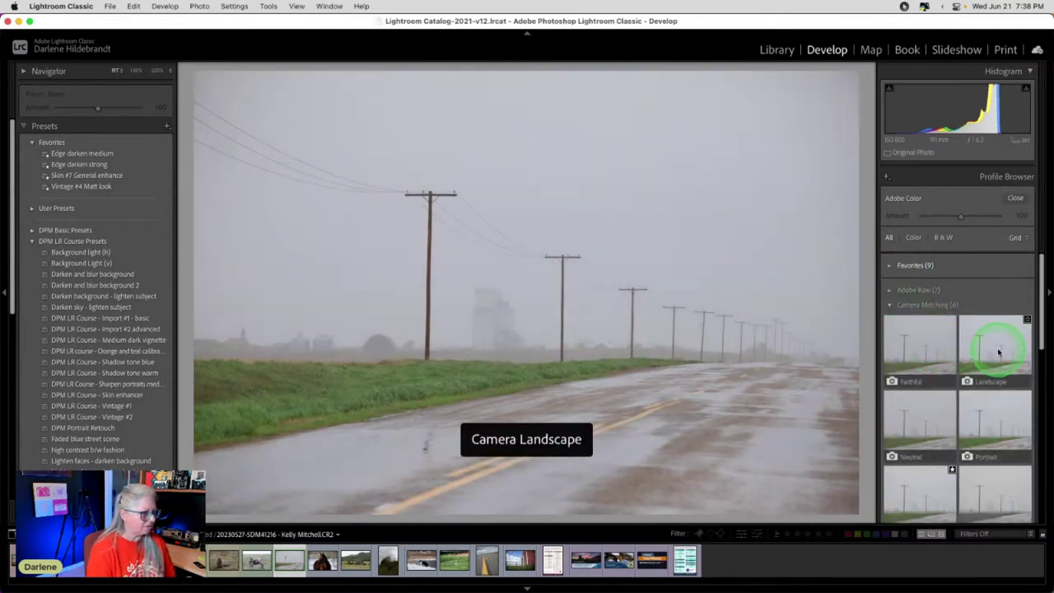
click(993, 425)
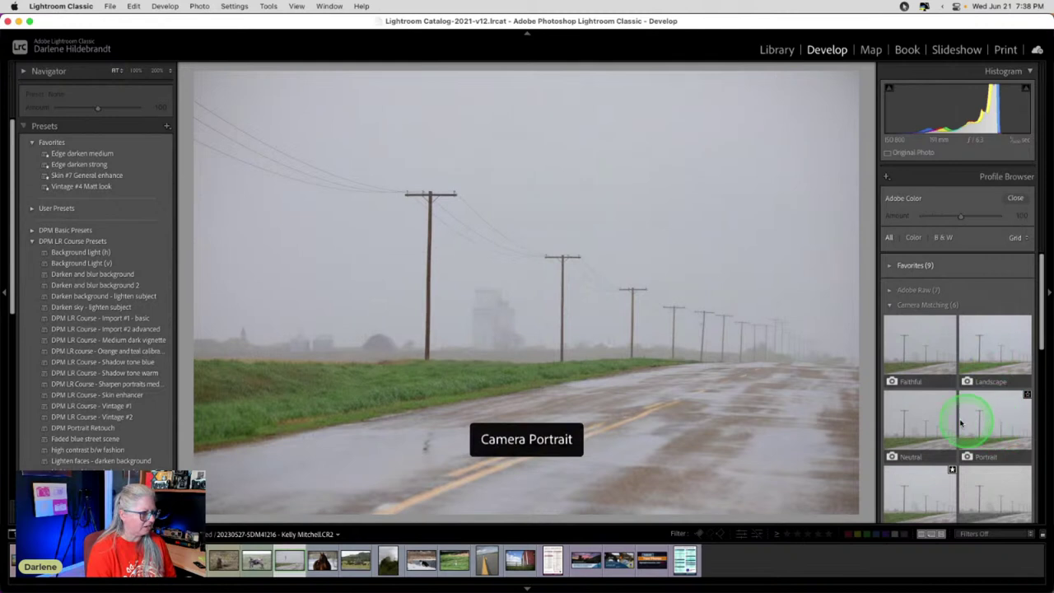
click(918, 420)
scroll(920, 415, down, 3)
click(921, 417)
click(996, 426)
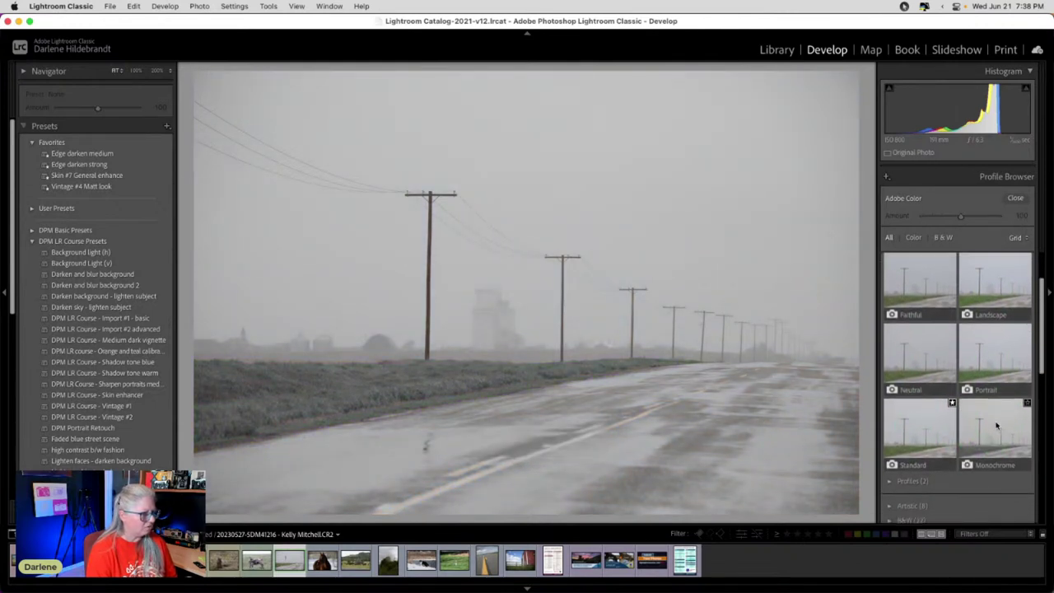
Compare the Camera Portrait and Landscape profiles again, then apply the Camera Neutral profile to the road photo.
scroll(996, 426, up, 3)
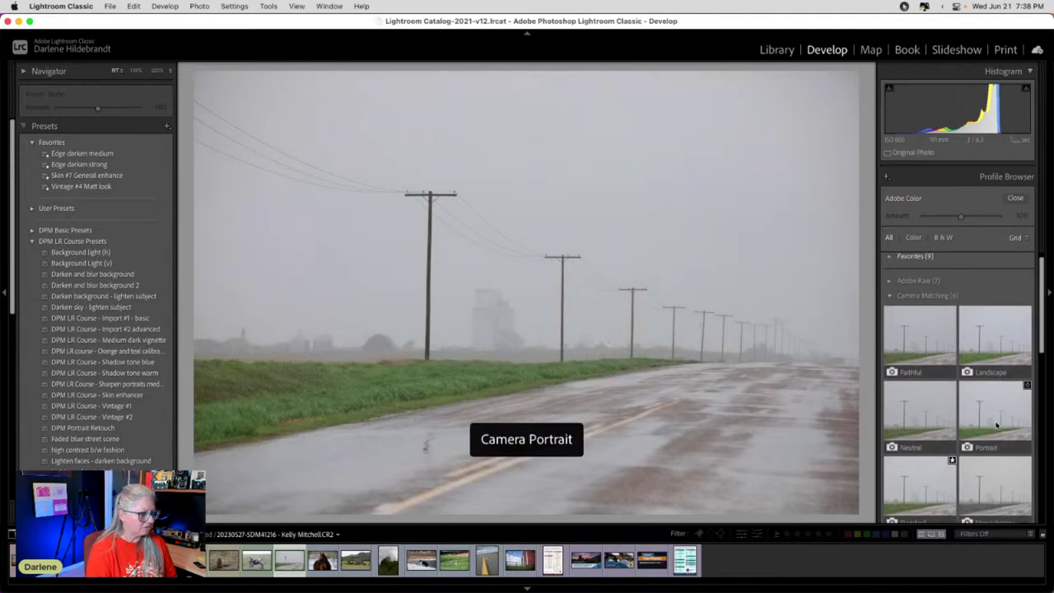
click(1015, 342)
click(996, 346)
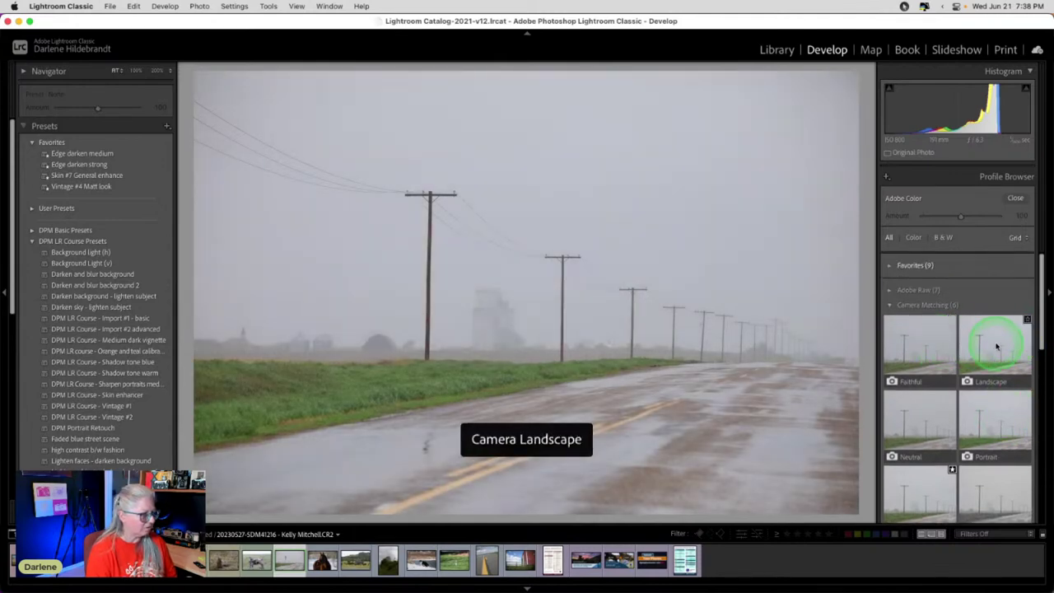
click(930, 346)
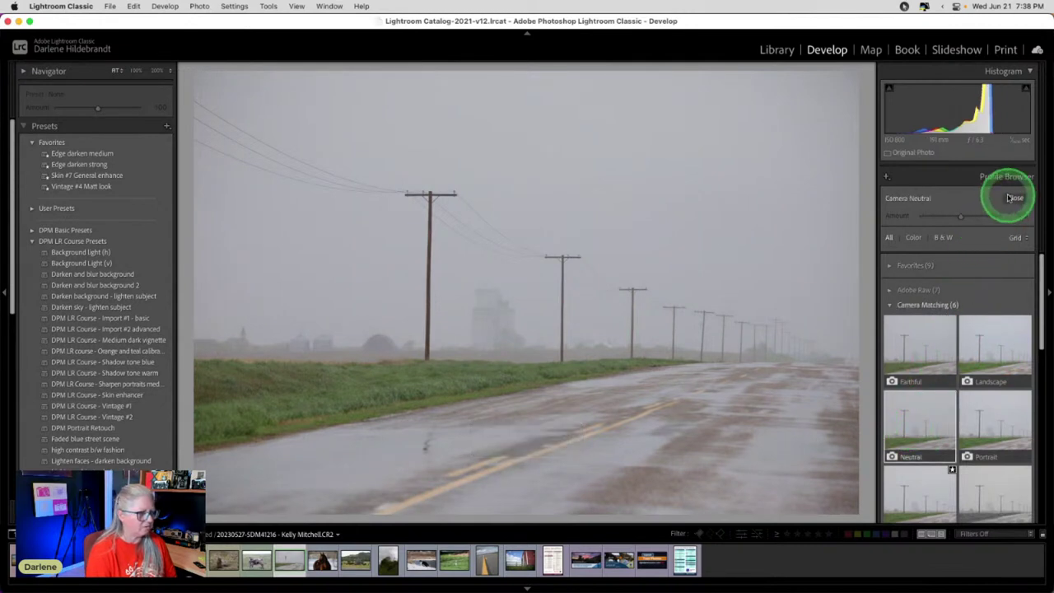
Collapse the Camera Matching profiles, expand the Modern group, and preview Modern 01 through Modern 04 on the road photo.
click(890, 305)
scroll(889, 308, down, 3)
click(897, 346)
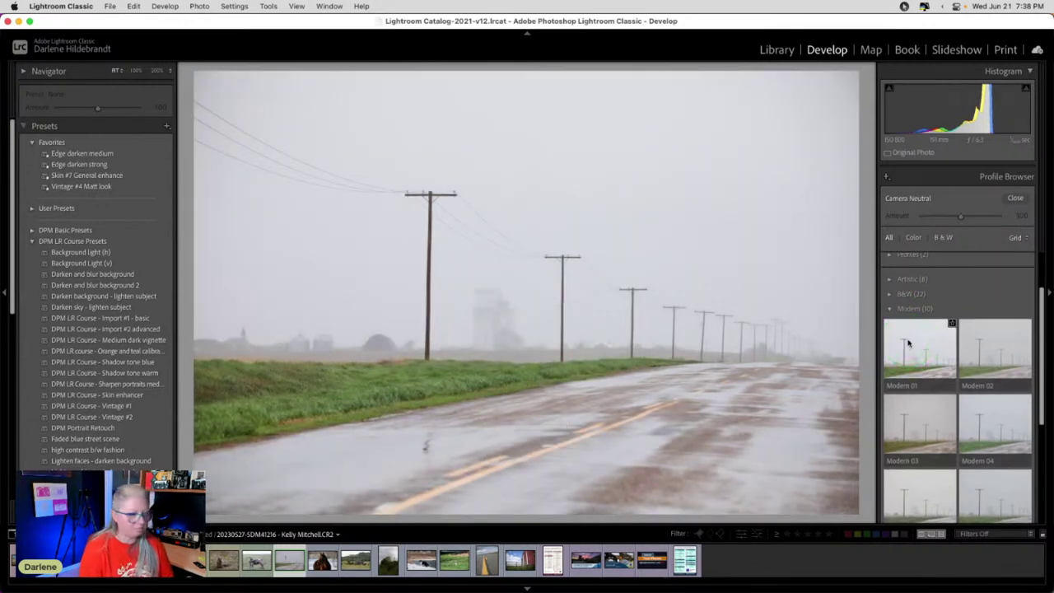
click(910, 343)
click(919, 347)
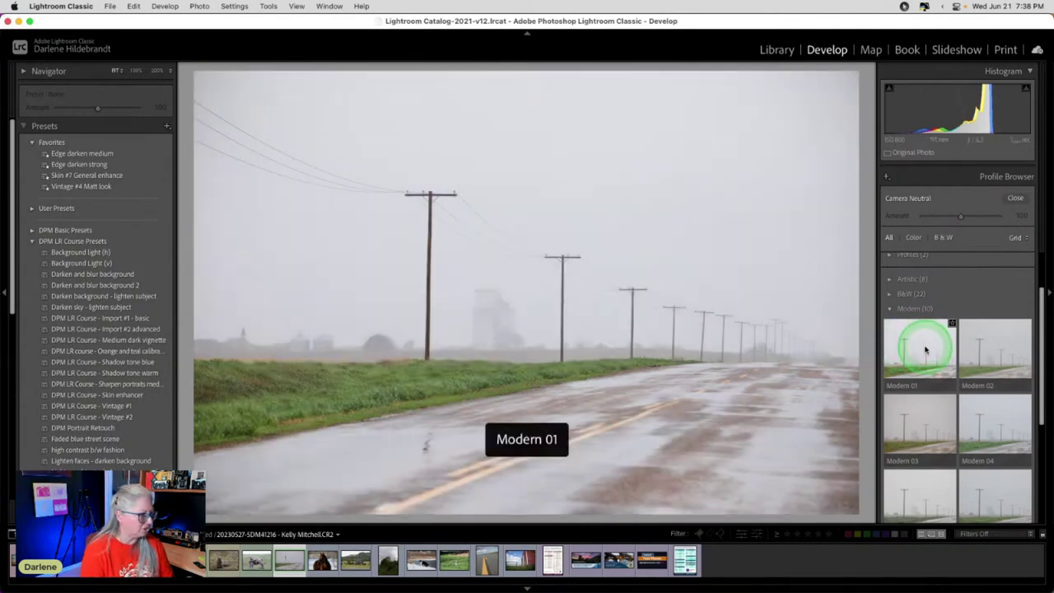
click(982, 351)
click(988, 424)
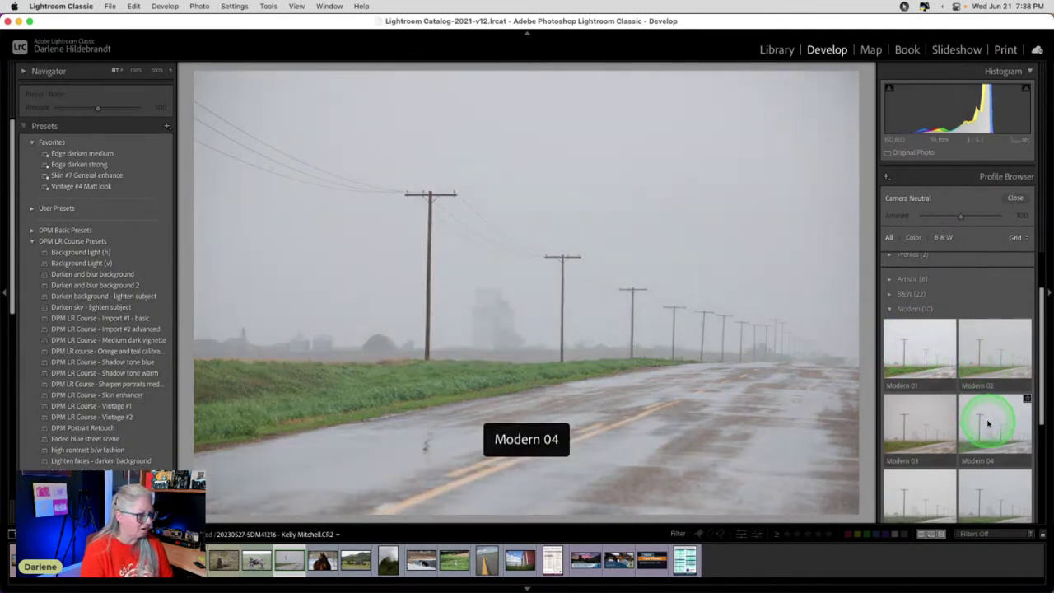
click(908, 426)
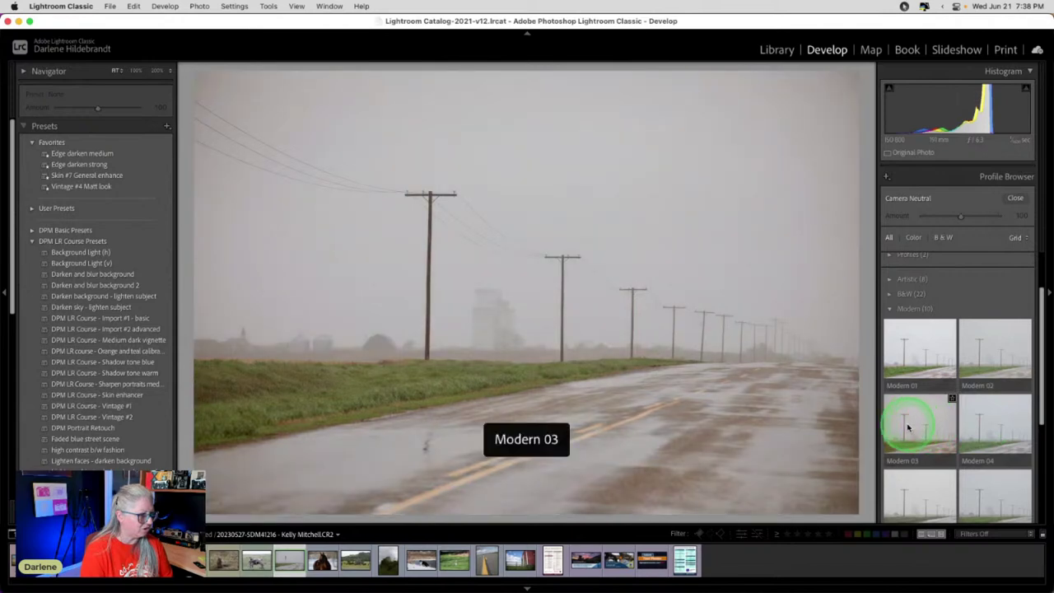
Preview the remaining Modern profiles, including Modern 05, 06 and 09, on the road photo.
click(992, 421)
scroll(995, 422, down, 3)
click(927, 426)
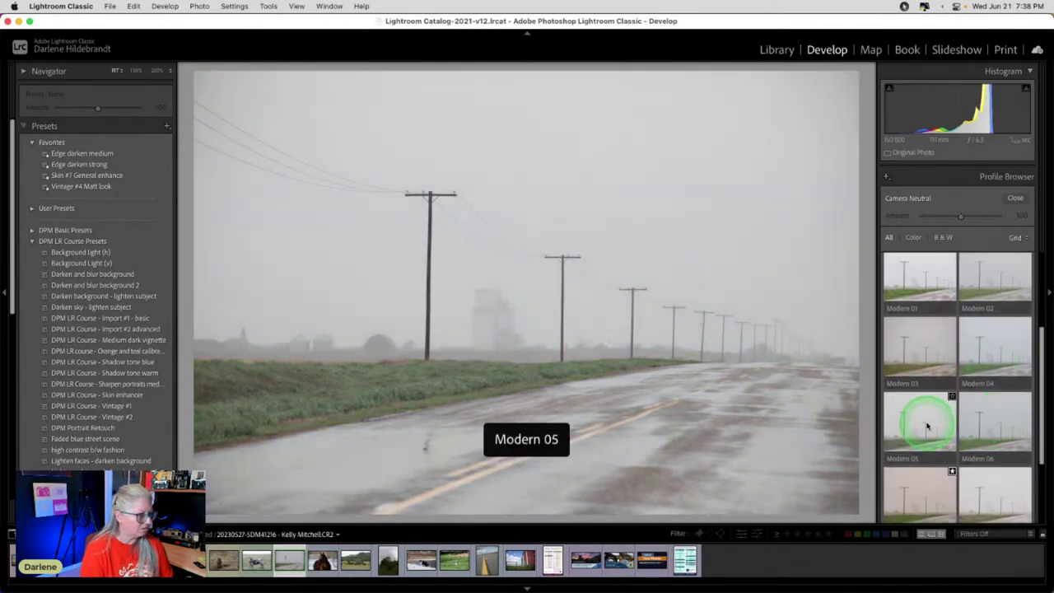
click(999, 425)
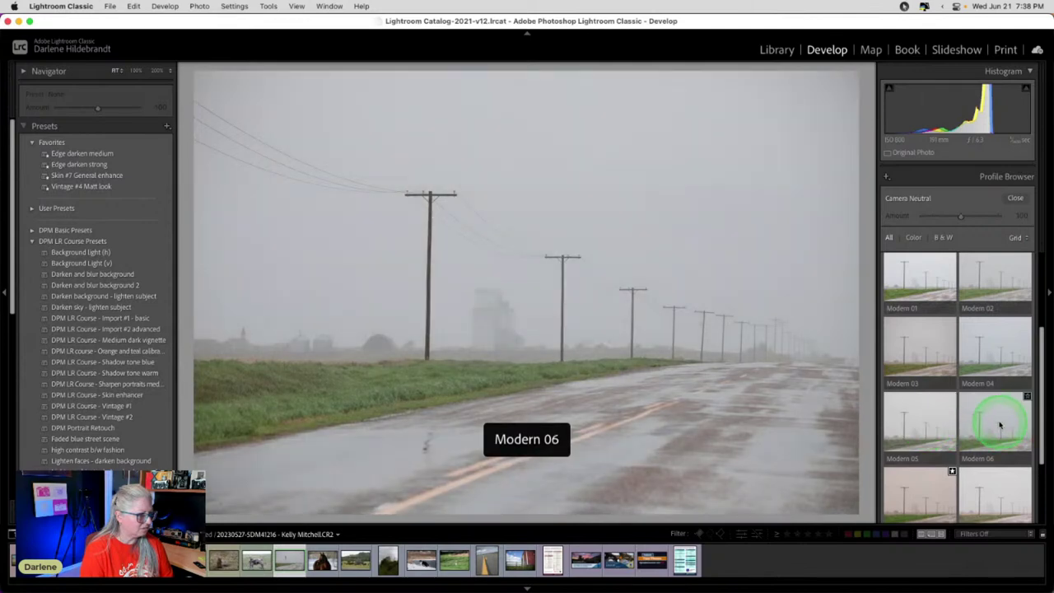
scroll(999, 426, down, 3)
scroll(996, 432, down, 2)
click(990, 449)
click(909, 449)
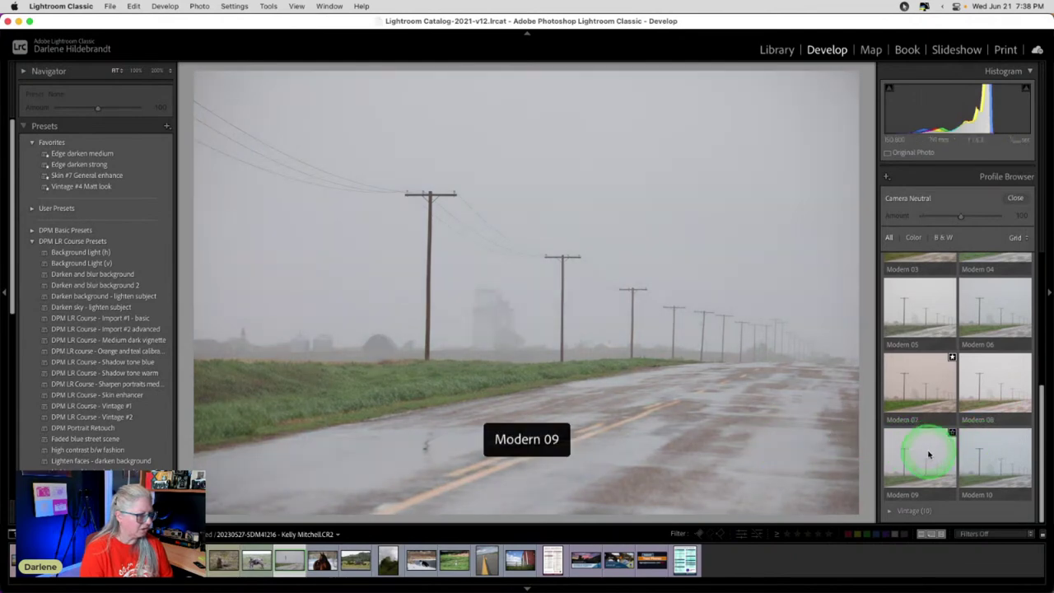
Try the Modern 09, Modern 06 and Modern 04 profiles in turn on the road photo.
click(928, 453)
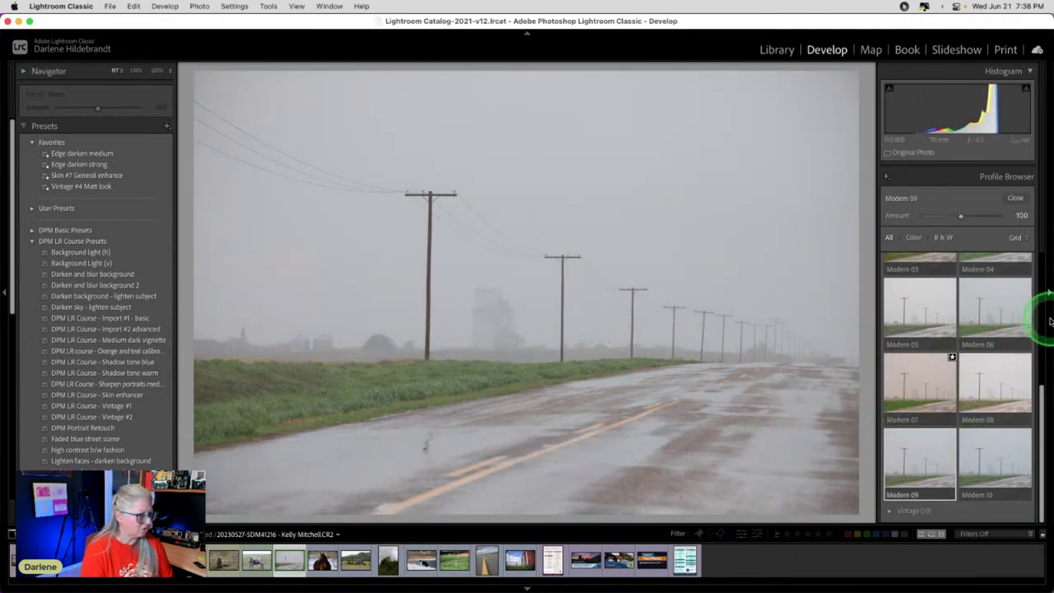
click(1000, 304)
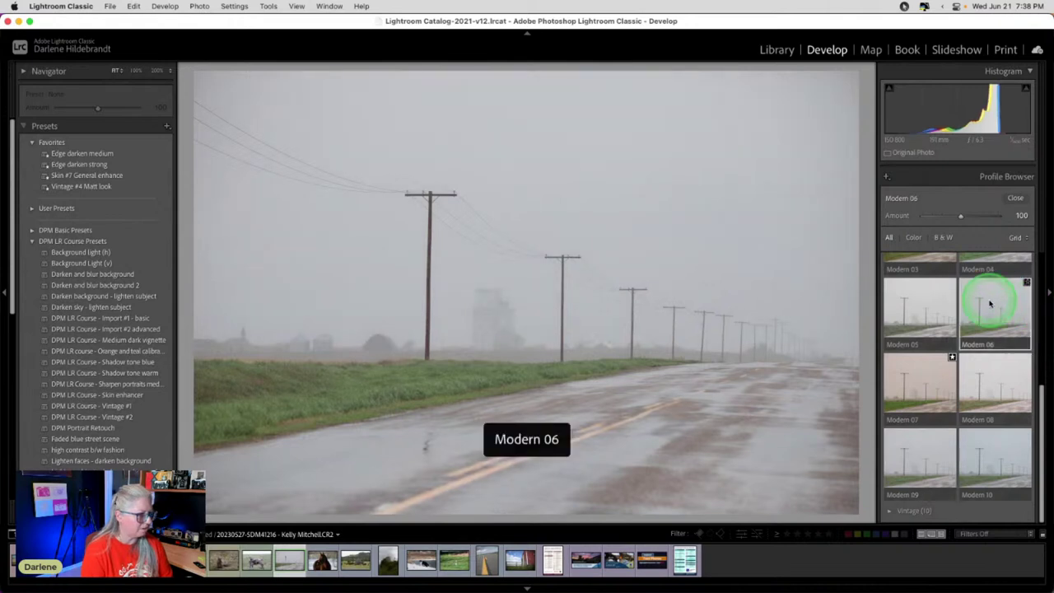
scroll(991, 341, up, 2)
click(988, 359)
scroll(987, 368, up, 1)
click(1010, 315)
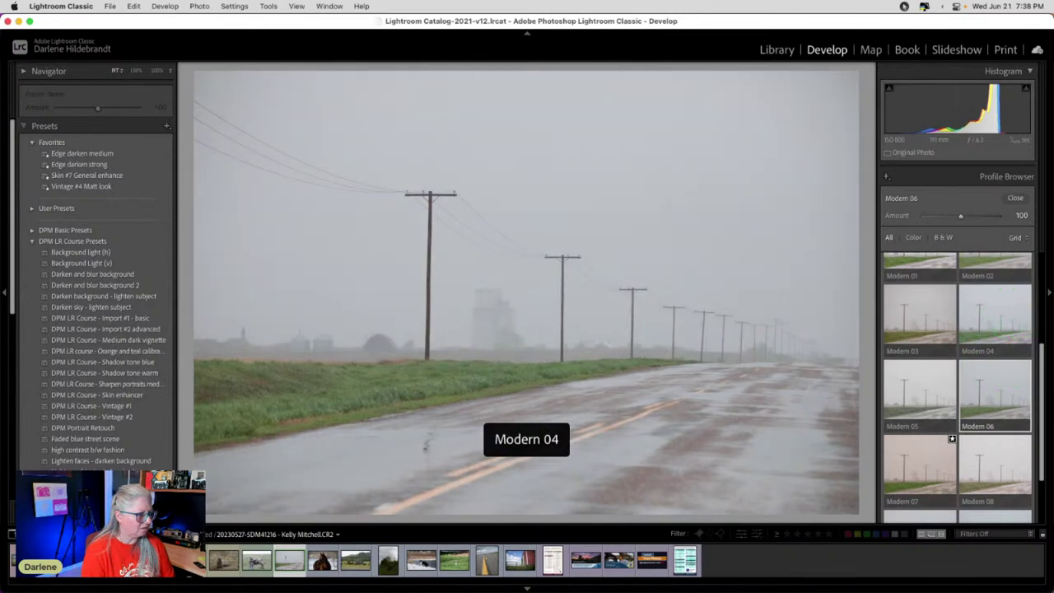
click(1005, 314)
Apply the Modern 01 profile with its amount set to 65, leave the profile browser, and compare the result with the original.
scroll(1002, 329, up, 3)
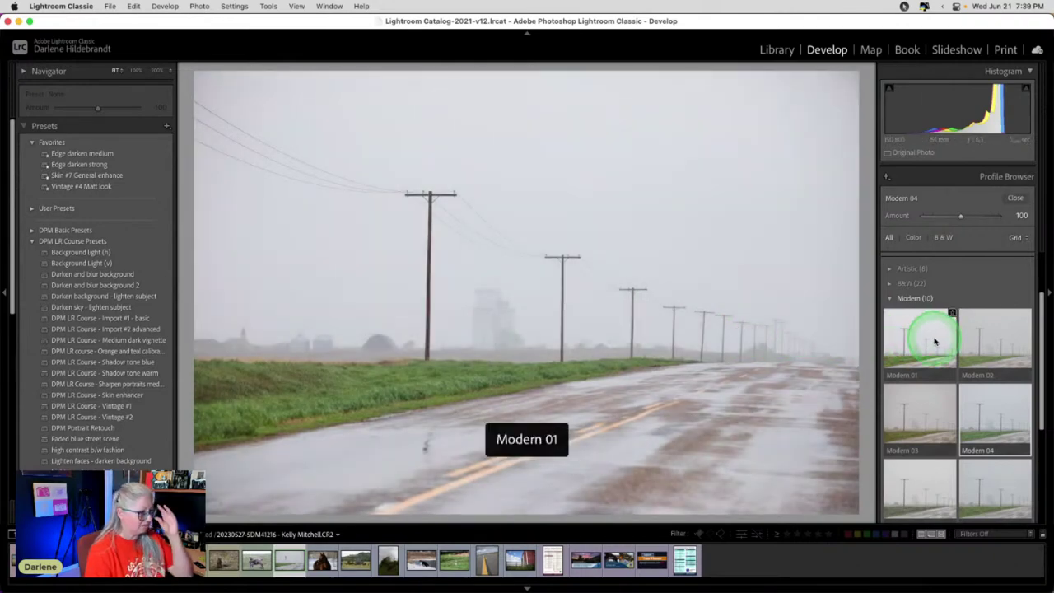
click(933, 341)
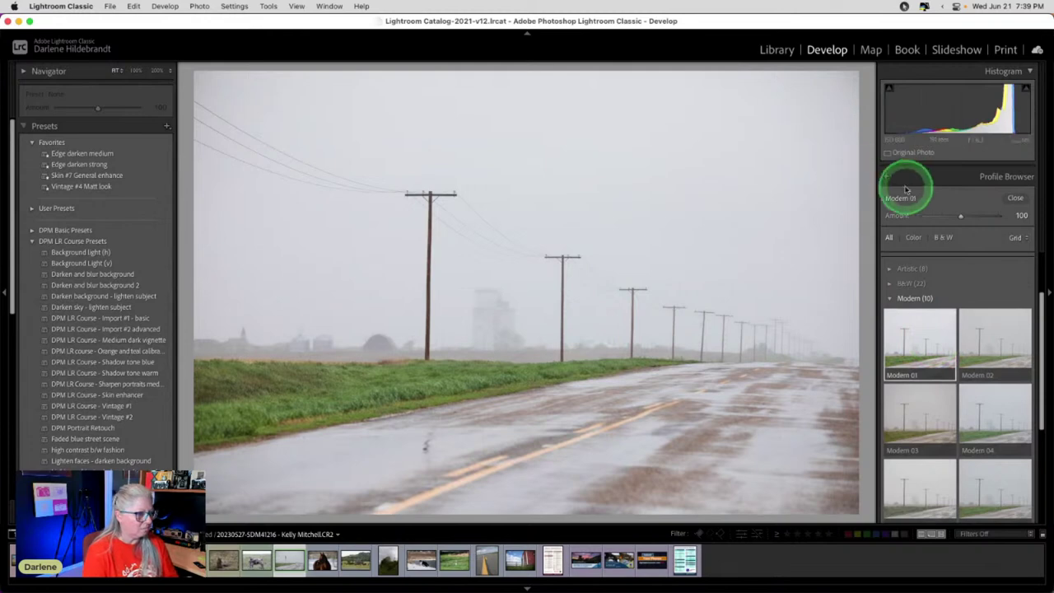
drag(957, 216, 946, 214)
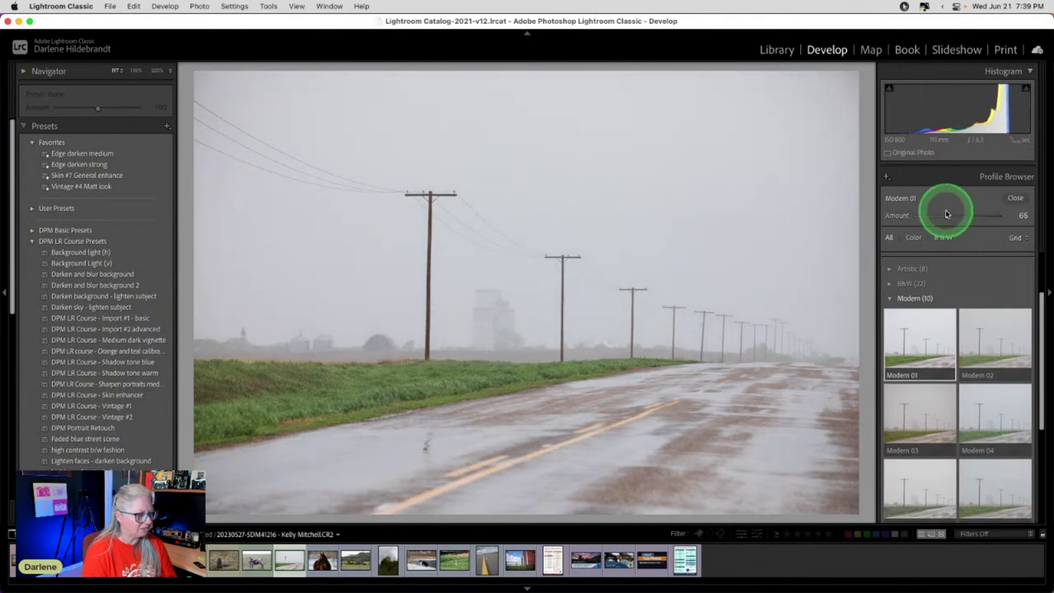
click(1015, 199)
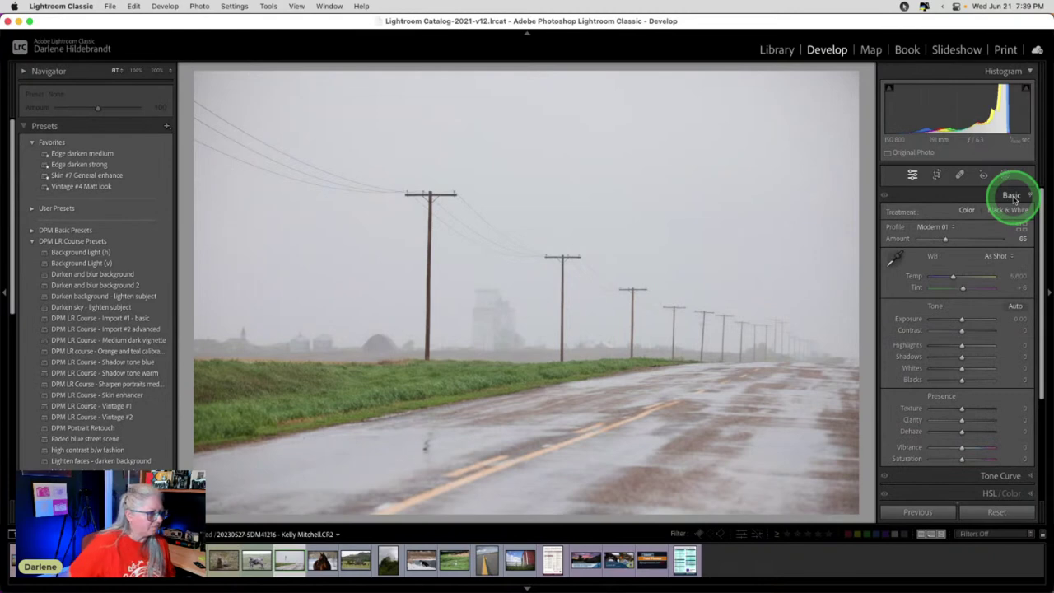
key(backslash)
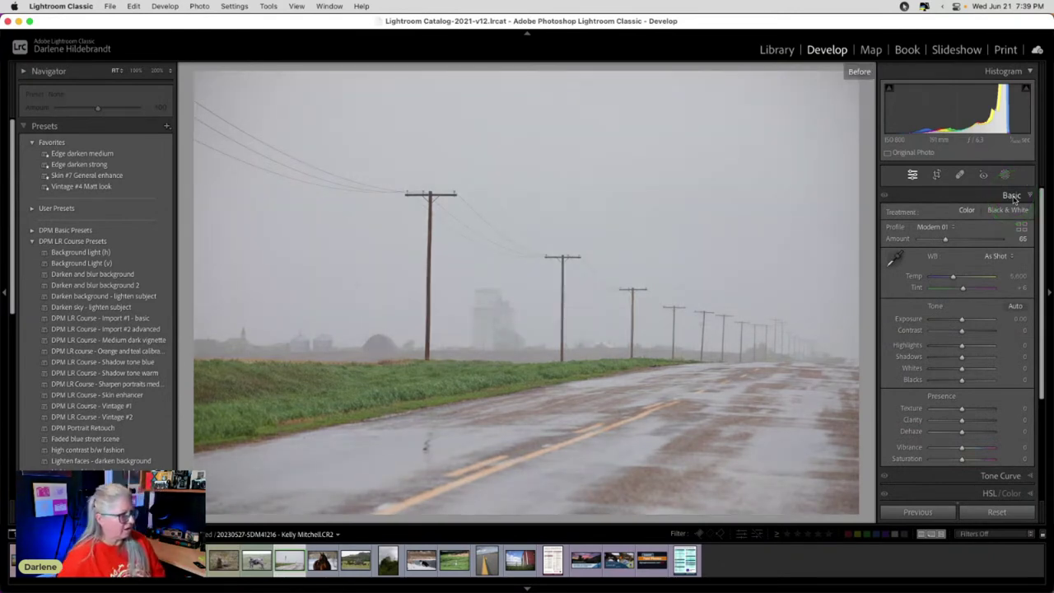
key(backslash)
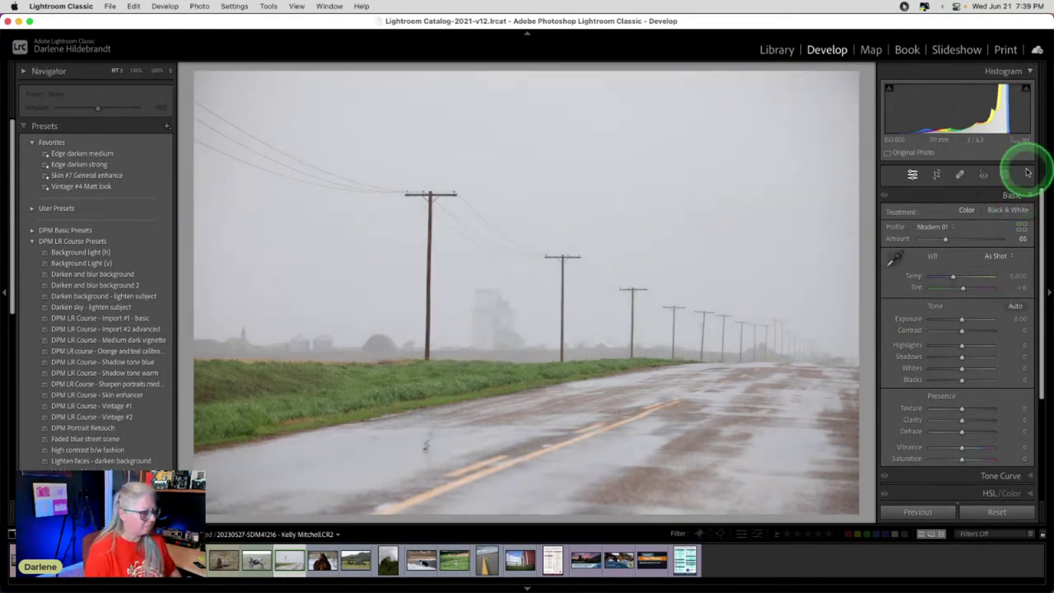
Set Whites to +40 and Blacks to -33, test Dehaze at +92, and pull it back to just above zero.
shift+double_click(910, 370)
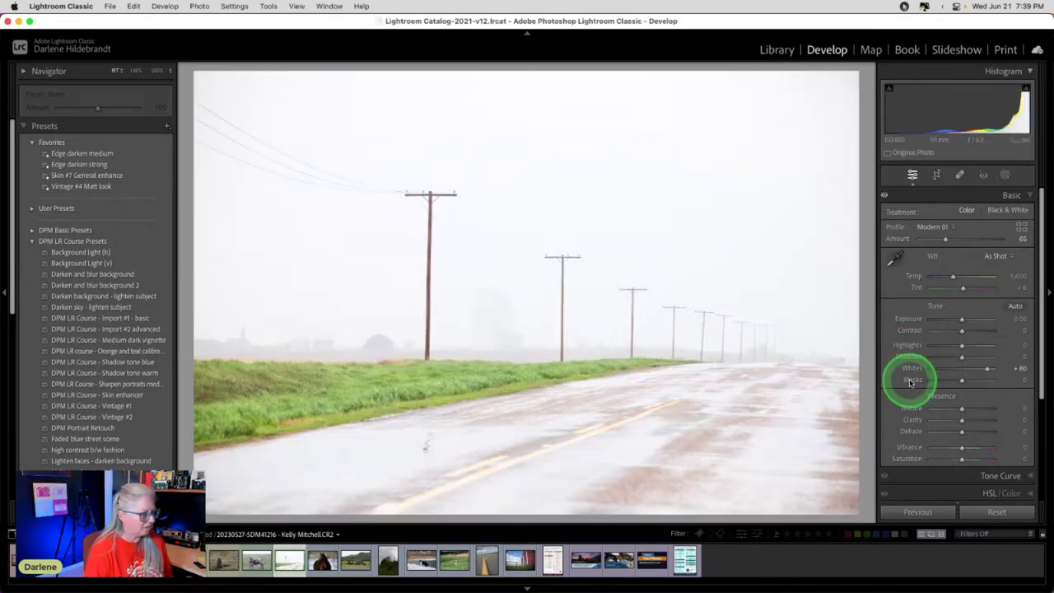
shift+double_click(910, 380)
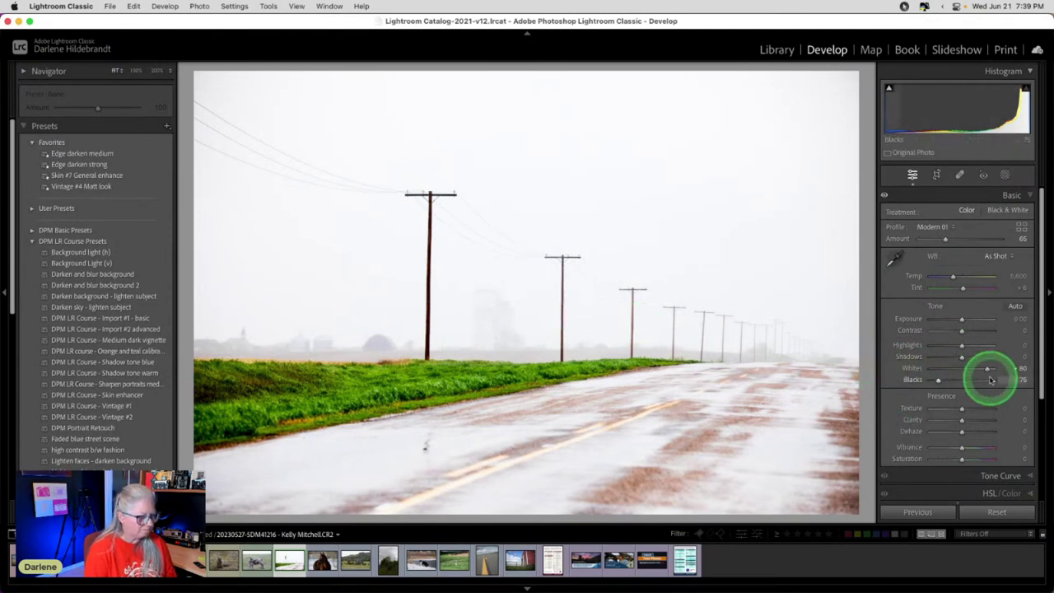
drag(987, 369, 974, 370)
drag(938, 380, 951, 380)
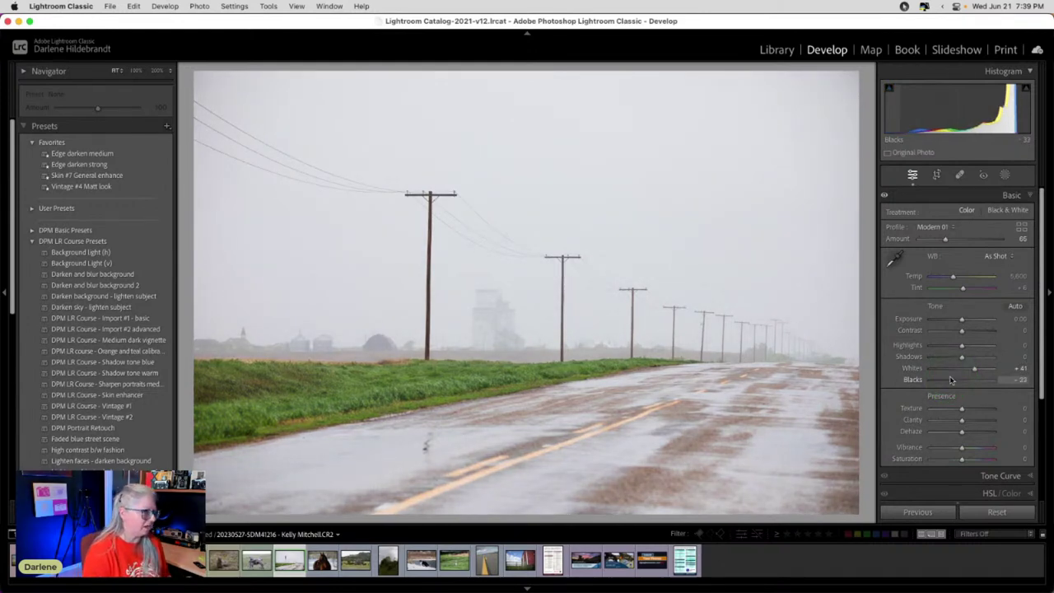
drag(969, 369, 975, 370)
drag(960, 431, 991, 428)
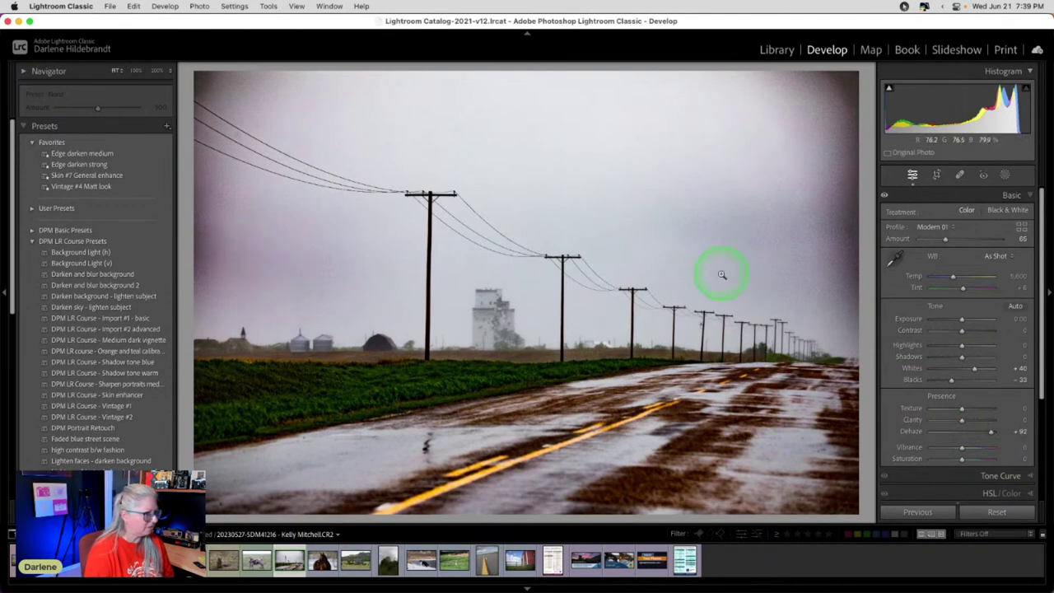
drag(991, 430, 962, 431)
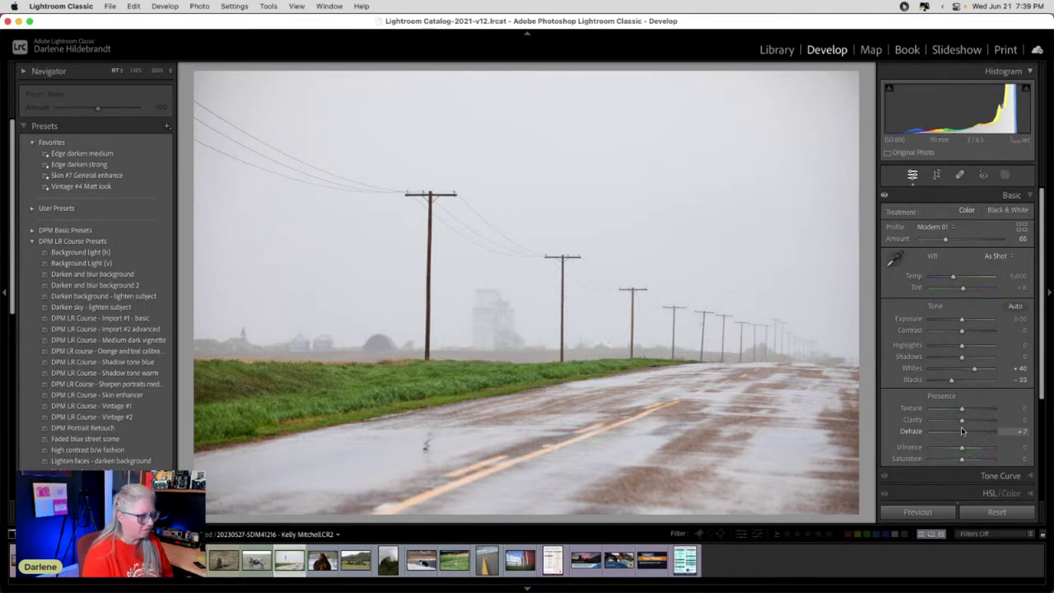
Open the lens corrections and inspect the edges of the utility poles and grain elevator at 100% for color fringing.
scroll(961, 431, down, 3)
click(978, 411)
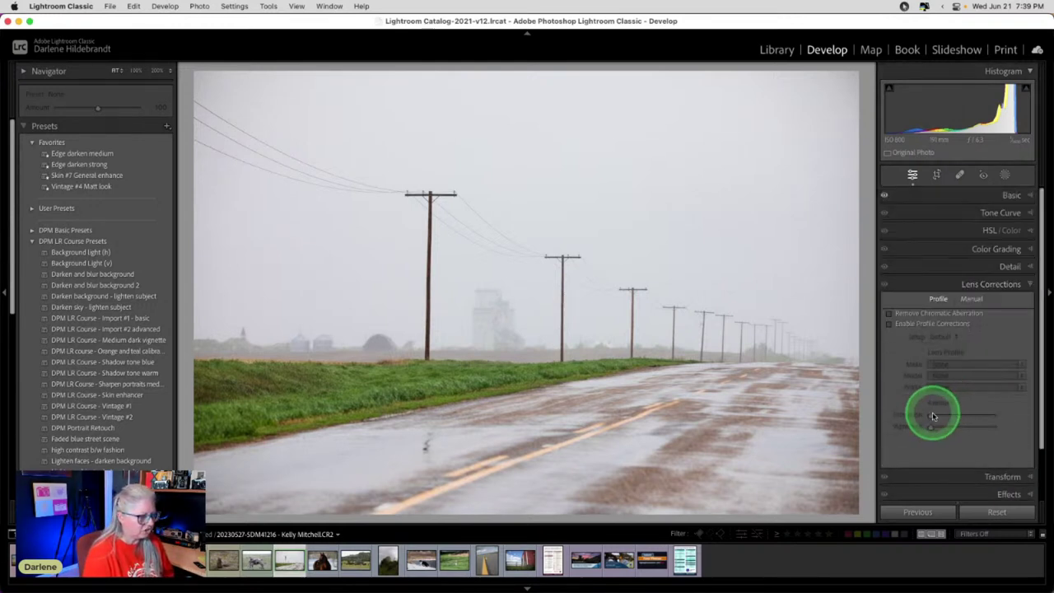
click(415, 270)
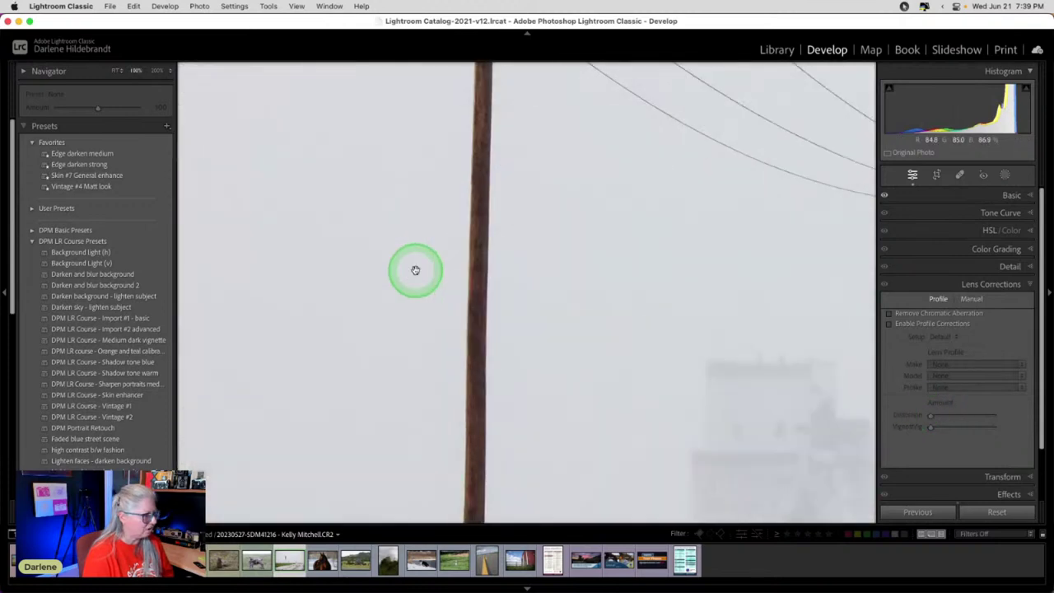
click(647, 324)
click(647, 324)
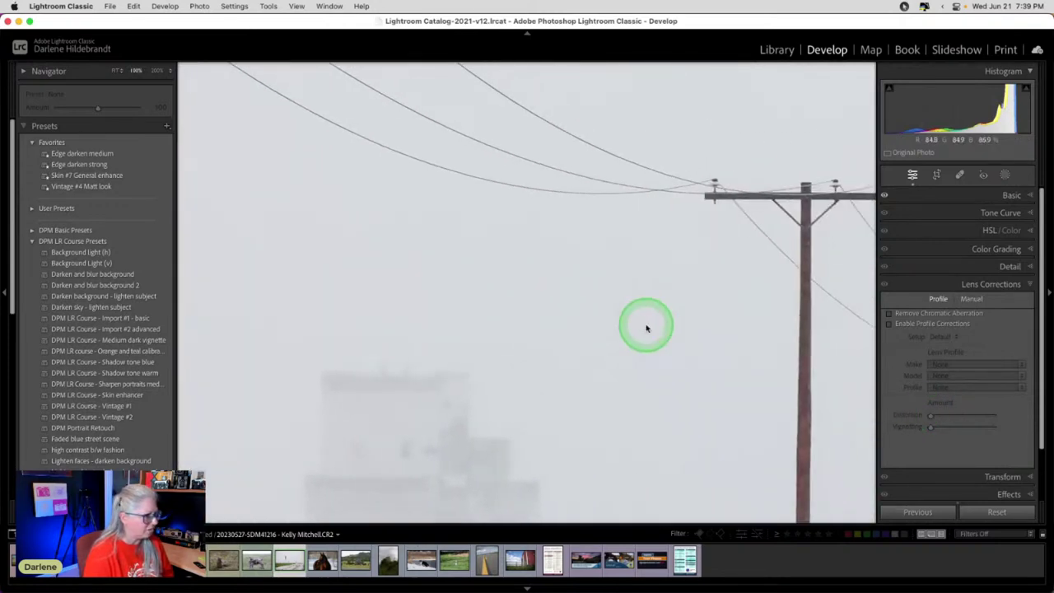
scroll(646, 328, right, 10)
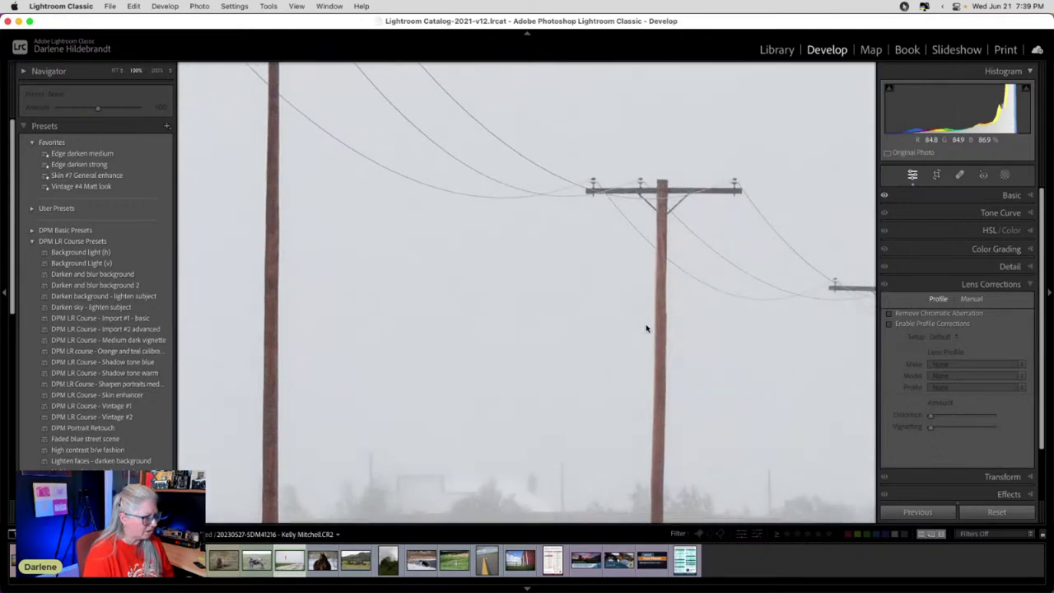
scroll(647, 327, down, 5)
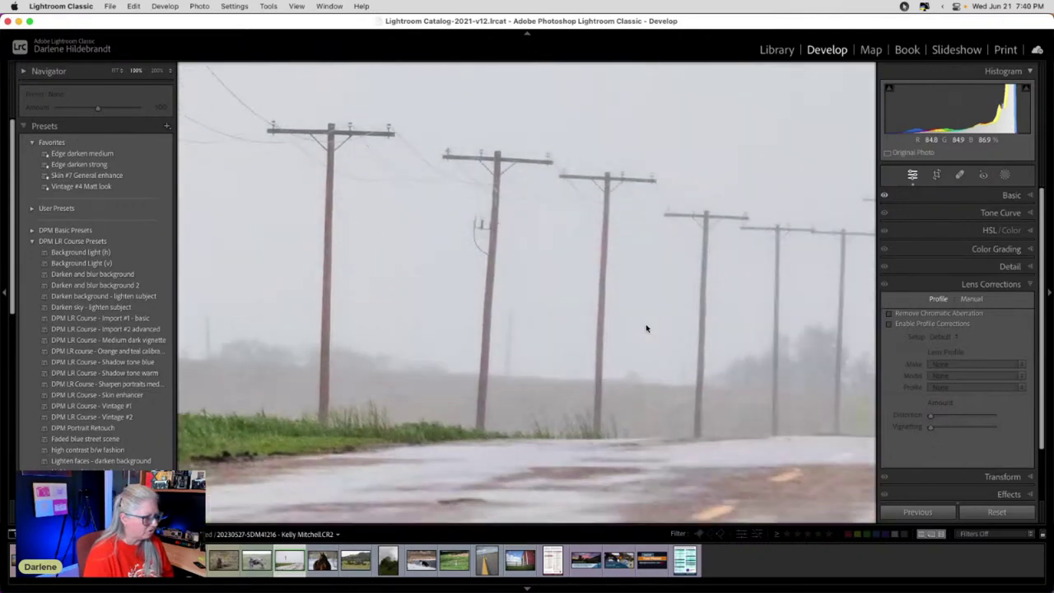
scroll(646, 327, right, 5)
click(656, 335)
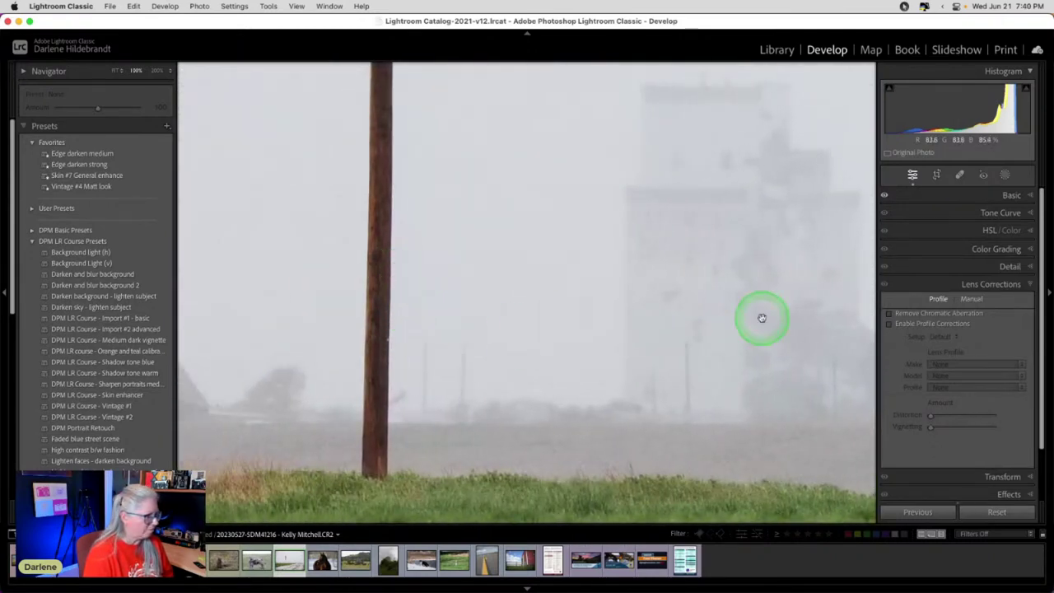
Remove chromatic aberration, enable the lens profile corrections, and return to the full photo view.
click(889, 313)
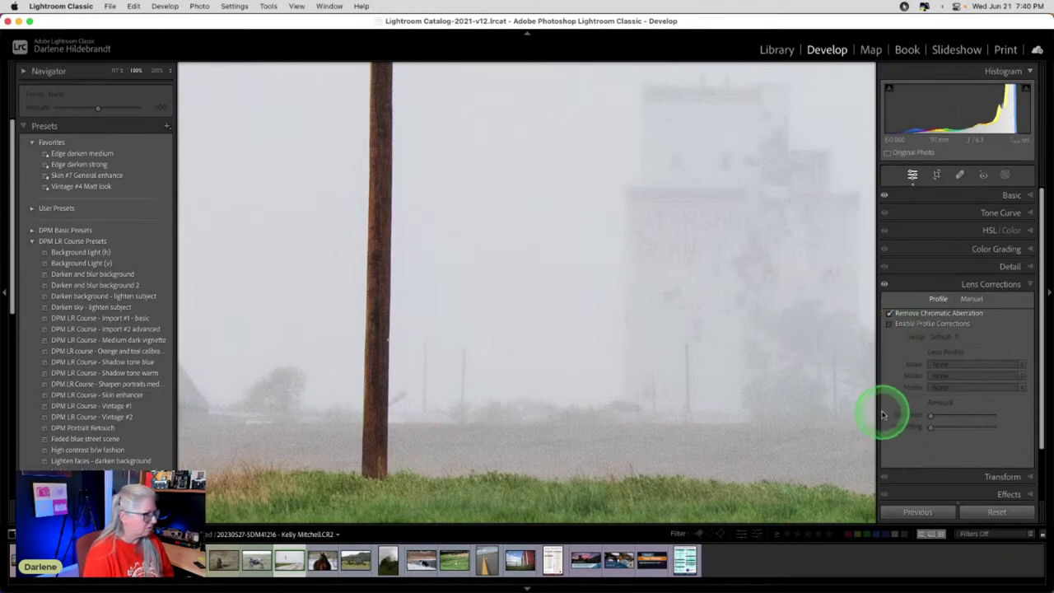
click(889, 322)
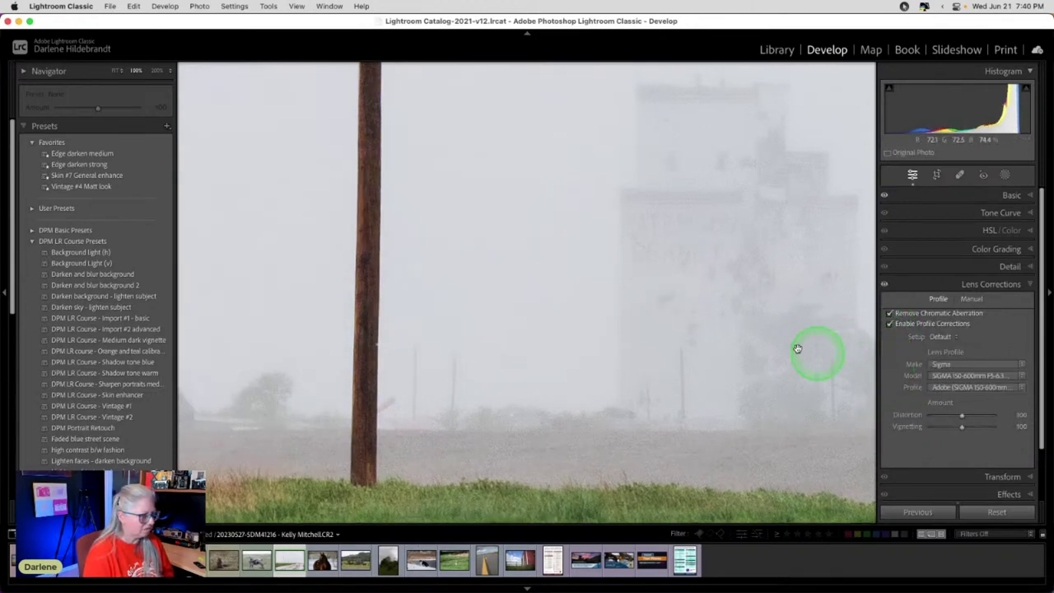
click(738, 337)
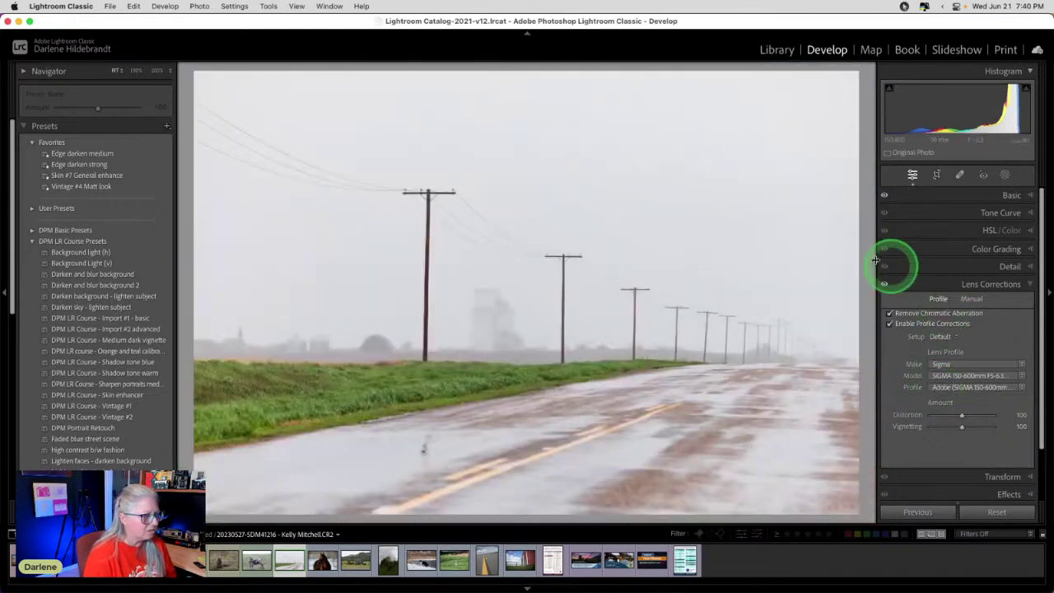
Check the grain elevator at 100%, open the AI Denoise preview, and position the preview on the tall grass at the field edge.
click(518, 315)
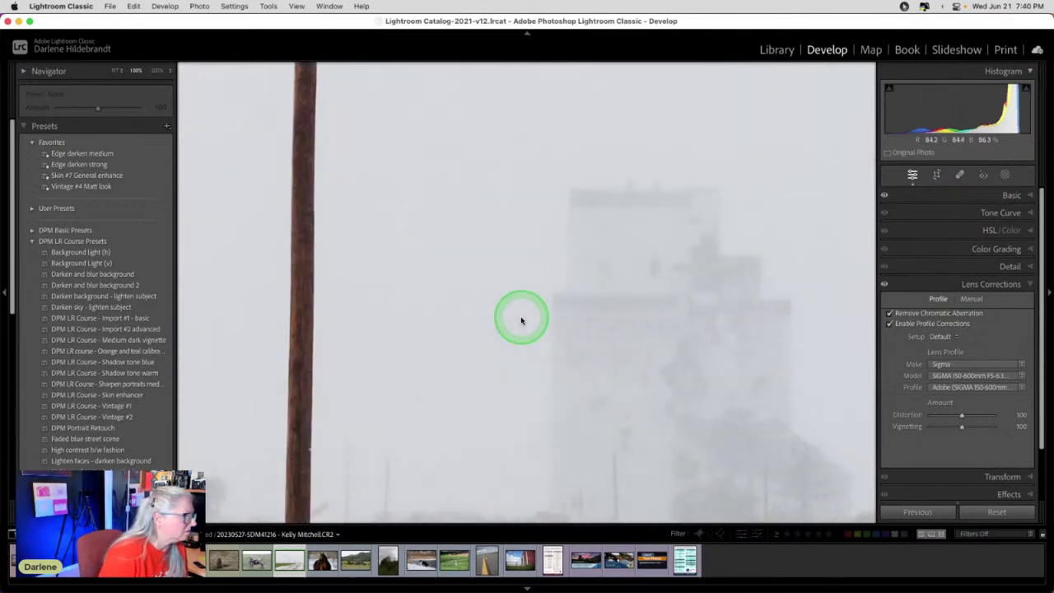
click(520, 320)
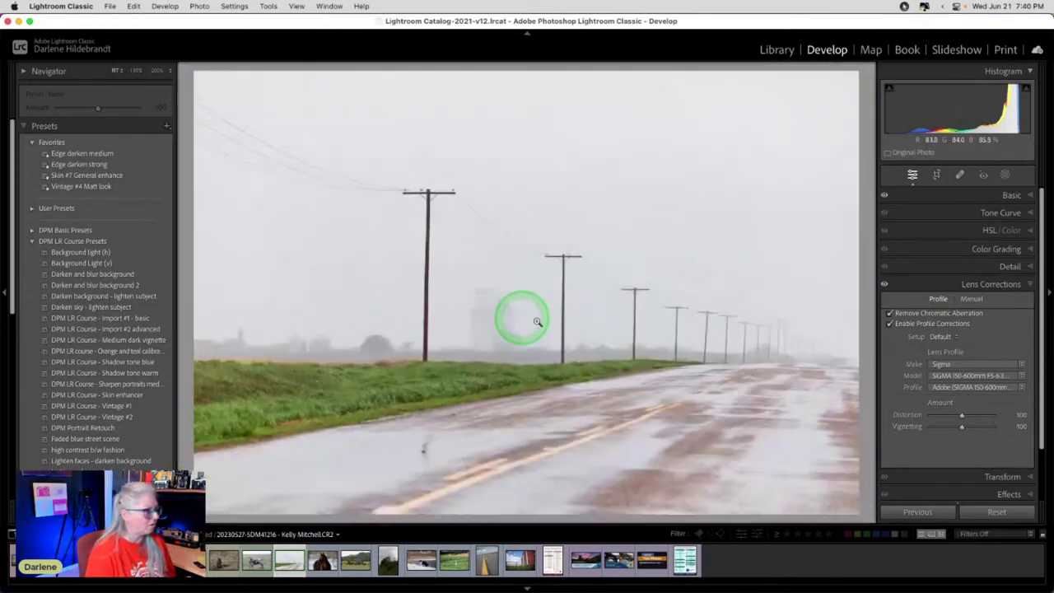
click(1006, 265)
scroll(934, 354, down, 3)
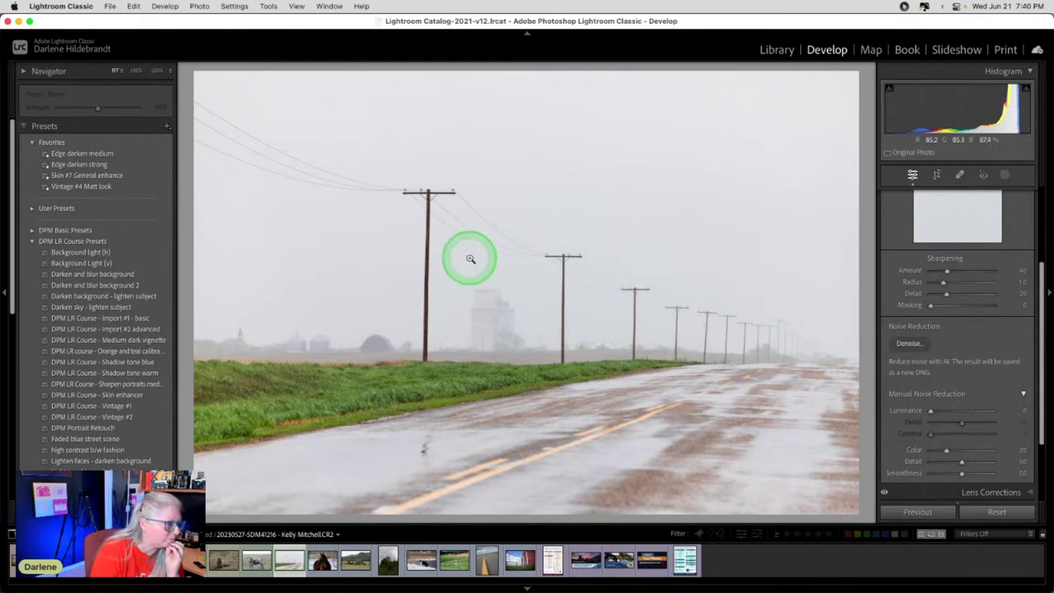
click(908, 347)
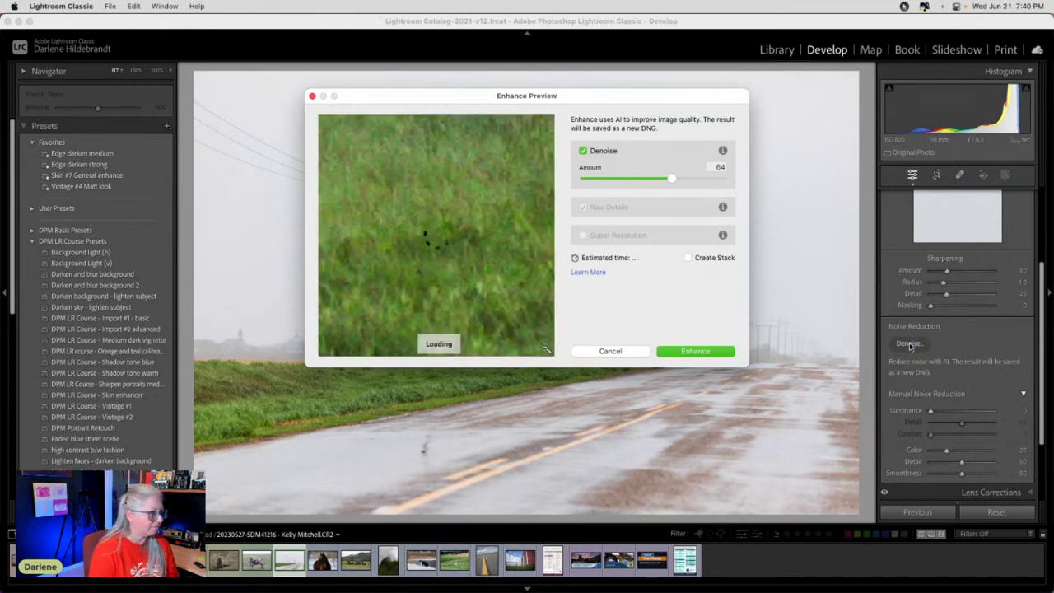
click(518, 251)
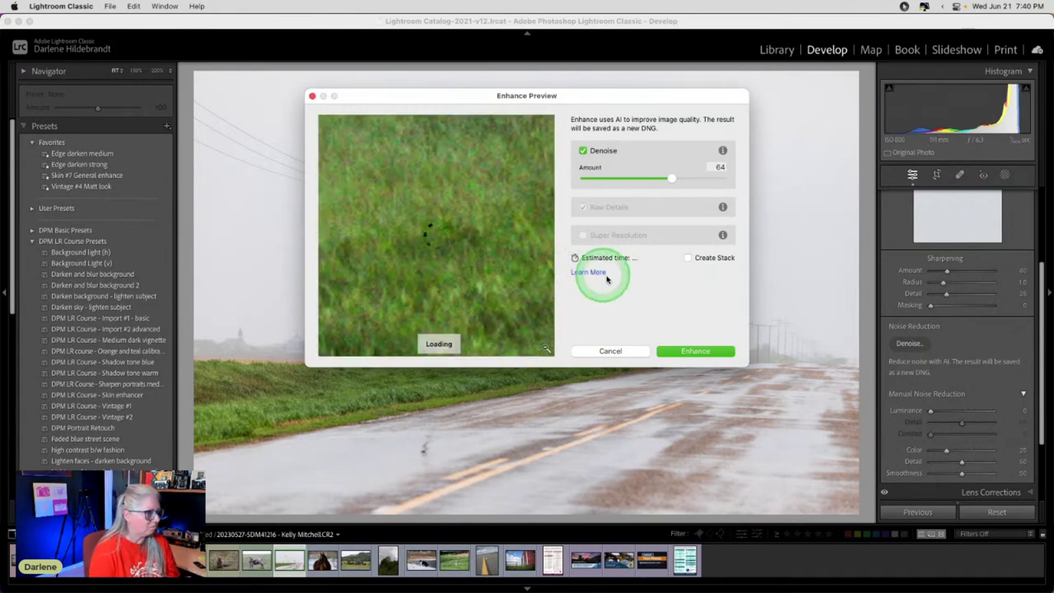
drag(396, 193, 501, 198)
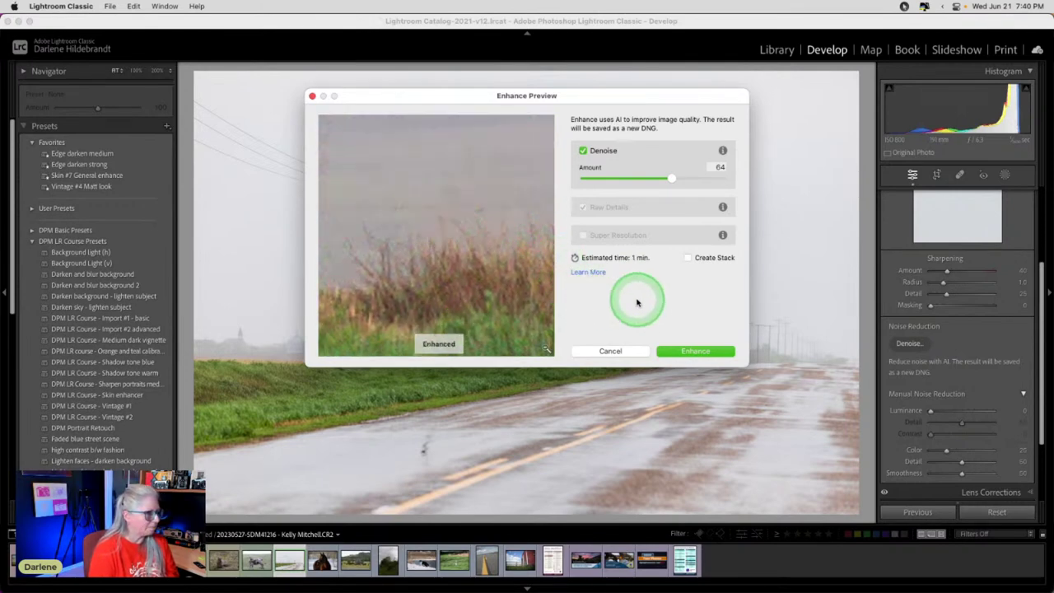
Set the Denoise amount to 62, compare the preview with and without enhancement, and create the enhanced DNG.
drag(607, 183, 581, 152)
click(479, 221)
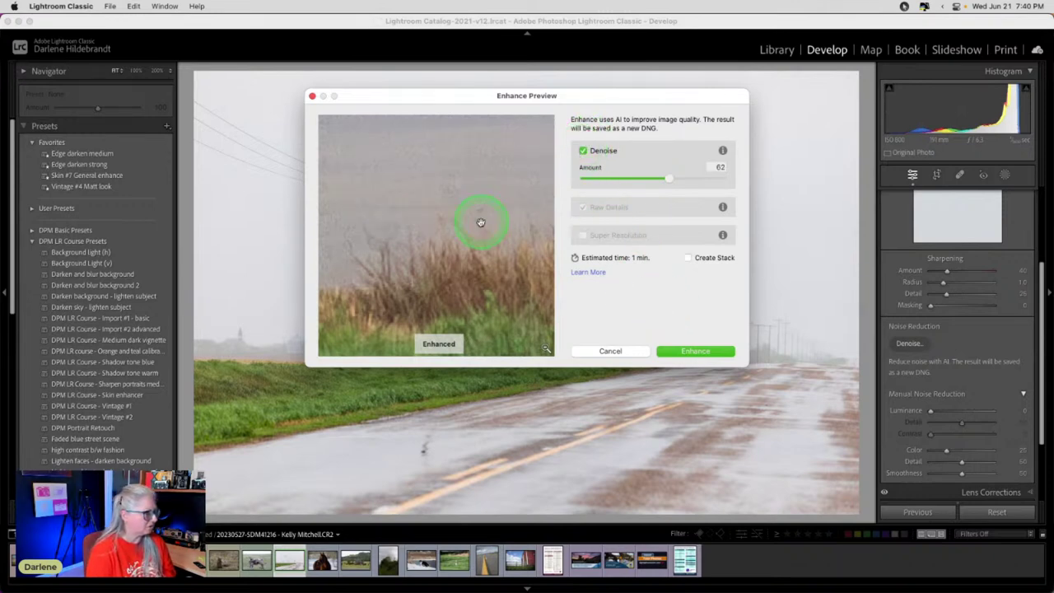
click(481, 222)
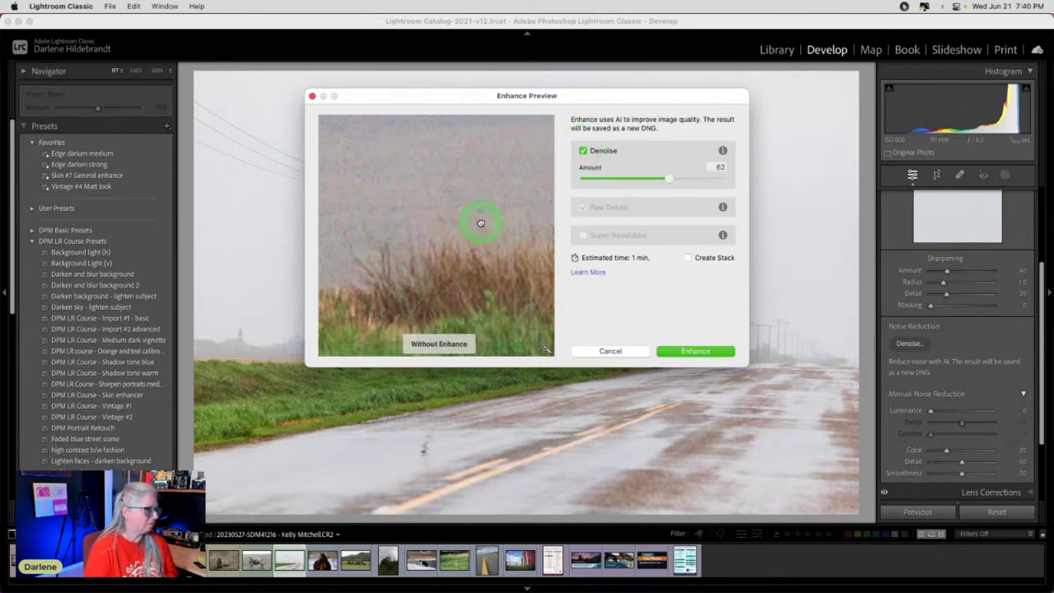
click(481, 222)
click(480, 223)
drag(463, 250, 494, 223)
click(494, 223)
click(494, 223)
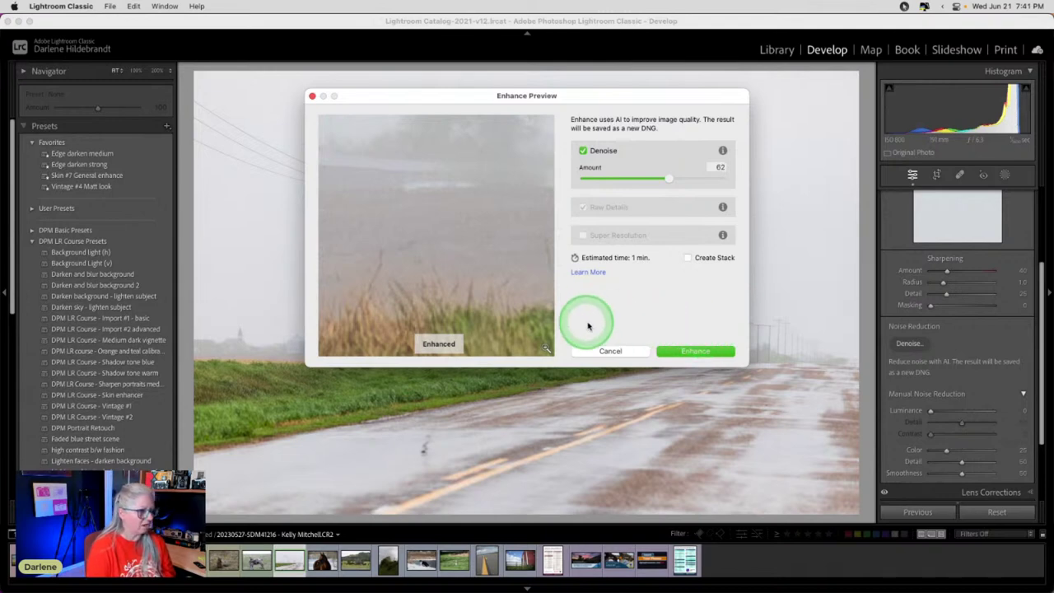
click(685, 352)
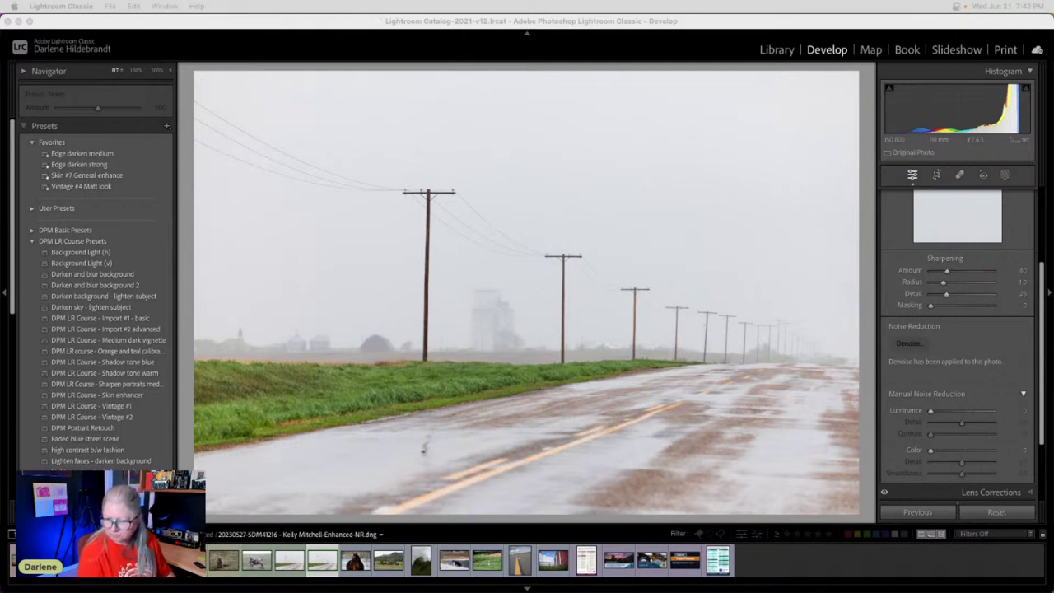
Inspect the denoised photo up close around the grass, utility poles and grain elevator.
click(874, 138)
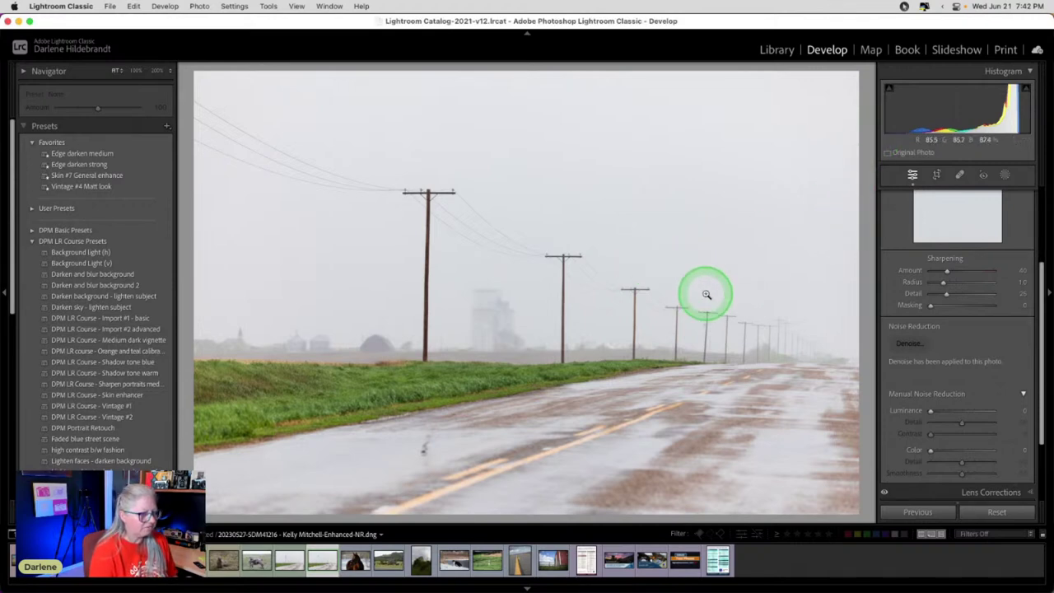
click(493, 362)
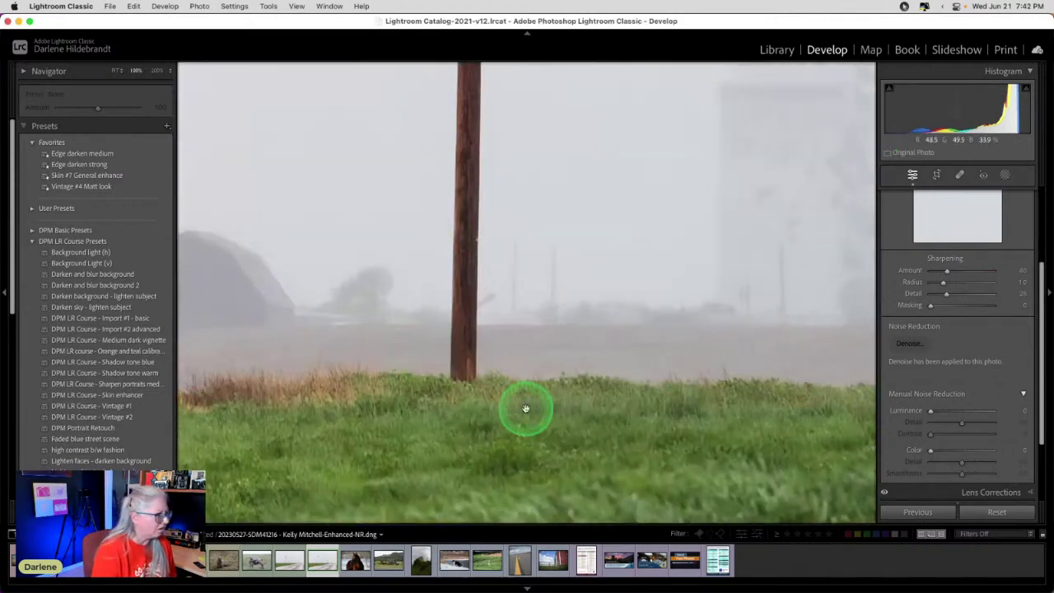
key(super+minus)
key(super+minus)
key(super+minus)
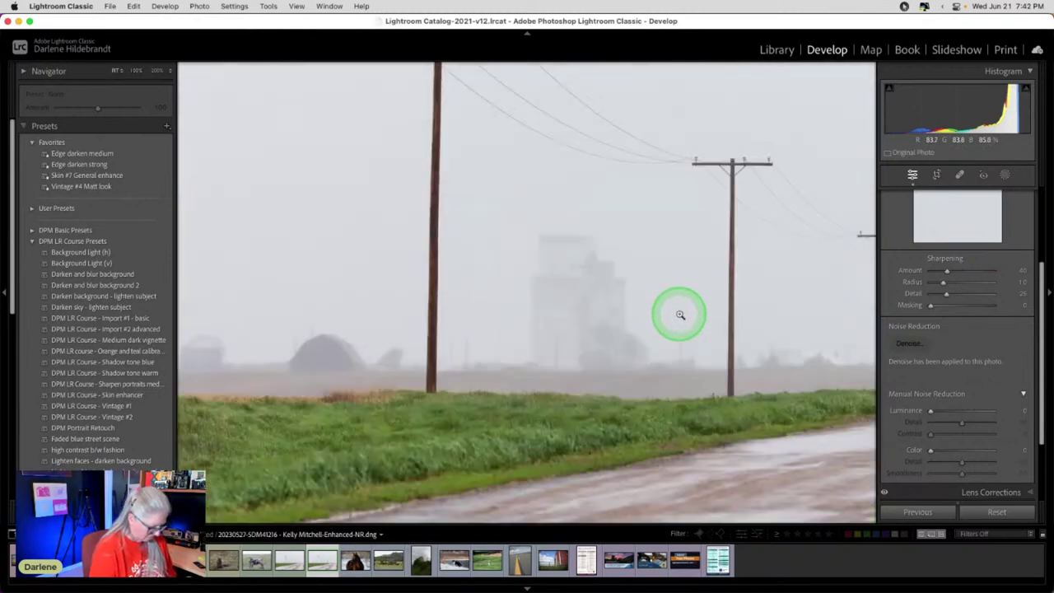
Compare the enhanced DNG and the original CR2 side by side with the surrounding panels hidden.
key(g)
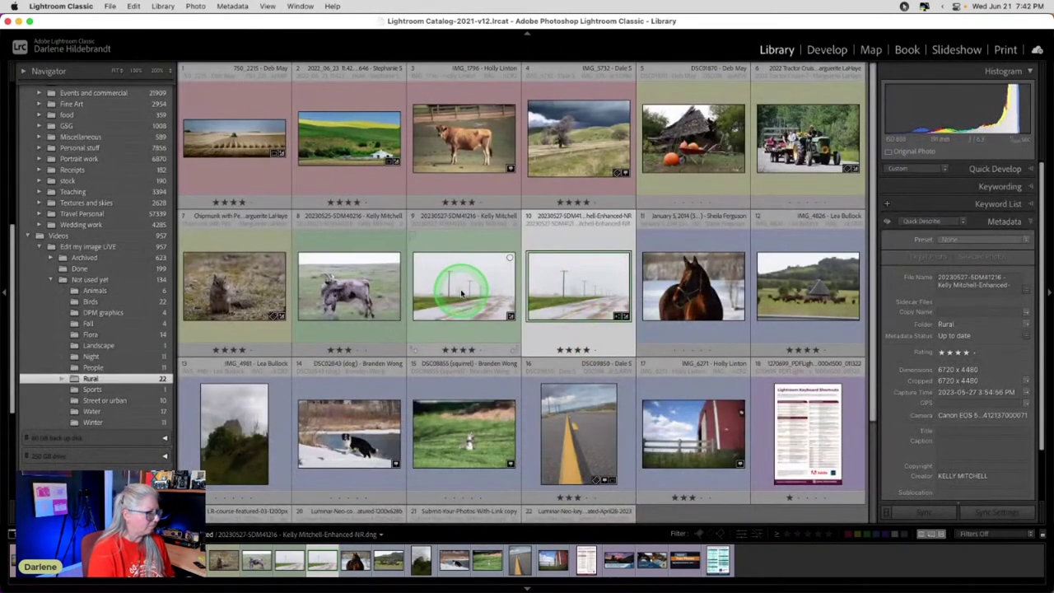
super+click(461, 290)
key(c)
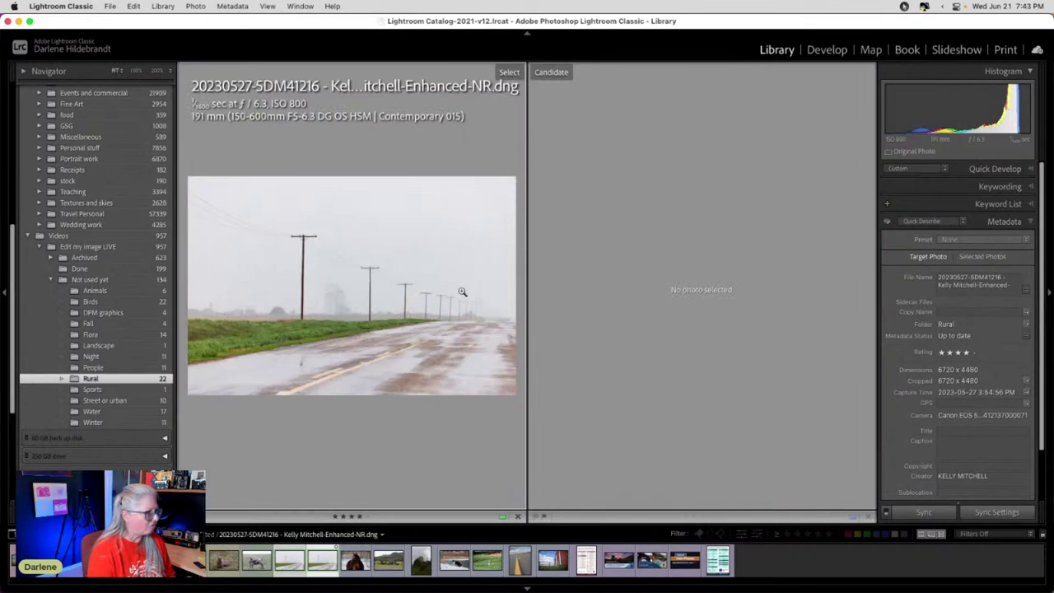
key(shift+Tab)
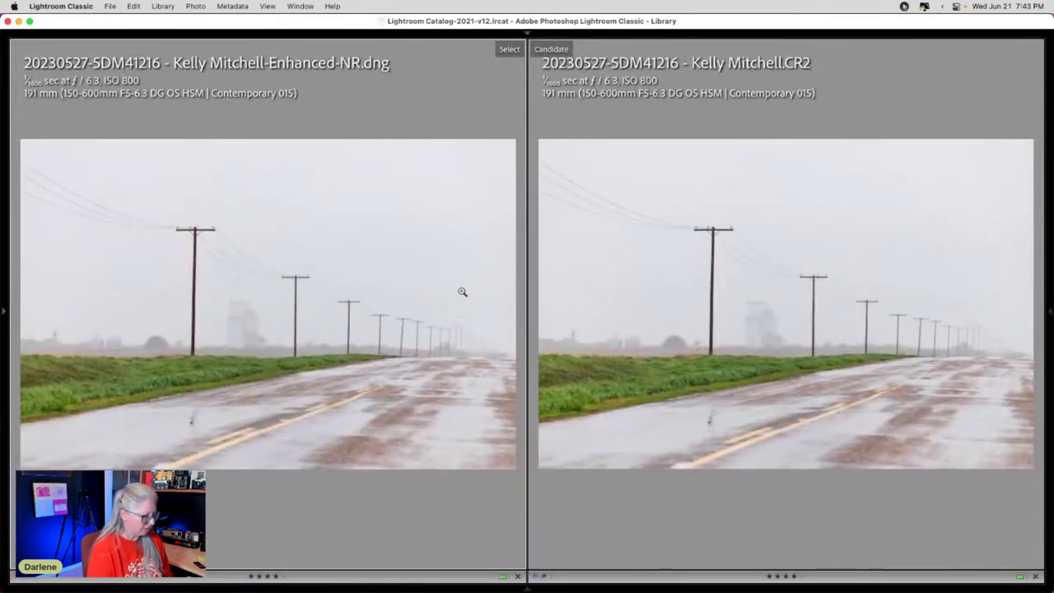
key(Left)
key(Right)
Restart the comparison from the grid with the original CR2 as Select and the enhanced DNG as Candidate.
key(g)
click(351, 277)
click(64, 242)
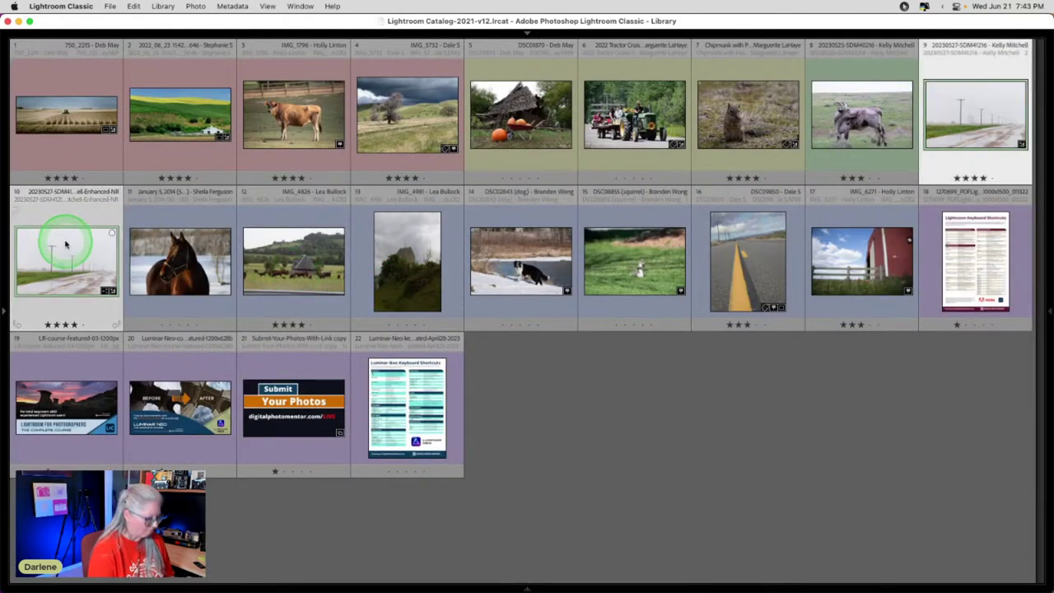
key(c)
click(146, 212)
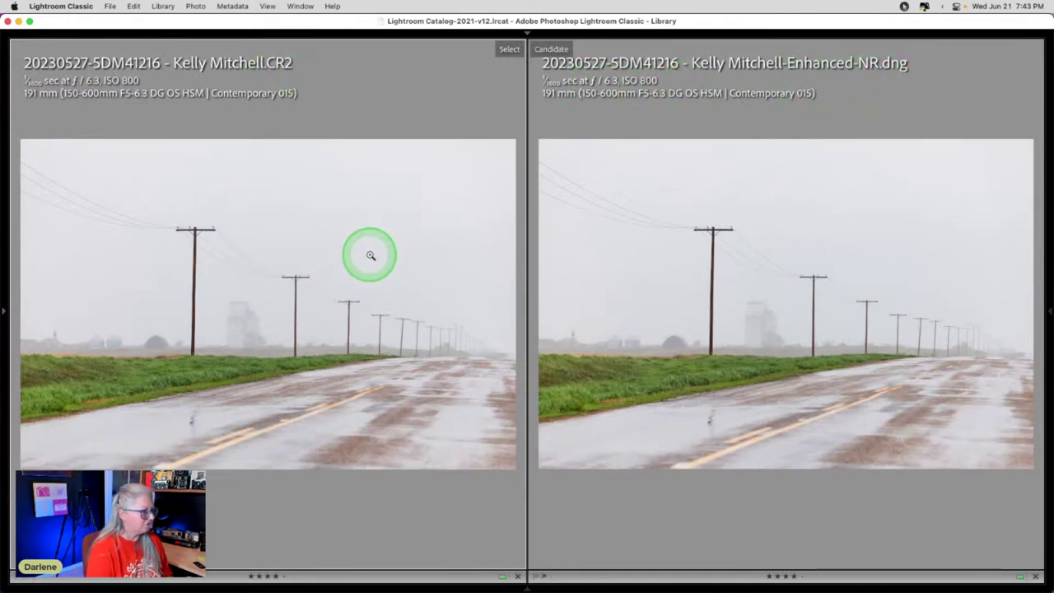
Examine the noise on the grain elevator, field and grass in both versions at several magnifications, ending at the full photo view.
click(279, 329)
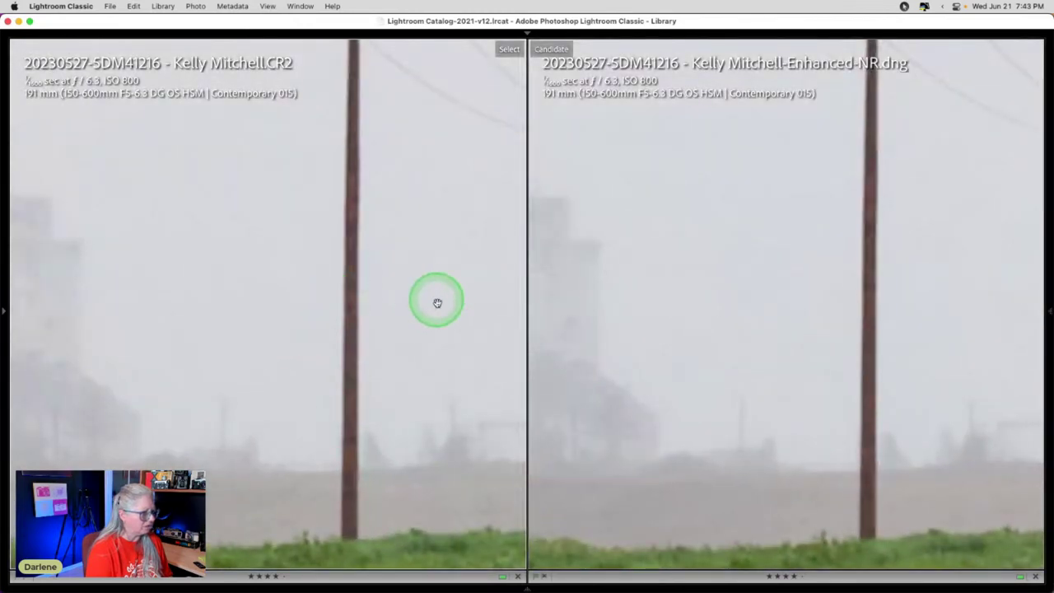
drag(186, 302, 383, 269)
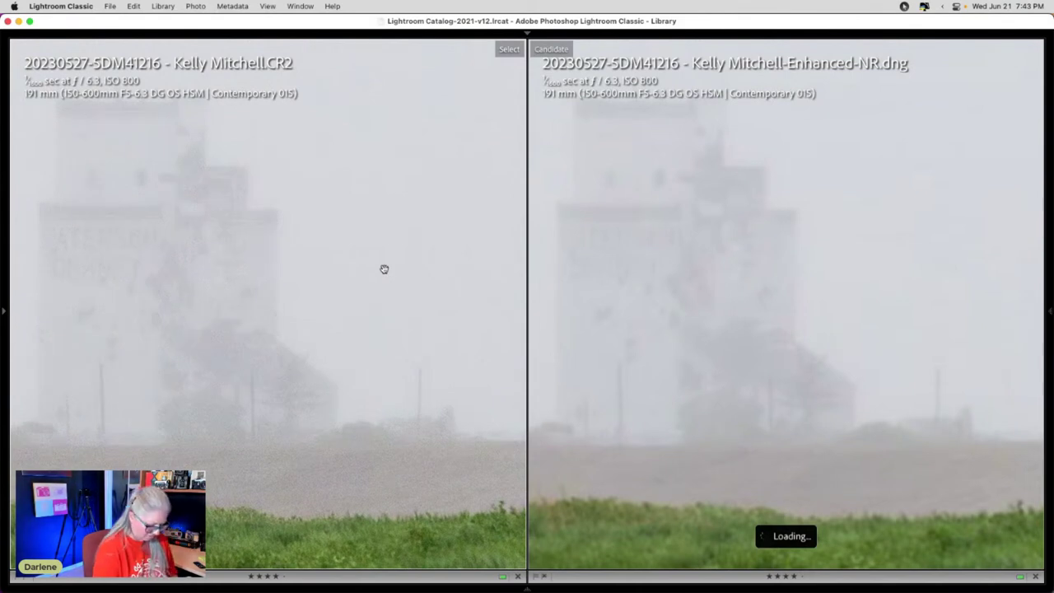
click(384, 268)
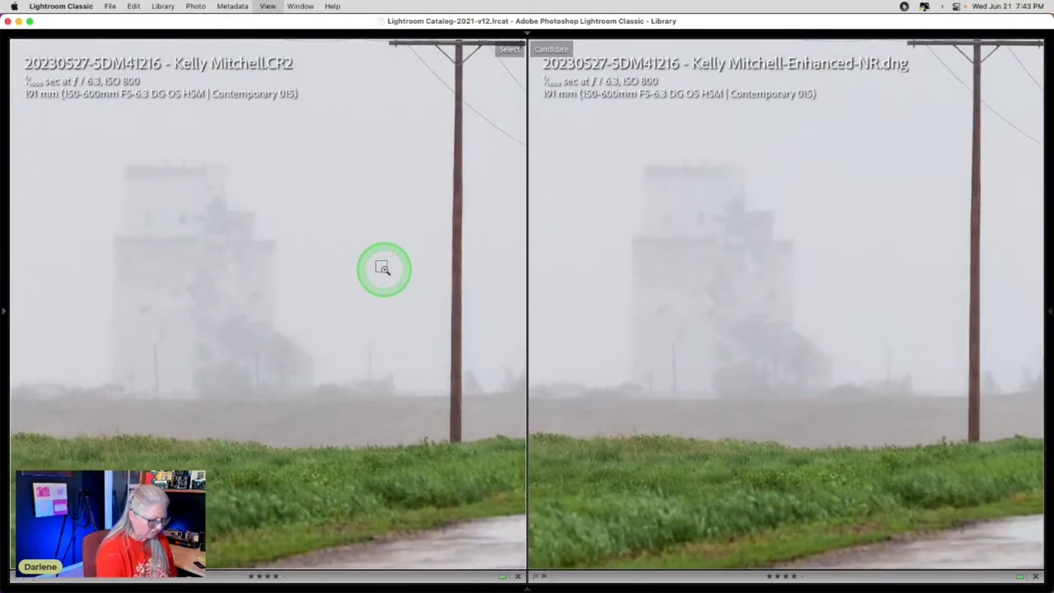
click(384, 269)
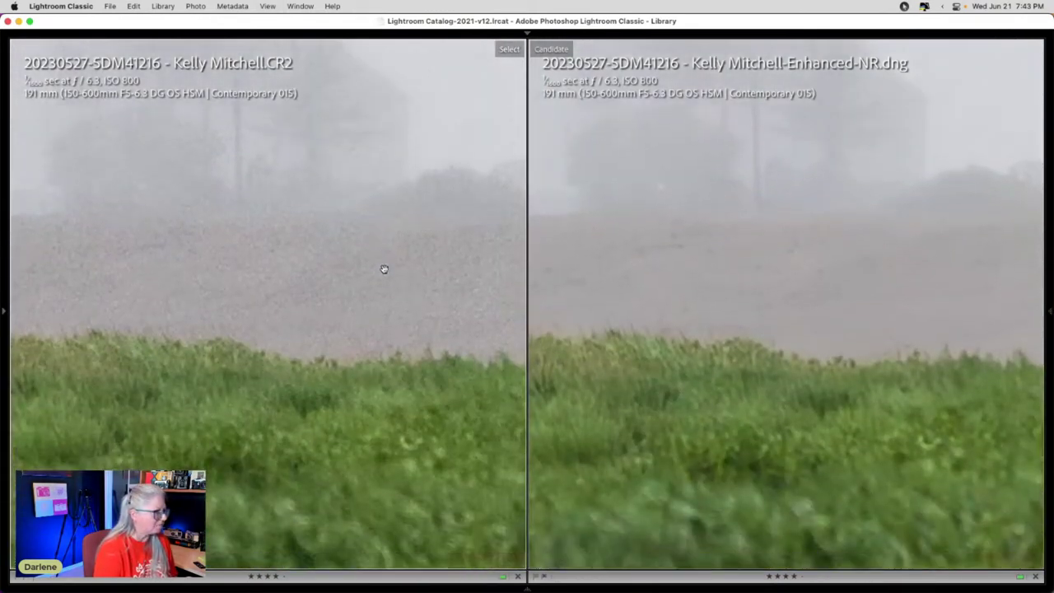
drag(290, 229, 136, 311)
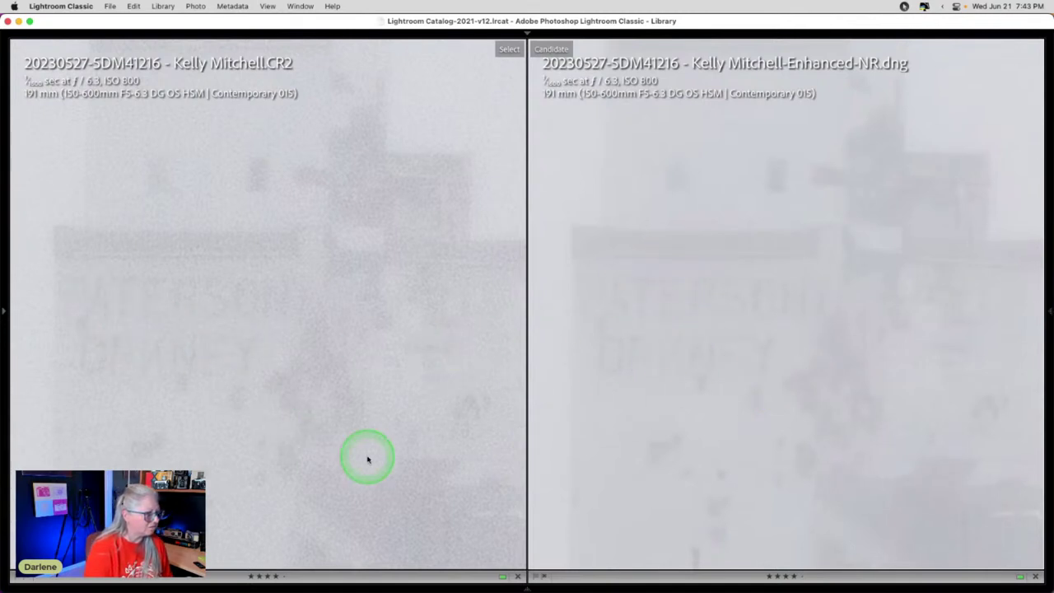
drag(367, 457, 325, 338)
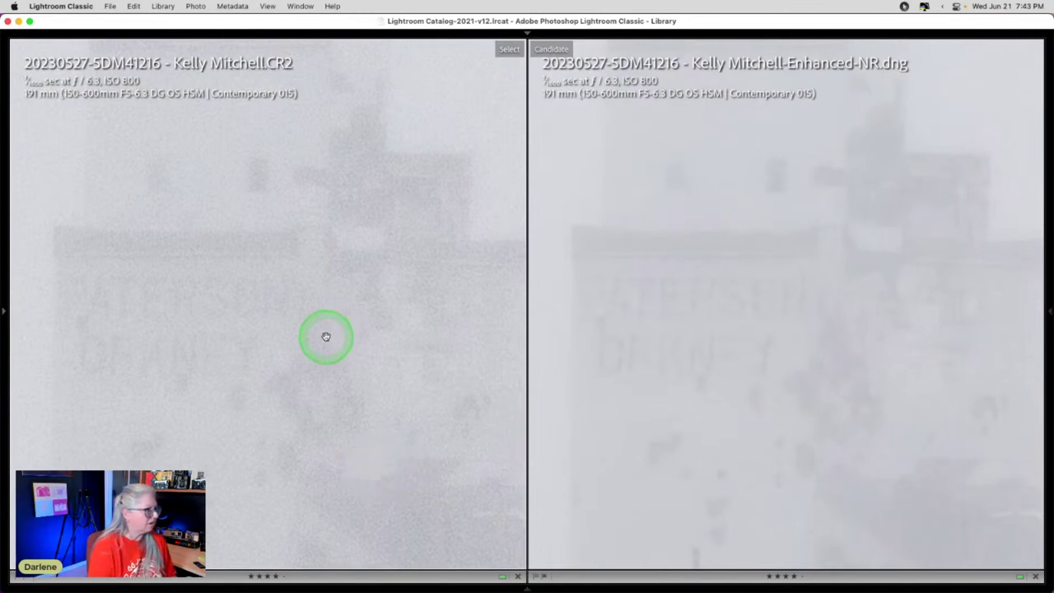
click(326, 338)
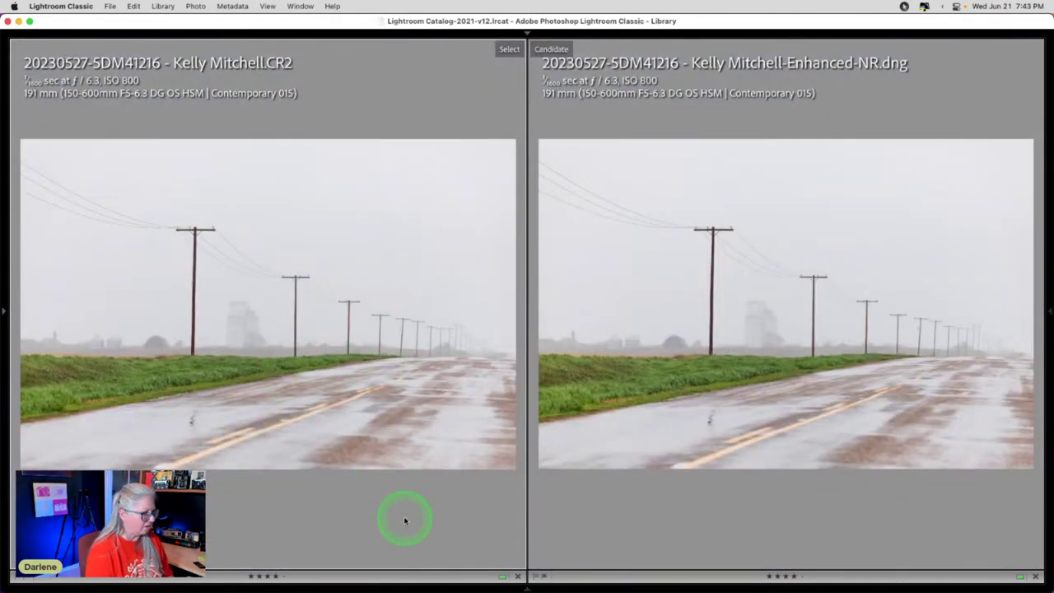
Select only the enhanced DNG in the photo grid and open it for developing.
key(g)
click(732, 431)
click(45, 257)
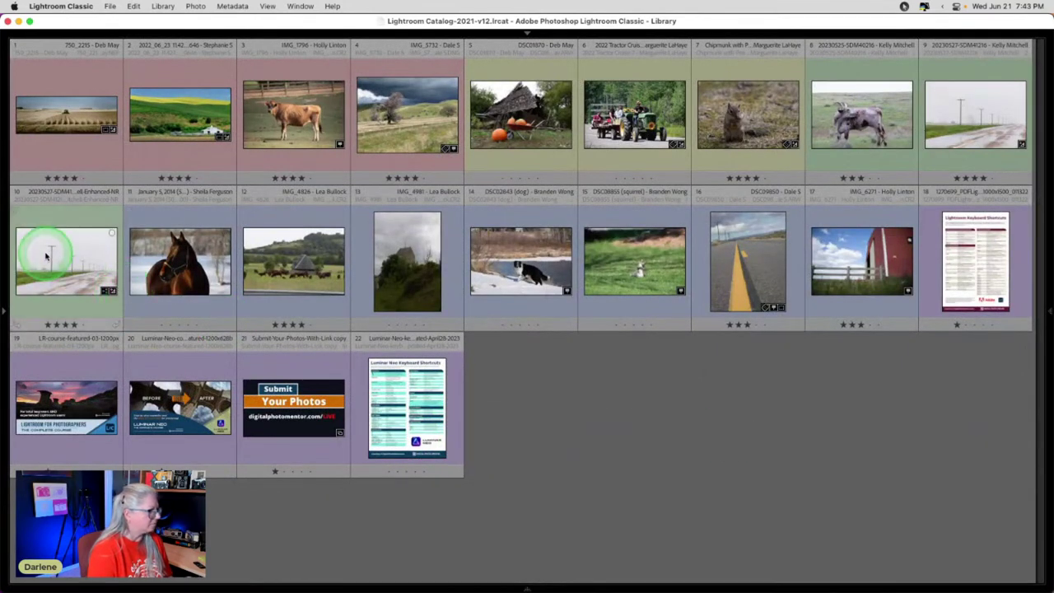
double_click(46, 257)
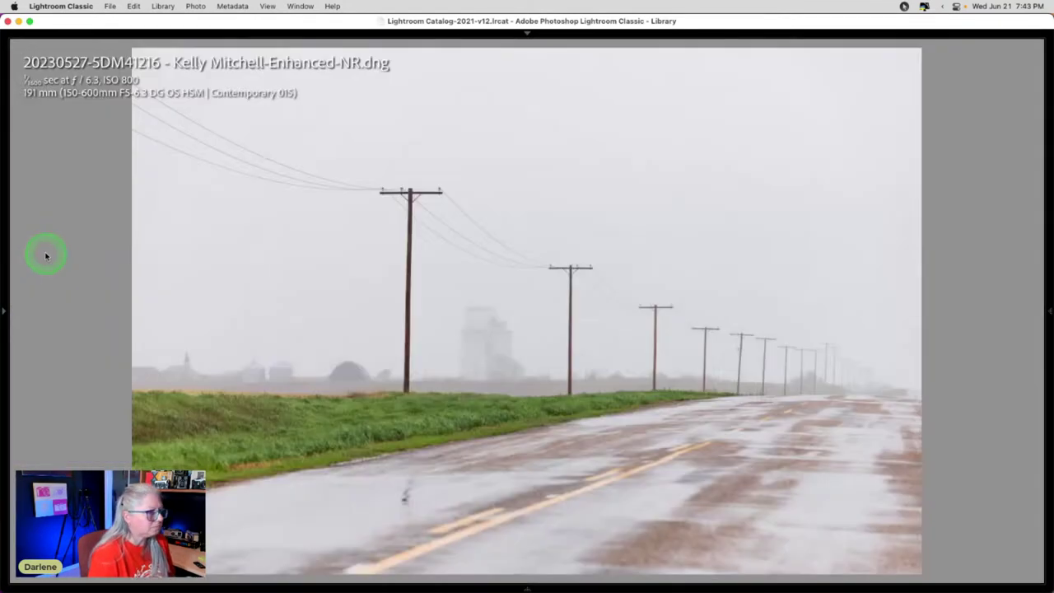
key(d)
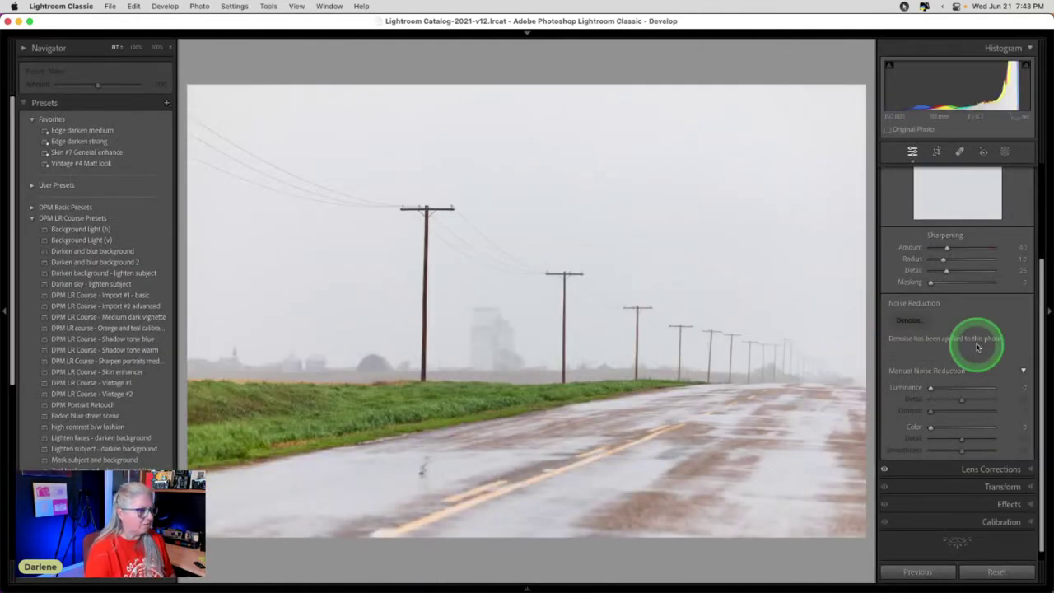
Open the basic adjustments and flip the enhanced road photo horizontally.
drag(1042, 304, 1011, 221)
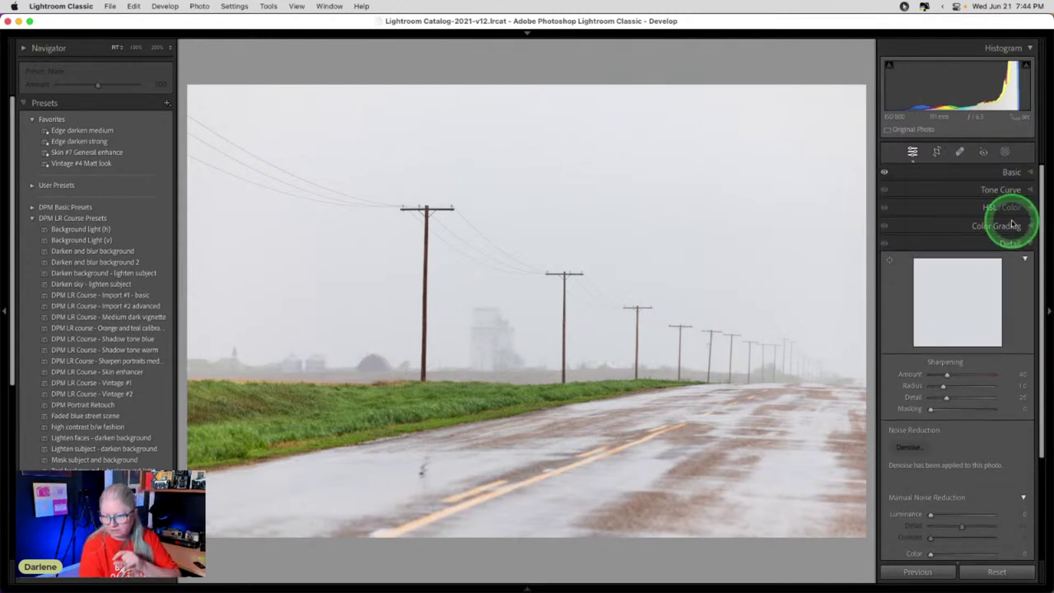
click(1010, 172)
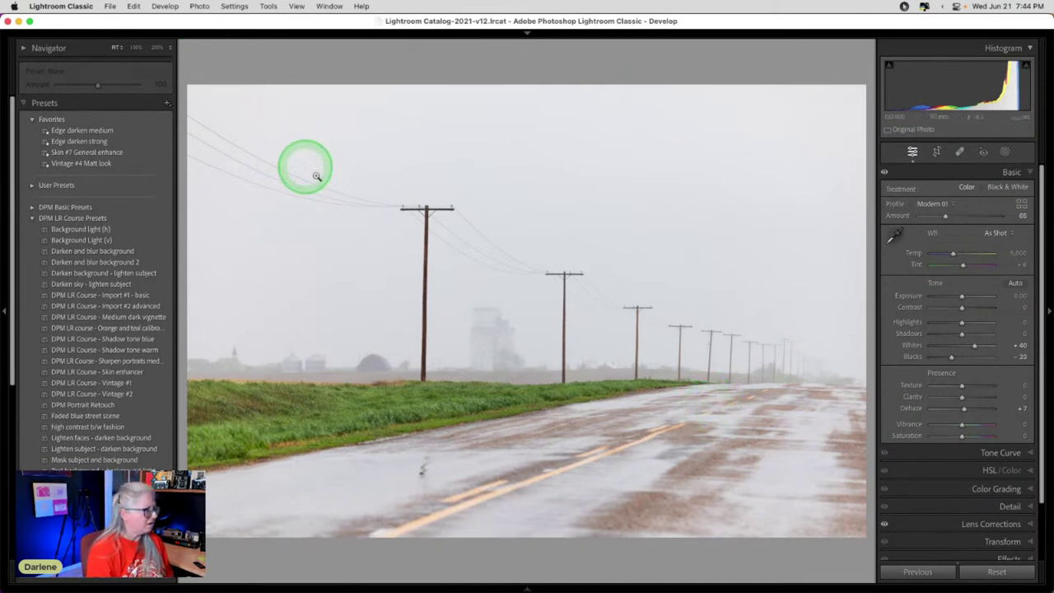
click(199, 6)
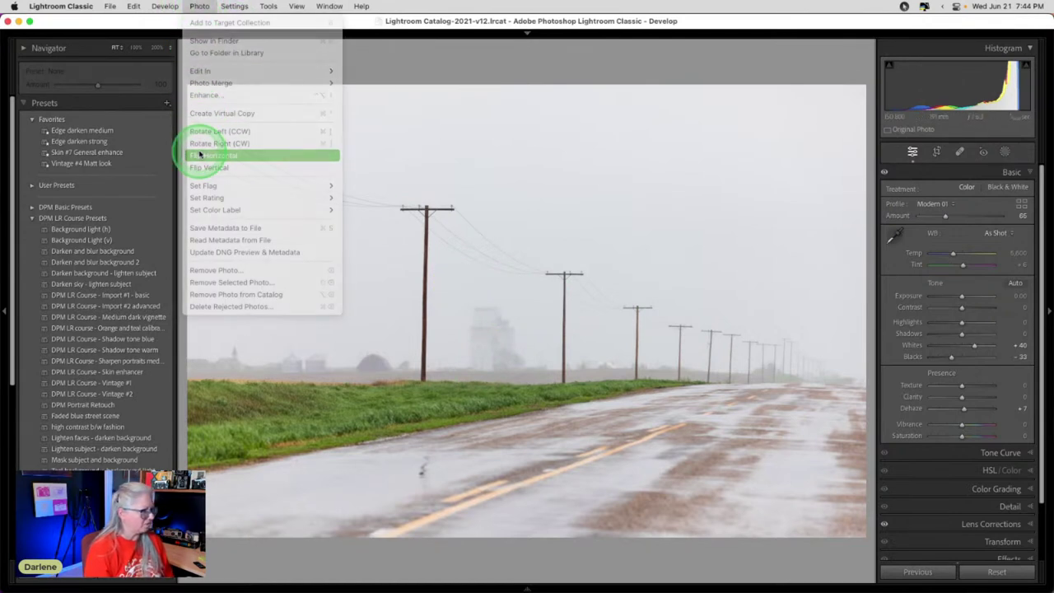
click(200, 154)
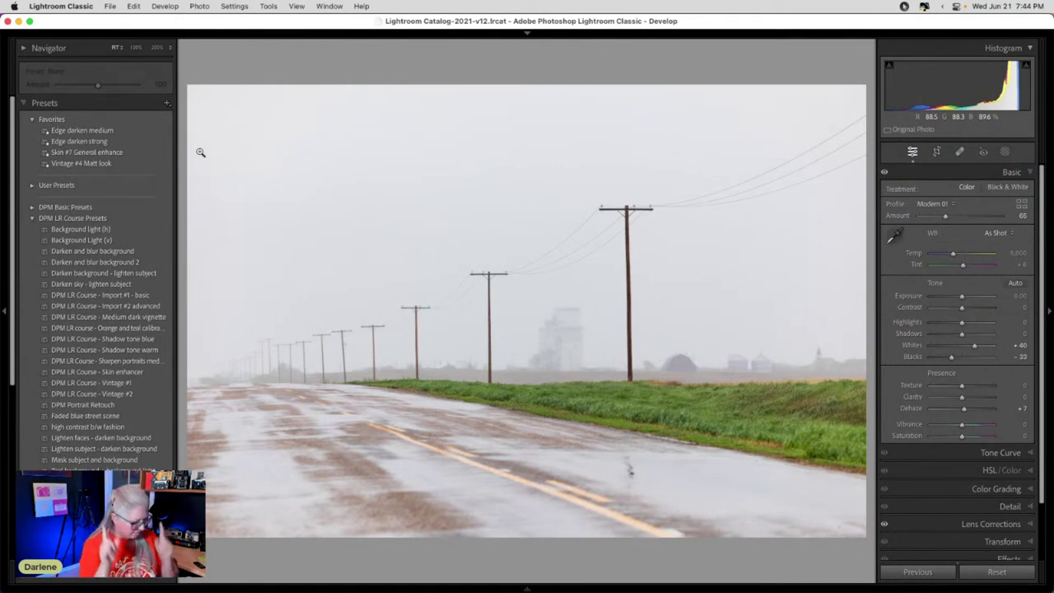
Crop the photo at its original aspect ratio, trimming the road foreground and the side beyond the nearest utility pole.
key(r)
click(341, 171)
click(651, 139)
click(859, 534)
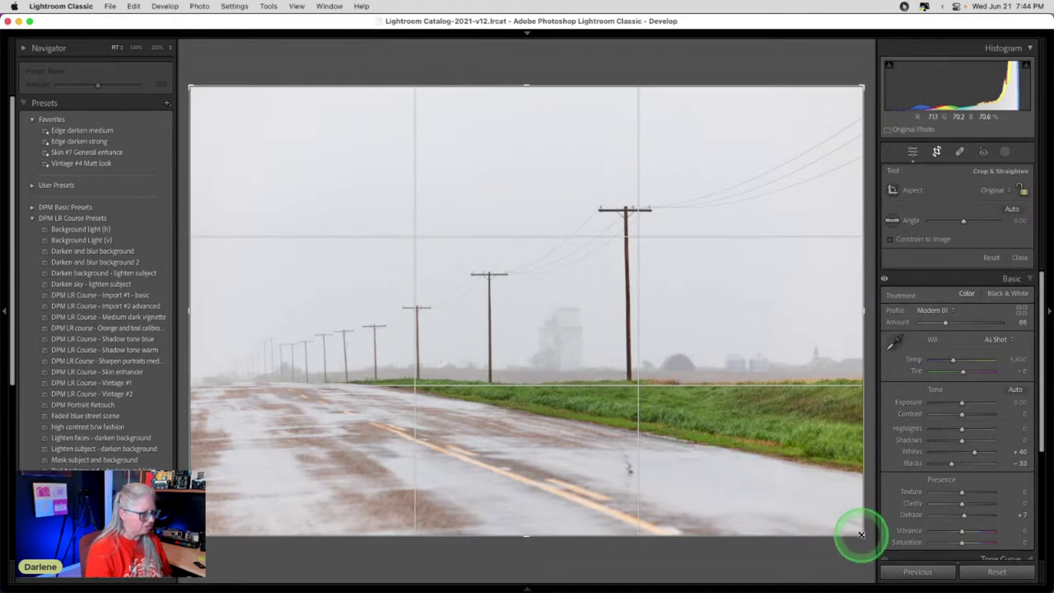
drag(859, 534, 783, 495)
drag(642, 442, 639, 356)
drag(567, 333, 568, 347)
key(Return)
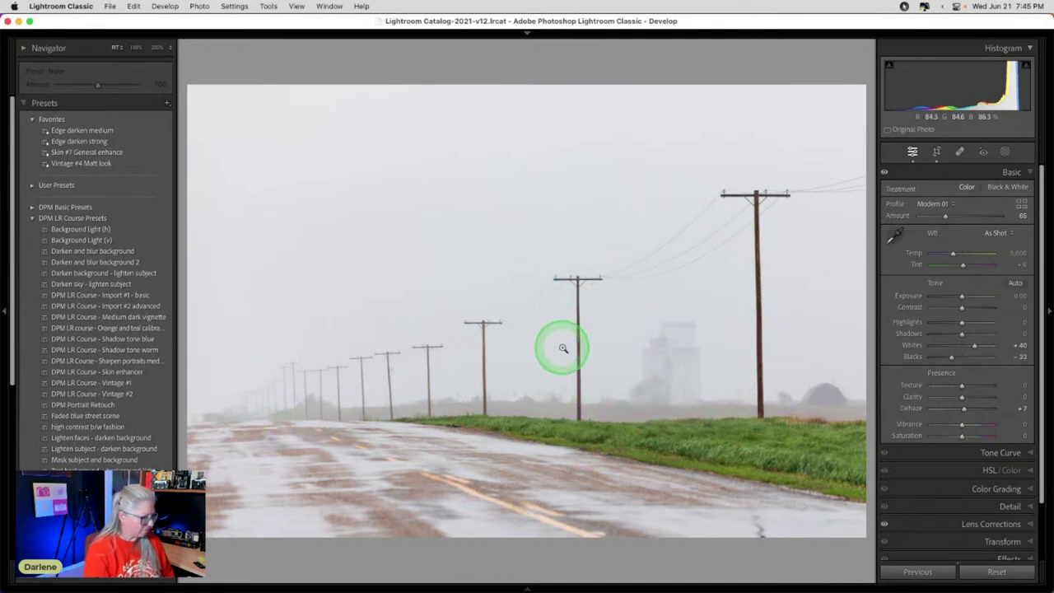
Reposition the photo inside the crop frame to show slightly more of the scene beyond the nearest utility pole and more sky.
key(r)
drag(565, 348, 546, 348)
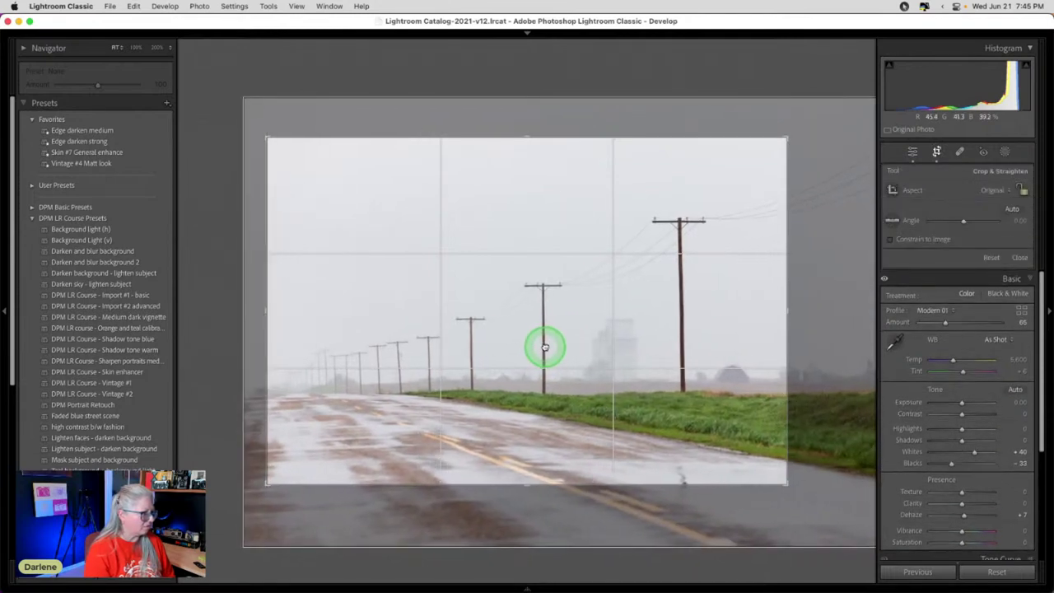
drag(493, 438, 494, 447)
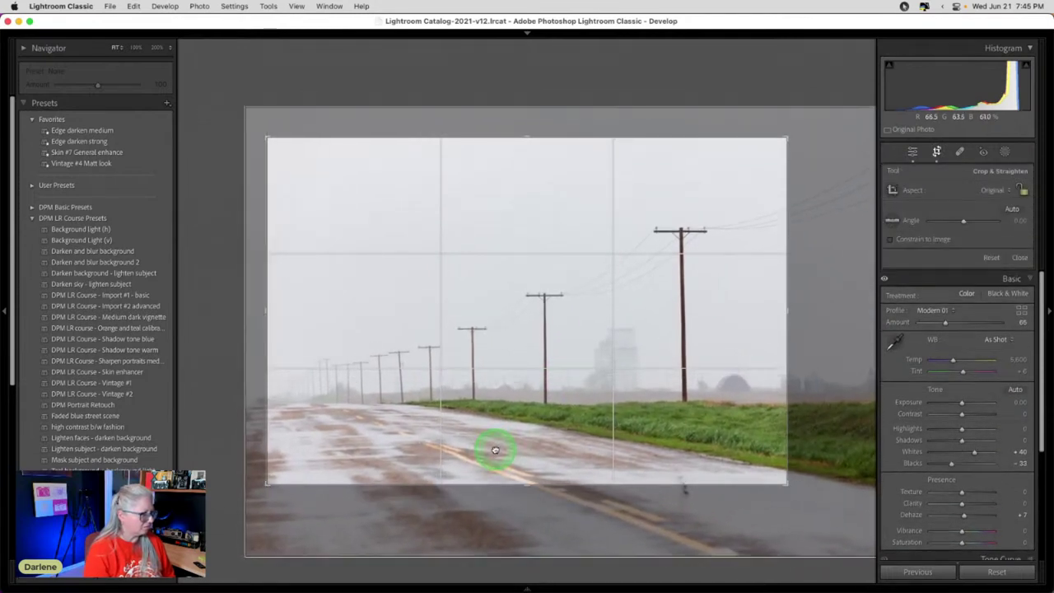
key(Return)
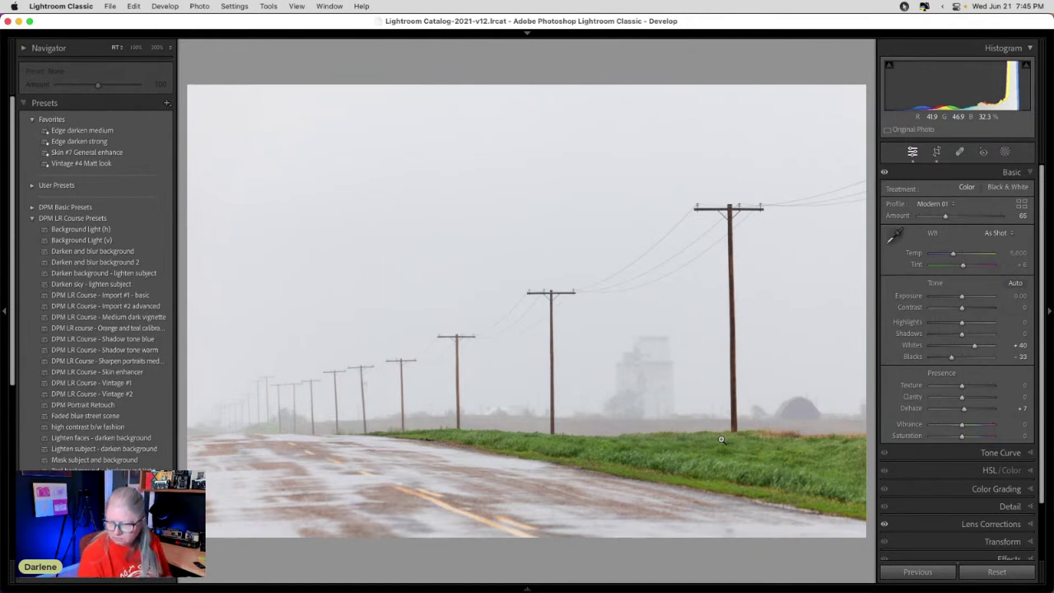
click(704, 435)
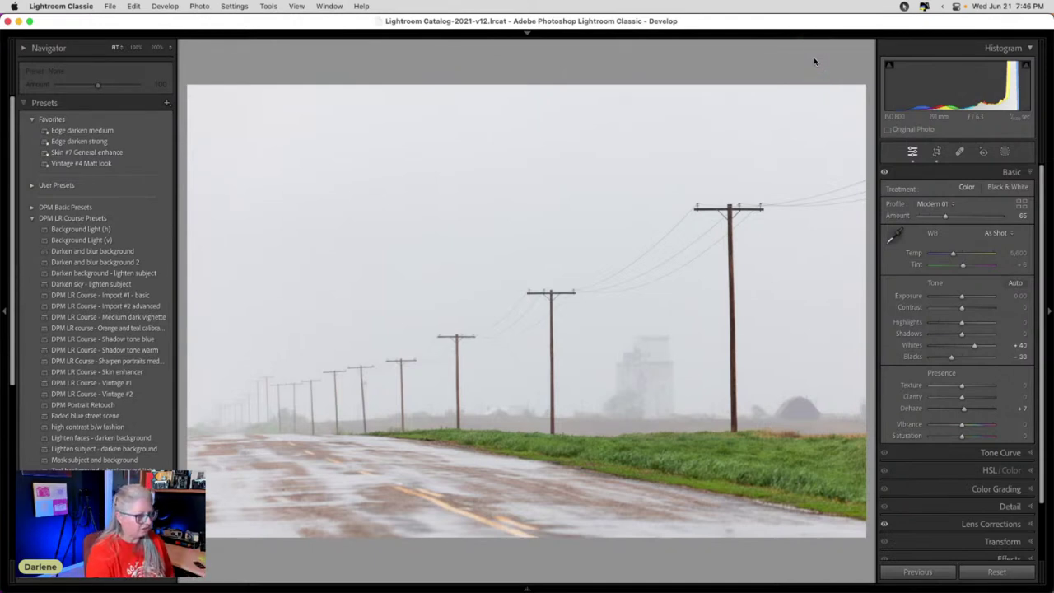
Add a light post-crop vignette with amount +31, midpoint 44, roundness -30 and feather 100.
scroll(905, 321, down, 1)
scroll(905, 321, down, 1)
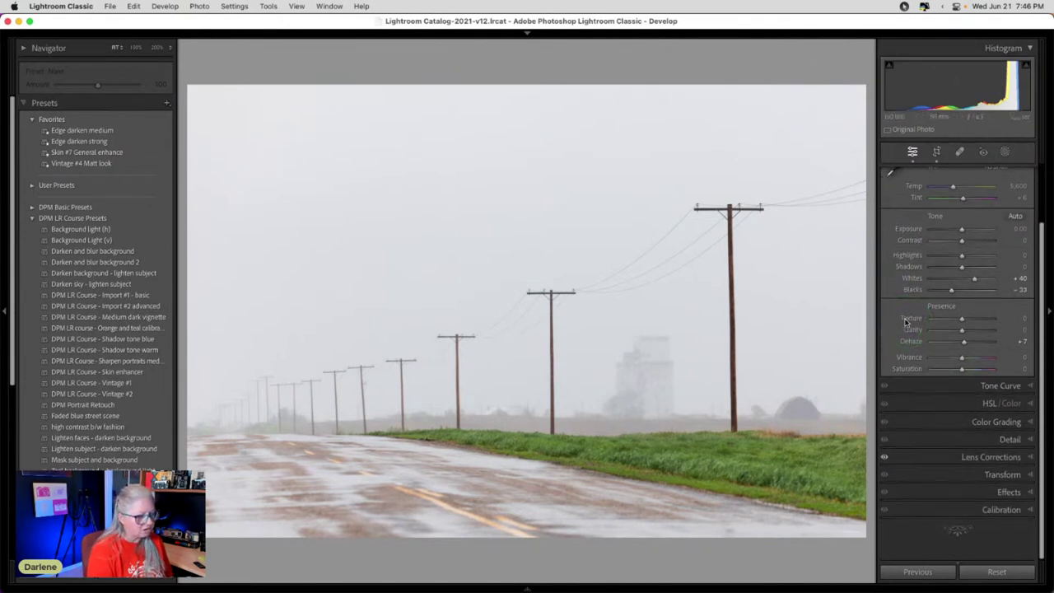
click(1008, 495)
drag(959, 334, 994, 333)
mouse_move(963, 370)
mouse_down()
mouse_move(931, 370)
mouse_move(951, 357)
mouse_move(950, 344)
mouse_move(928, 370)
mouse_move(983, 371)
mouse_move(971, 369)
mouse_up()
drag(992, 335, 974, 335)
drag(941, 348, 964, 329)
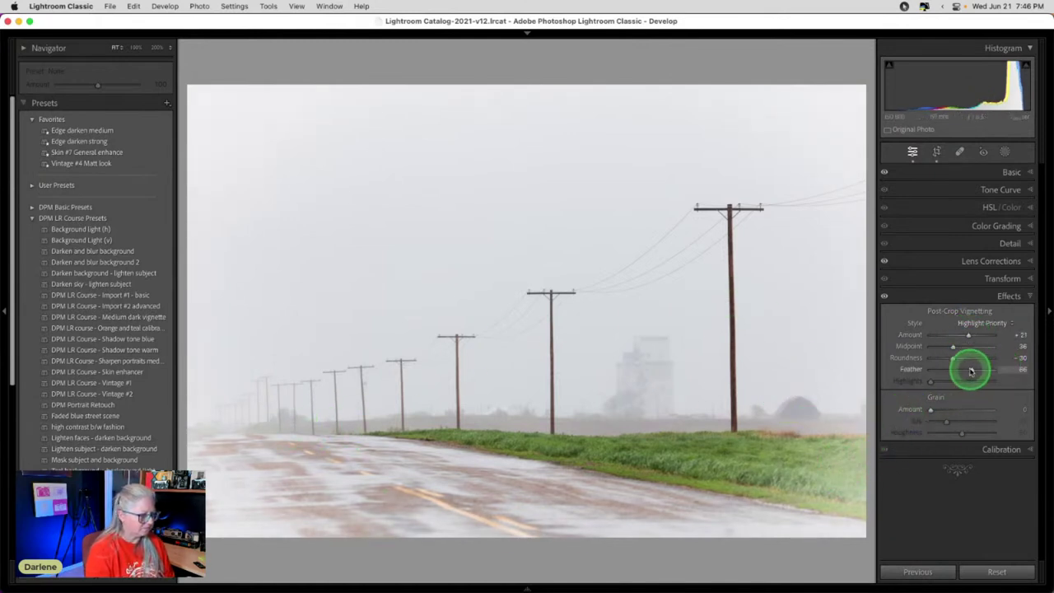
drag(965, 370, 1015, 370)
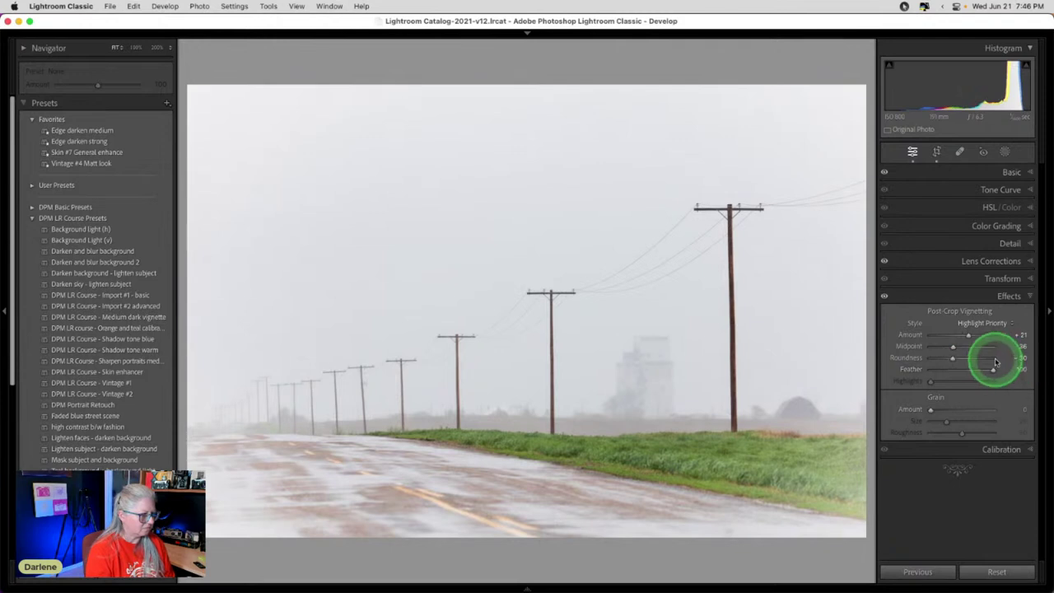
mouse_move(970, 338)
mouse_down()
mouse_move(945, 347)
mouse_move(959, 348)
mouse_up()
drag(970, 334, 973, 336)
Compare the road photo with and without the vignette effect, and collapse the effect settings.
click(883, 297)
click(883, 296)
click(884, 296)
click(883, 297)
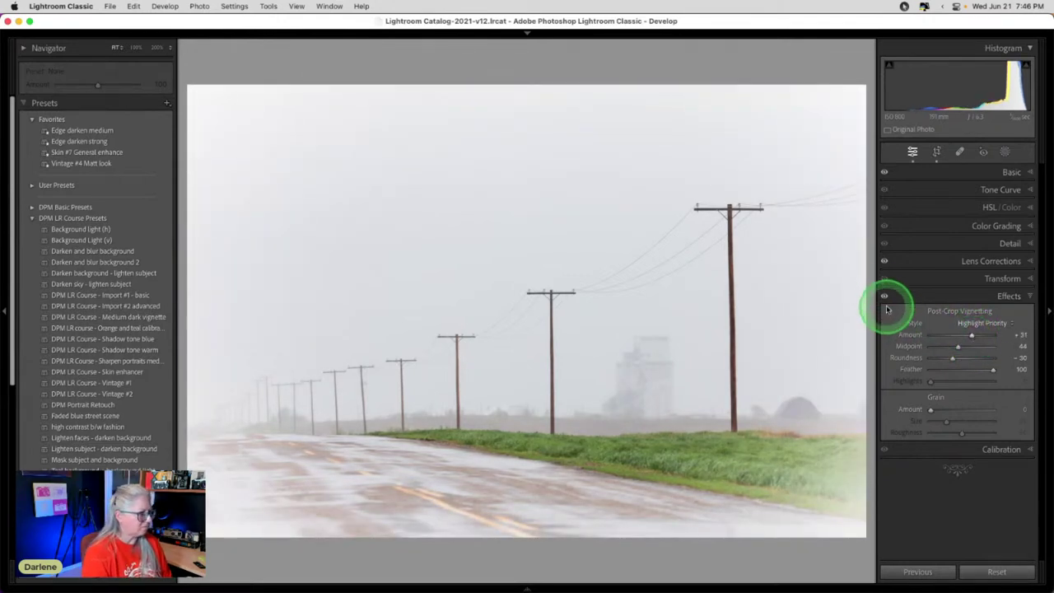
click(956, 296)
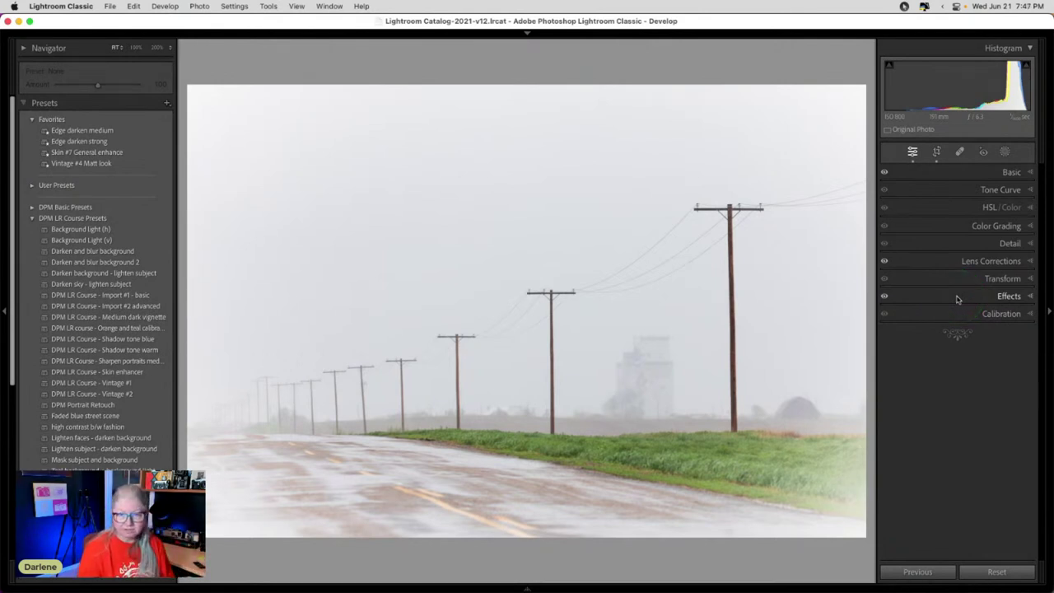
Create a radial gradient mask centred on the distant grain elevator.
click(1011, 173)
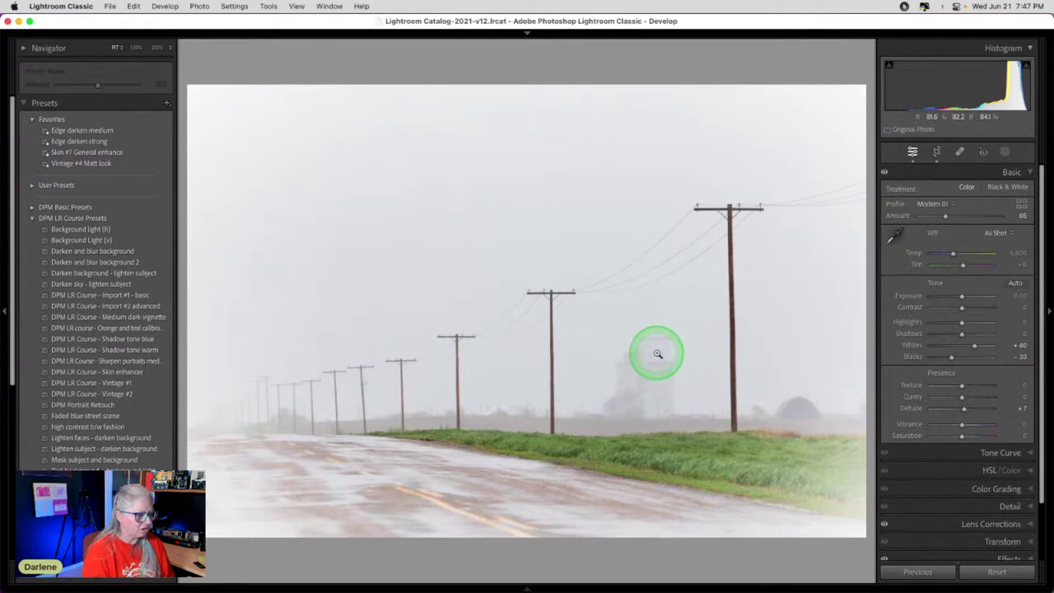
click(1005, 151)
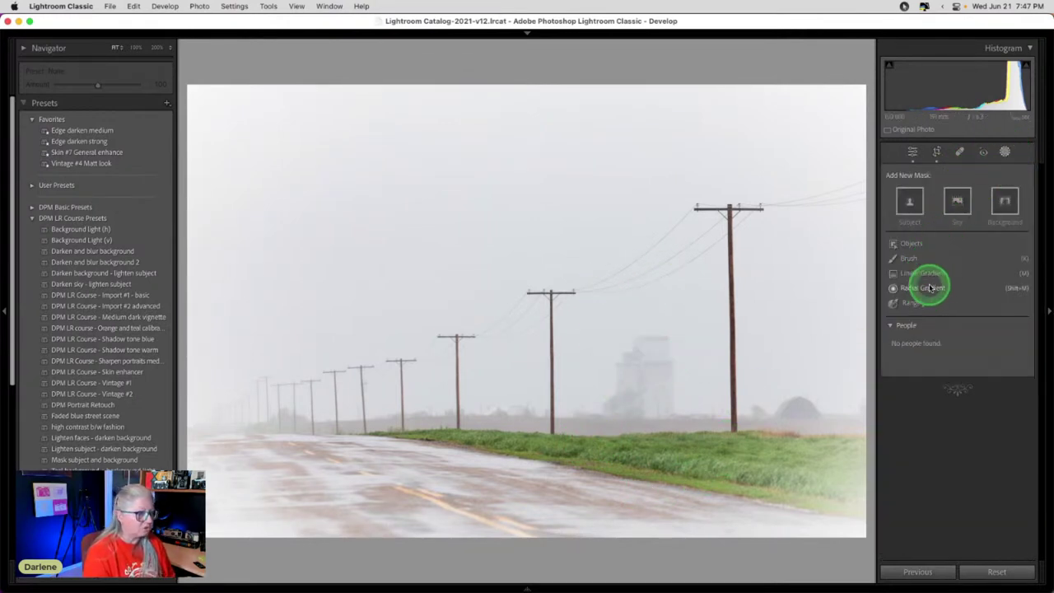
click(931, 287)
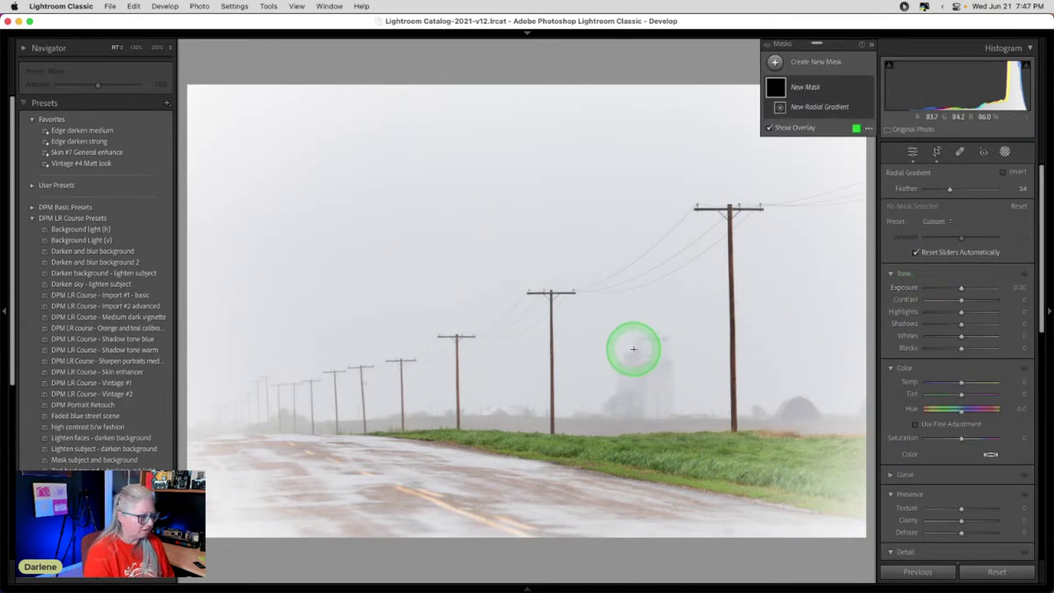
drag(636, 360, 651, 395)
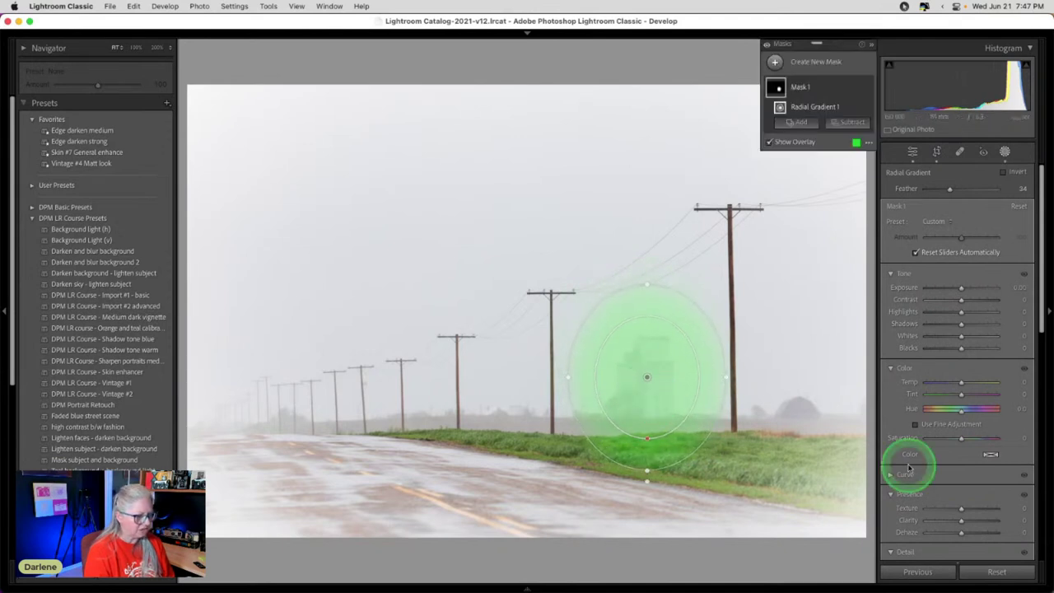
Widen the grain elevator's radial mask and set its dehaze to 24, blacks to -21 and exposure to -0.04.
scroll(926, 478, down, 3)
drag(960, 477, 968, 477)
drag(724, 375, 806, 396)
drag(698, 389, 705, 392)
drag(968, 478, 968, 478)
drag(960, 294, 957, 294)
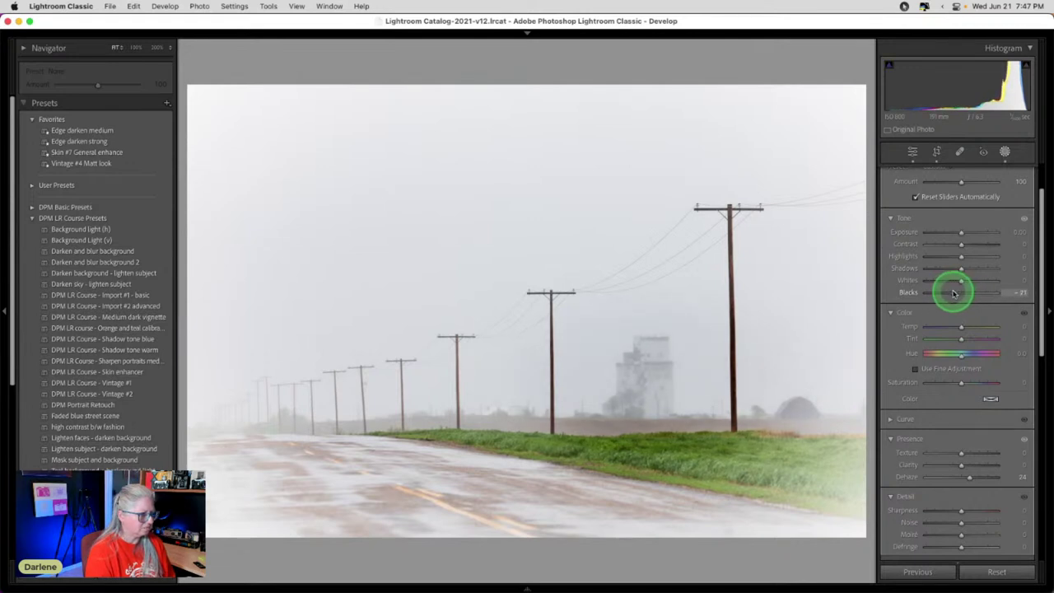
click(960, 234)
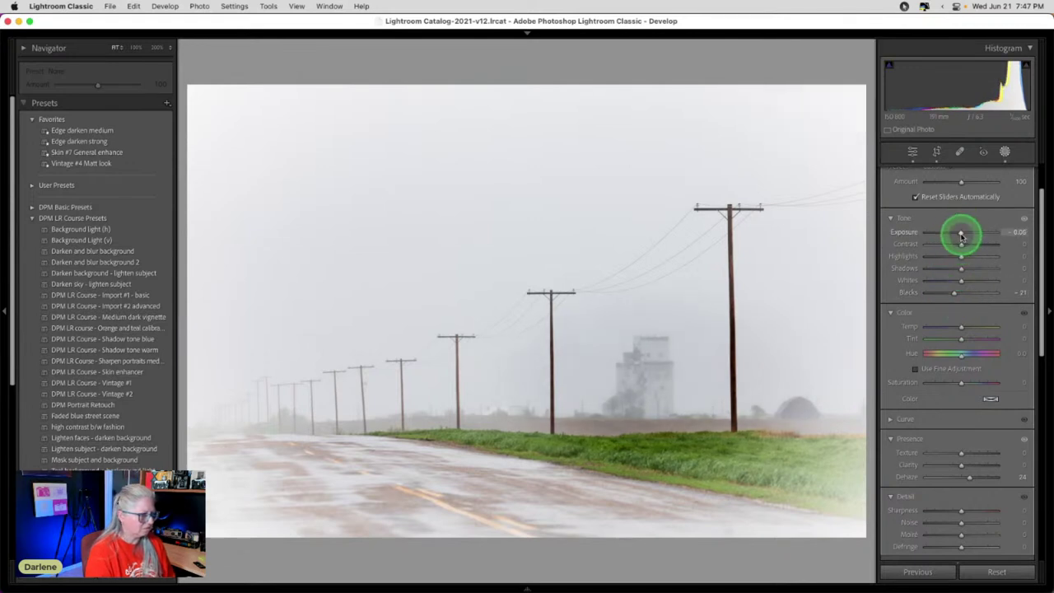
Reshape the radial mask into a flatter ellipse, recentre it on the grain elevator and finish masking.
key(shift+m)
drag(656, 378, 653, 459)
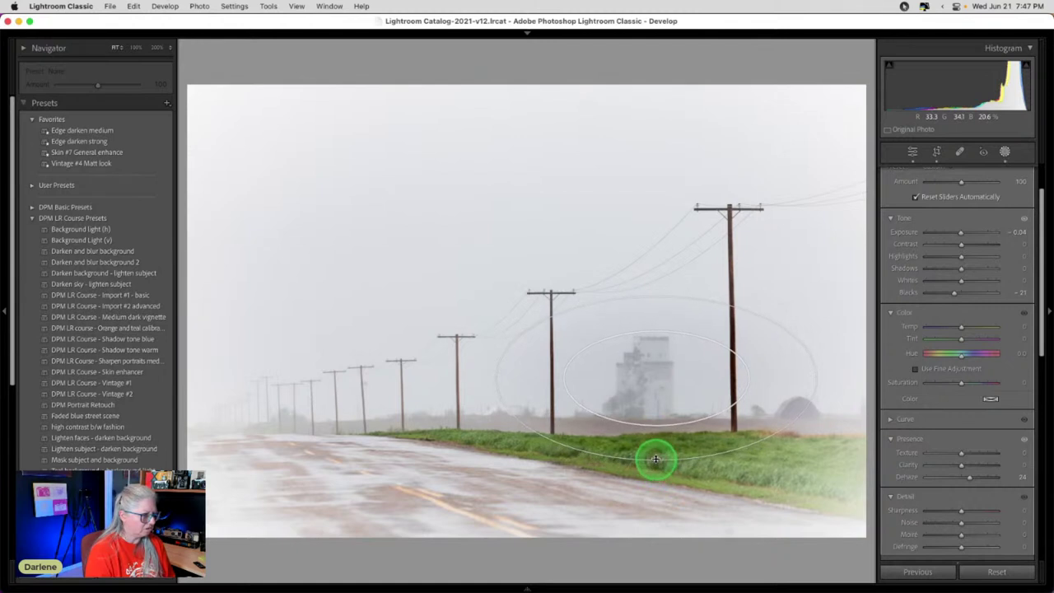
drag(666, 388, 652, 367)
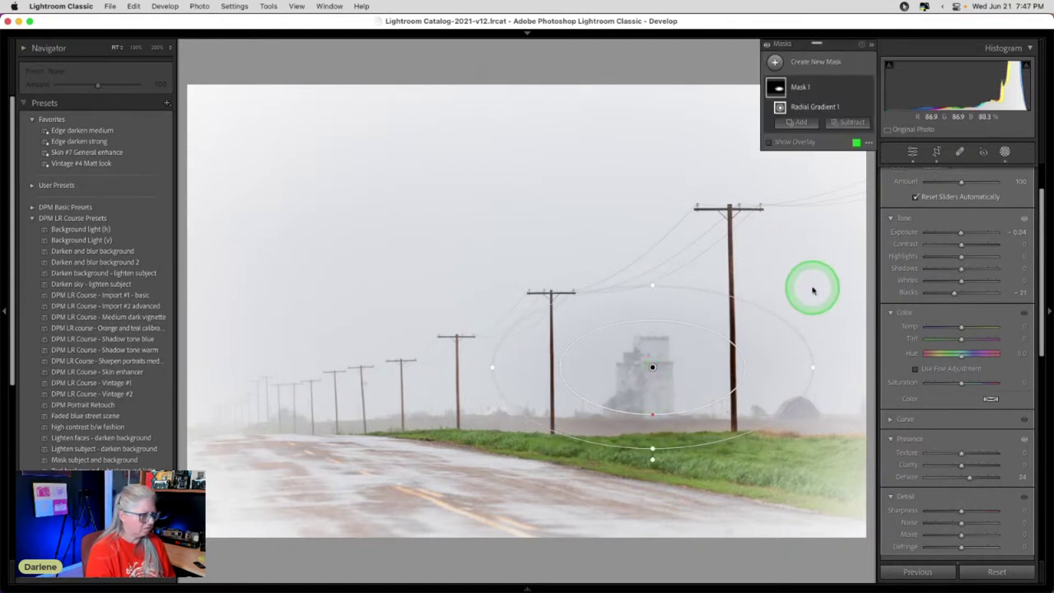
click(1004, 151)
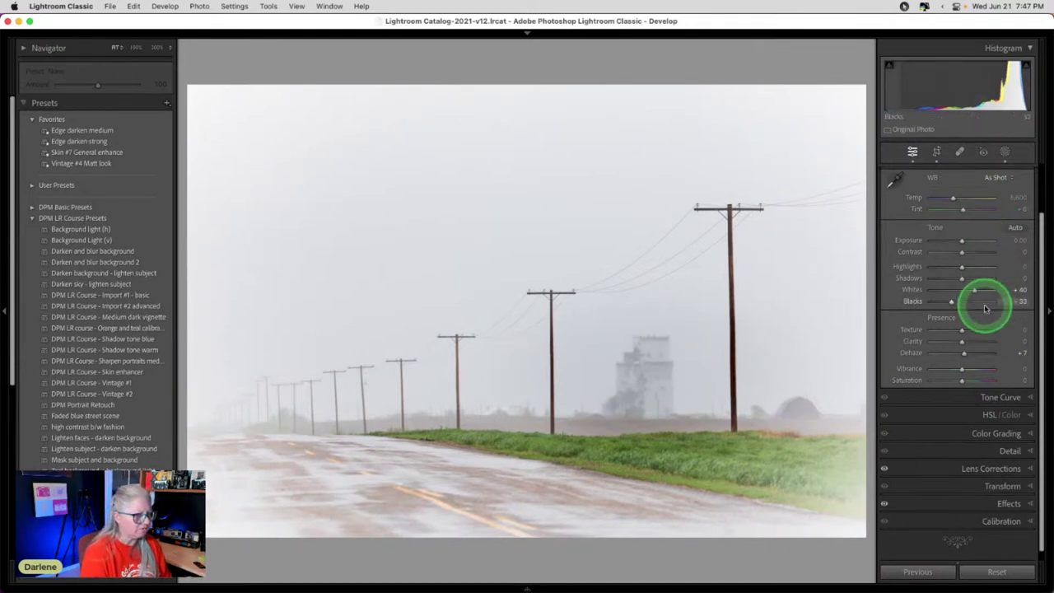
Try the black and white treatment on the road photo and open its black and white mix.
scroll(986, 307, up, 2)
click(996, 188)
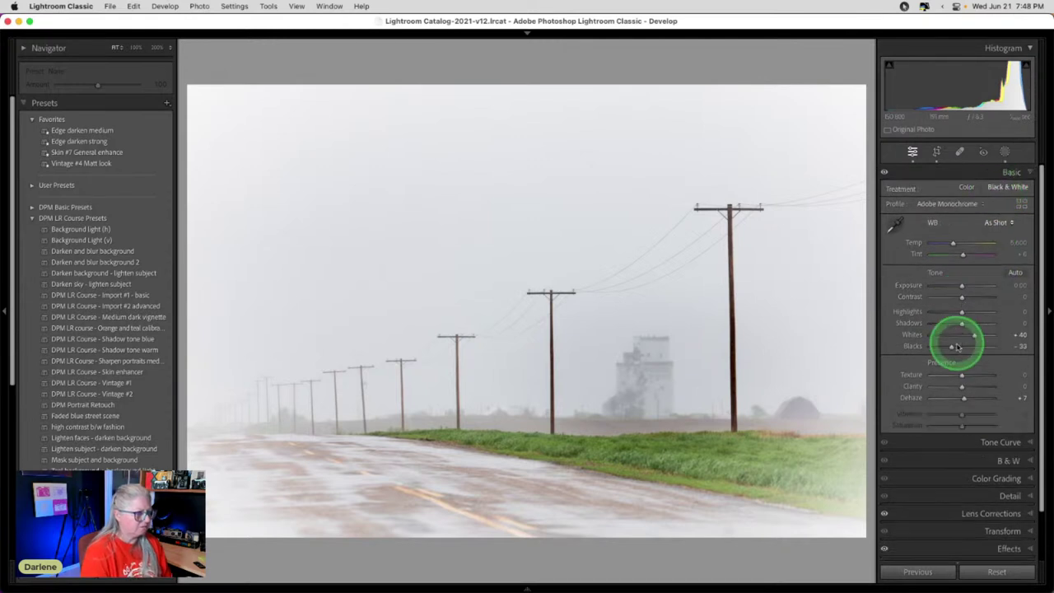
scroll(953, 345, down, 2)
click(966, 395)
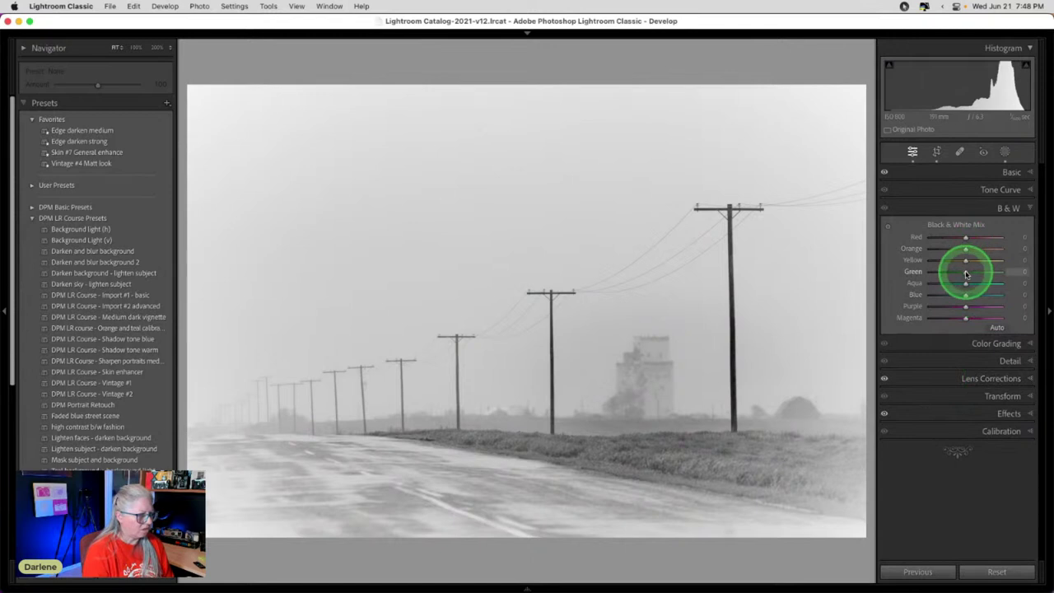
Try a mix of red +50, orange +24, yellow -33, green -24, blue +54 and purple +50, and return the photo to color.
click(886, 226)
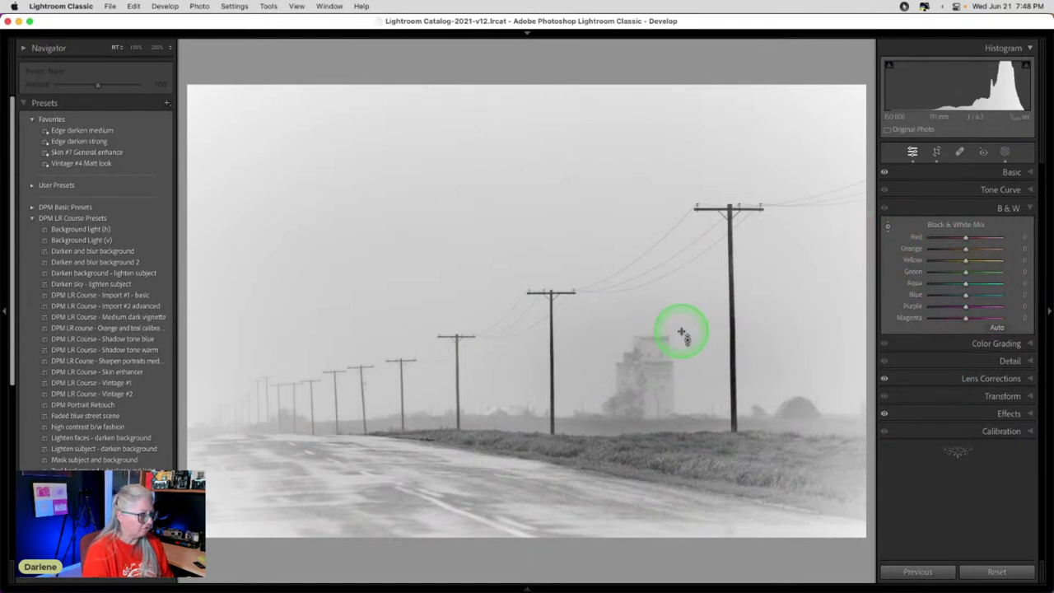
drag(701, 318, 684, 440)
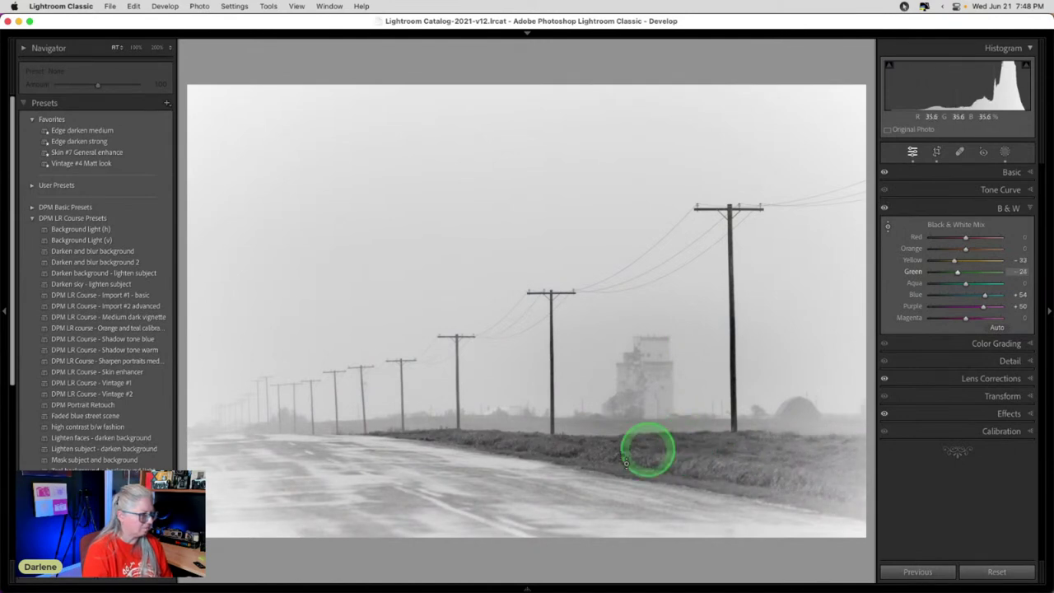
drag(500, 510, 496, 451)
mouse_move(978, 239)
mouse_down()
mouse_move(964, 238)
mouse_move(984, 237)
mouse_up()
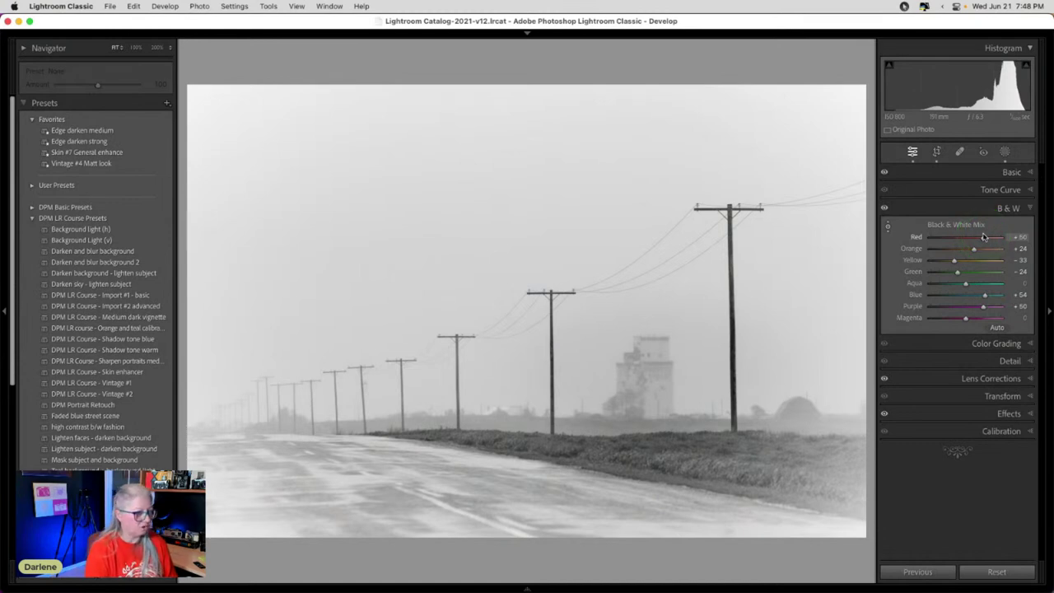
click(1011, 172)
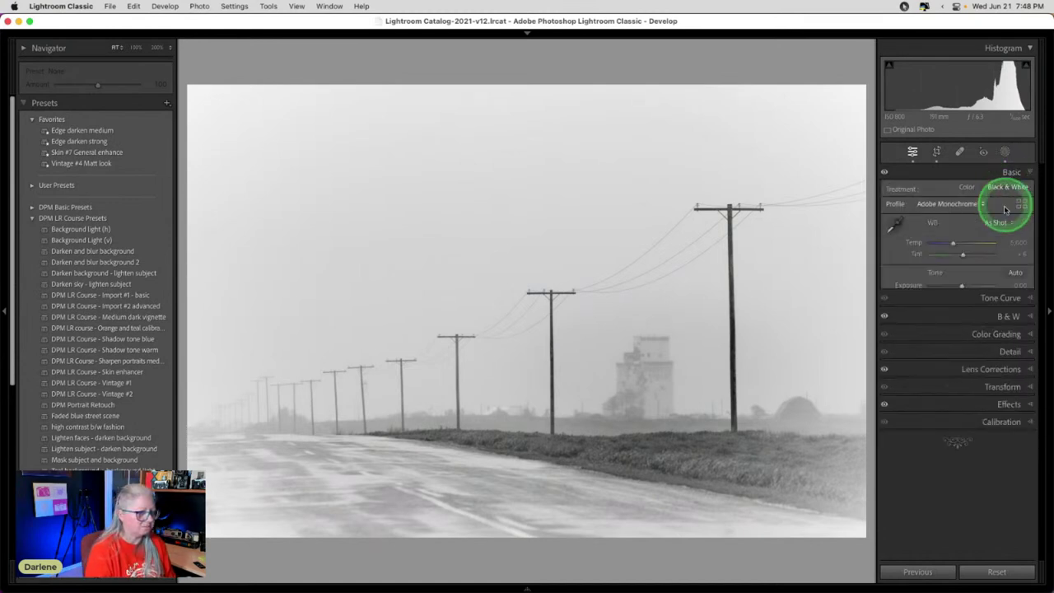
click(967, 187)
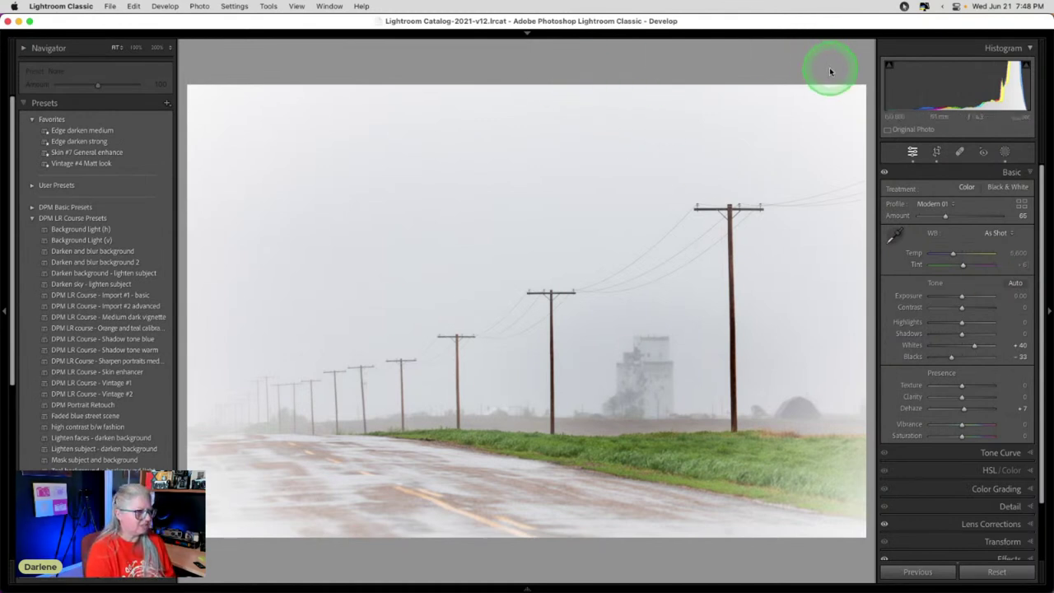
Compare the edited color photo with its before version.
key(backslash)
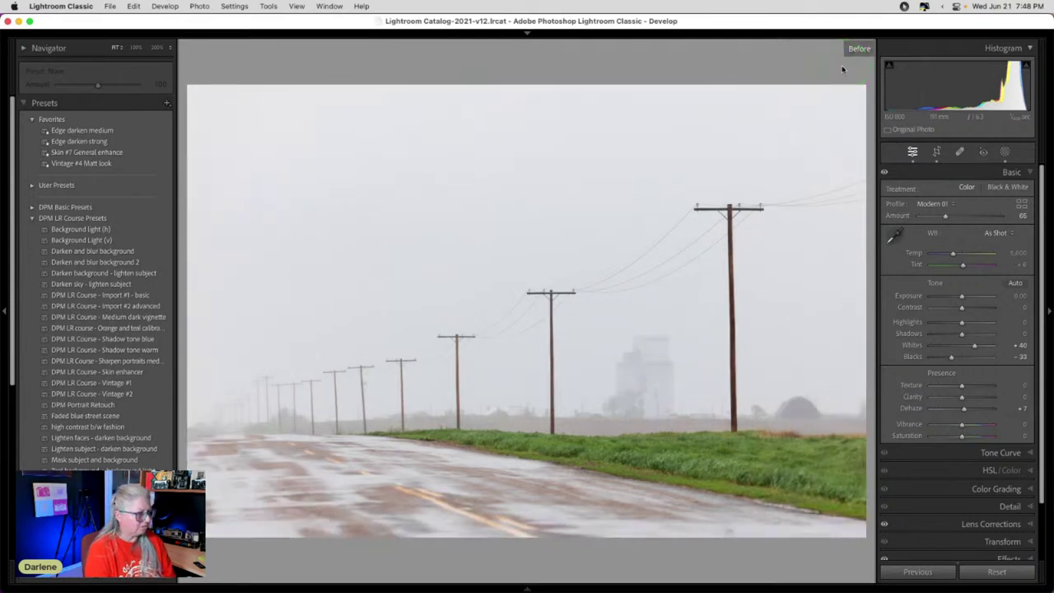
key(backslash)
key(backslash)
key(backslash)
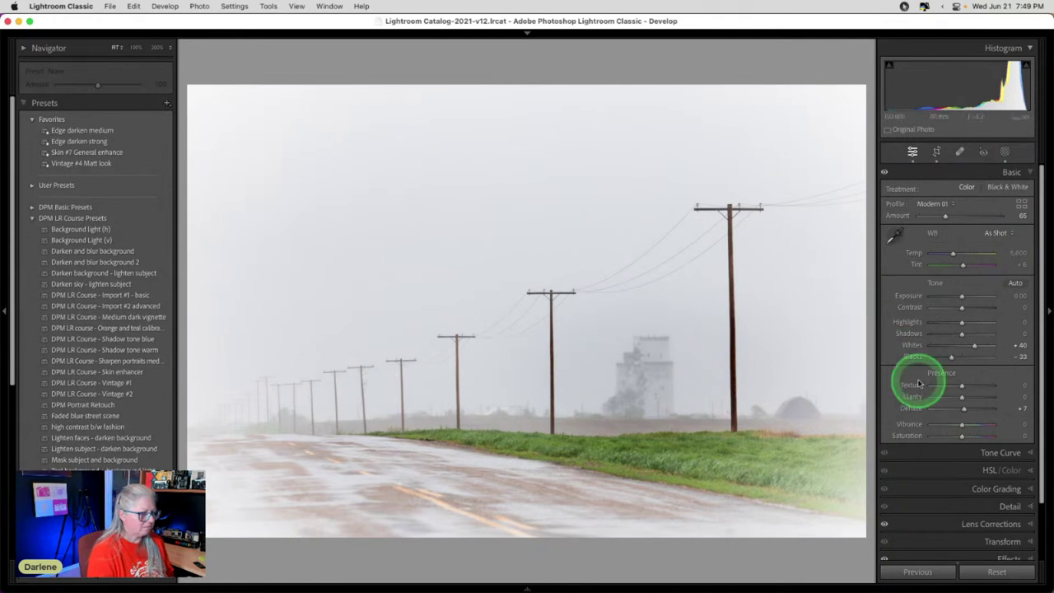
Mute the photo's colors by setting saturation to -17, keeping vibrance at 0.
drag(960, 436, 944, 436)
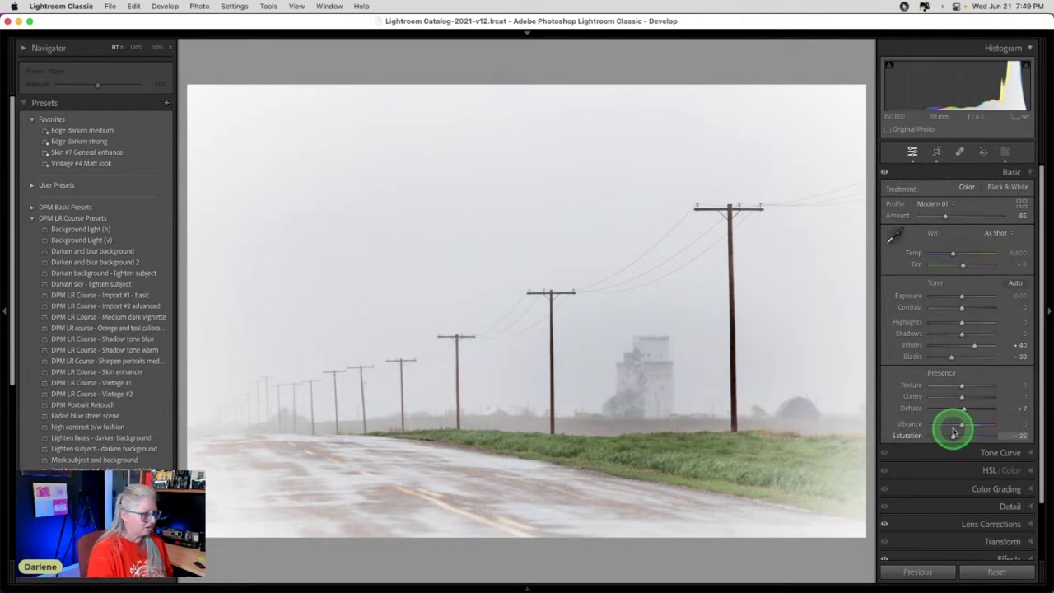
drag(962, 425, 953, 424)
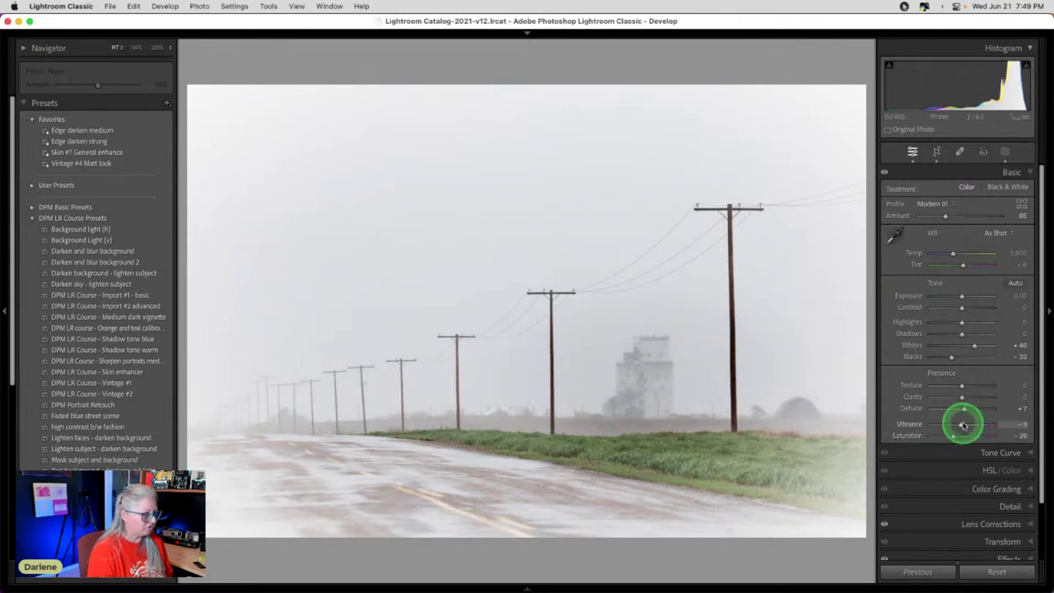
double_click(950, 434)
mouse_move(959, 424)
mouse_down()
mouse_move(939, 420)
mouse_move(972, 421)
mouse_move(916, 424)
mouse_move(1016, 419)
mouse_move(812, 423)
mouse_move(957, 423)
mouse_move(957, 436)
mouse_move(959, 428)
mouse_up()
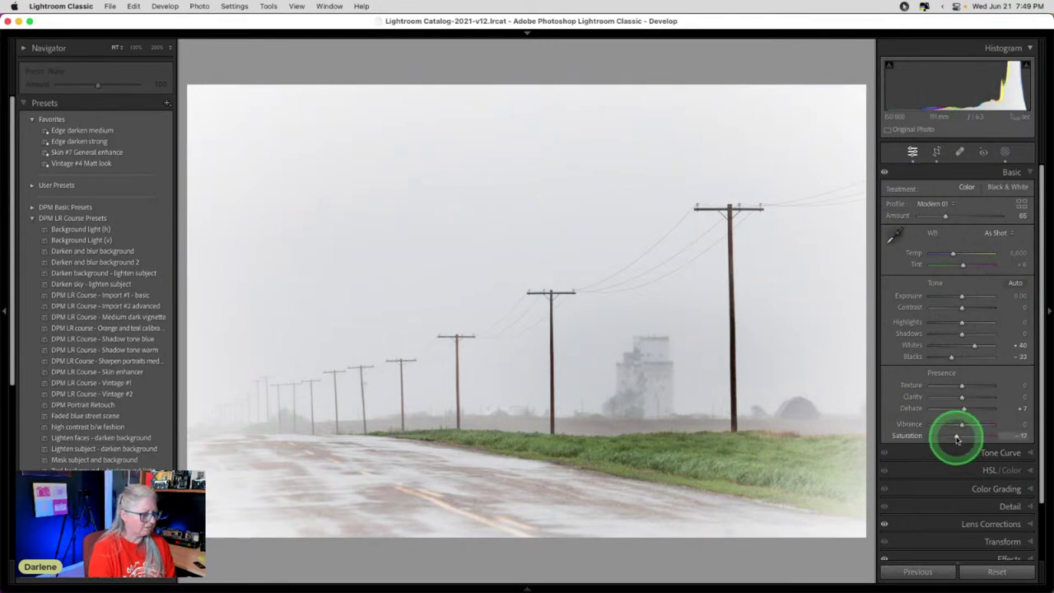
Tint the shadows blue with Color Grading, using hue 226 and saturation 41.
click(946, 489)
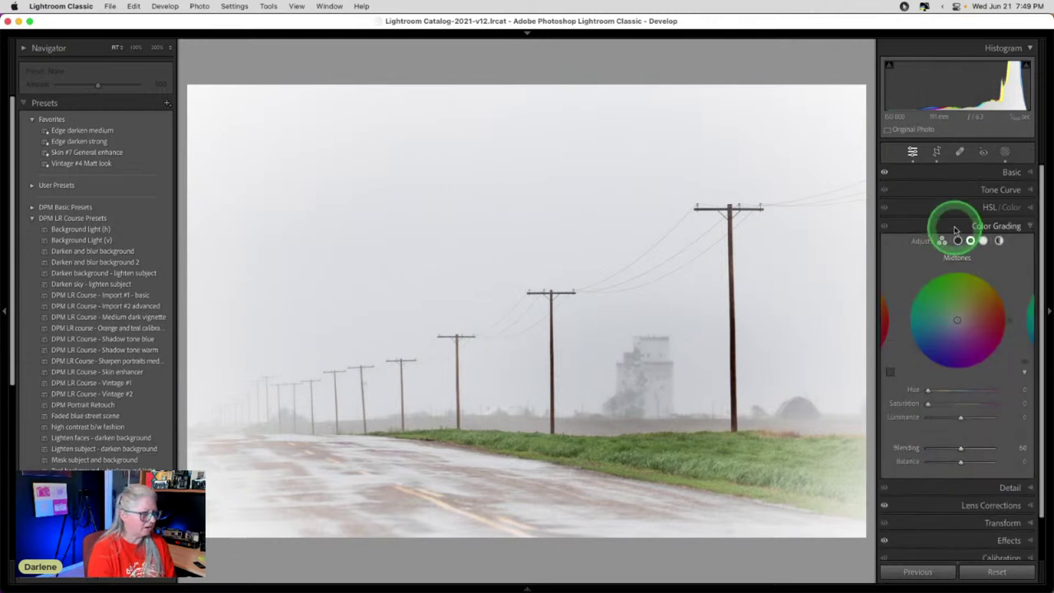
click(982, 242)
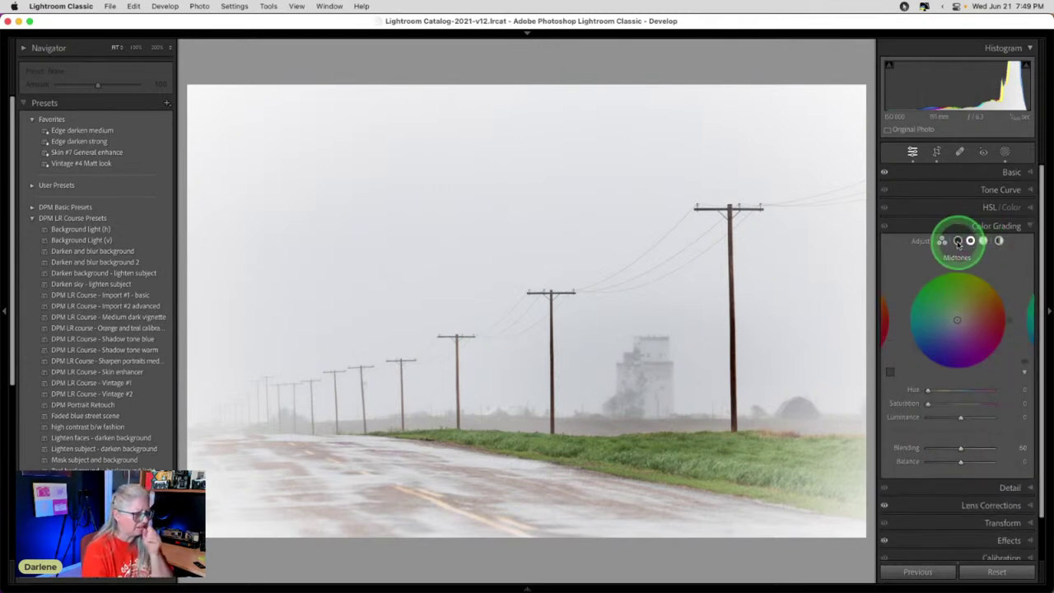
click(957, 241)
mouse_move(928, 409)
mouse_down()
mouse_move(960, 402)
mouse_move(925, 389)
mouse_move(937, 392)
mouse_up()
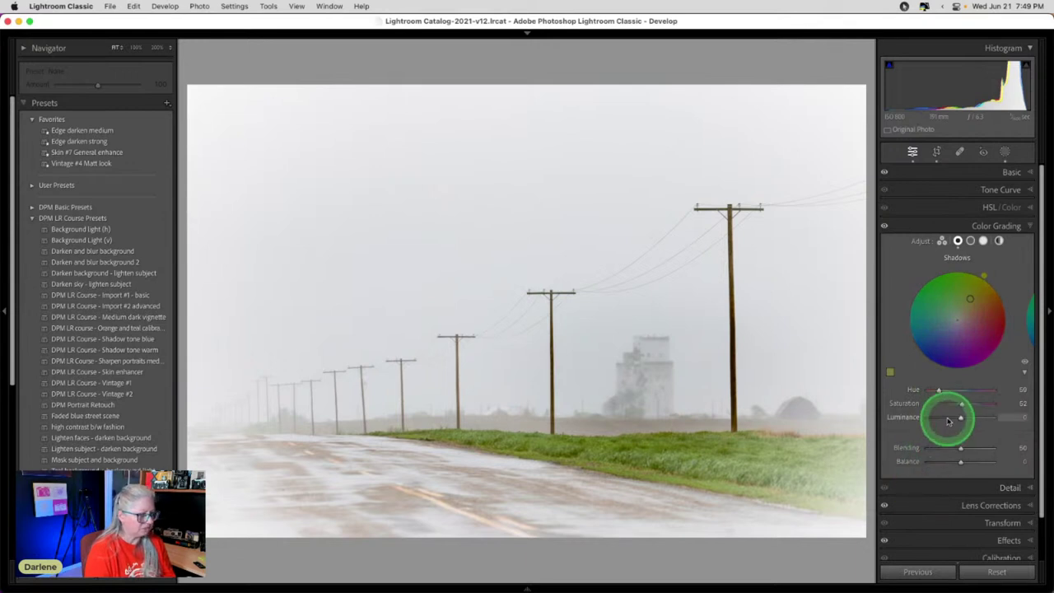
mouse_move(963, 404)
mouse_down()
mouse_move(934, 404)
mouse_move(970, 402)
mouse_up()
drag(983, 278, 939, 354)
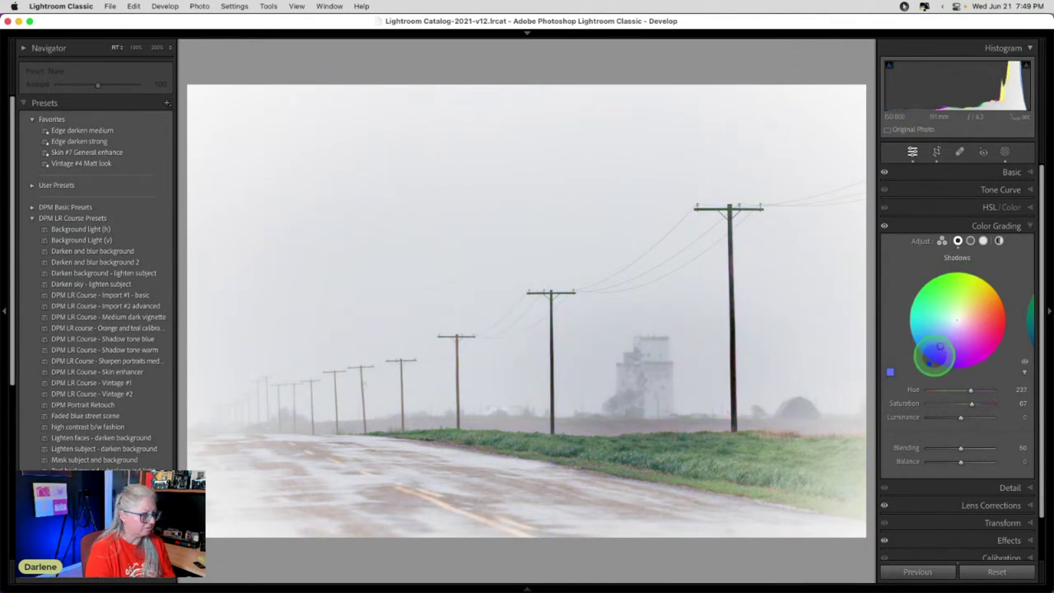
drag(969, 404, 949, 396)
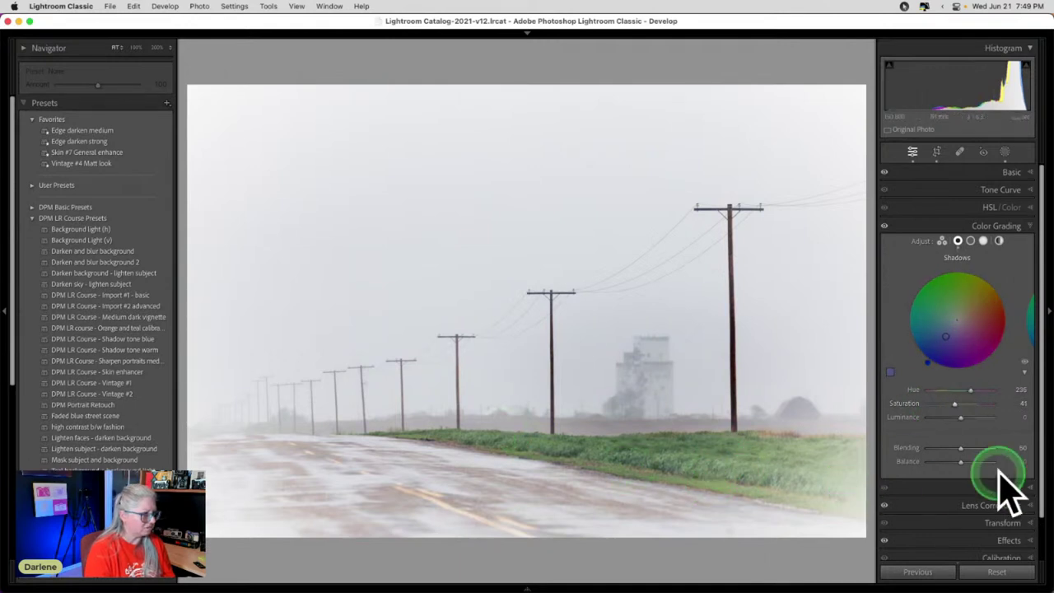
Try a yellow highlight tint in Color Grading, and set the highlights to blue with hue 227 and saturation 20.
click(983, 240)
drag(980, 281, 986, 278)
drag(927, 404, 955, 403)
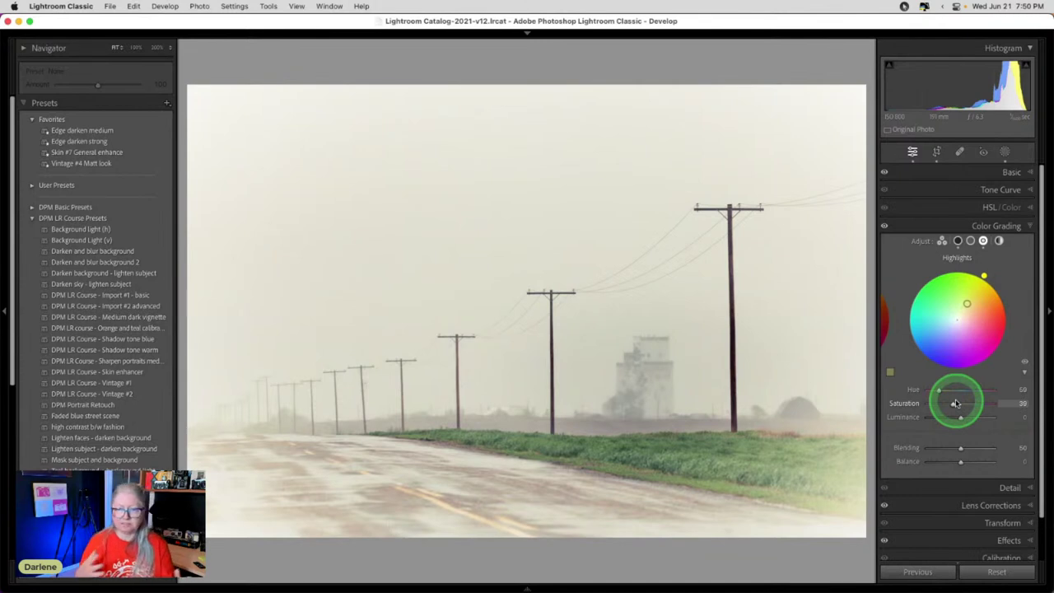
drag(955, 379, 919, 349)
Try an orange and a green shadow tint, ending at hue 115 with reduced saturation, and compare the photo with and without Color Grading.
click(958, 241)
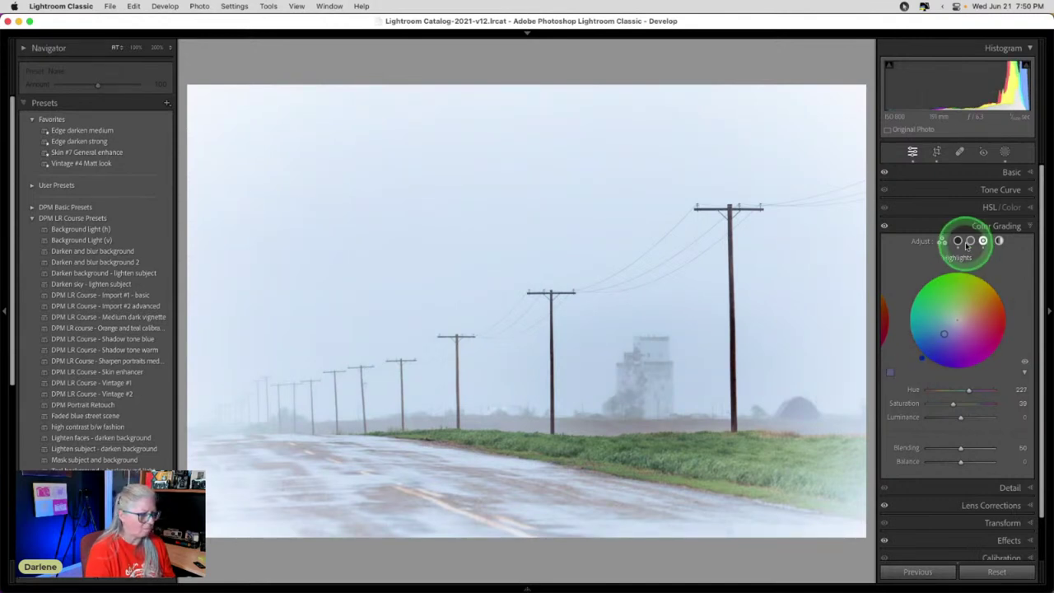
mouse_move(993, 274)
mouse_down()
mouse_move(985, 276)
mouse_move(995, 285)
mouse_up()
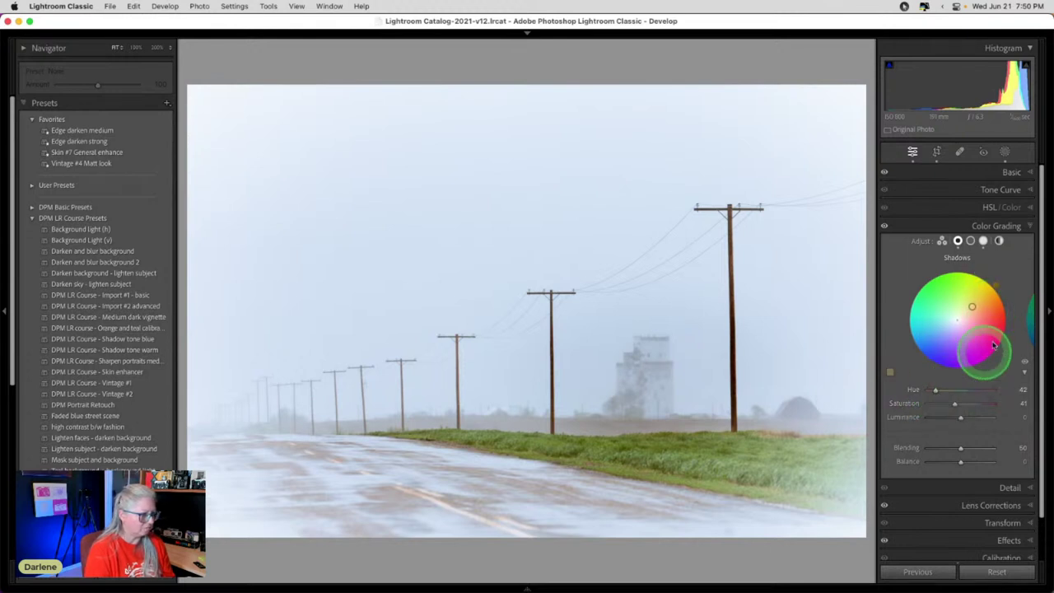
mouse_move(1000, 285)
mouse_down()
mouse_move(995, 366)
mouse_move(939, 377)
mouse_move(992, 368)
mouse_move(904, 321)
mouse_move(934, 275)
mouse_move(913, 293)
mouse_move(939, 272)
mouse_up()
mouse_move(954, 403)
mouse_down()
mouse_move(972, 402)
mouse_move(908, 397)
mouse_move(953, 399)
mouse_move(947, 390)
mouse_up()
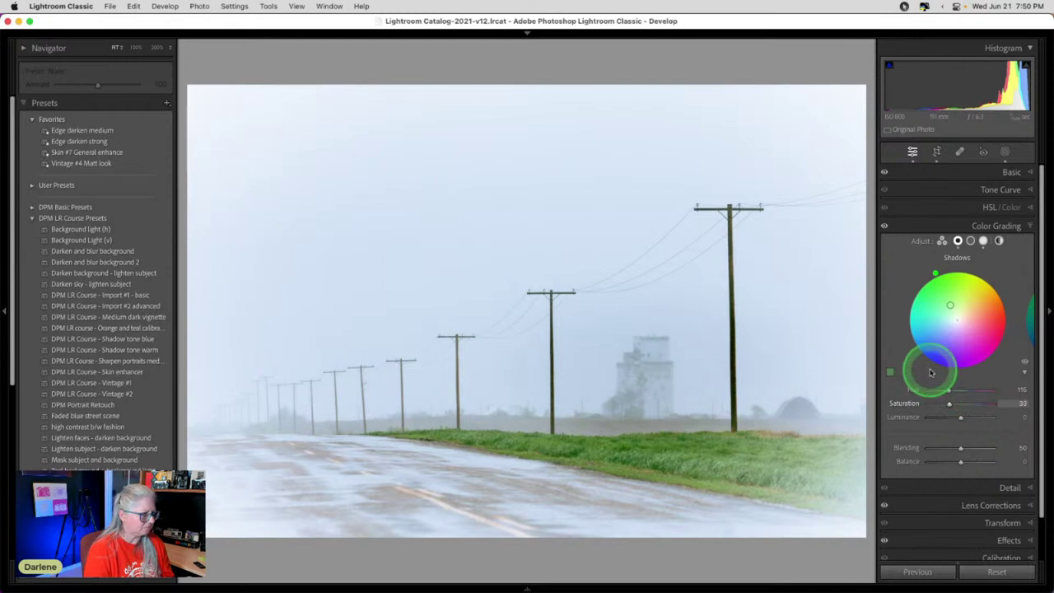
click(884, 226)
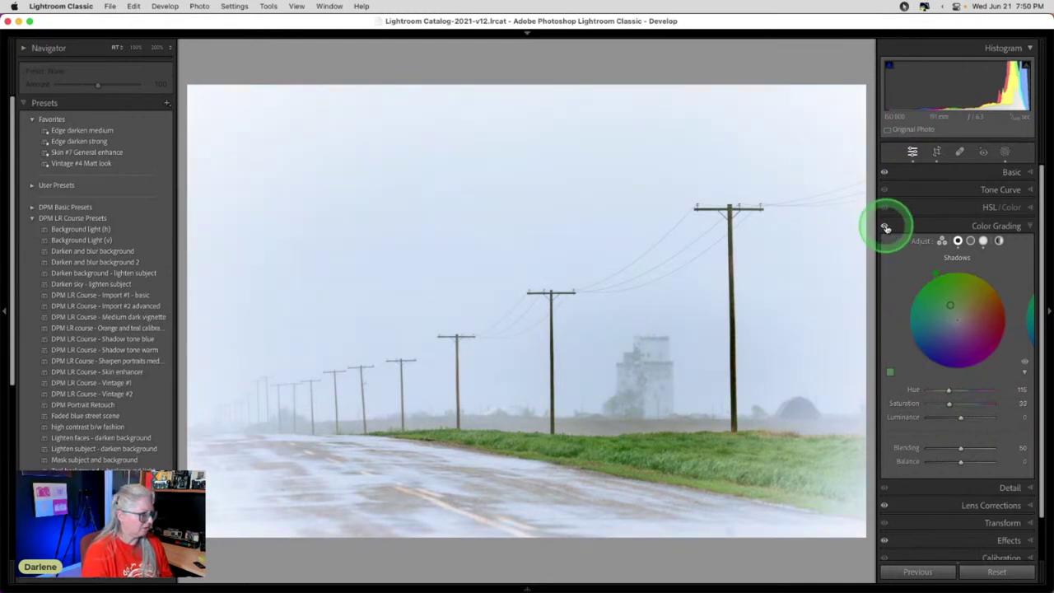
click(885, 227)
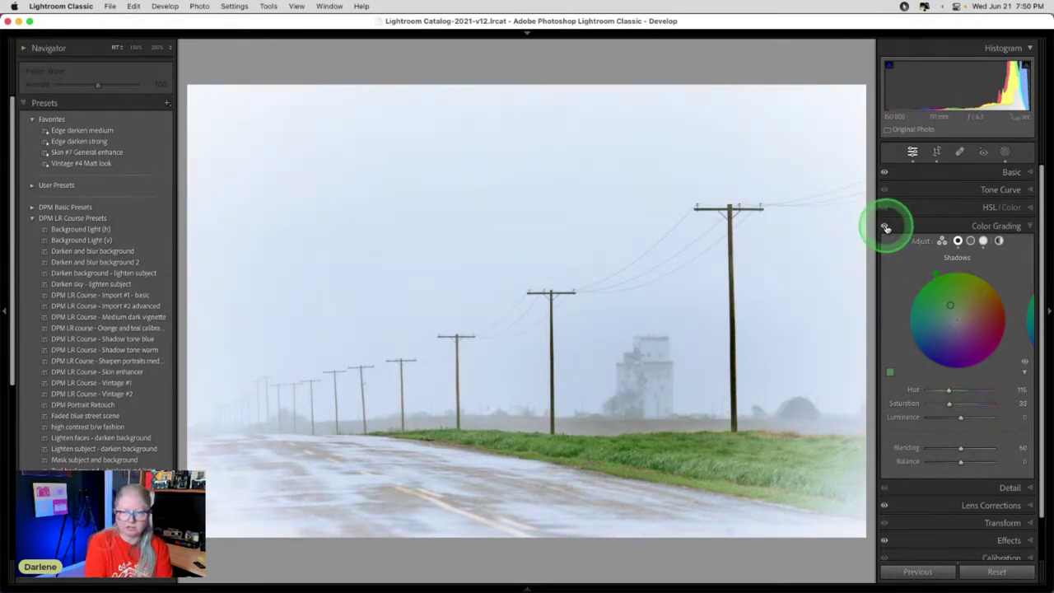
Change the highlight tint in Color Grading from blue to a pale yellow.
click(983, 240)
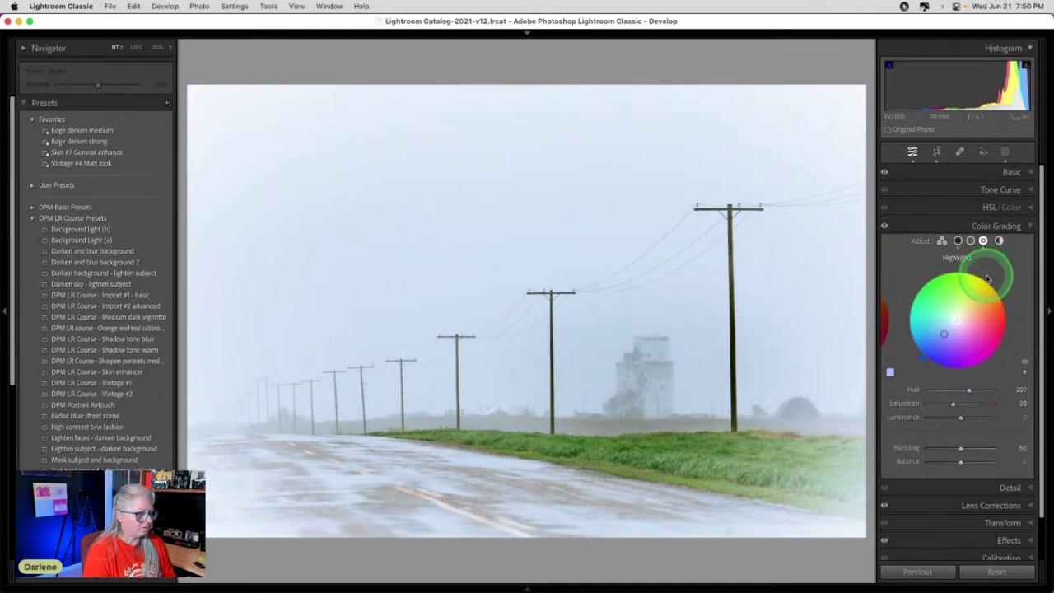
click(985, 277)
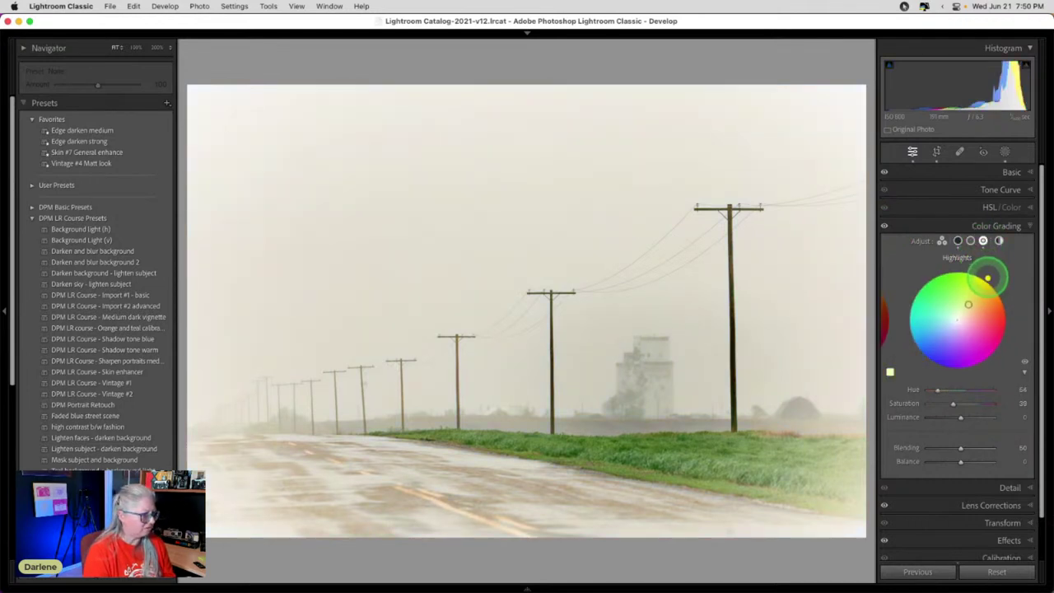
drag(987, 278, 983, 277)
Tint the shadows teal with hue 178 and saturation 51.
click(957, 240)
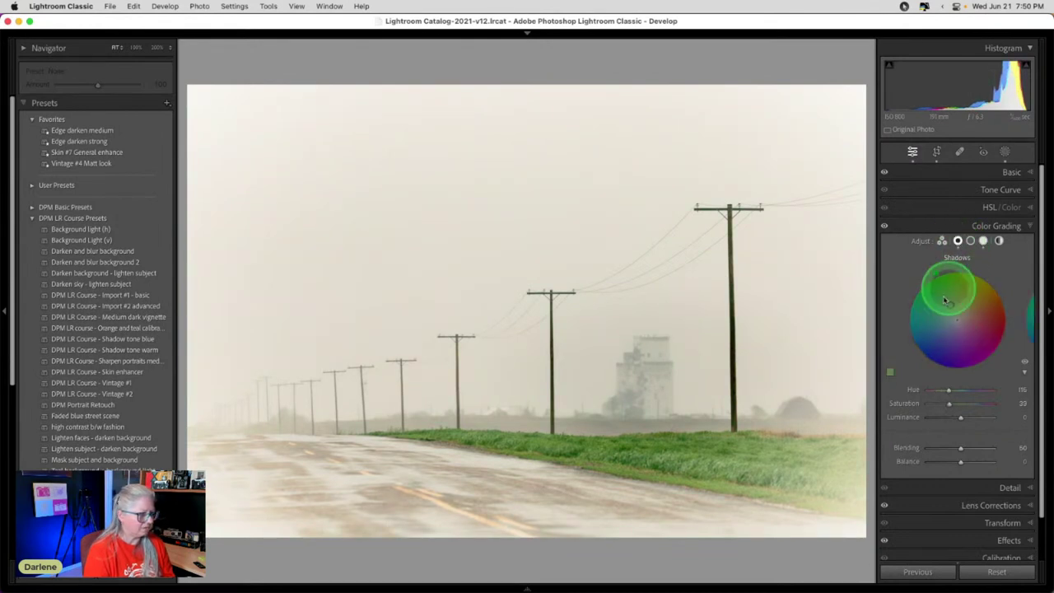
drag(925, 363, 905, 317)
drag(947, 402, 958, 402)
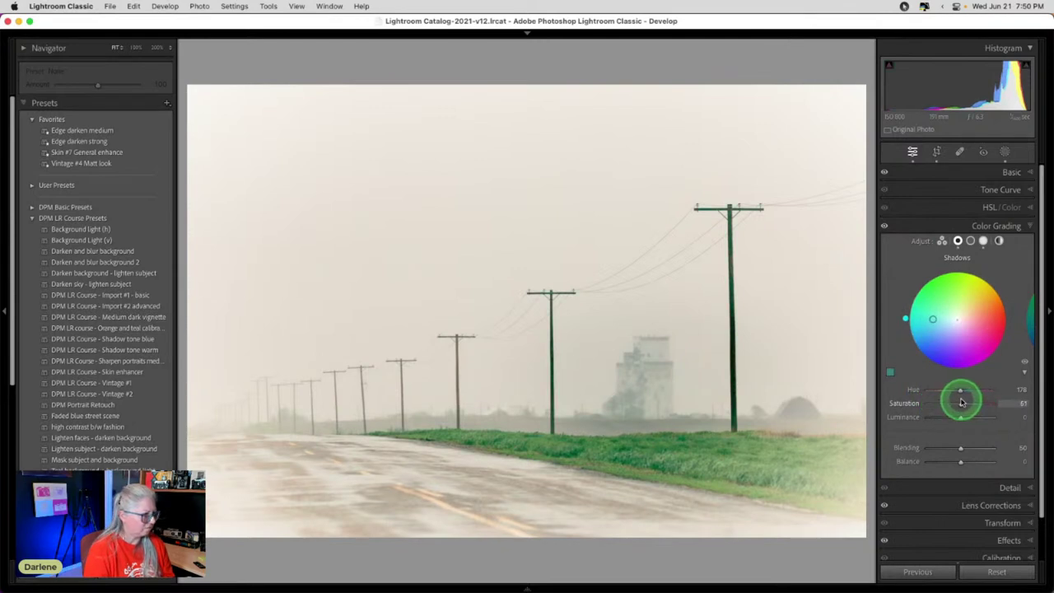
Tint the midtones warm with hue 40 and saturation 18, and compare the photo with and without Color Grading.
click(969, 240)
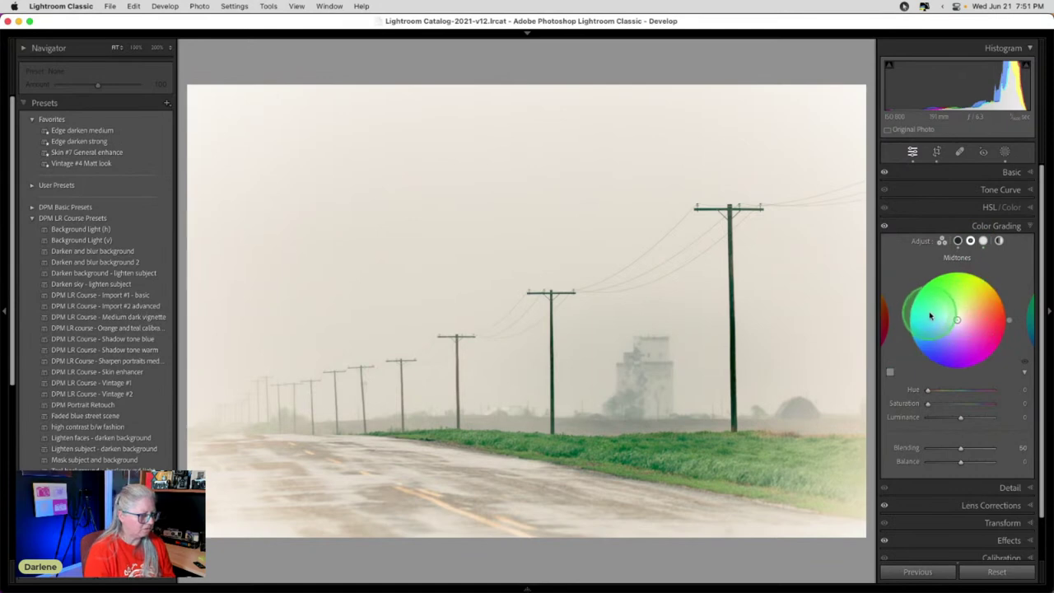
drag(939, 305, 961, 314)
click(883, 225)
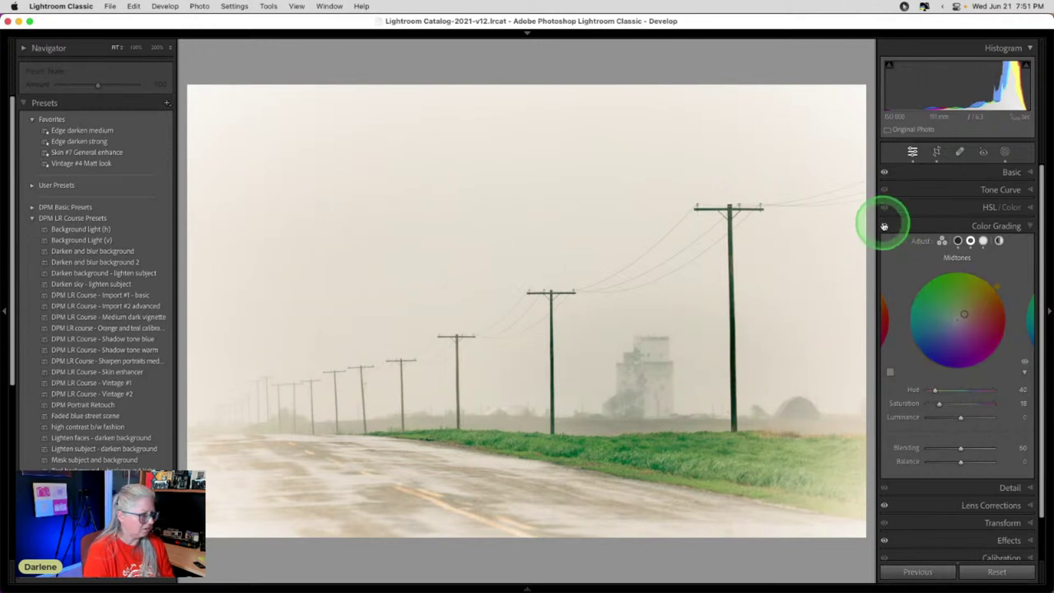
click(883, 226)
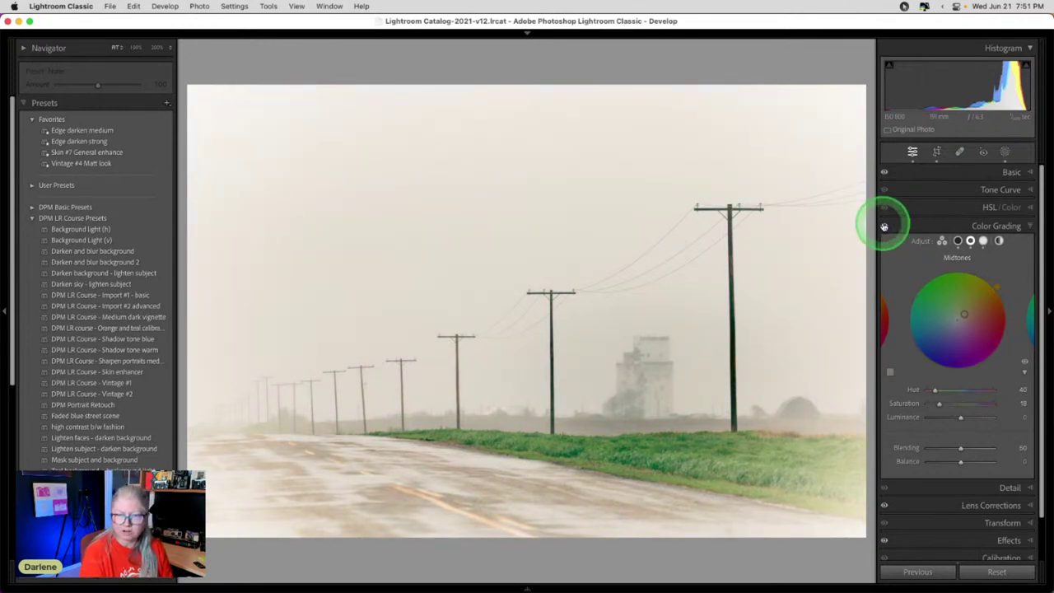
Compare the color-graded photo with its before version.
click(931, 231)
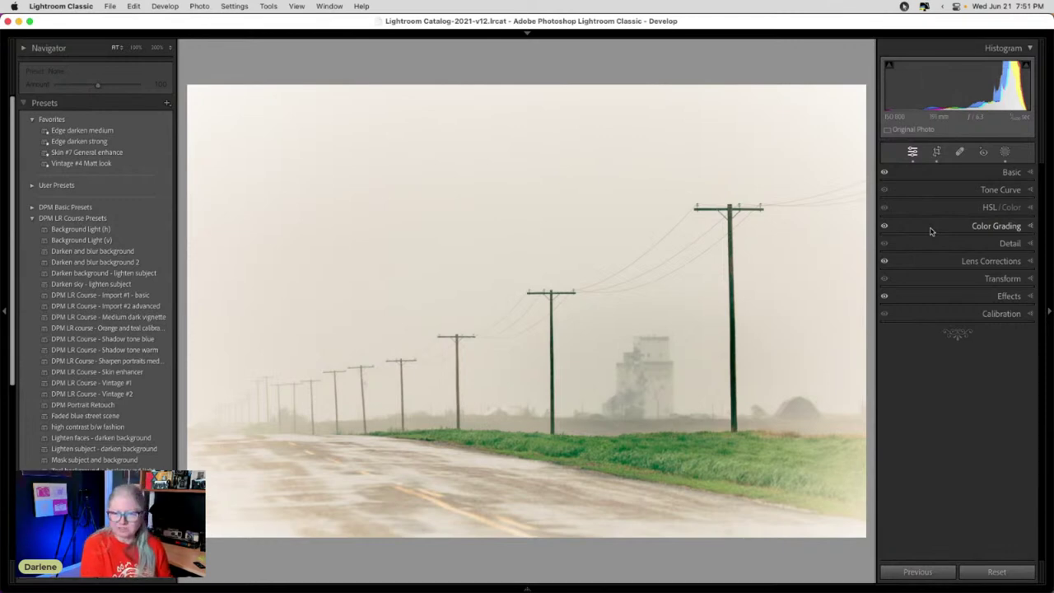
key(backslash)
key(backslash)
key(backslash)
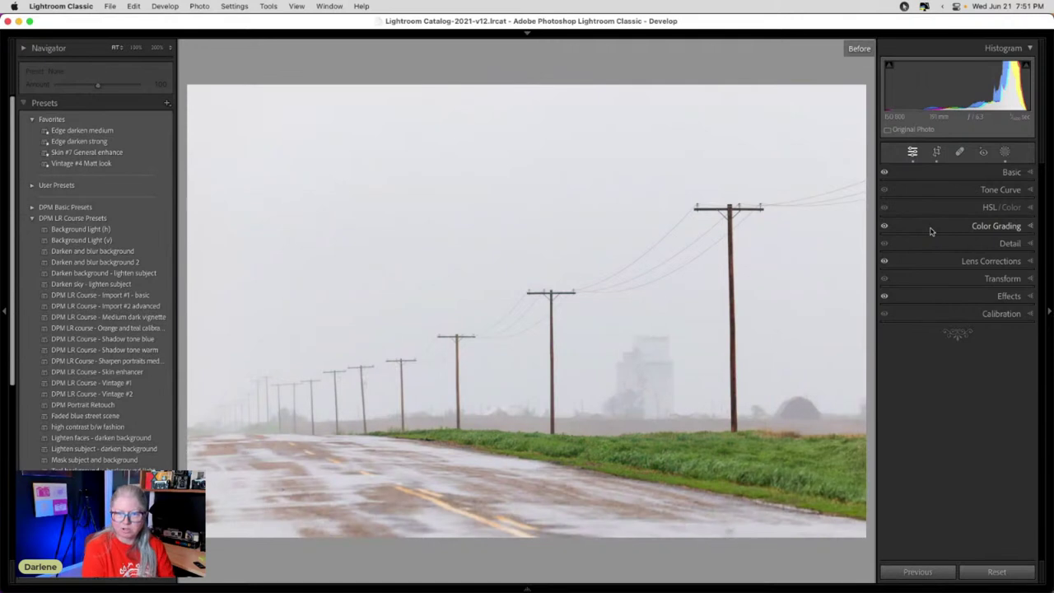
key(backslash)
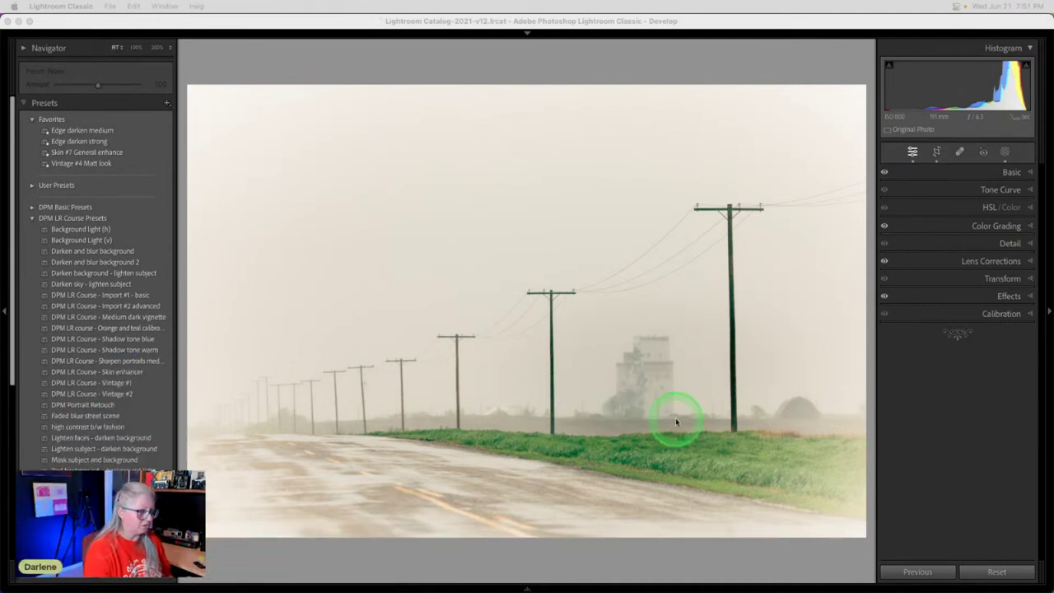
Create a linear gradient mask over the road, tilted to follow the edge of the grass.
click(1006, 173)
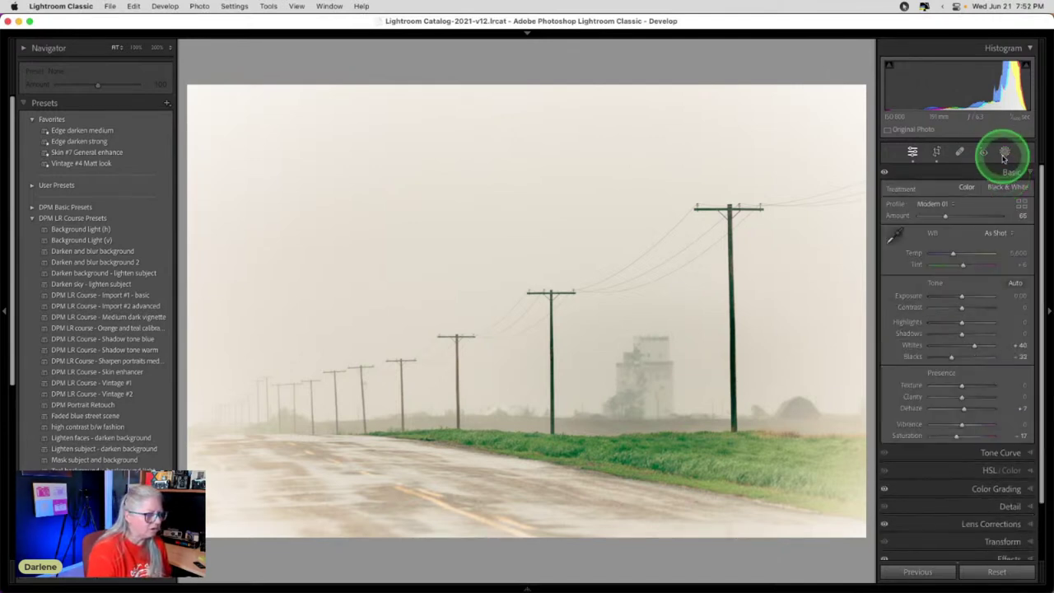
click(1005, 153)
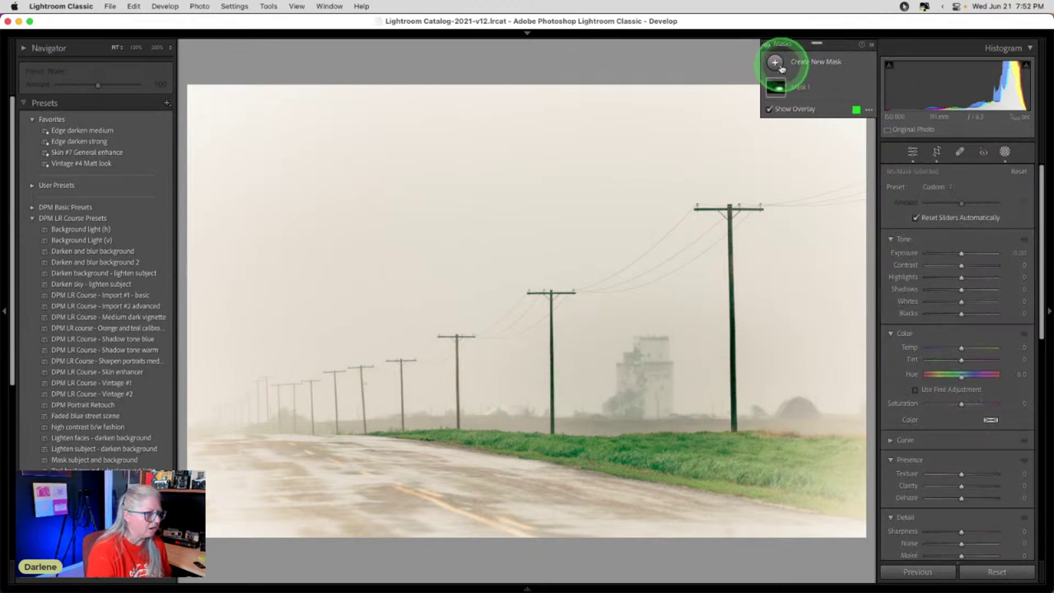
click(775, 62)
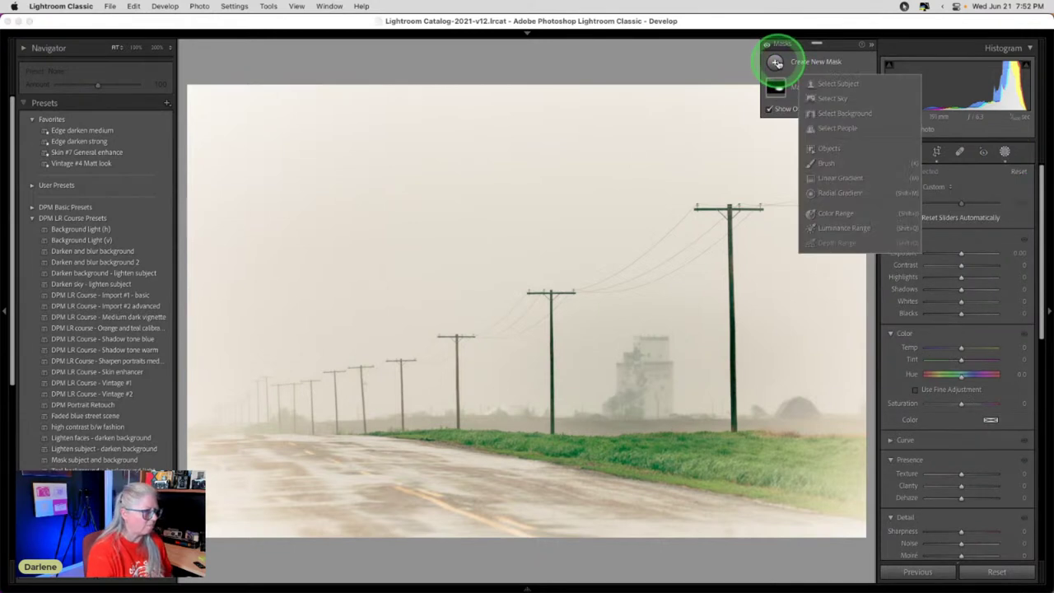
click(815, 178)
mouse_move(400, 452)
mouse_down()
mouse_move(435, 454)
mouse_move(404, 406)
mouse_move(412, 410)
mouse_move(399, 445)
mouse_move(412, 454)
mouse_up()
drag(670, 501, 668, 488)
scroll(961, 412, down, 3)
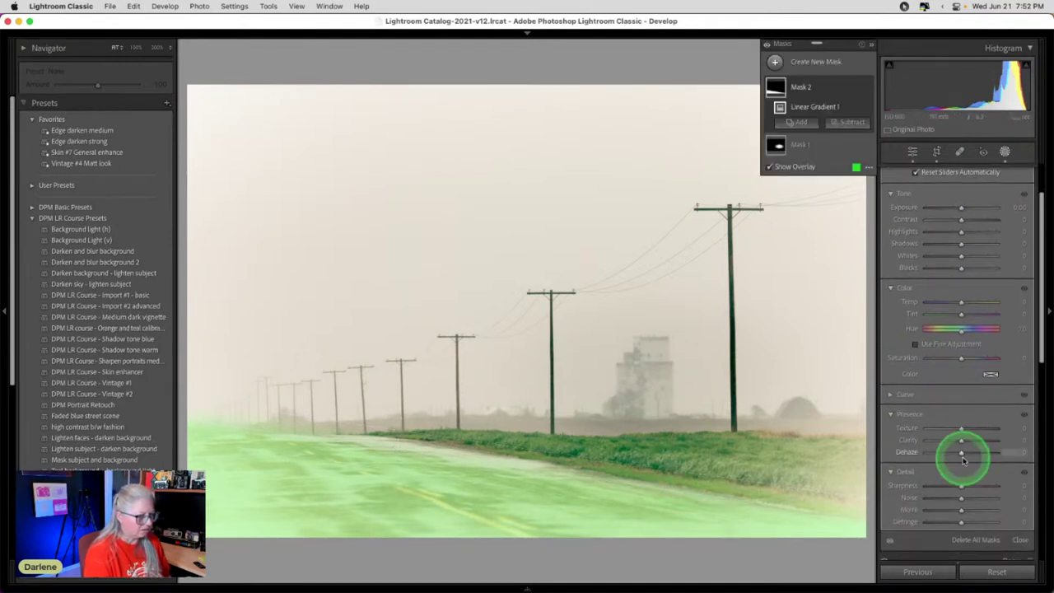
Bring out the road's detail in the gradient mask by raising texture, setting clarity to 29 and leaving dehaze at 0, and close masking.
mouse_move(961, 440)
mouse_down()
mouse_move(974, 442)
mouse_move(973, 429)
mouse_move(1005, 439)
mouse_move(961, 436)
mouse_move(981, 438)
mouse_move(967, 452)
mouse_up()
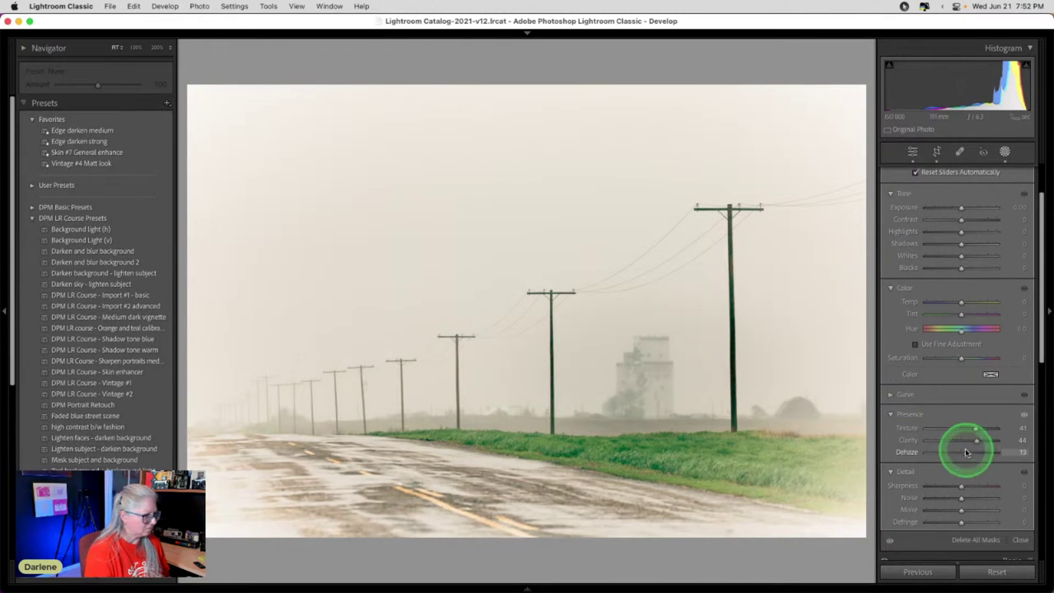
click(511, 500)
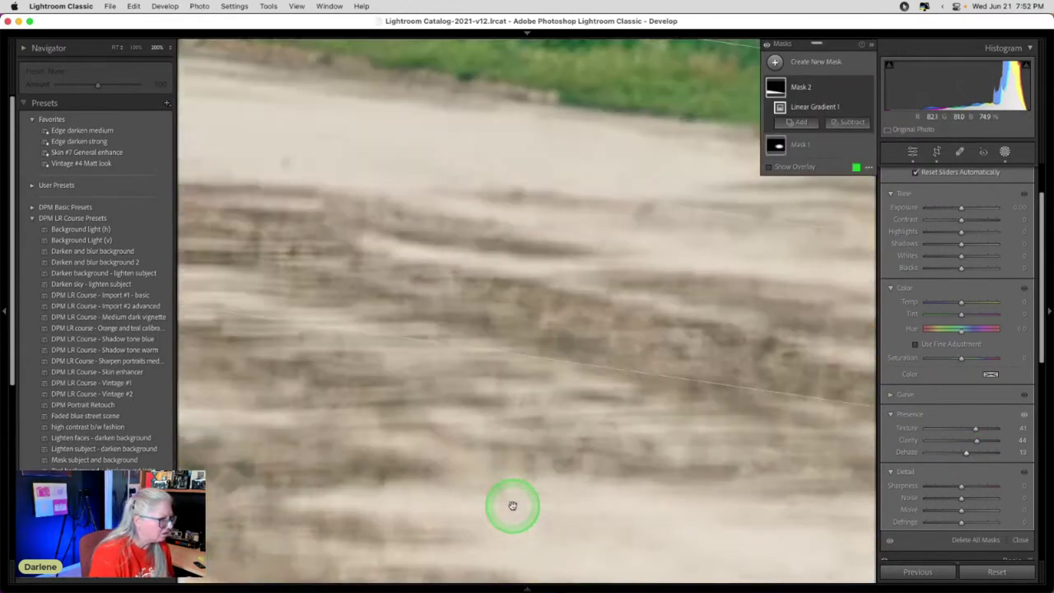
click(487, 458)
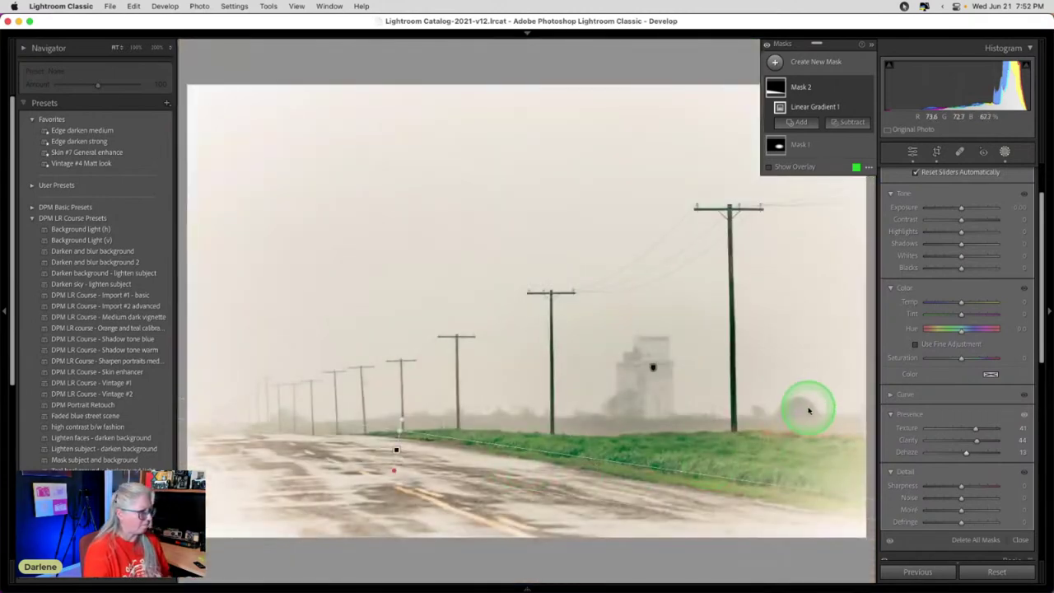
mouse_move(977, 443)
mouse_down()
mouse_move(976, 426)
mouse_move(993, 425)
mouse_move(976, 425)
mouse_up()
click(961, 453)
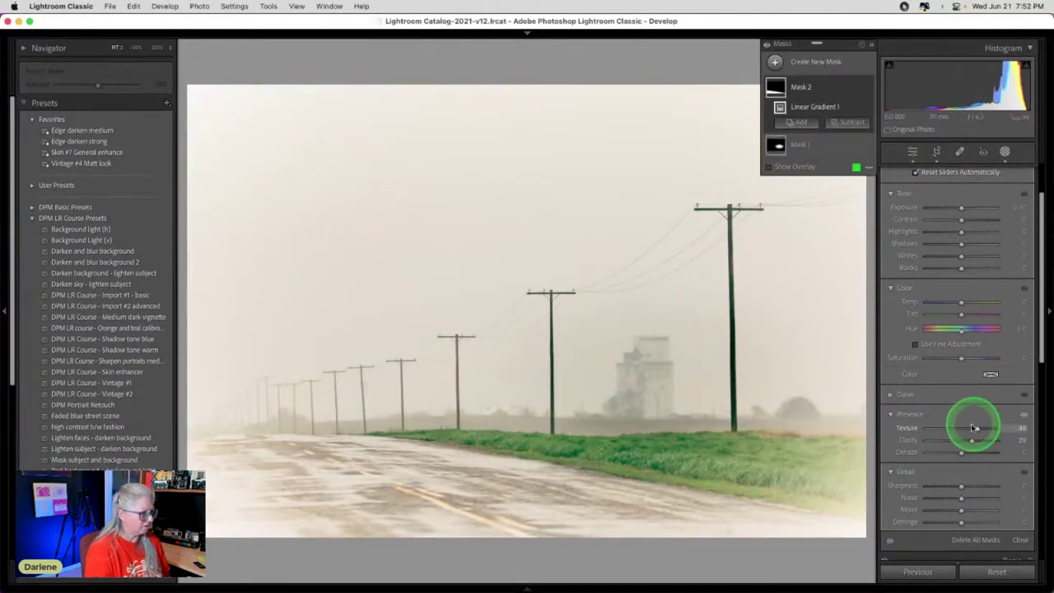
click(1004, 153)
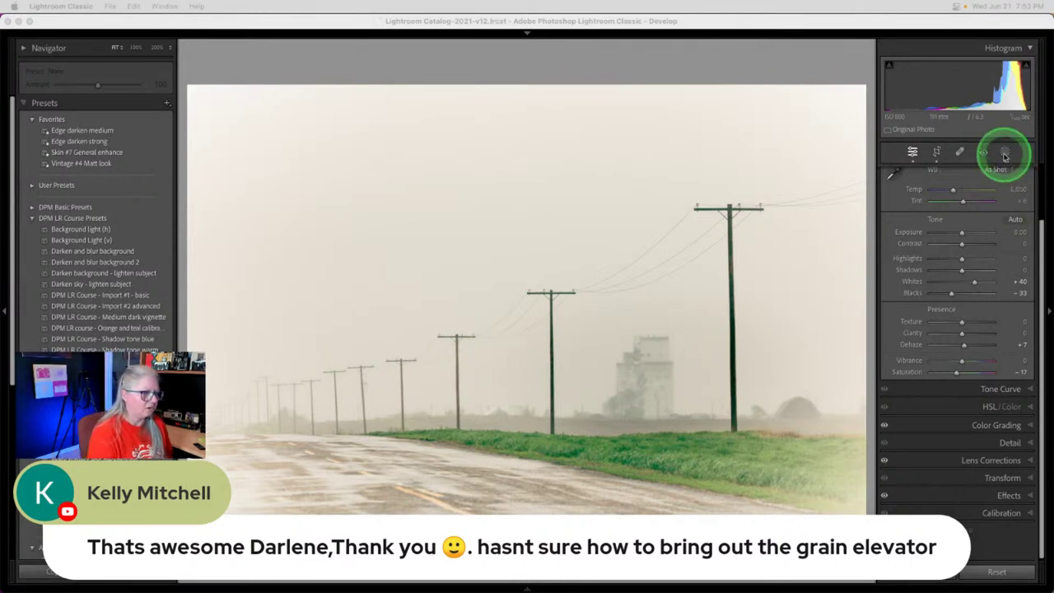
Strengthen the grain elevator in its existing radial gradient mask with exposure -0.20, whites 7 and blacks -37.
click(1005, 152)
click(811, 110)
click(800, 378)
click(669, 363)
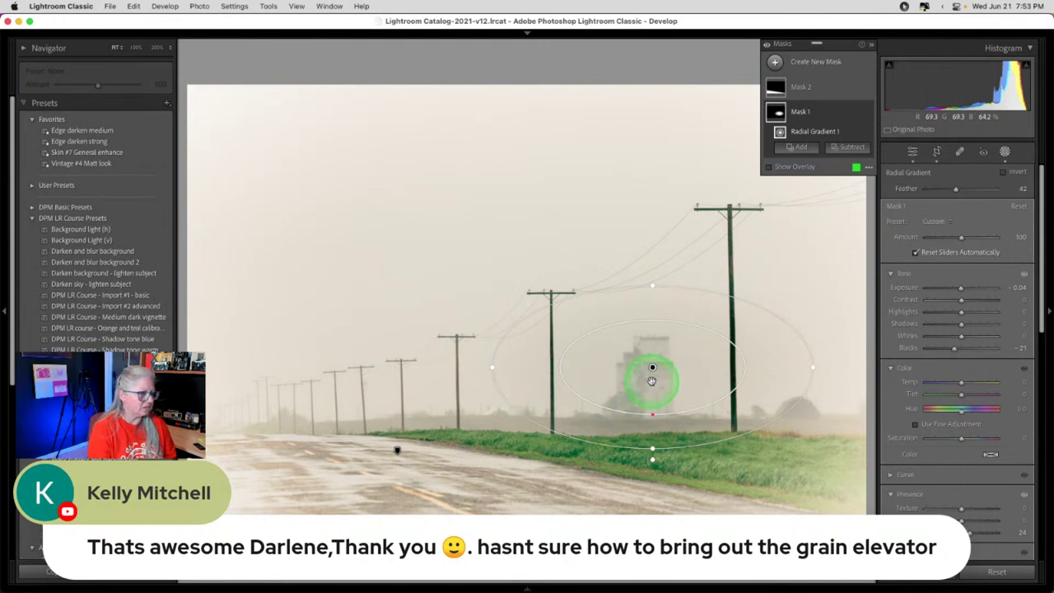
drag(958, 288, 959, 288)
mouse_move(953, 349)
mouse_down()
mouse_move(965, 348)
mouse_move(923, 347)
mouse_move(962, 345)
mouse_move(950, 349)
mouse_move(964, 334)
mouse_up()
drag(957, 289, 960, 288)
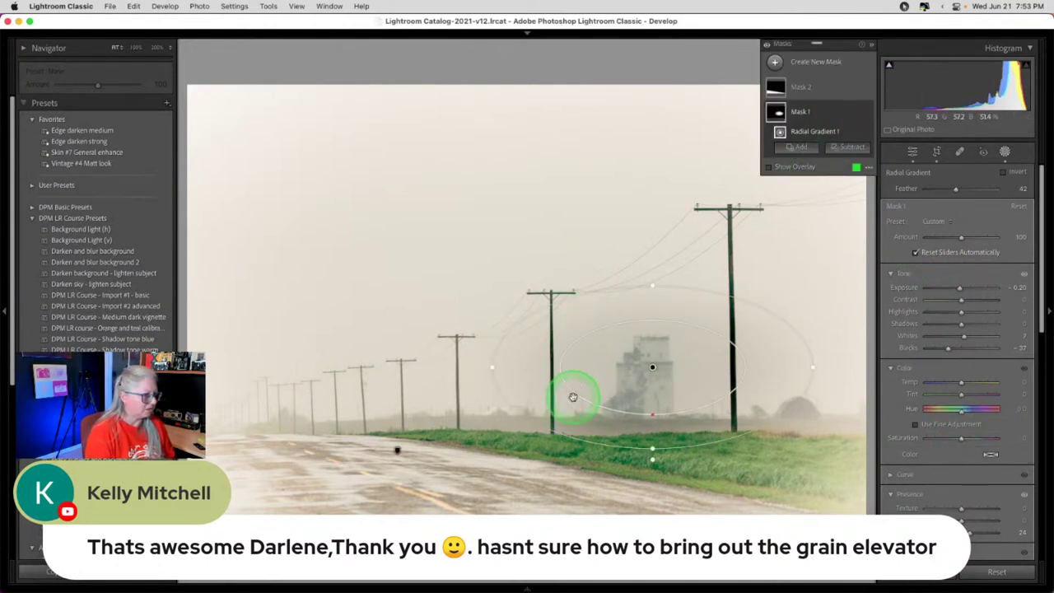
Try subtracting a luminance range sampled from the fog beside the grain elevator from its mask, and undo the subtraction.
click(852, 147)
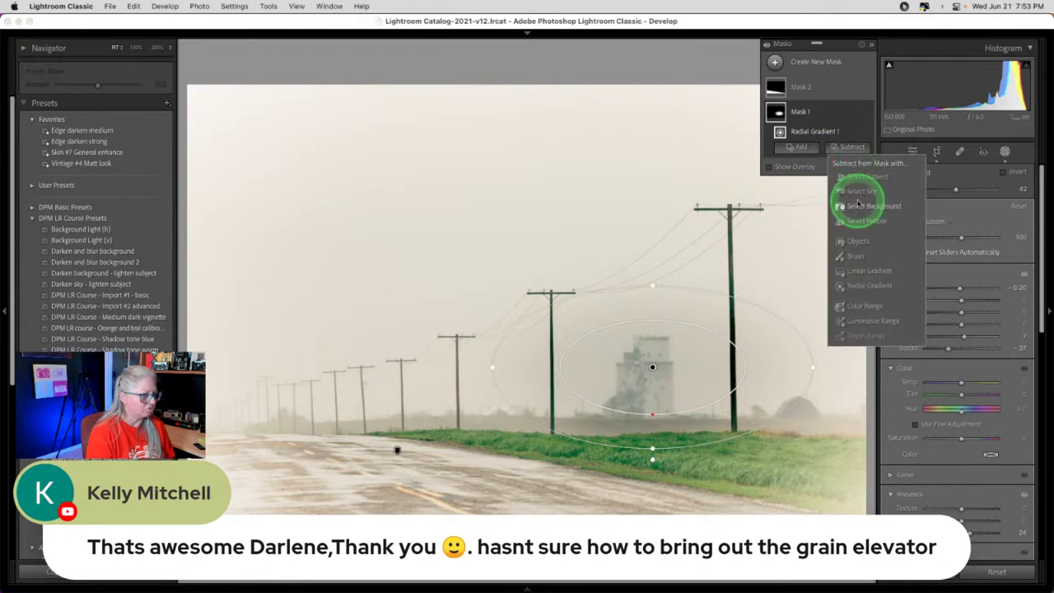
click(859, 321)
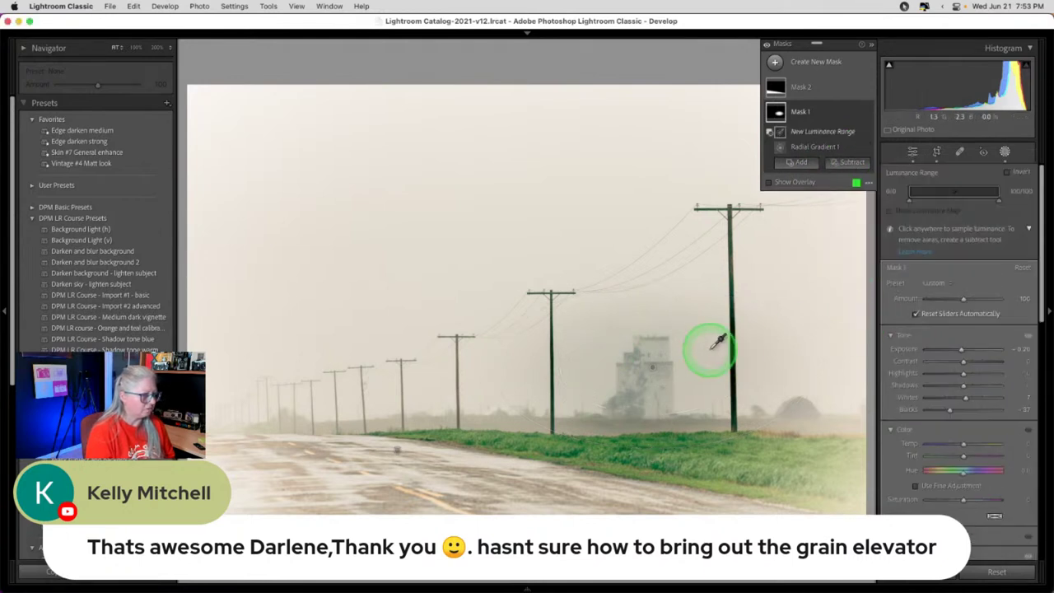
click(694, 352)
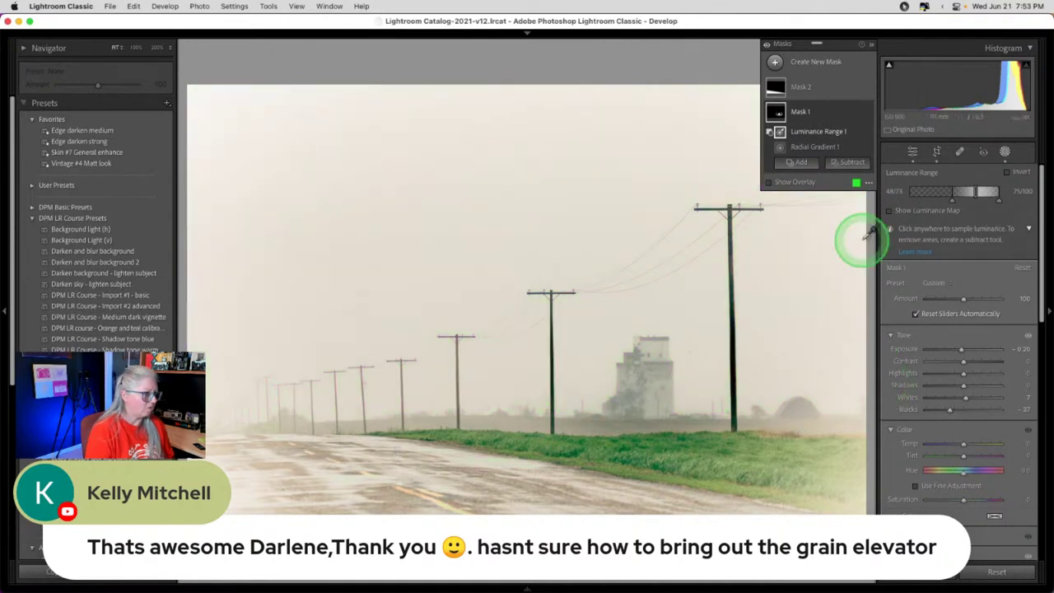
key(super+z)
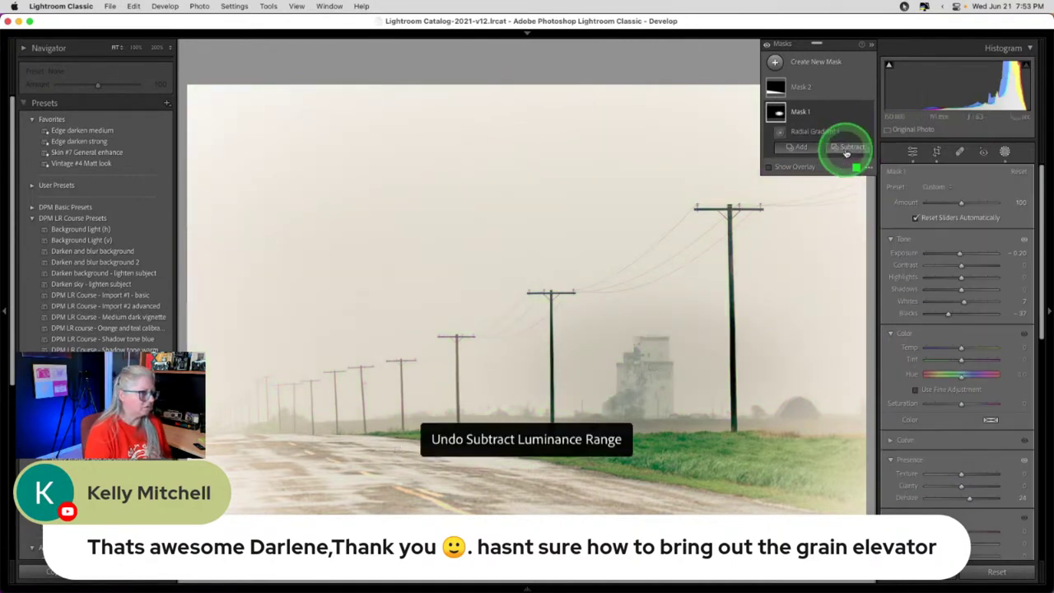
Subtract the sky from the grain elevator mask and set its exposure to -0.62.
click(849, 149)
click(856, 192)
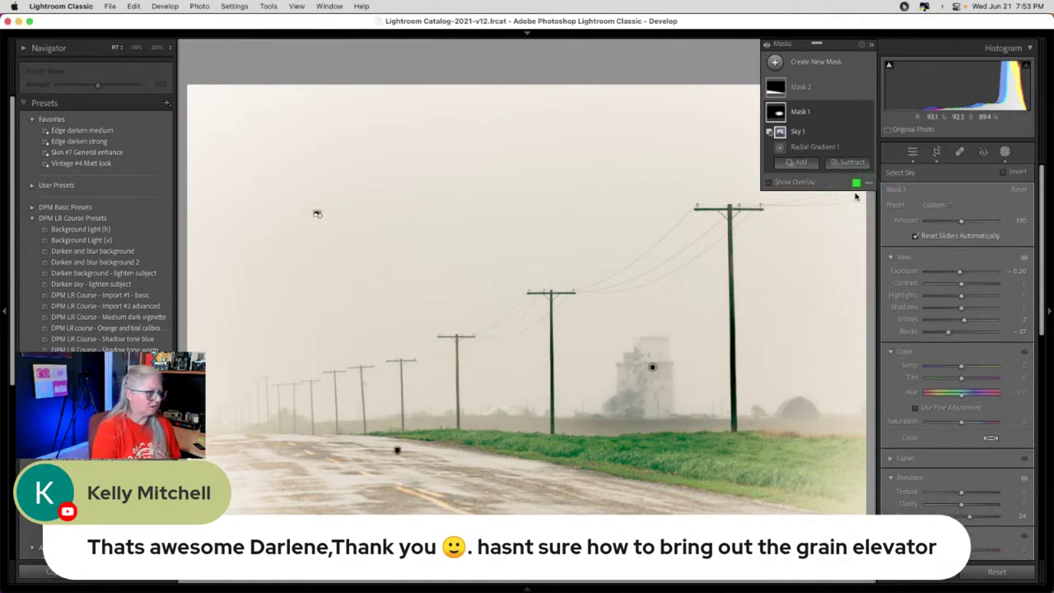
click(826, 115)
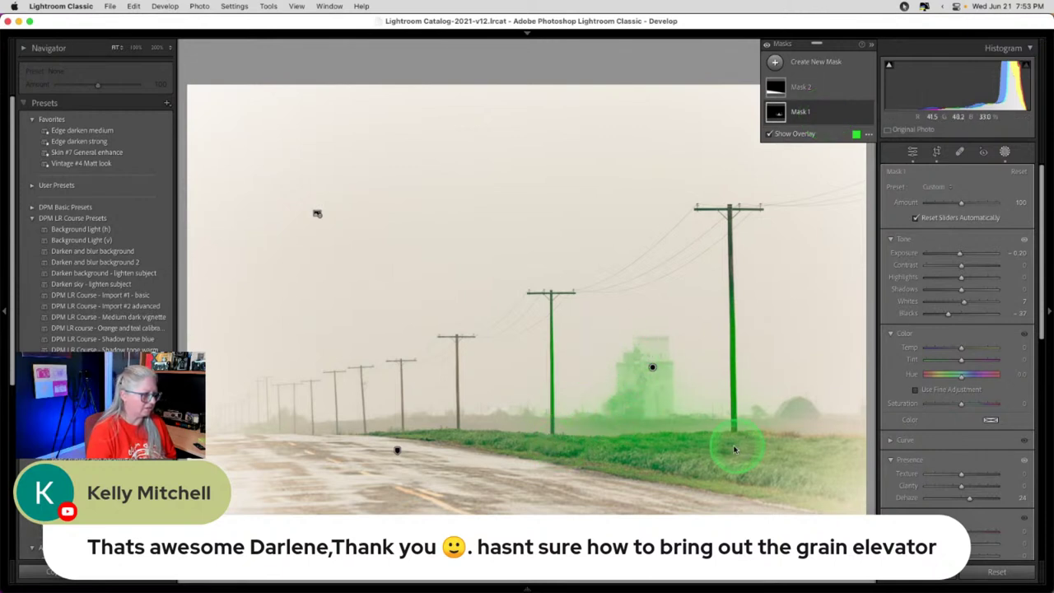
drag(959, 256, 953, 253)
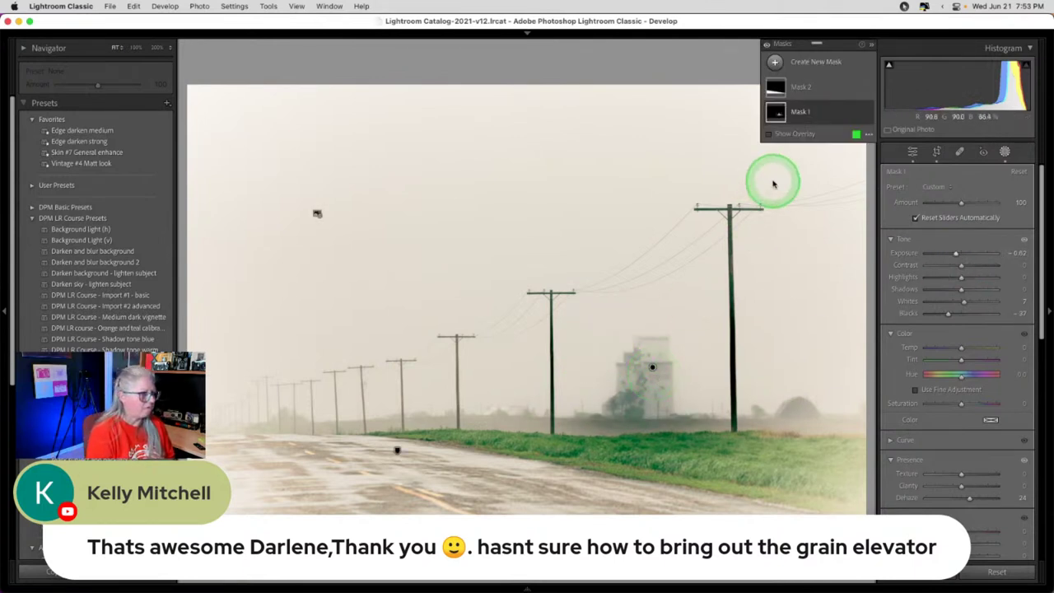
Try adding an object selection of the grain elevator to its mask, and undo the addition.
click(832, 112)
click(800, 160)
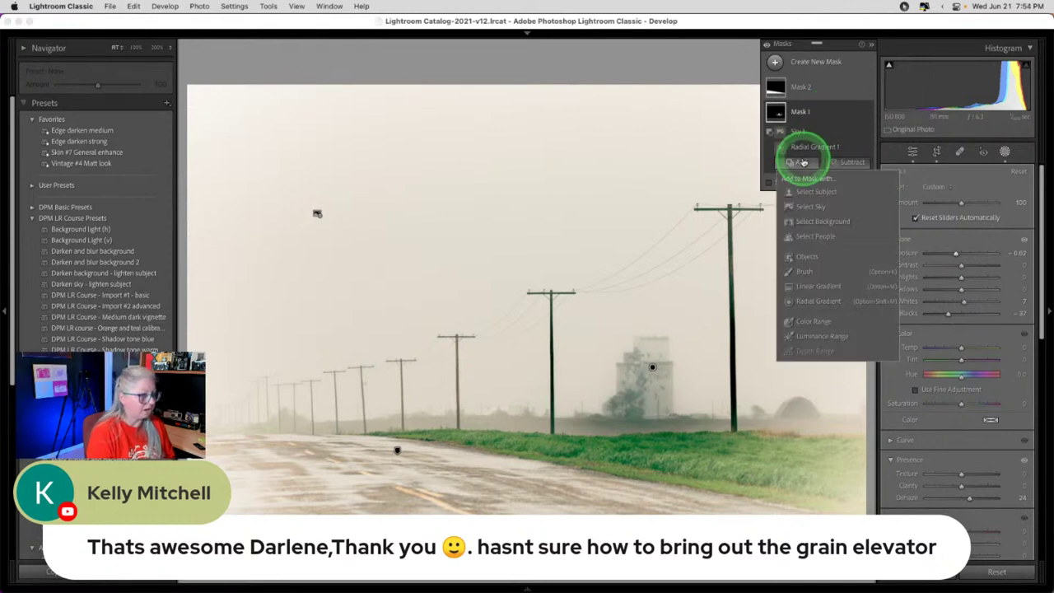
click(806, 252)
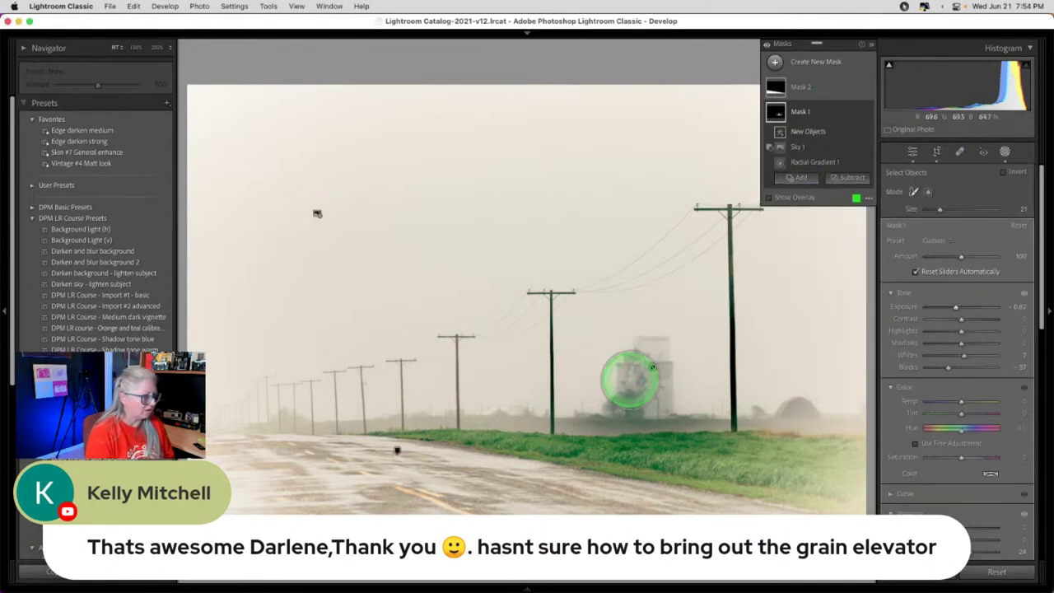
mouse_move(630, 379)
mouse_down()
mouse_move(619, 371)
mouse_move(649, 348)
mouse_move(652, 368)
mouse_up()
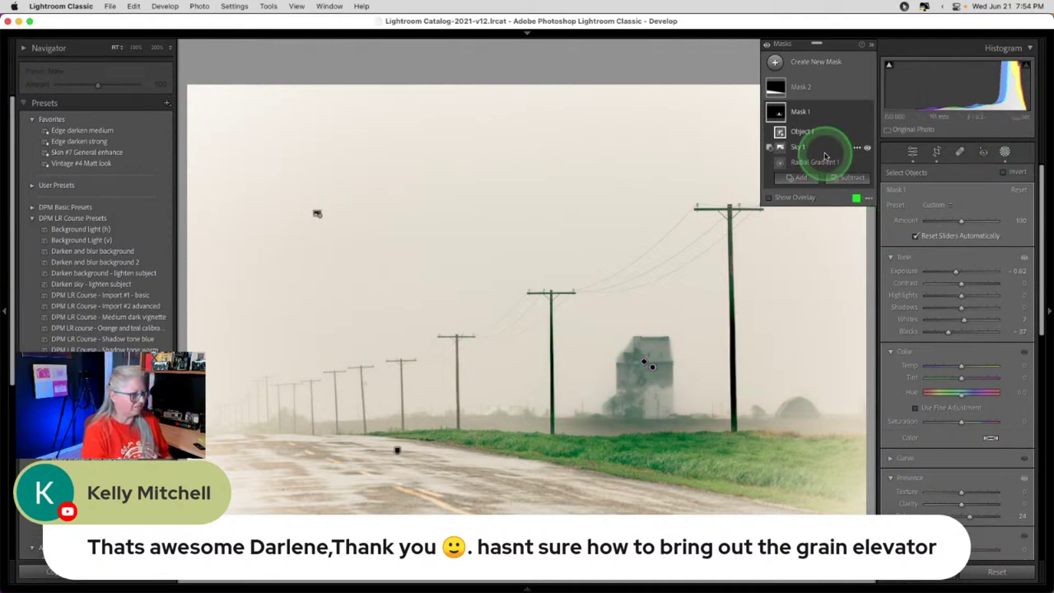
key(super+z)
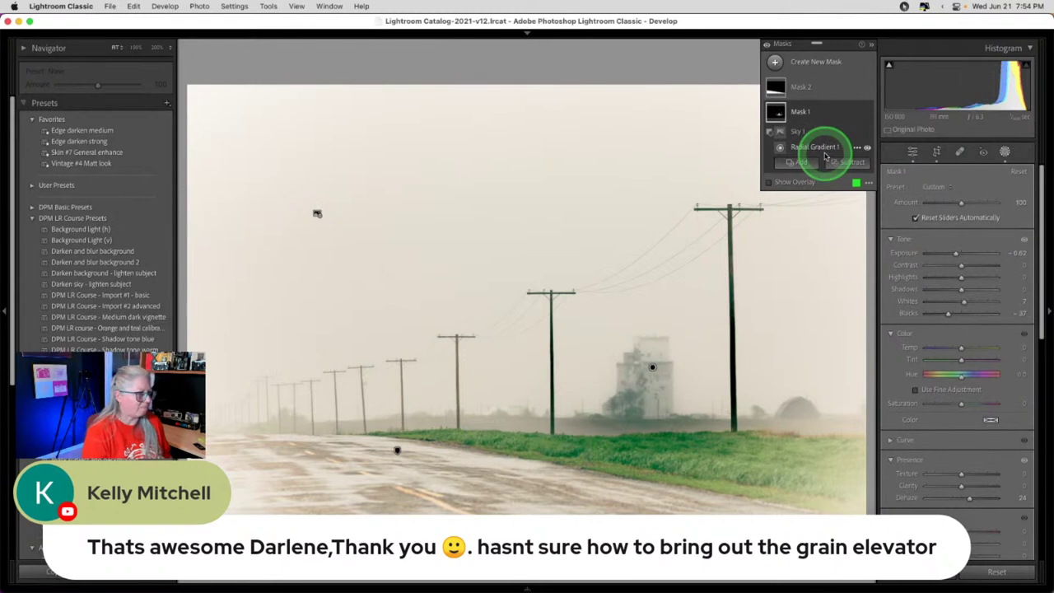
Undo the exposure change and the sky subtraction on the grain elevator mask, and close masking.
key(super+z)
key(super+z)
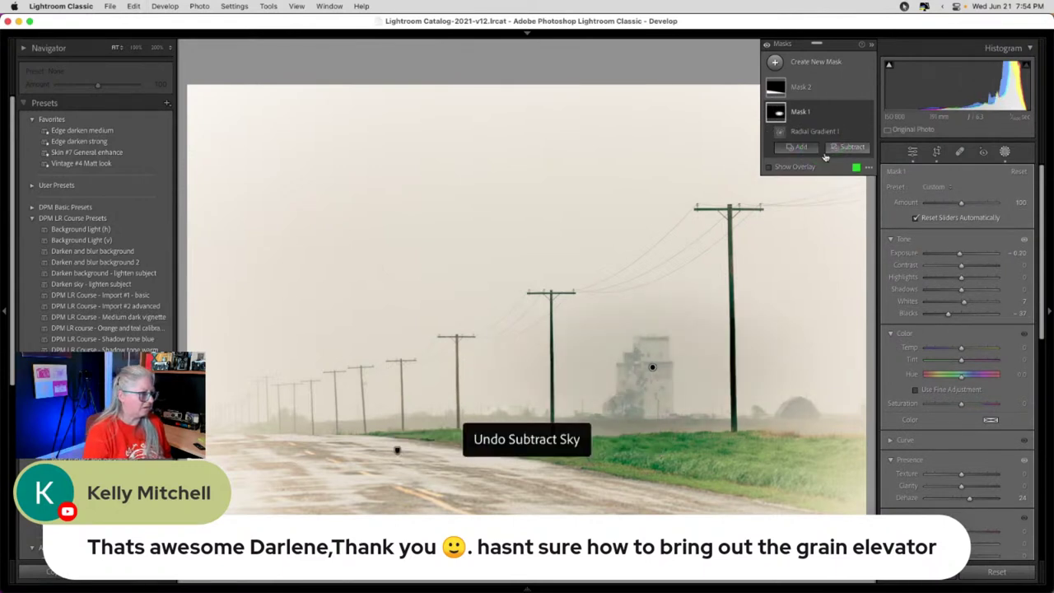
click(822, 153)
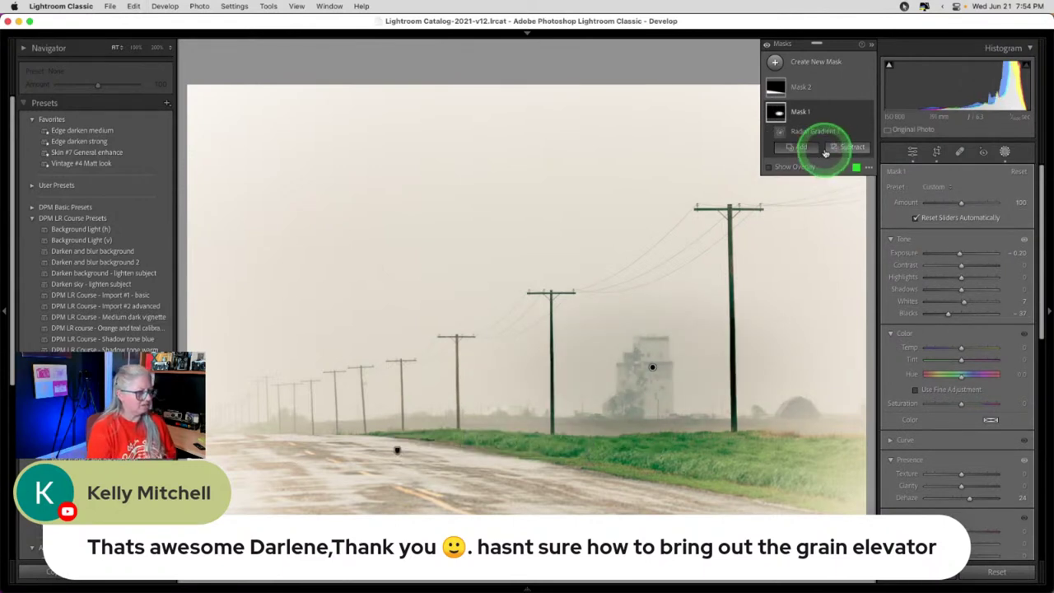
mouse_move(967, 256)
mouse_down()
mouse_move(949, 256)
mouse_move(959, 250)
mouse_up()
click(1004, 151)
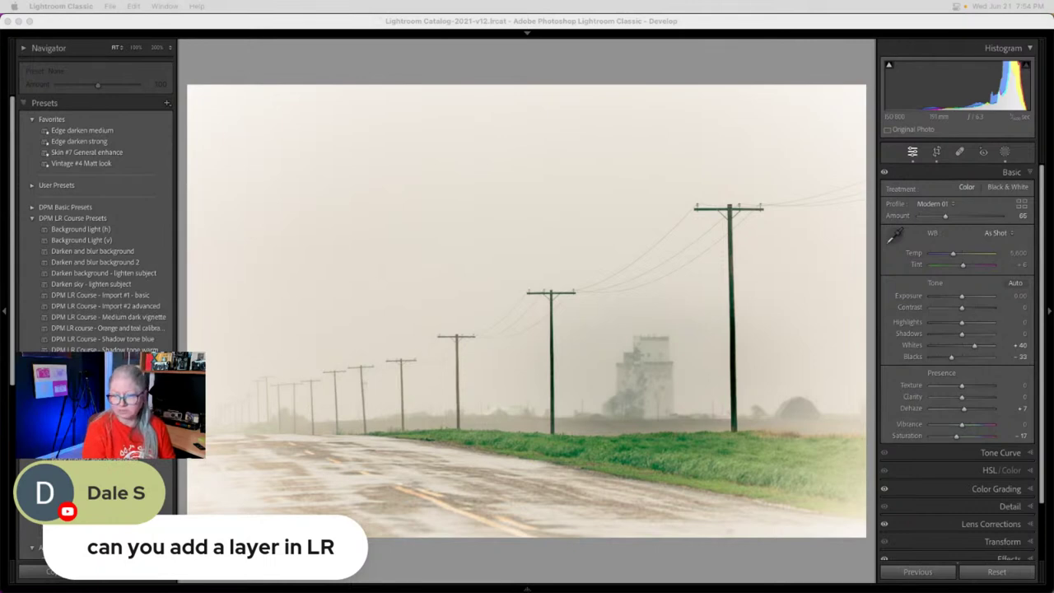
Send the foggy road photo from the Library grid to Luminar Neo as a JPEG copy with Lightroom adjustments.
click(680, 66)
key(g)
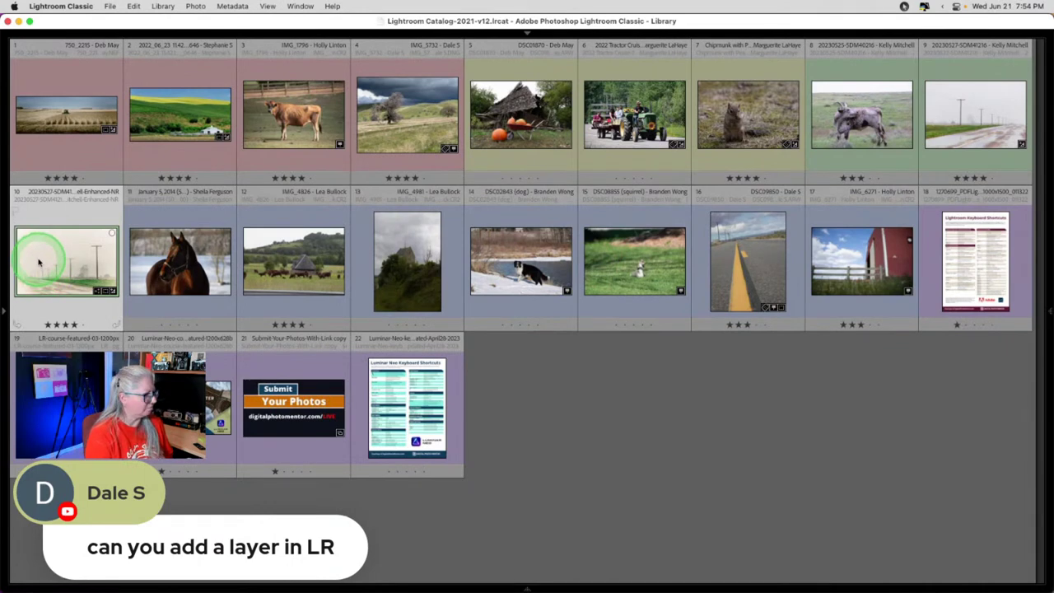
right_click(71, 258)
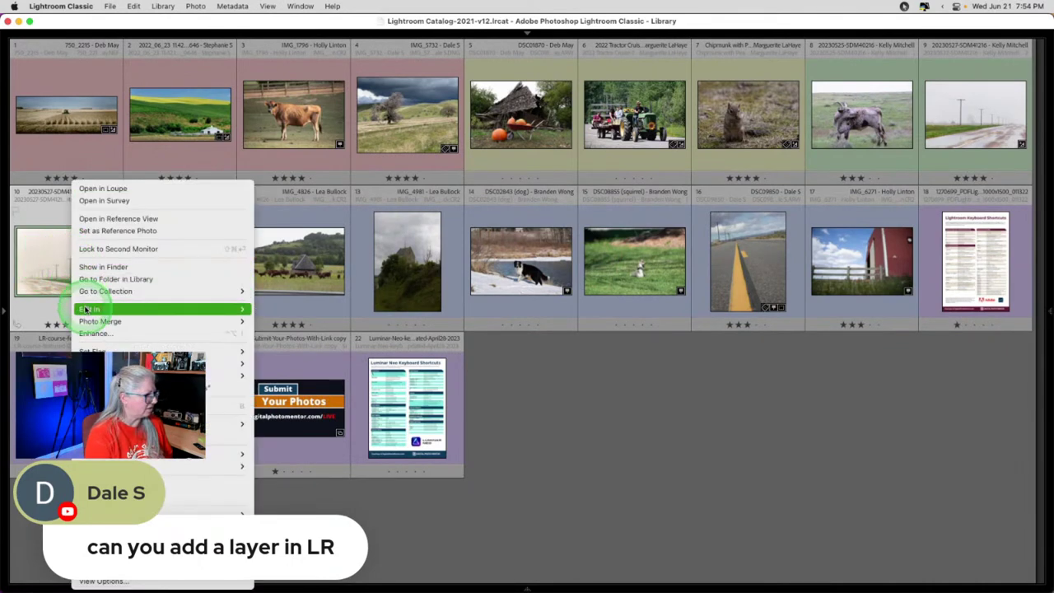
mouse_move(89, 309)
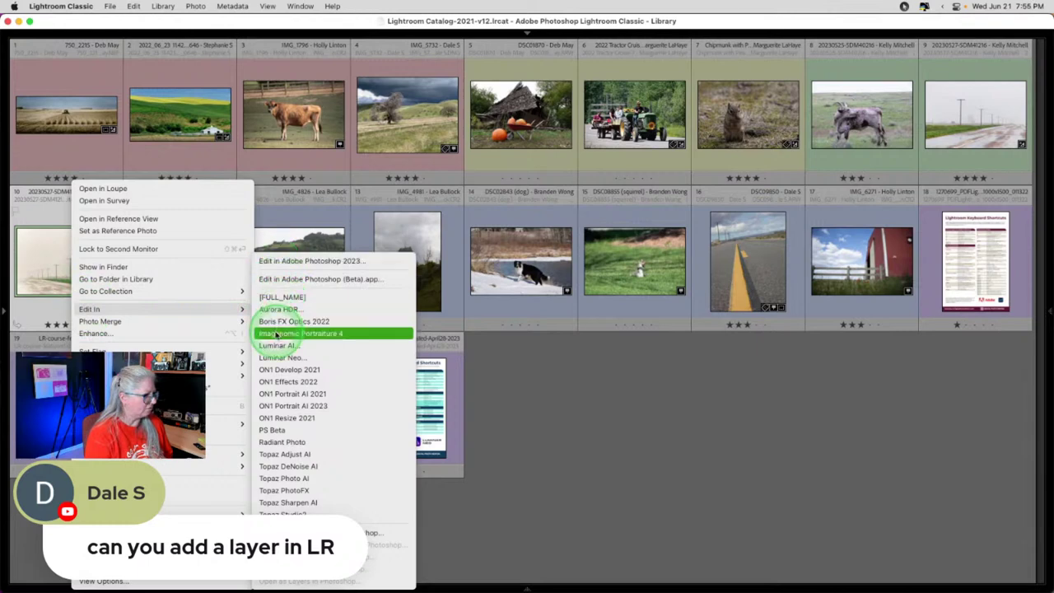
click(282, 357)
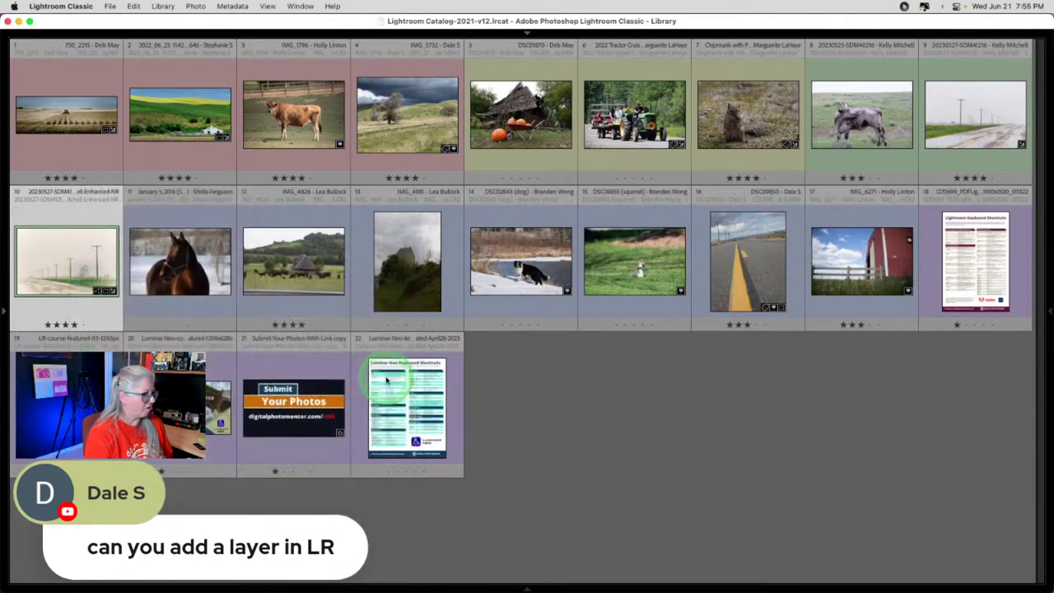
click(504, 292)
click(496, 315)
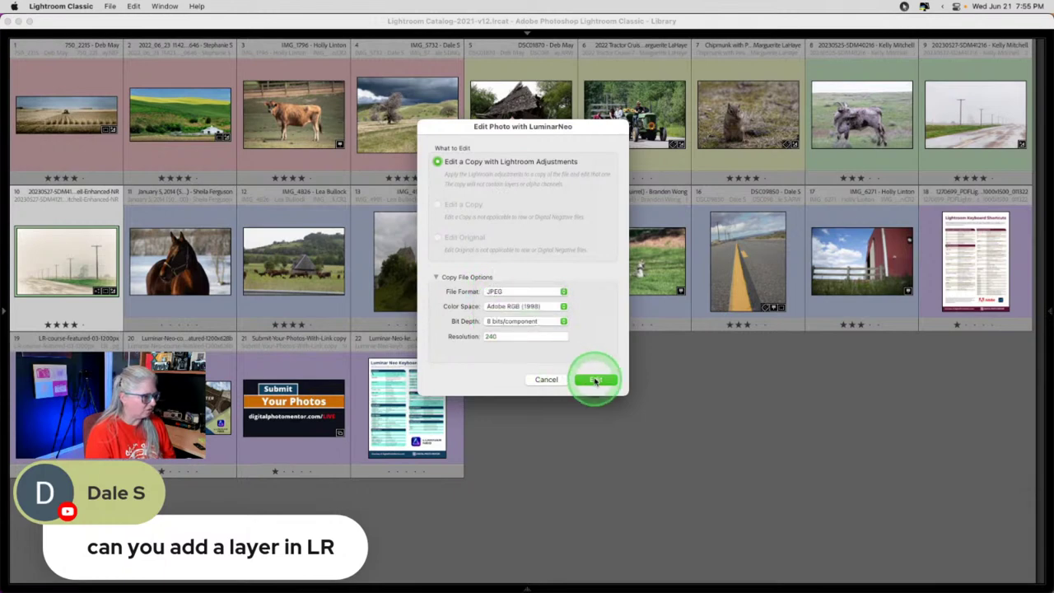
click(595, 378)
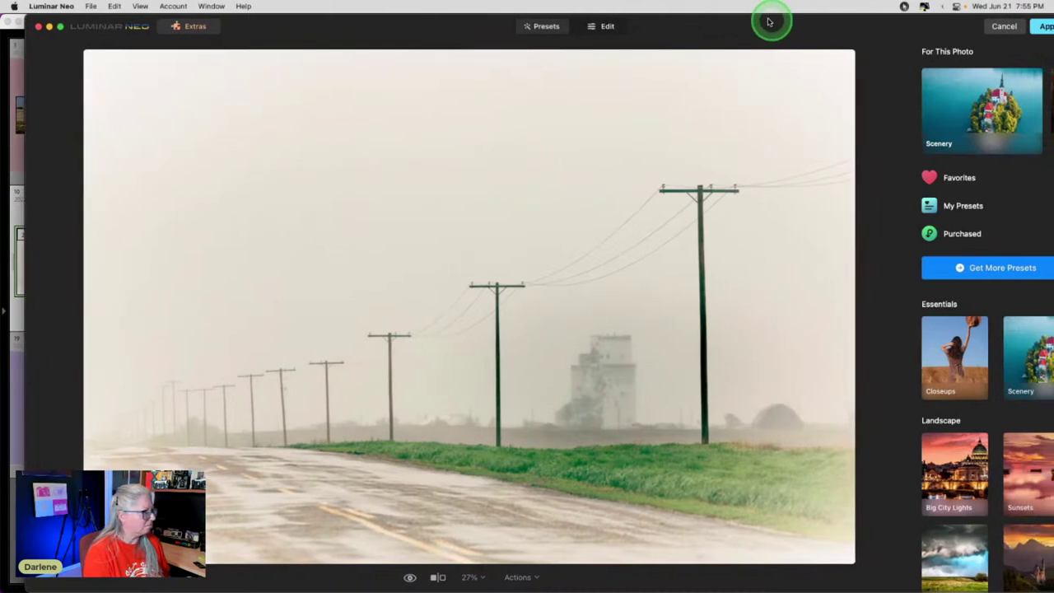
drag(768, 23, 741, 13)
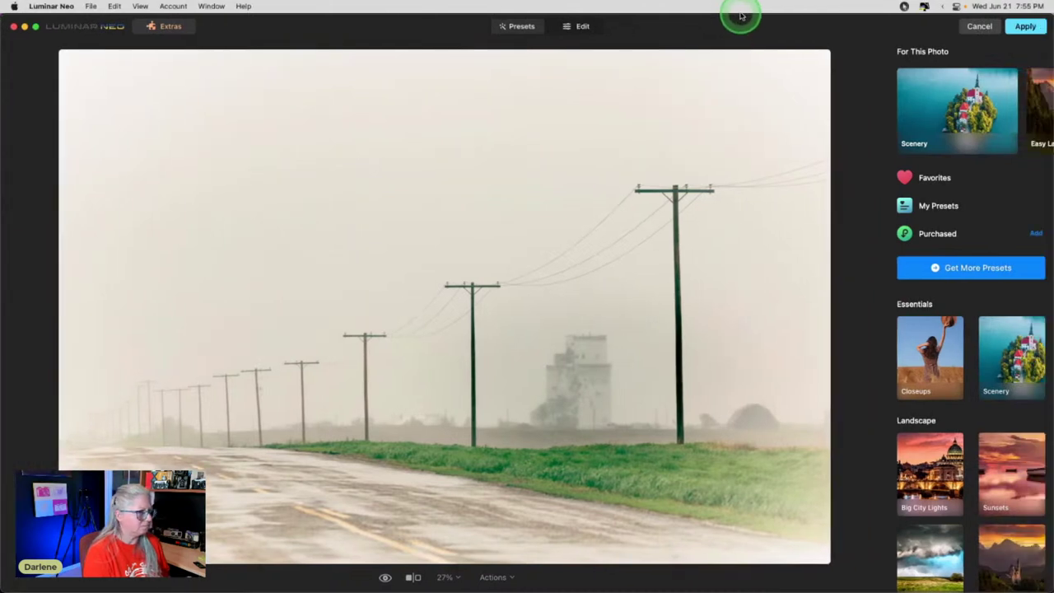
Open the Mood tool in edit mode and preview the custom LUTs from Blue Comet to Blue Trace.
click(581, 27)
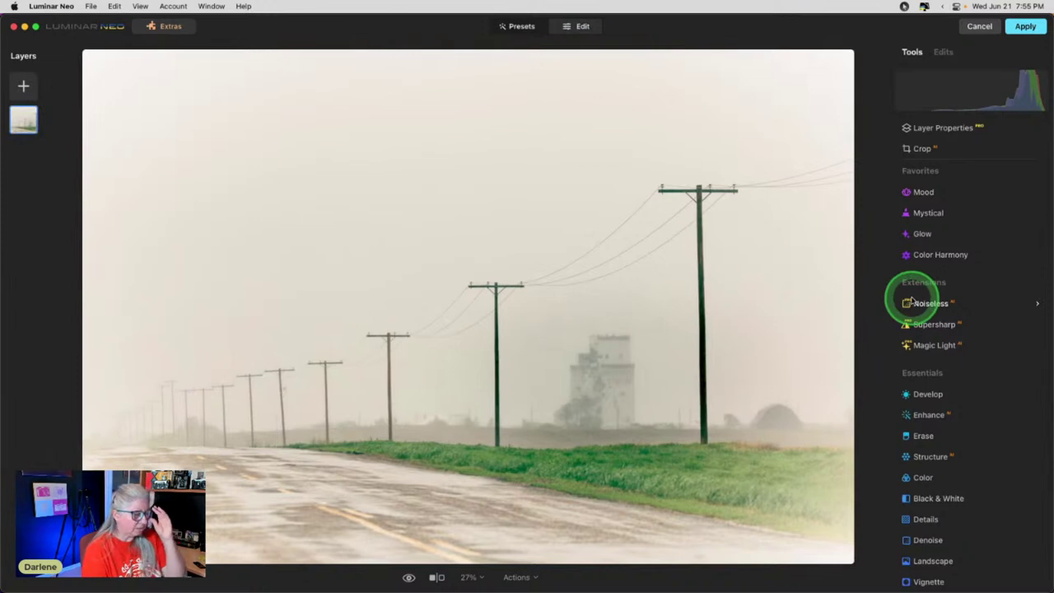
click(925, 191)
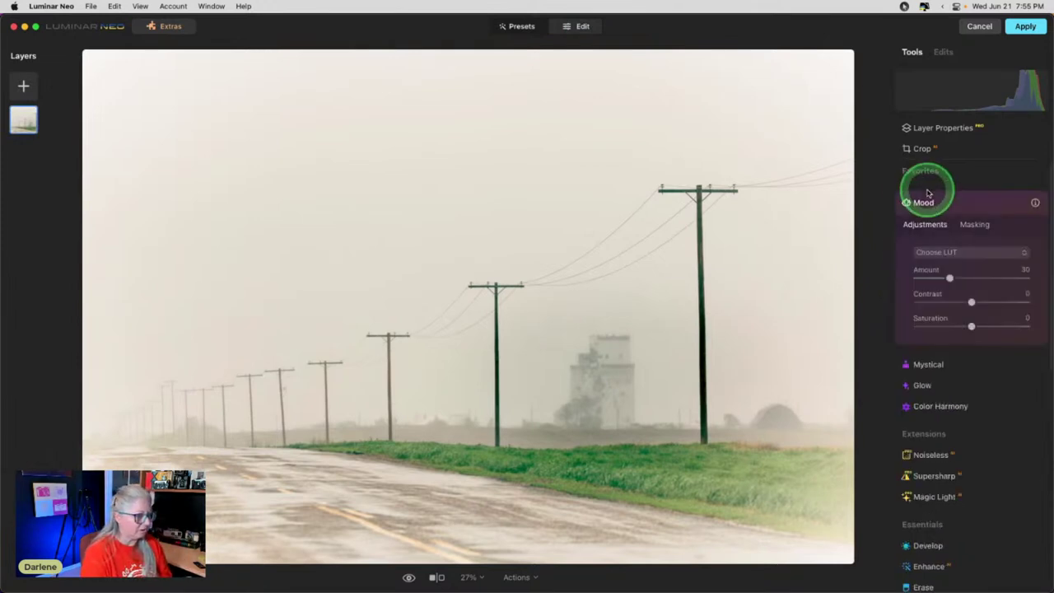
click(963, 254)
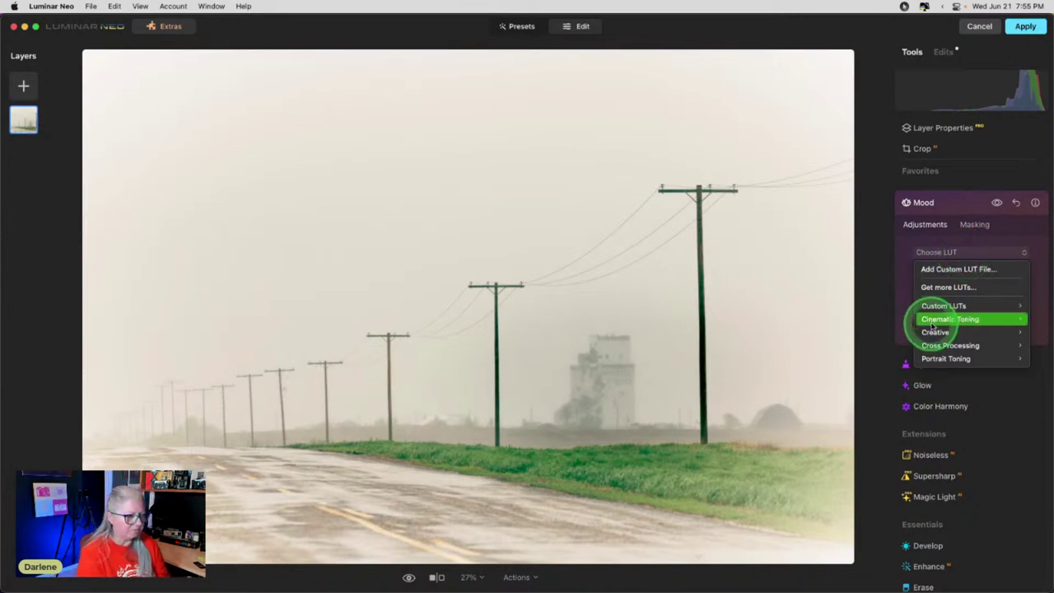
mouse_move(941, 306)
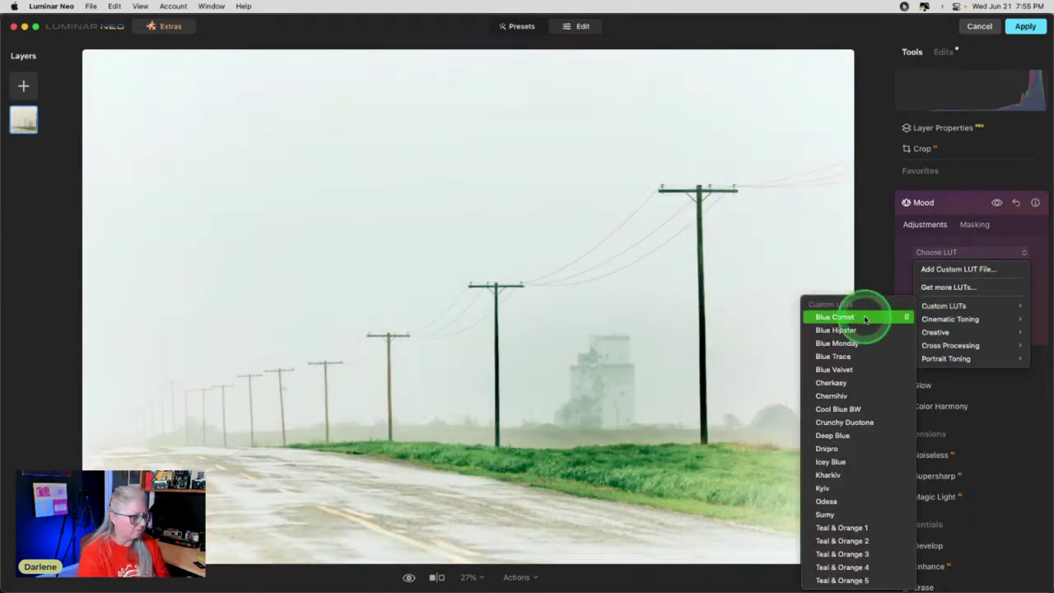
click(854, 330)
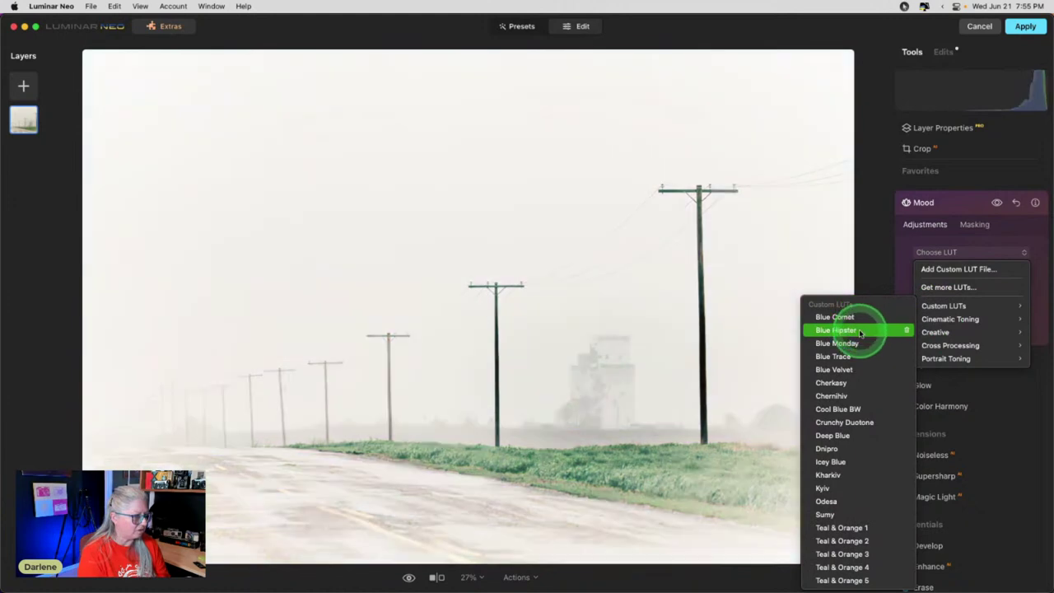
click(843, 343)
click(835, 357)
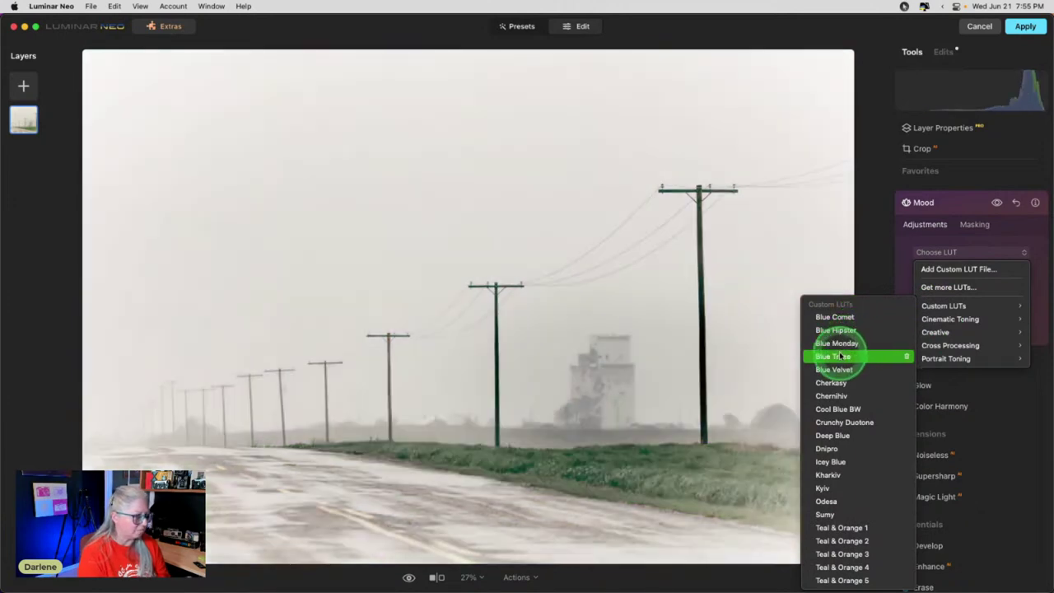
Compare the Odesa, Sumy, Kyiv and Kharkiv custom LUTs on the photo.
click(826, 498)
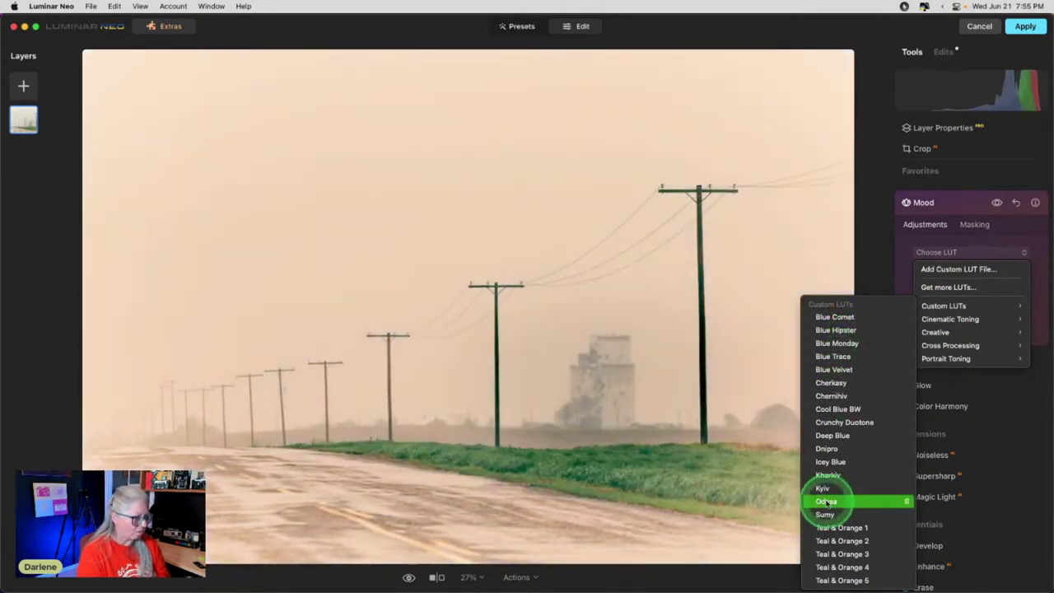
click(825, 514)
click(827, 501)
click(823, 487)
click(826, 501)
click(823, 488)
click(827, 476)
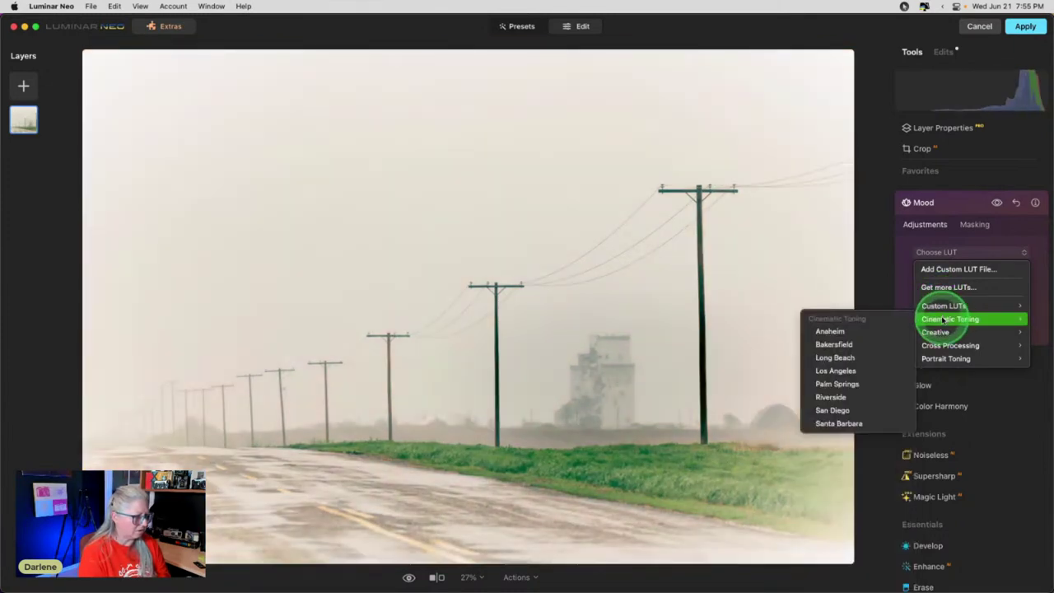
Apply the creative Sepia LUT with Mood, adjust its amount and raise the contrast, and close the tool.
mouse_move(935, 332)
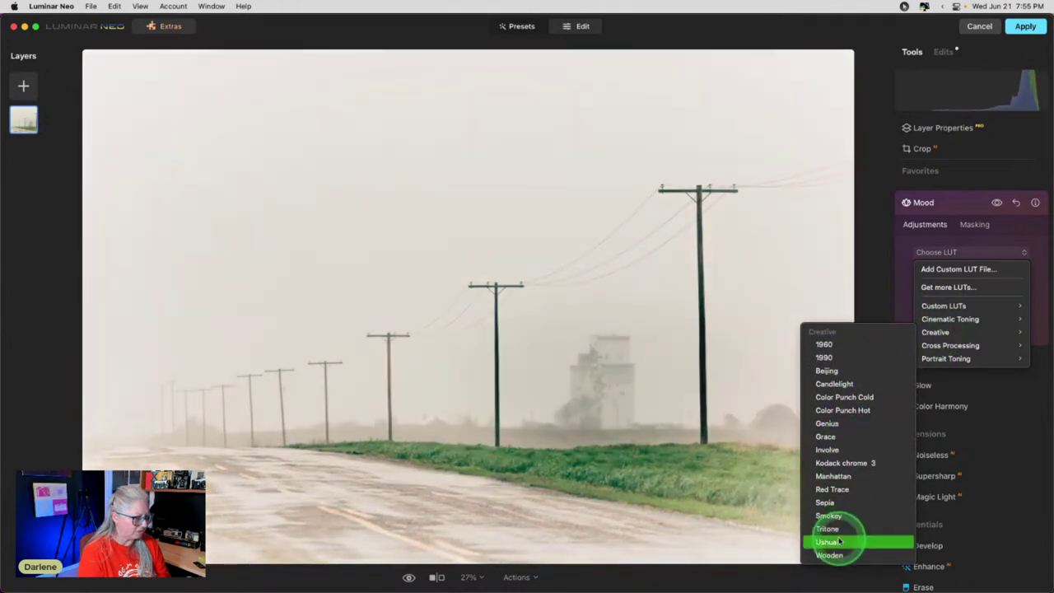
click(830, 553)
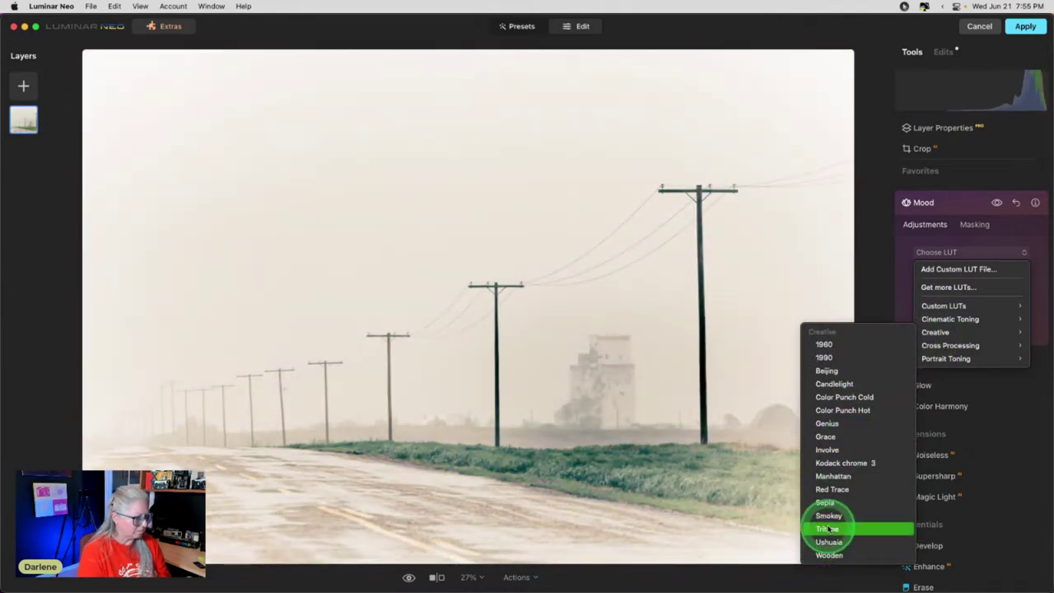
click(826, 506)
mouse_move(972, 278)
mouse_down()
mouse_move(980, 279)
mouse_move(922, 276)
mouse_move(956, 276)
mouse_up()
drag(971, 302, 991, 302)
mouse_move(956, 277)
mouse_down()
mouse_move(988, 275)
mouse_move(933, 275)
mouse_move(957, 275)
mouse_up()
click(955, 209)
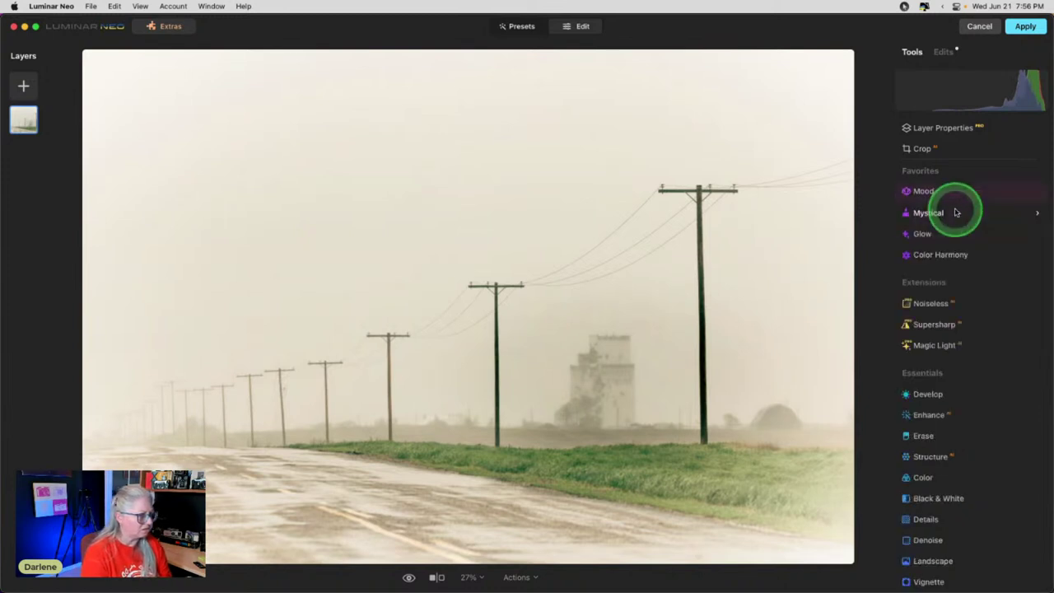
Add the cracked plaster texture from My Images as a new layer over the photo, ignoring the offer to force quit.
click(24, 86)
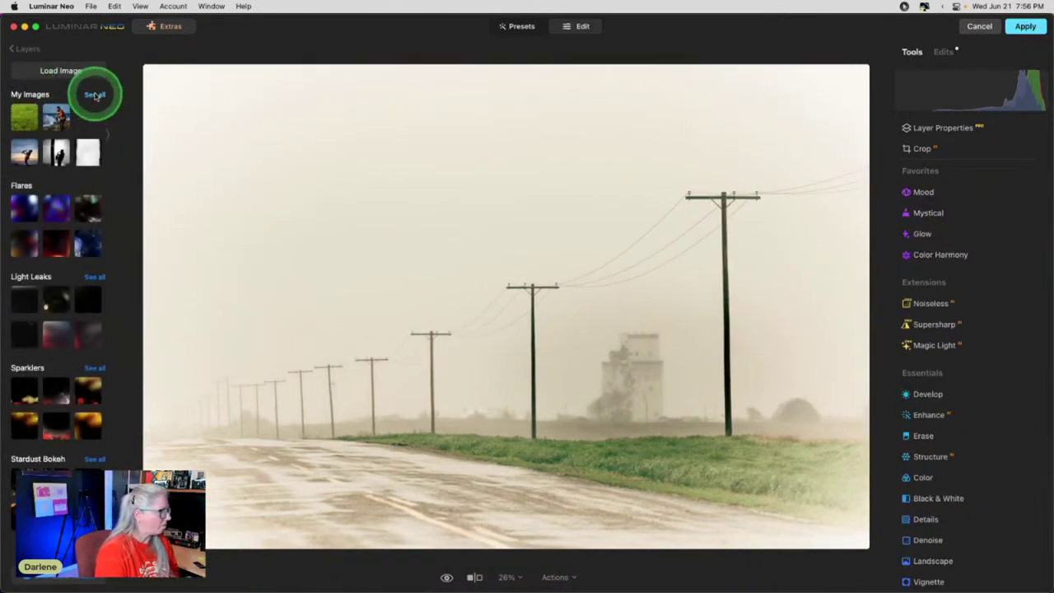
click(96, 95)
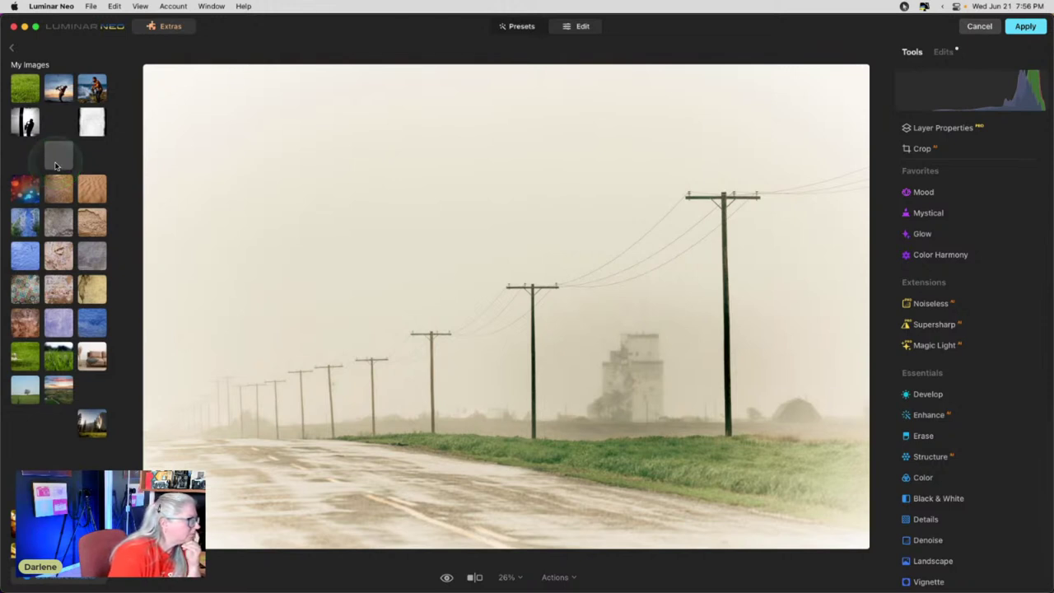
click(92, 254)
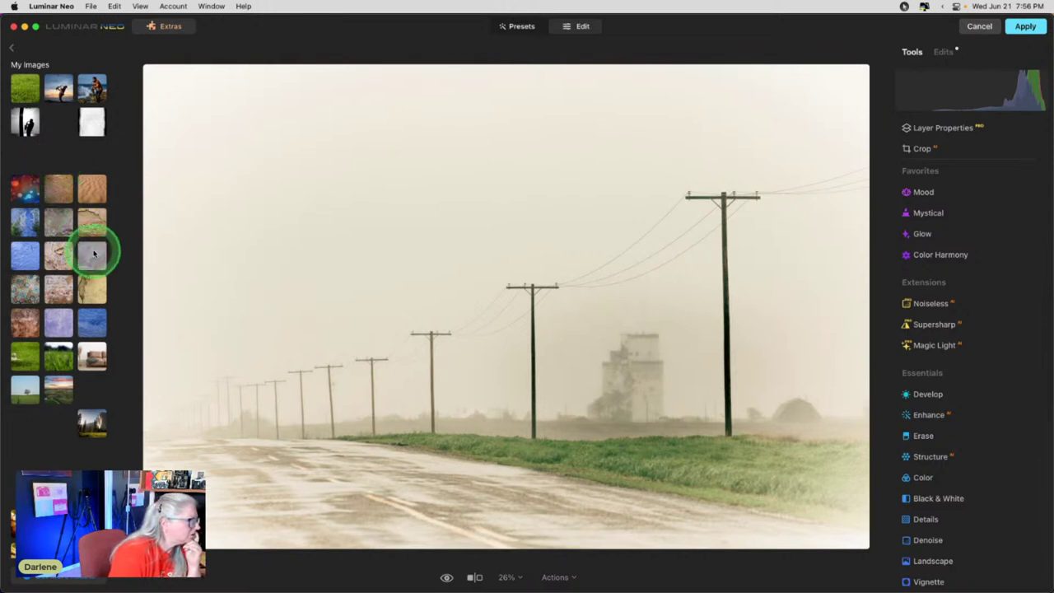
click(92, 254)
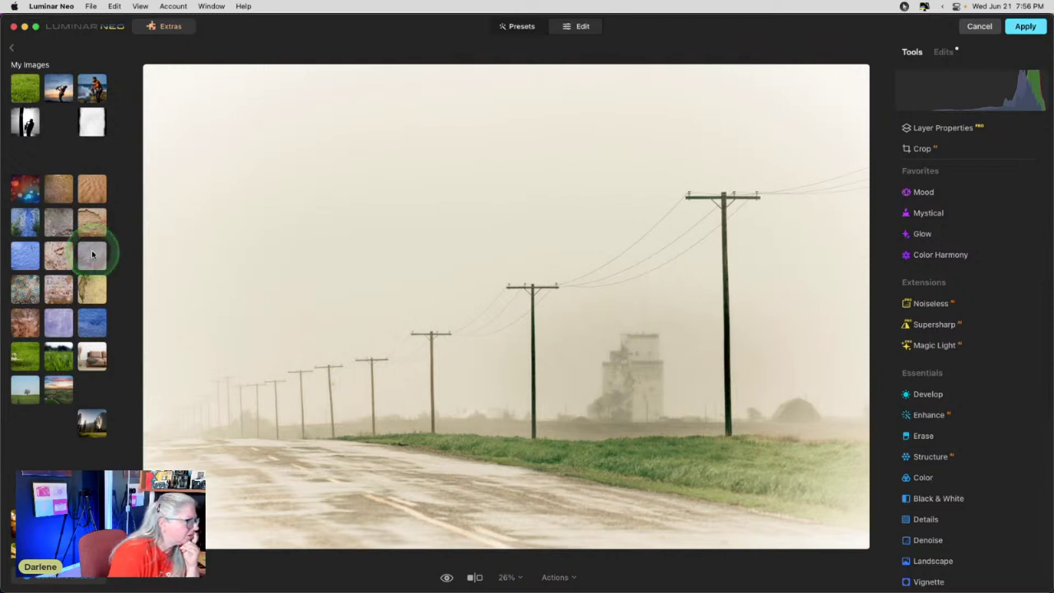
click(97, 254)
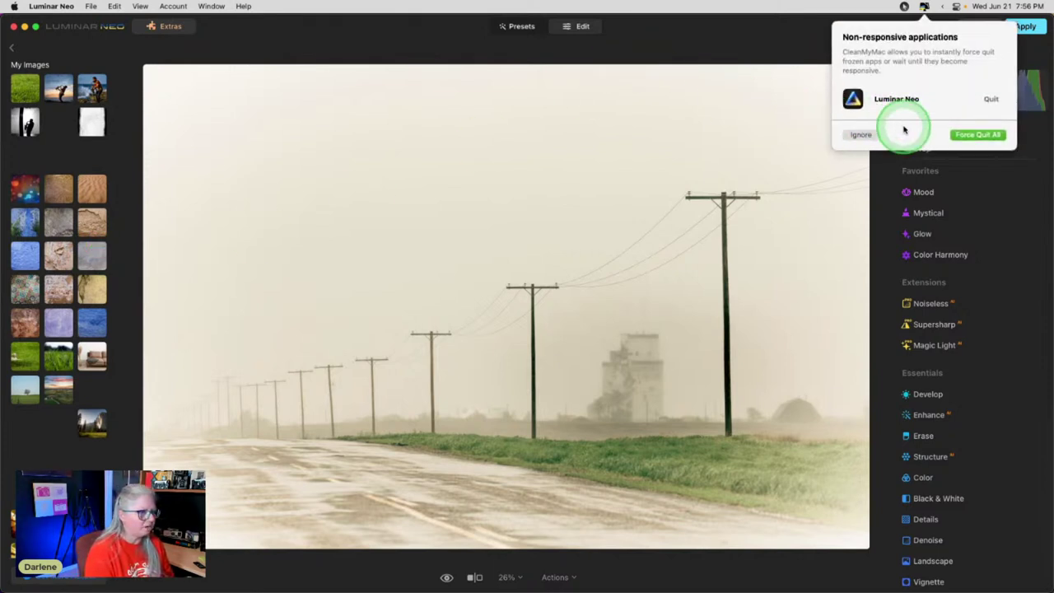
click(859, 134)
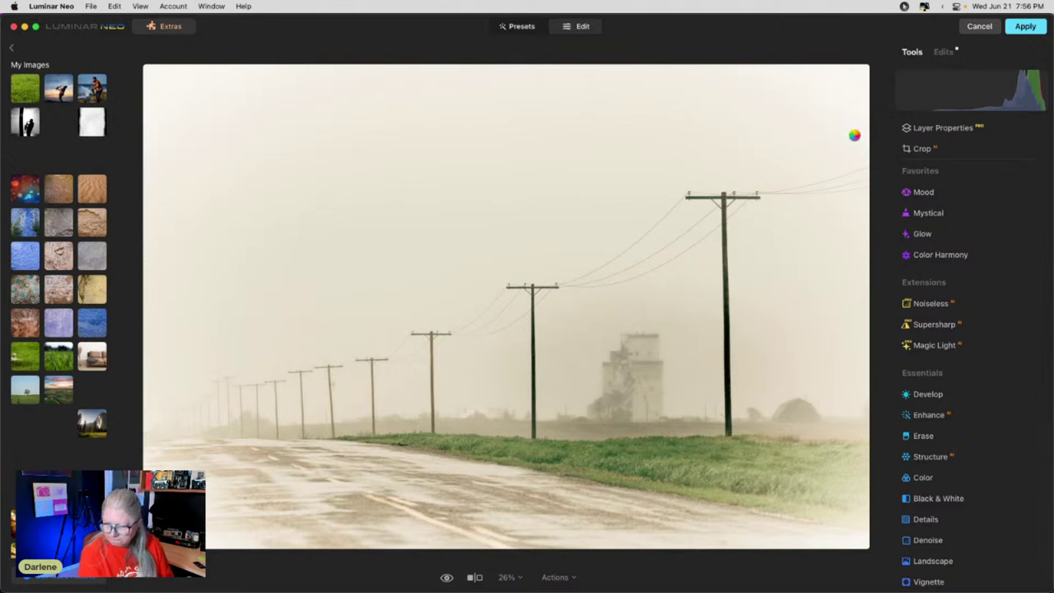
click(854, 135)
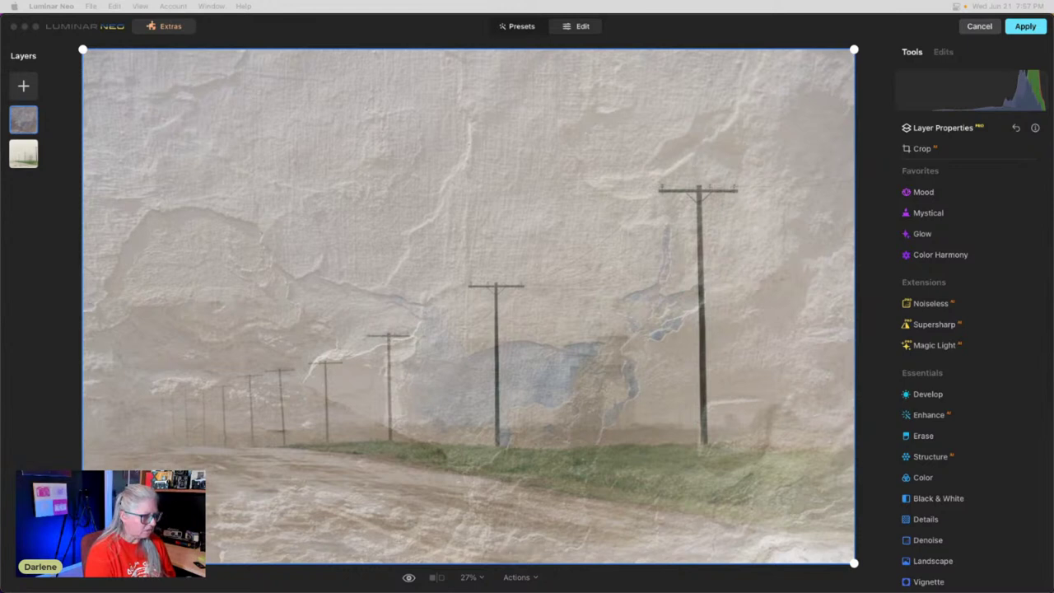
Set the plaster texture layer's blend mode to Overlay and its opacity to 100.
click(965, 129)
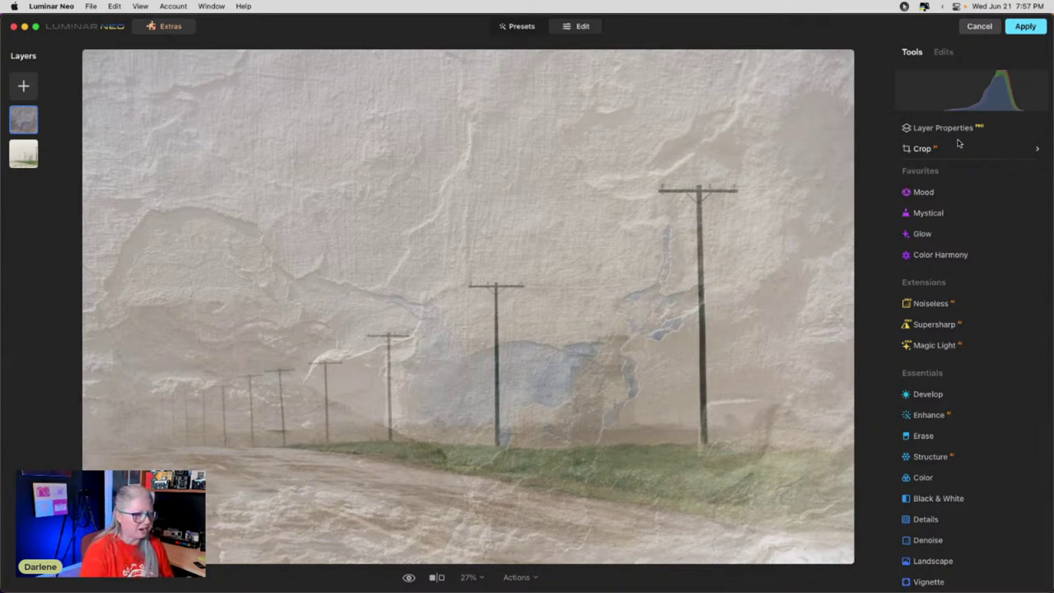
click(955, 128)
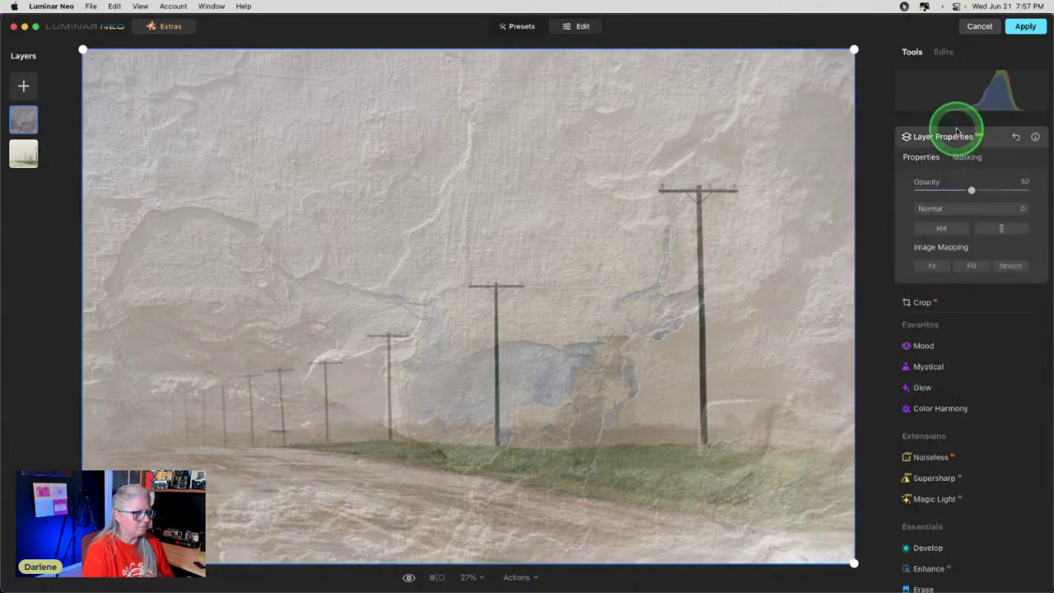
click(941, 209)
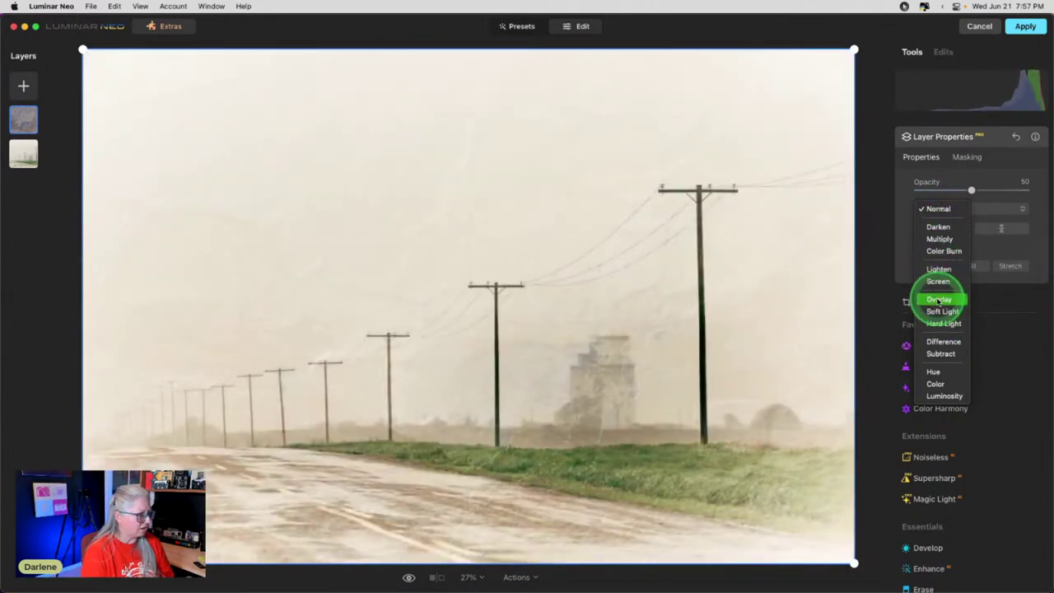
click(938, 300)
drag(994, 195, 1035, 190)
Try the texture layer flipped horizontally and vertically in different combinations, returning it to its original orientation.
click(939, 228)
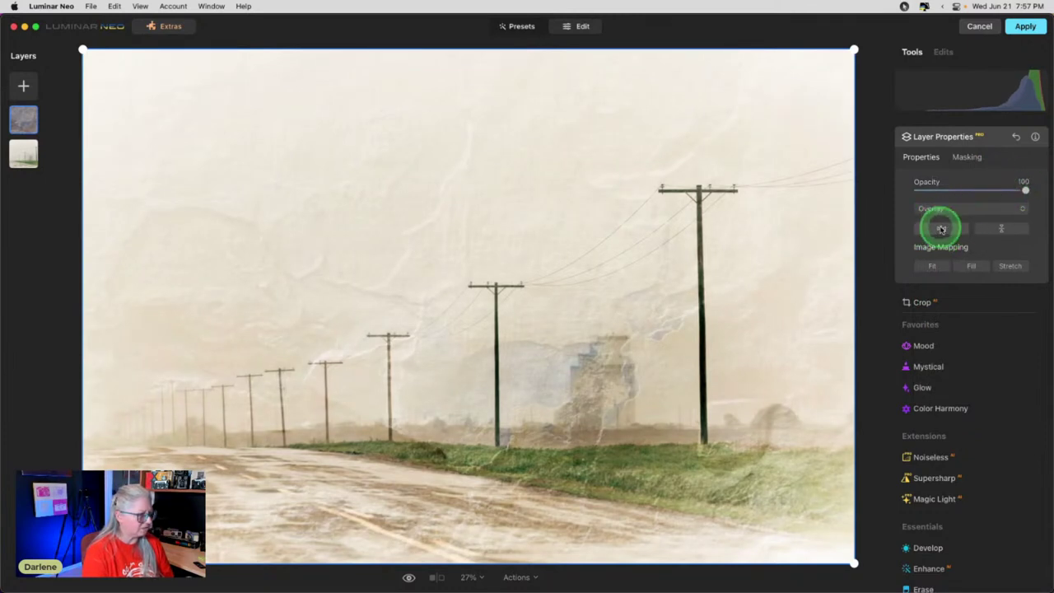
click(1007, 232)
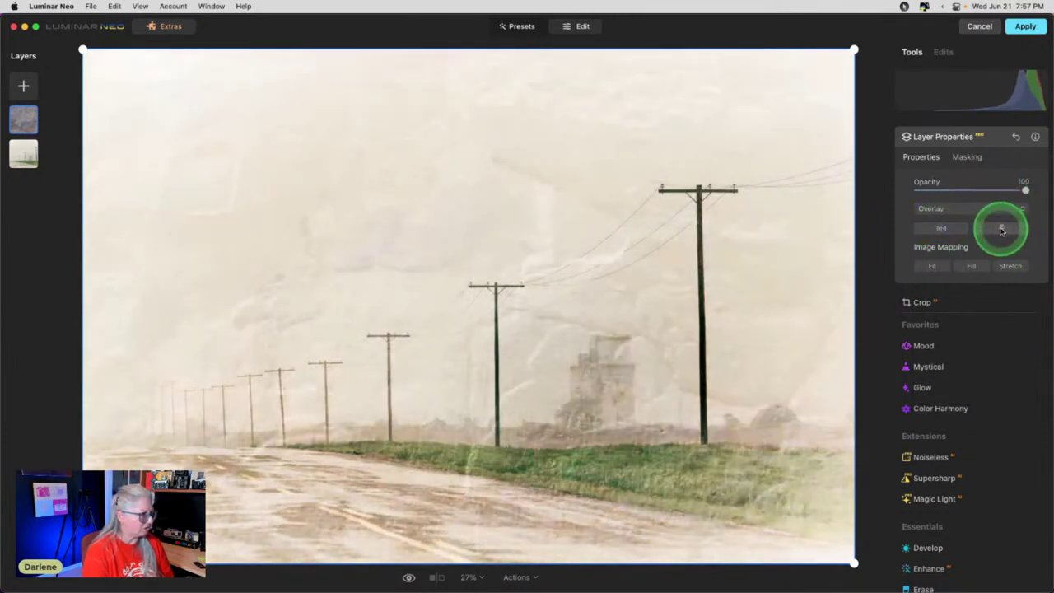
click(1001, 230)
click(939, 229)
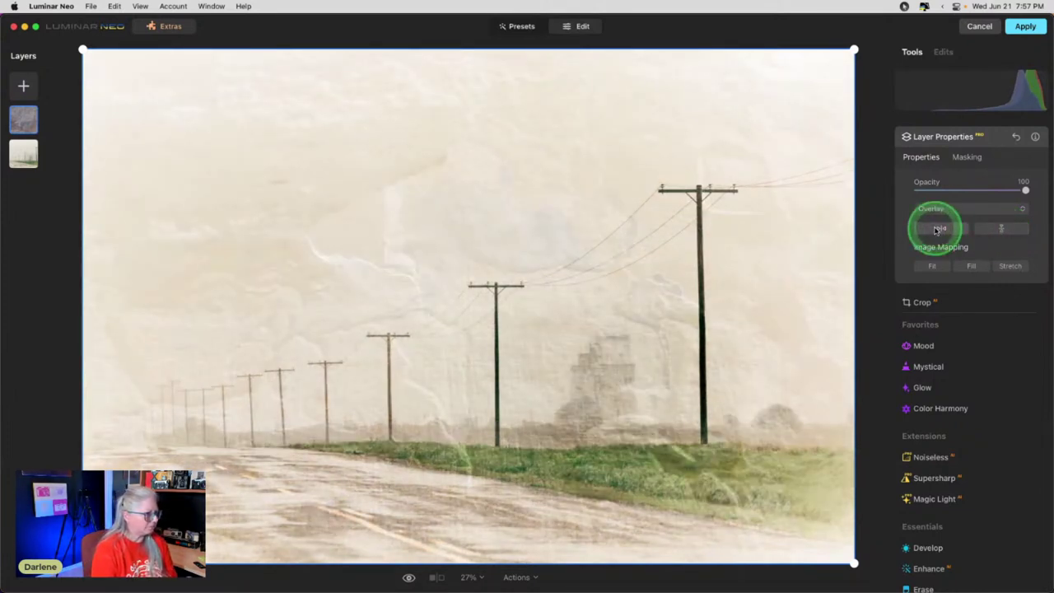
click(938, 229)
click(986, 230)
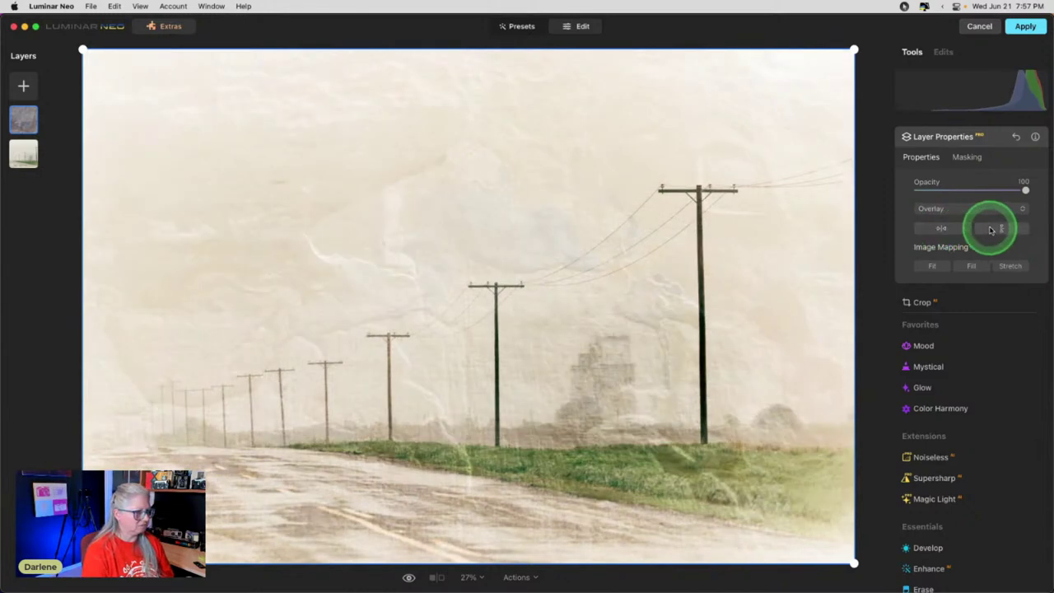
click(996, 229)
click(929, 228)
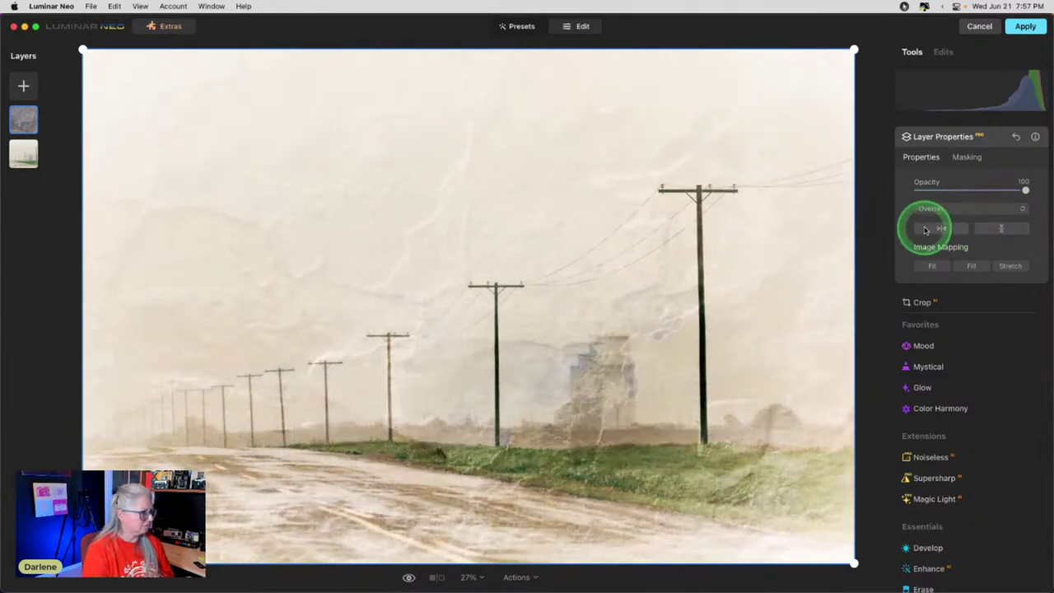
click(1000, 229)
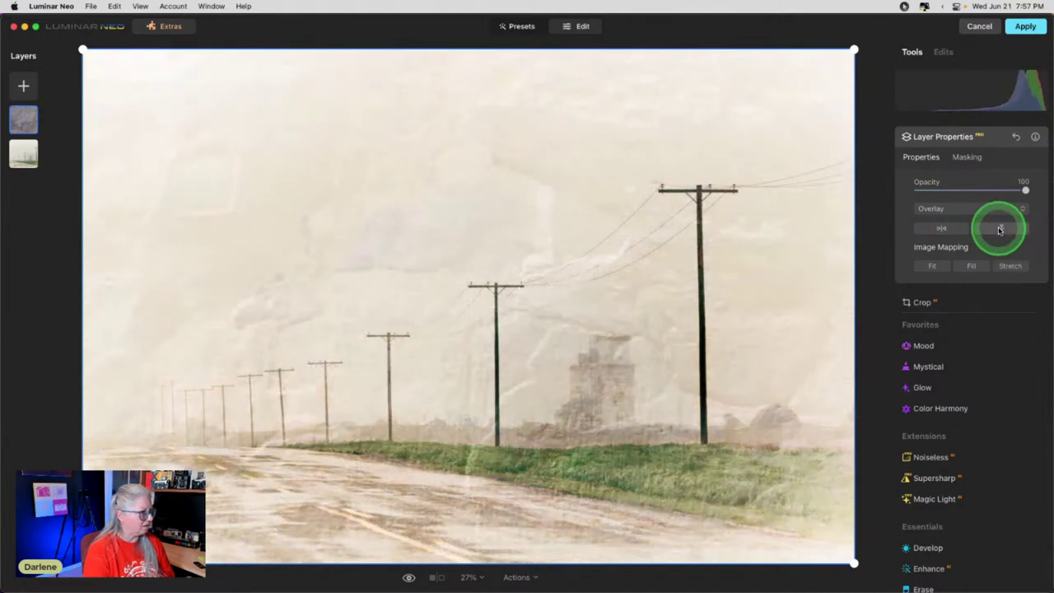
click(936, 229)
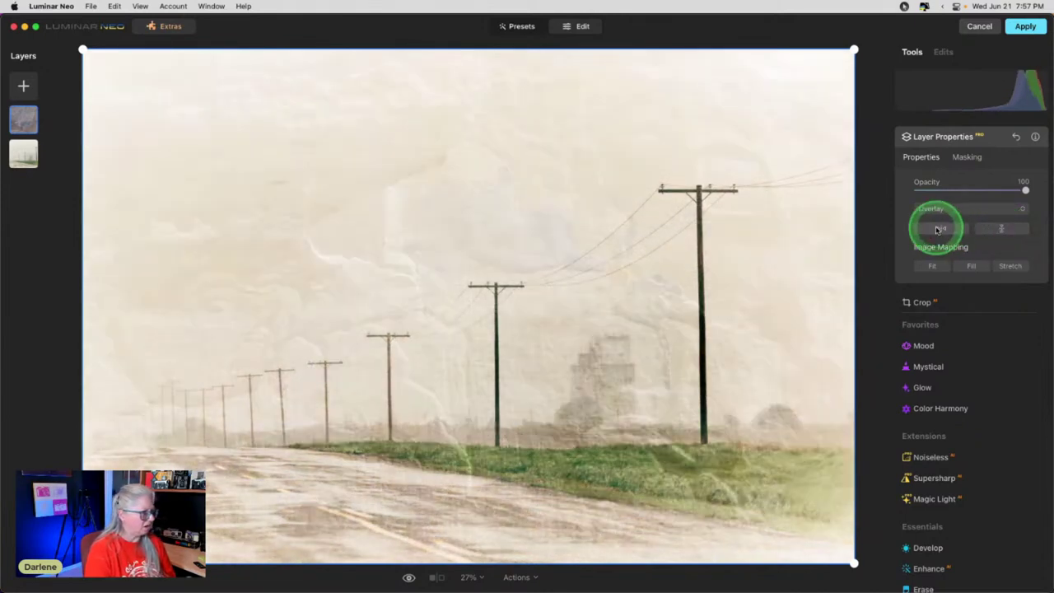
click(992, 229)
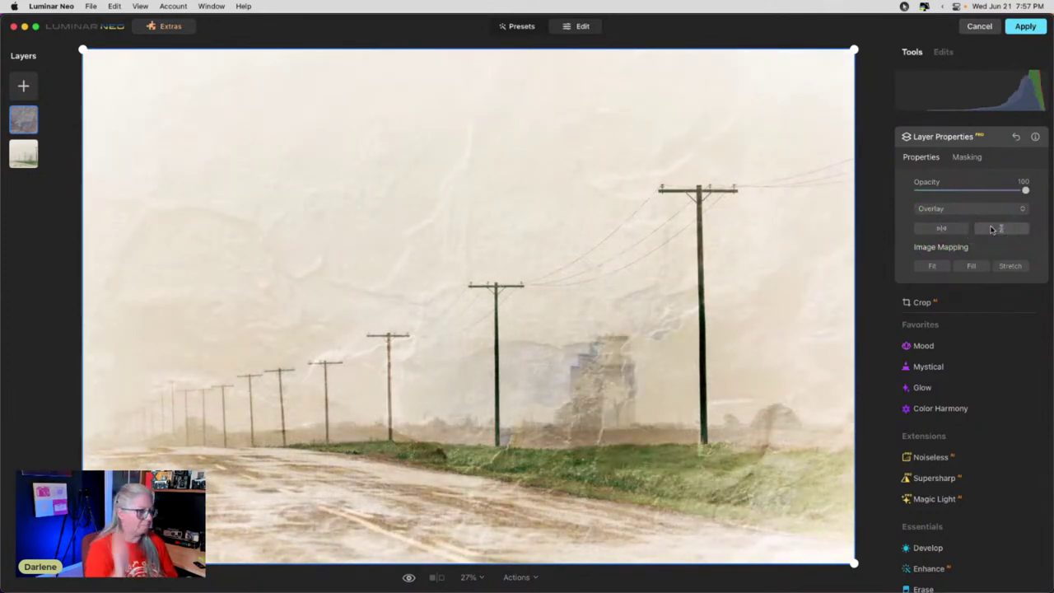
click(992, 229)
Set up a masking brush for the texture layer in Erase mode with strength 46.
click(975, 164)
click(968, 158)
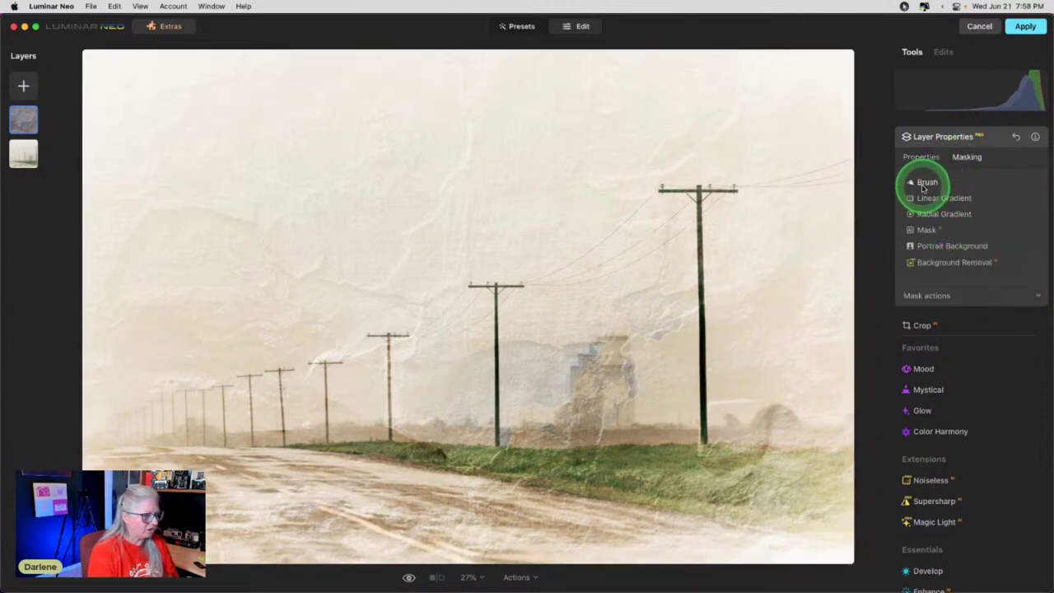
click(925, 182)
click(999, 198)
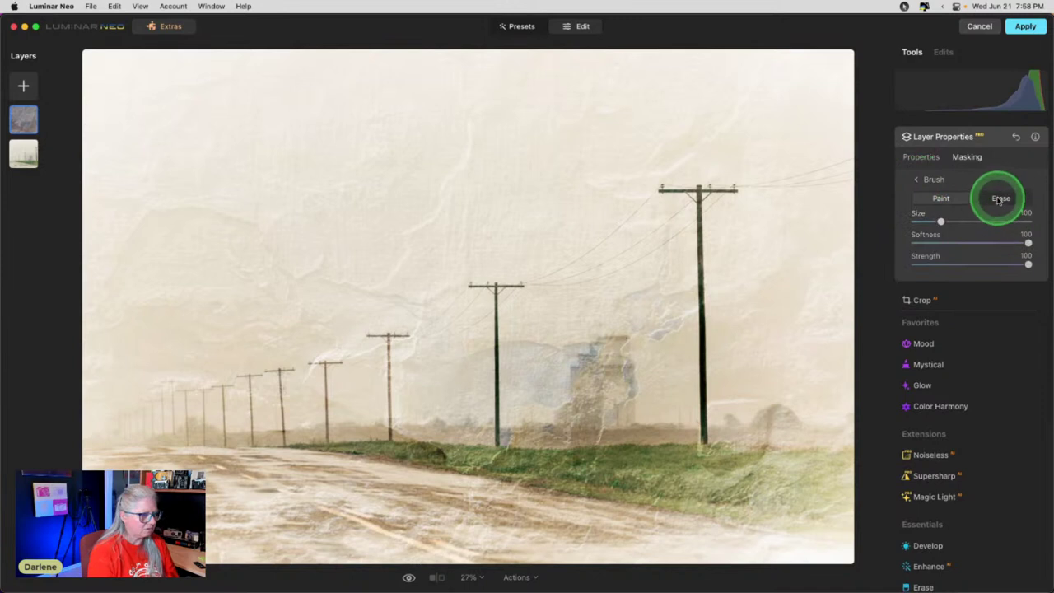
click(967, 263)
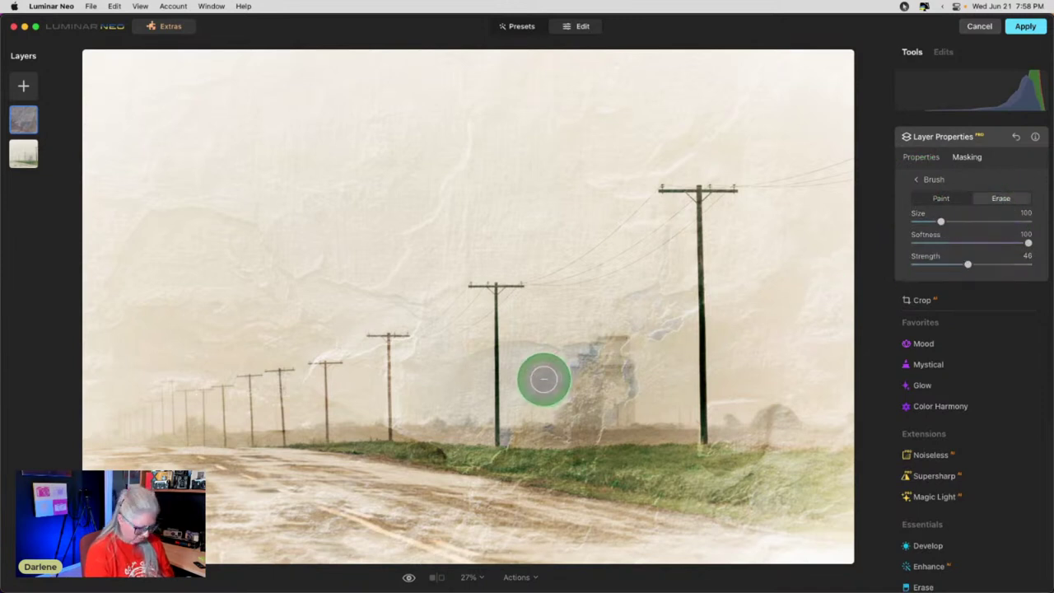